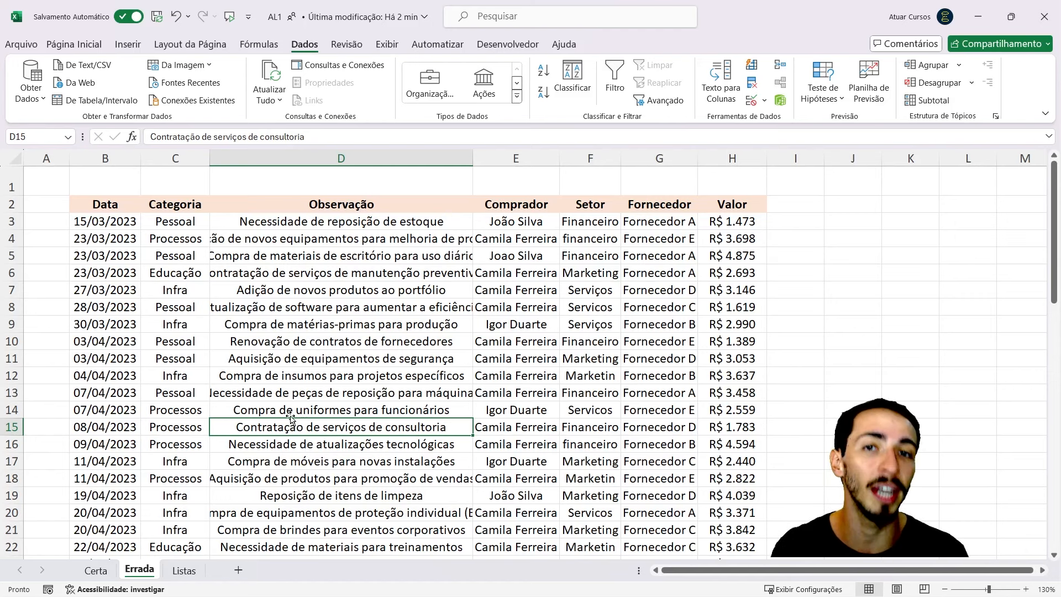
Step: Review each column of the Errada sheet's purchase table, from Data and Categoria through to Fornecedor and Valor
click(323, 360)
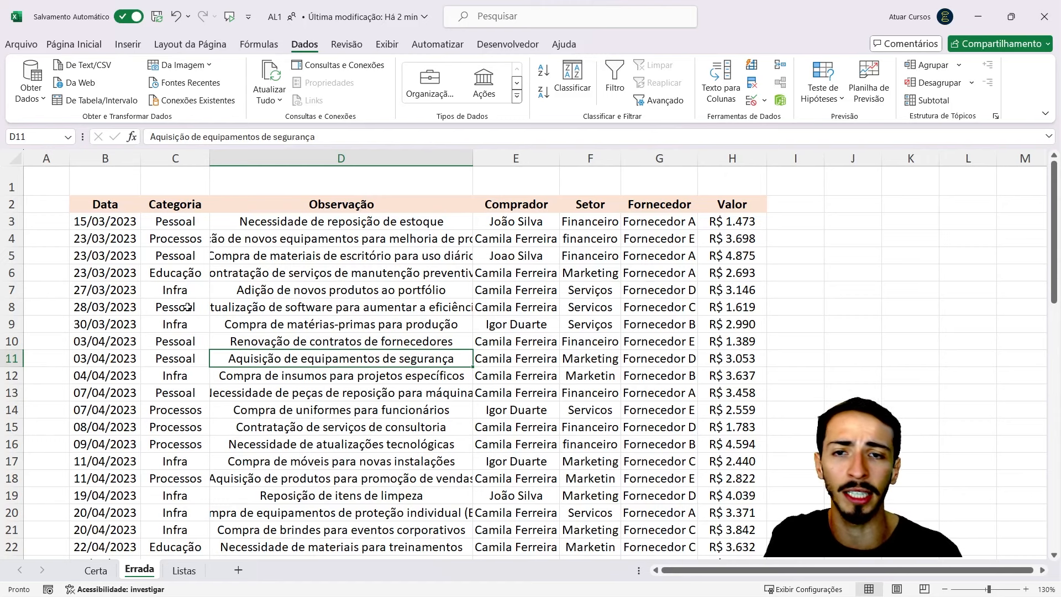
click(125, 160)
click(167, 158)
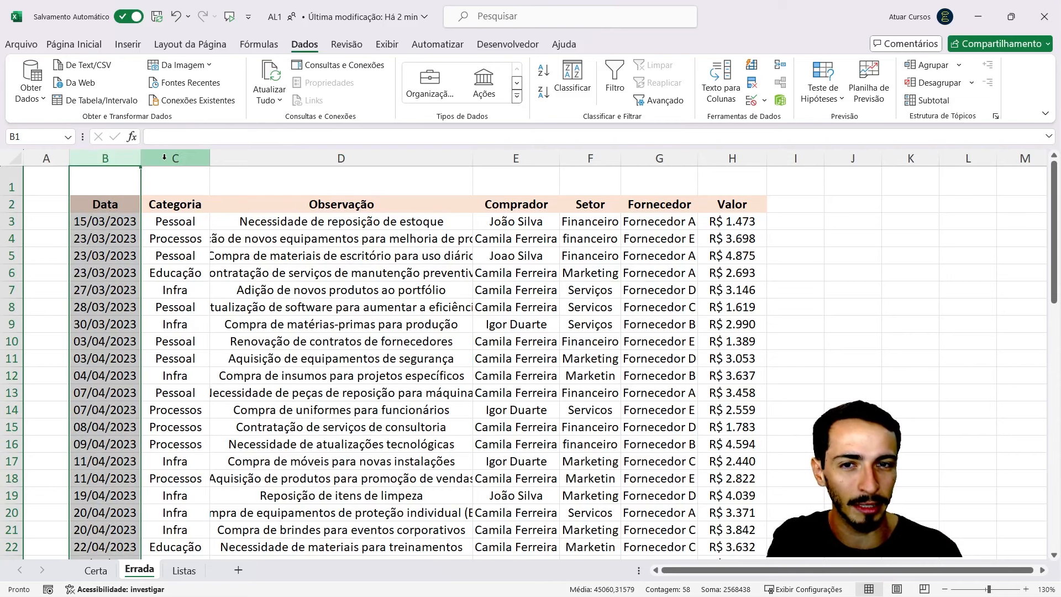
click(307, 162)
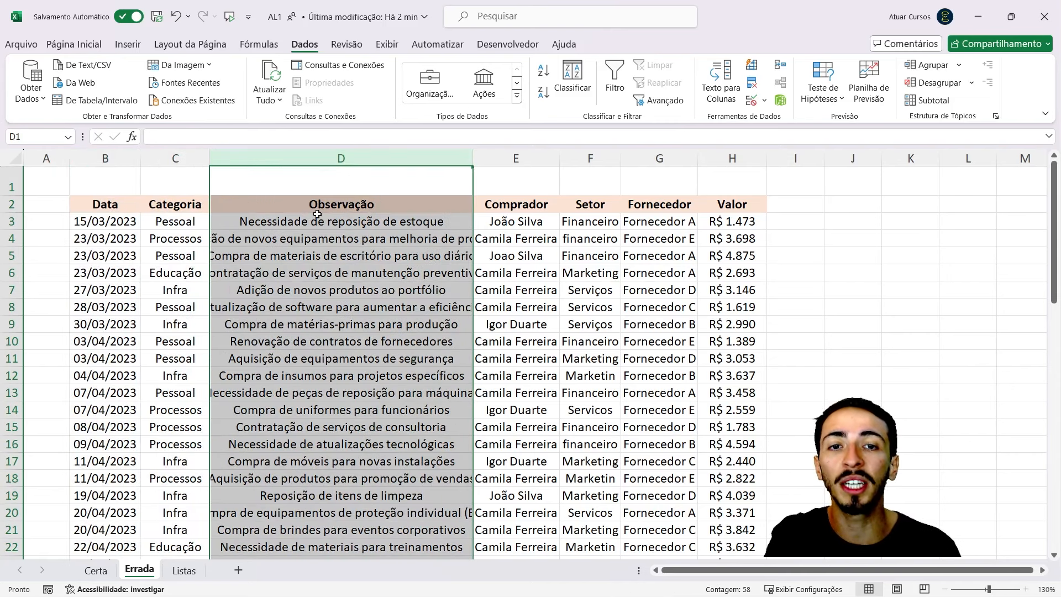
click(317, 214)
click(536, 152)
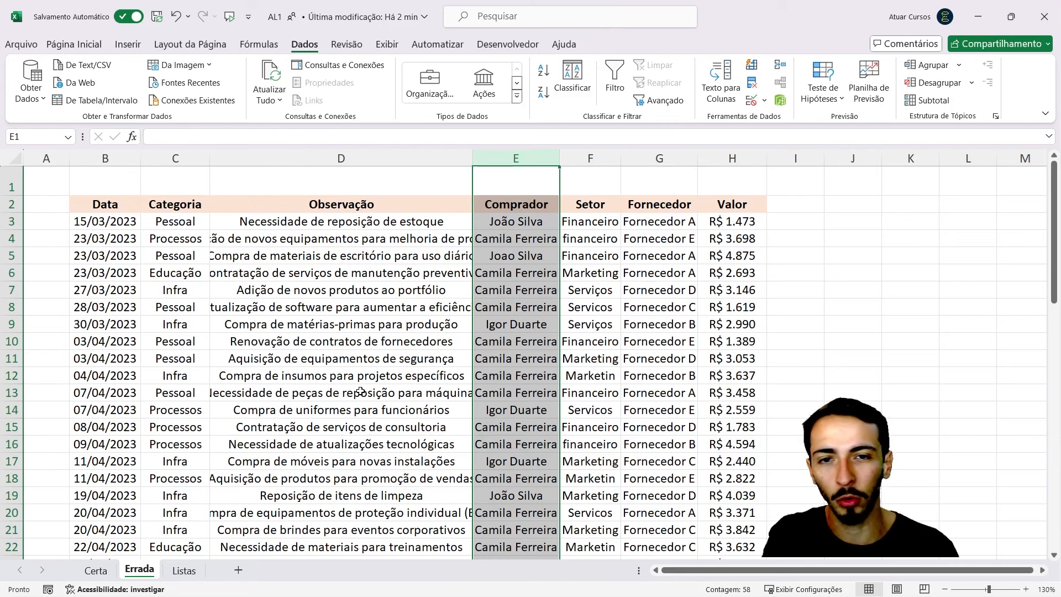
click(608, 155)
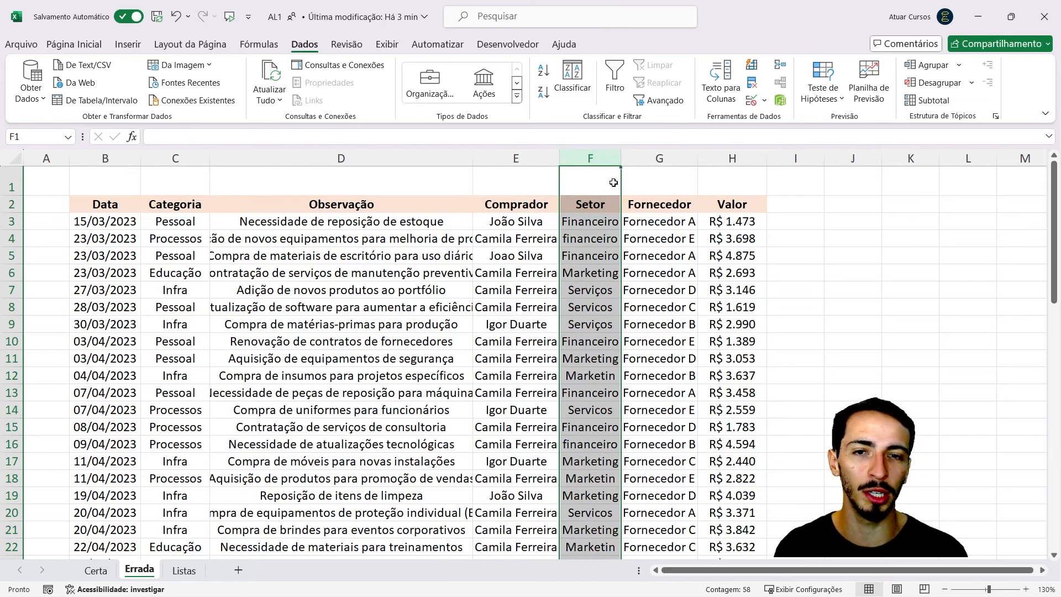
click(661, 158)
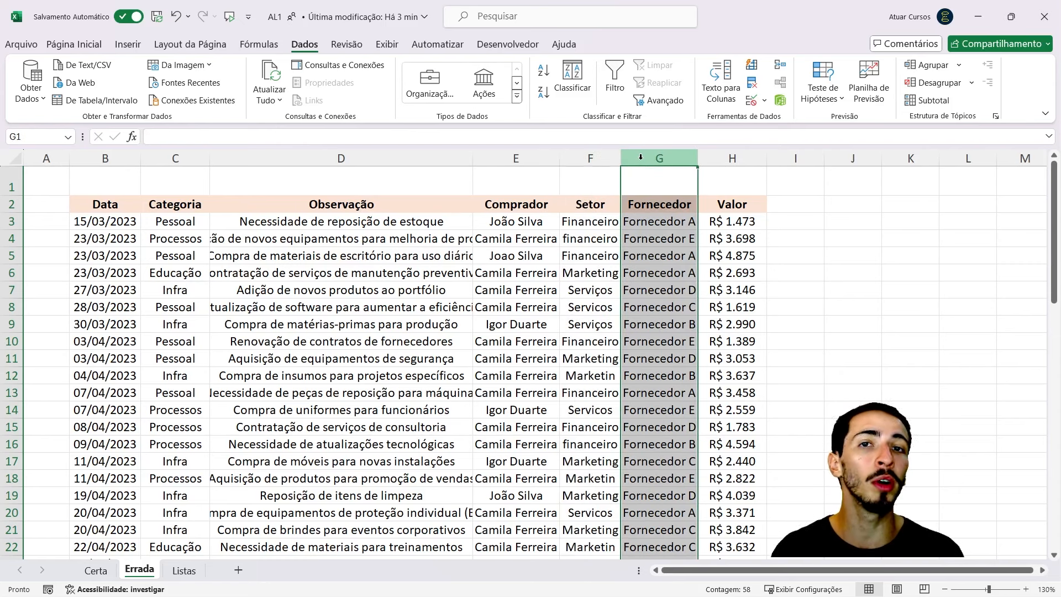
click(710, 153)
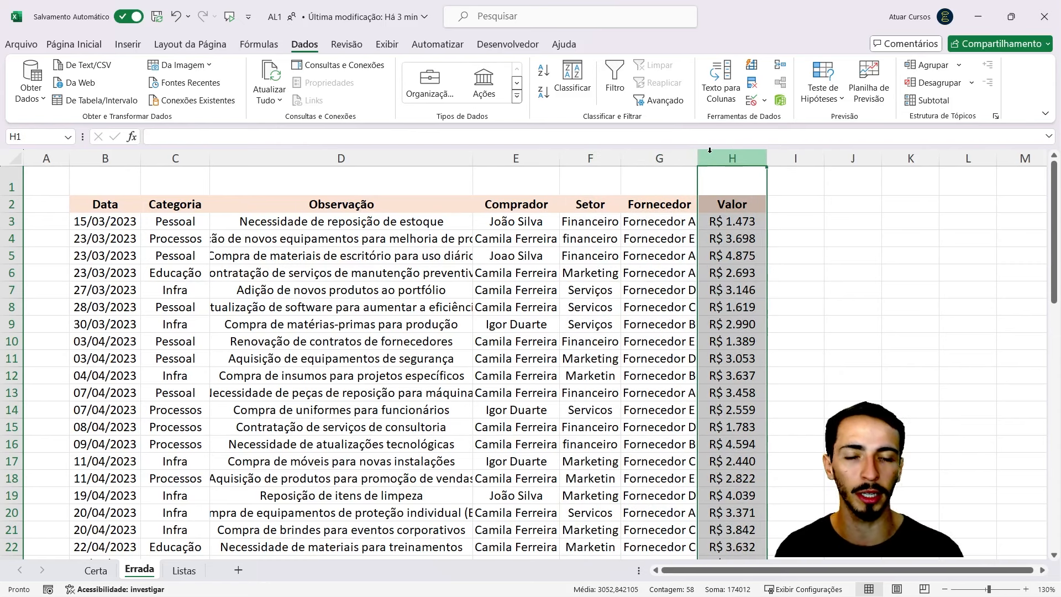
click(231, 290)
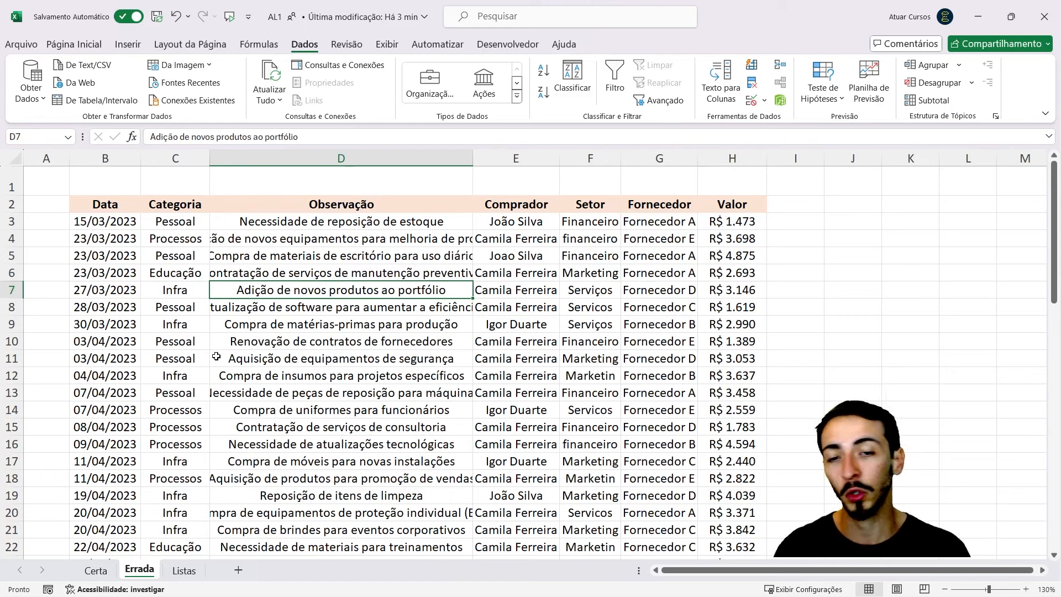
click(241, 422)
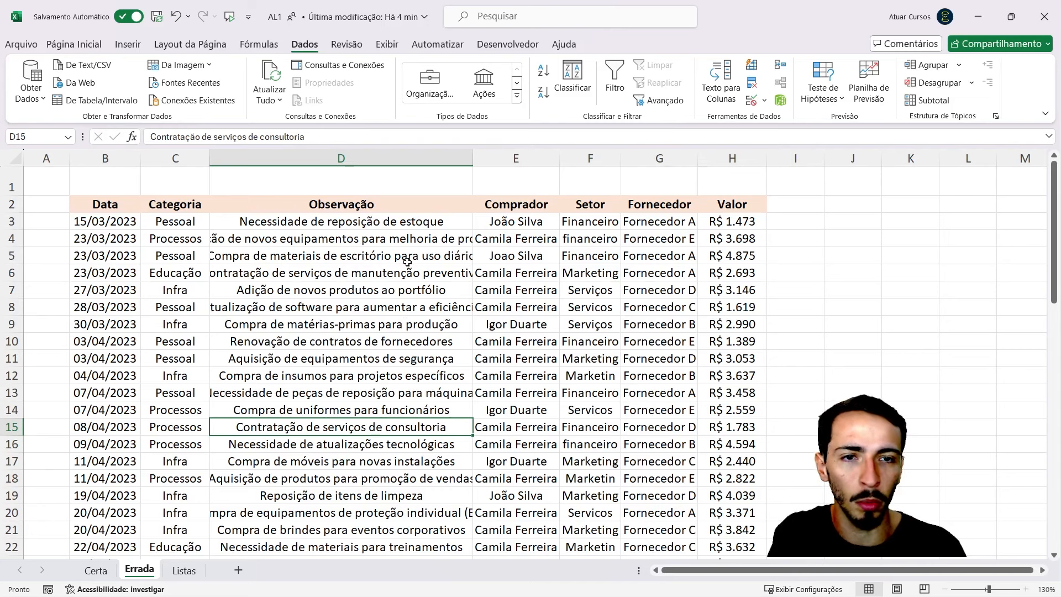
Step: Examine the first entries of the Comprador column for the same buyer's name written with different spellings
drag(524, 216, 524, 284)
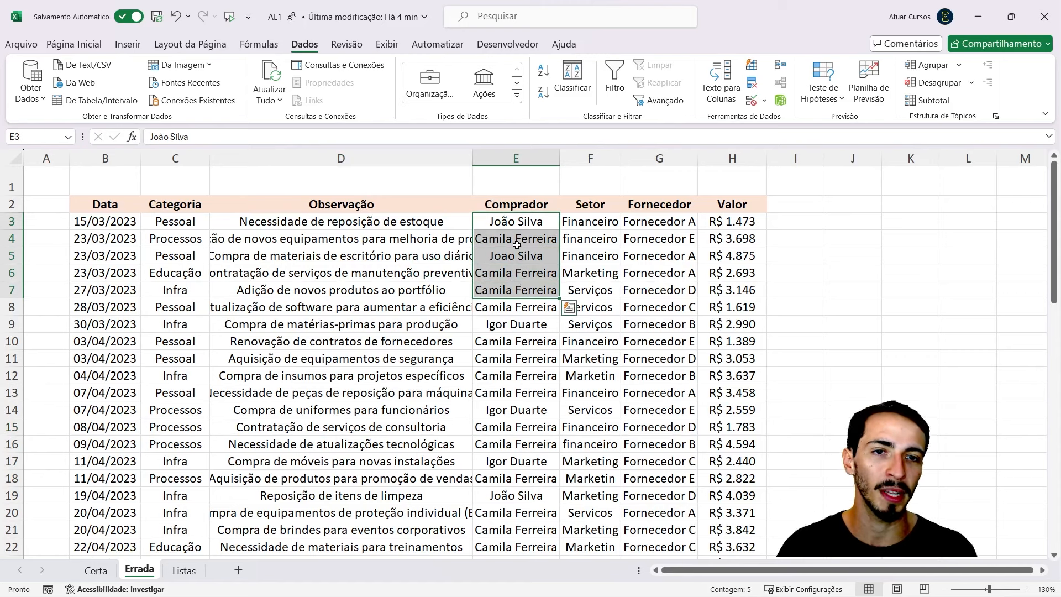
click(506, 219)
click(523, 244)
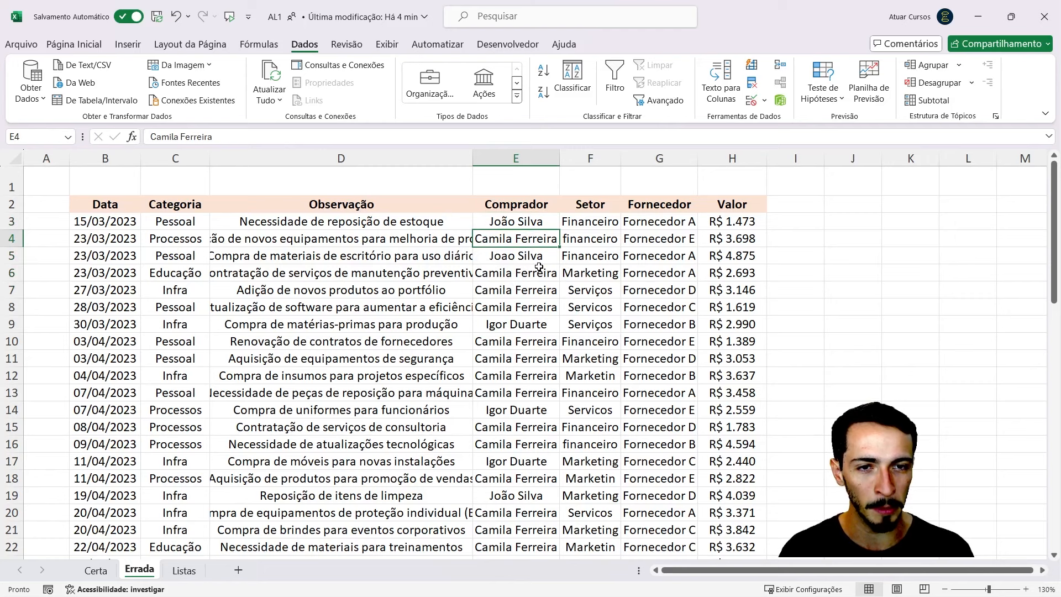
click(535, 258)
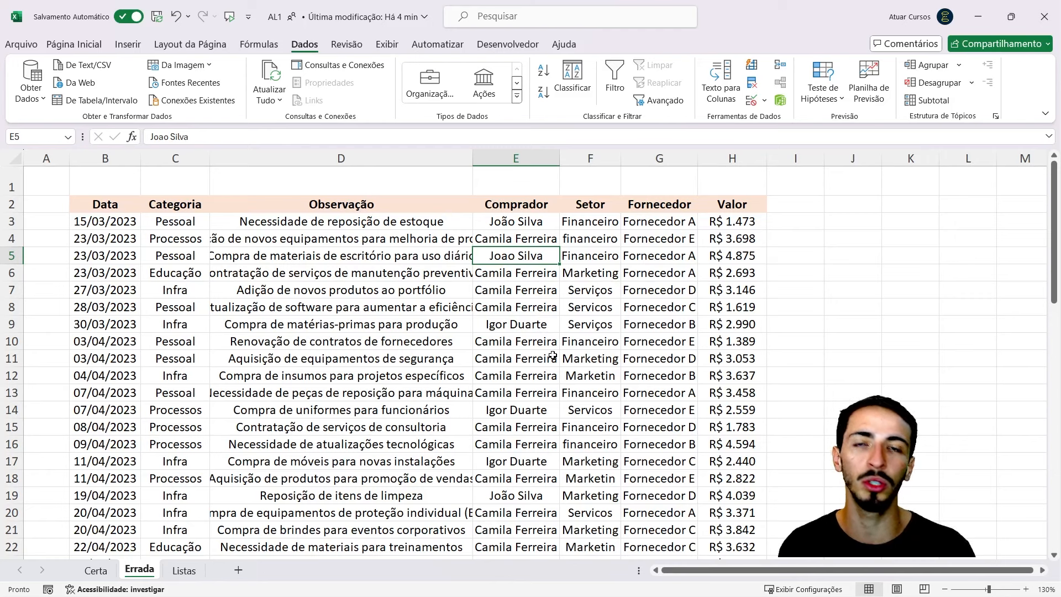
click(537, 222)
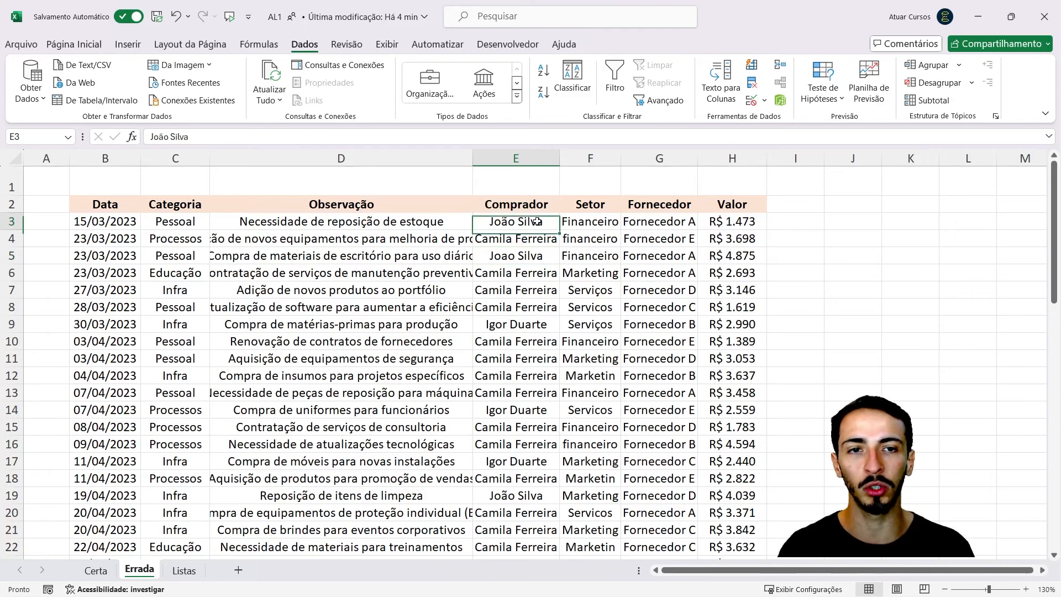
click(536, 278)
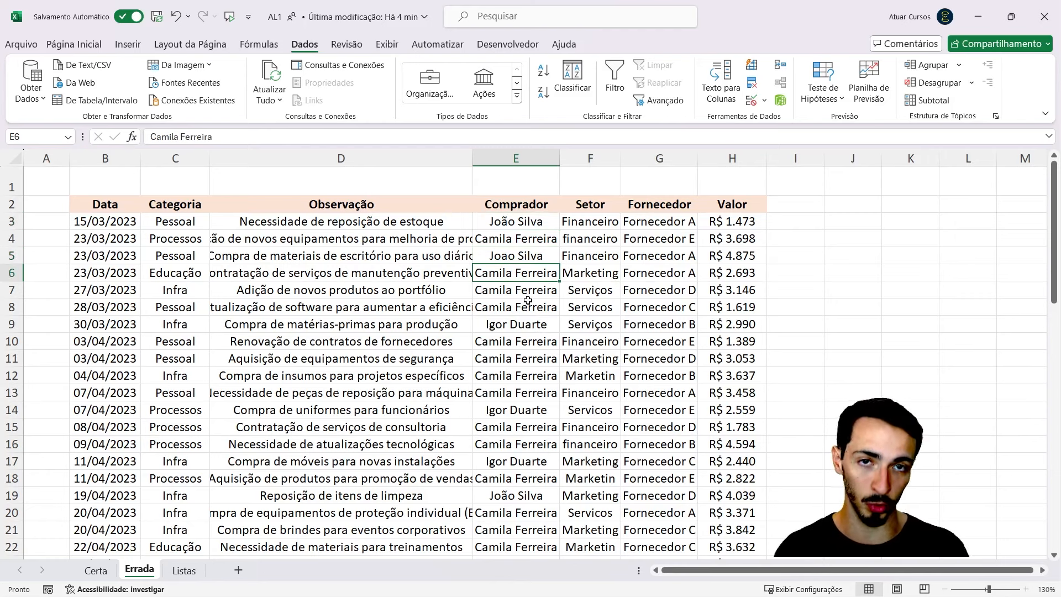
click(534, 223)
click(539, 254)
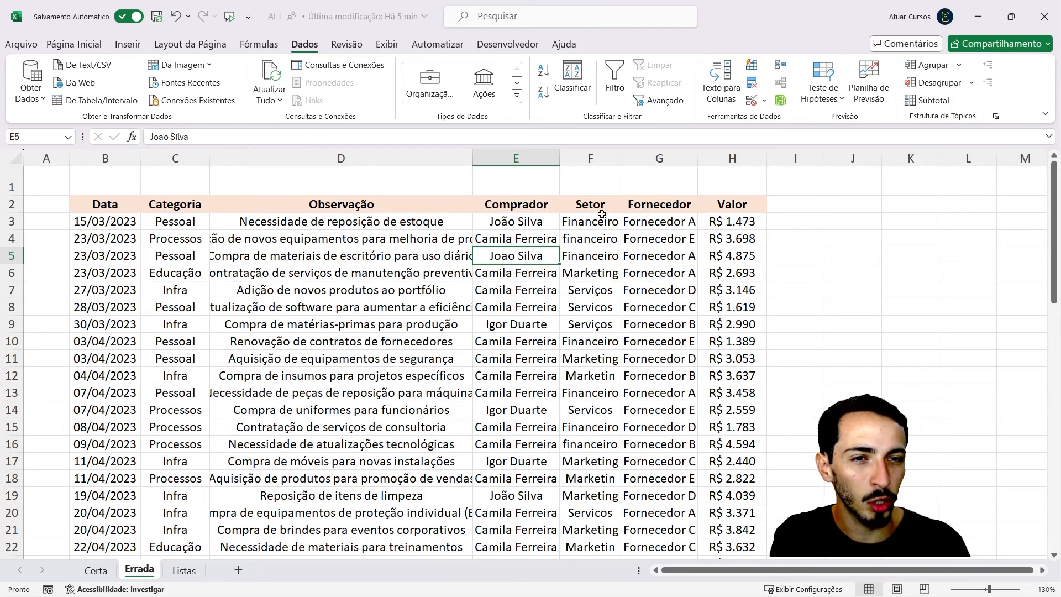
Step: Compare the entries in the Setor column for inconsistent spellings of Financeiro, Serviços and Marketing
drag(590, 221, 591, 414)
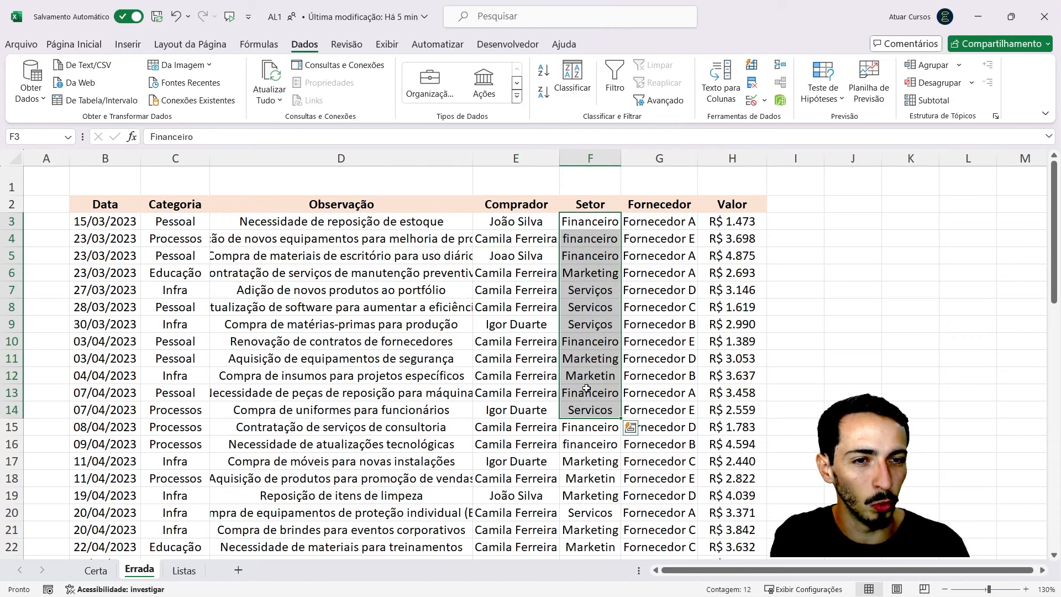
click(601, 224)
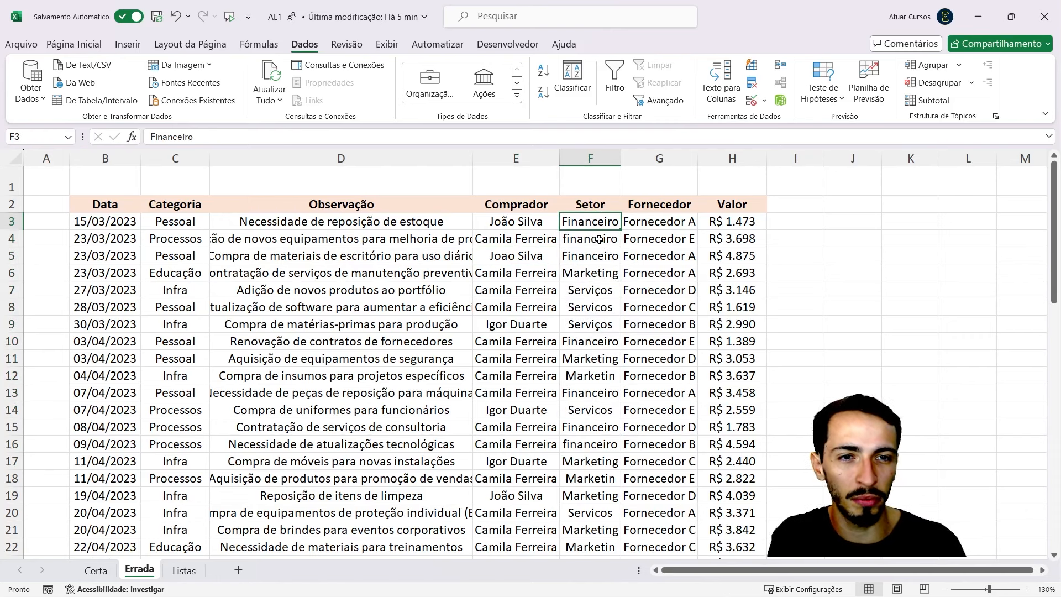
click(598, 239)
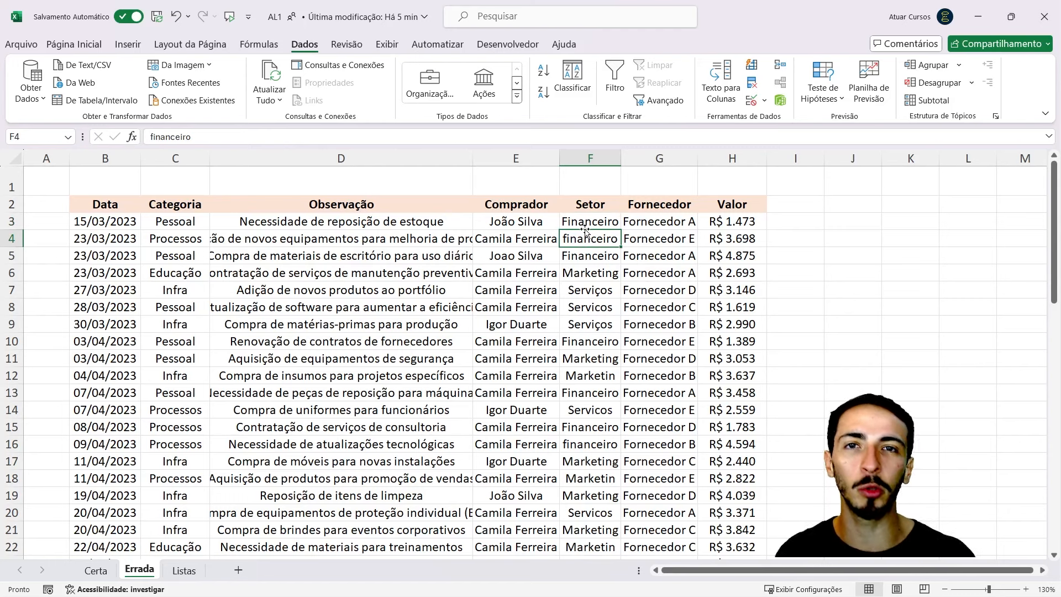
drag(579, 256, 607, 424)
click(590, 221)
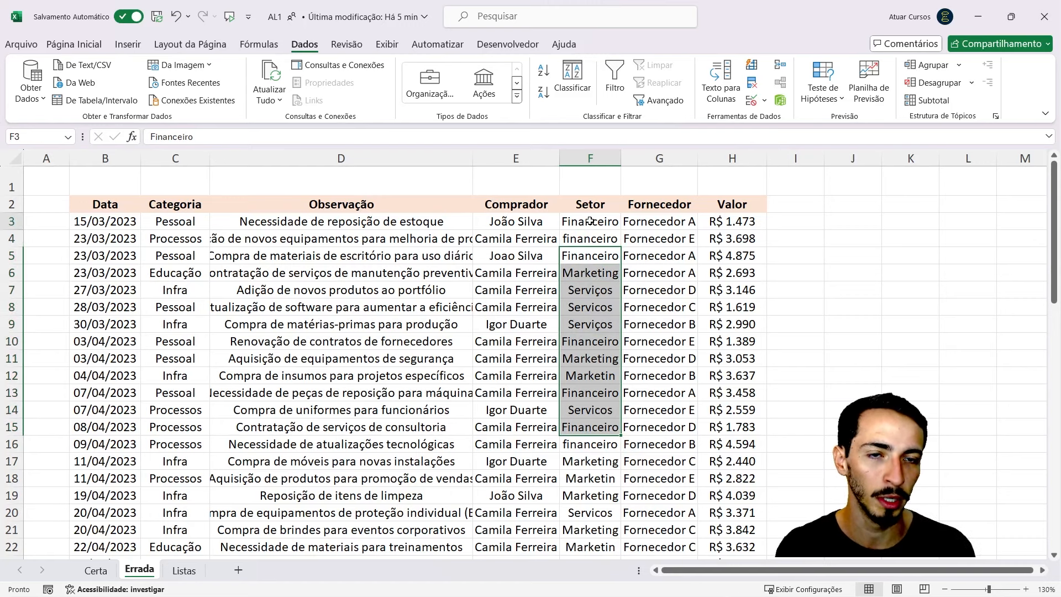
click(584, 239)
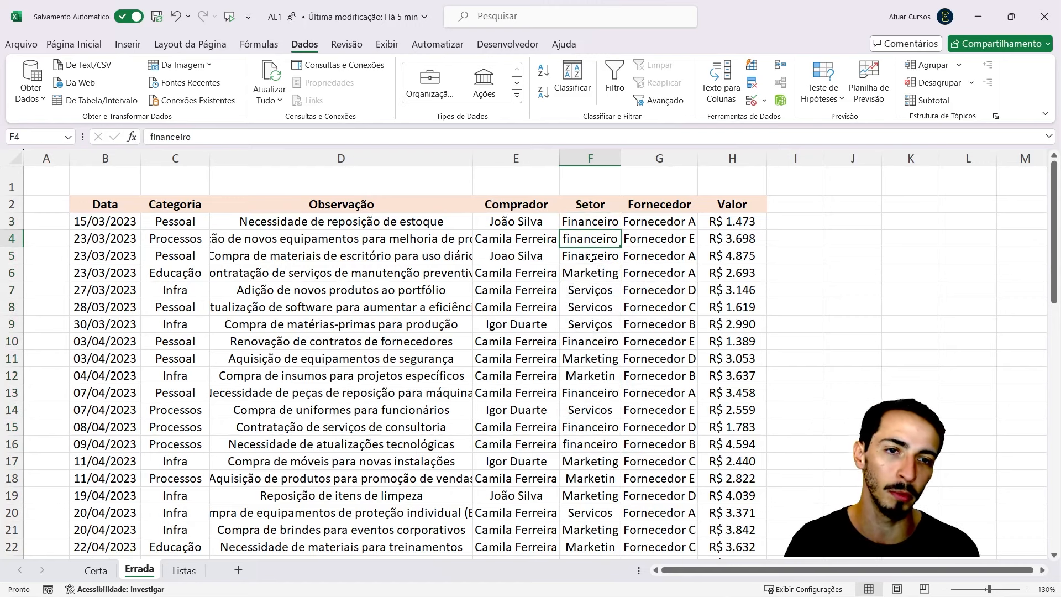
click(612, 293)
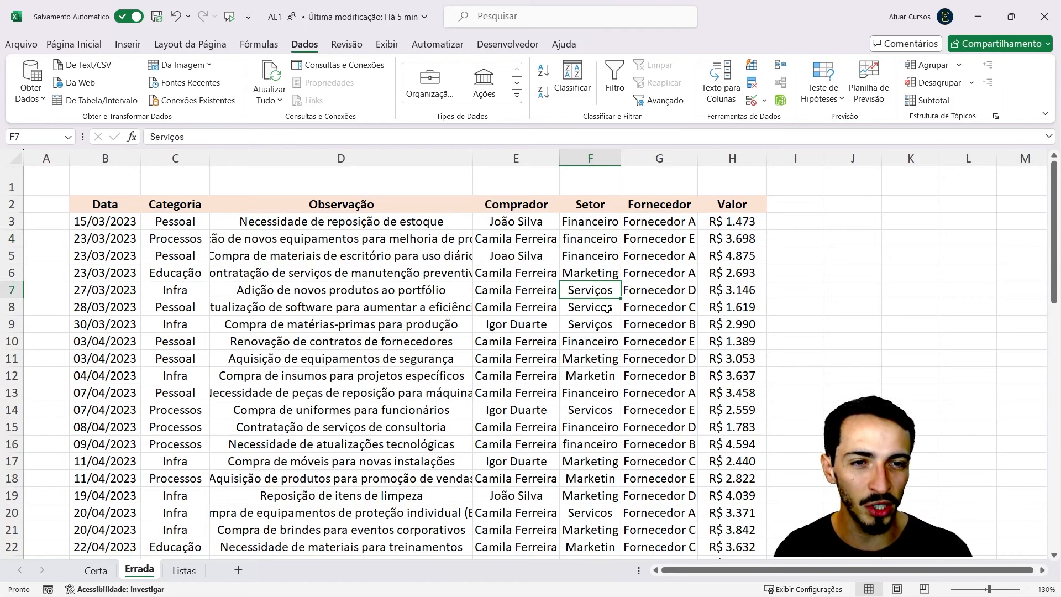
click(610, 309)
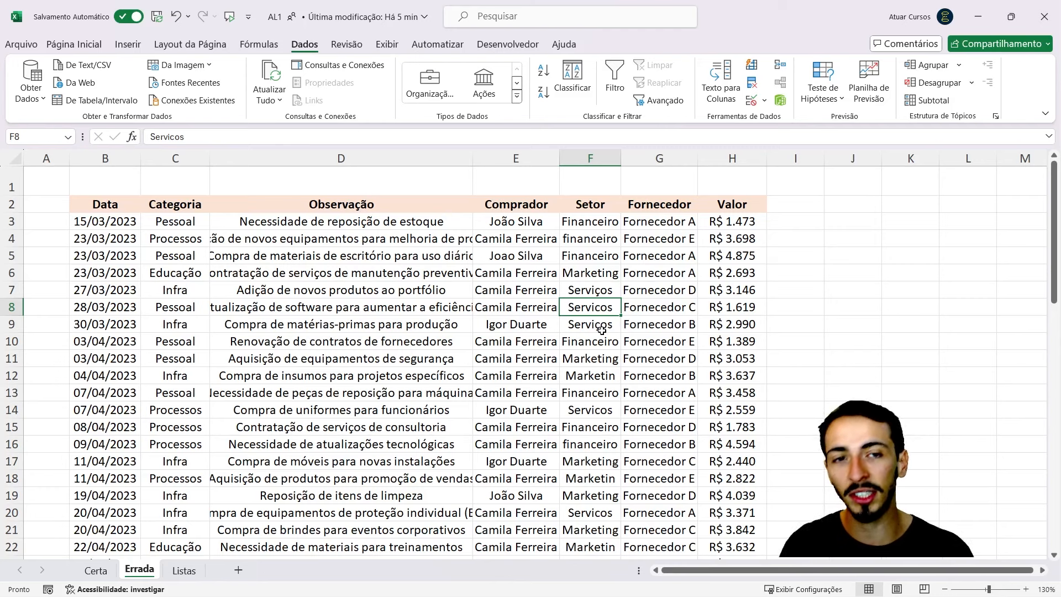
click(615, 360)
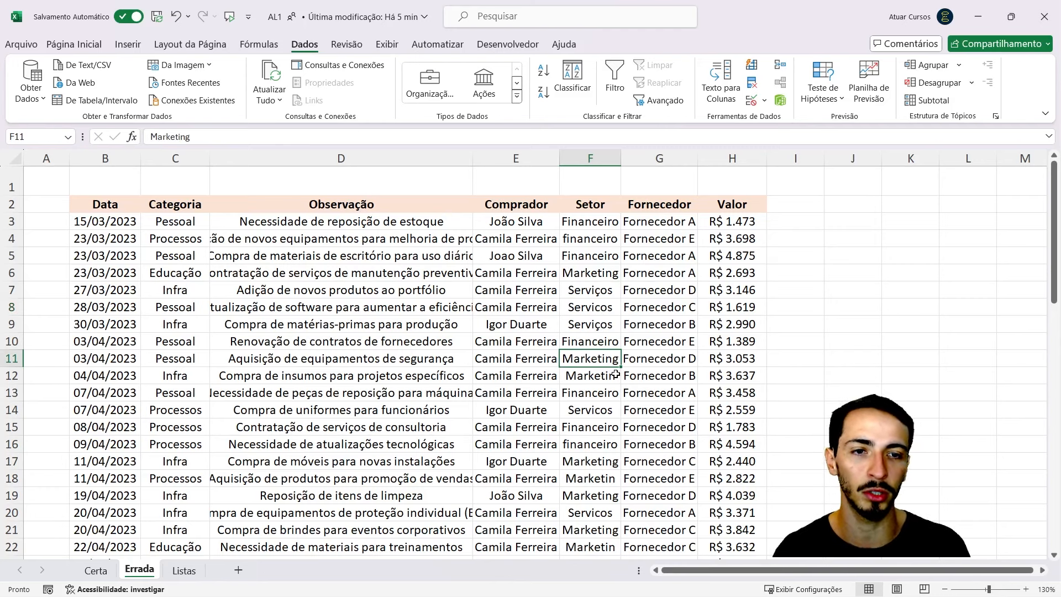
click(610, 377)
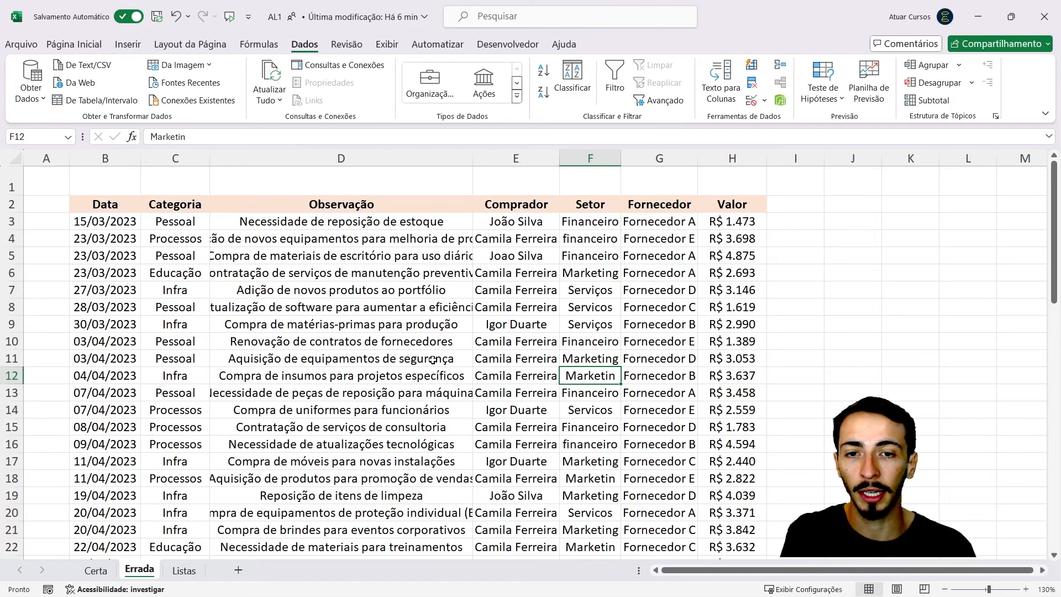
Step: Look through further records on the Errada sheet and switch to the Certa sheet to view its table
click(422, 341)
scroll(415, 365, down, 9)
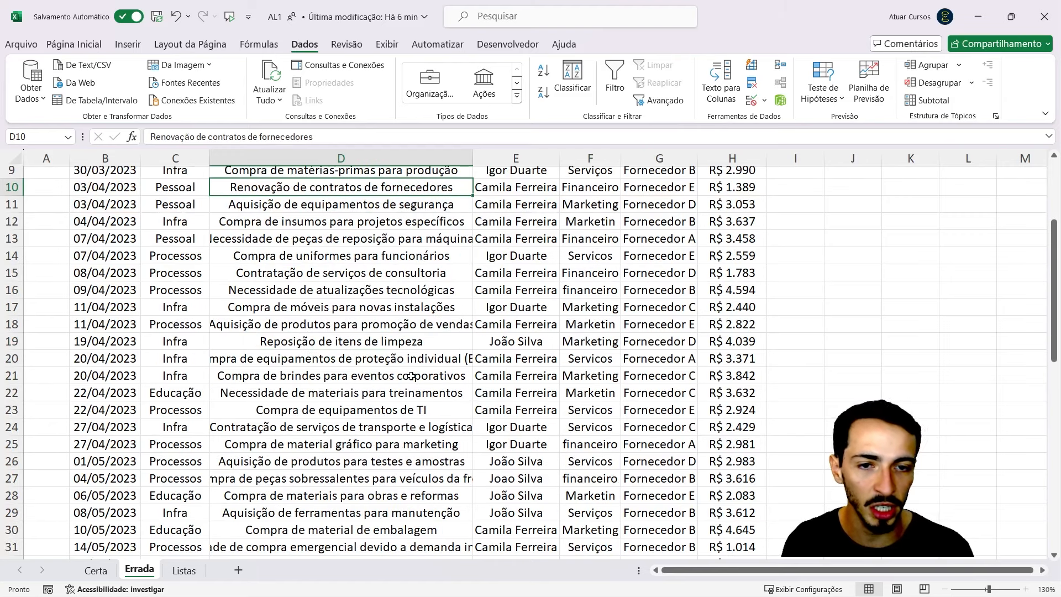
scroll(411, 375, up, 9)
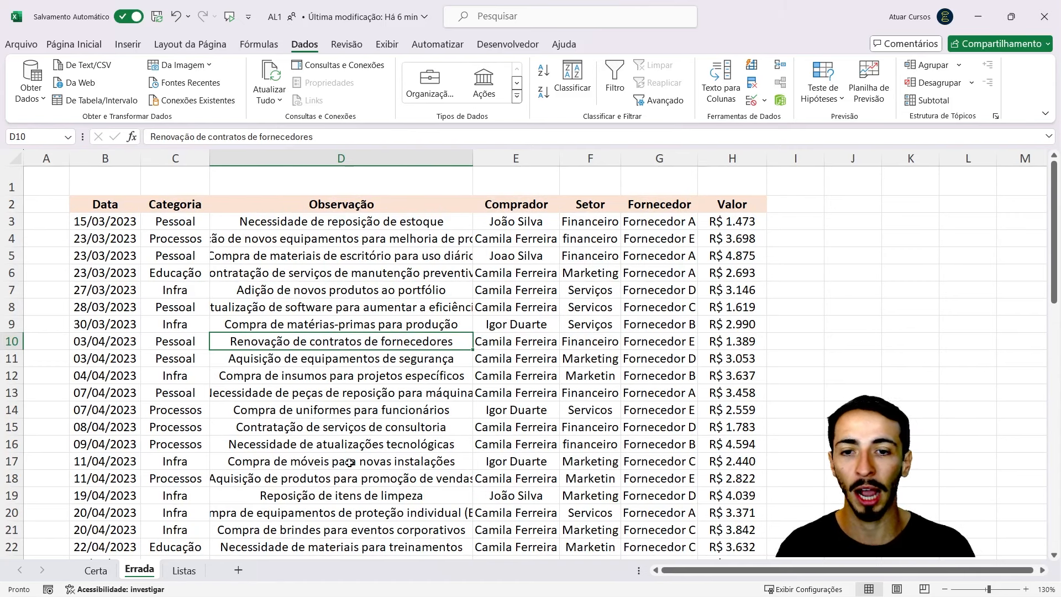
click(99, 571)
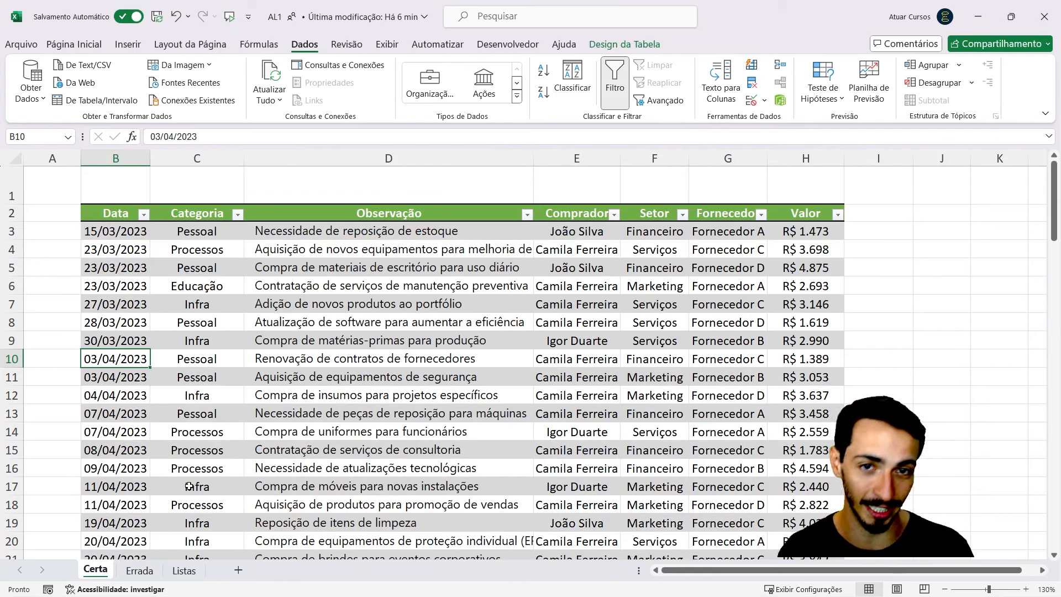
scroll(224, 446, down, 1)
scroll(227, 444, up, 1)
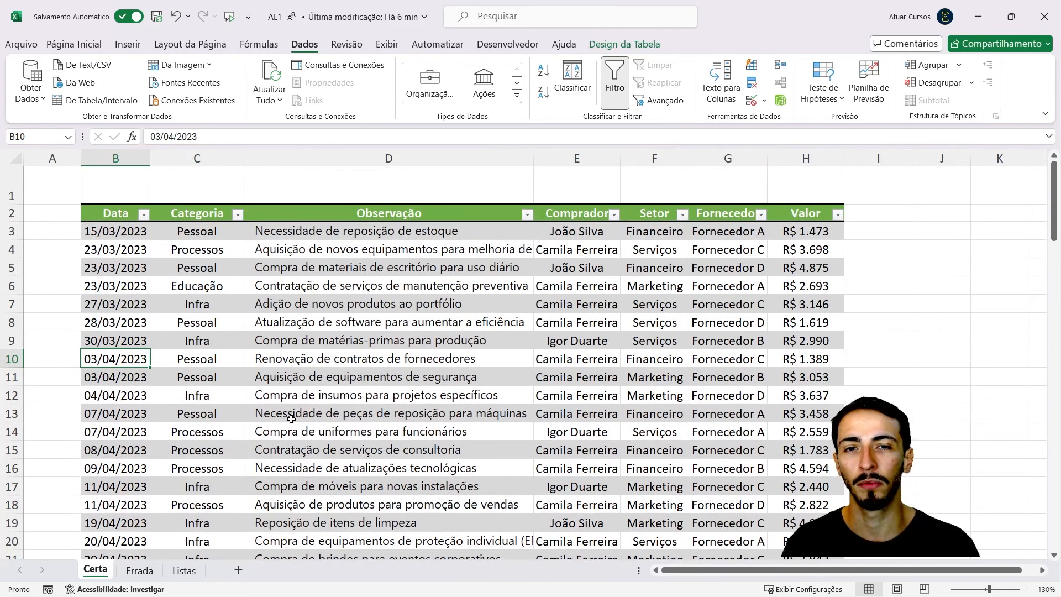
Step: Compare the Certa sheet with Errada and show the list of allowed buyers for Comprador cell E3 on Certa
click(590, 235)
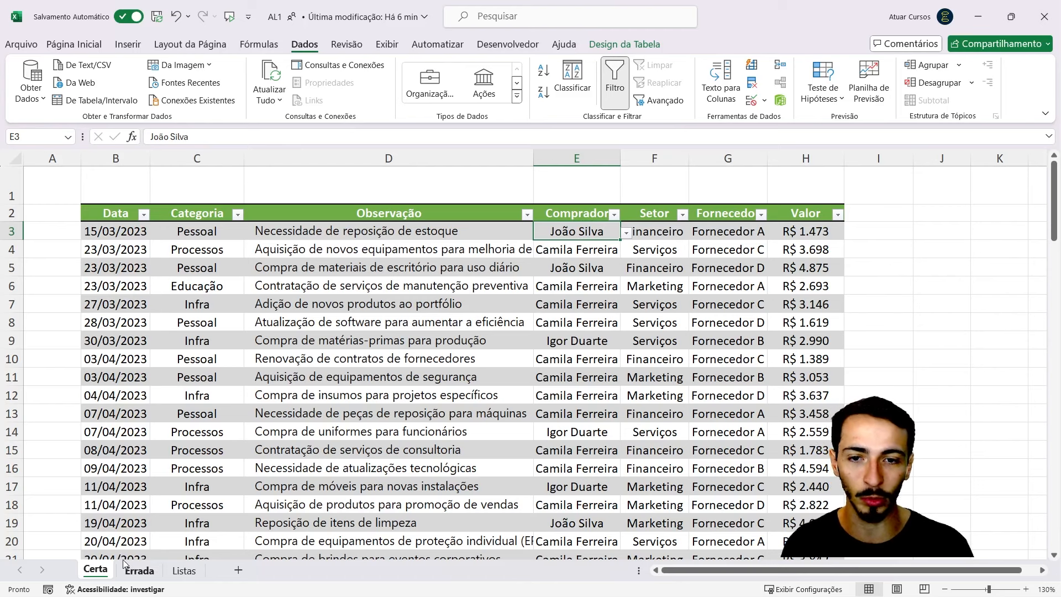
click(139, 570)
click(102, 570)
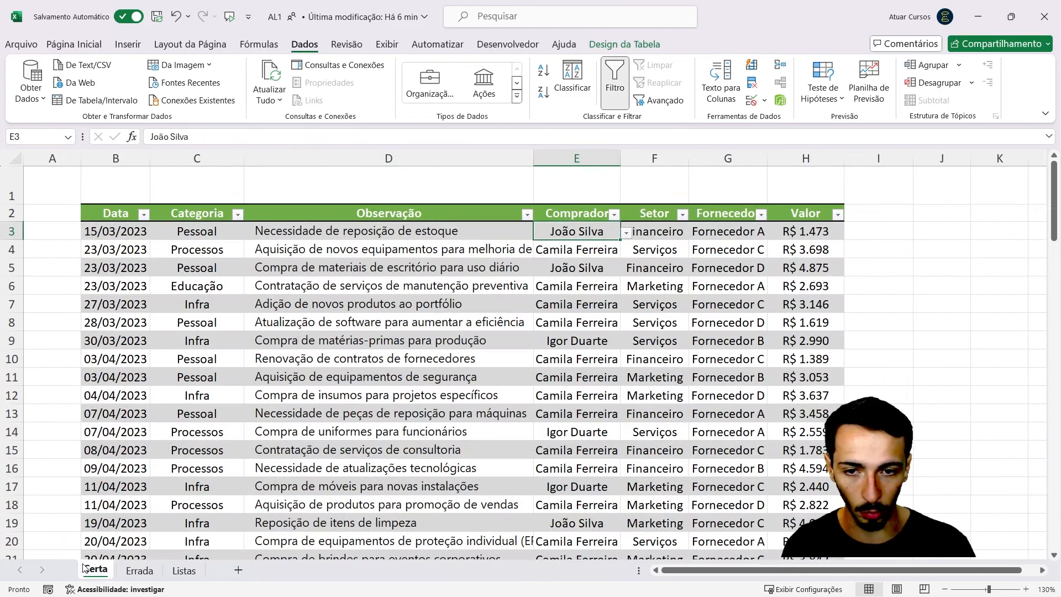
click(627, 234)
click(628, 235)
click(627, 235)
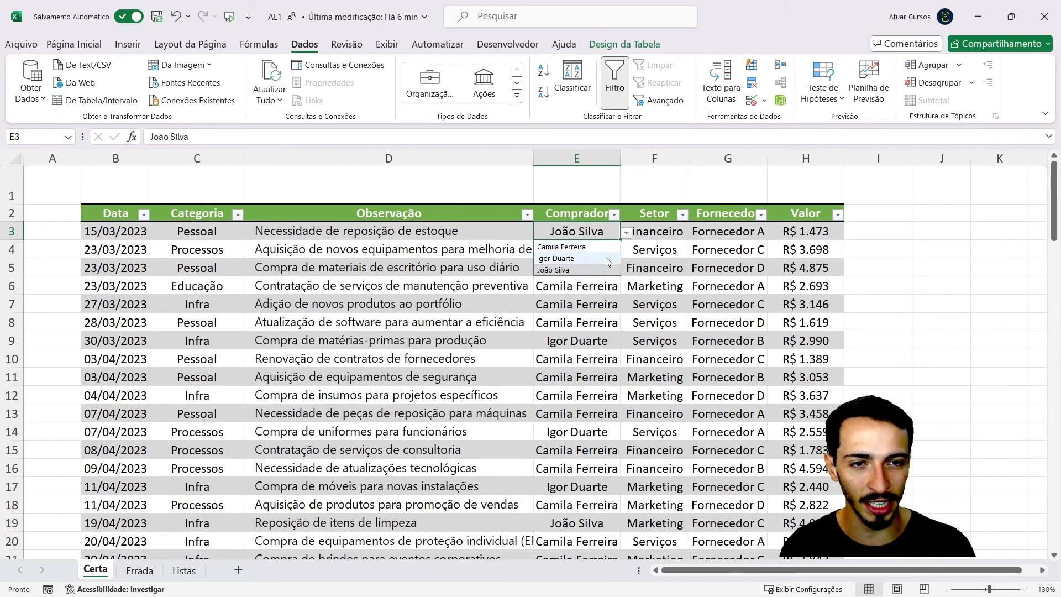
click(626, 236)
click(626, 235)
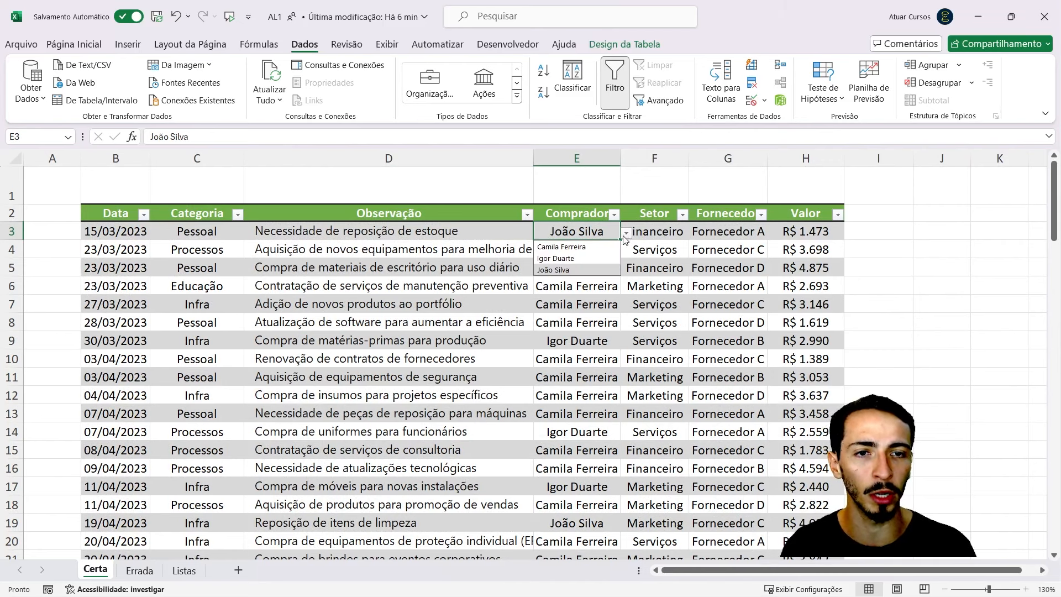
Step: Try each of the other listed buyers in Comprador cell E3, ending with the original buyer selected again
click(615, 246)
click(626, 234)
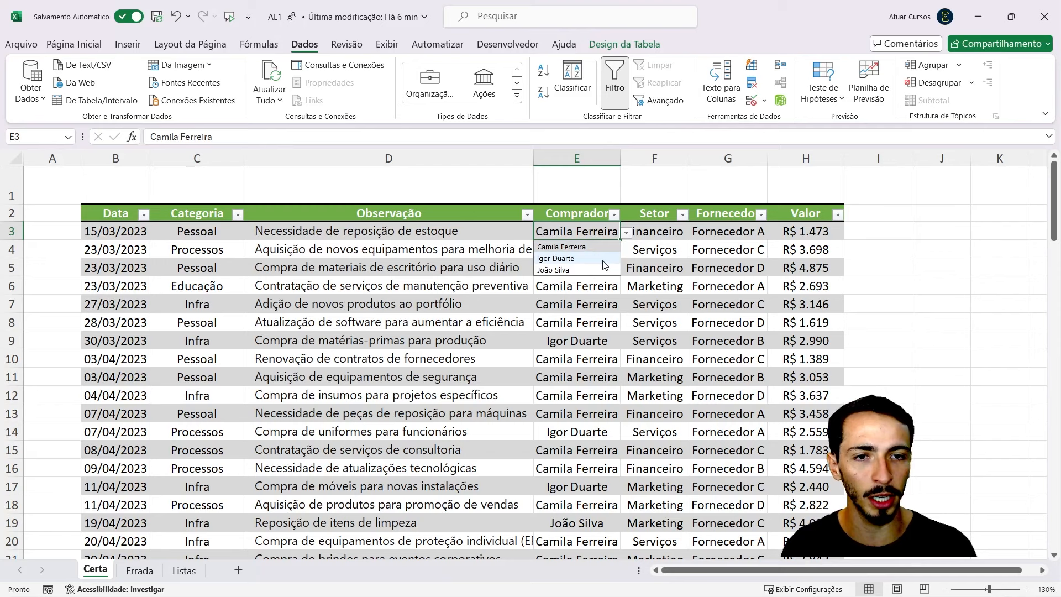
click(608, 257)
click(626, 236)
click(597, 269)
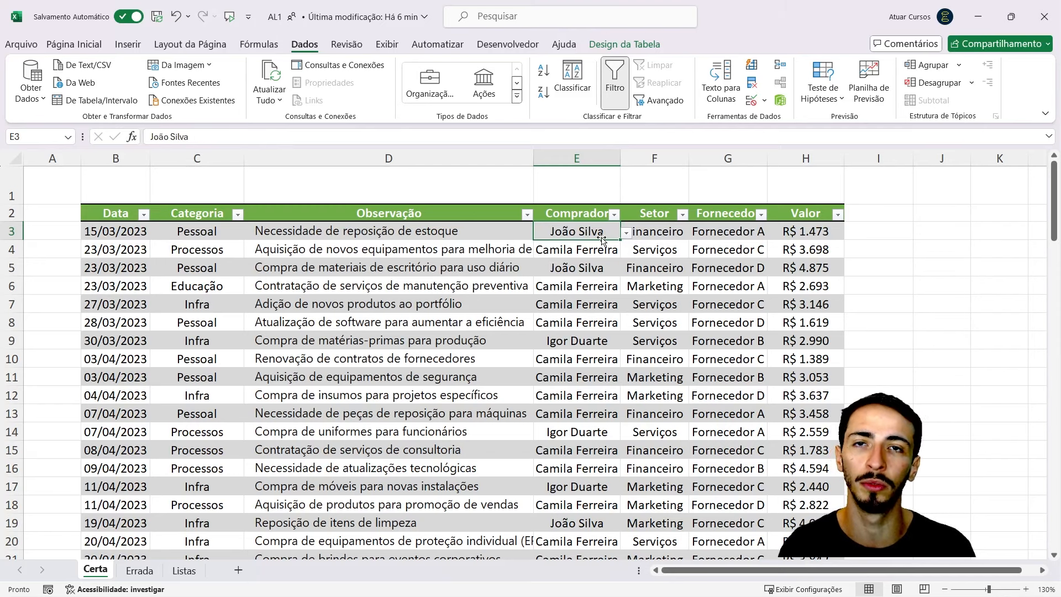
Step: Try to enter a buyer who is not on the allowed list in Comprador cell E3, and discard the entry
text(Caio)
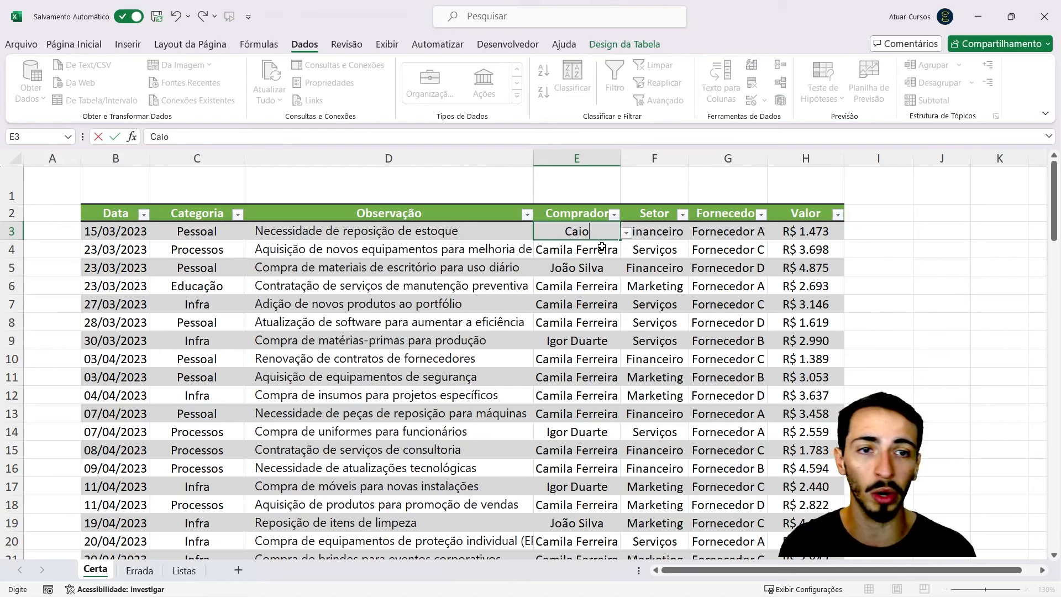
key(Return)
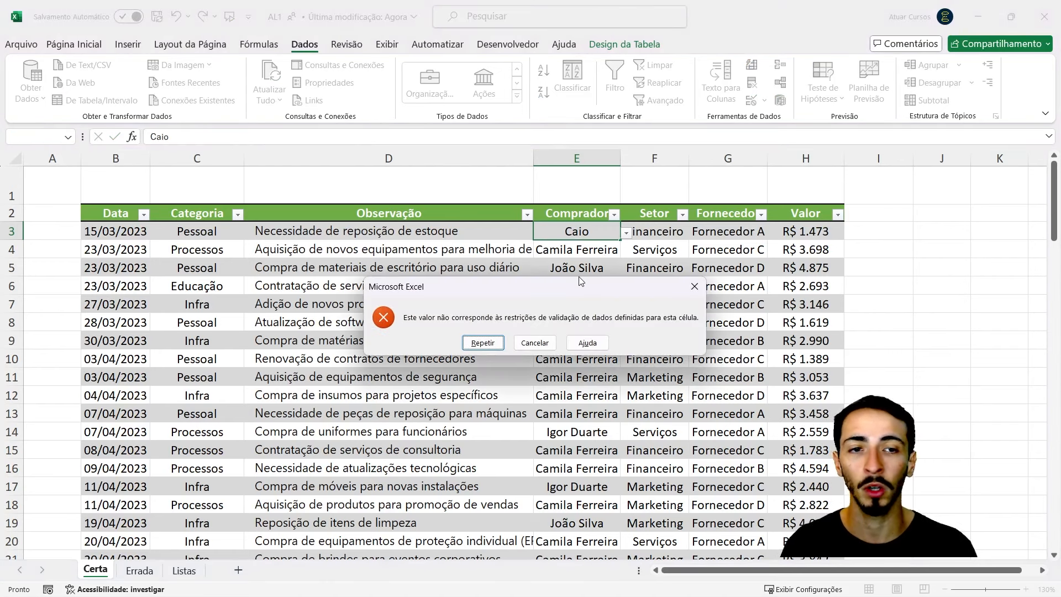
click(543, 341)
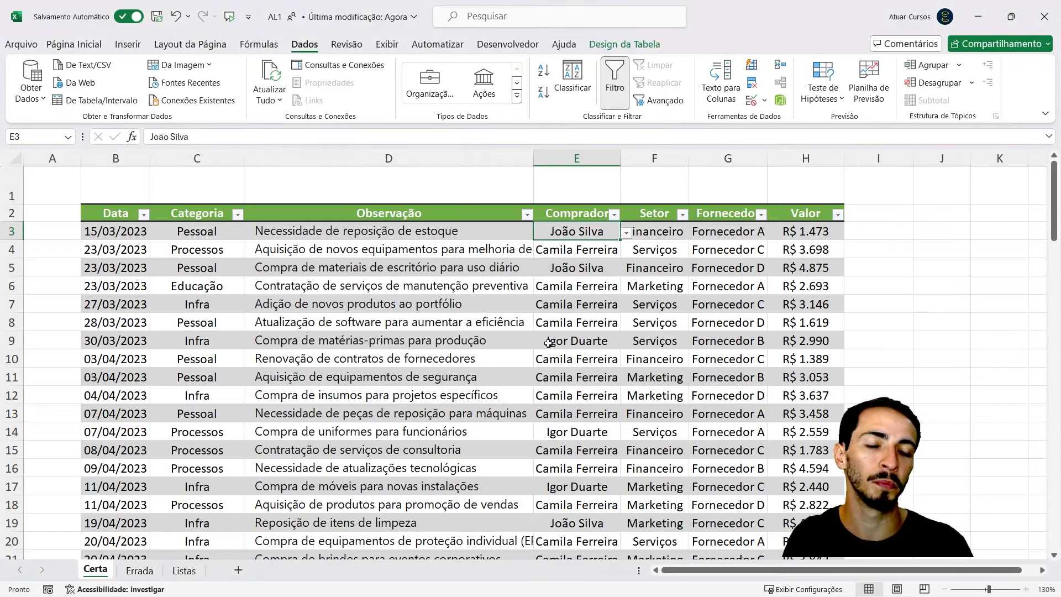
Step: Look through the Certa table down to its last record and check the consistency of the Comprador entries
scroll(549, 342, down, 14)
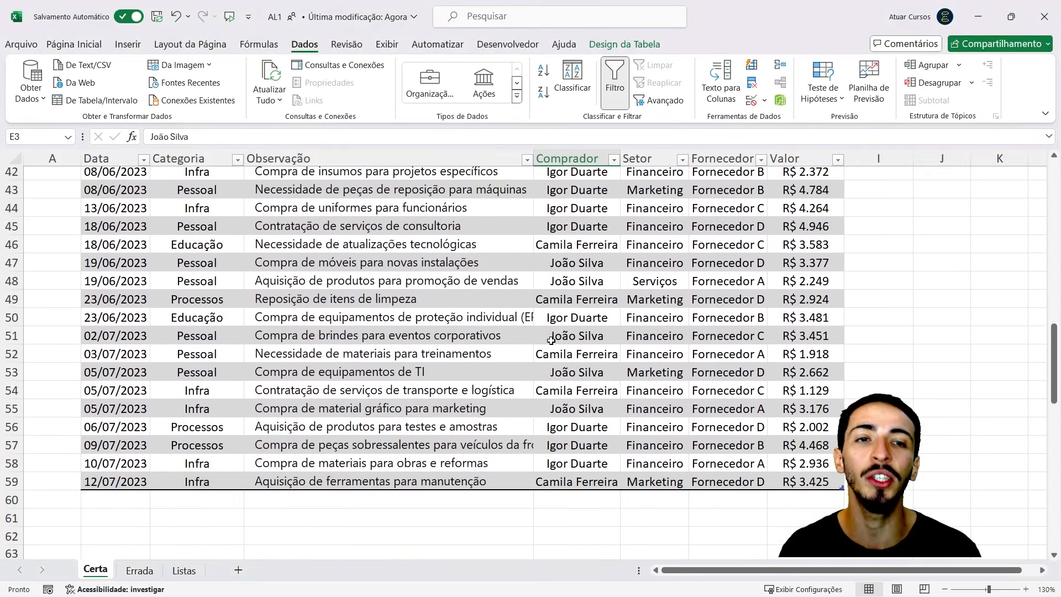
scroll(552, 344, down, 3)
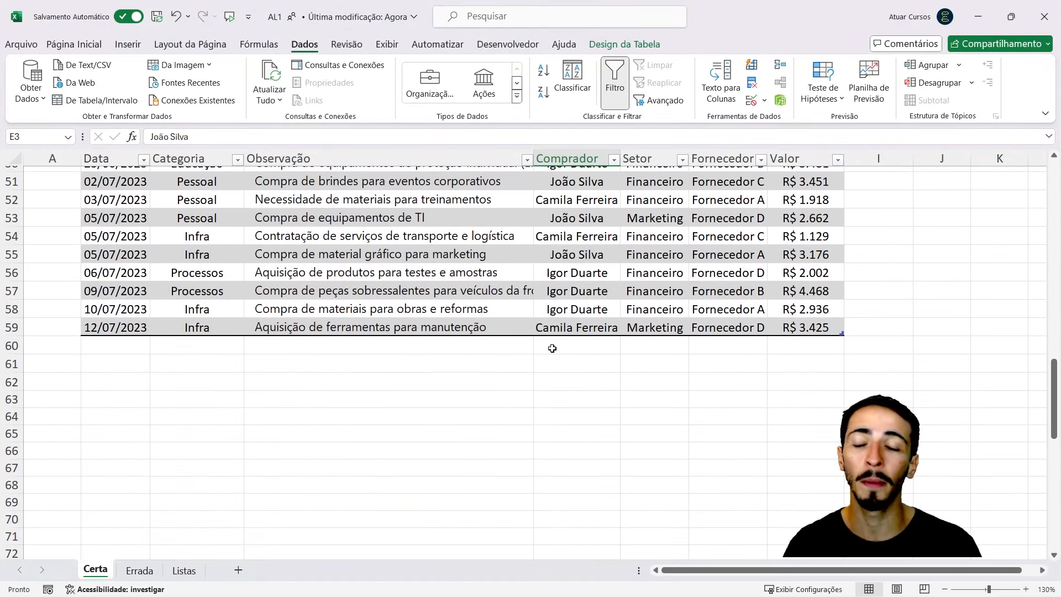
scroll(561, 365, up, 1)
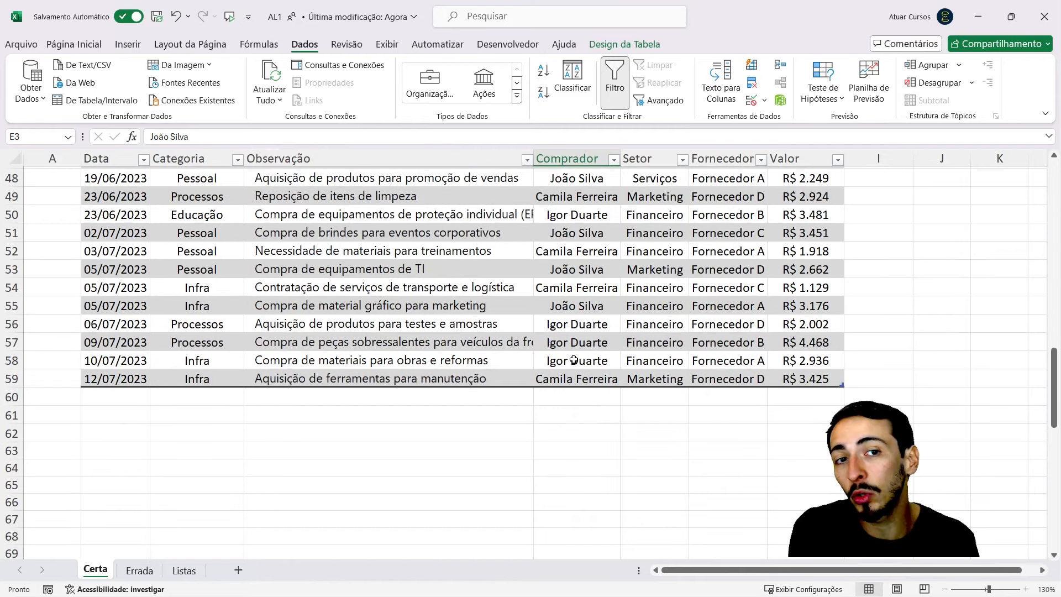
scroll(571, 359, up, 8)
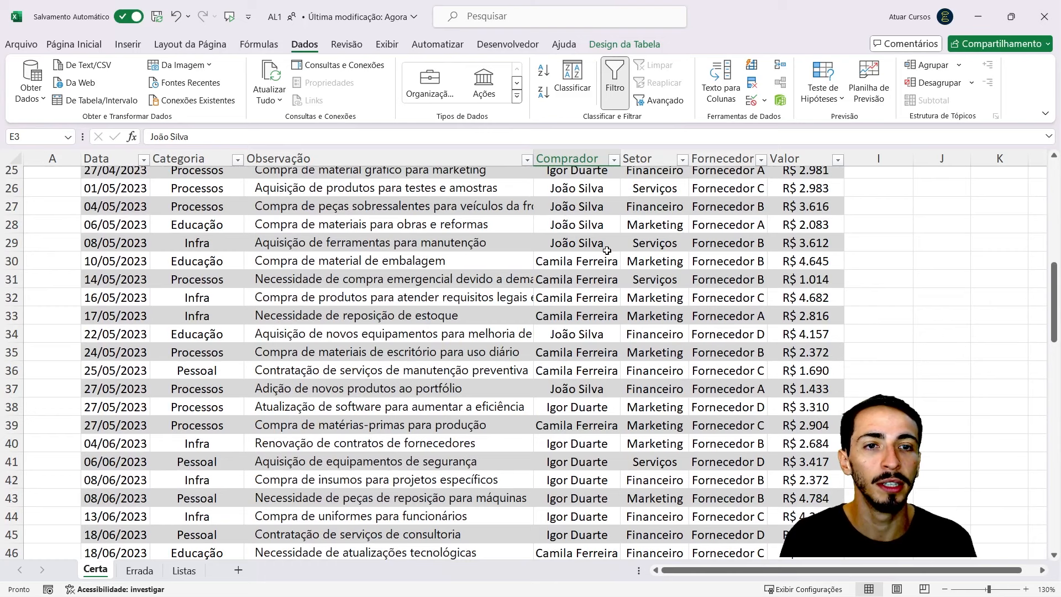
scroll(583, 243, up, 4)
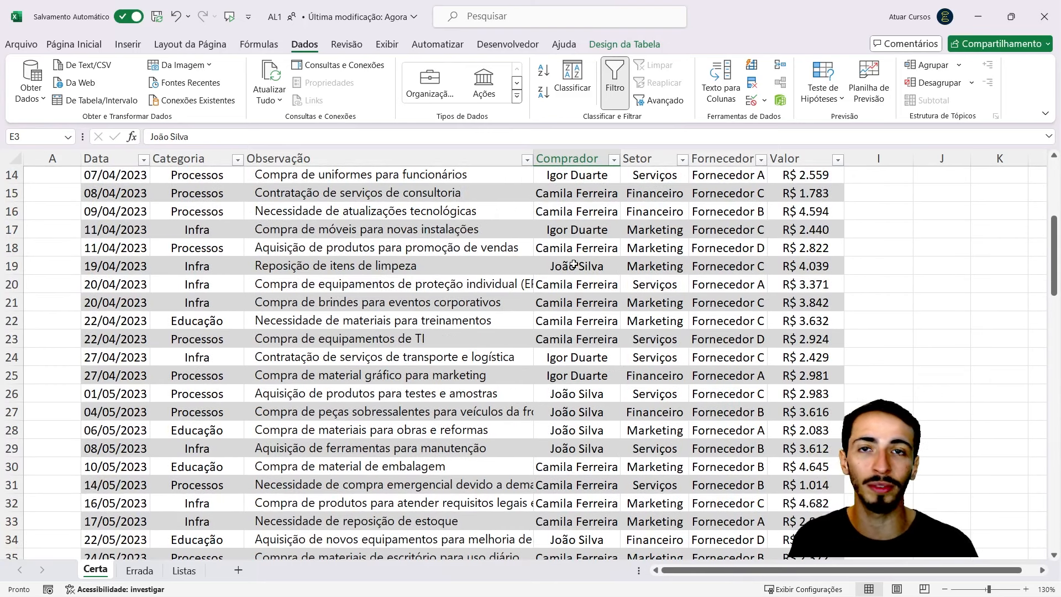
scroll(583, 290, up, 5)
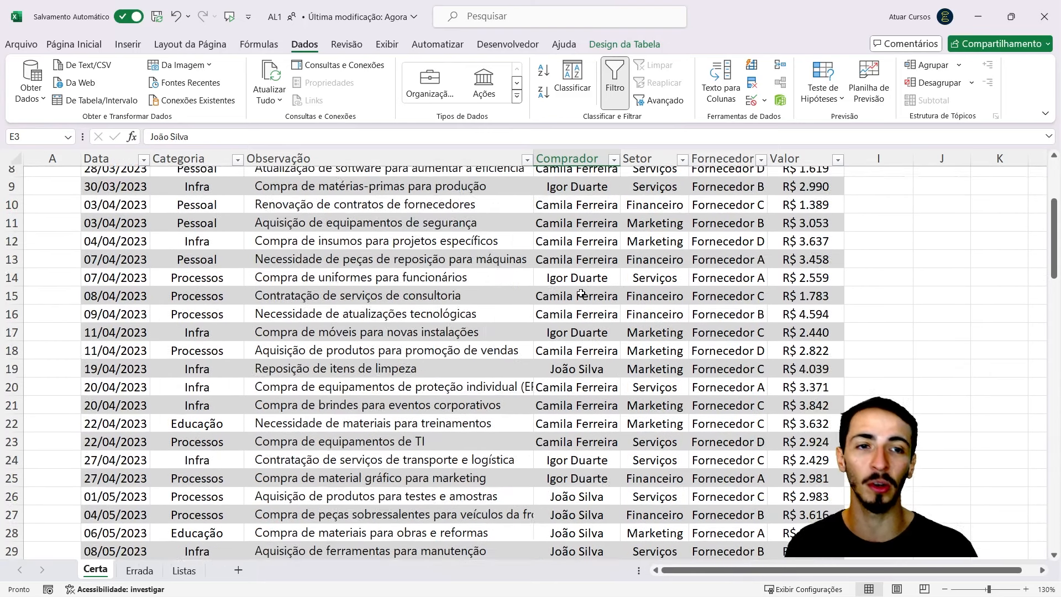
Step: Try the allowed sectors Financeiro and Marketing in Setor cell F4, ending with Serviços selected again
click(658, 254)
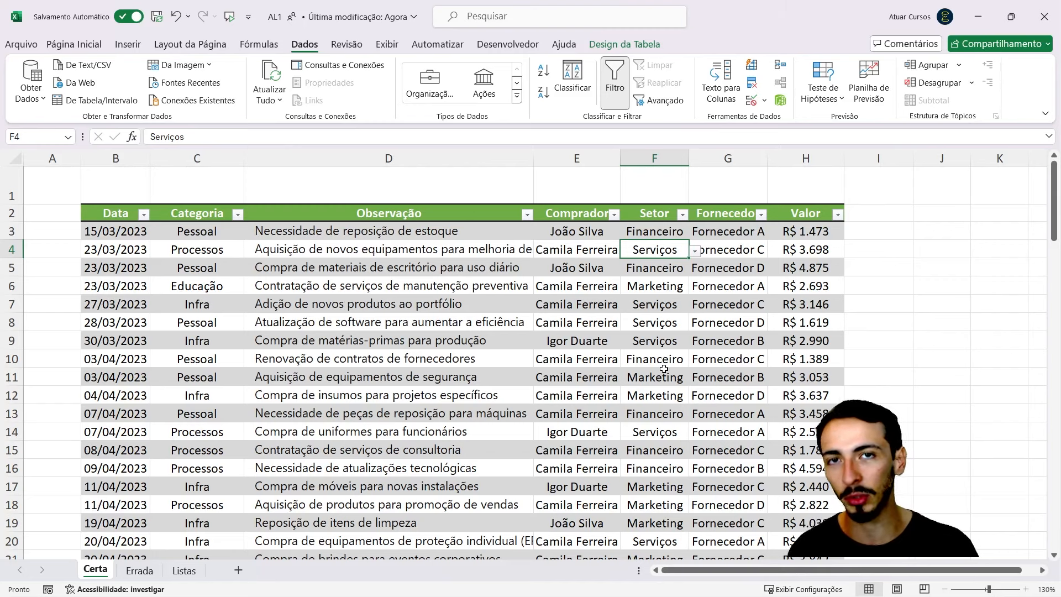
click(695, 252)
click(675, 265)
click(694, 251)
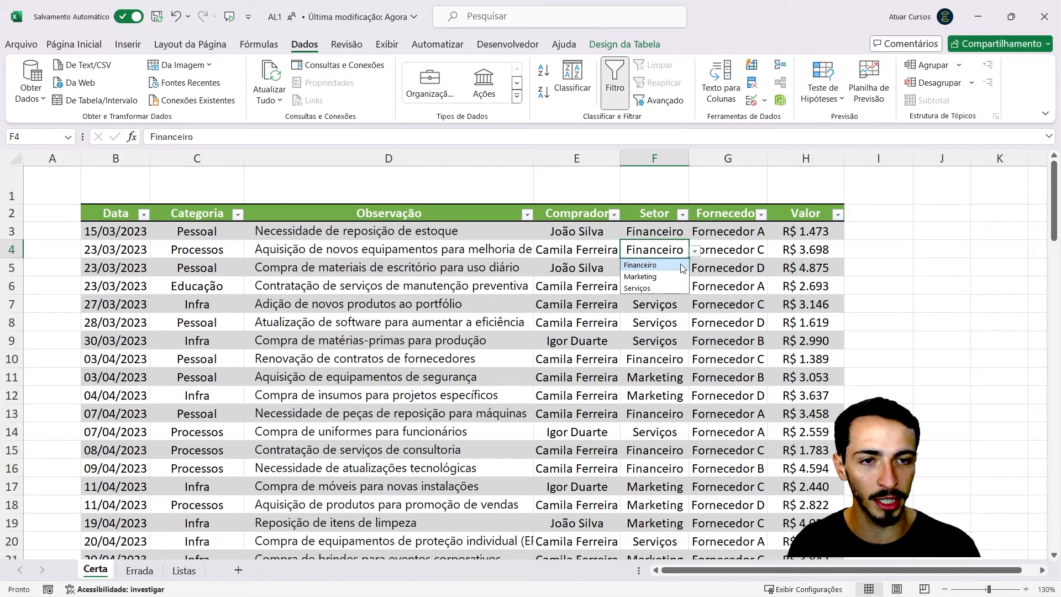
click(681, 276)
click(694, 252)
click(670, 288)
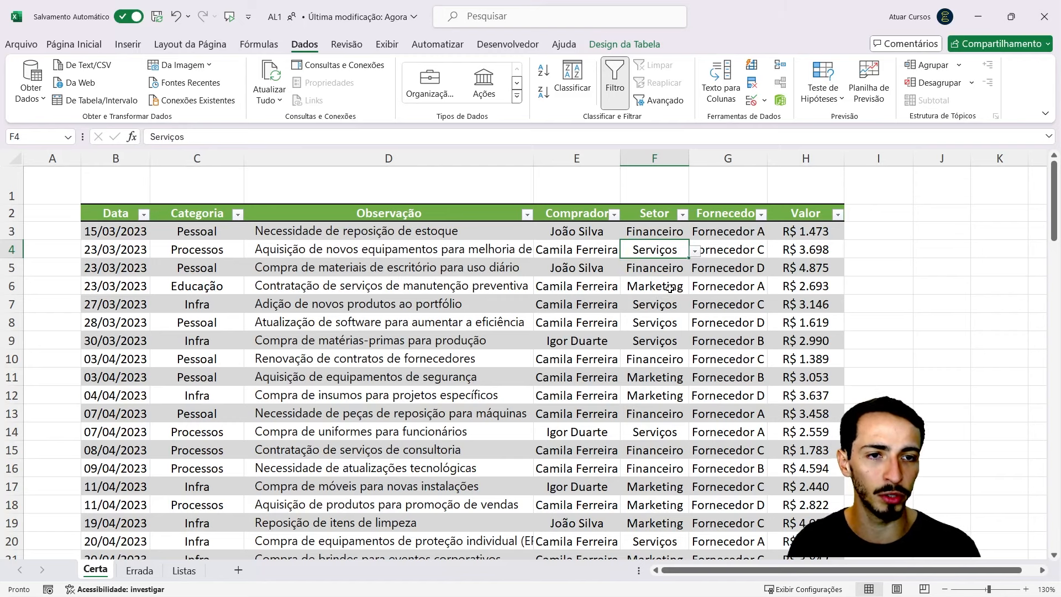
Step: Try to enter an unlisted buyer in Comprador cell E60, just below the Certa table, and discard the entry
scroll(661, 315, down, 17)
click(586, 244)
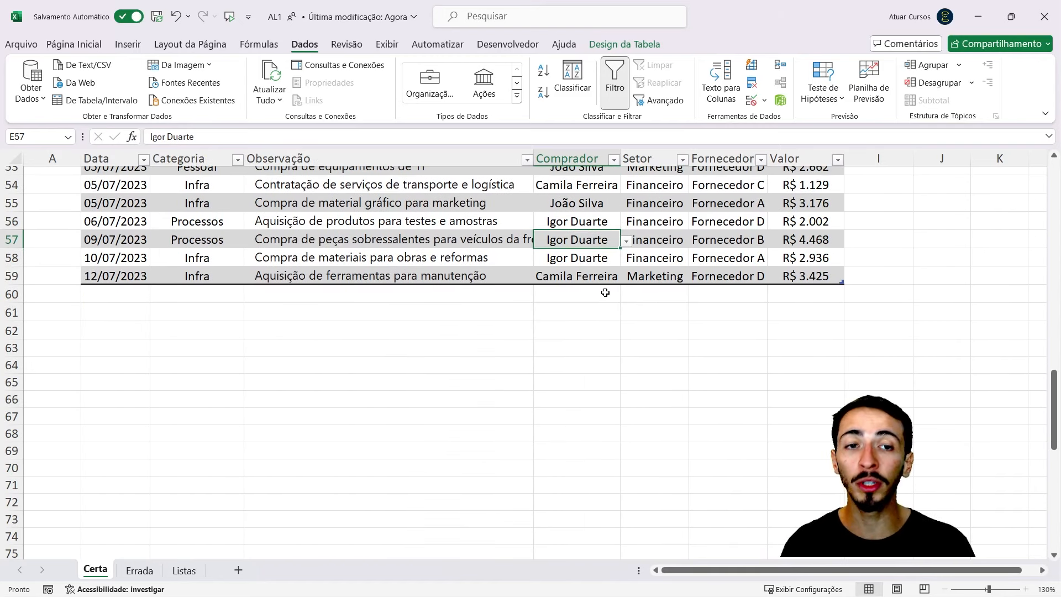
click(606, 293)
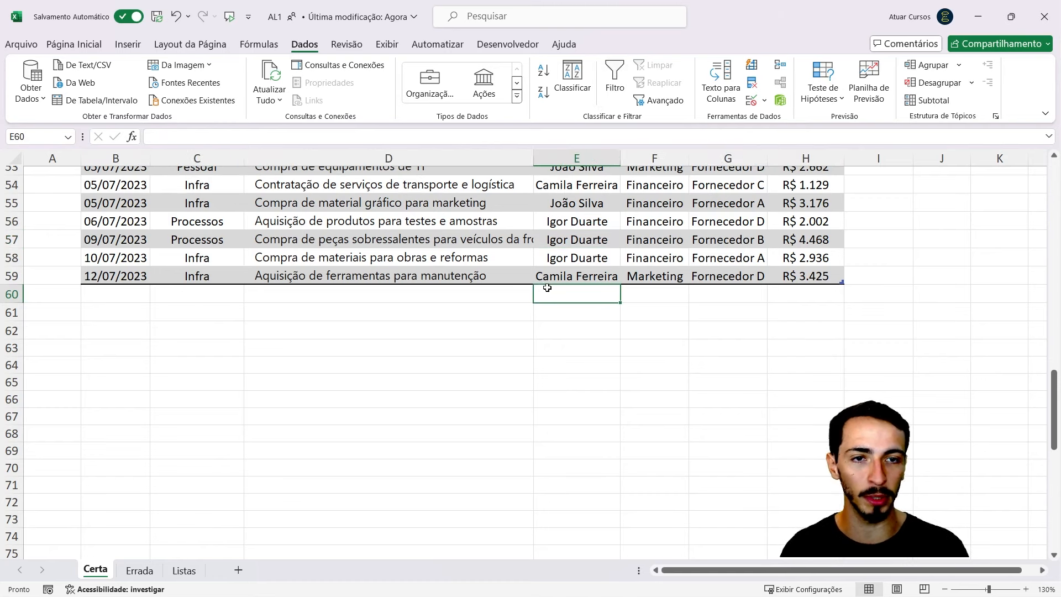
scroll(549, 288, up, 2)
scroll(565, 323, down, 1)
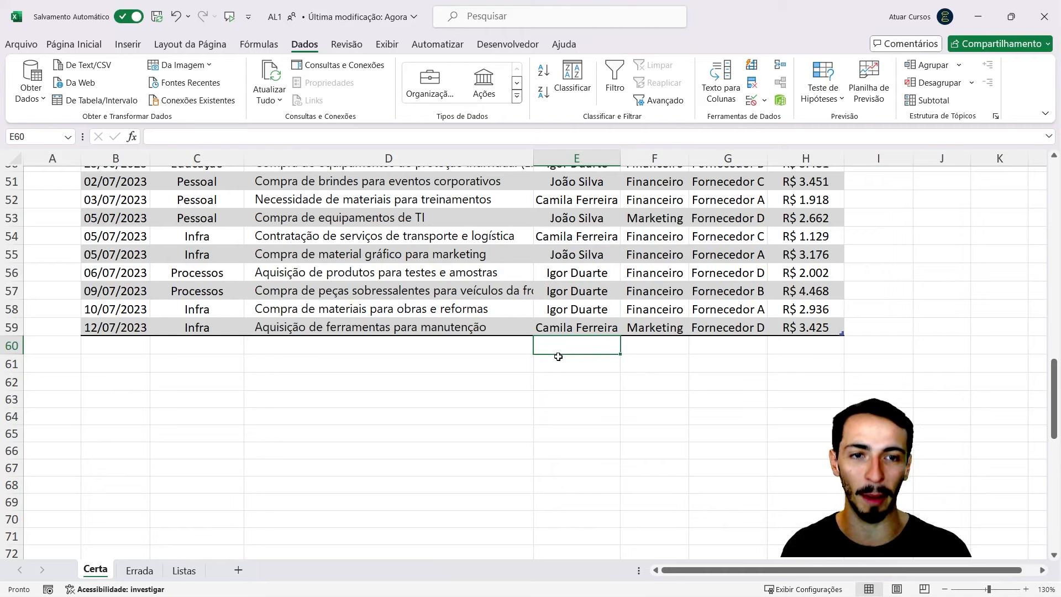
text(Caio)
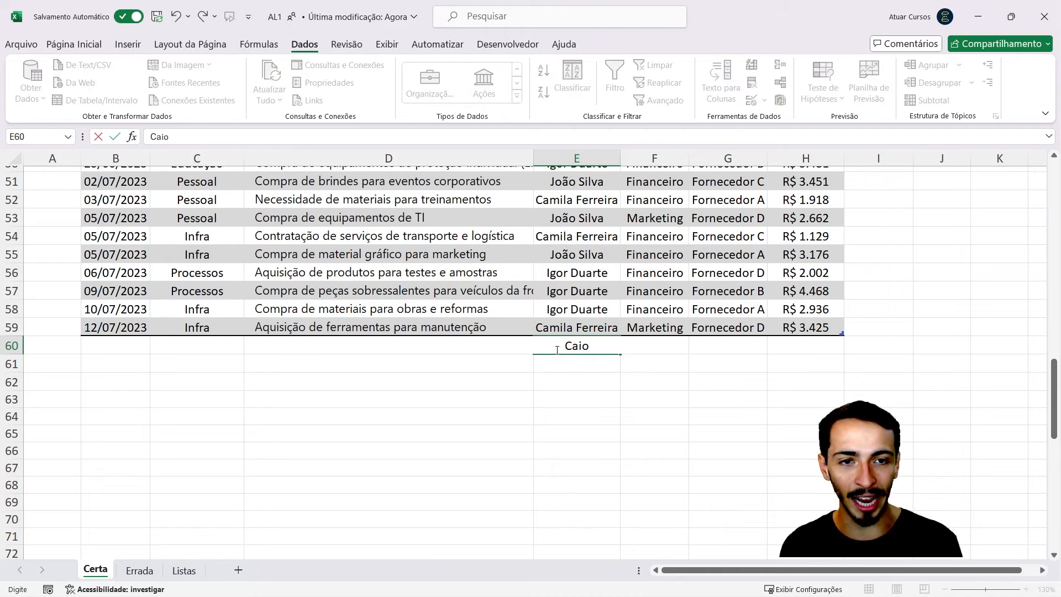
key(Return)
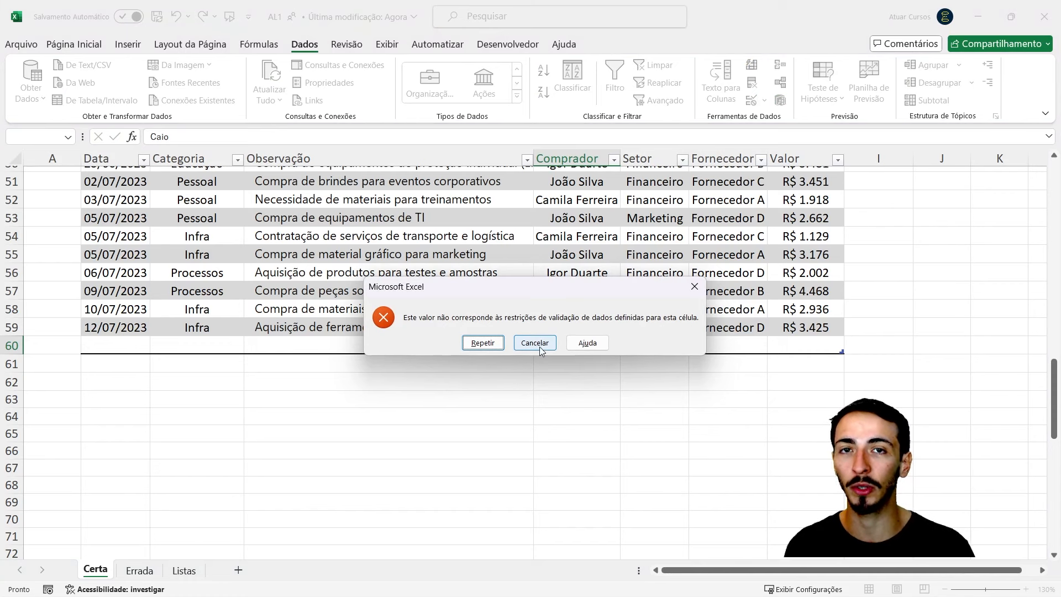
click(534, 343)
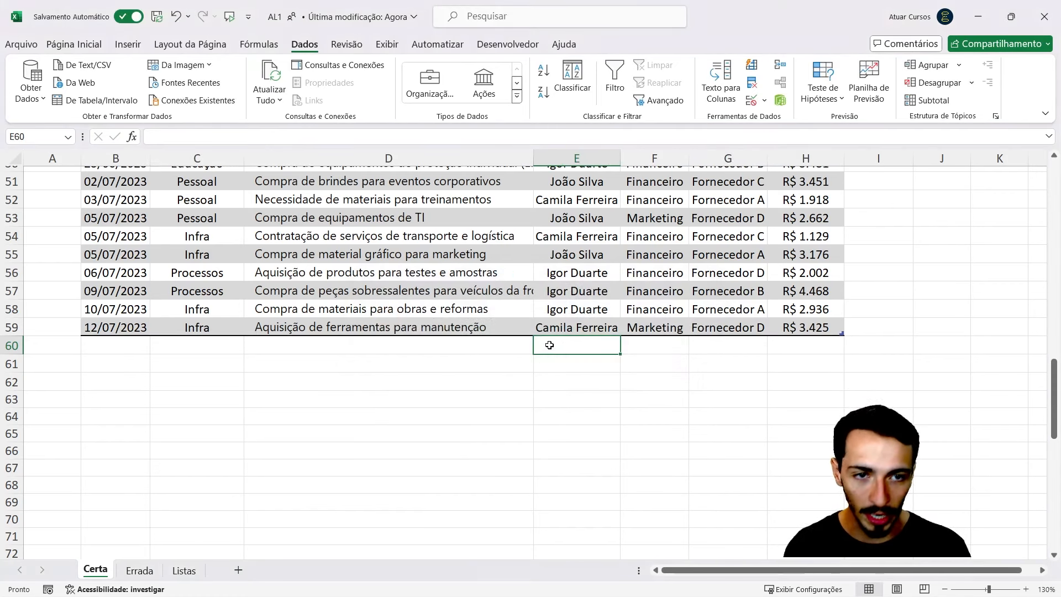
Step: Extend the Certa table with a new row 60 by entering one of the allowed buyers in Comprador cell E60
text(Camil)
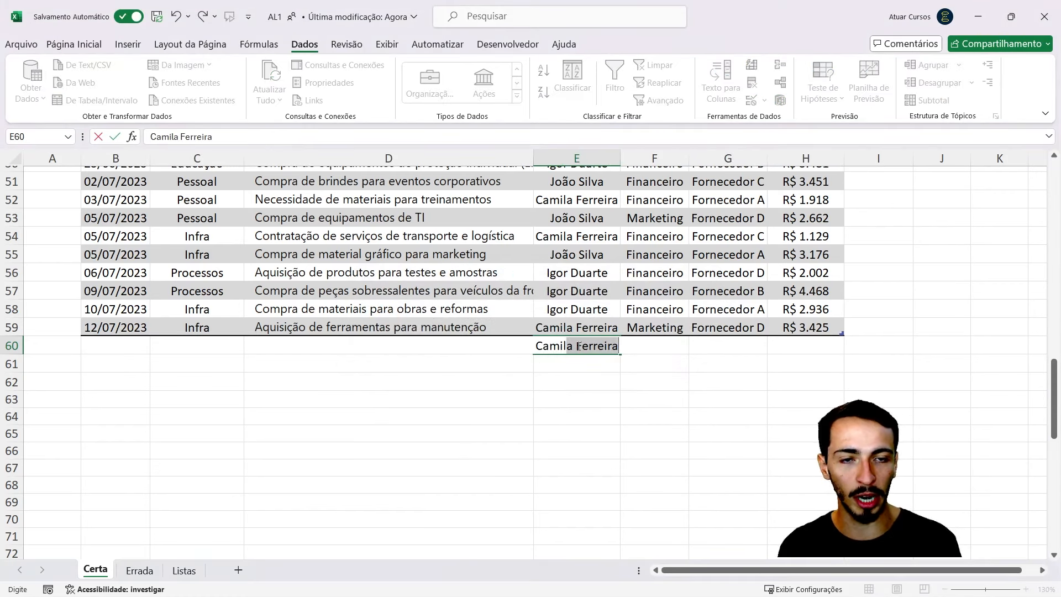
key(ctrl+Return)
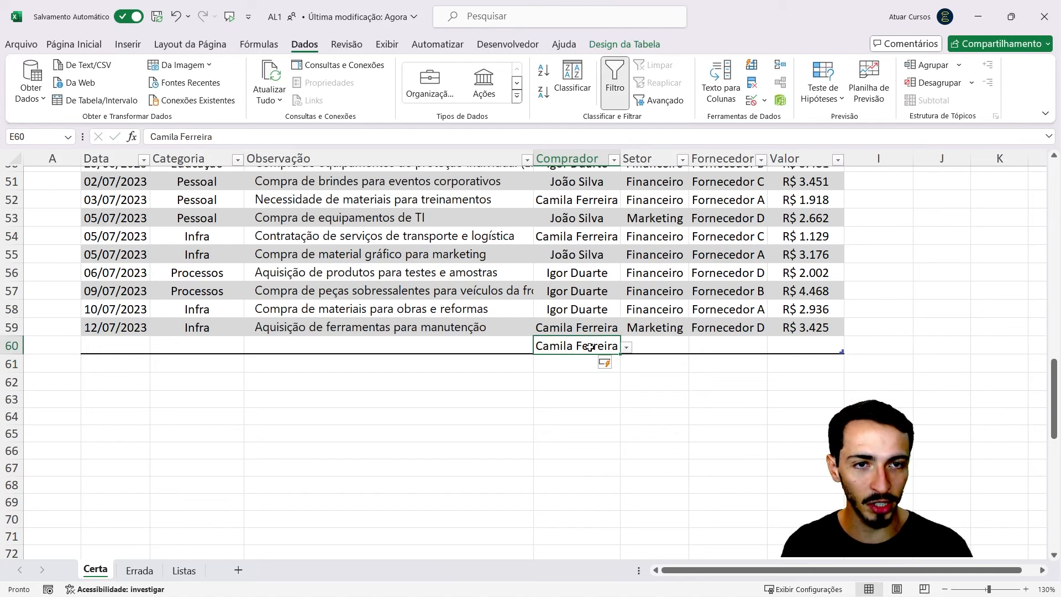
scroll(594, 339, up, 1)
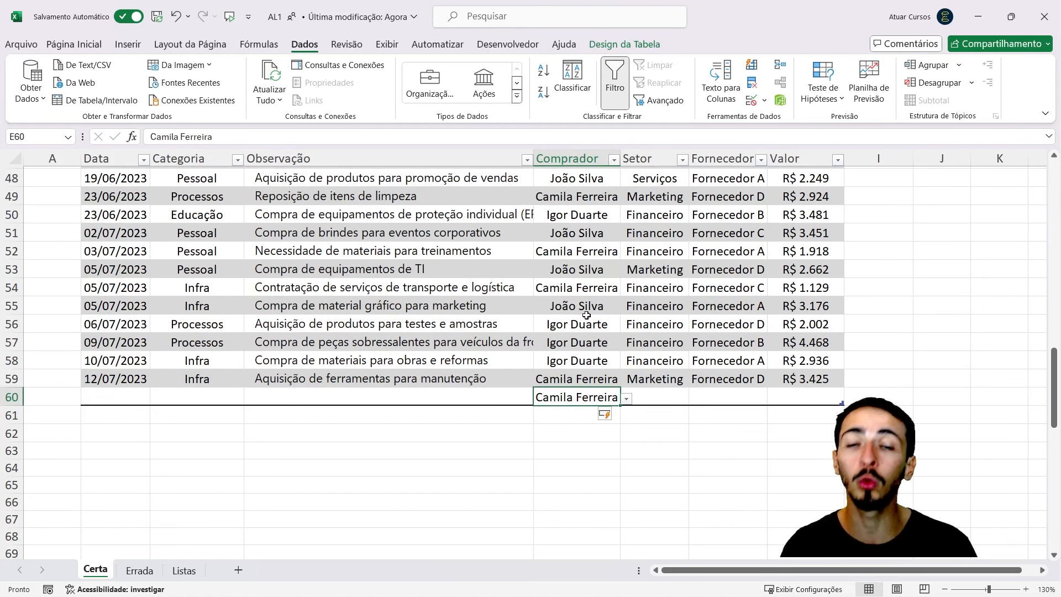
Step: Review the Comprador column of the Certa table from its last rows back up to the first records
click(588, 303)
scroll(578, 325, up, 15)
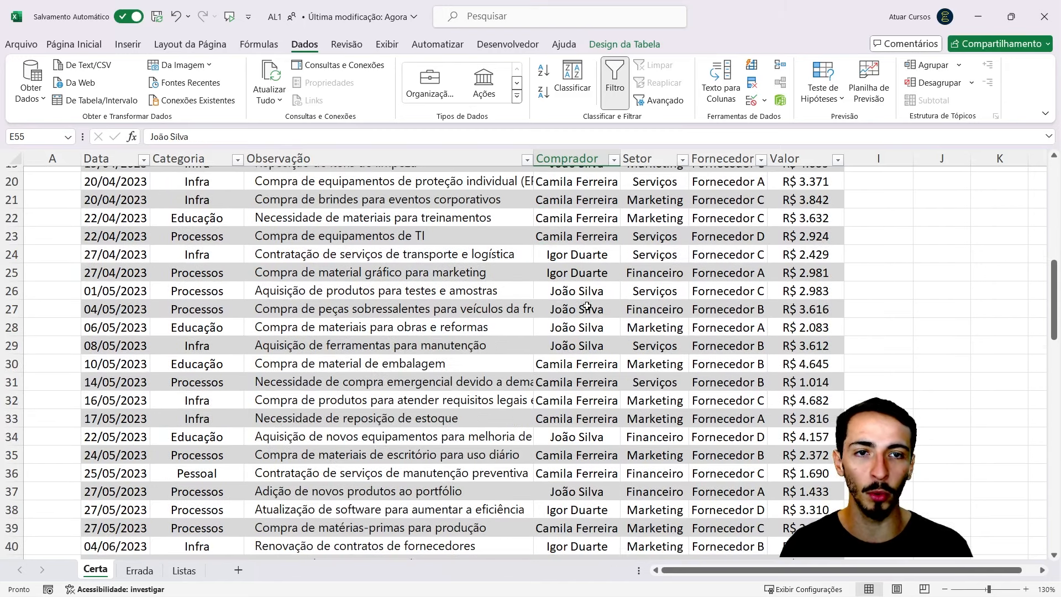
scroll(577, 326, down, 2)
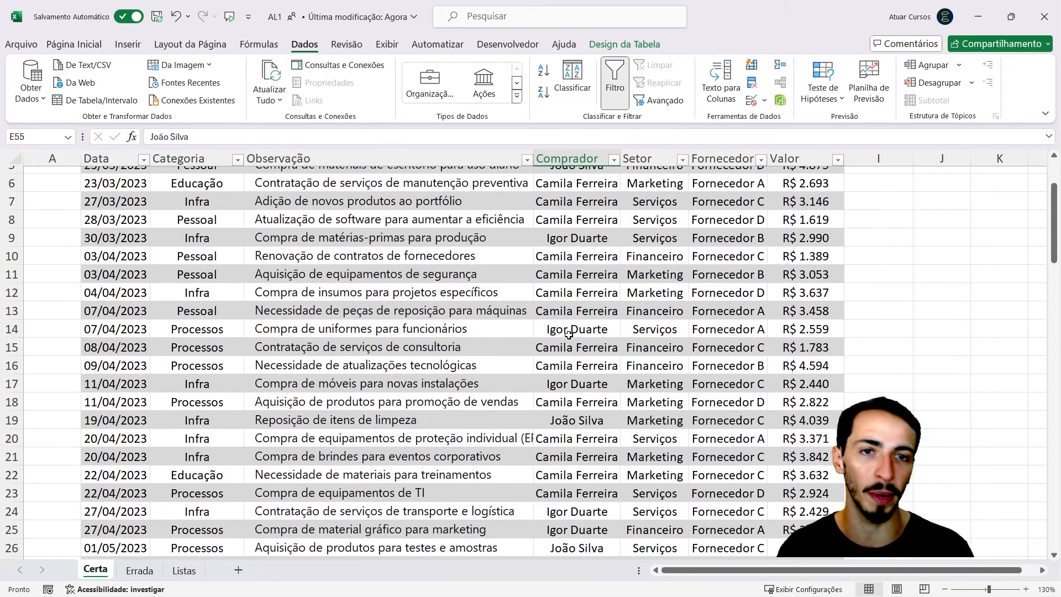
scroll(552, 340, up, 2)
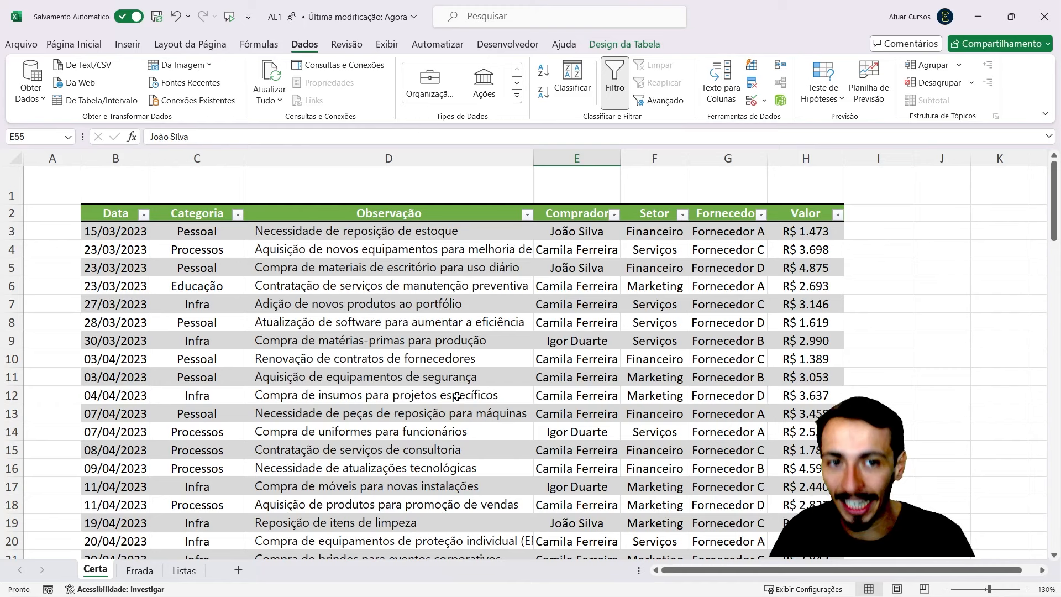
click(589, 319)
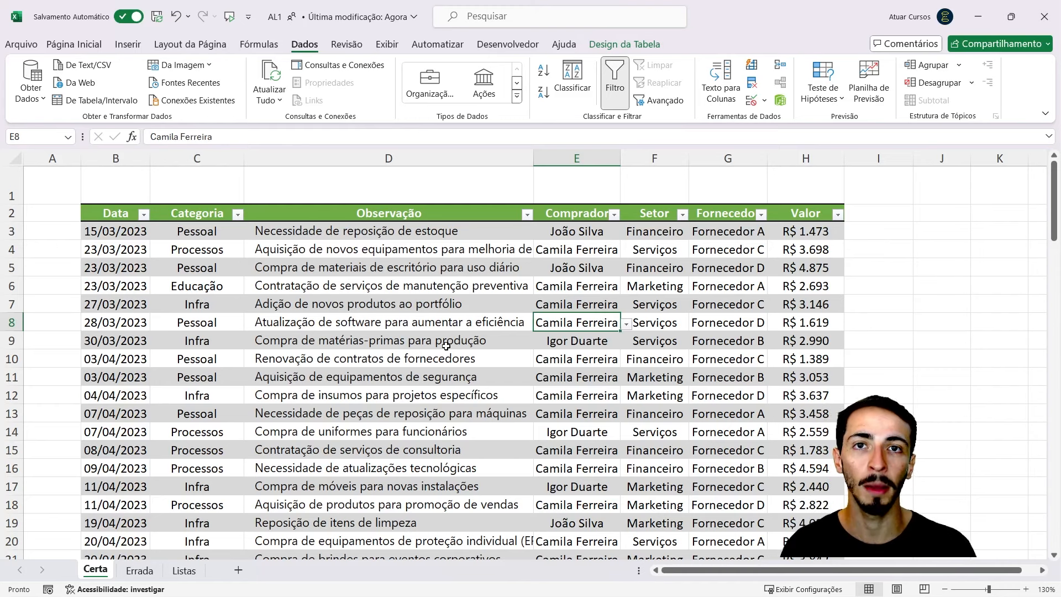
Step: Switch to the Errada sheet and examine its manually entered Observação and Comprador records
click(138, 560)
click(147, 569)
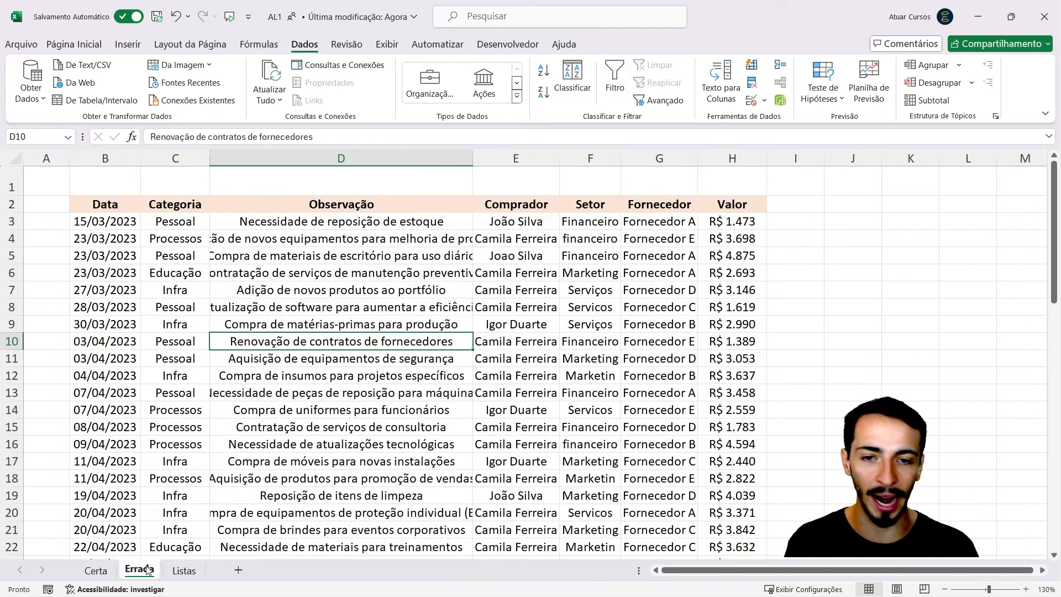
click(389, 325)
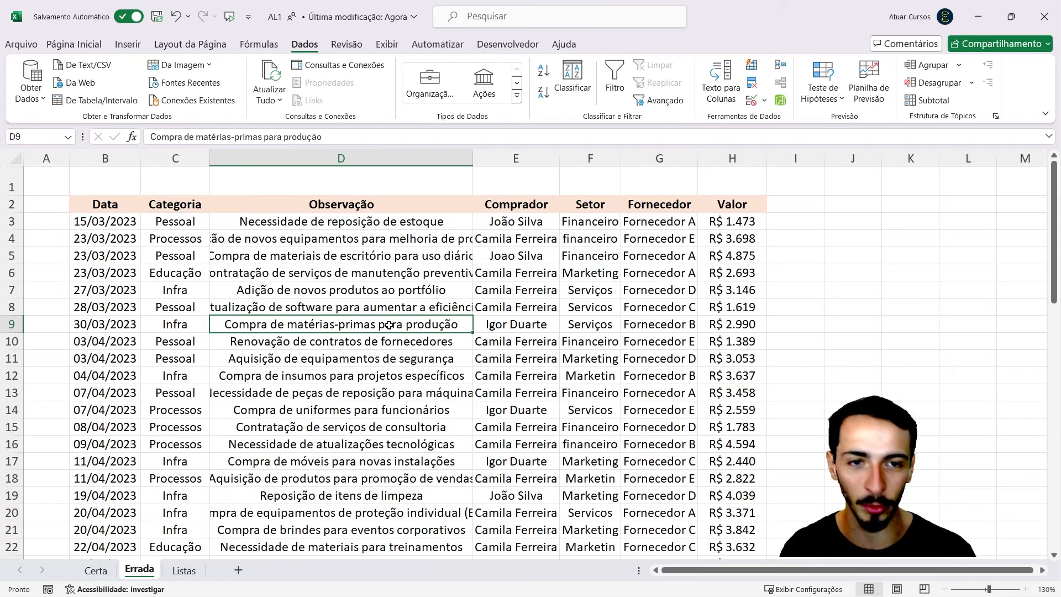
click(532, 274)
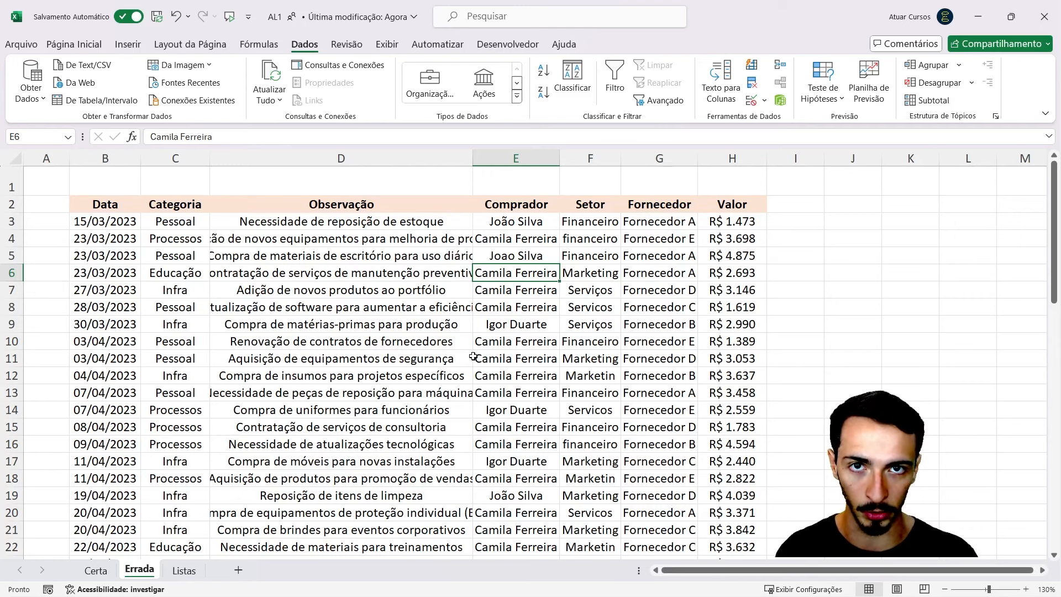
click(513, 325)
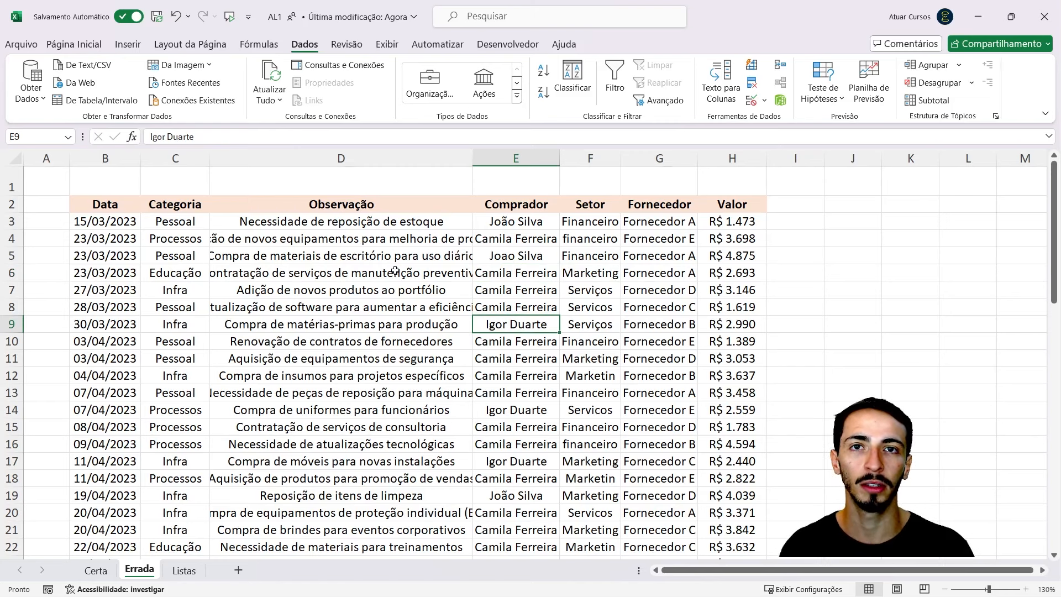
Step: Turn on filtering for the header row of the Errada table
click(75, 43)
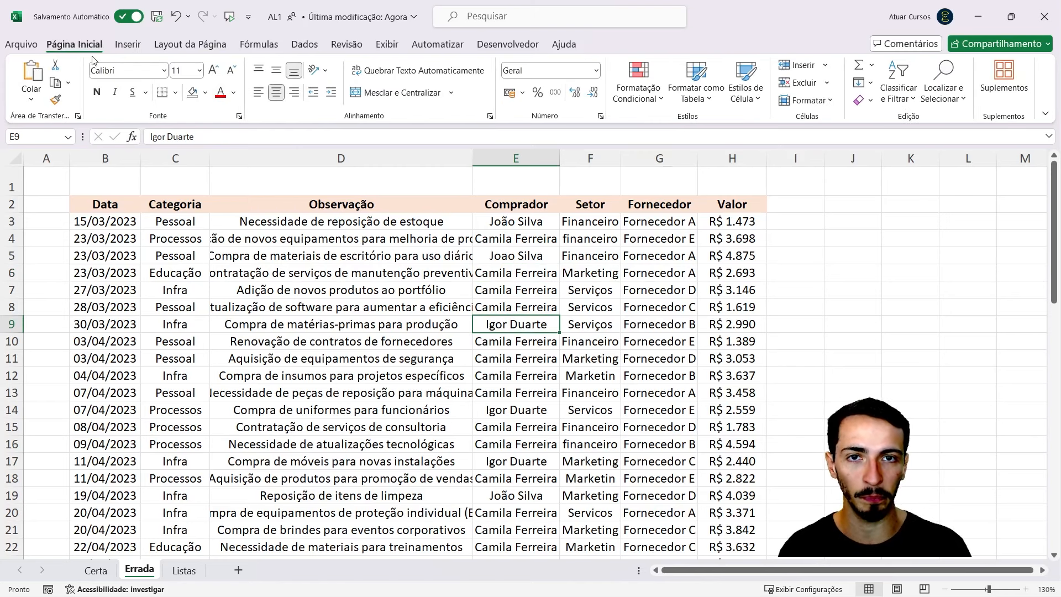
click(313, 48)
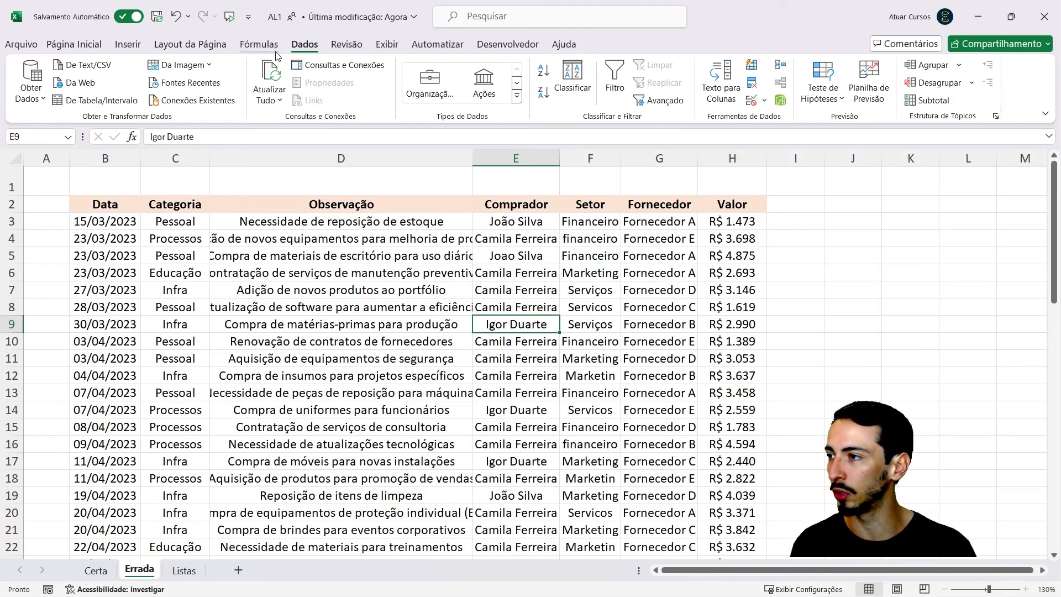
click(616, 78)
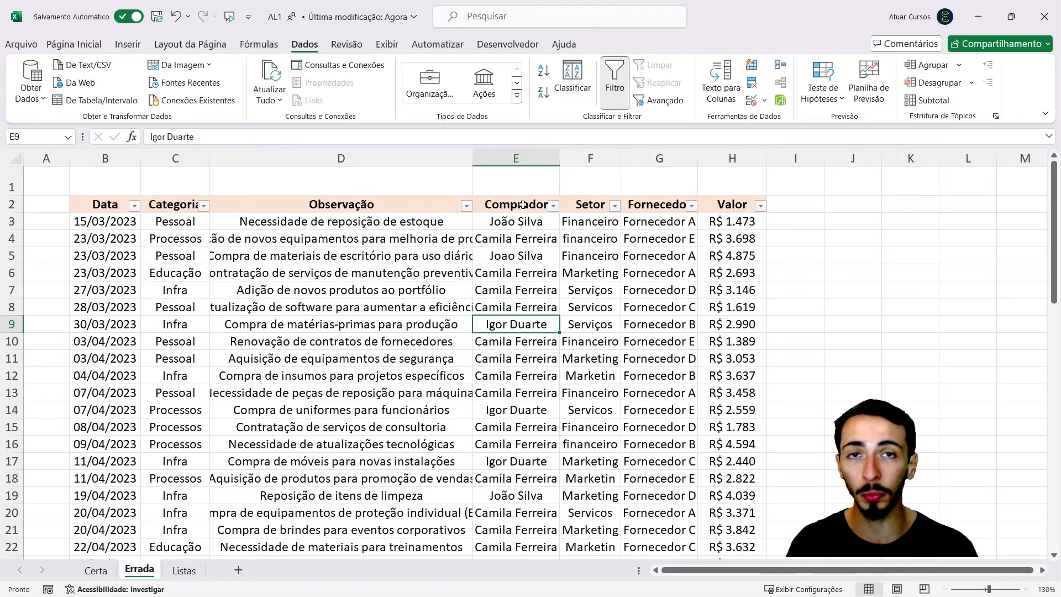
Step: Filter the Comprador column to the accented and unaccented spellings of the same buyer's name and compare the filtered entries
click(553, 207)
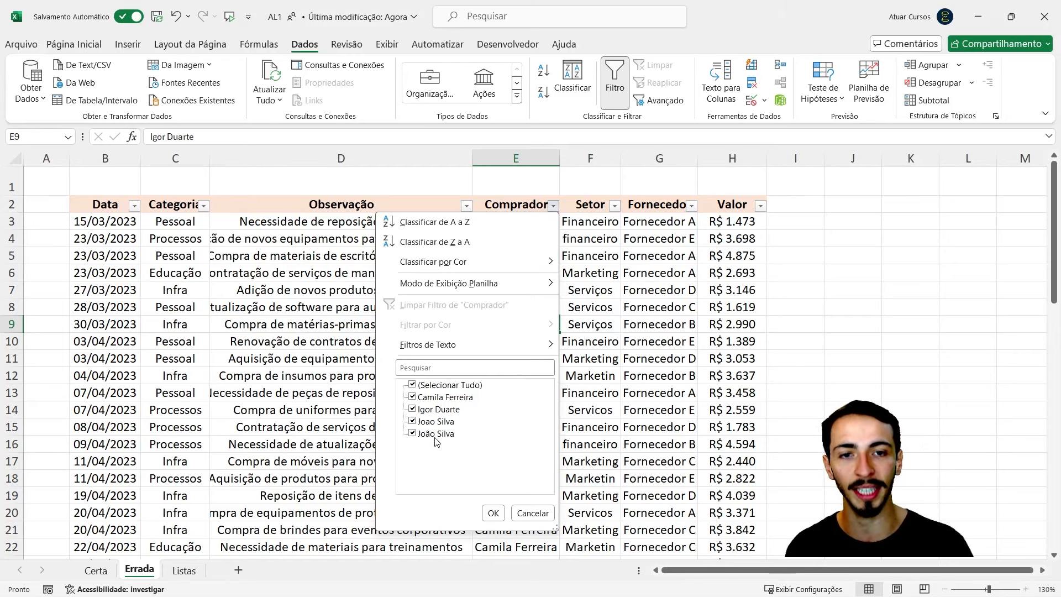
click(412, 386)
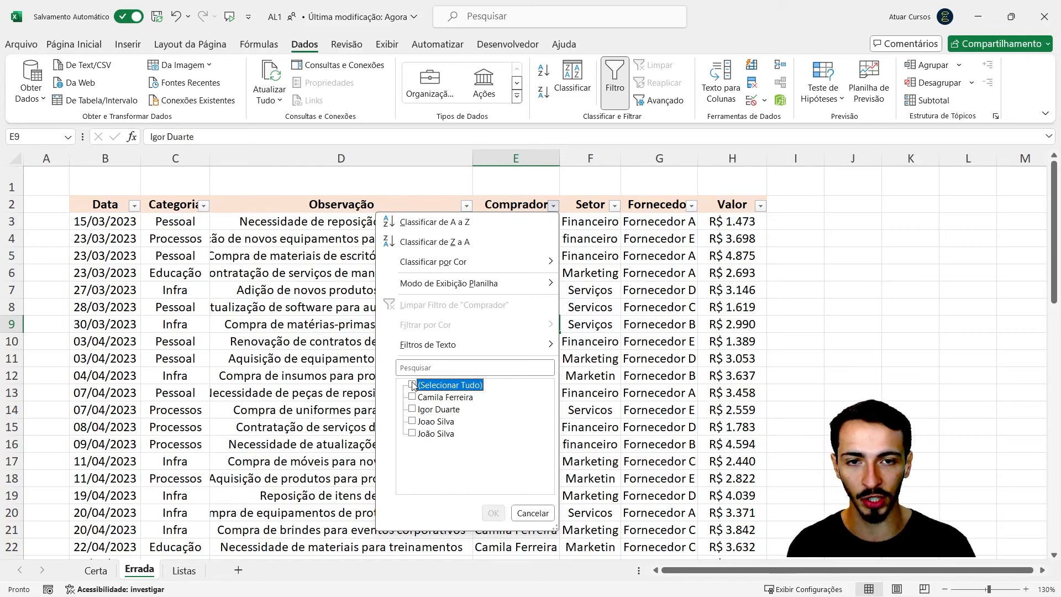
click(413, 386)
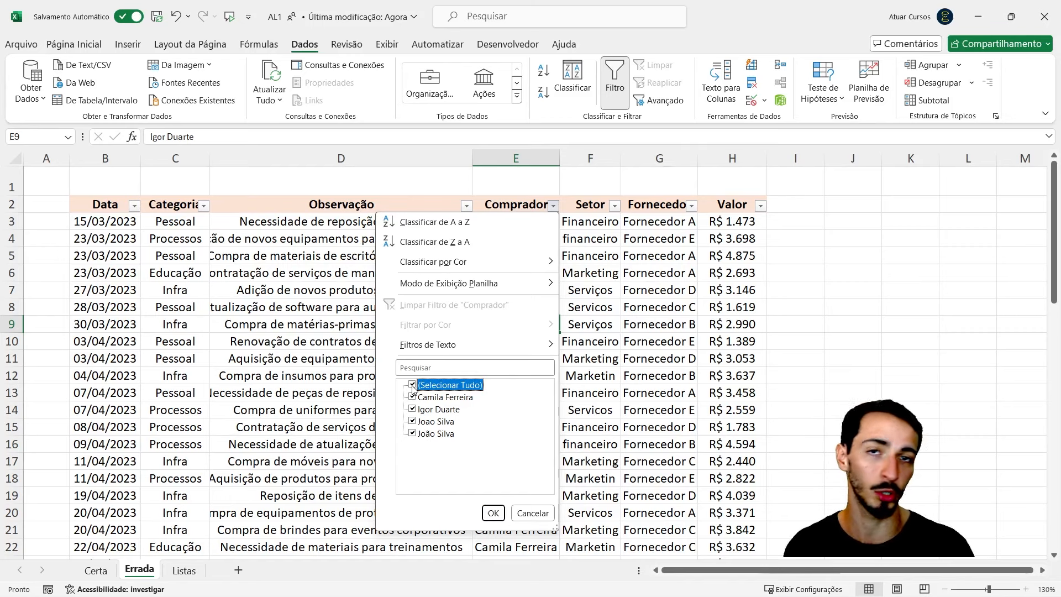
click(412, 387)
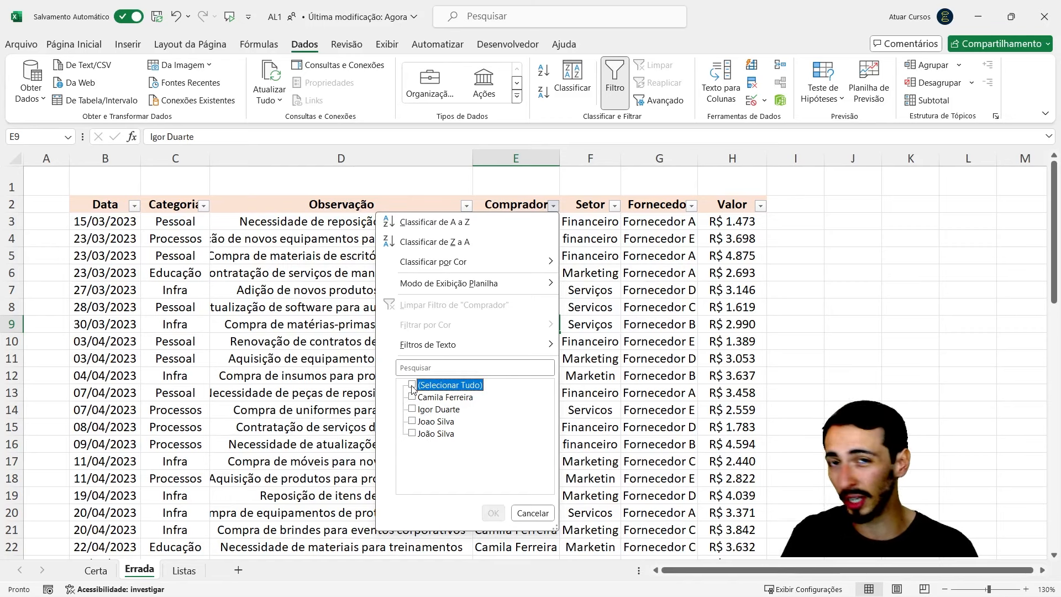
click(413, 423)
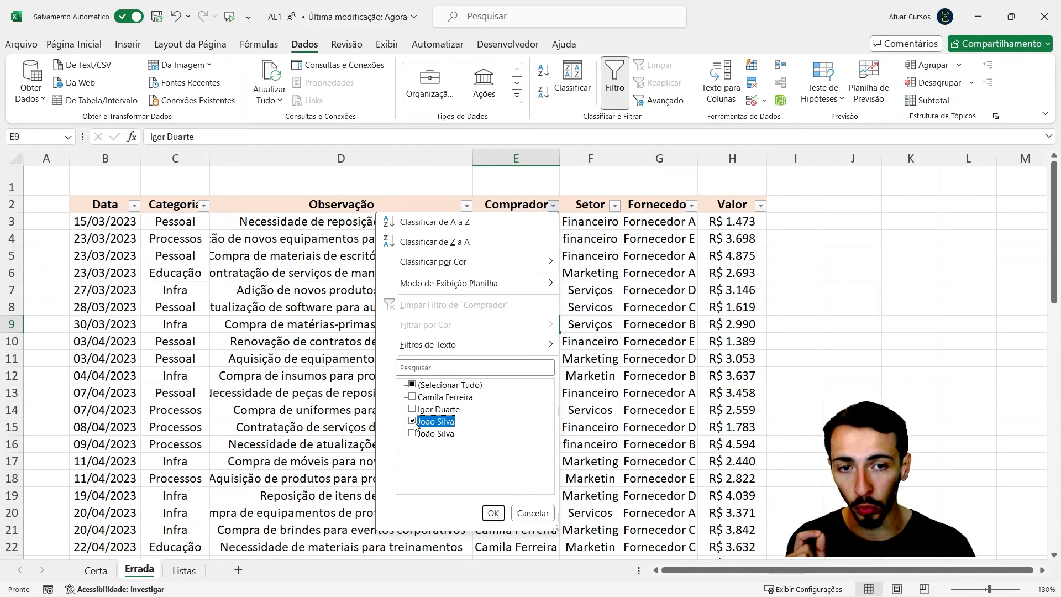
click(412, 434)
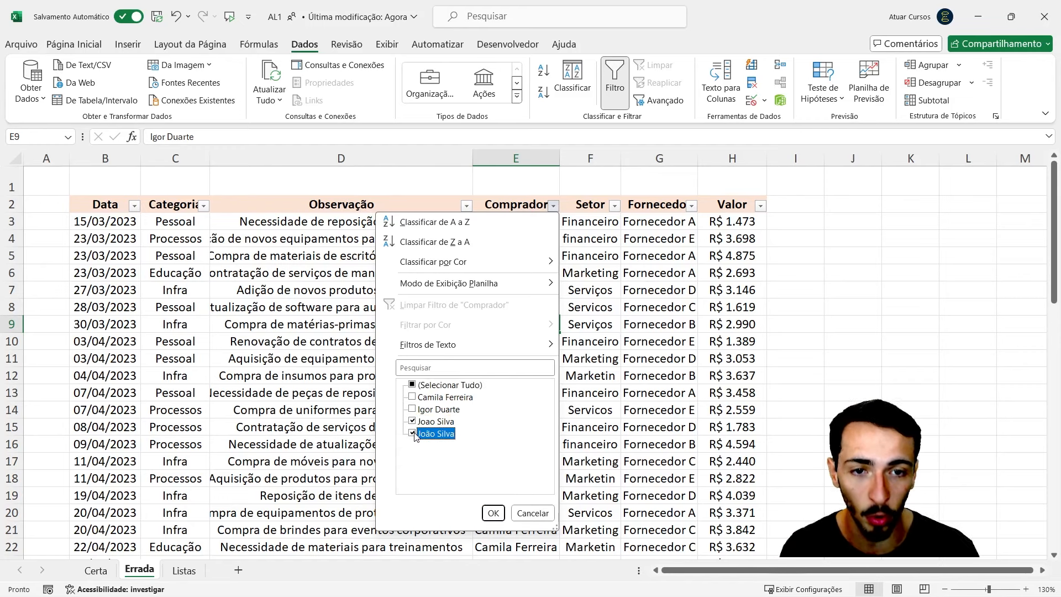
click(493, 513)
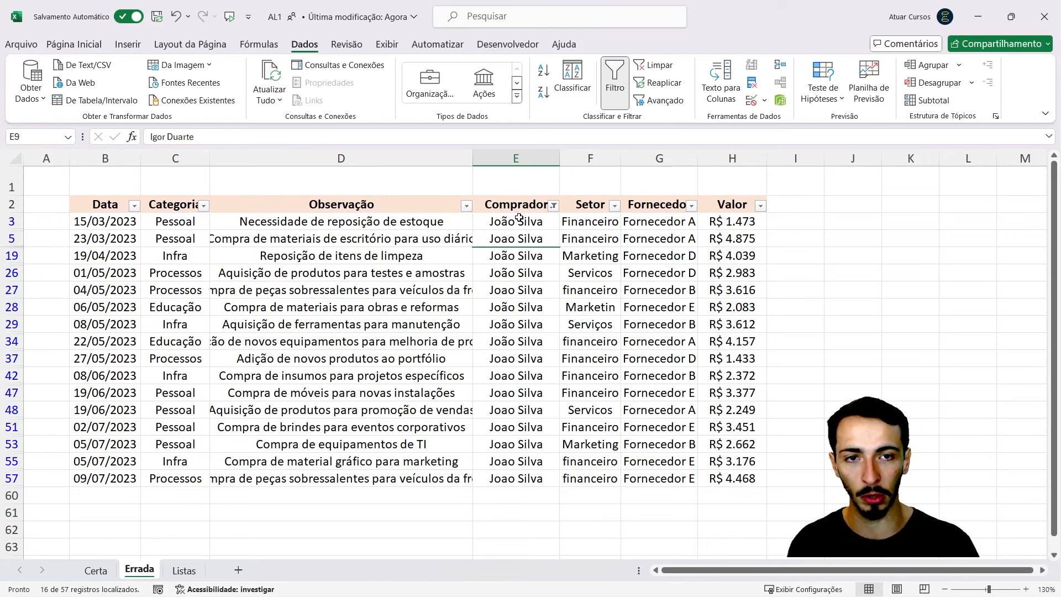
drag(518, 221, 552, 463)
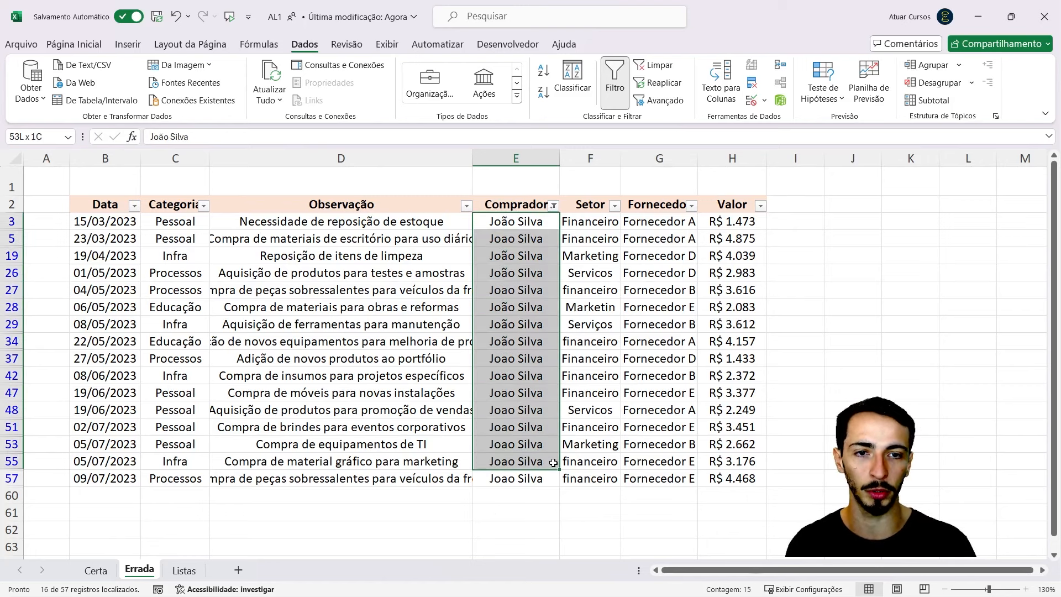
click(511, 224)
click(517, 238)
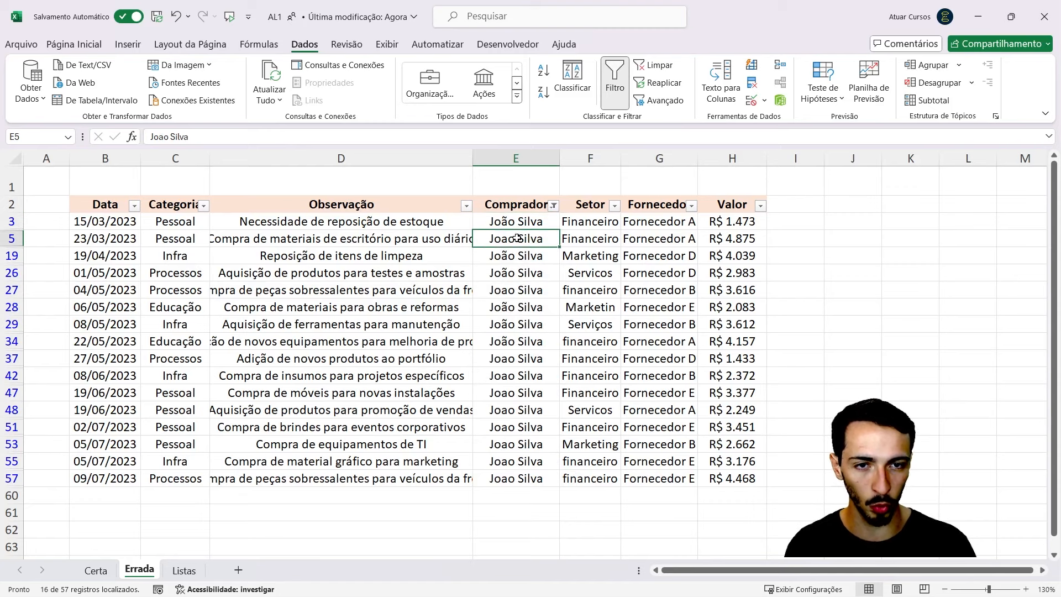
drag(517, 256, 516, 288)
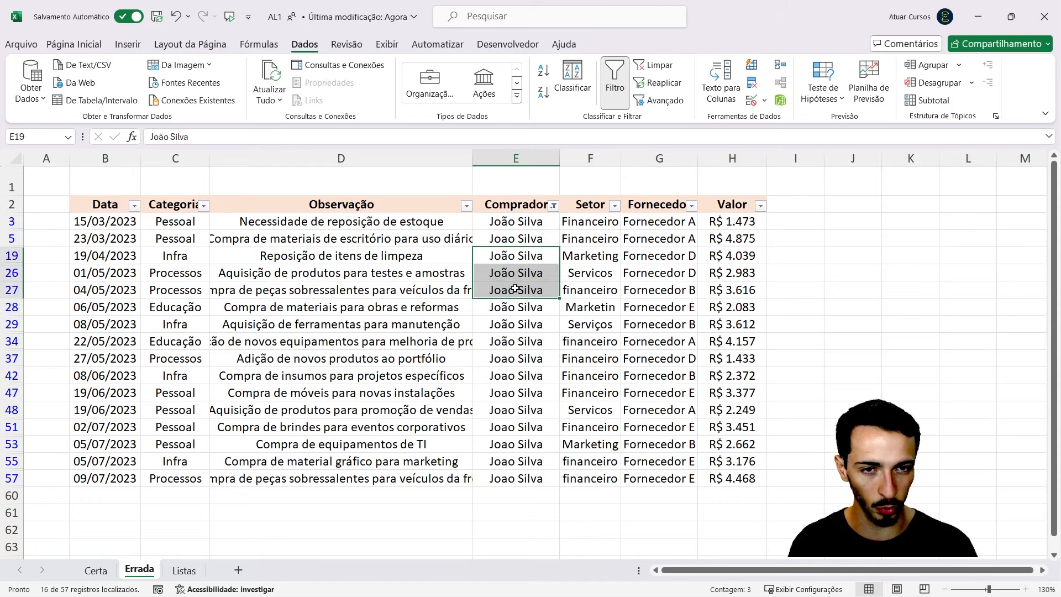
click(511, 290)
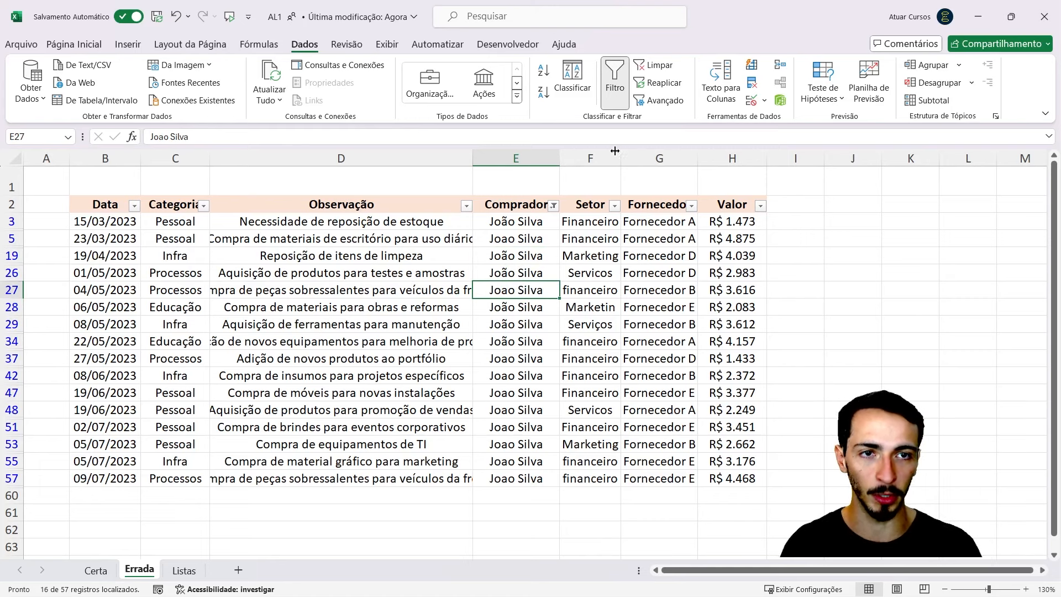
Step: Reset the Errada table's filters by turning filtering off and enabling it again on the header row
click(615, 83)
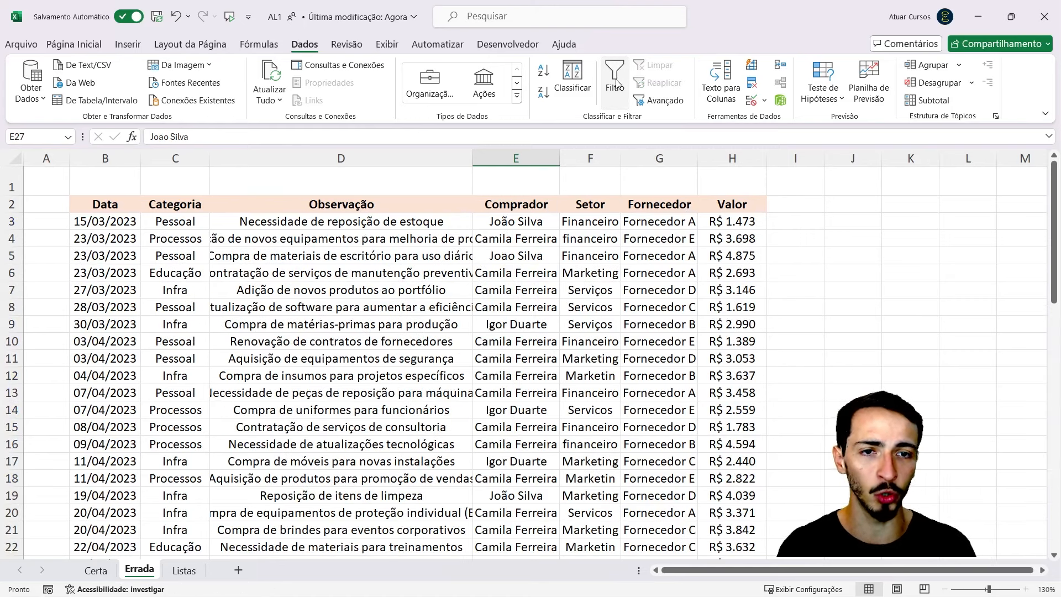
click(519, 262)
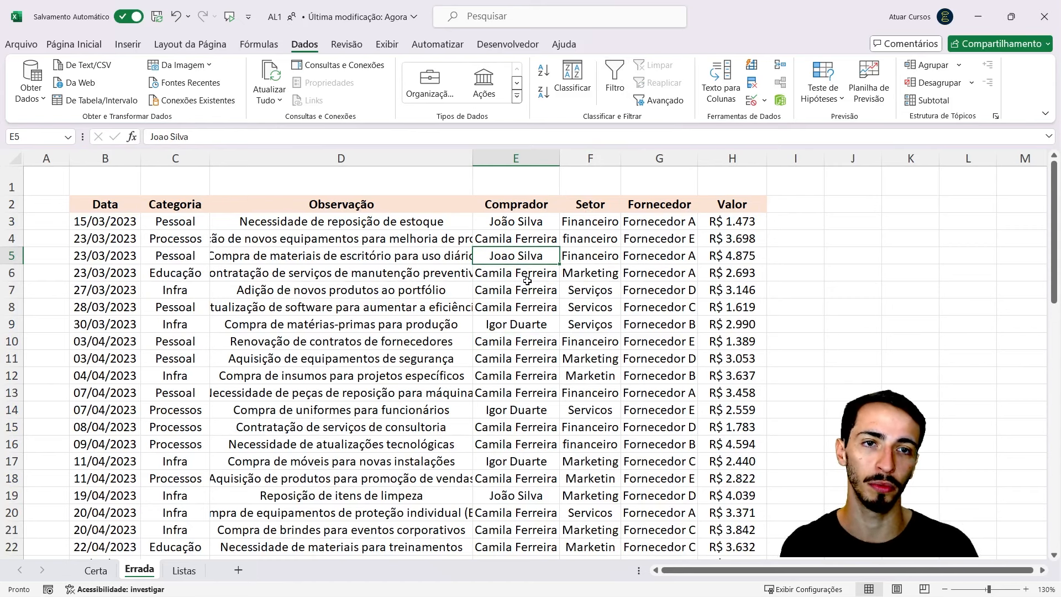
click(614, 82)
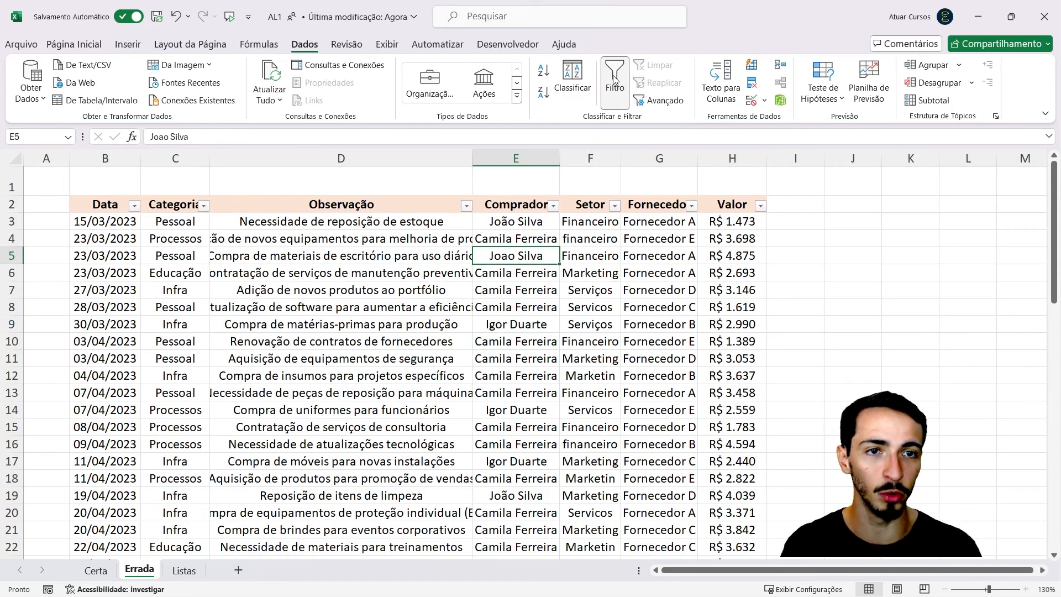
Step: Review the Setor filter options, filter the column to Financeiro only, and check the capitalisation of the filtered entries
click(616, 206)
click(616, 206)
click(616, 206)
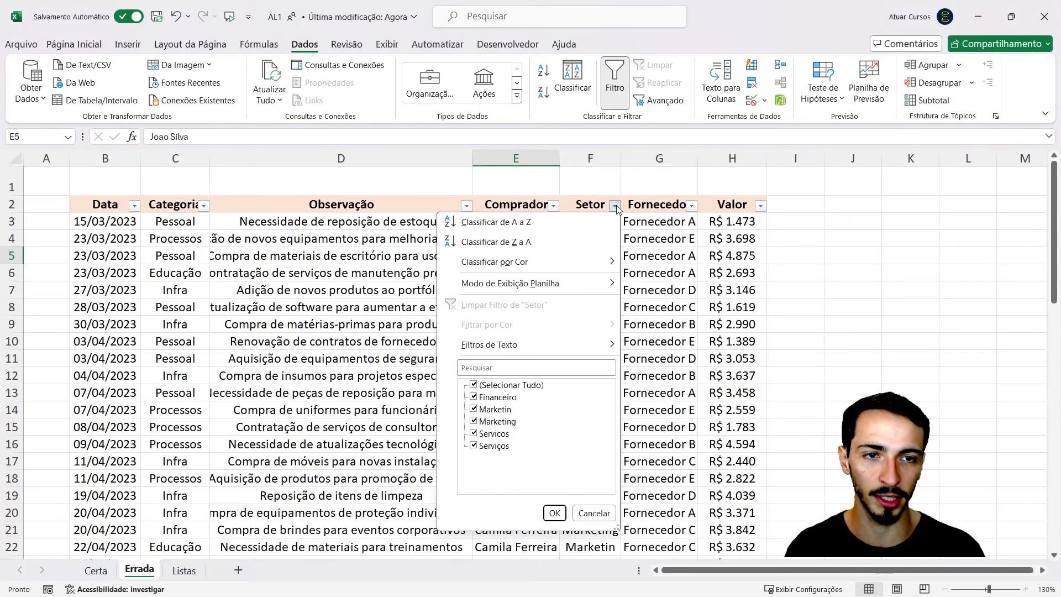
click(616, 206)
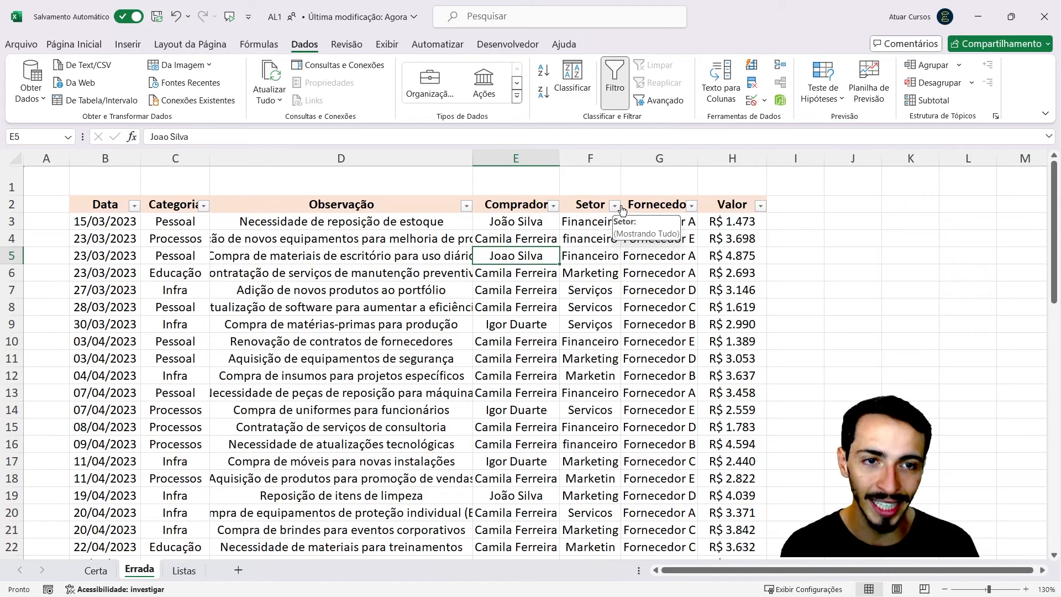
click(615, 206)
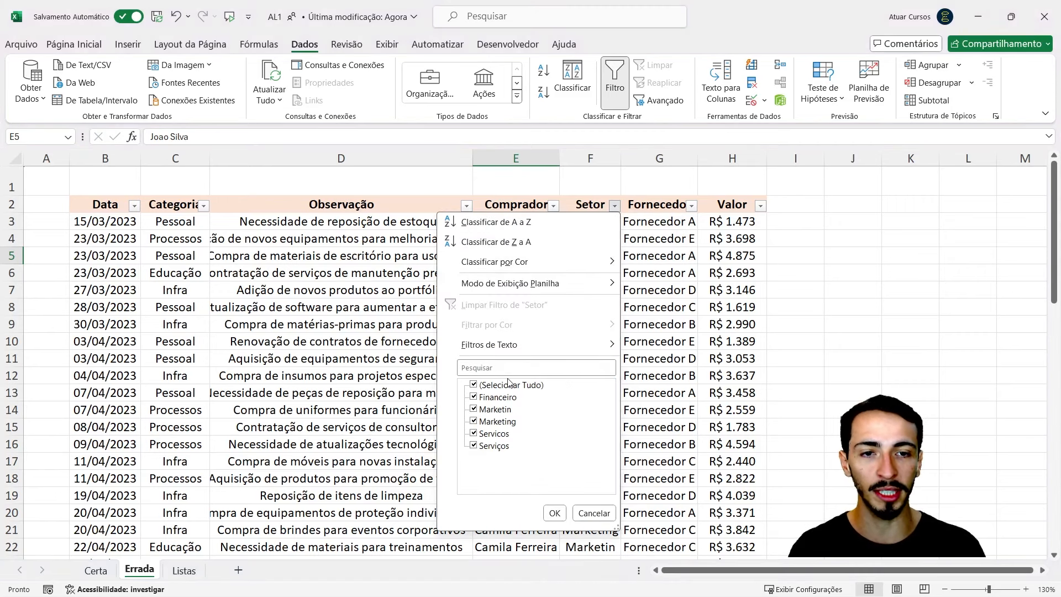
click(474, 386)
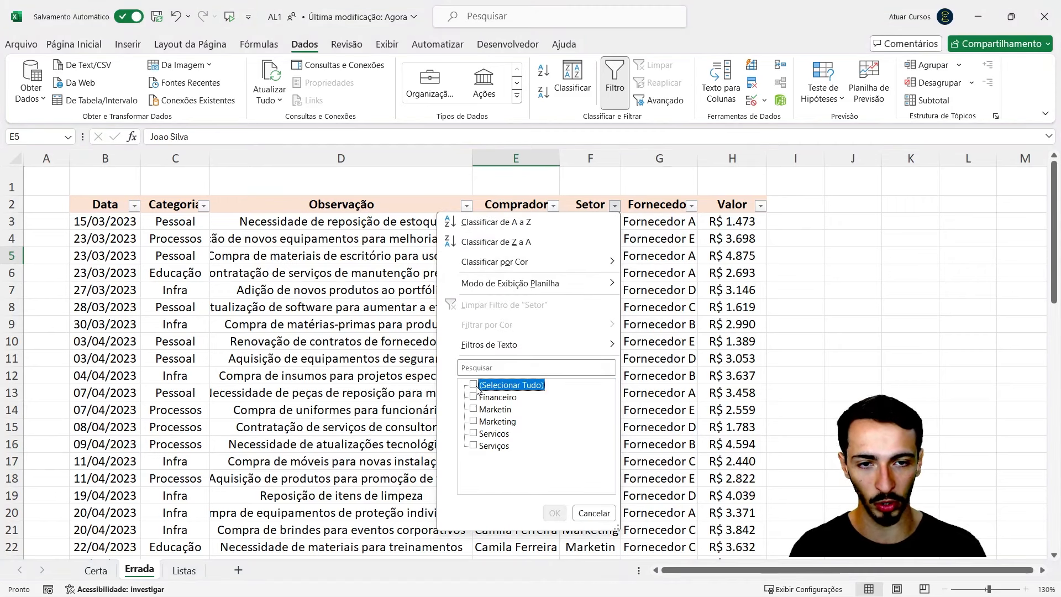
click(474, 397)
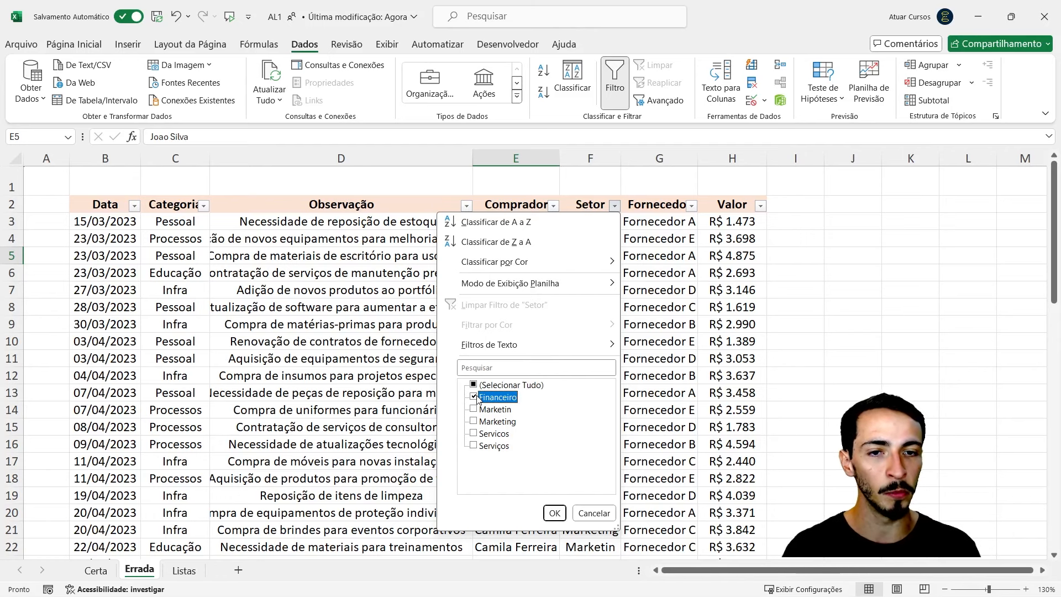
click(554, 513)
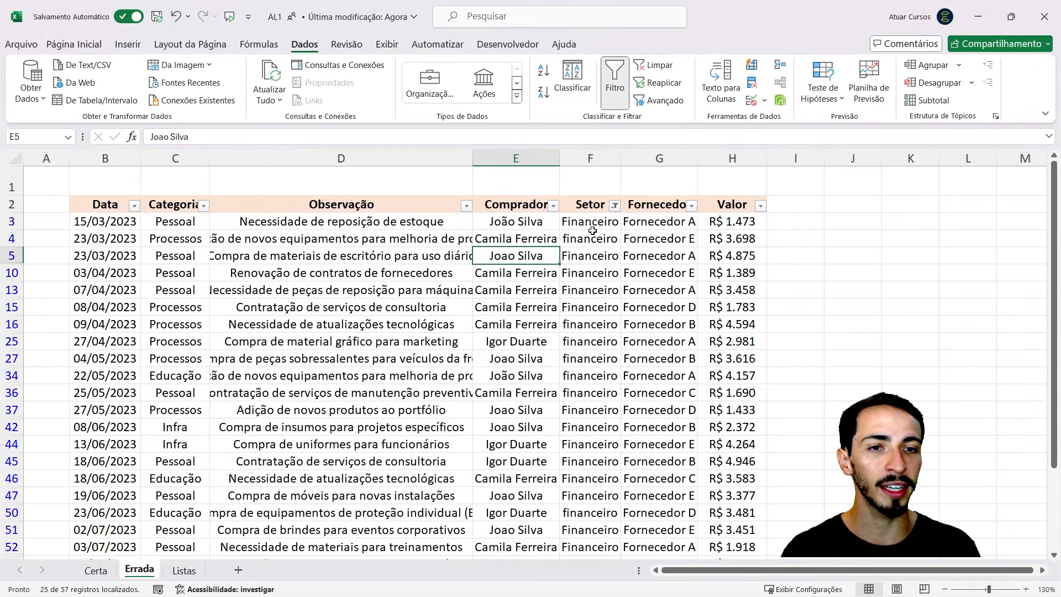
scroll(592, 243, down, 1)
scroll(600, 289, up, 1)
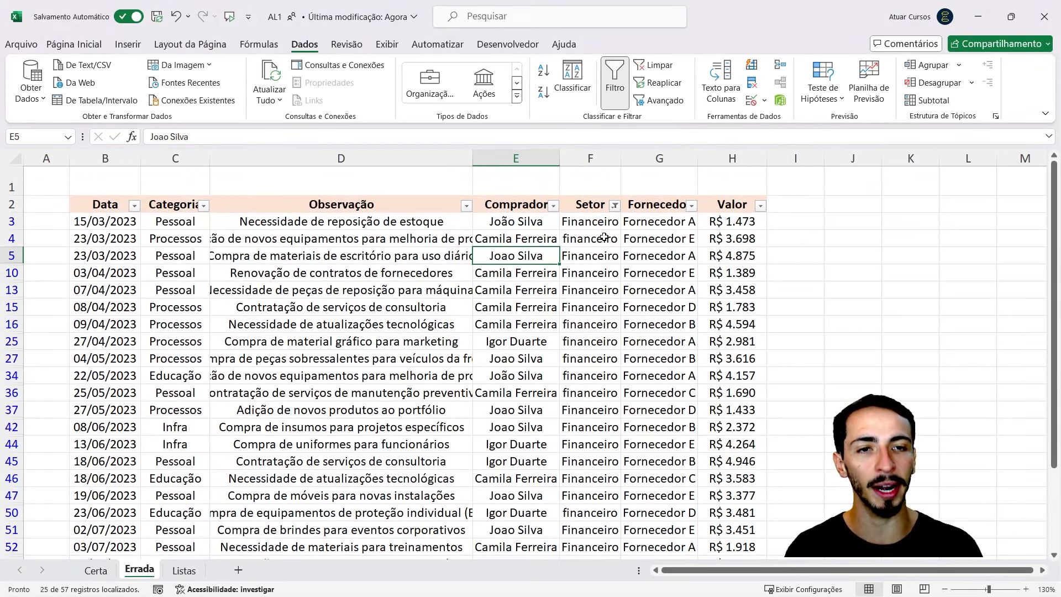
click(589, 224)
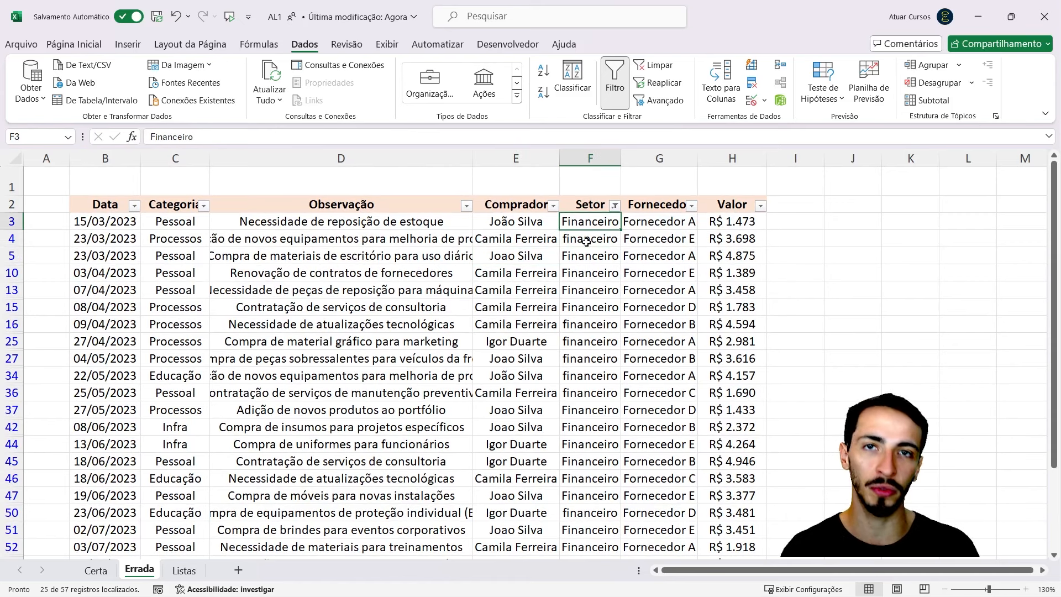
Step: Change the Setor filter to include only Marketin and Marketing, and compare the spellings in the filtered column
click(614, 205)
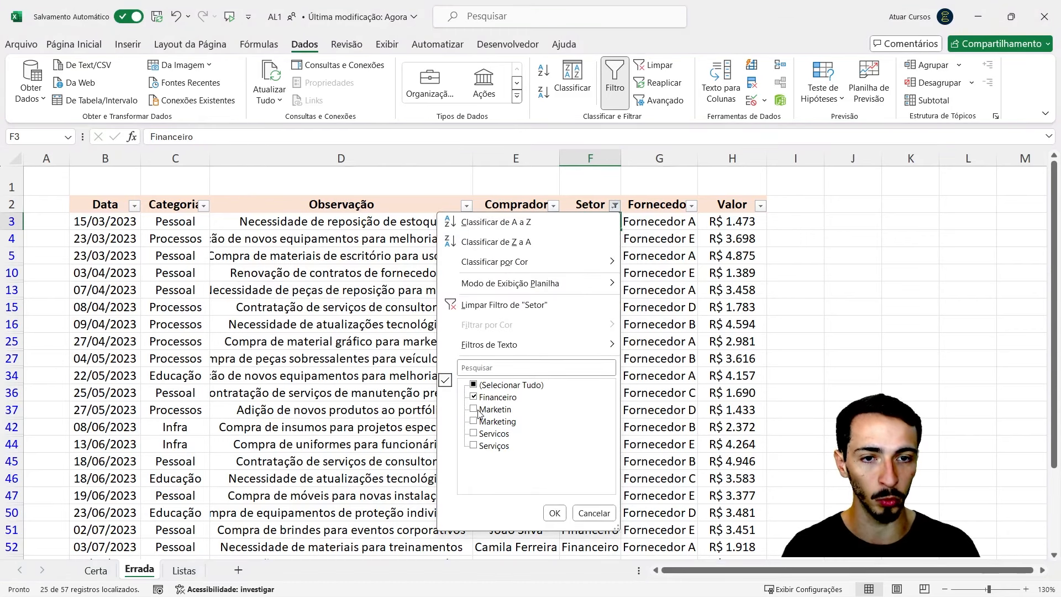
click(474, 402)
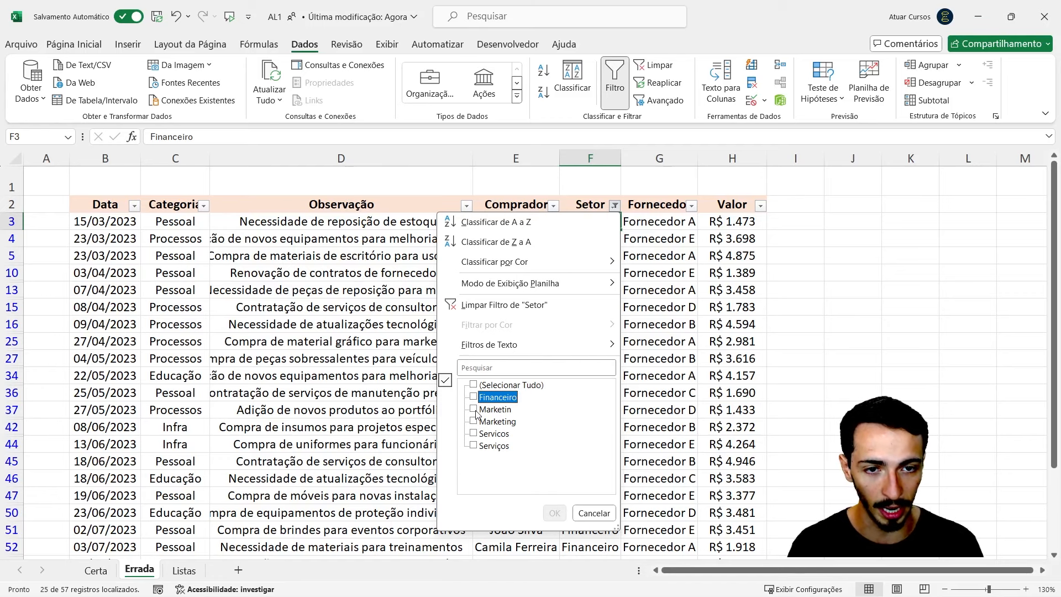
click(474, 410)
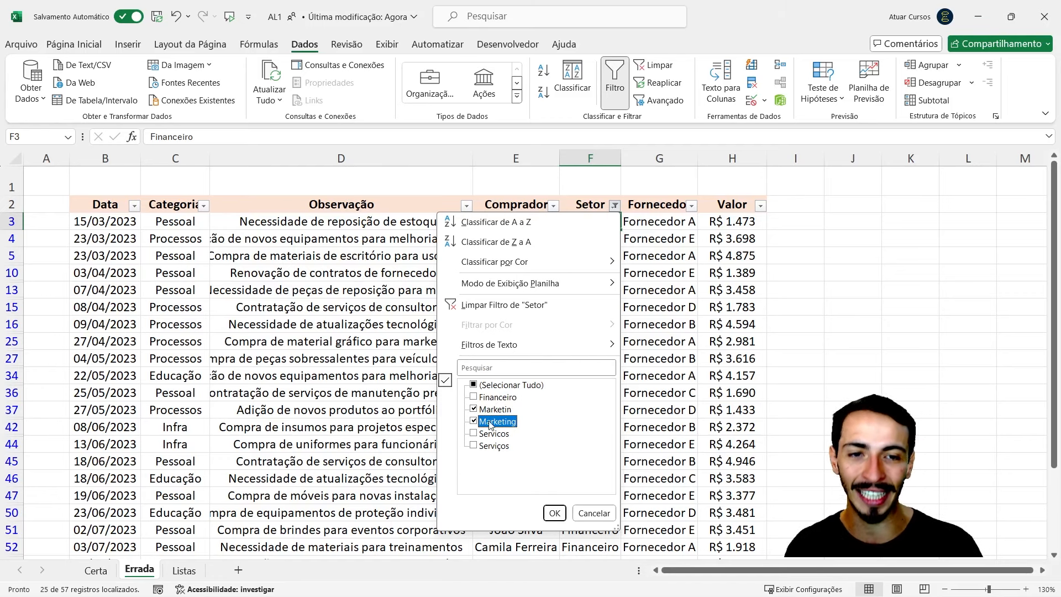
click(560, 516)
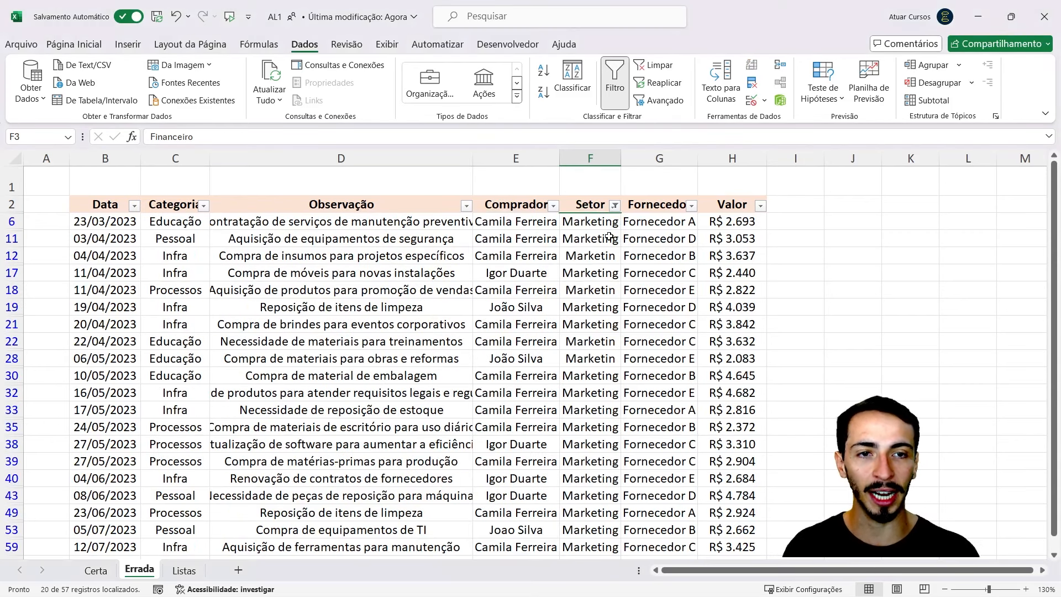
drag(593, 222, 594, 395)
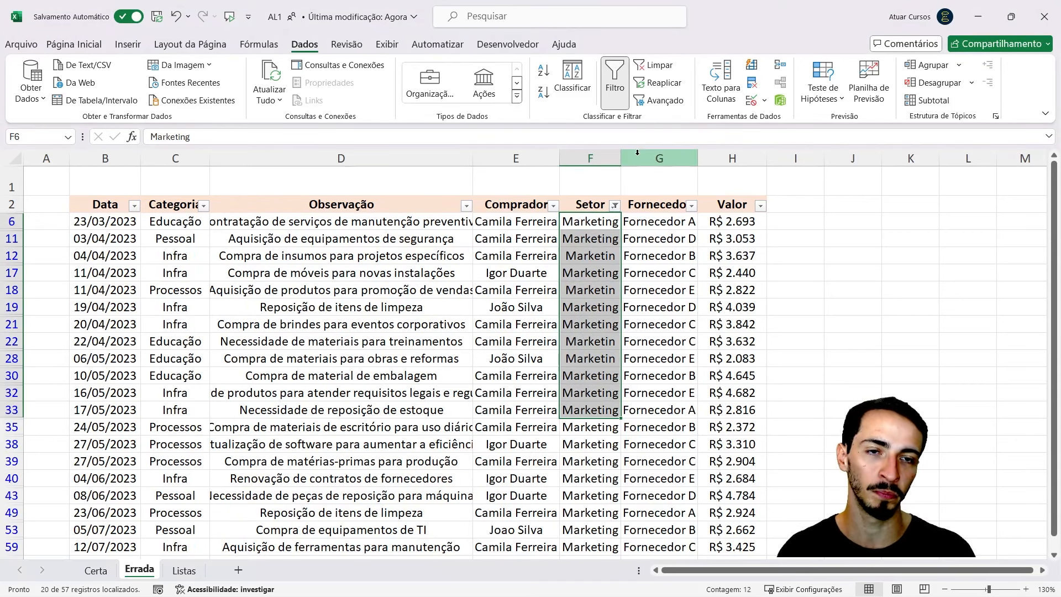
Step: Change the Setor filter to include only Servicos and Serviços, and compare the spellings in the filtered records
click(615, 206)
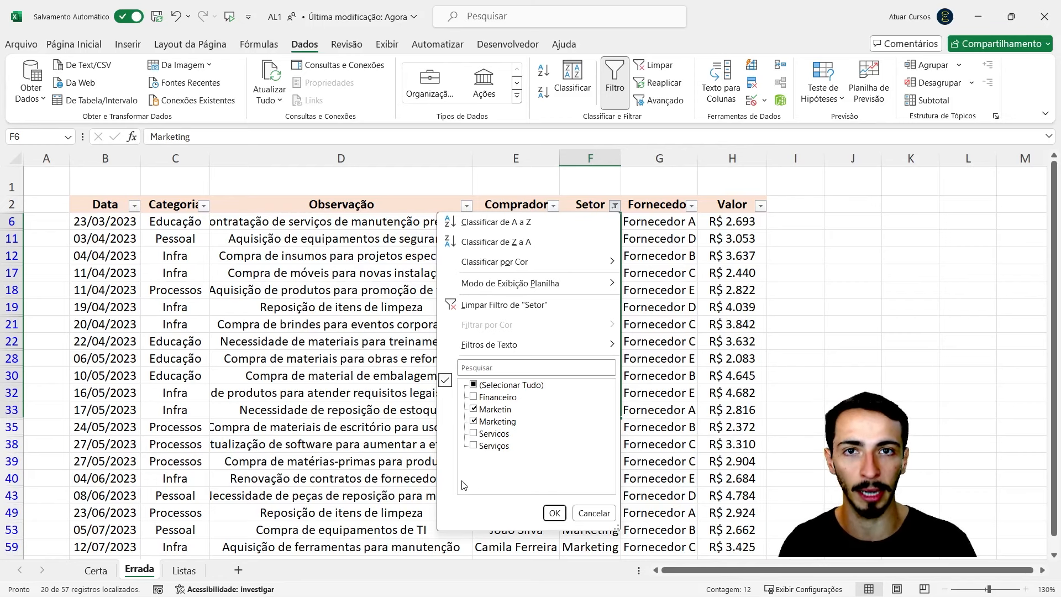
click(473, 412)
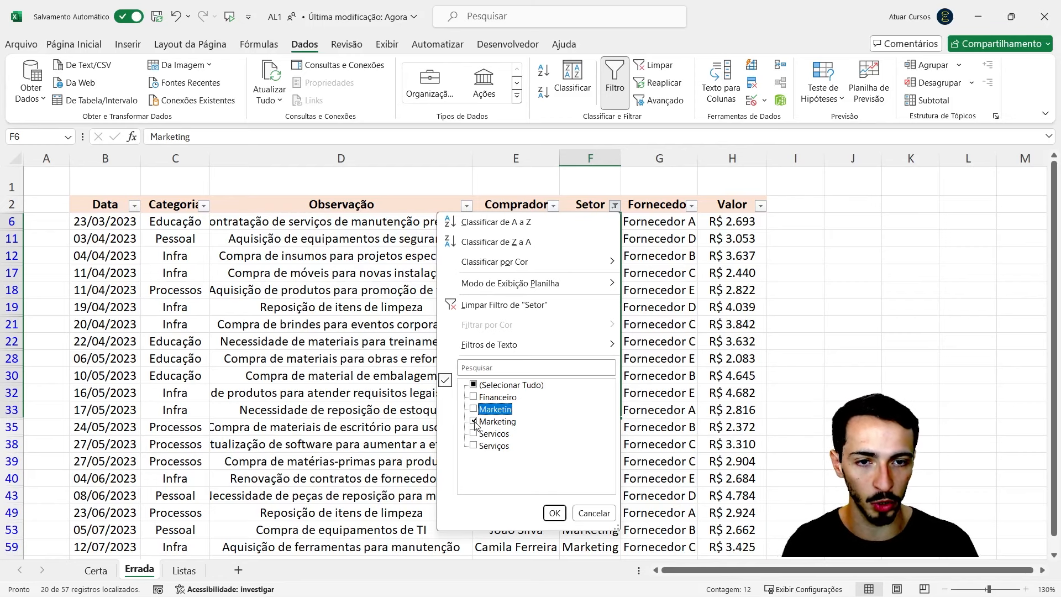
click(474, 422)
click(474, 433)
click(473, 445)
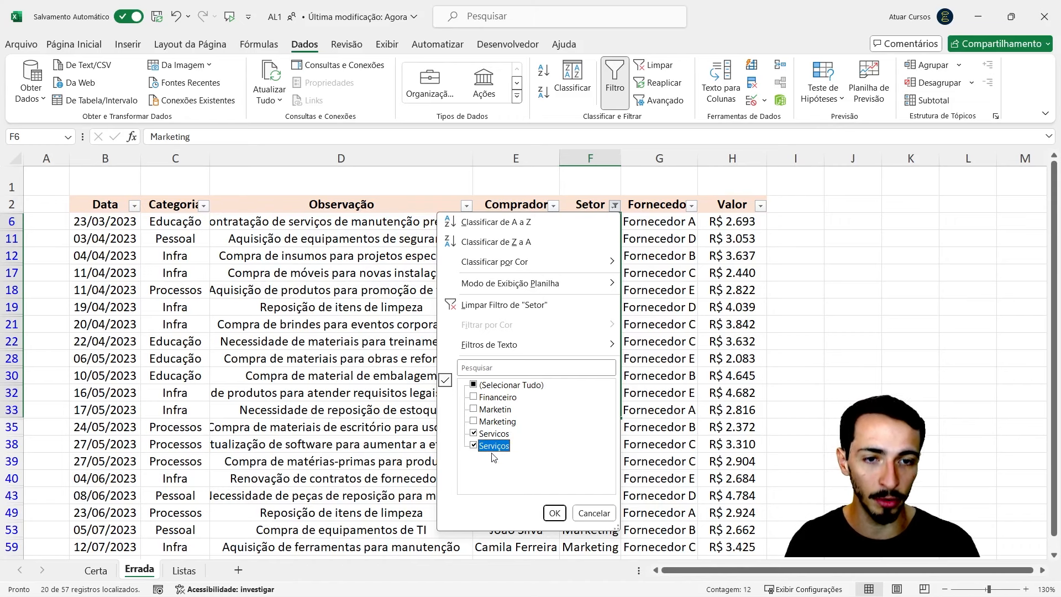
click(554, 513)
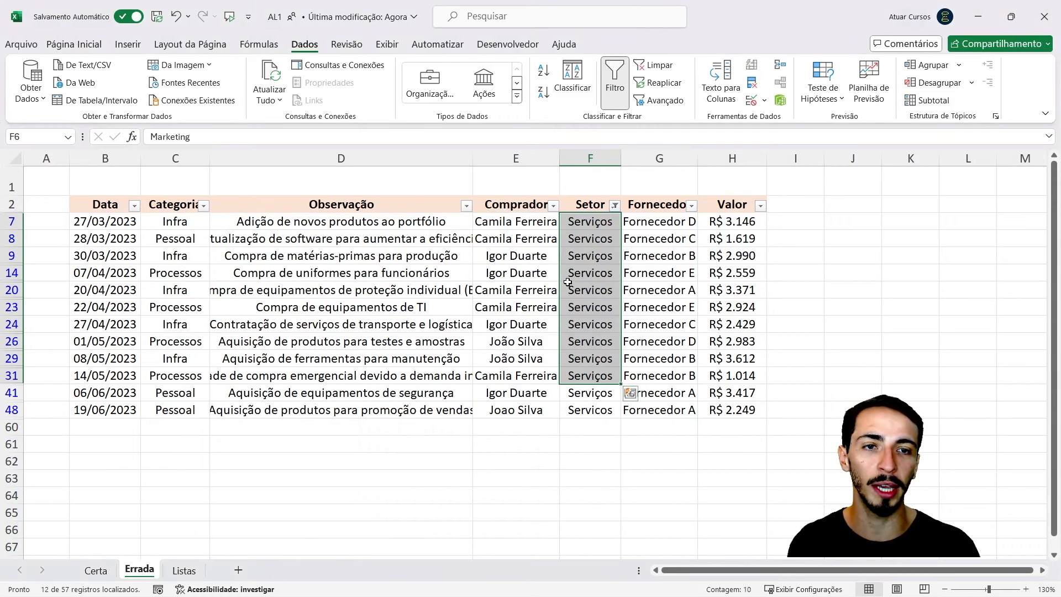
click(585, 256)
drag(596, 223, 619, 410)
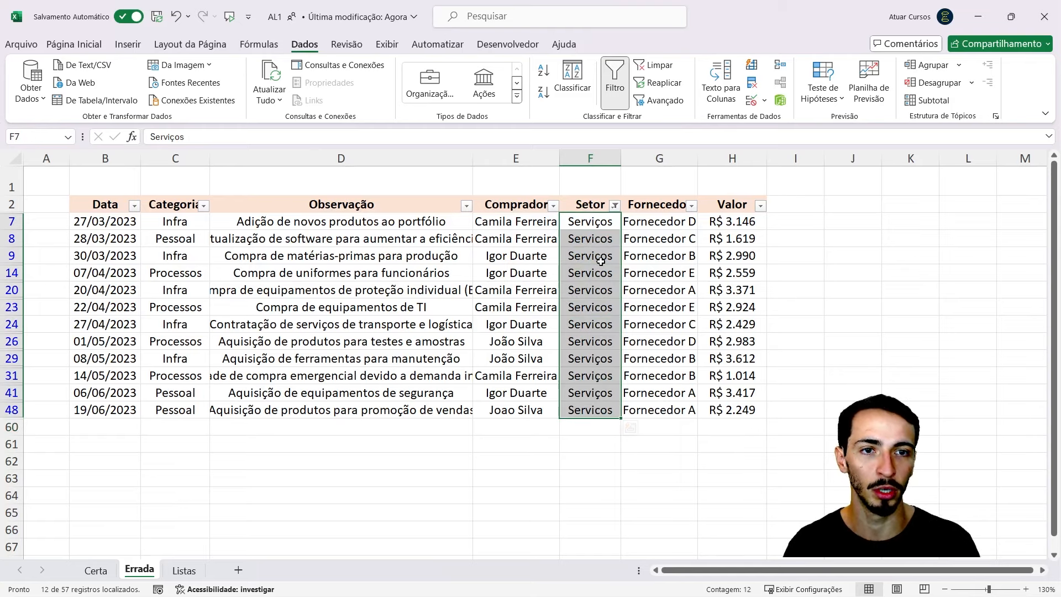
click(592, 294)
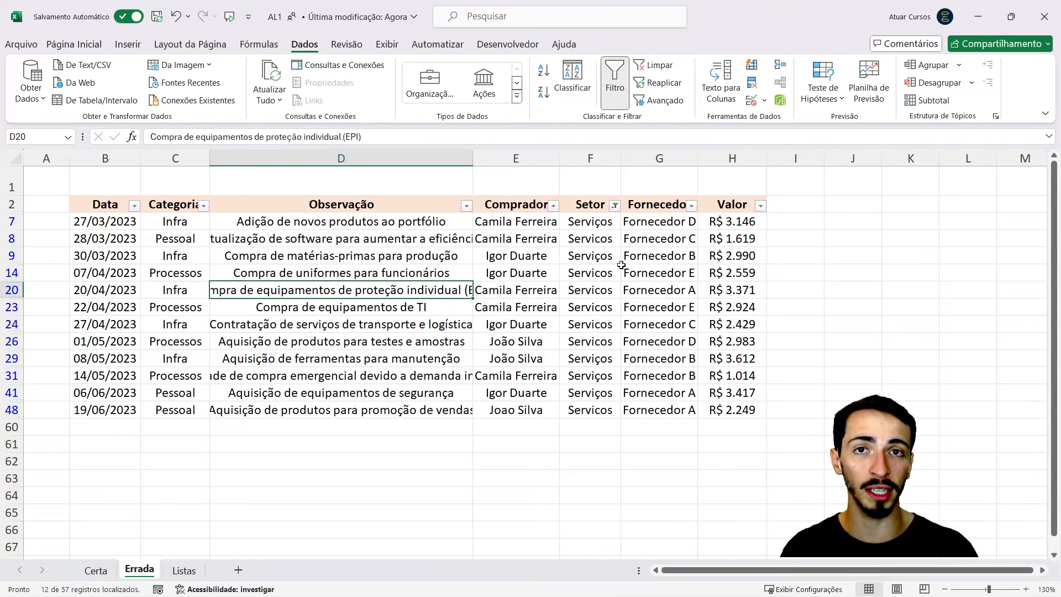
Step: Turn off filtering on the Errada table so all purchase records are shown, and select Setor cell F10
click(615, 83)
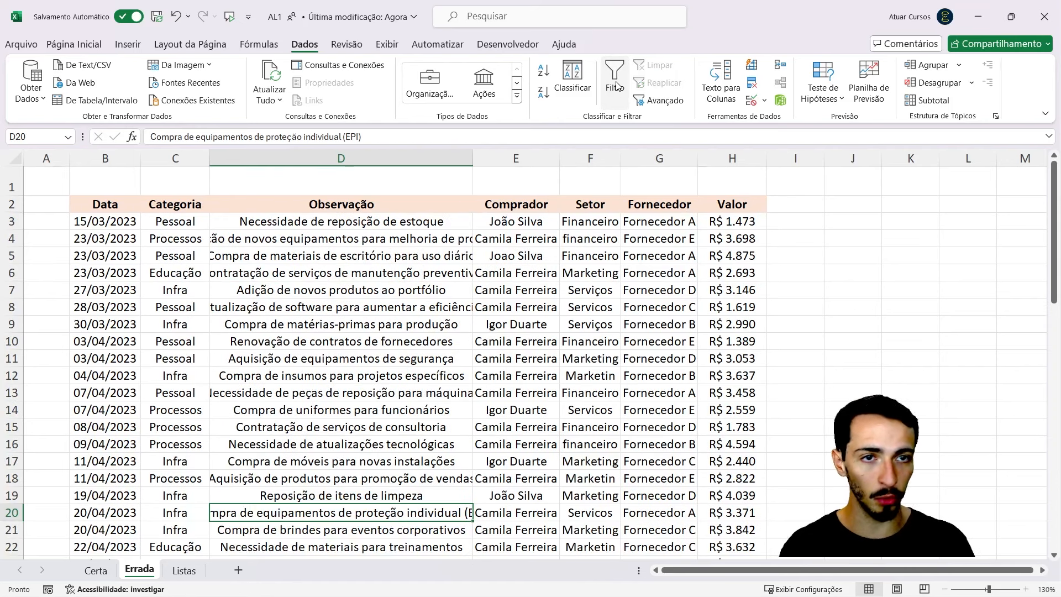
click(591, 278)
click(577, 343)
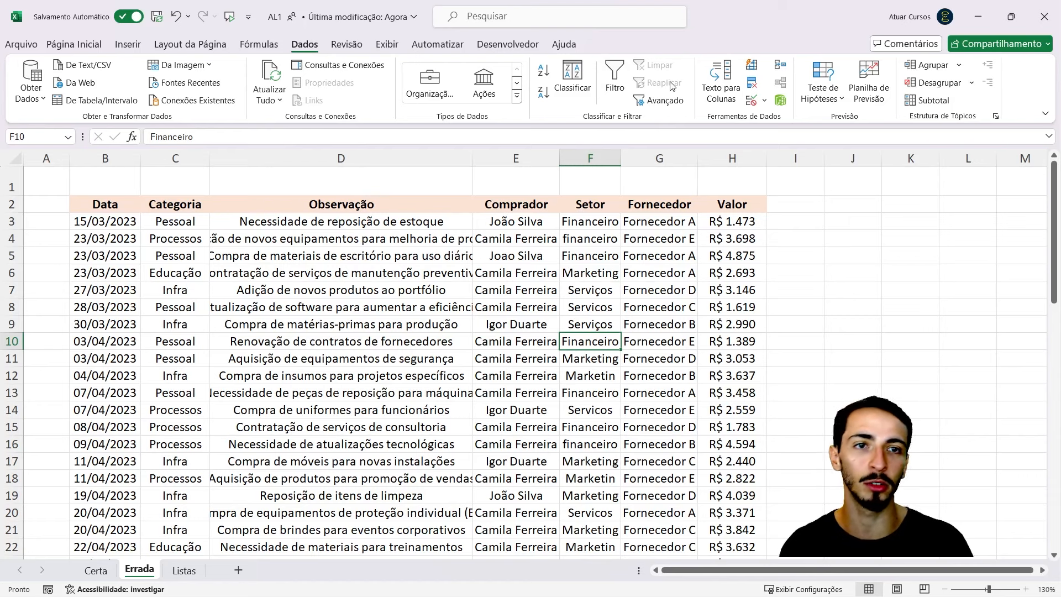
click(550, 336)
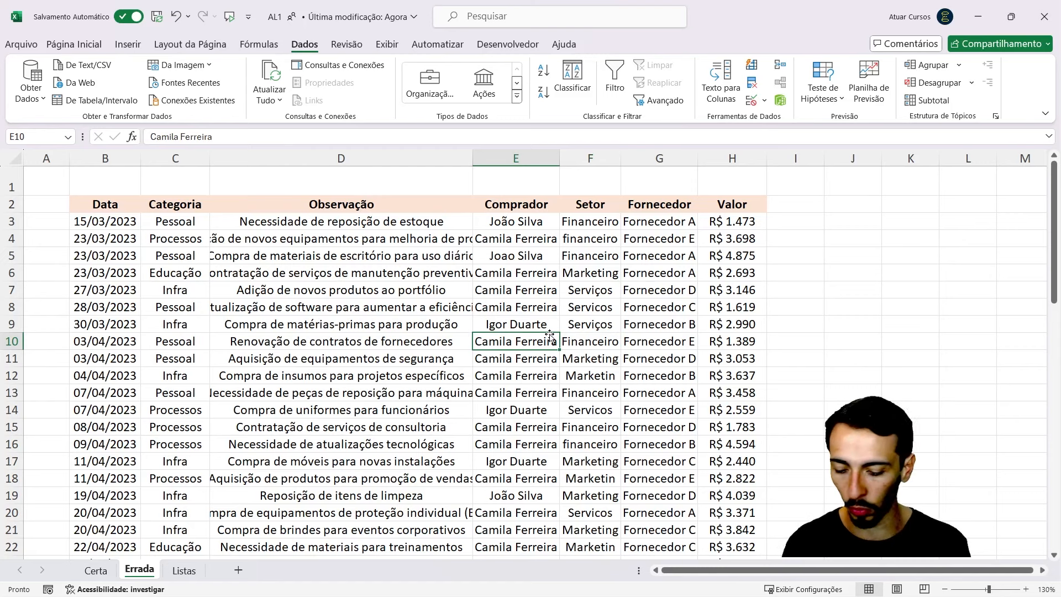
key(ctrl+shift+l)
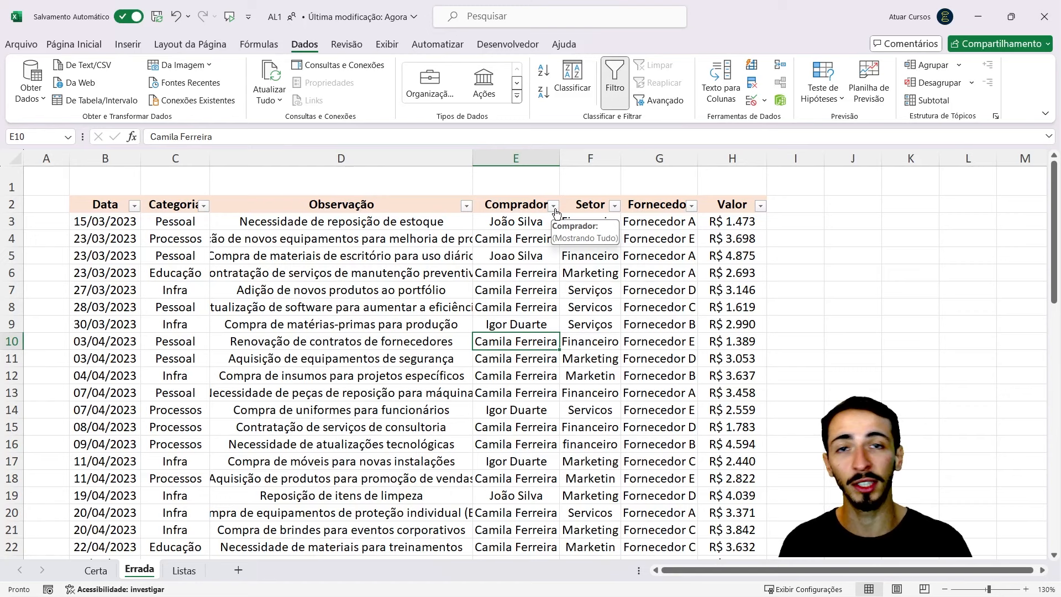
key(ctrl+shift+l)
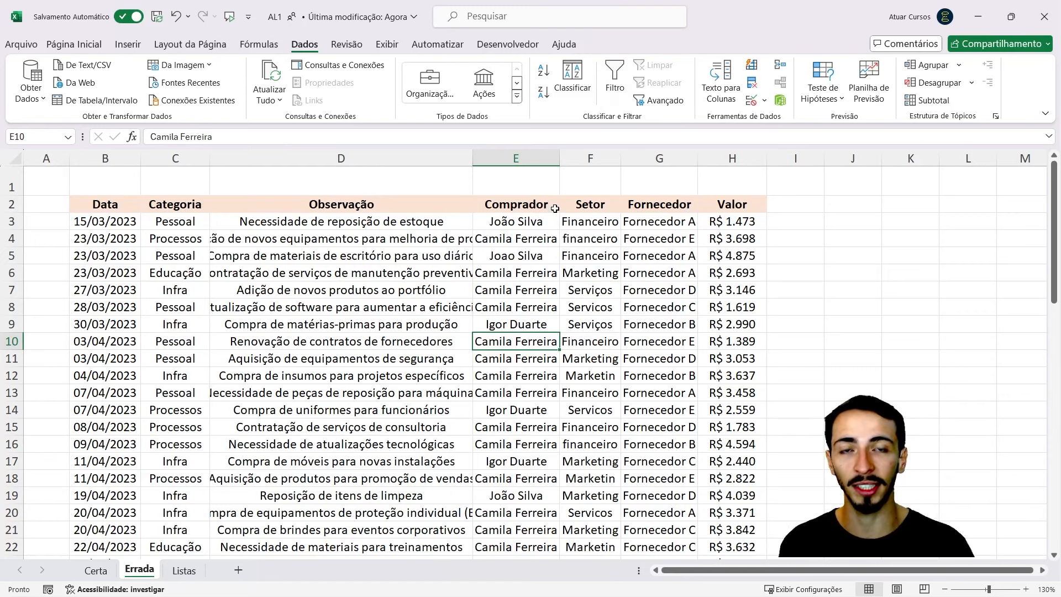
click(529, 204)
click(536, 319)
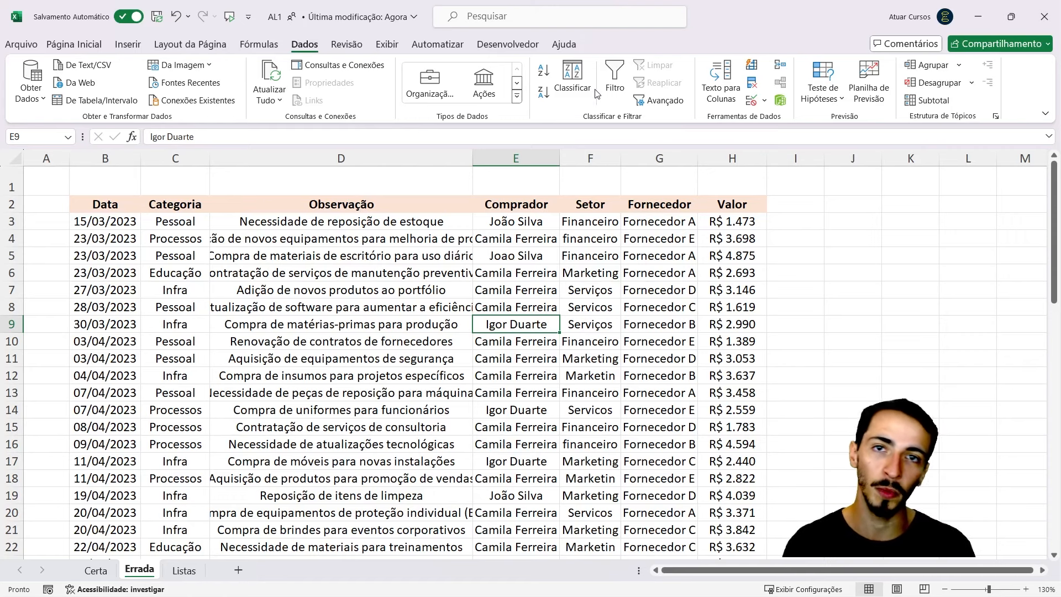
Step: Turn on filtering for the Errada table and review the options in the Setor column filter
click(614, 83)
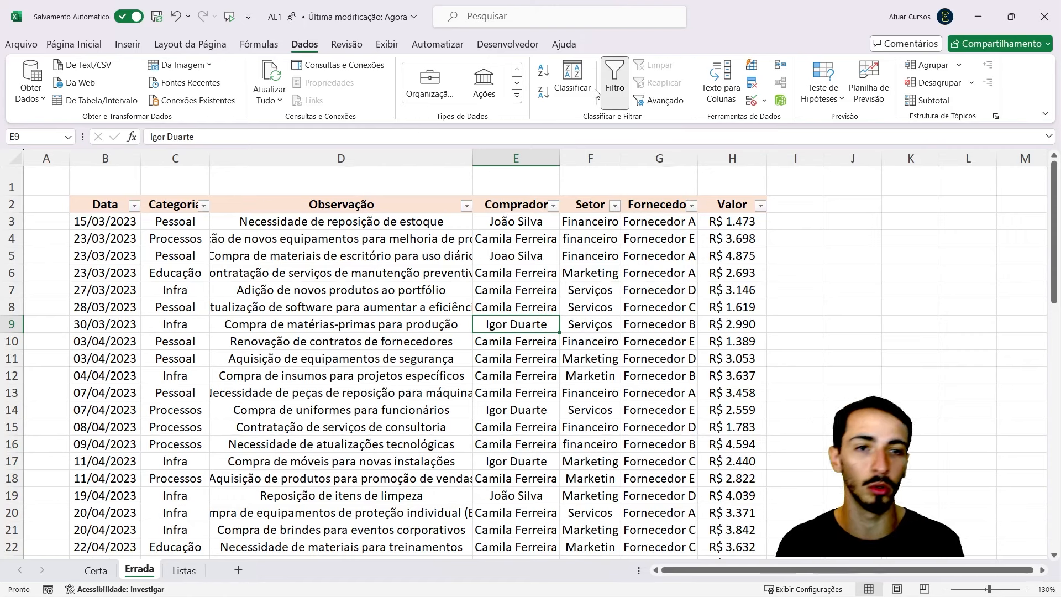
click(614, 206)
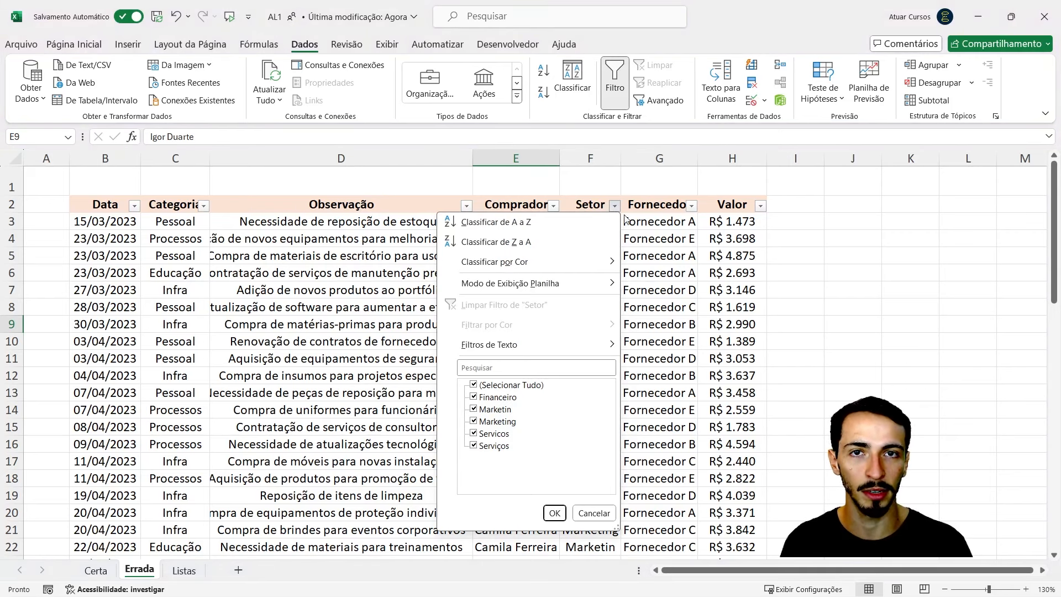
click(675, 254)
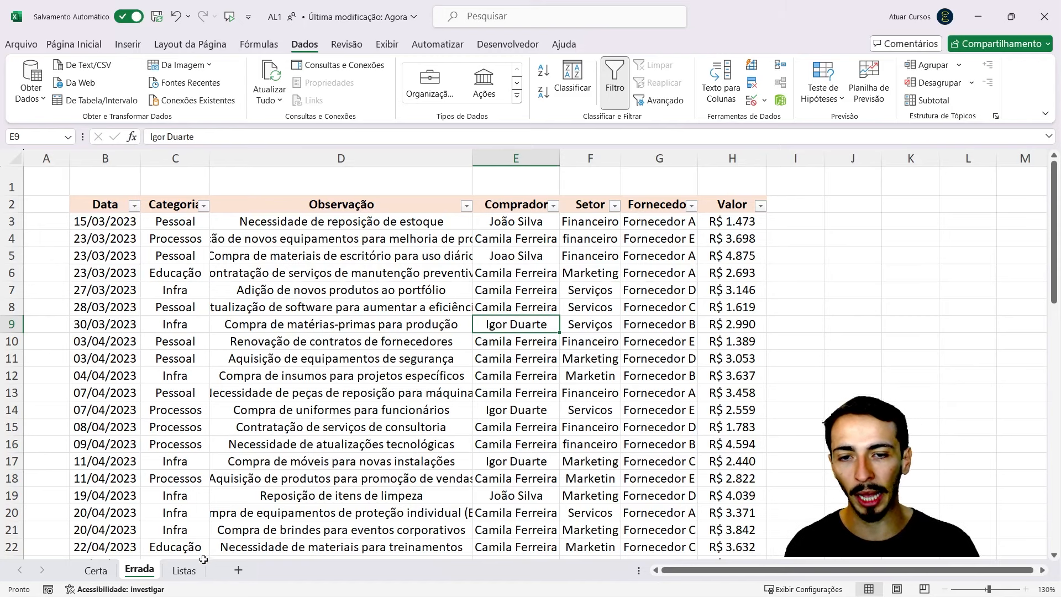
Step: Examine the Produto, Comprador, Setor and Fornecedor lists in the Listas sheet and compare the suppliers with the Errada sheet's Fornecedor column
click(184, 570)
click(220, 312)
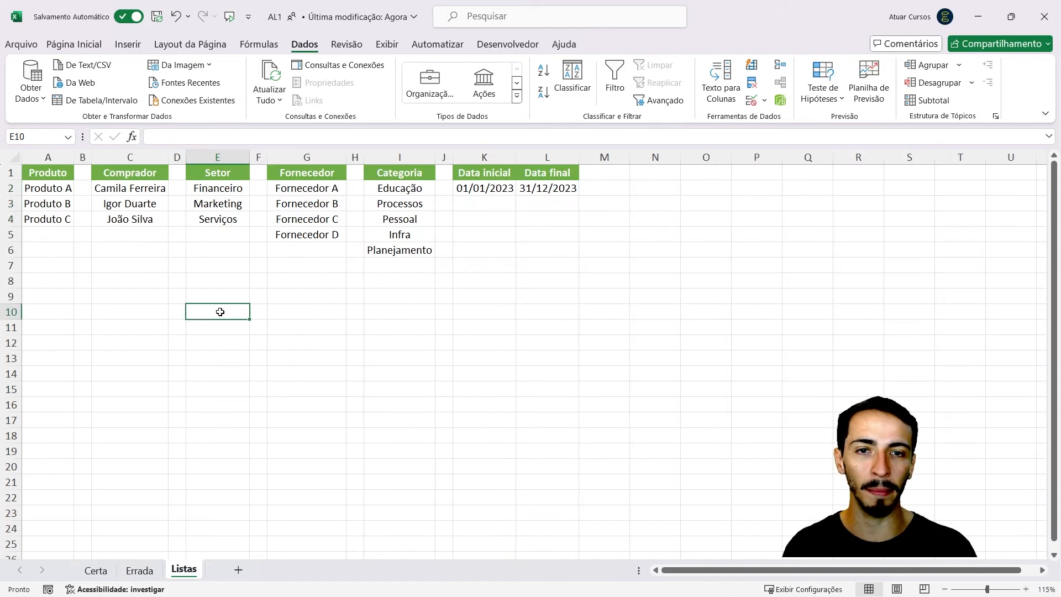
scroll(220, 311, up, 3)
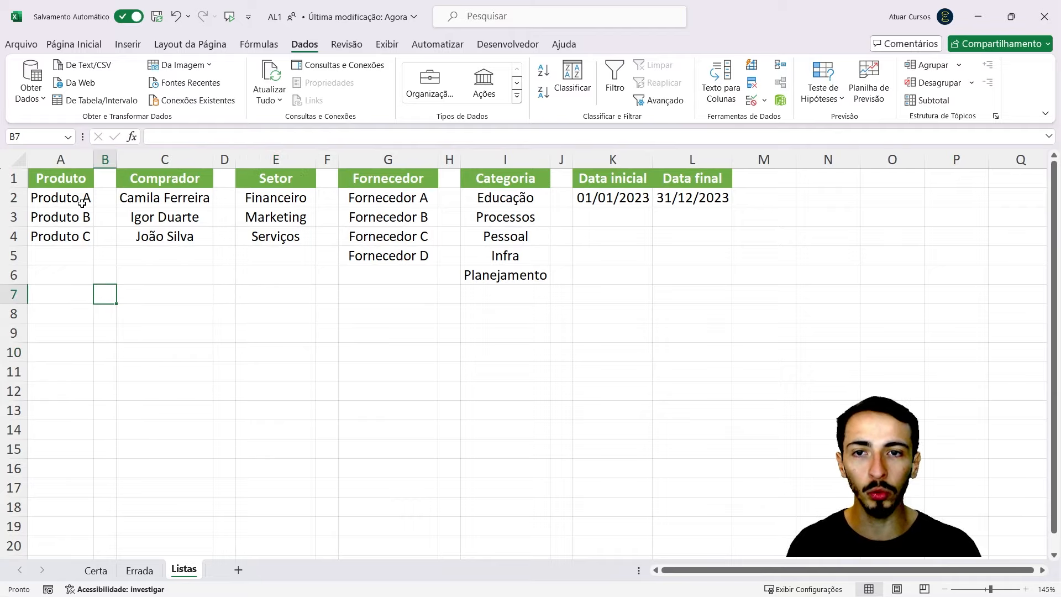
drag(84, 198, 87, 236)
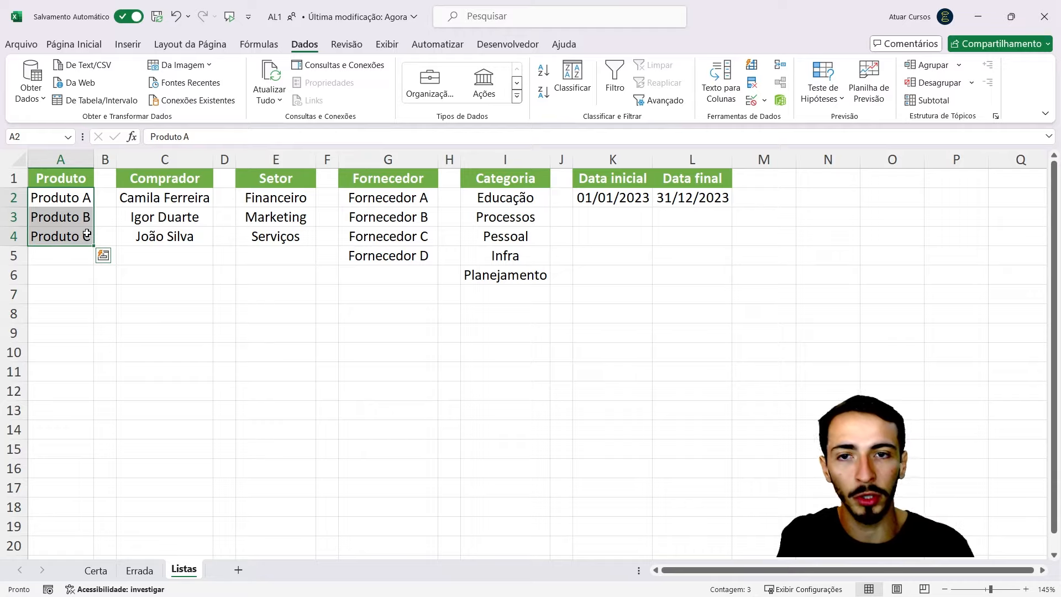
click(72, 196)
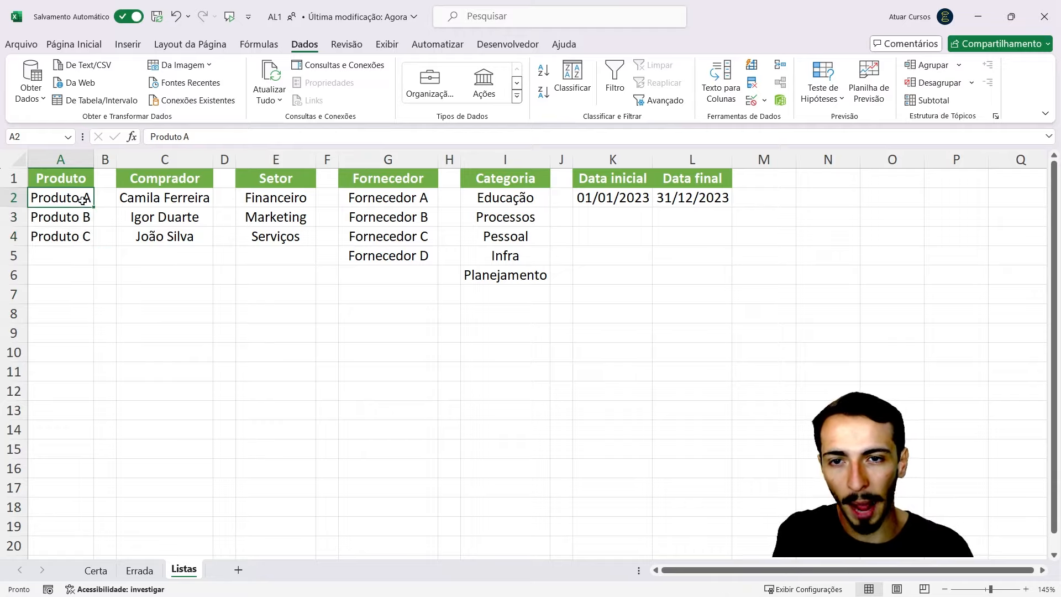
drag(179, 199, 184, 235)
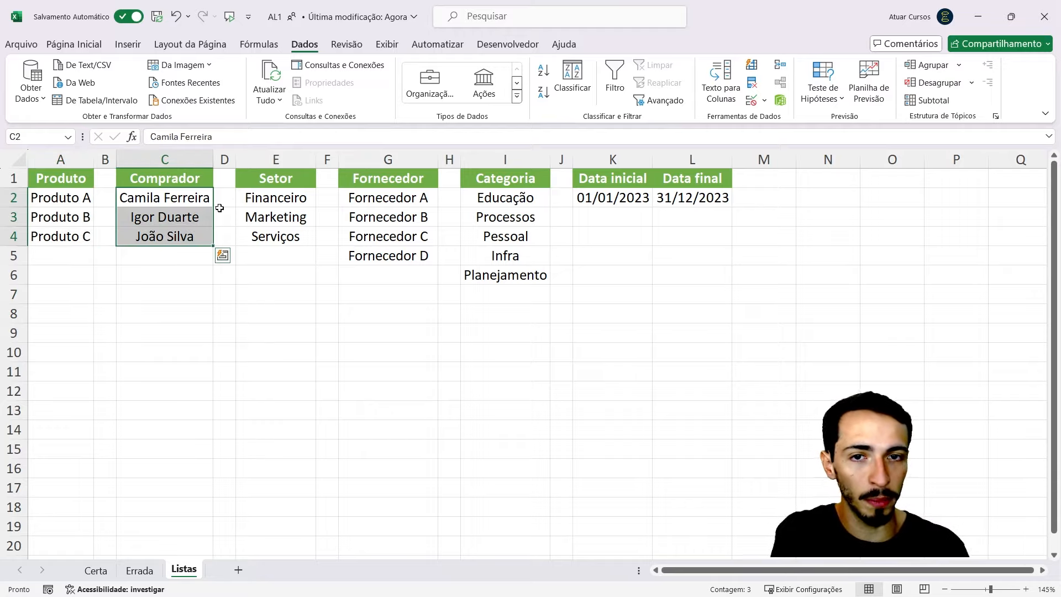
click(255, 189)
drag(255, 189, 270, 239)
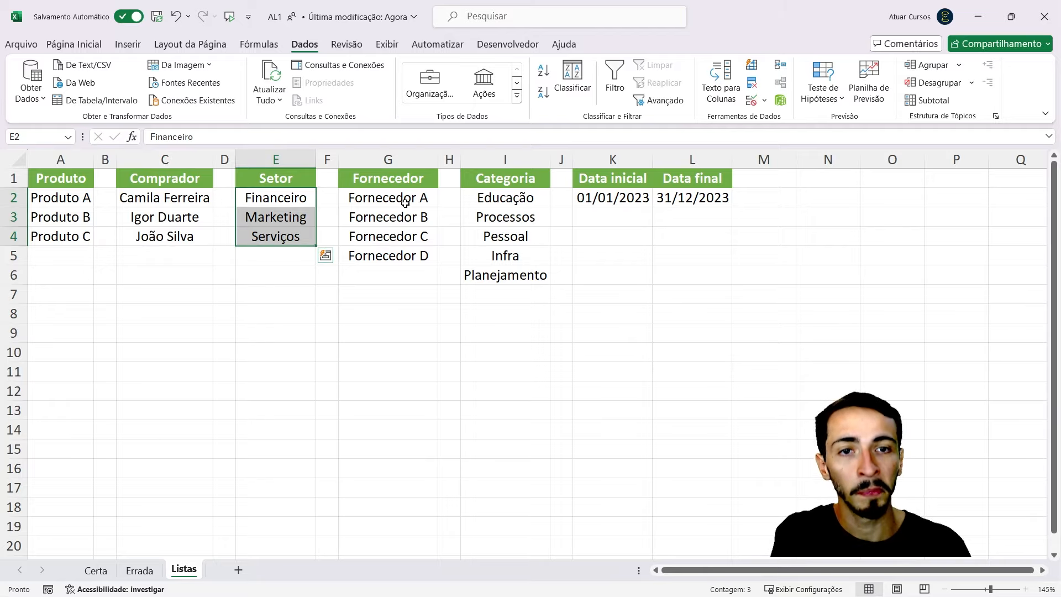
drag(406, 201, 403, 264)
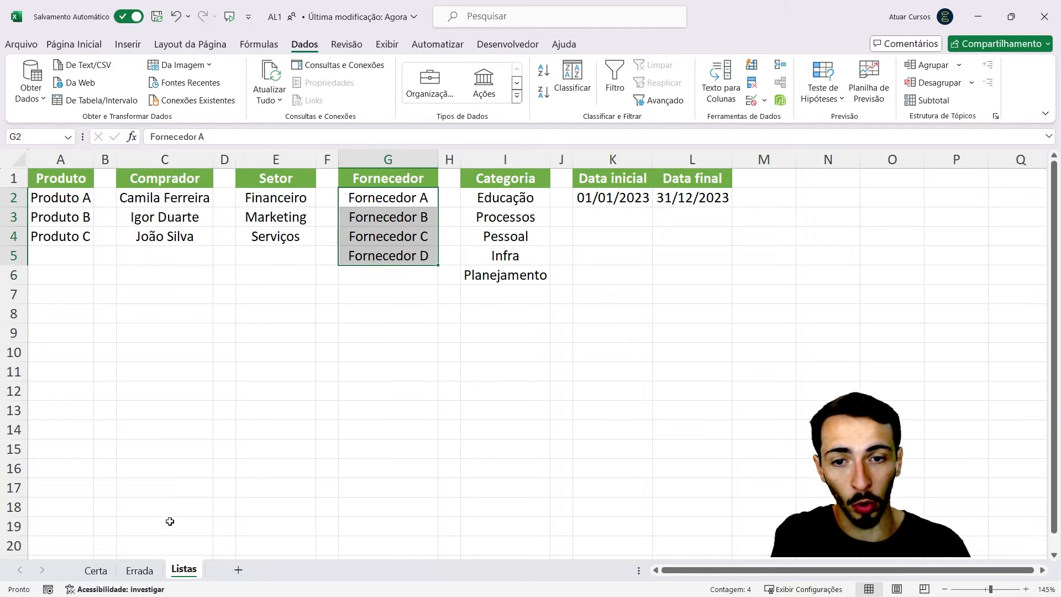
click(140, 570)
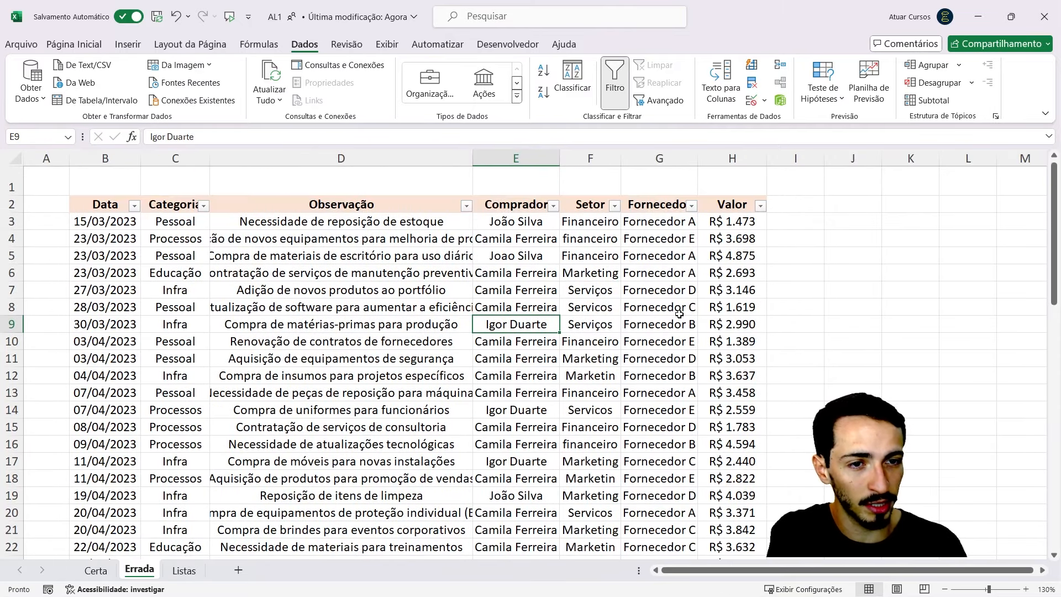
click(679, 241)
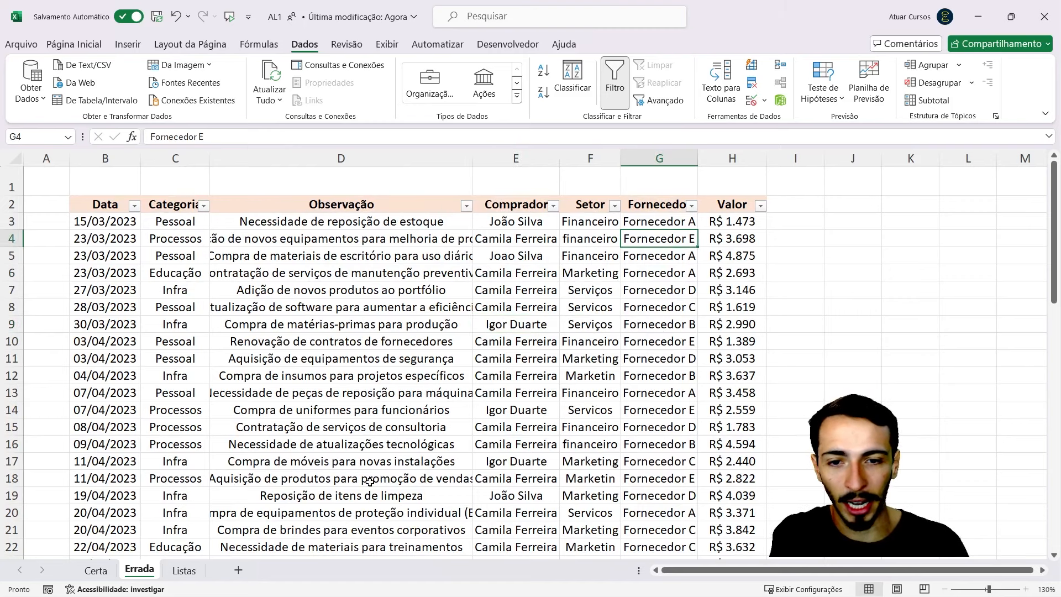
Step: Examine the Categoria list and the Data inicial and Data final limits in the Listas sheet
click(184, 570)
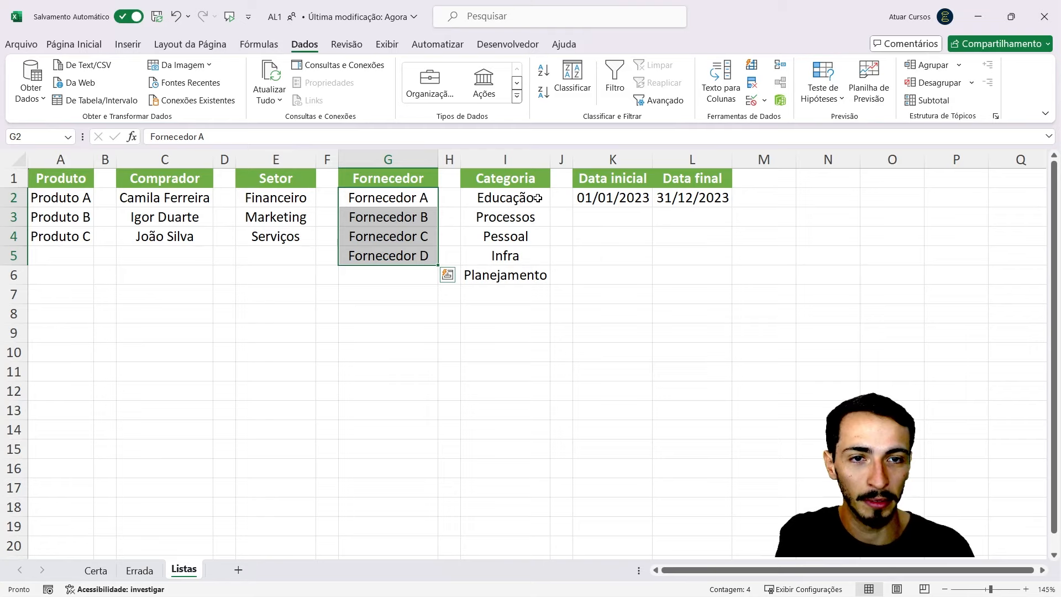
drag(538, 198, 535, 261)
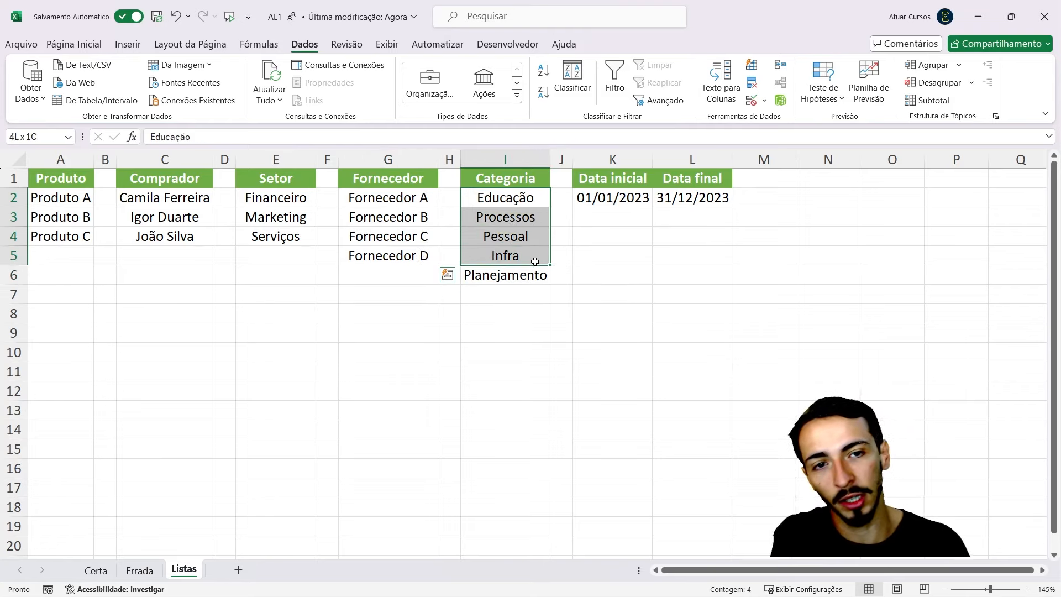
click(522, 253)
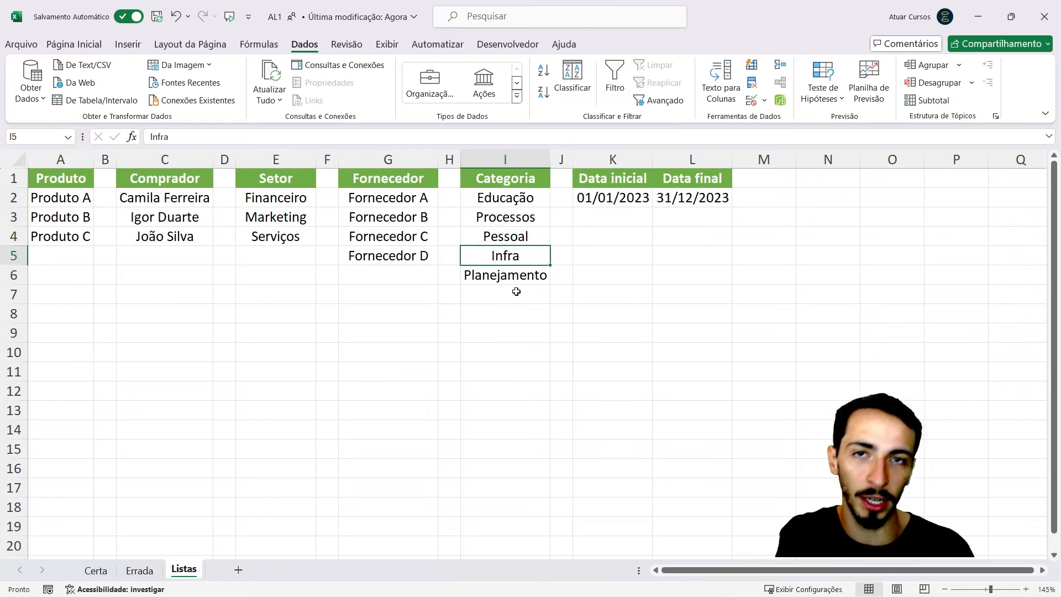
drag(634, 193, 708, 203)
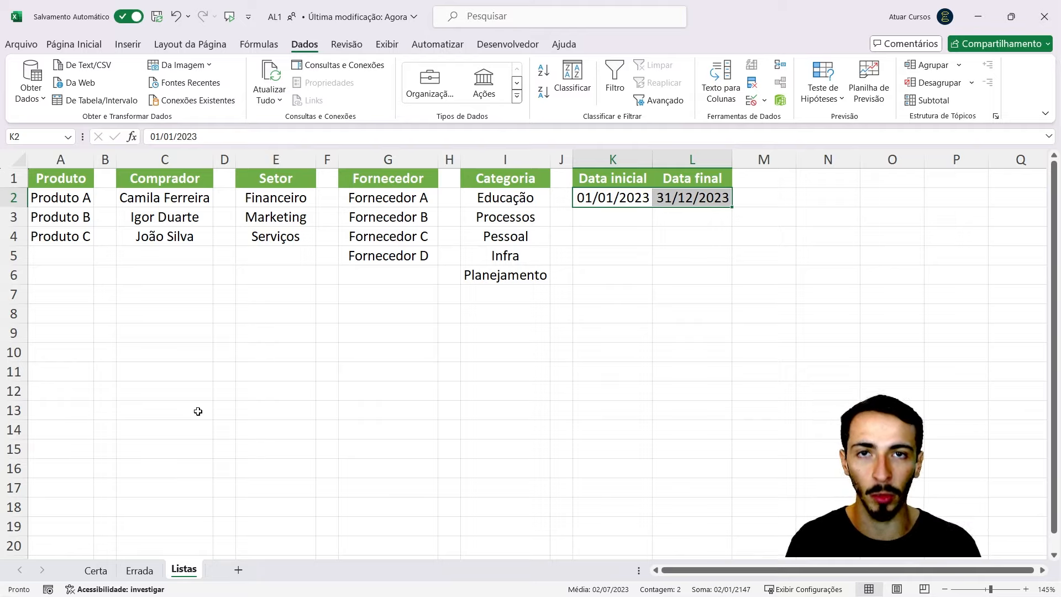
Step: Review the Produto, Setor and Fornecedor source lists again and compare them with the Setor entry in cell F4 of Errada
drag(77, 198, 83, 237)
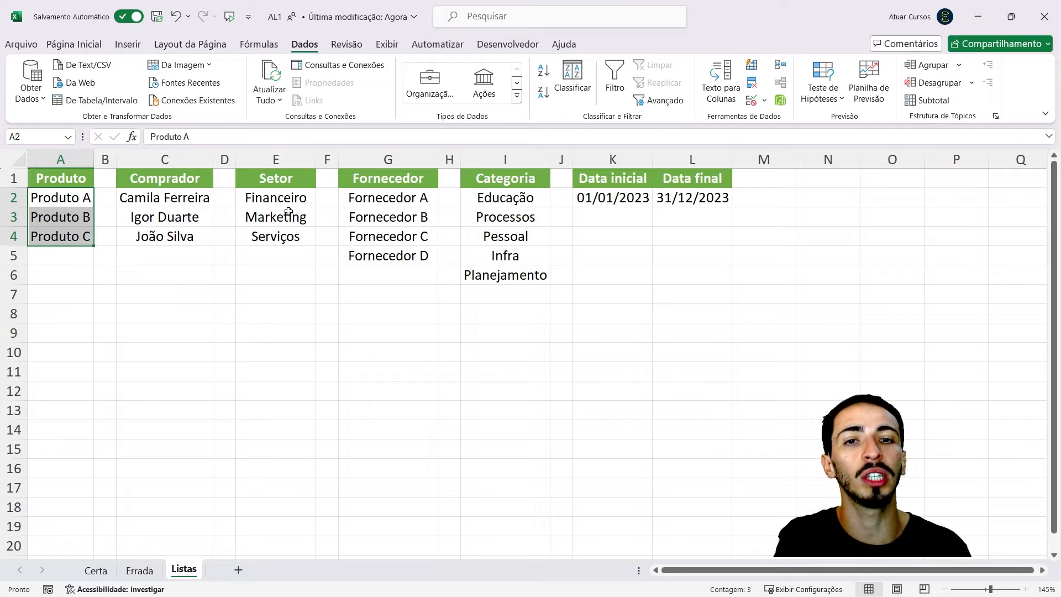
drag(288, 199, 289, 239)
drag(386, 199, 407, 276)
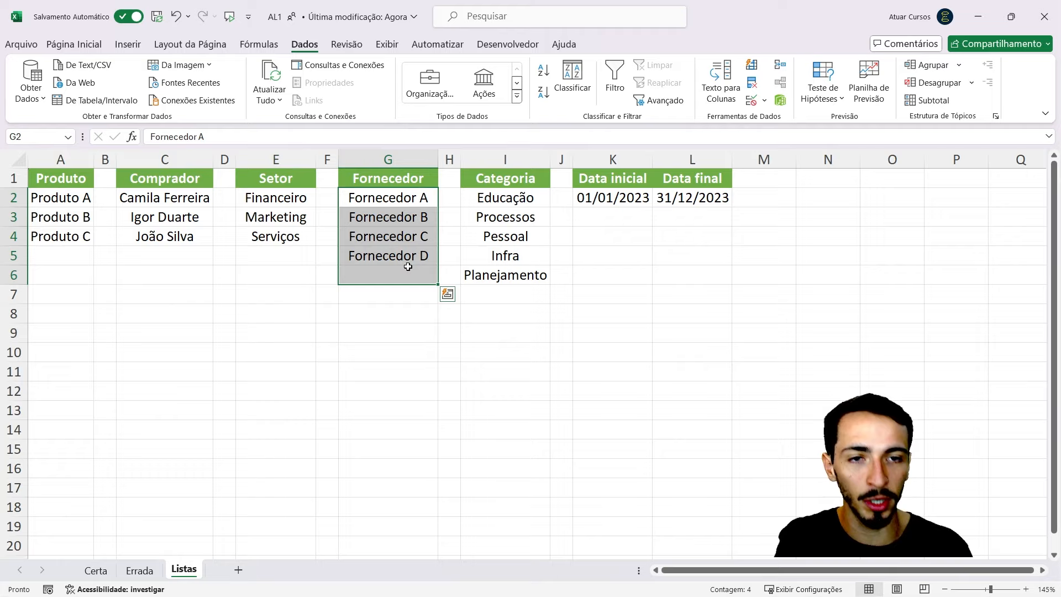
click(138, 570)
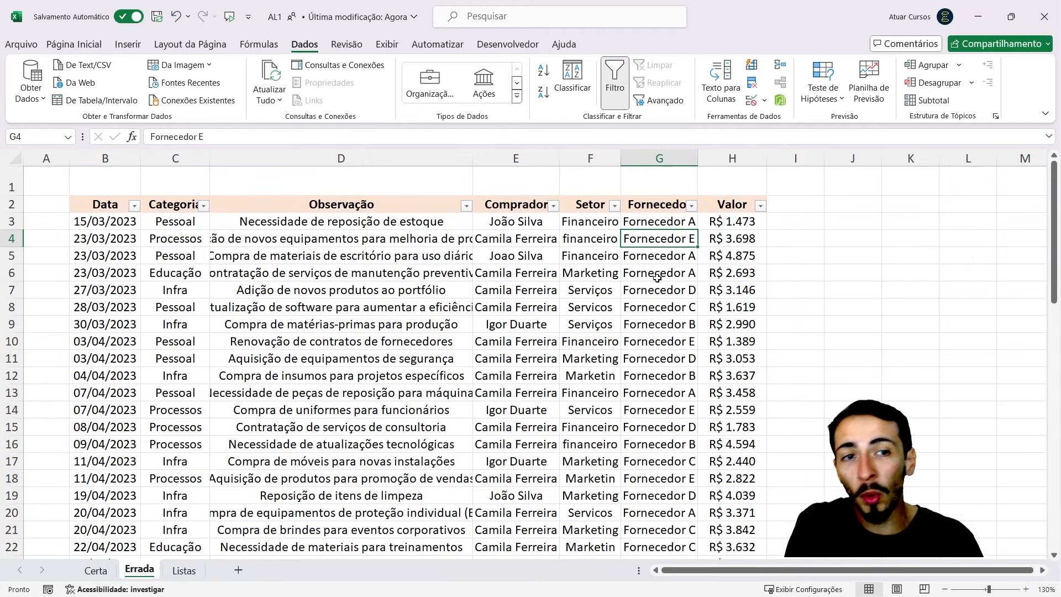
click(570, 237)
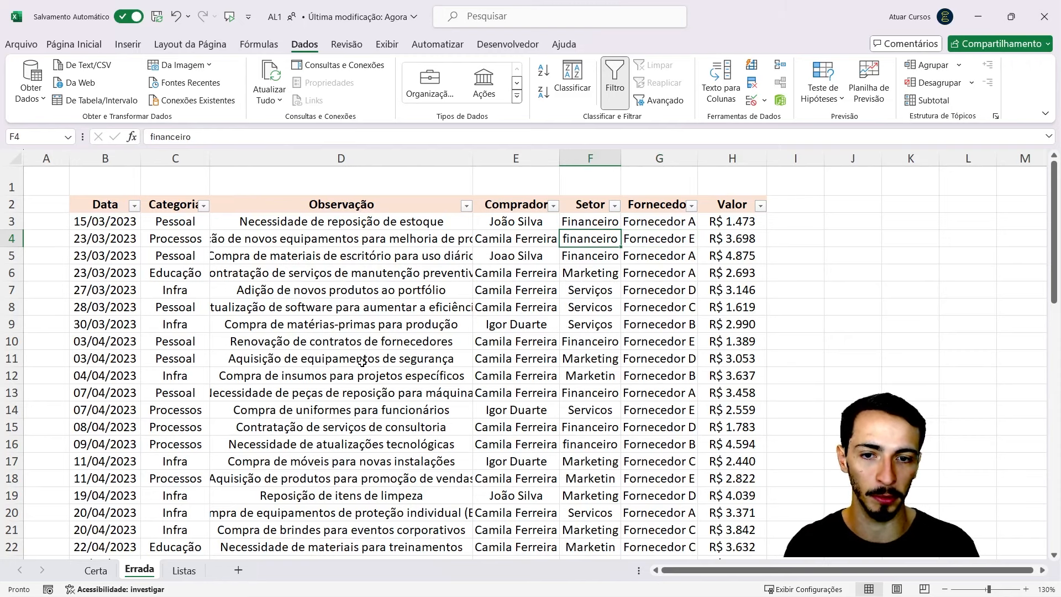
Step: Open the data validation settings for cell C6 below the Comprador list in the Listas sheet
click(184, 570)
click(147, 278)
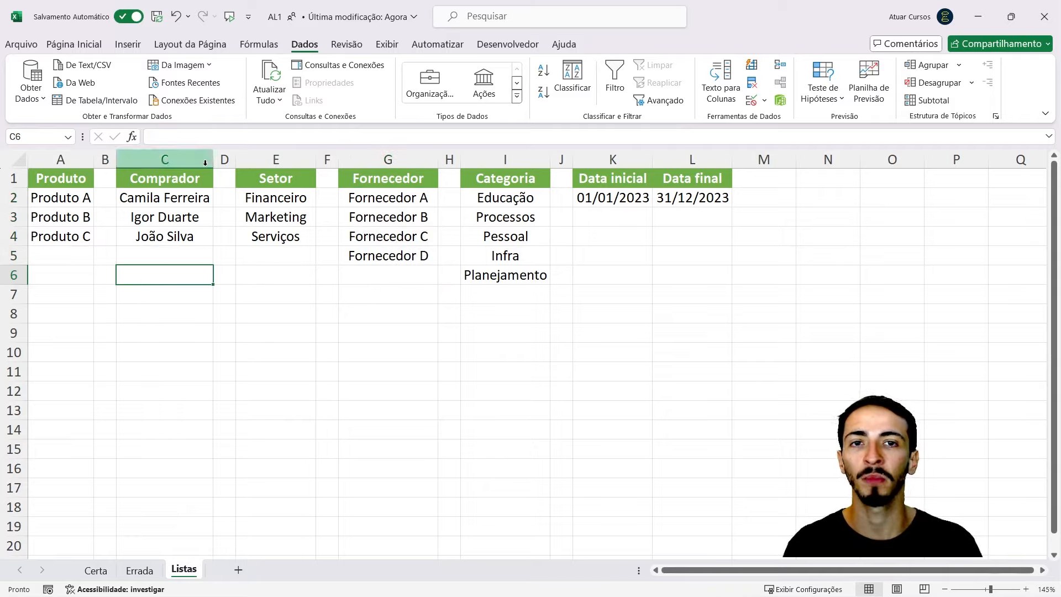
click(58, 46)
click(127, 46)
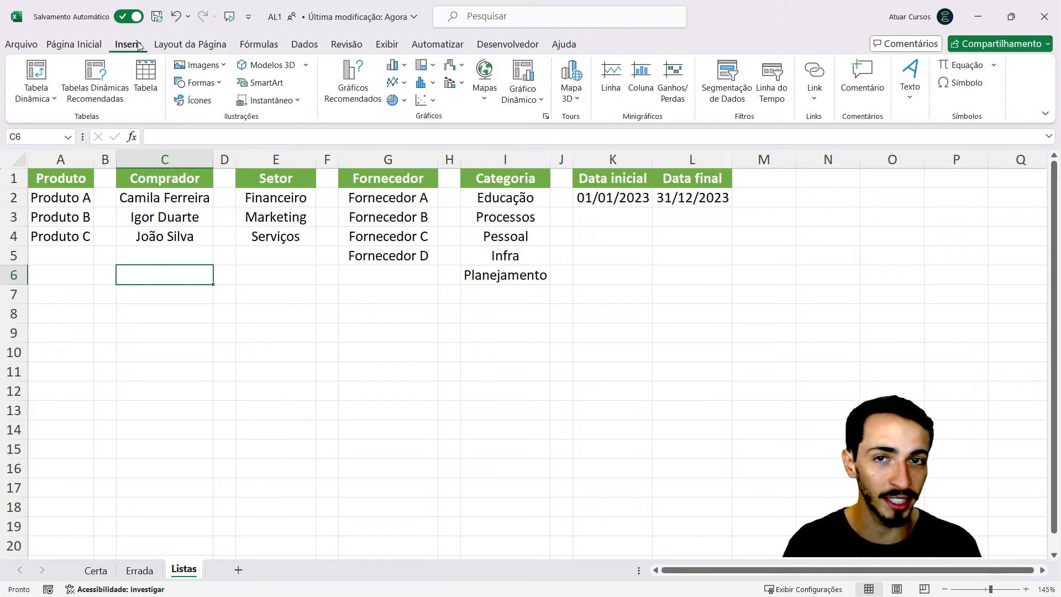
click(302, 47)
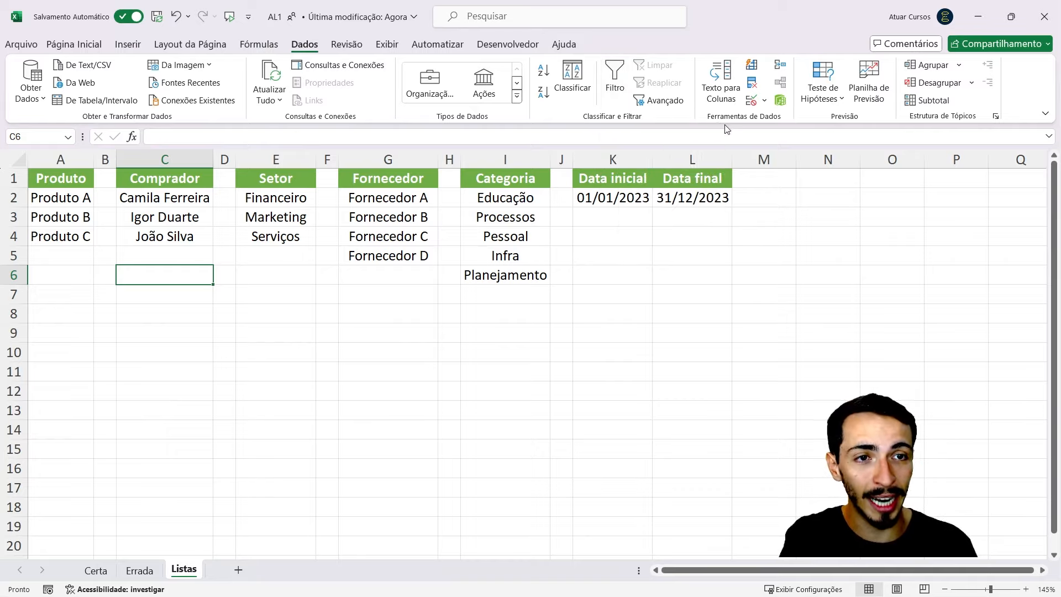
click(754, 105)
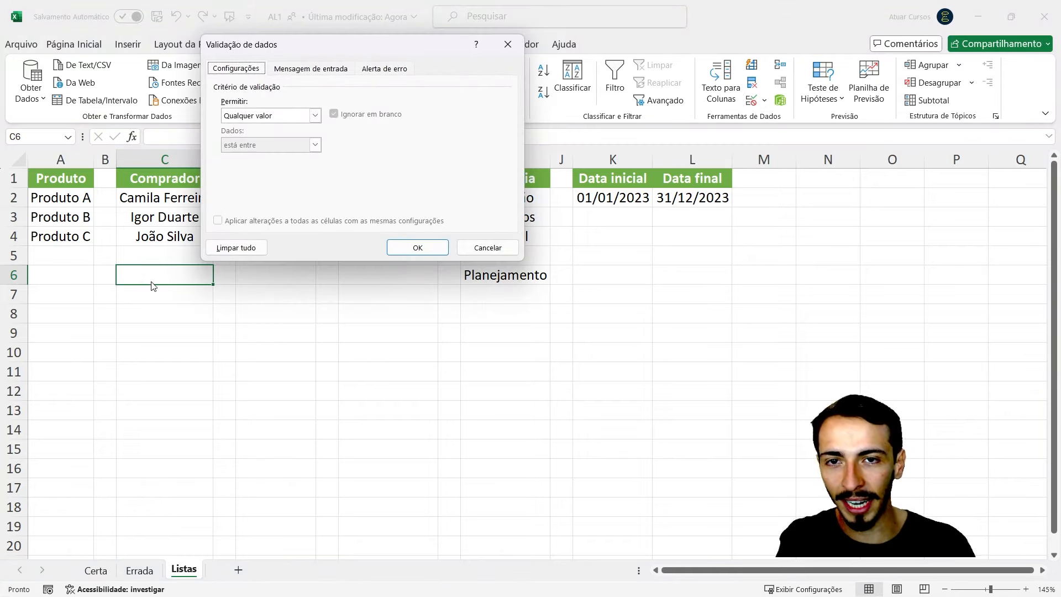
drag(428, 42, 455, 48)
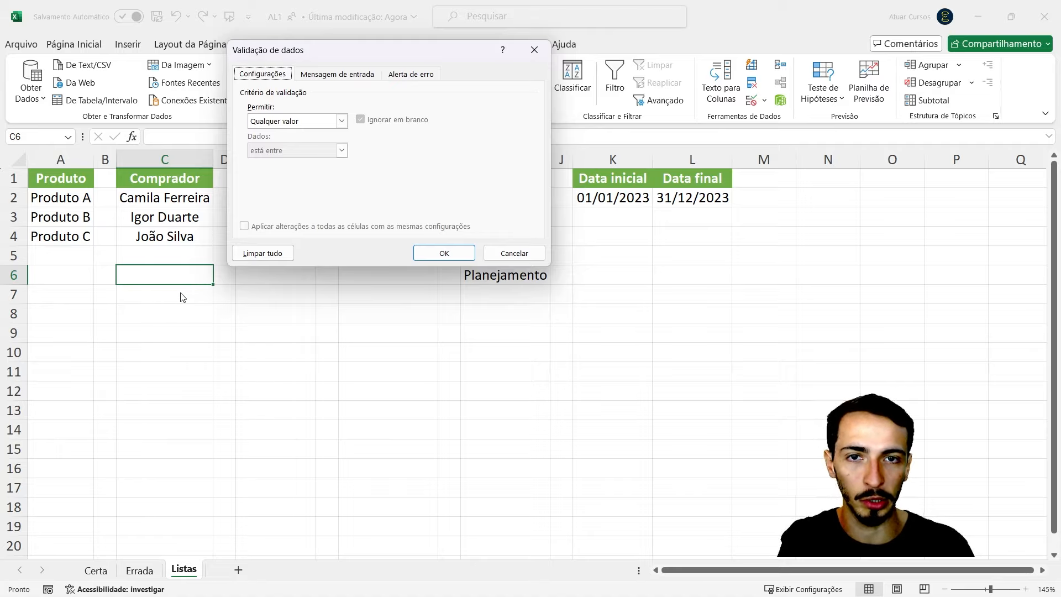
Step: Restrict cell C6 to a list and enter the buyers' full names manually as its source
click(307, 125)
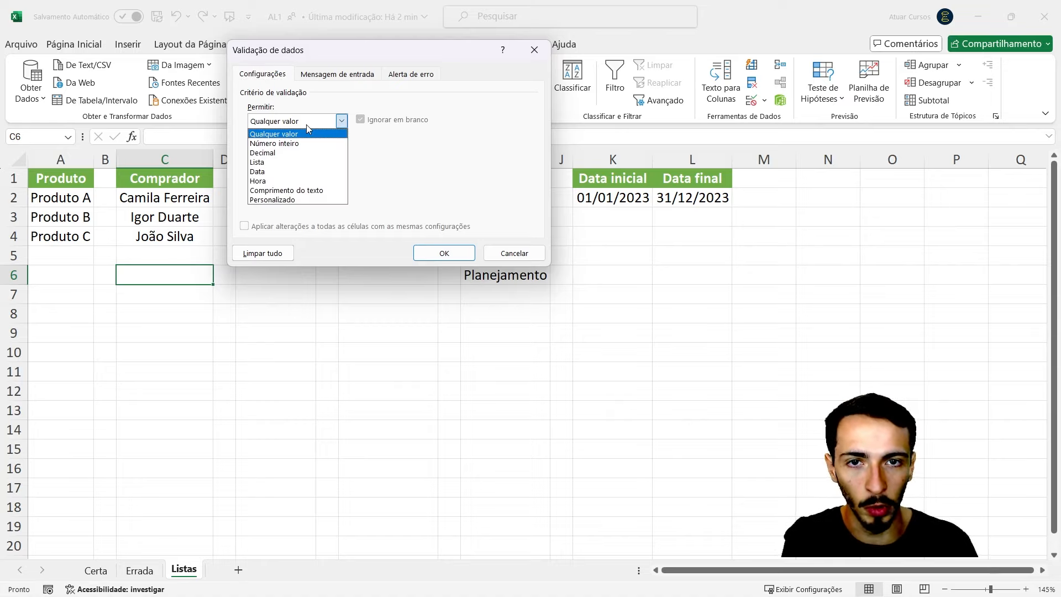
click(294, 162)
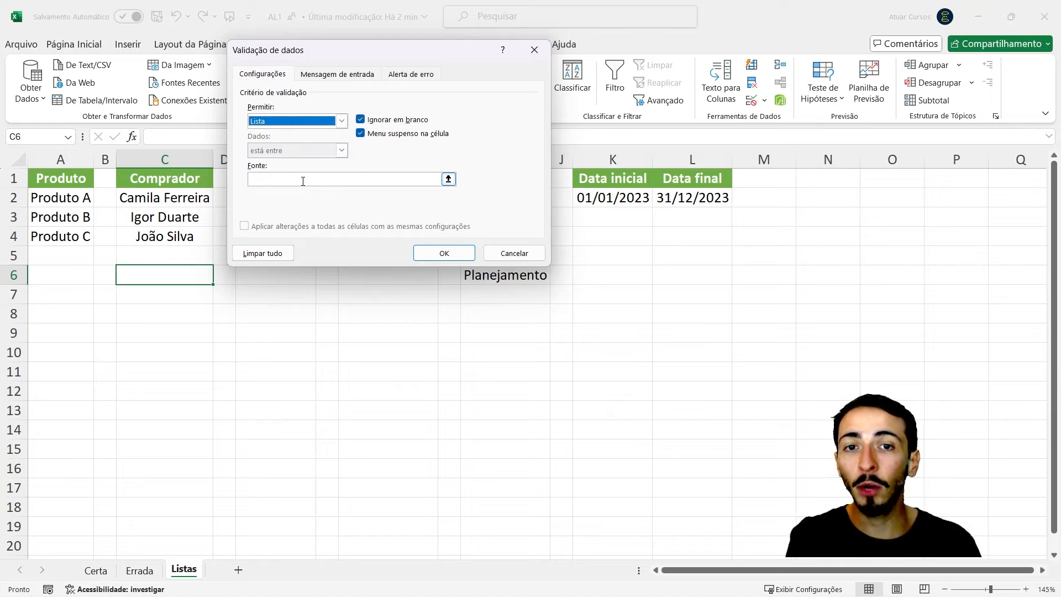
click(298, 179)
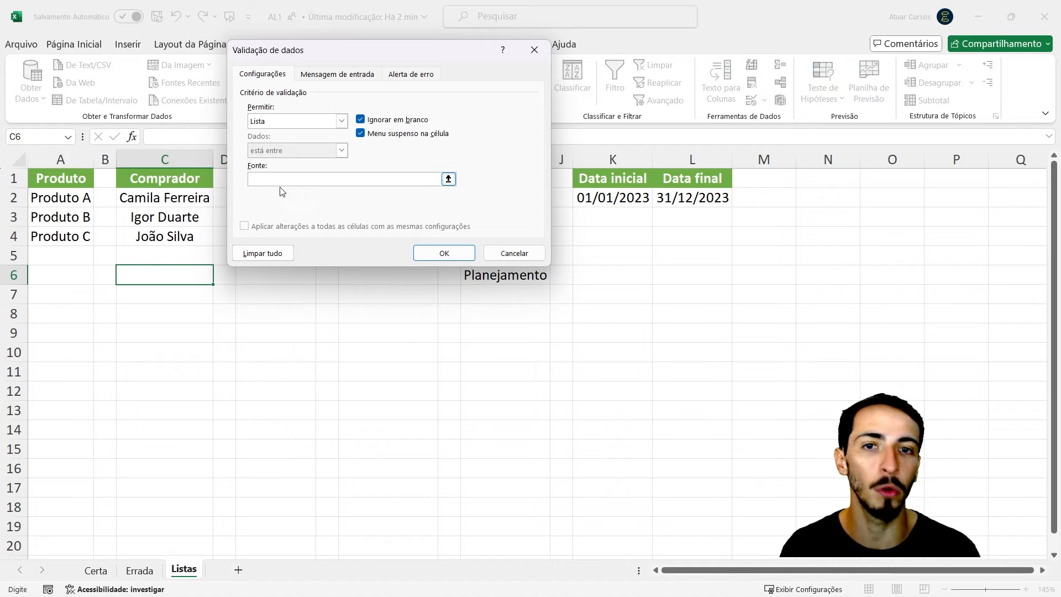
click(341, 121)
click(323, 162)
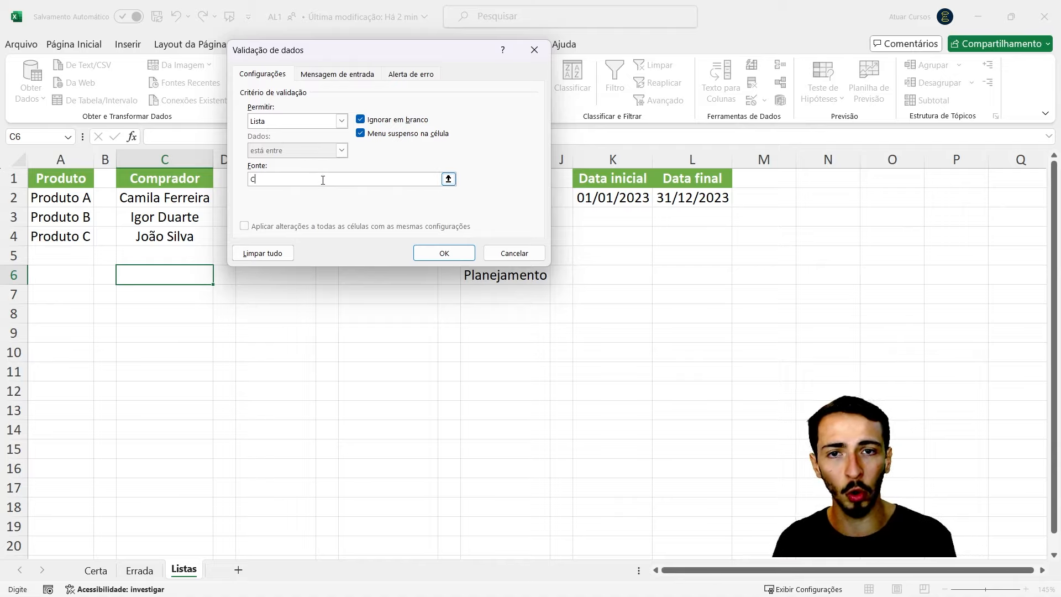
text(ami)
text(ila Ferreira)
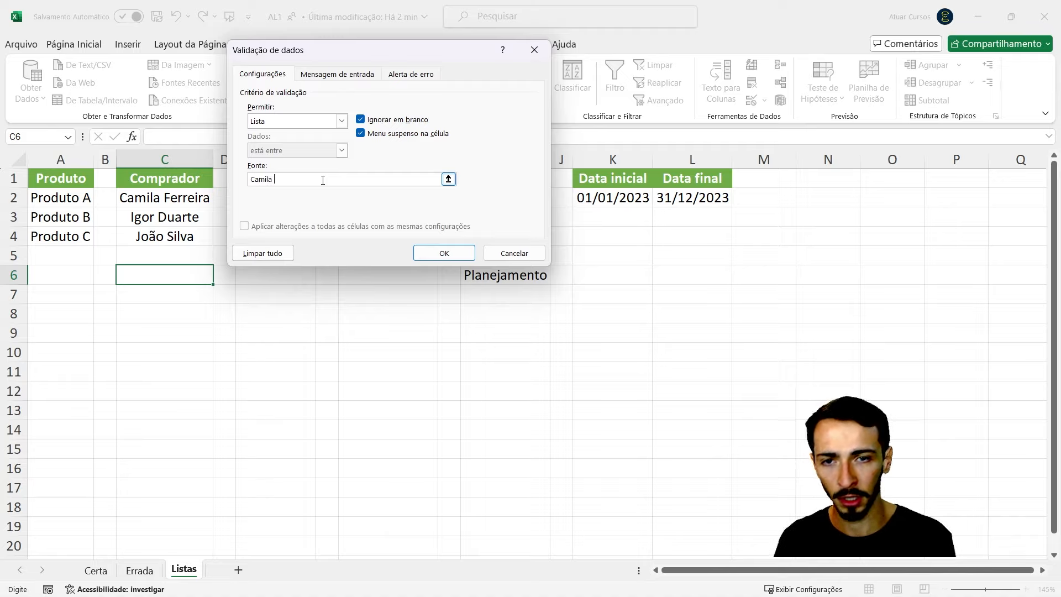
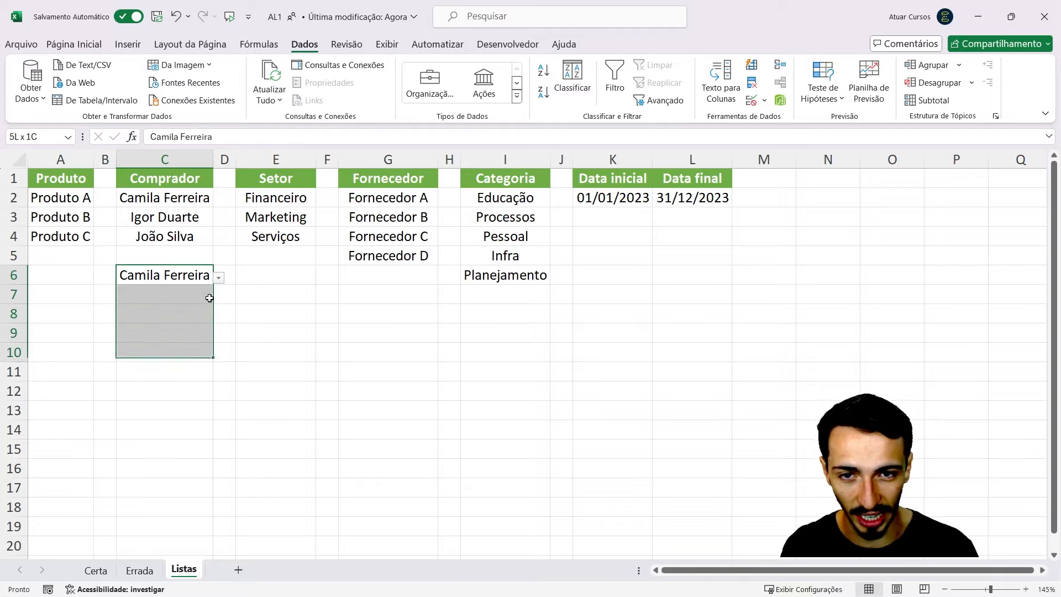
key(shift+Up)
key(shift+Up)
key(shift+Up)
key(shift+Up)
key(shift+Up)
key(shift+Up)
key(shift+Up)
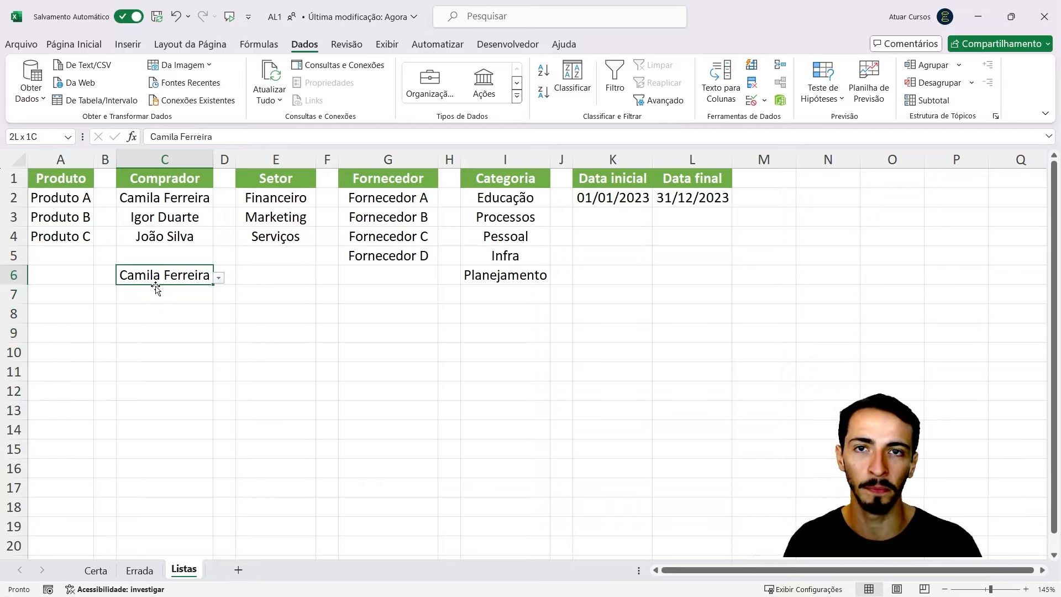
drag(183, 202, 177, 242)
Step: Test the validation in C6 by trying to enter a first name outside the list, and discard the entry
click(181, 274)
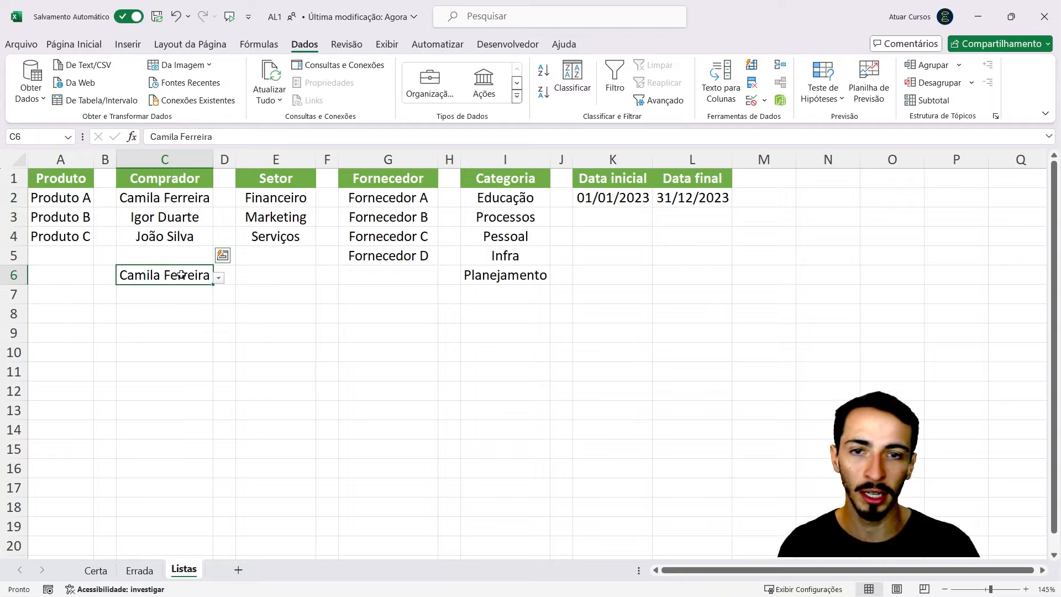
text(Caio)
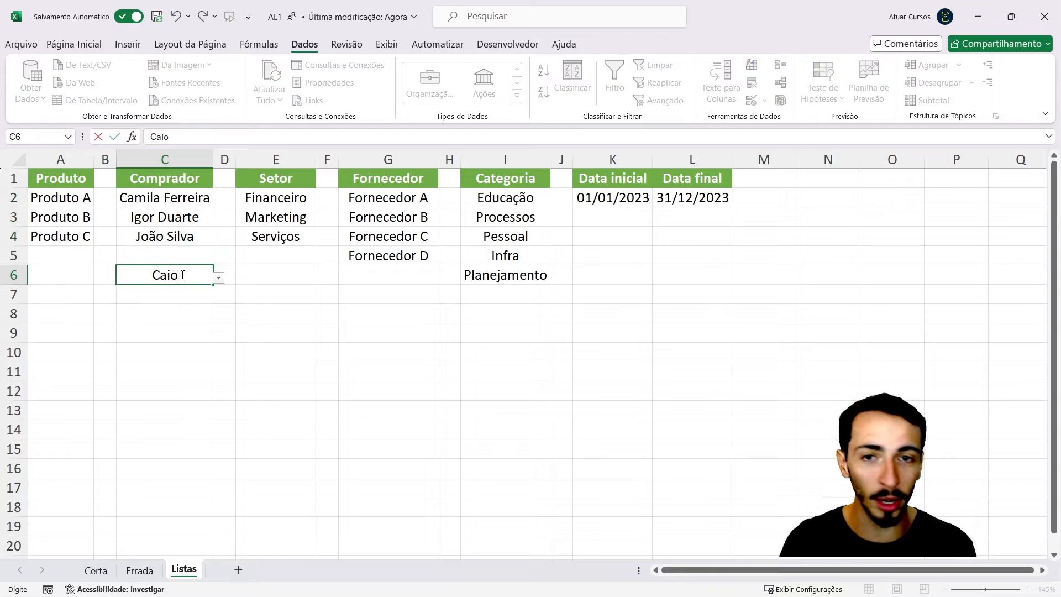
key(Return)
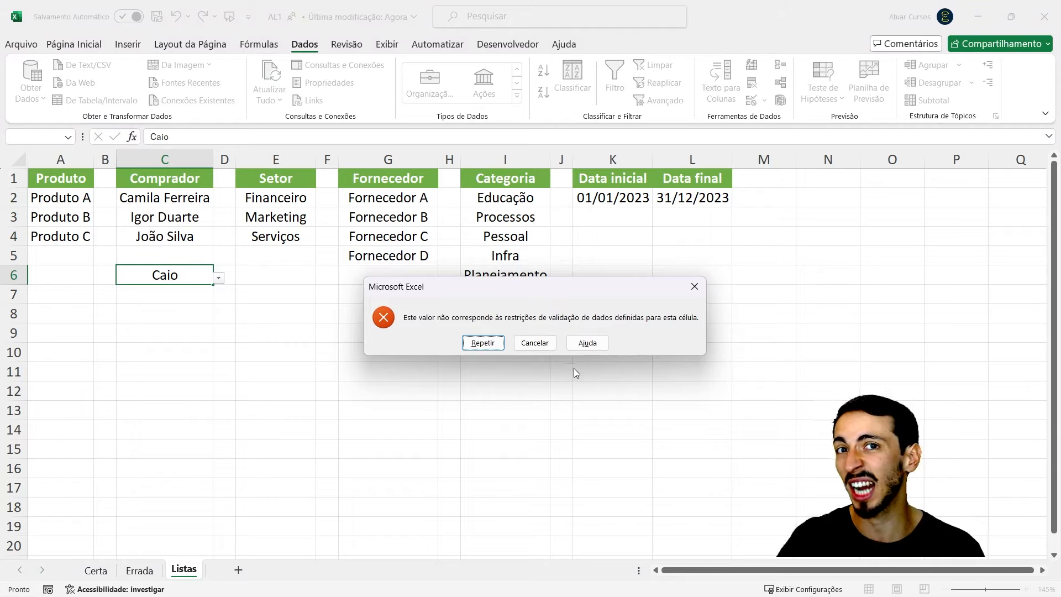
drag(512, 298, 458, 252)
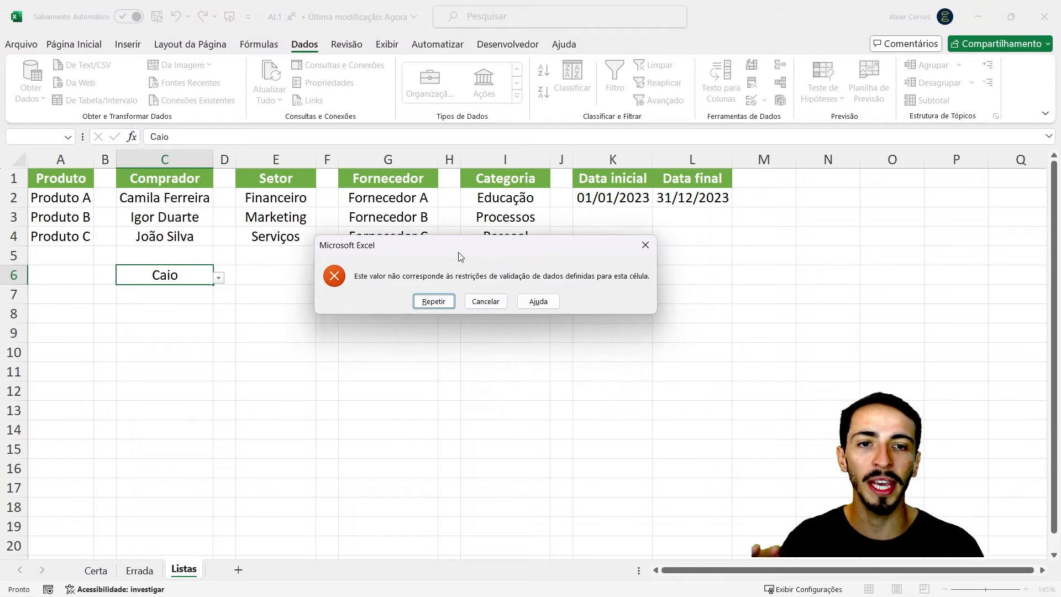
click(485, 302)
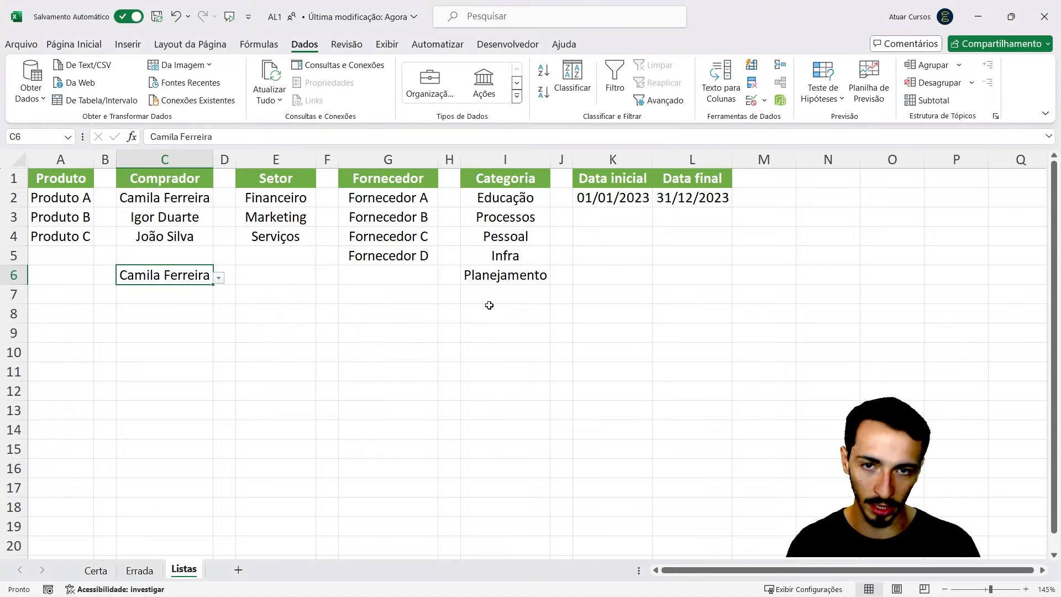
Step: Apply list validation to cells C8 to C12 using the Comprador range =$C$2:$C$4 as the source
click(186, 314)
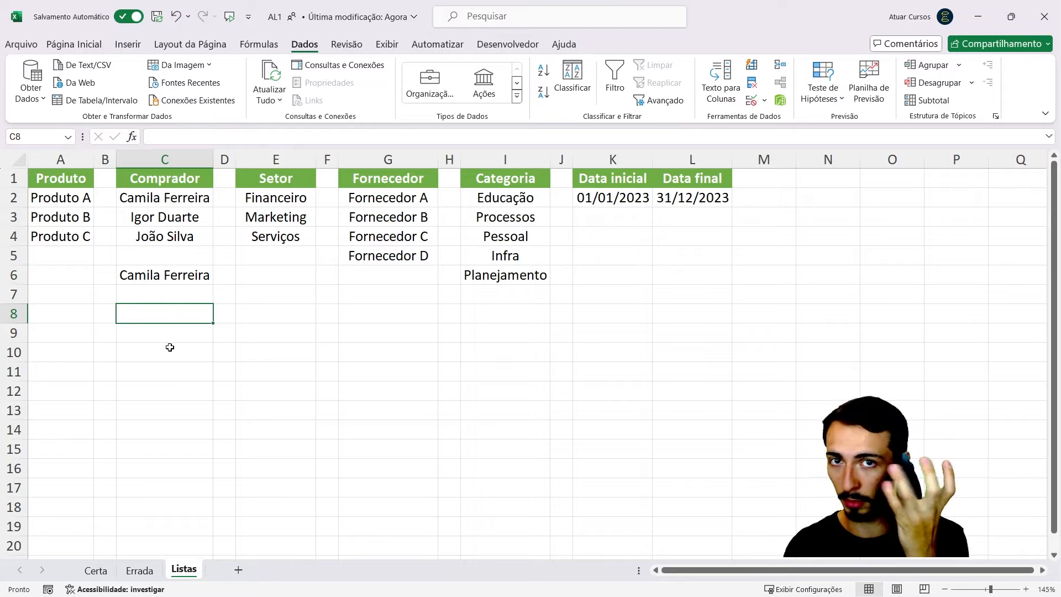
drag(150, 318, 168, 384)
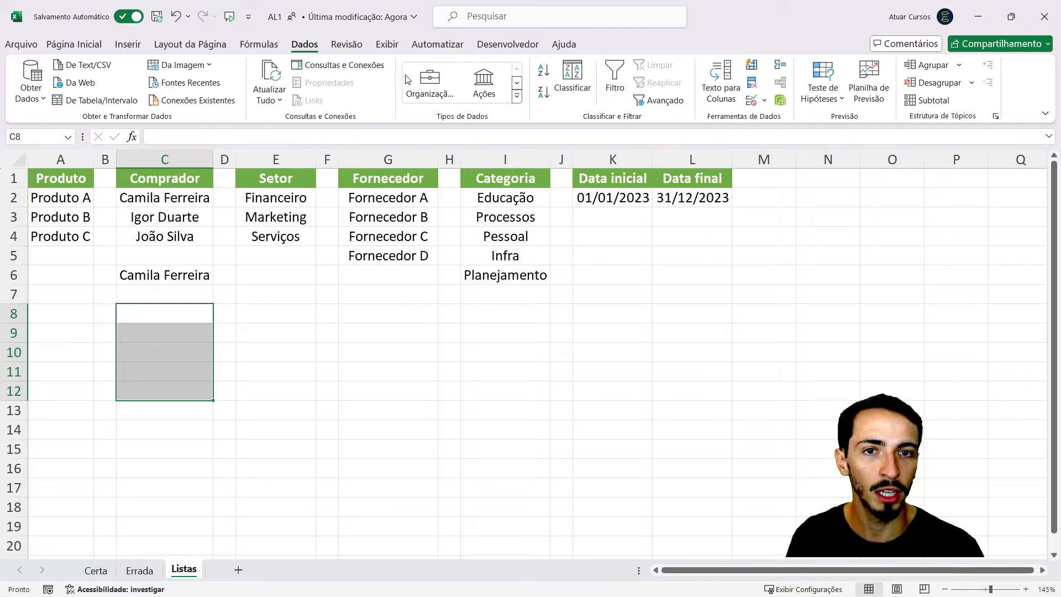
click(752, 102)
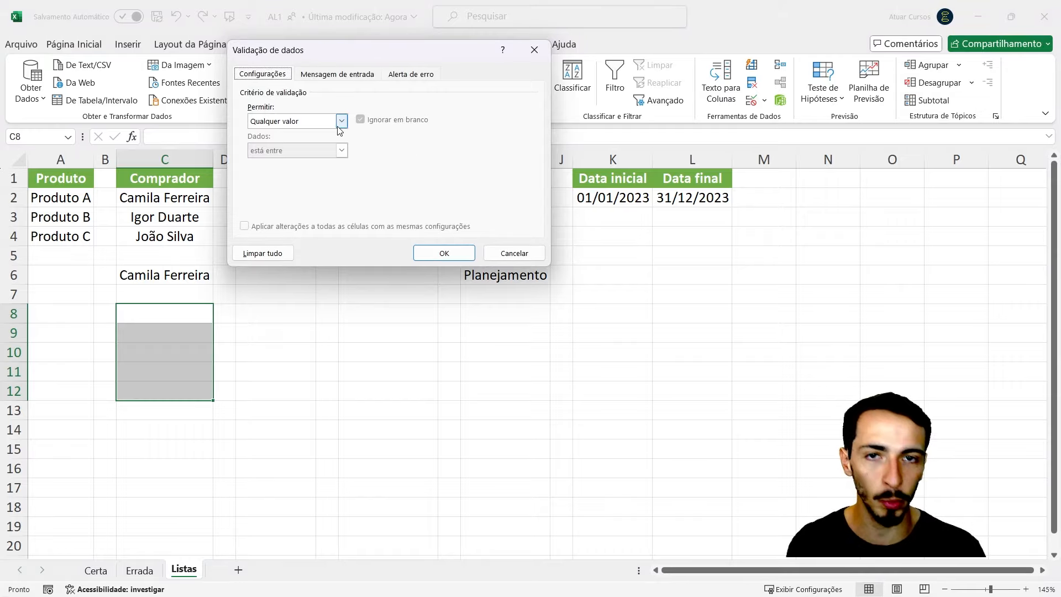
click(308, 121)
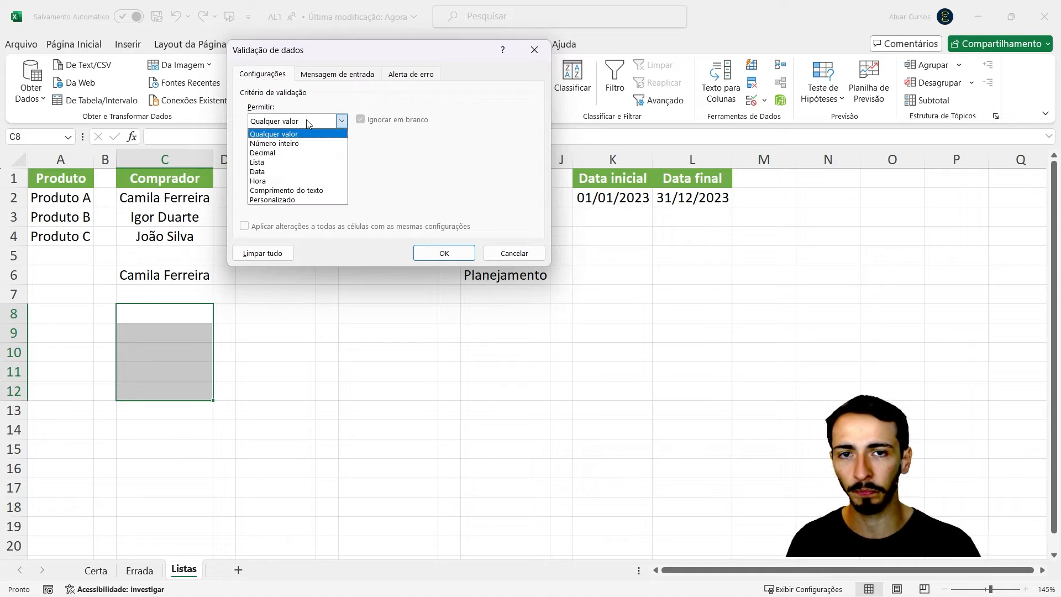
click(298, 163)
click(299, 180)
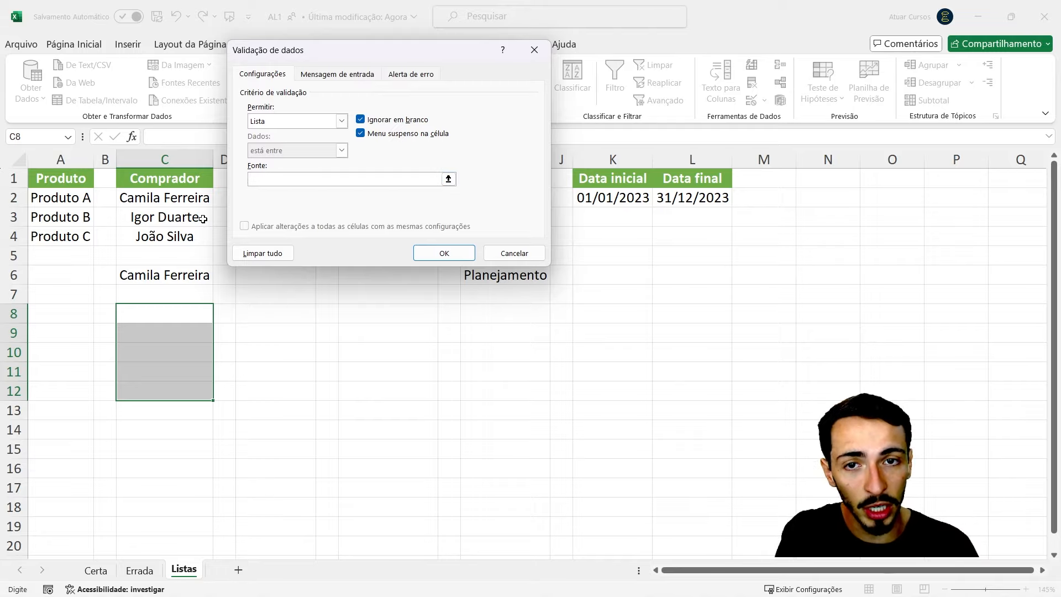
drag(177, 196, 182, 234)
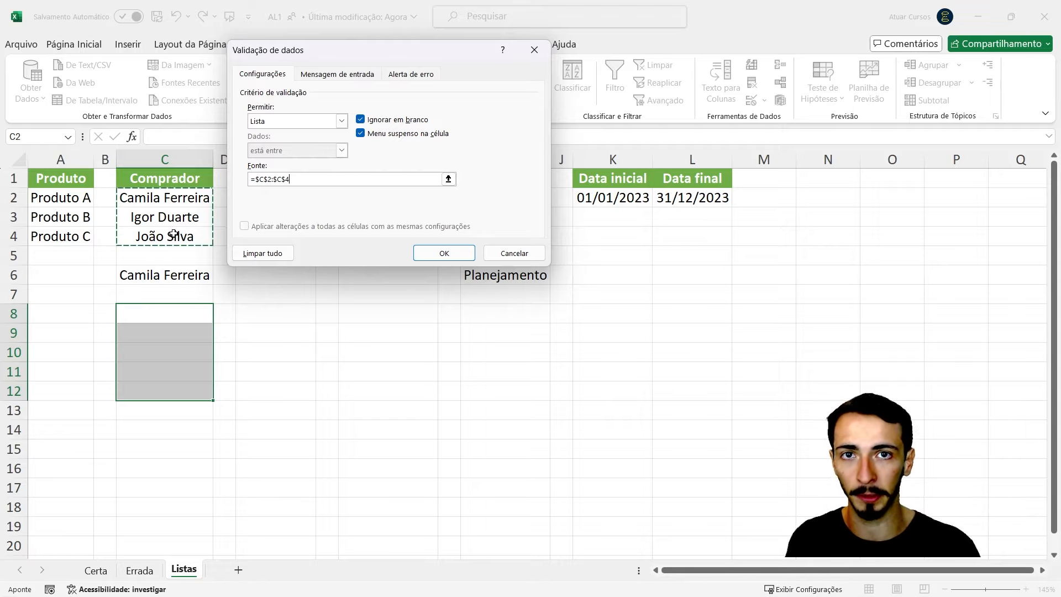
click(455, 254)
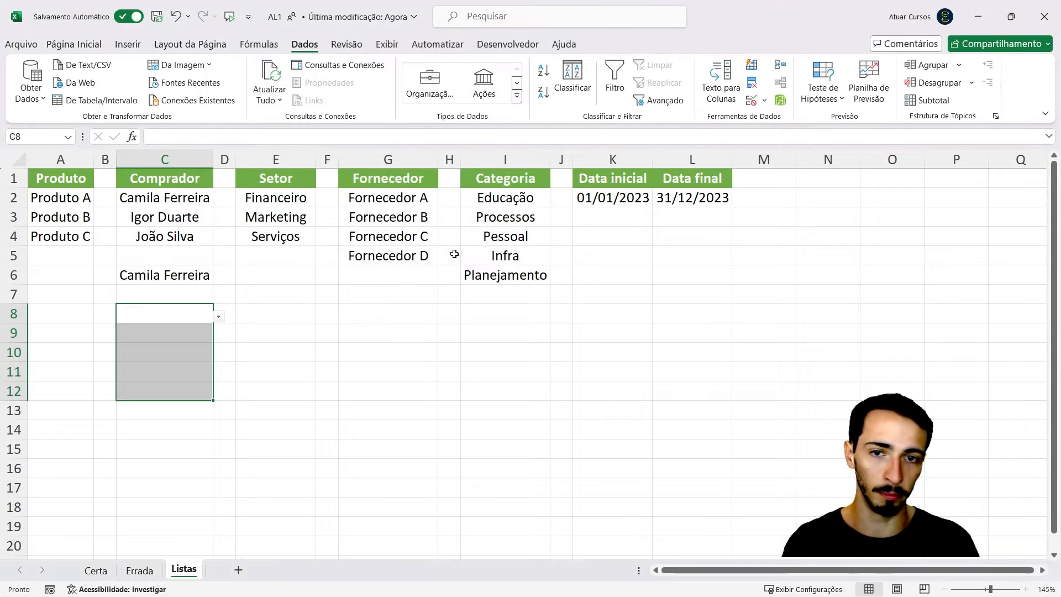
Step: Fill C8 to C12 from their dropdown lists with the second, first, second, third and third buyer
click(219, 317)
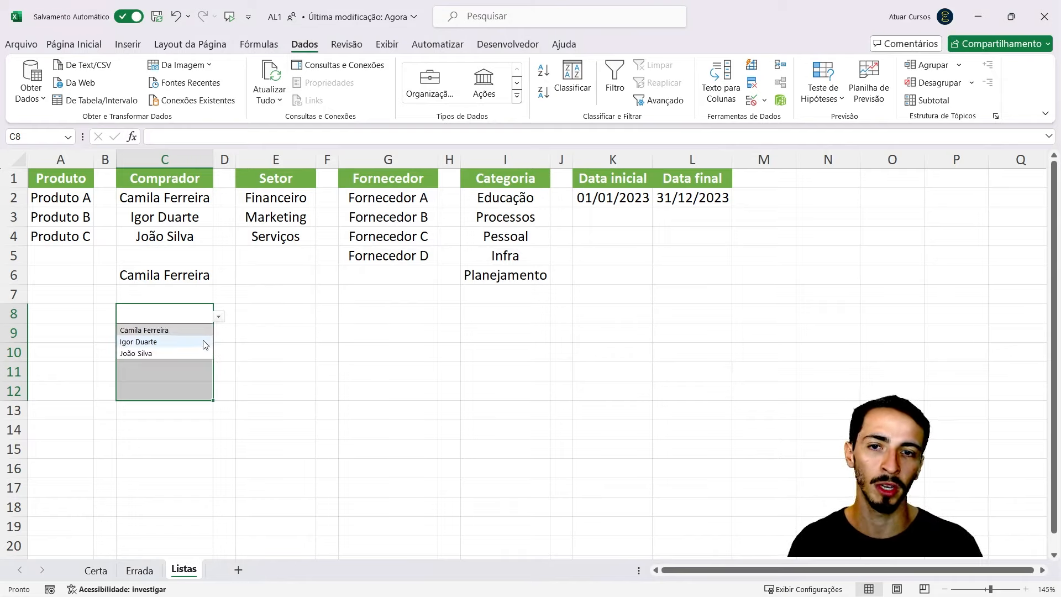
click(203, 341)
click(197, 330)
click(219, 335)
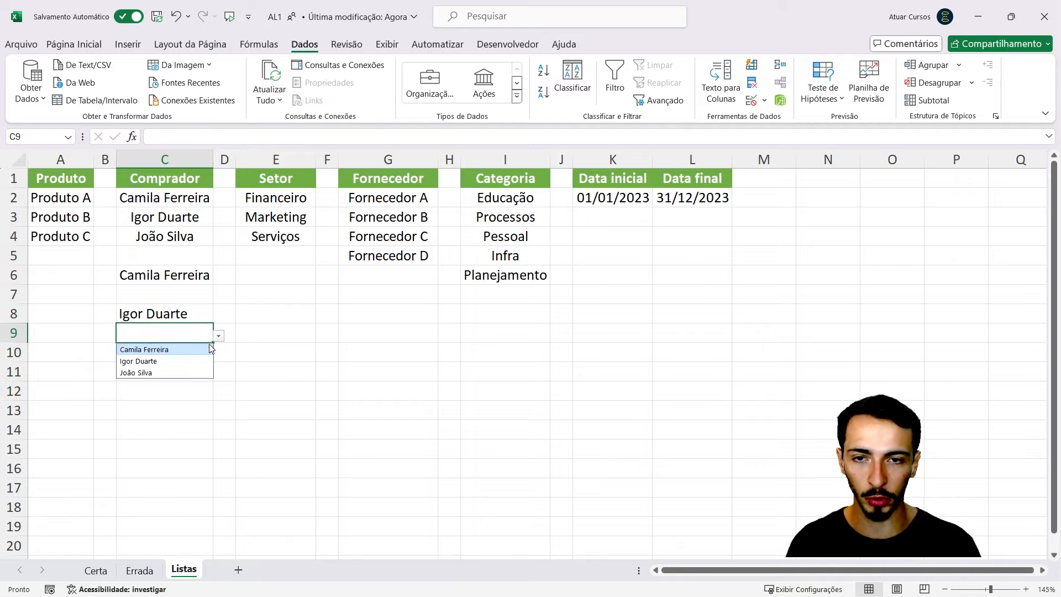
click(200, 350)
click(202, 354)
click(219, 355)
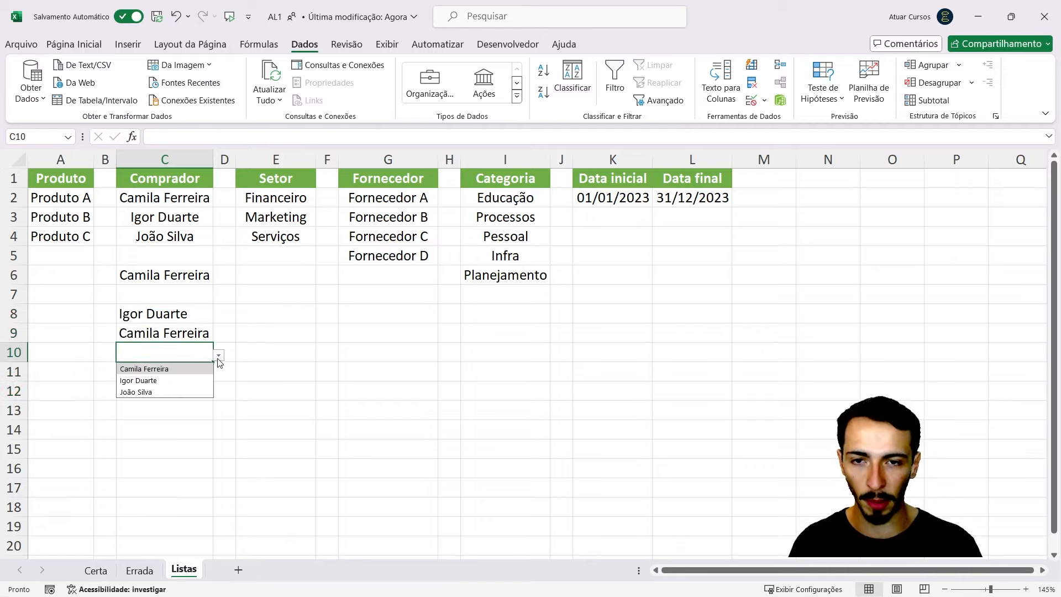
click(202, 381)
click(205, 371)
click(219, 374)
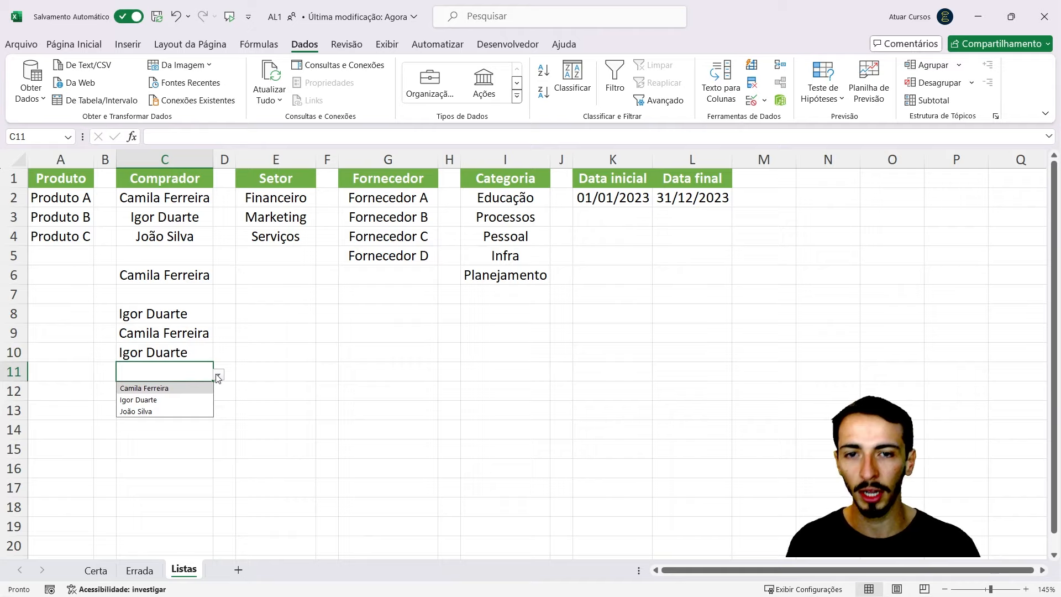
click(203, 412)
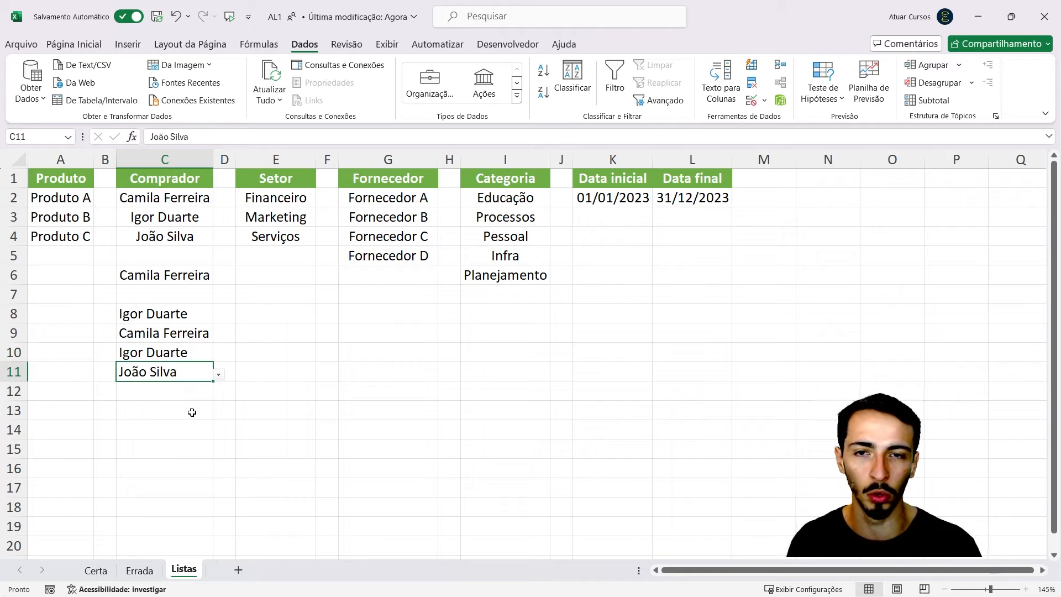
click(178, 395)
click(219, 393)
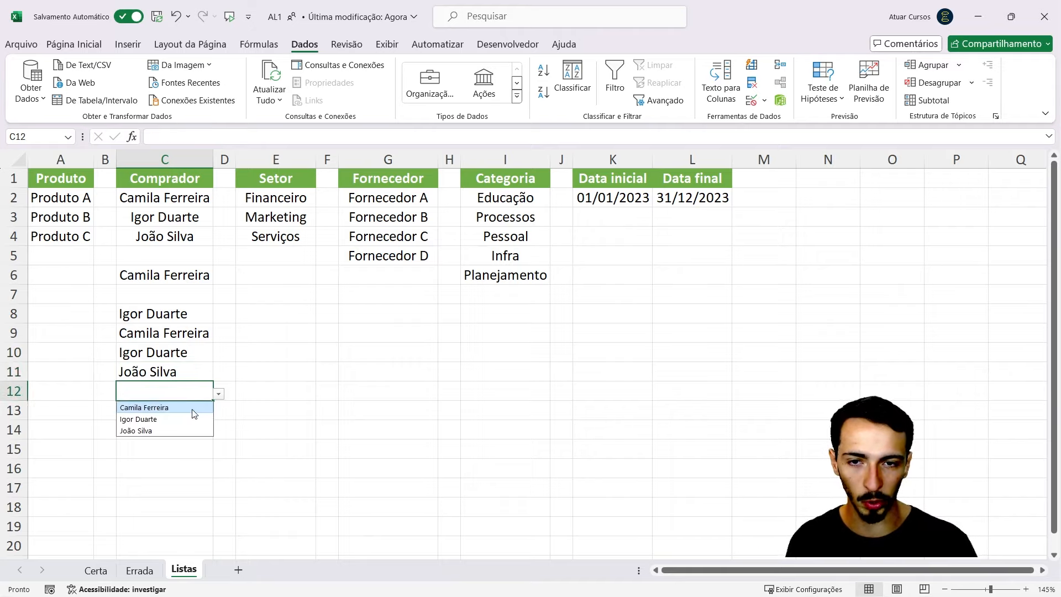
click(196, 432)
Step: Try a first name outside the list in cell C13, below the validated range, and clear it
click(193, 415)
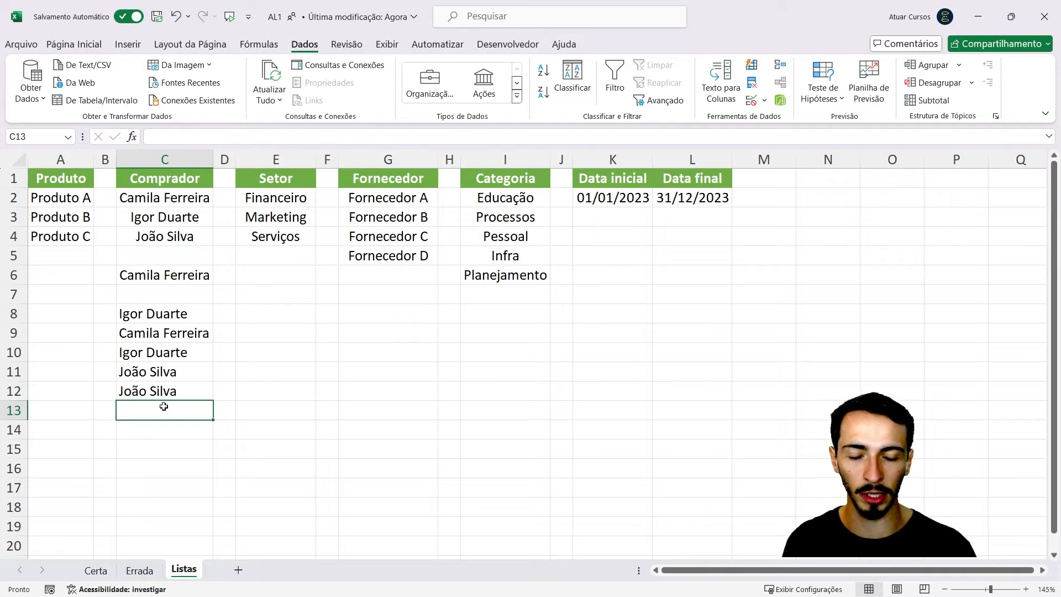
text(Caio)
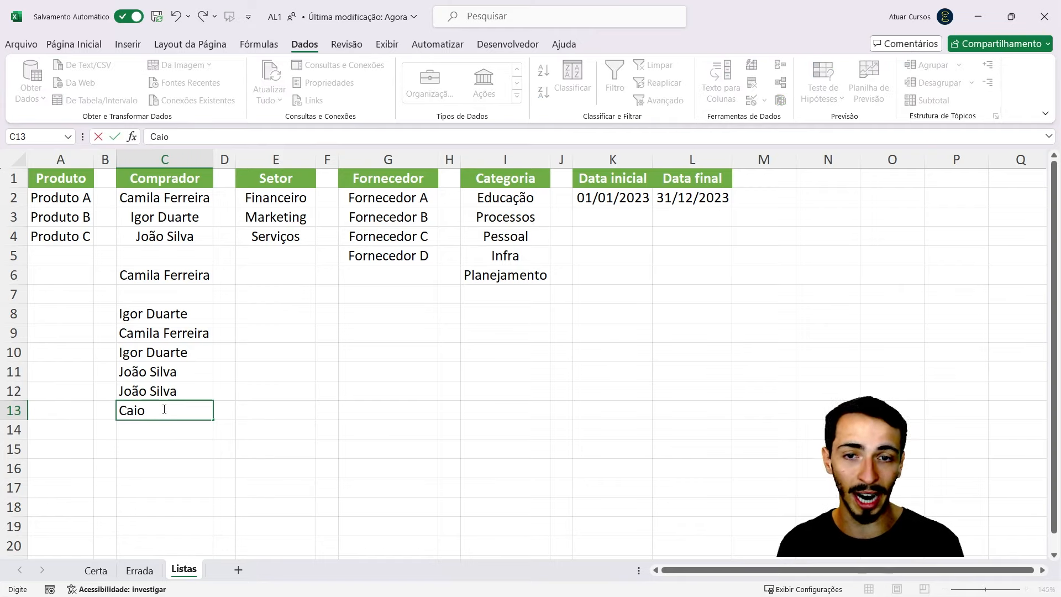
key(Return)
click(163, 408)
key(Delete)
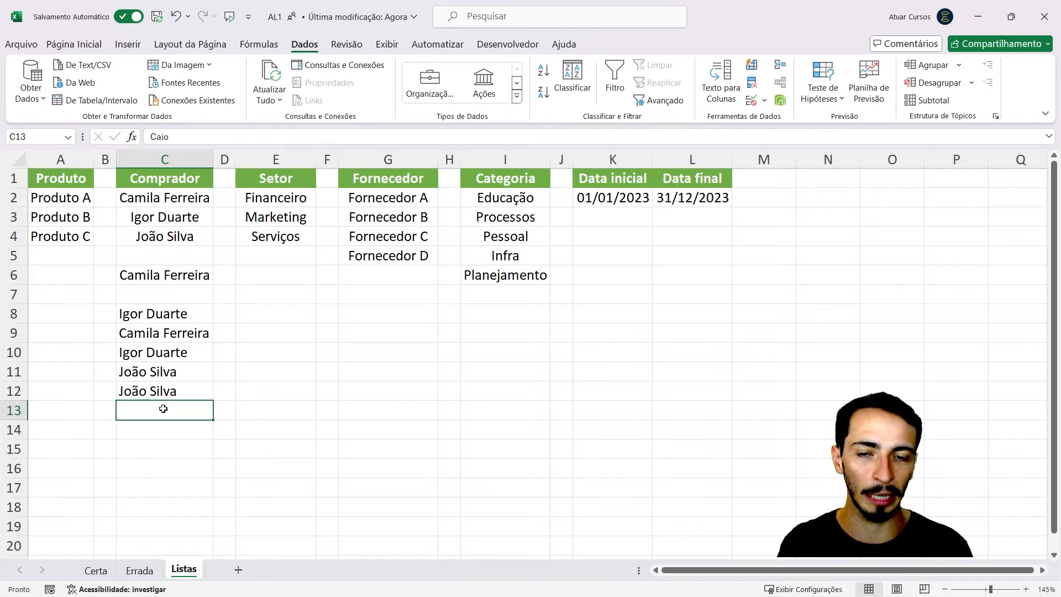
Step: Review the validated cells C8 to C12 in Listas and examine the Setor column entries throughout the Errada sheet
click(190, 356)
drag(197, 308, 201, 390)
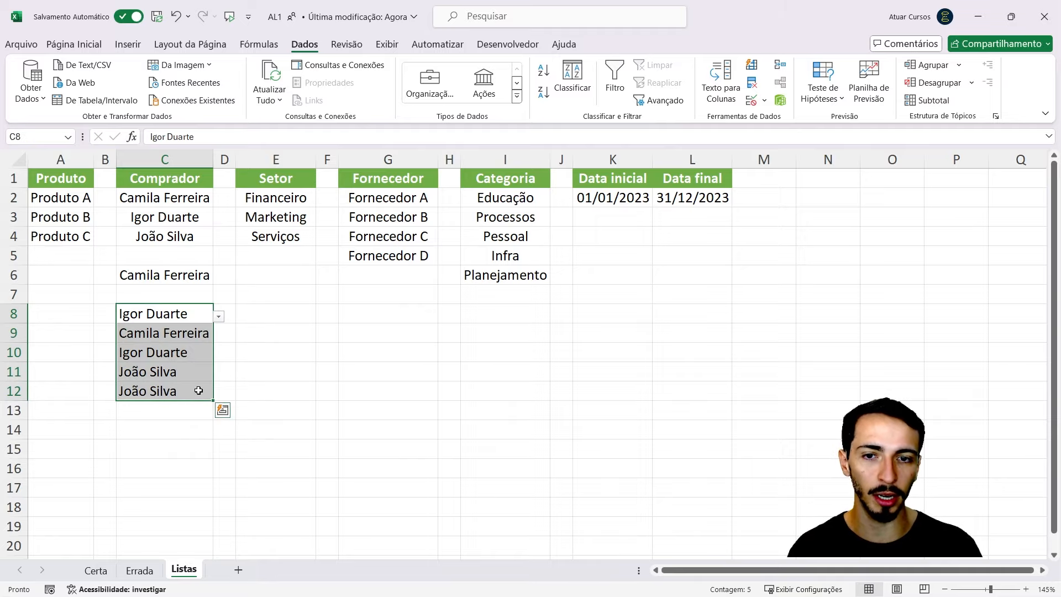
click(150, 568)
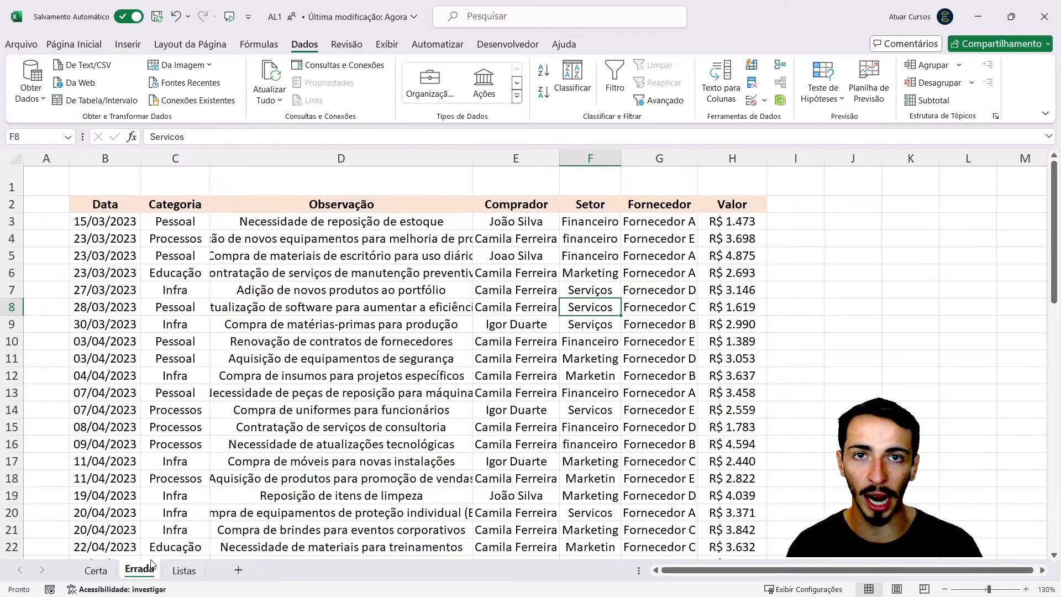
scroll(395, 421, down, 3)
scroll(402, 417, up, 3)
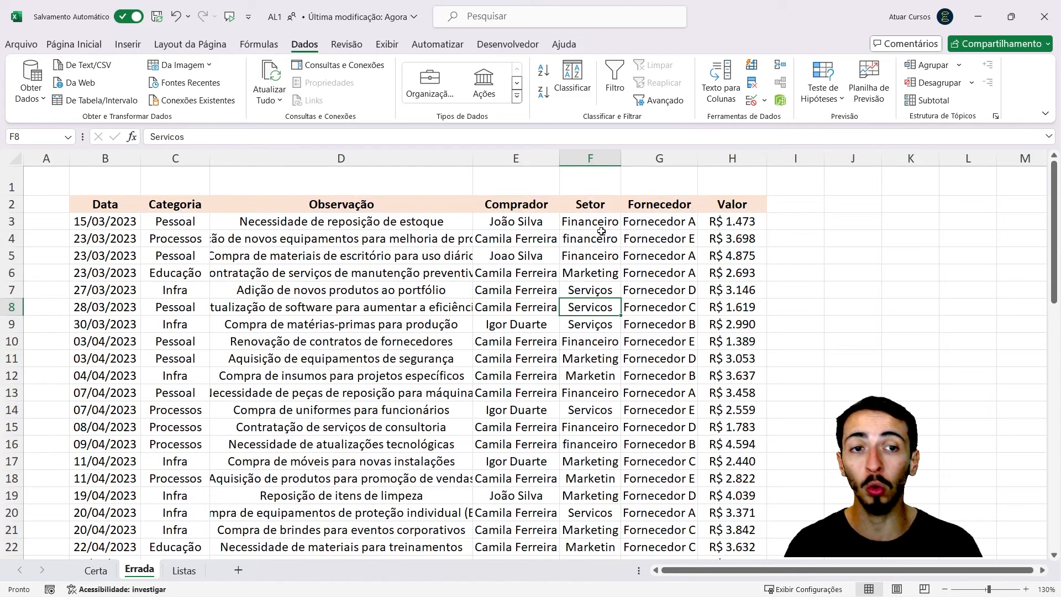
drag(597, 223, 610, 552)
click(604, 340)
scroll(597, 348, down, 15)
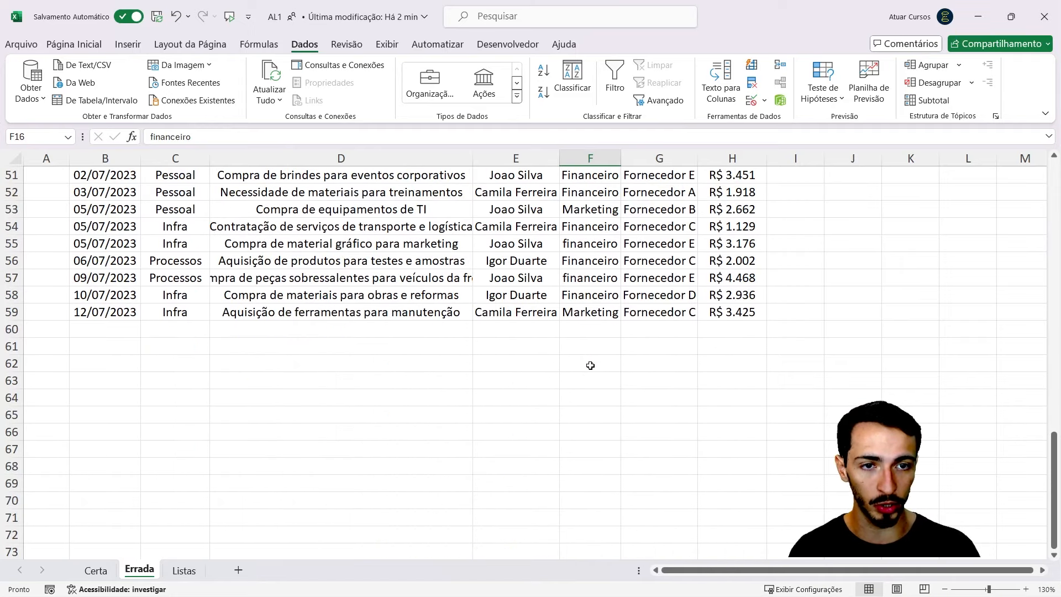
scroll(589, 358, up, 2)
click(604, 429)
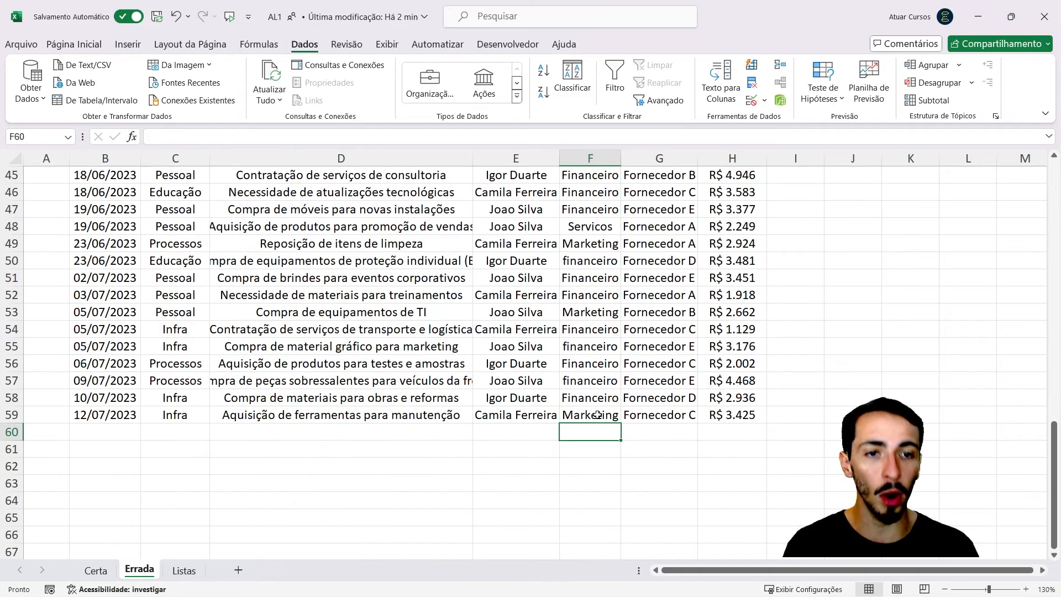
scroll(598, 414, up, 4)
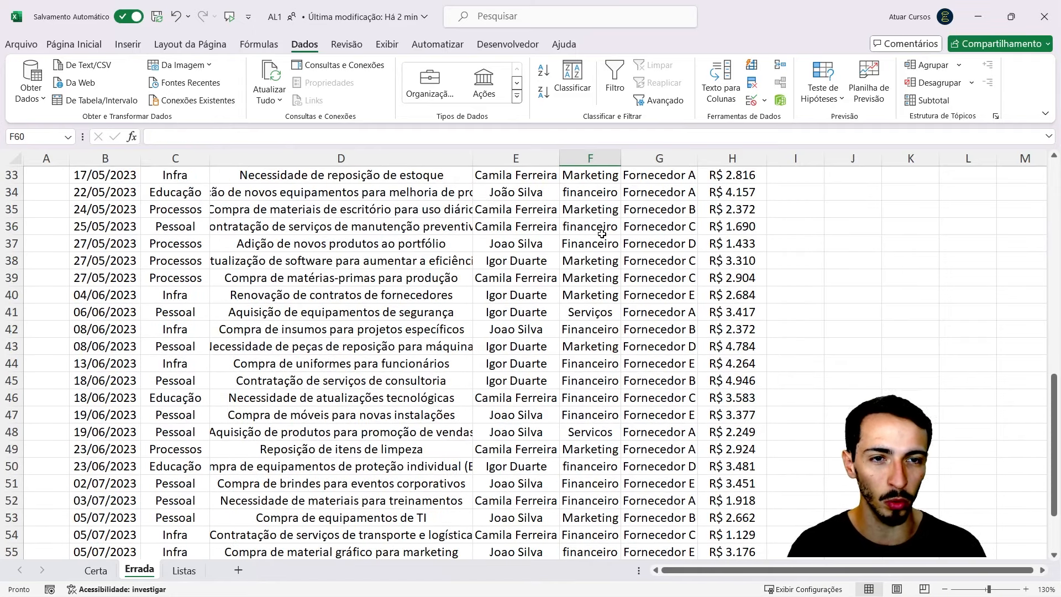
scroll(602, 236, up, 3)
click(591, 232)
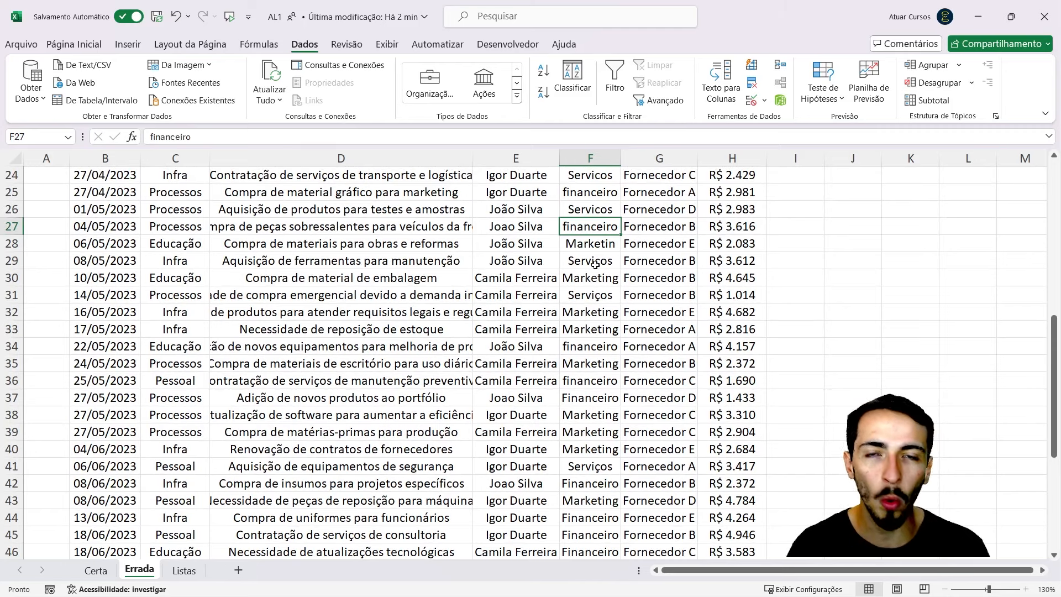
Step: Check the Setor column of the purchase table down to its last row for spelling and capitalisation variants
scroll(597, 249, up, 8)
scroll(613, 331, down, 8)
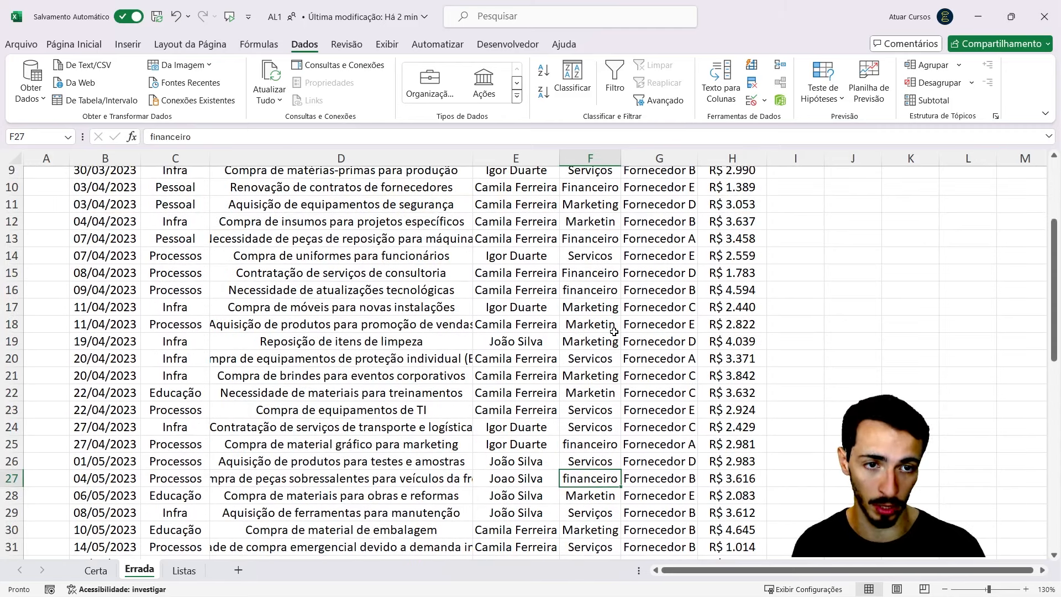
scroll(625, 335, down, 4)
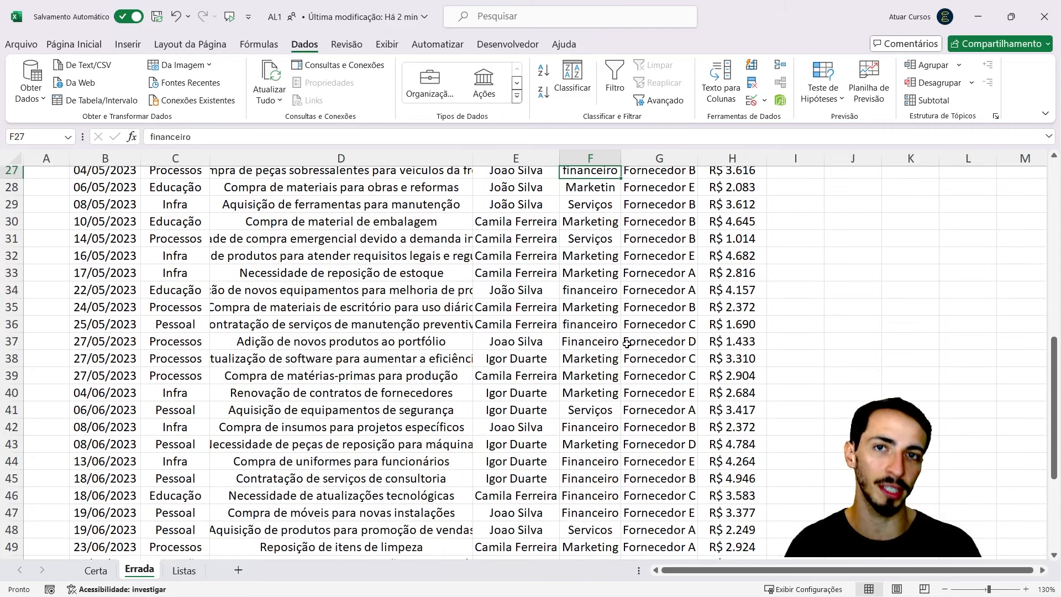
scroll(616, 341, up, 5)
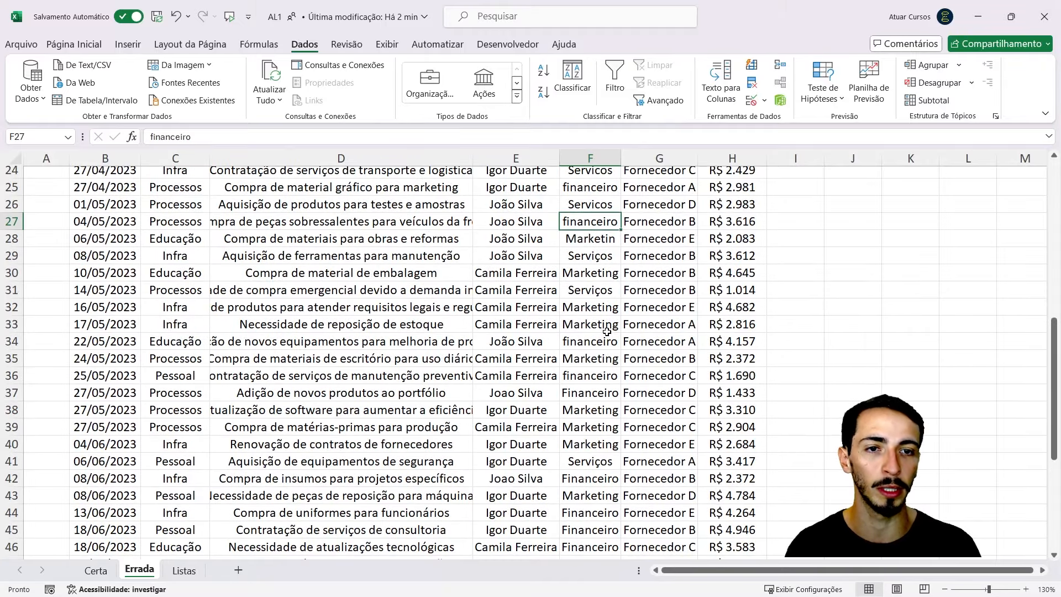
click(607, 326)
scroll(607, 326, up, 8)
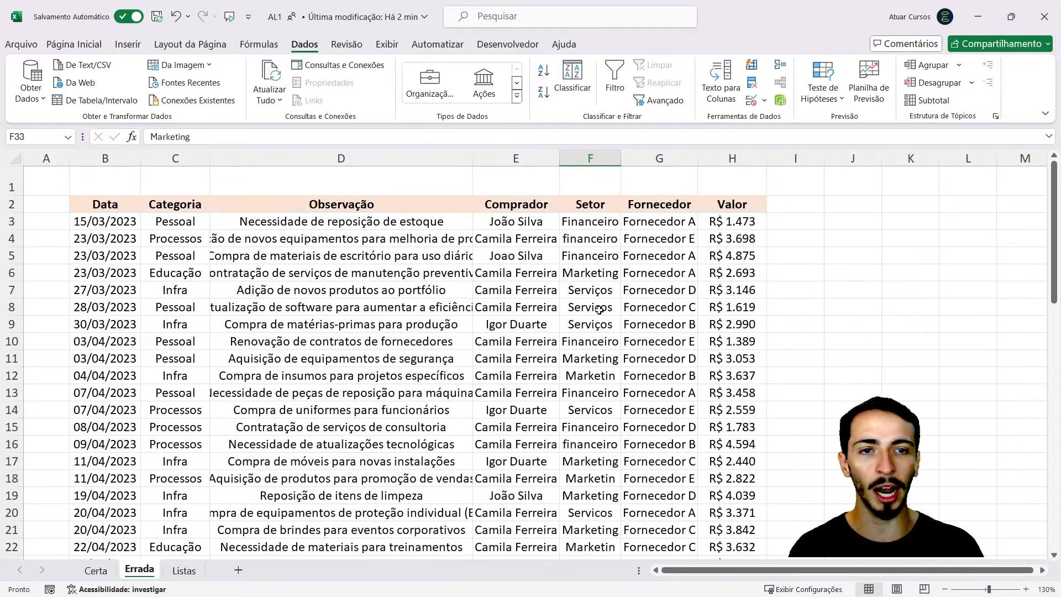
scroll(599, 310, down, 2)
scroll(590, 298, up, 1)
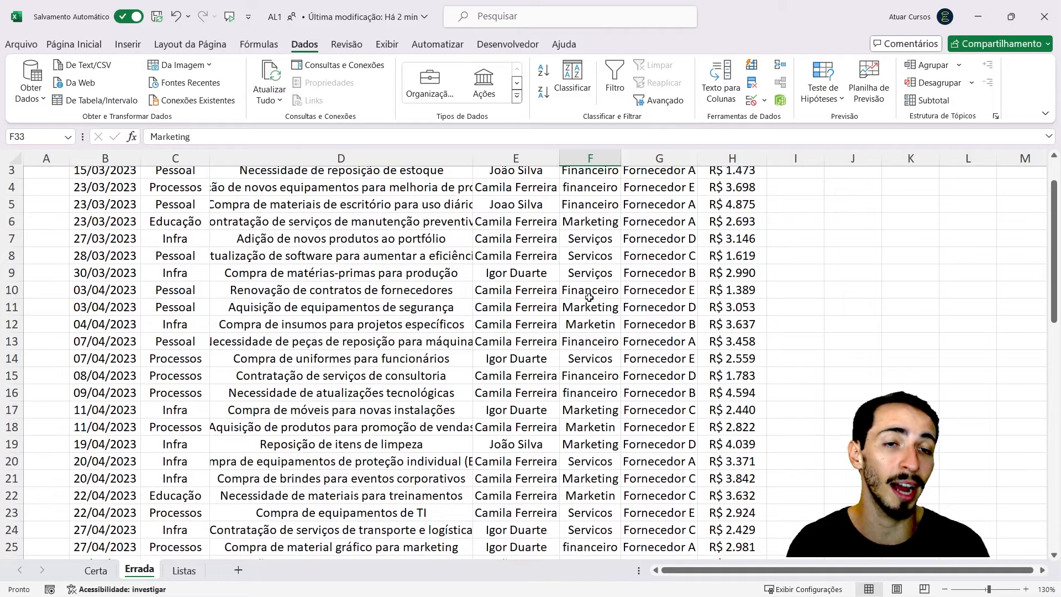
scroll(589, 298, up, 1)
drag(611, 219, 598, 516)
scroll(597, 398, down, 13)
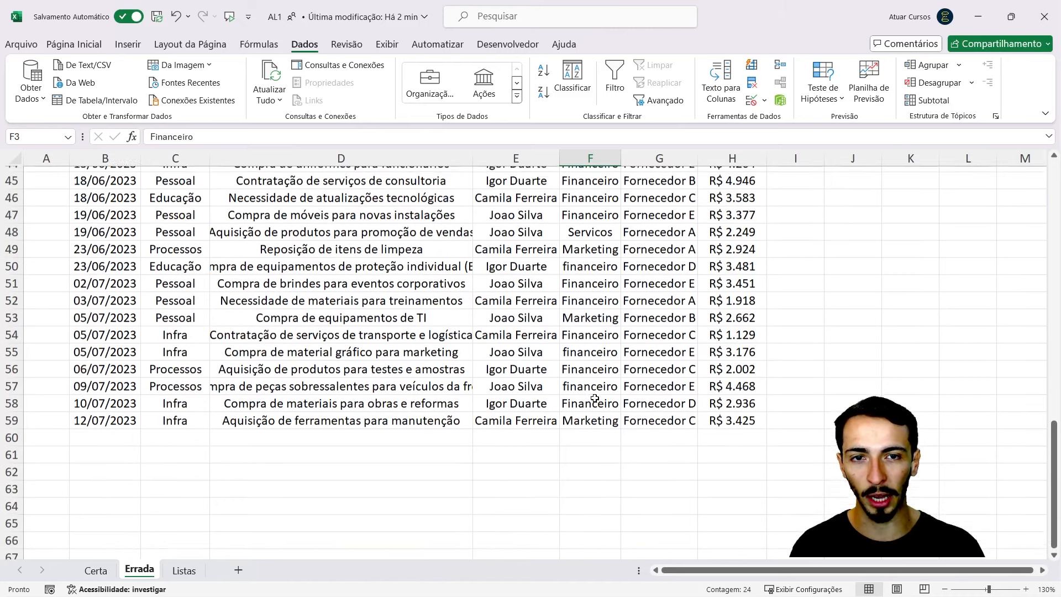
scroll(594, 398, down, 3)
Step: Compare the validated cells in Listas with the last Fornecedor entries and the empty rows below the table in Errada
click(184, 570)
click(153, 346)
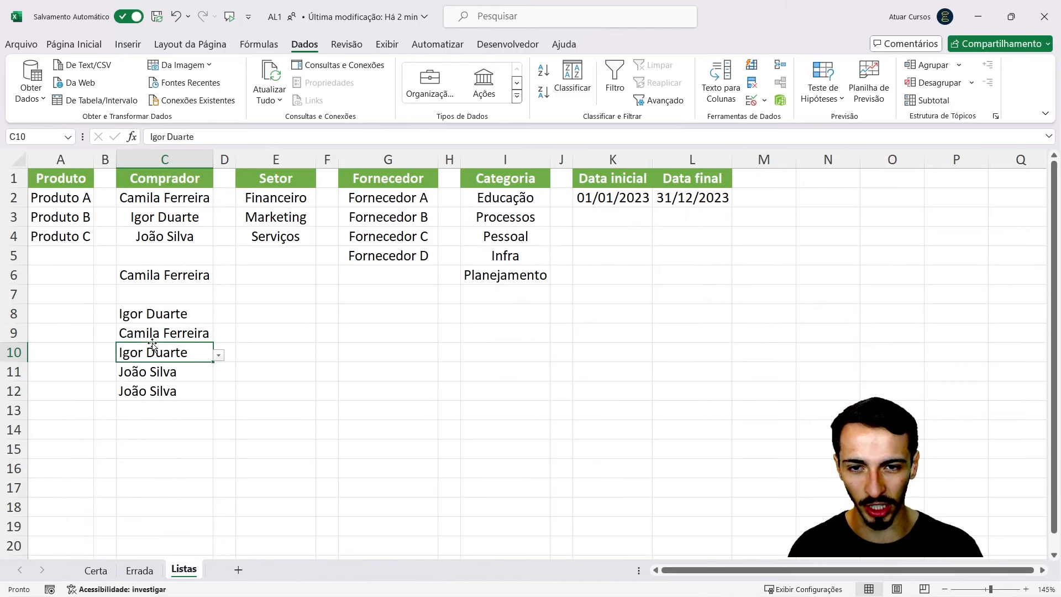
click(140, 570)
click(680, 347)
click(657, 262)
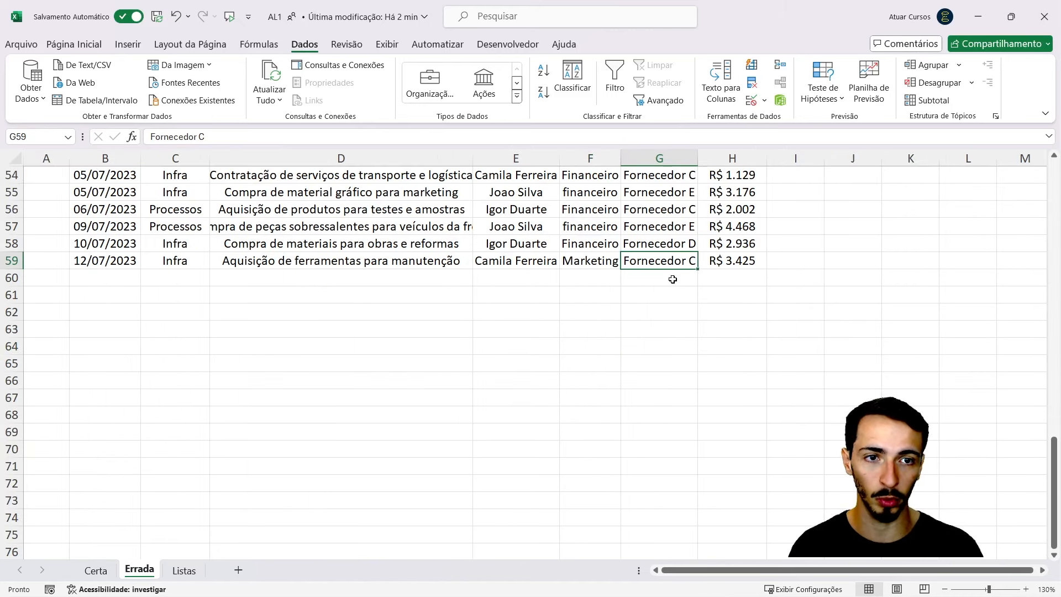
click(685, 279)
click(674, 297)
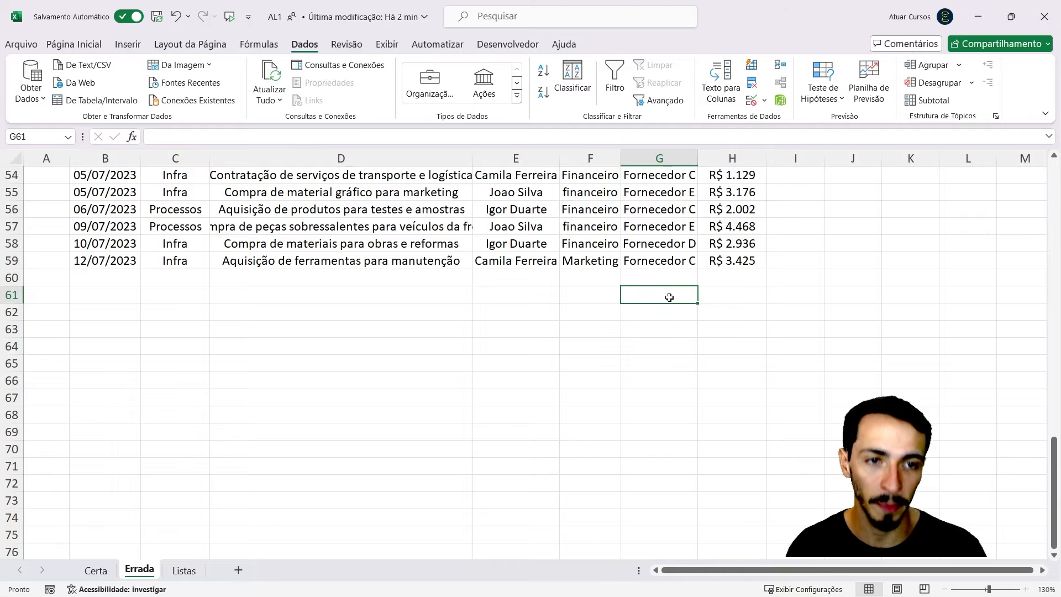
click(670, 310)
scroll(669, 309, up, 5)
scroll(665, 305, up, 8)
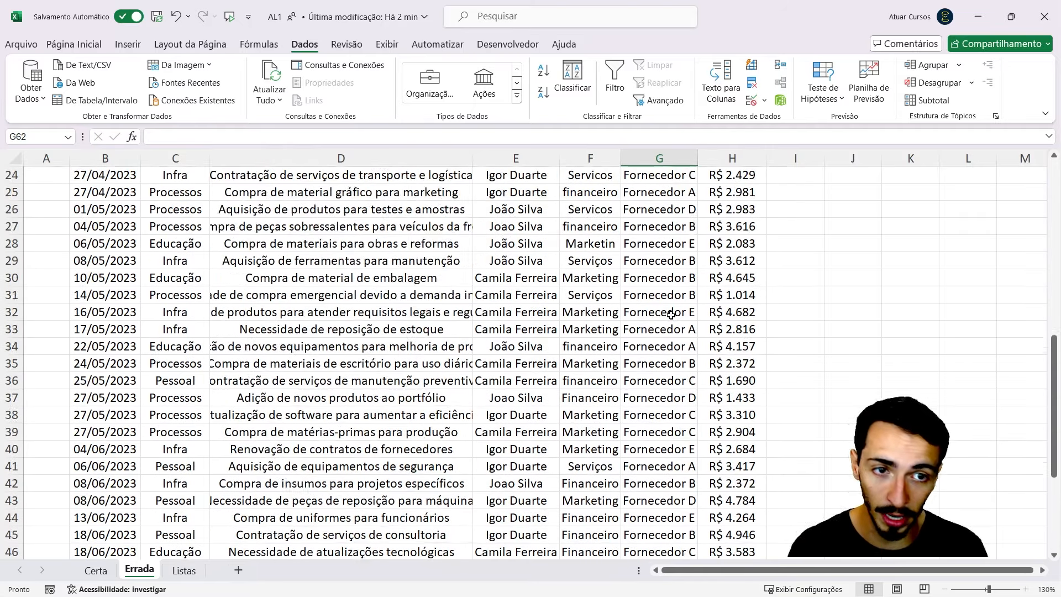
Step: Re-examine the Setor entries in the upper and middle rows of the Errada table
click(598, 326)
scroll(598, 326, up, 5)
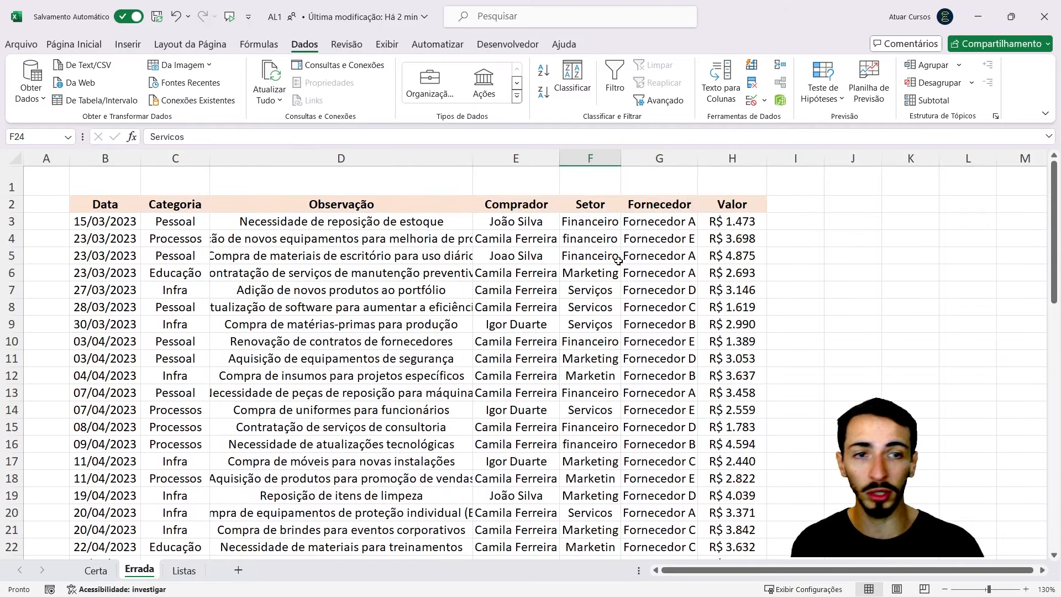
drag(618, 251, 611, 323)
click(612, 322)
scroll(612, 323, down, 6)
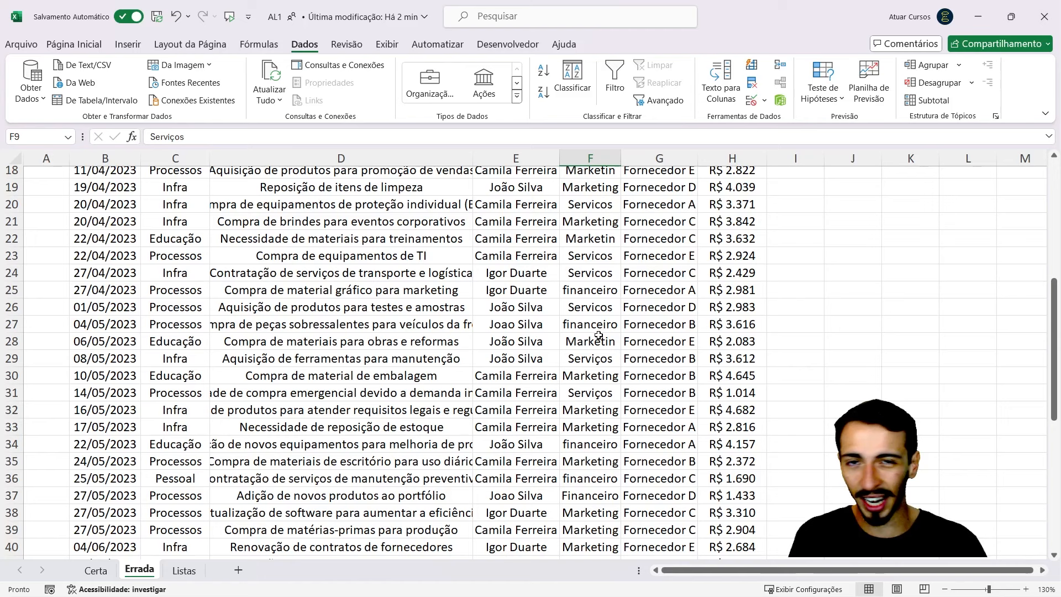
scroll(594, 330, down, 1)
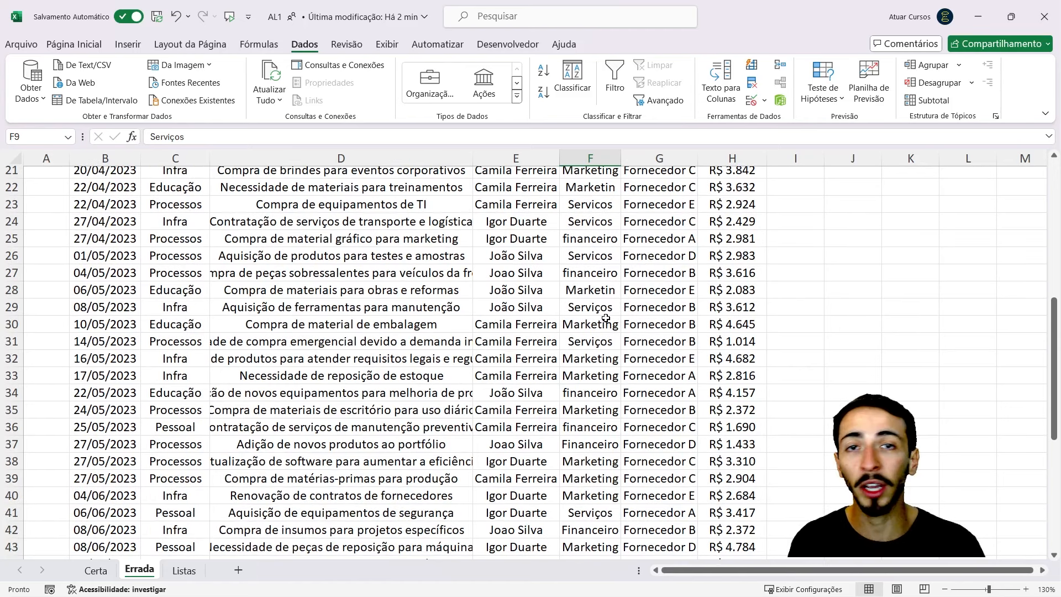
scroll(605, 319, up, 7)
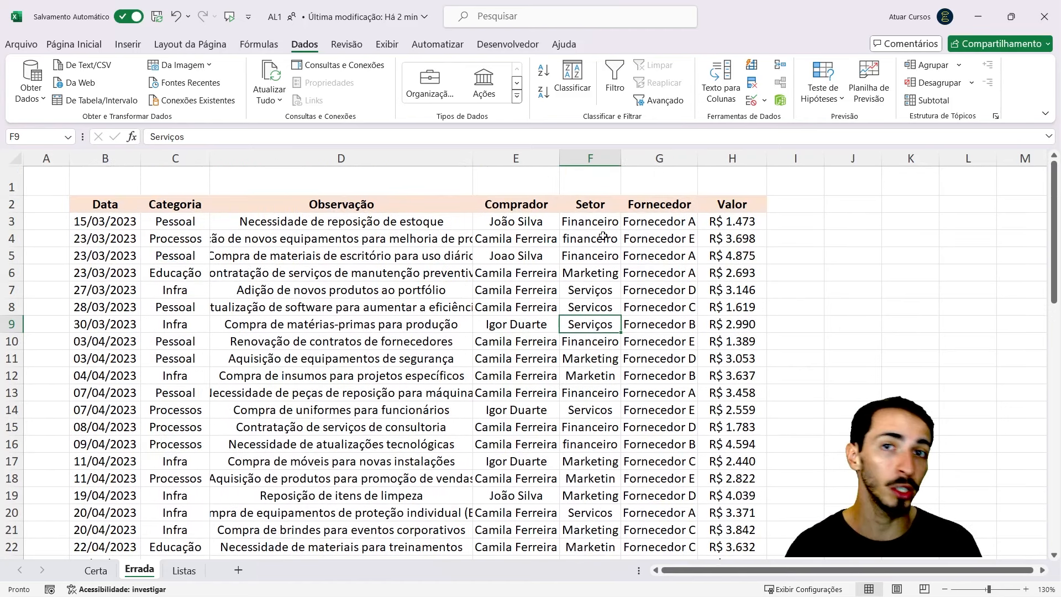
Step: Select the Setor entries F3 to F59 in Errada and look over the whole selected range
click(599, 219)
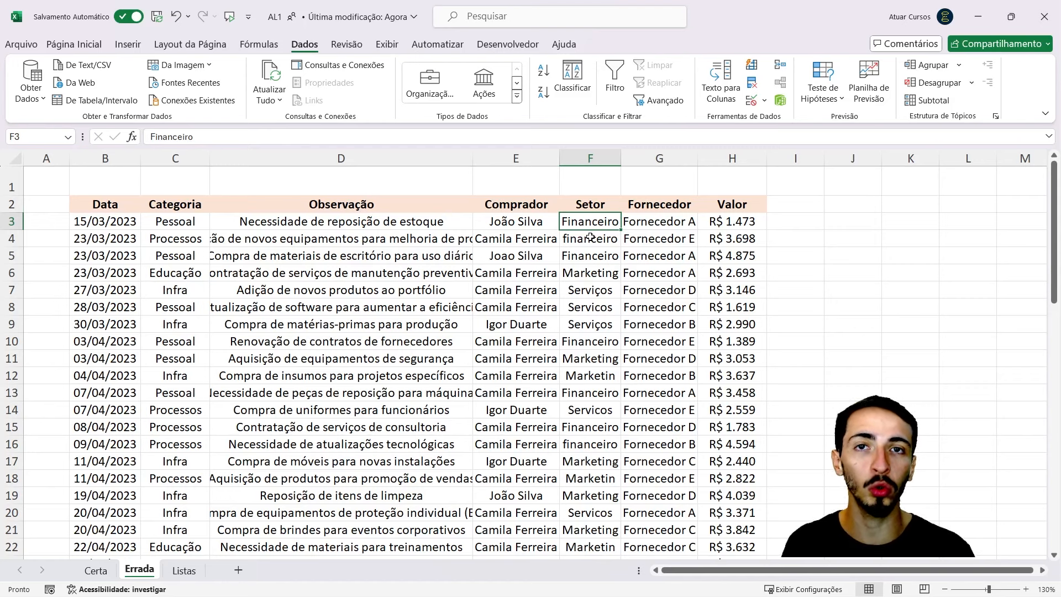
key(ctrl+shift+Down)
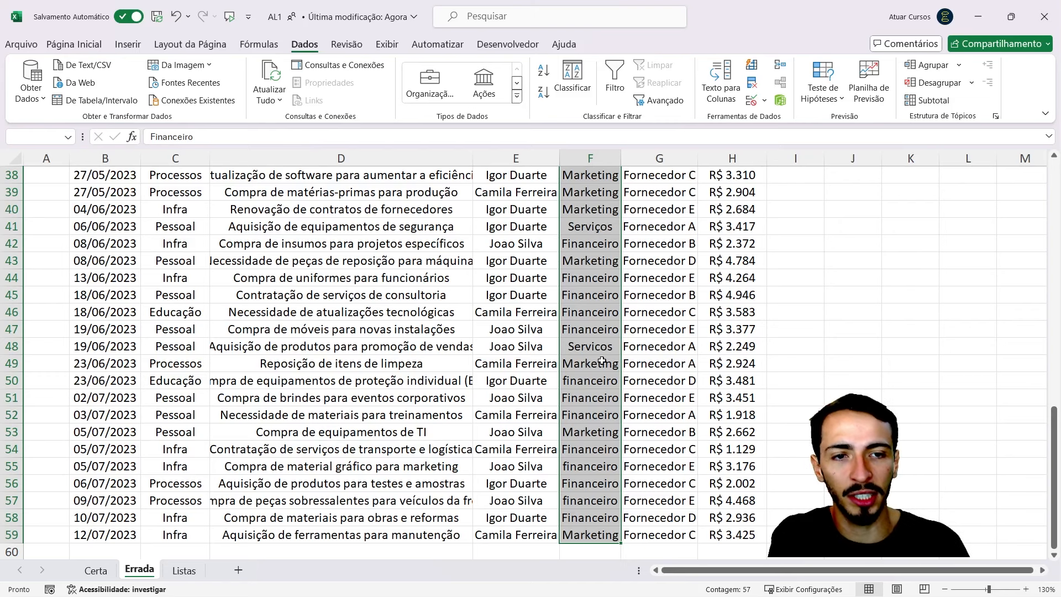
scroll(599, 249, up, 8)
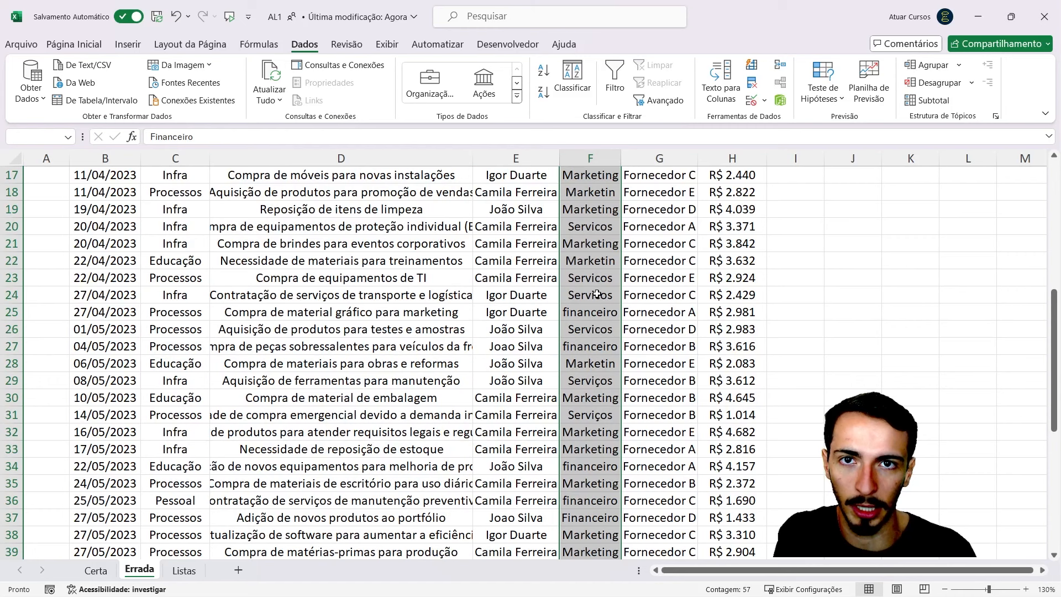
scroll(597, 293, up, 5)
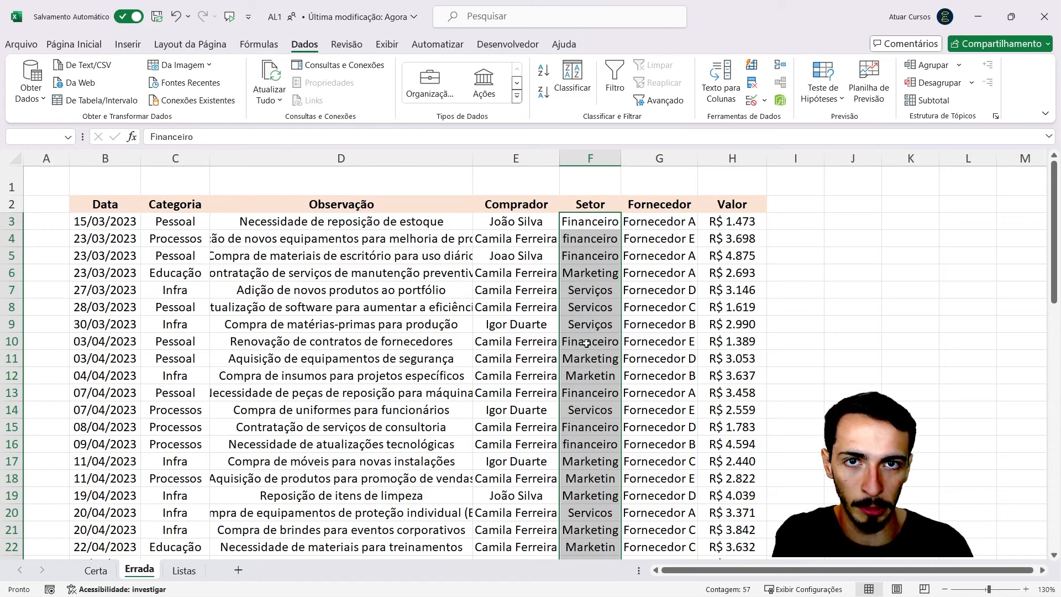
scroll(586, 343, down, 13)
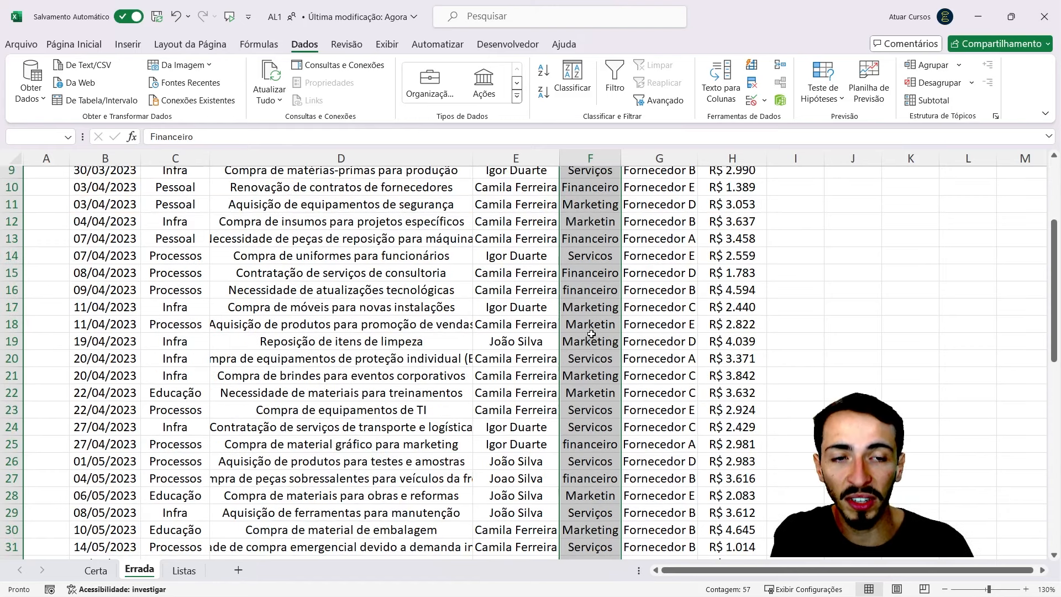
scroll(591, 334, down, 2)
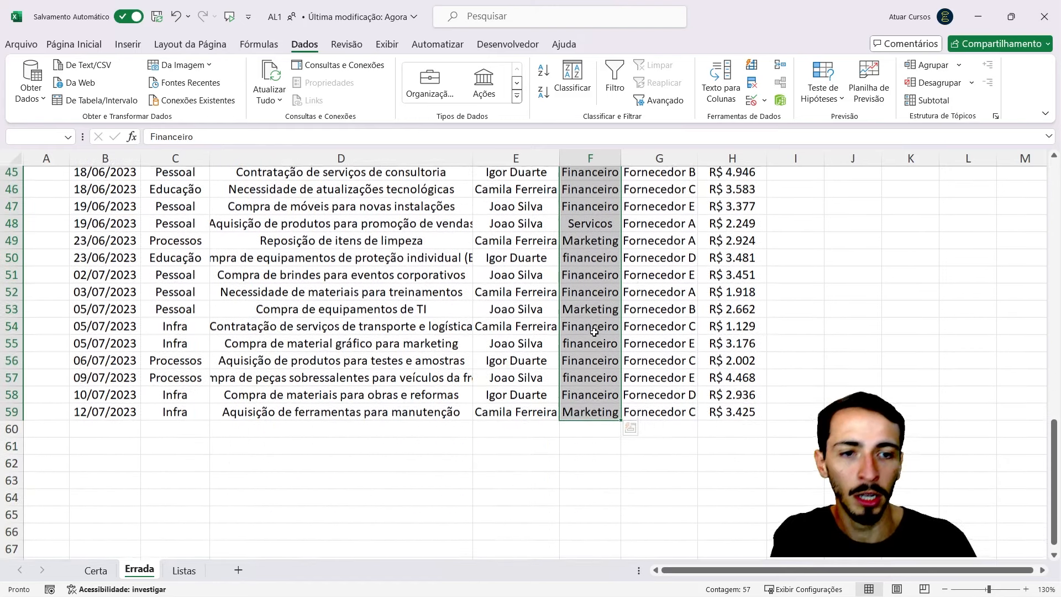
scroll(594, 334, up, 6)
scroll(596, 332, up, 3)
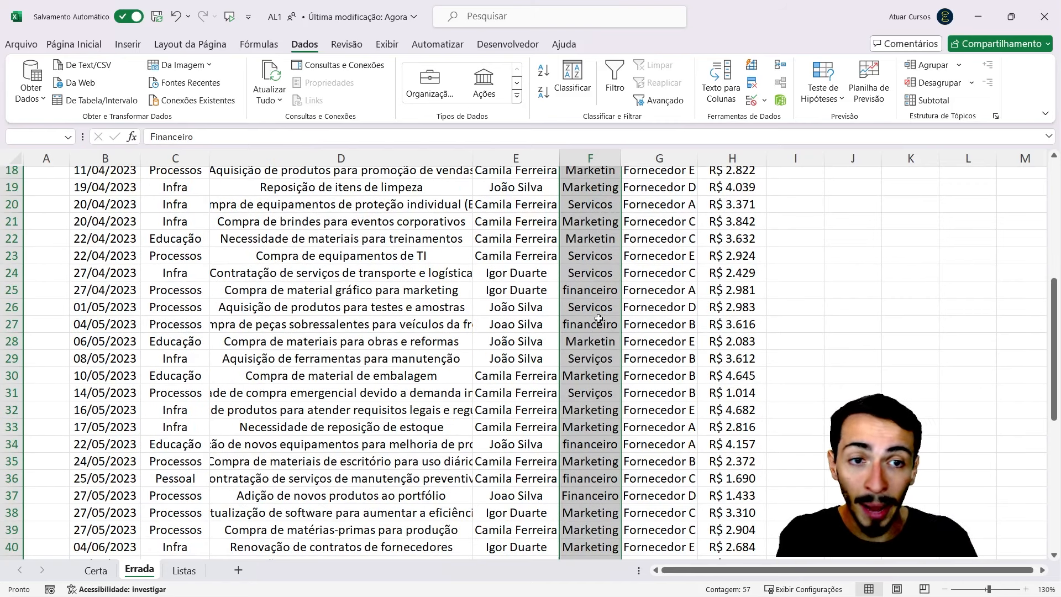
scroll(601, 316, up, 5)
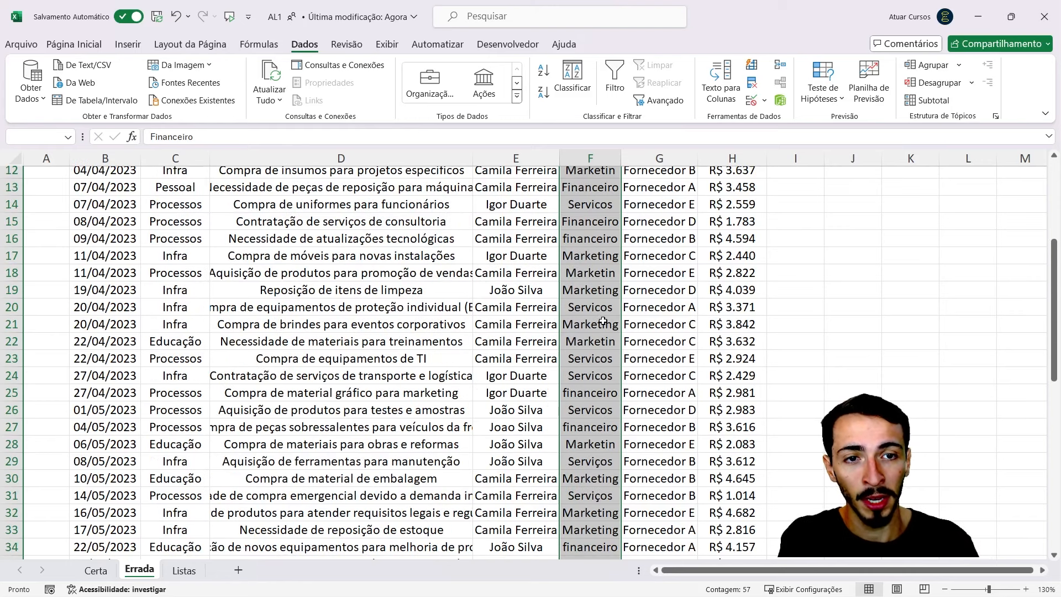
scroll(596, 245, up, 1)
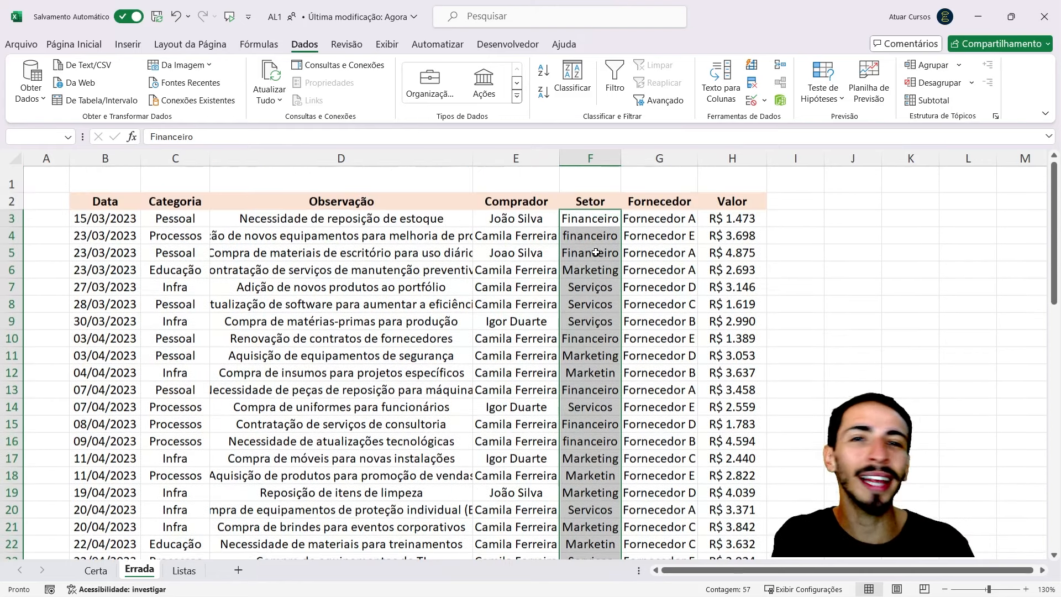
scroll(597, 288, down, 4)
scroll(599, 307, down, 1)
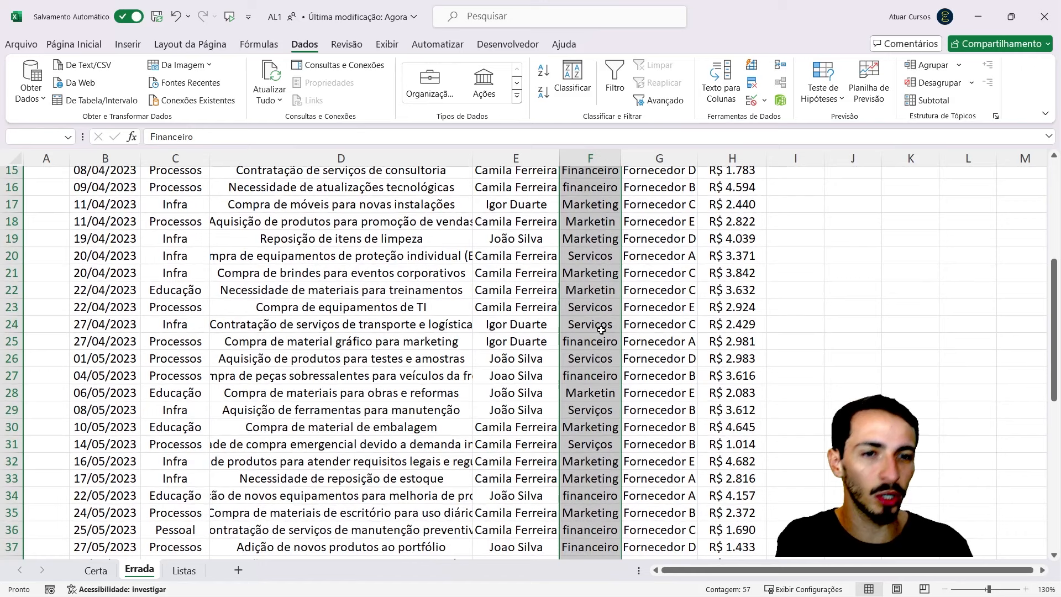
scroll(595, 337, down, 2)
scroll(593, 339, down, 3)
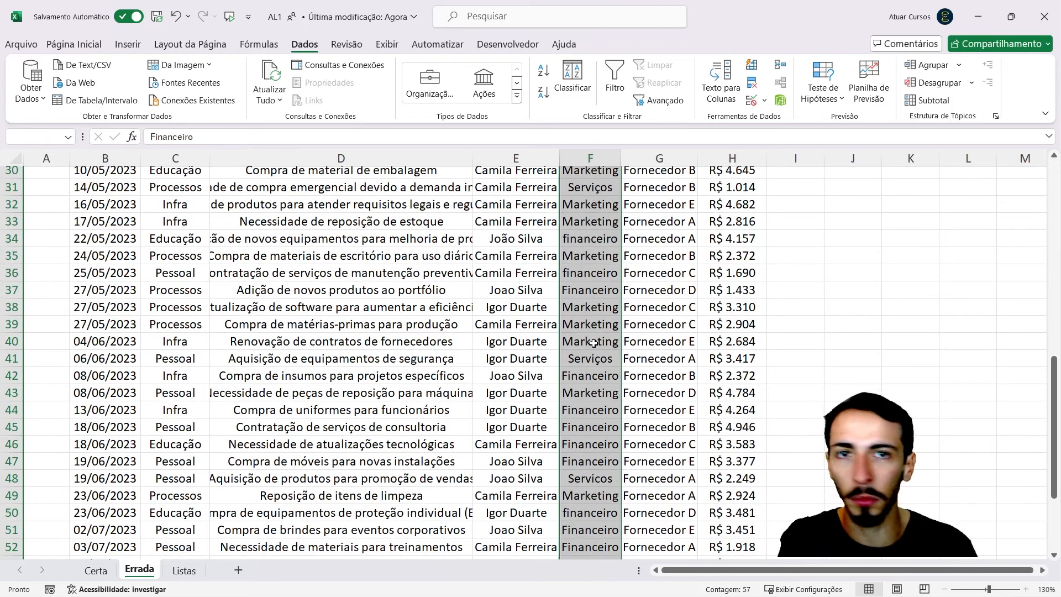
scroll(593, 343, up, 4)
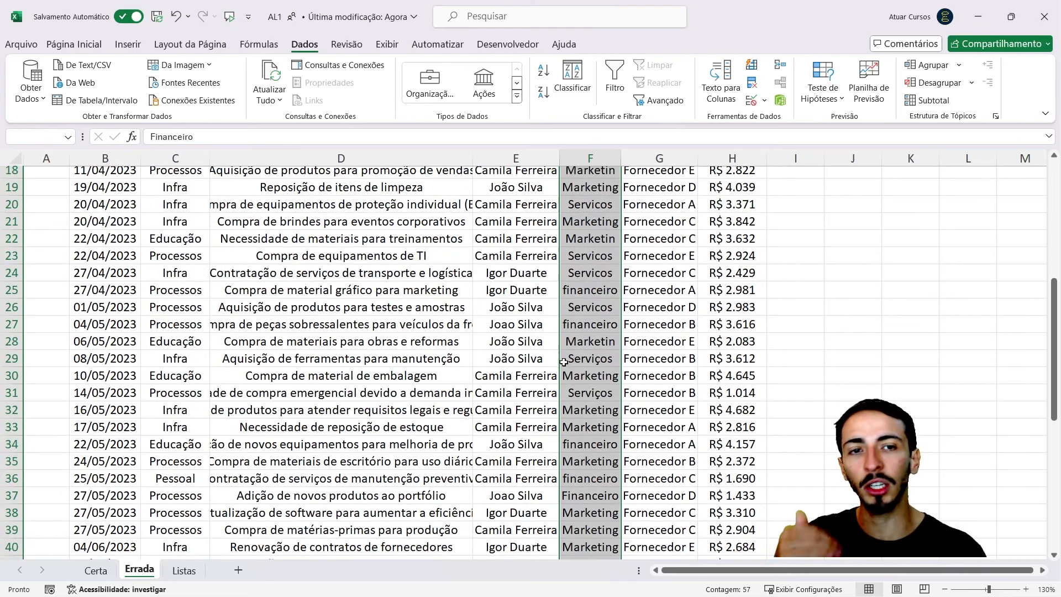
scroll(564, 362, up, 6)
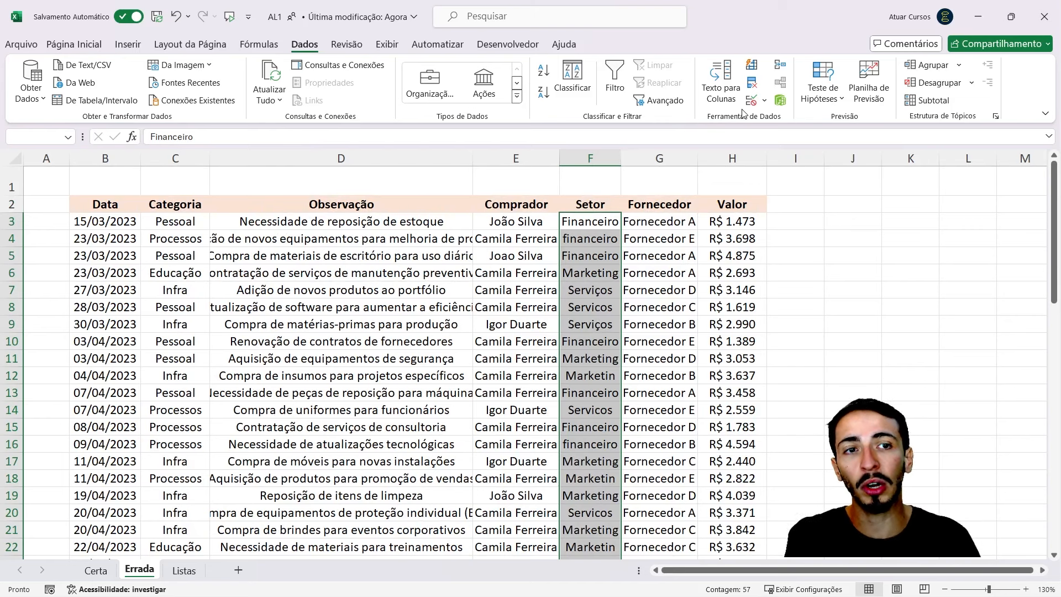
Step: Apply list validation to the selected Setor cells using =Listas!$E$2:$E$4 as the source, keeping the in-cell dropdown enabled
click(751, 100)
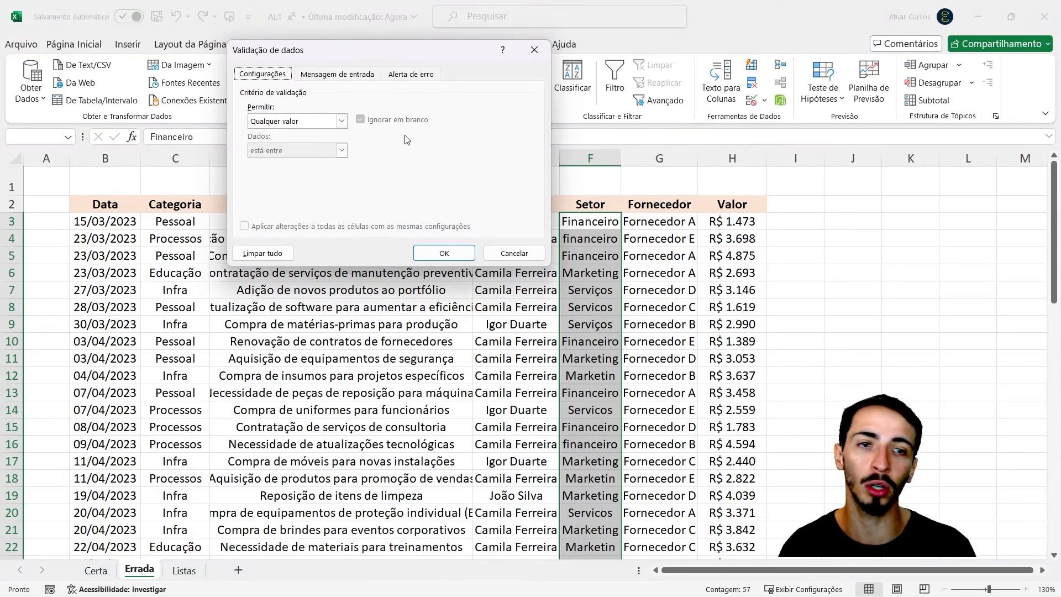
click(327, 122)
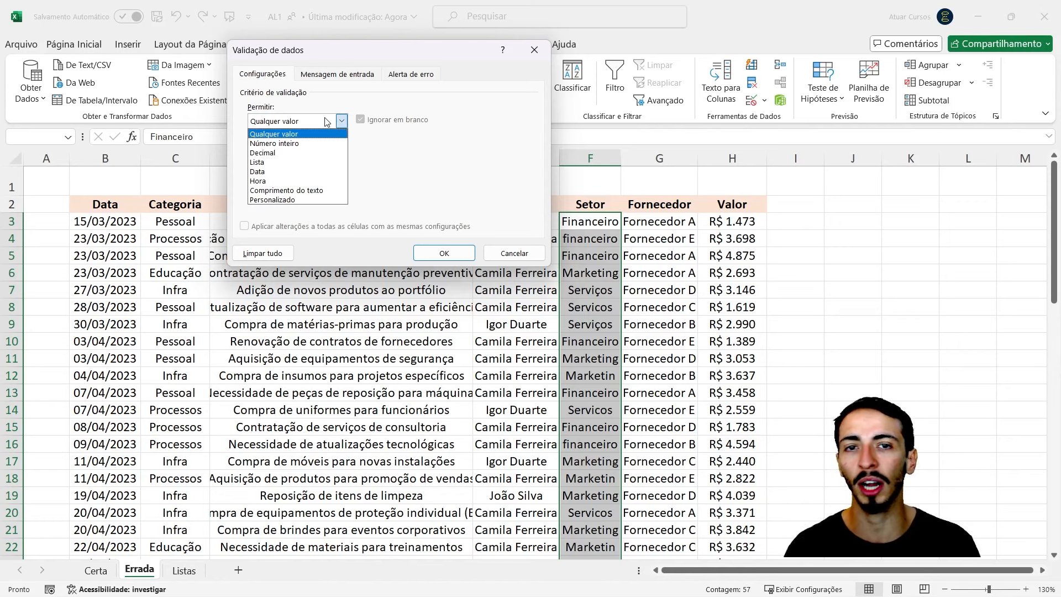
click(303, 162)
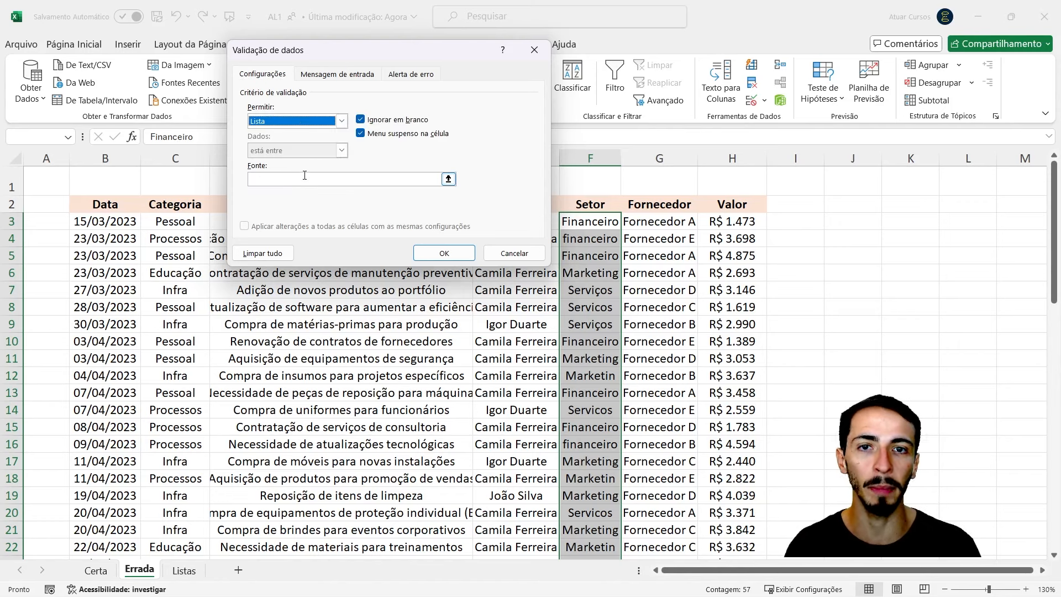
click(277, 183)
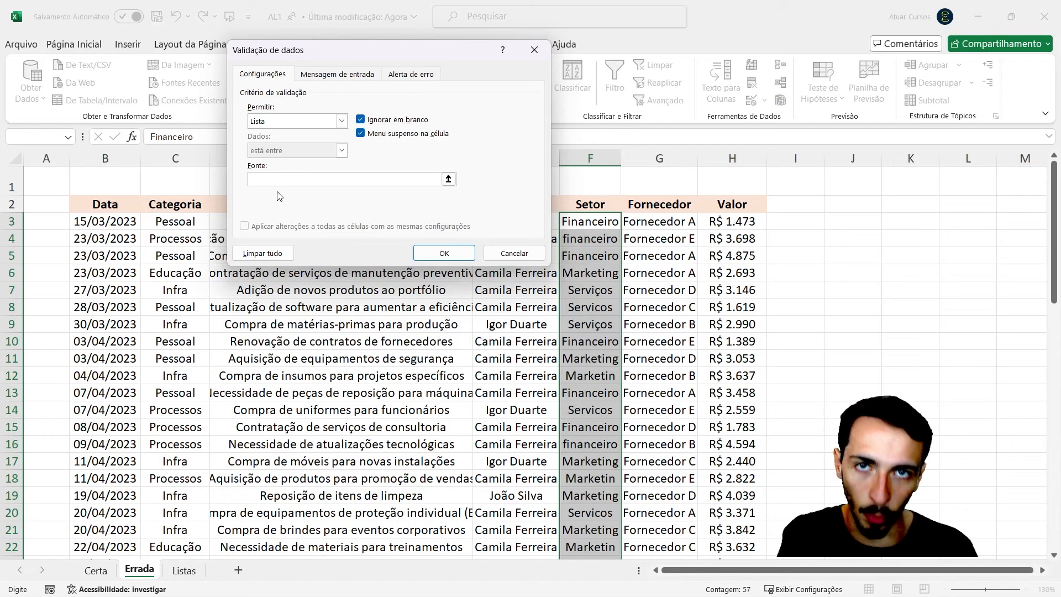
click(184, 570)
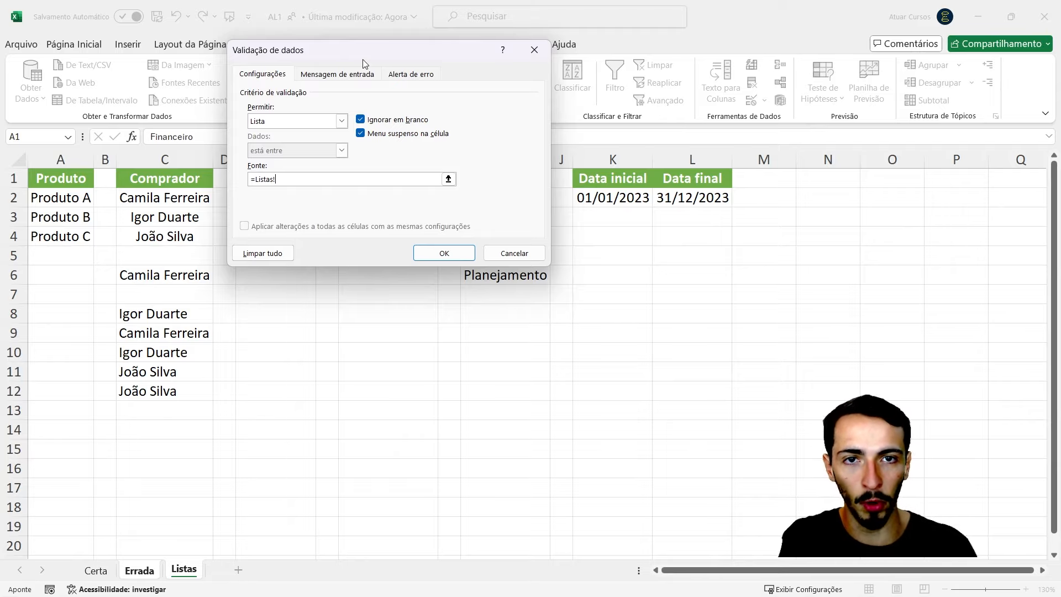
drag(365, 50, 858, 182)
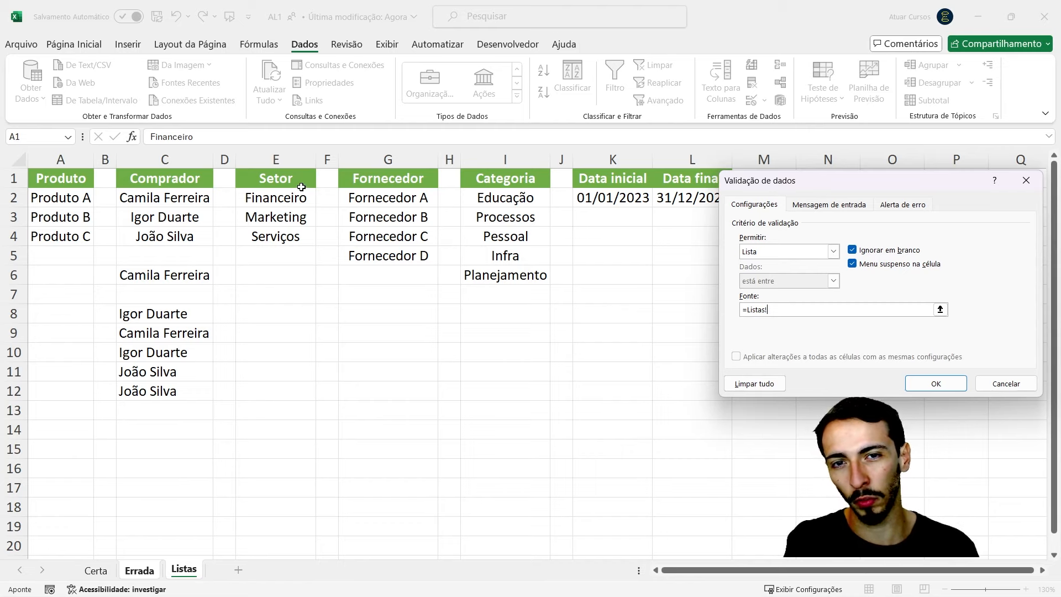
drag(301, 197, 293, 234)
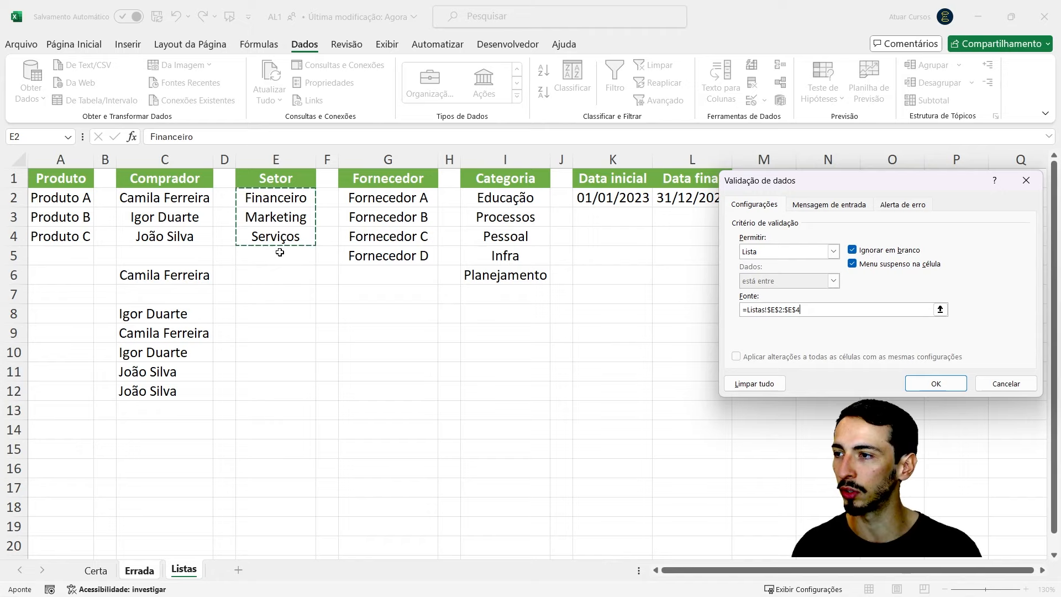
click(935, 384)
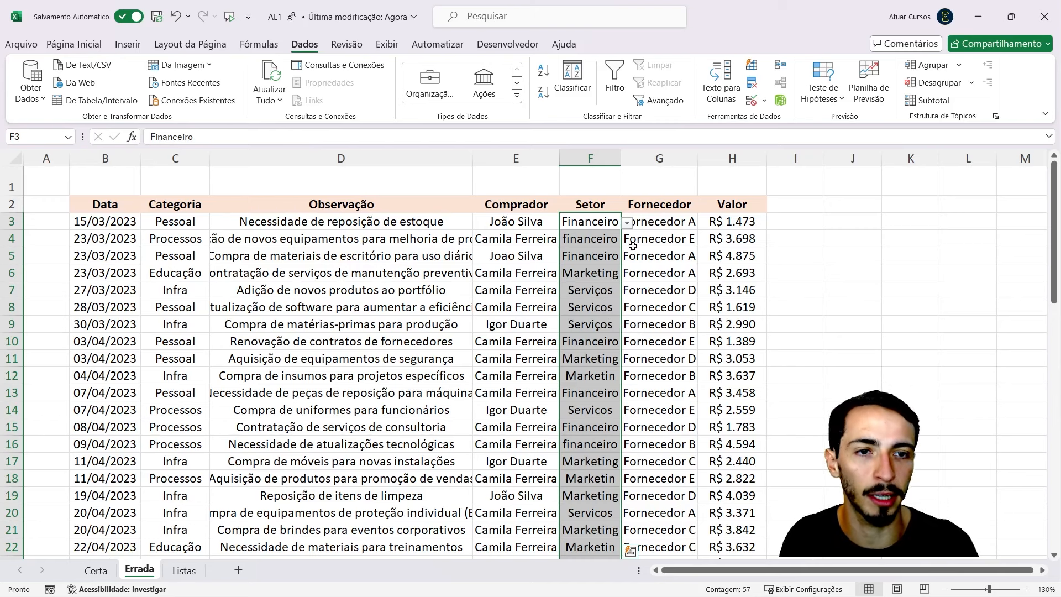
Step: Circle the invalid data on the Errada sheet to flag Setor entries that break the list validation
click(606, 312)
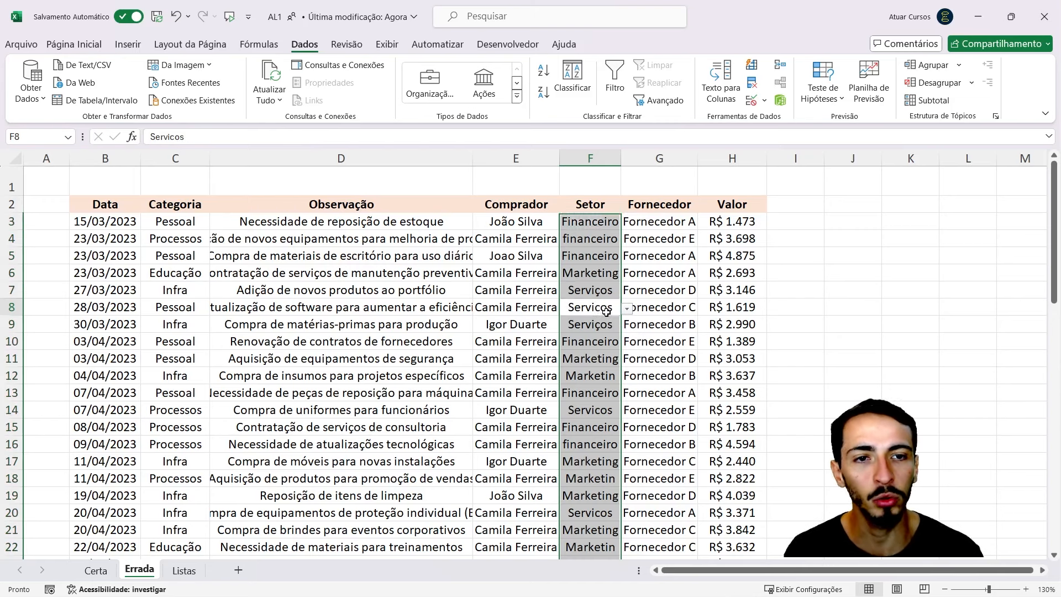
click(605, 380)
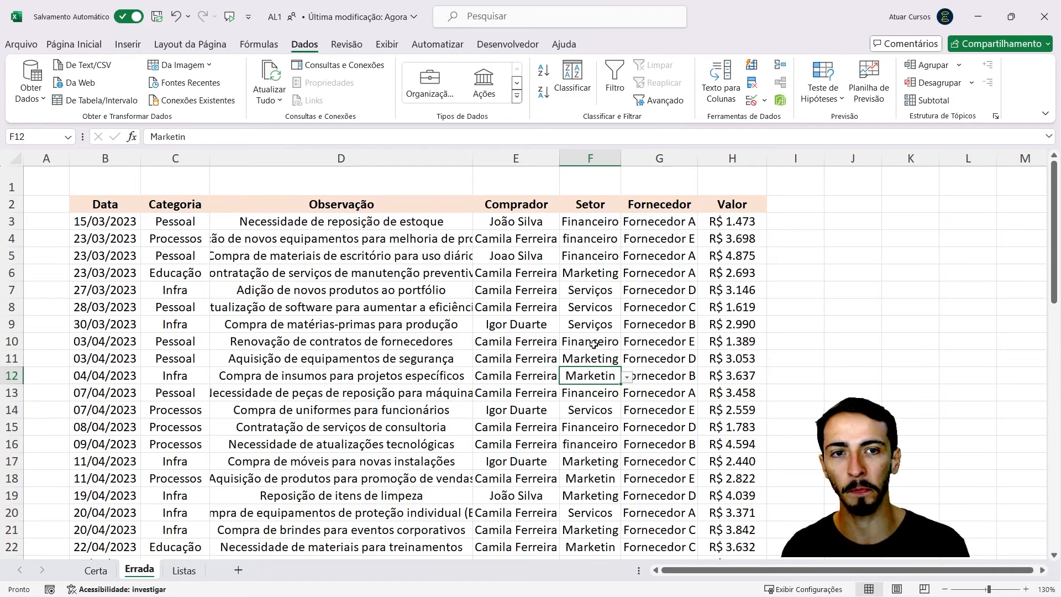
click(595, 226)
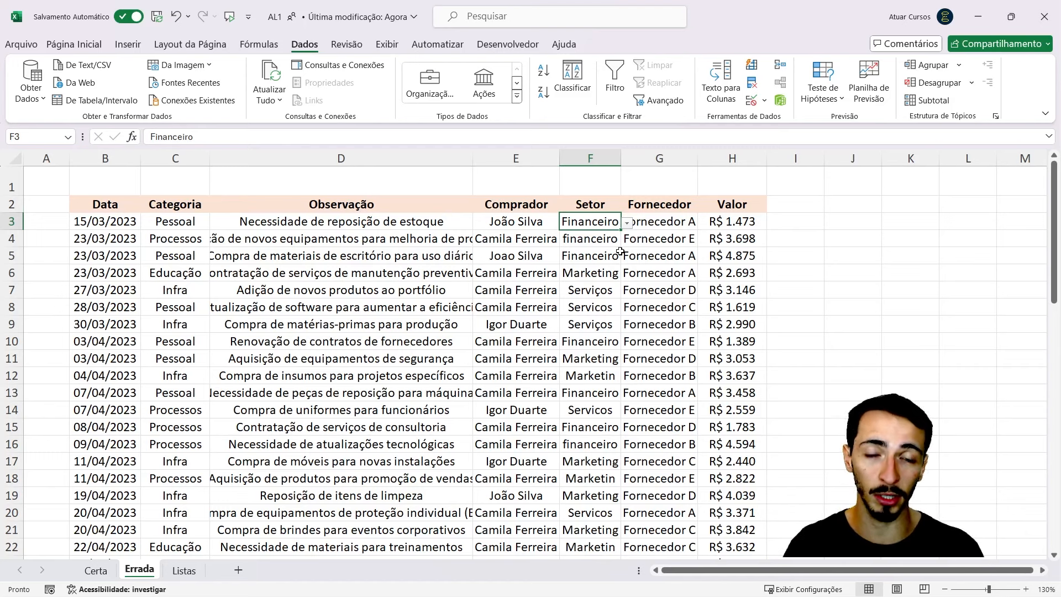
click(767, 102)
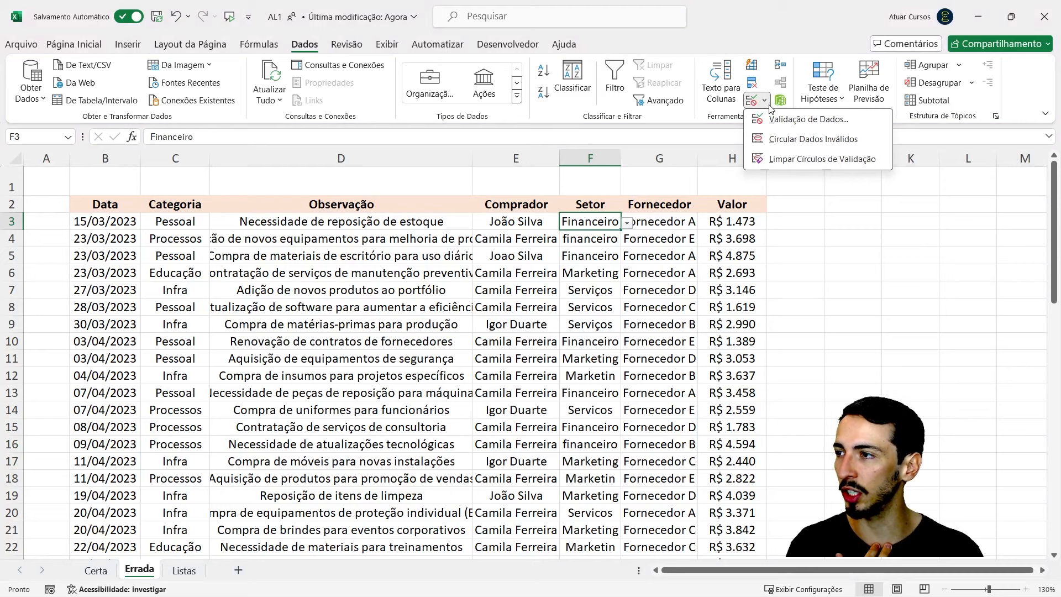
click(780, 144)
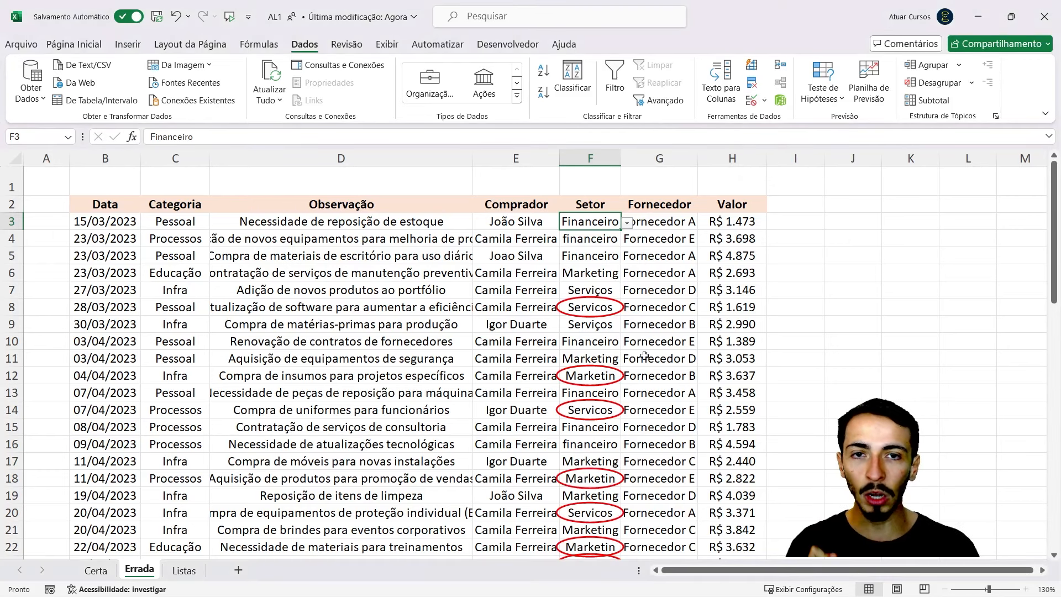
Step: Examine which Setor entries are circled as invalid throughout the Errada table, from its first rows to its last
scroll(635, 371, down, 1)
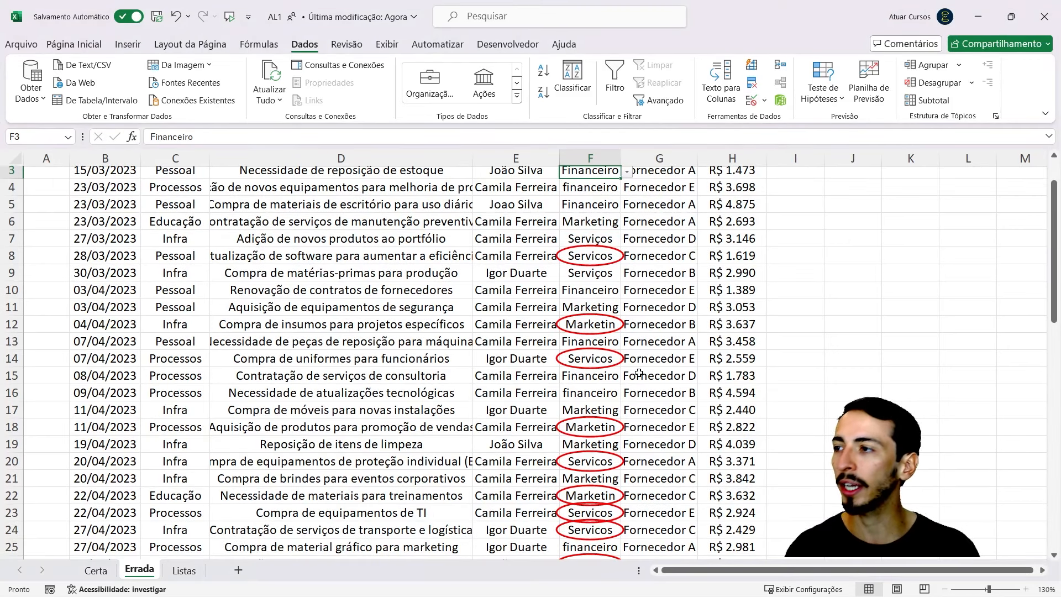
scroll(636, 371, up, 1)
scroll(640, 373, down, 1)
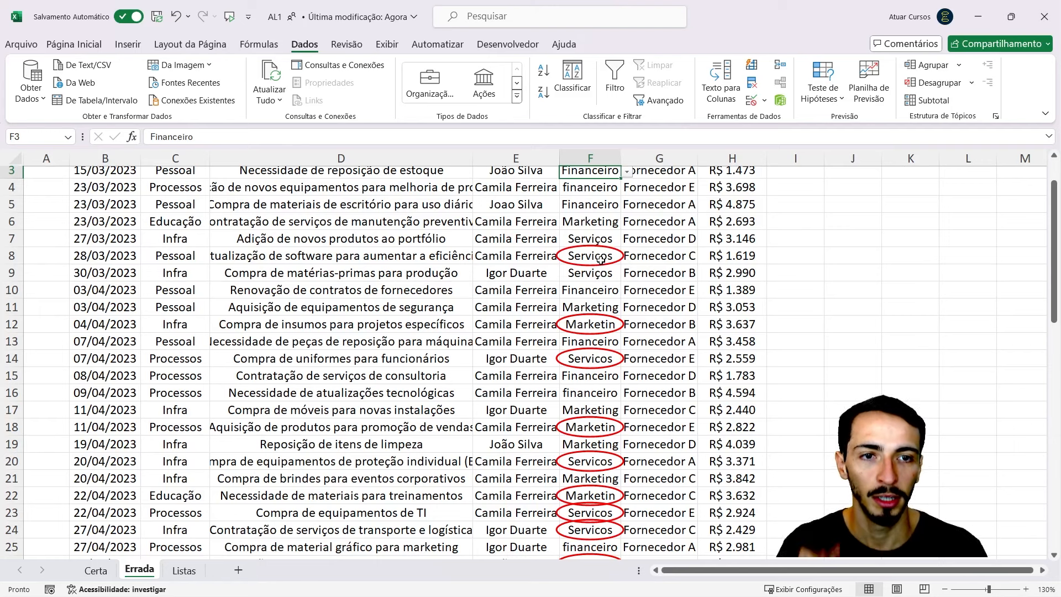
scroll(606, 375, down, 3)
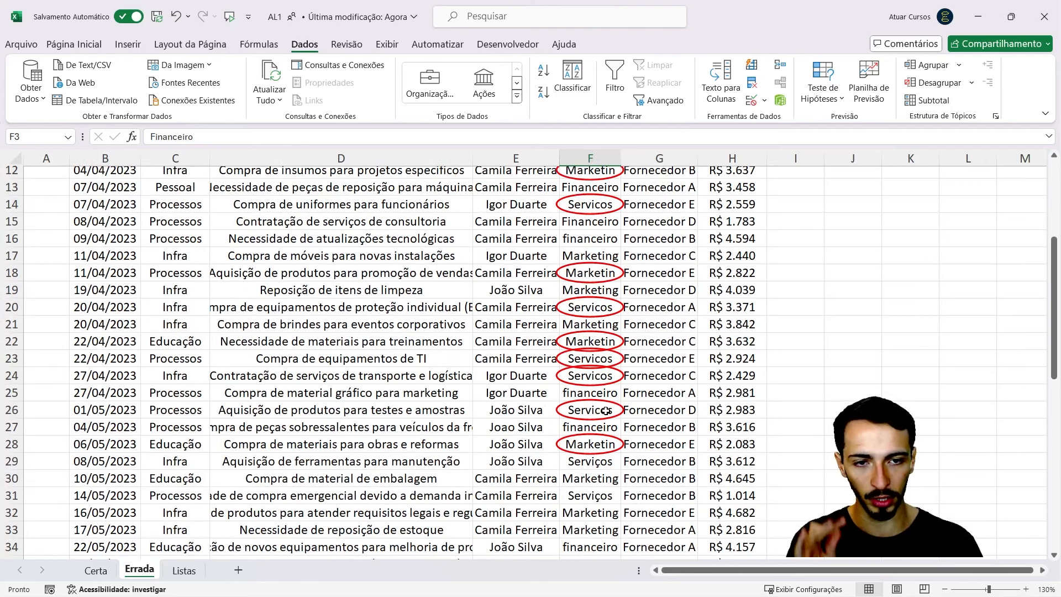
scroll(606, 411, down, 9)
scroll(595, 413, up, 4)
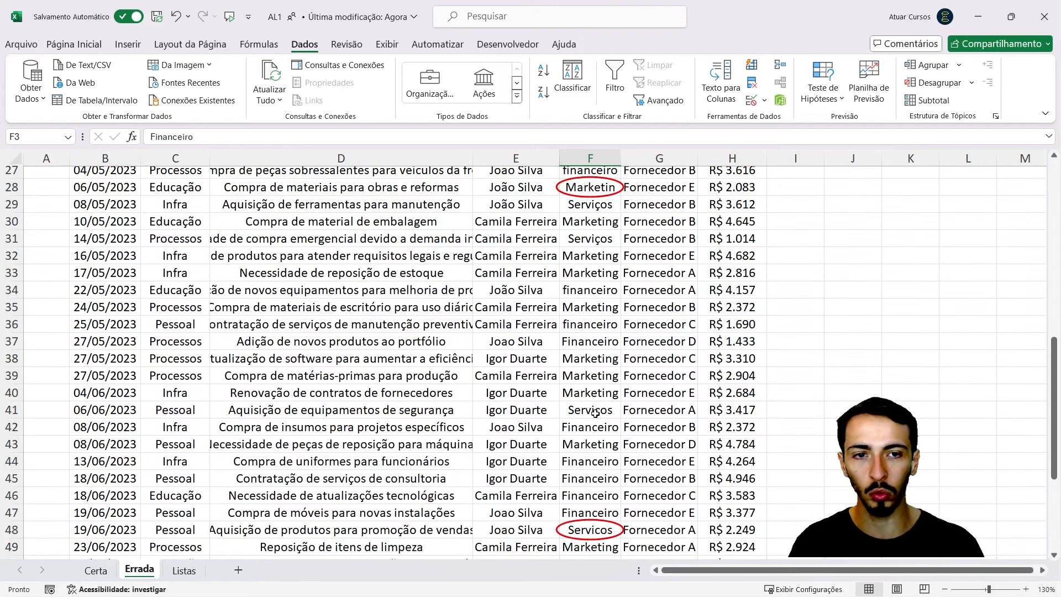
scroll(595, 412, up, 6)
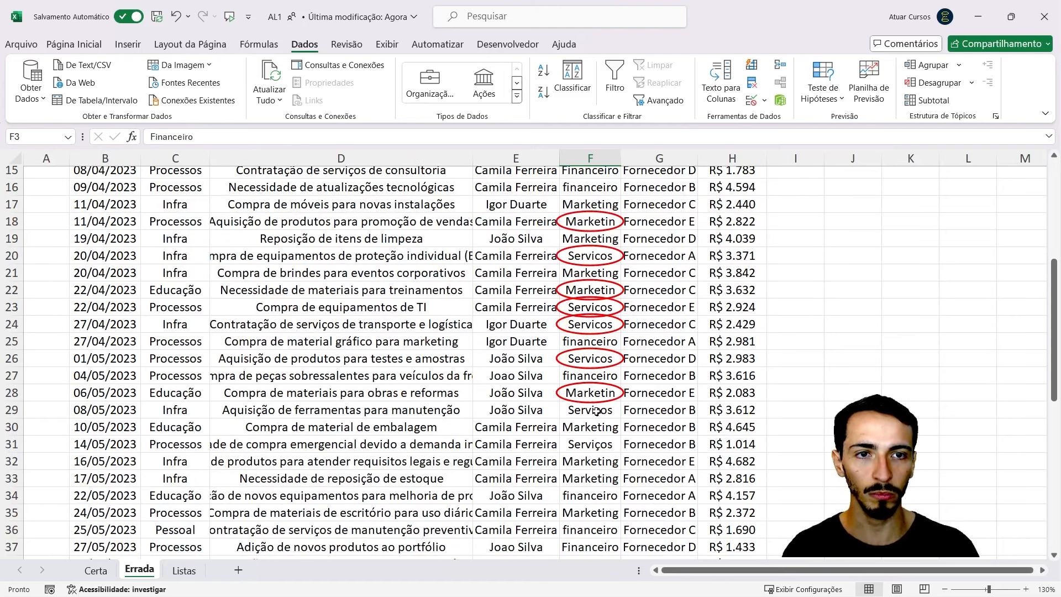
scroll(596, 412, up, 3)
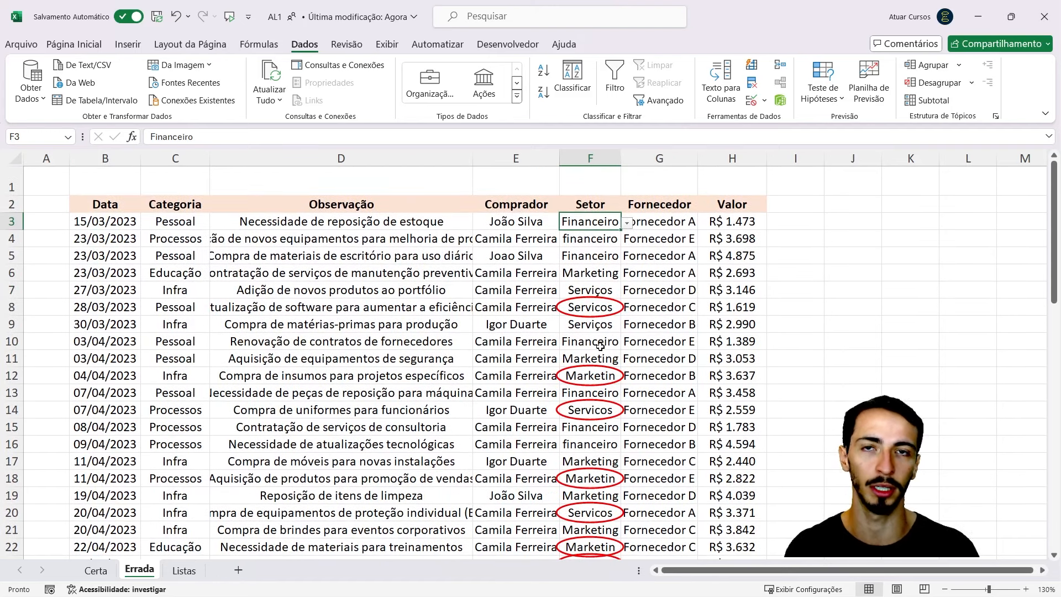
scroll(600, 286, down, 8)
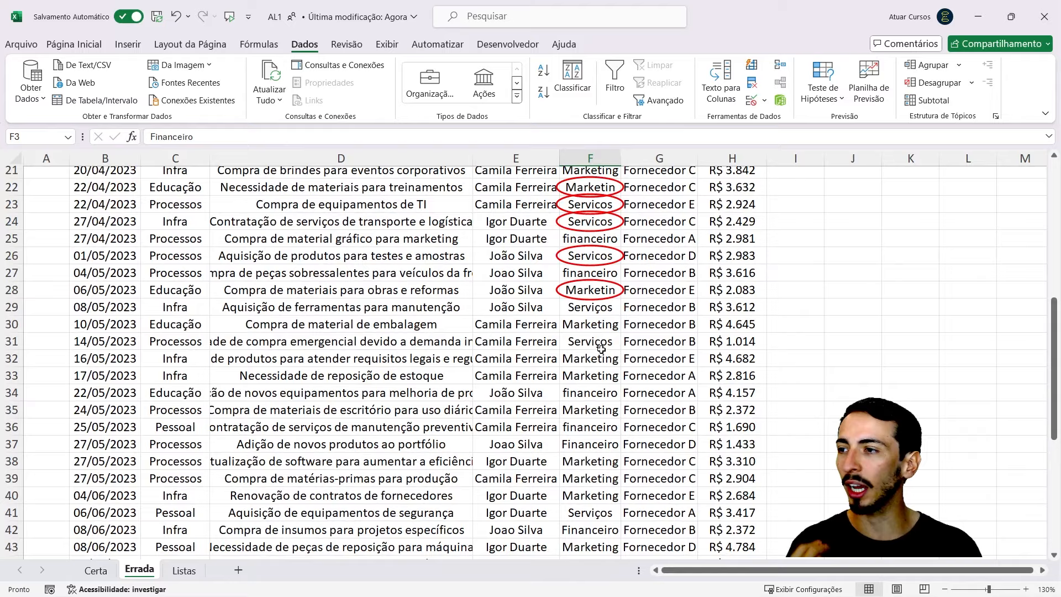
scroll(601, 346, down, 5)
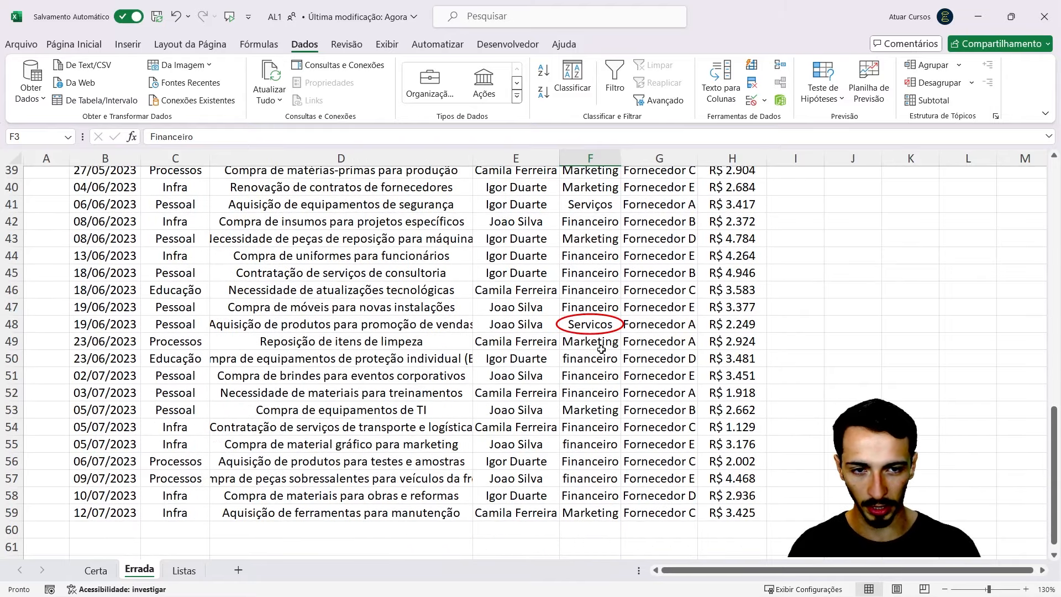
scroll(597, 360, up, 13)
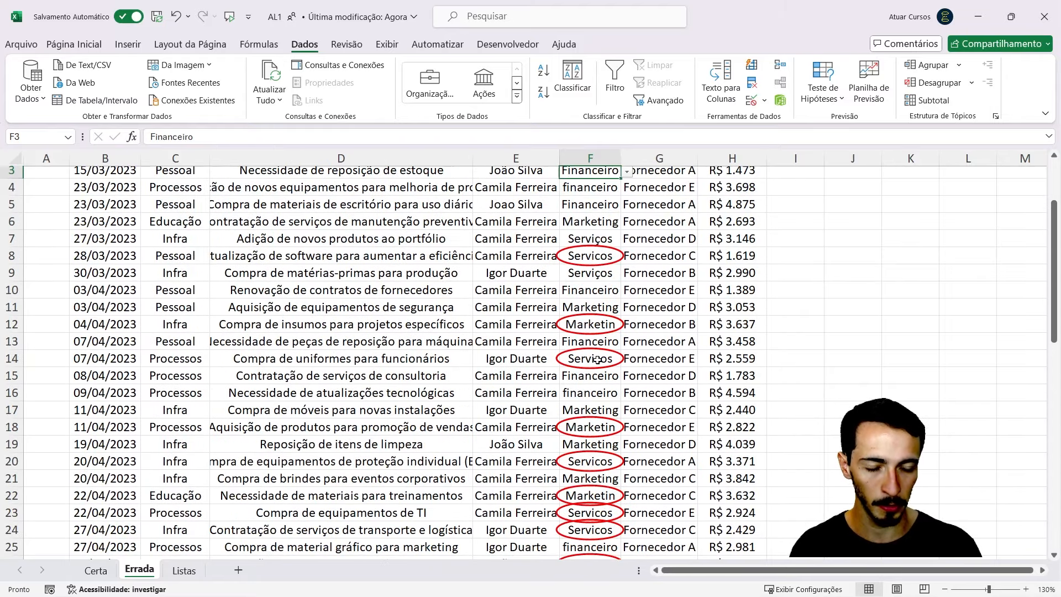
Step: Correct the Setor entry in F8 by choosing Serviços from its validation list
click(598, 257)
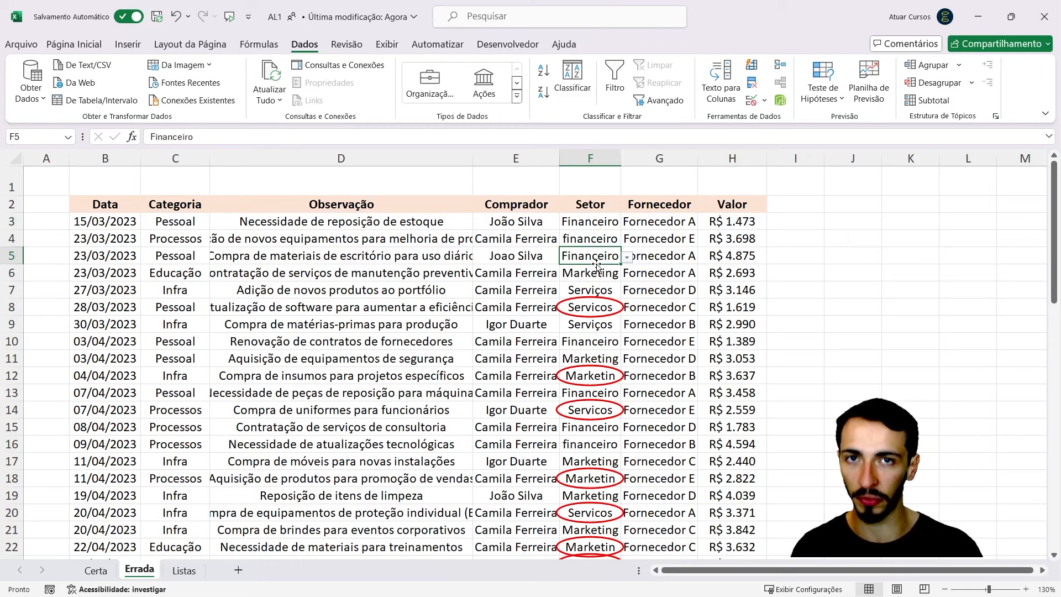
click(611, 310)
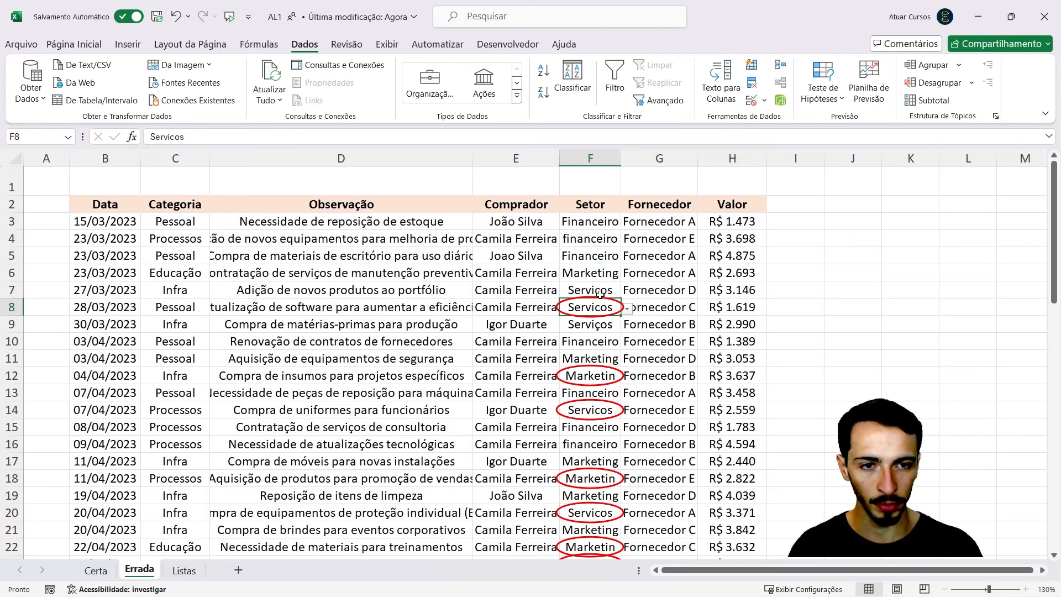
click(625, 314)
click(615, 310)
click(628, 310)
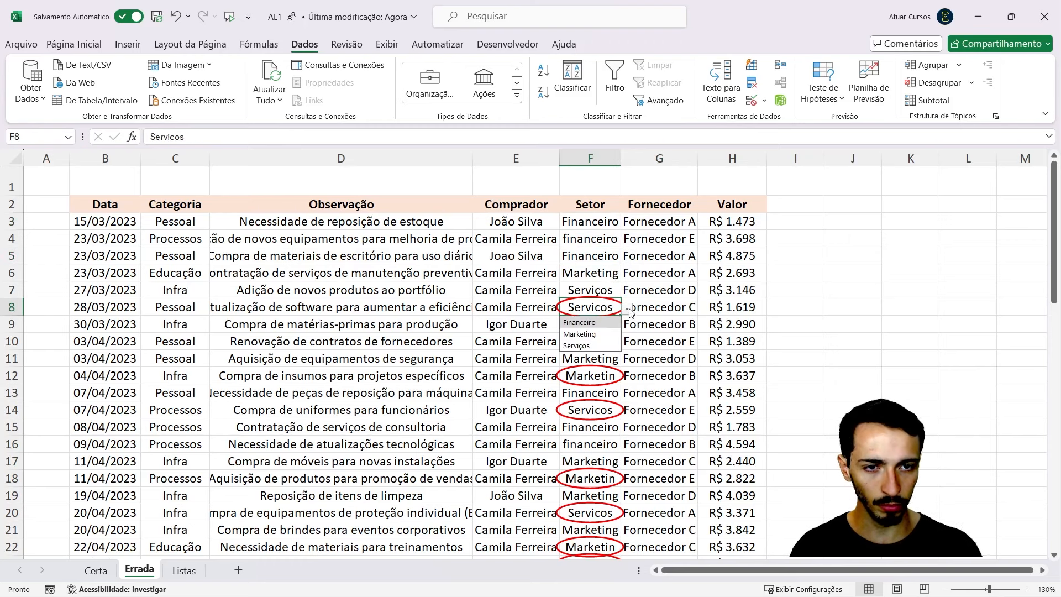
click(616, 344)
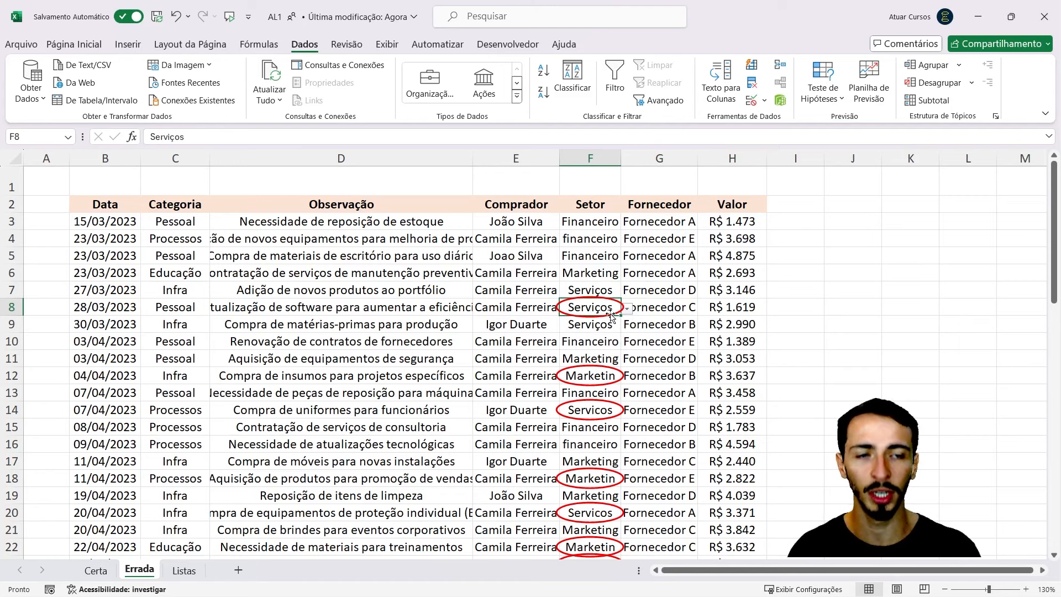
Step: Clear the validation circles and circle the invalid data again to recheck the Setor column
click(765, 103)
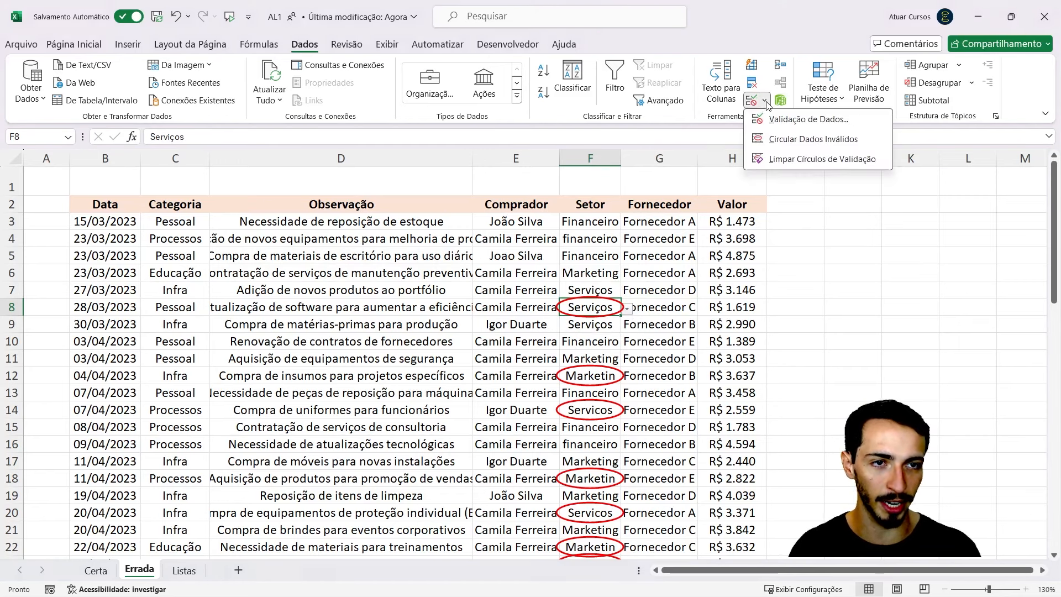
click(762, 160)
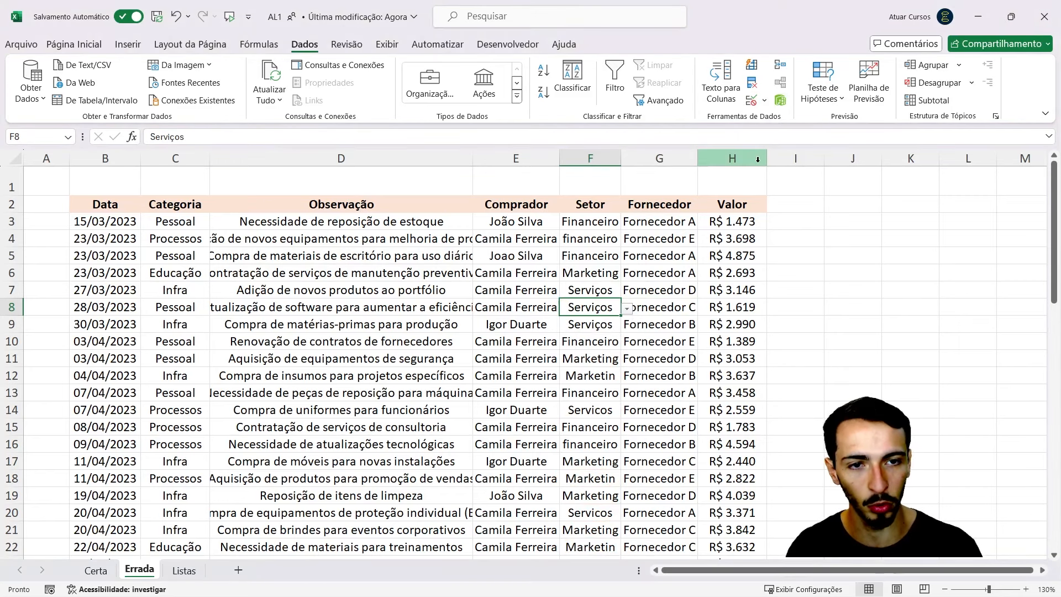
click(768, 101)
click(788, 140)
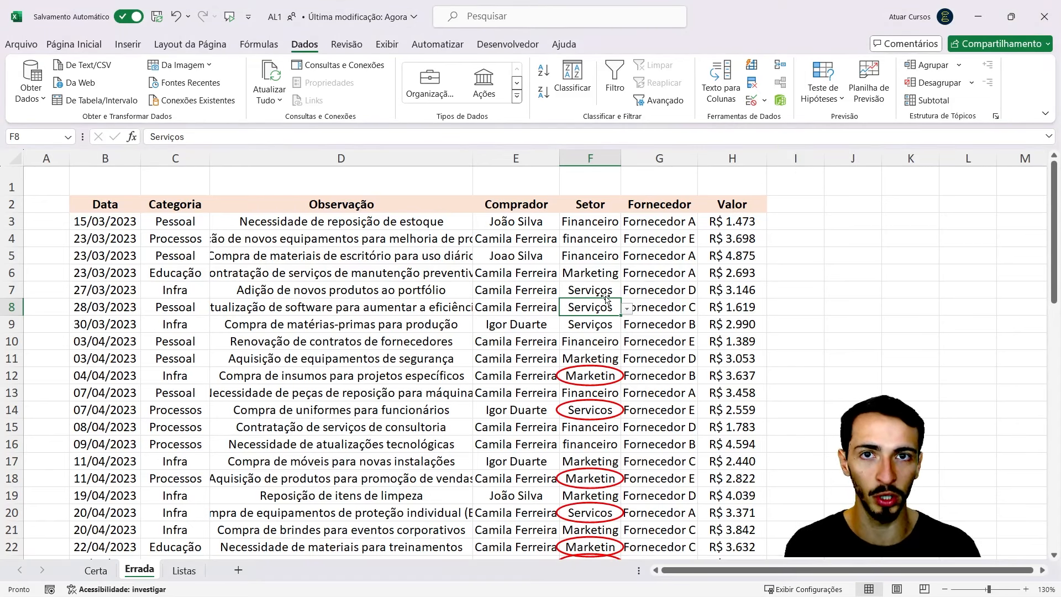
scroll(607, 367, down, 1)
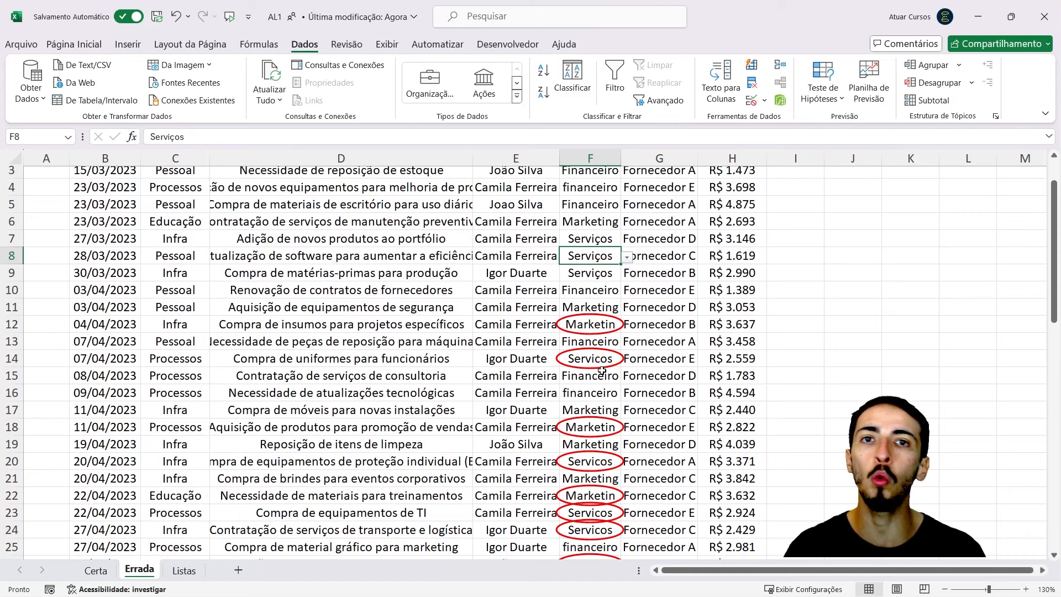
scroll(618, 344, up, 1)
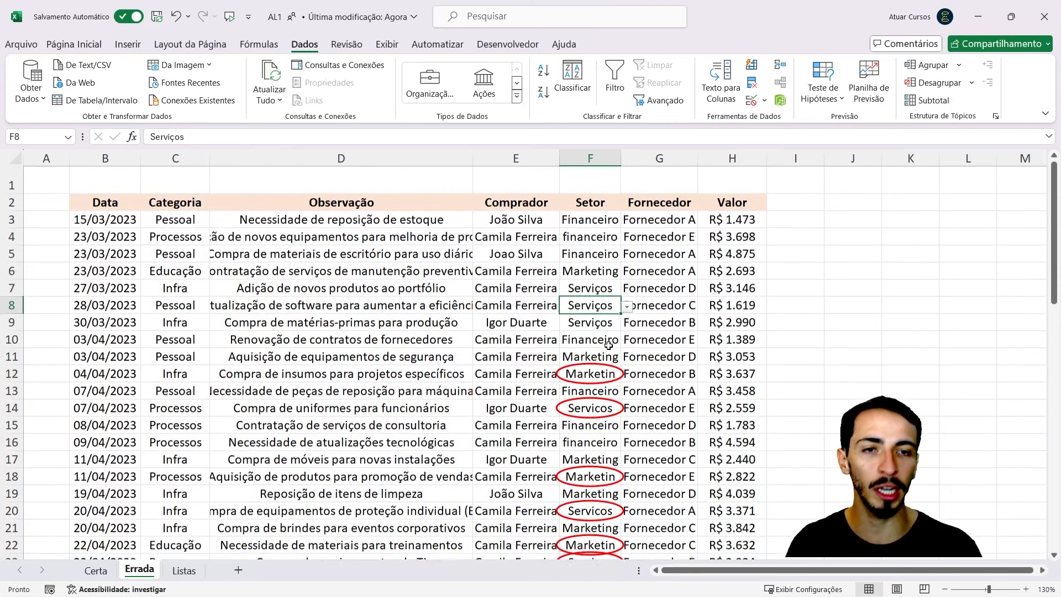
Step: Add filters to the table headers and filter Setor to show only the Servicos and Serviços entries
click(570, 257)
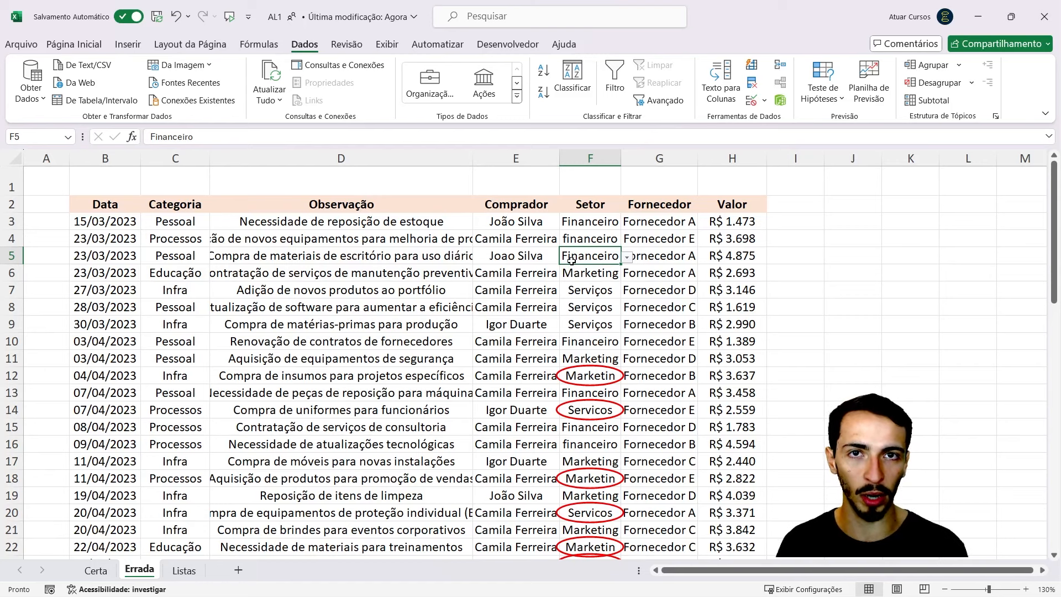
key(ctrl+shift+l)
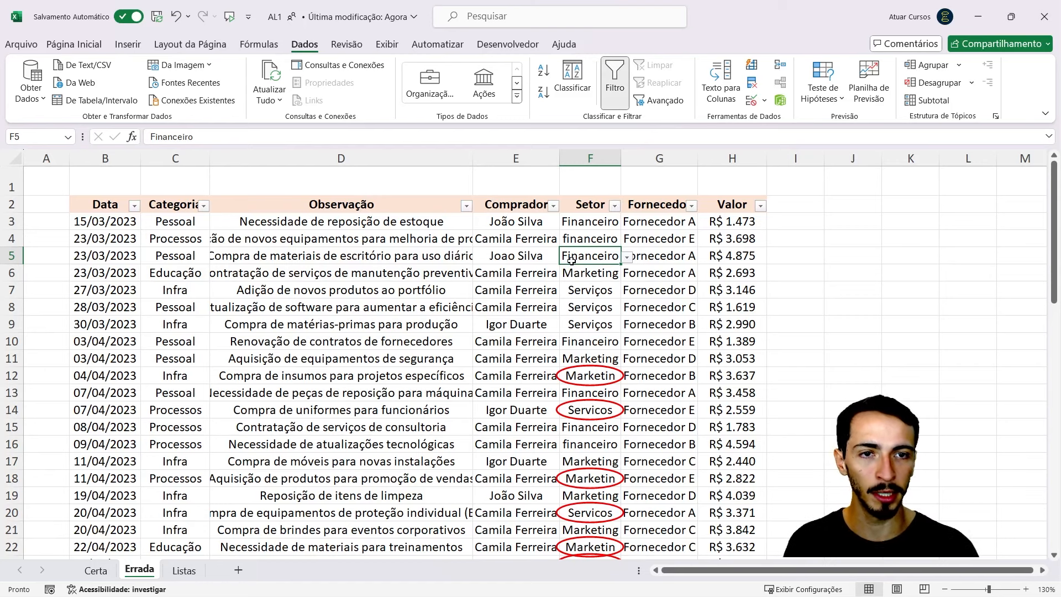
click(614, 207)
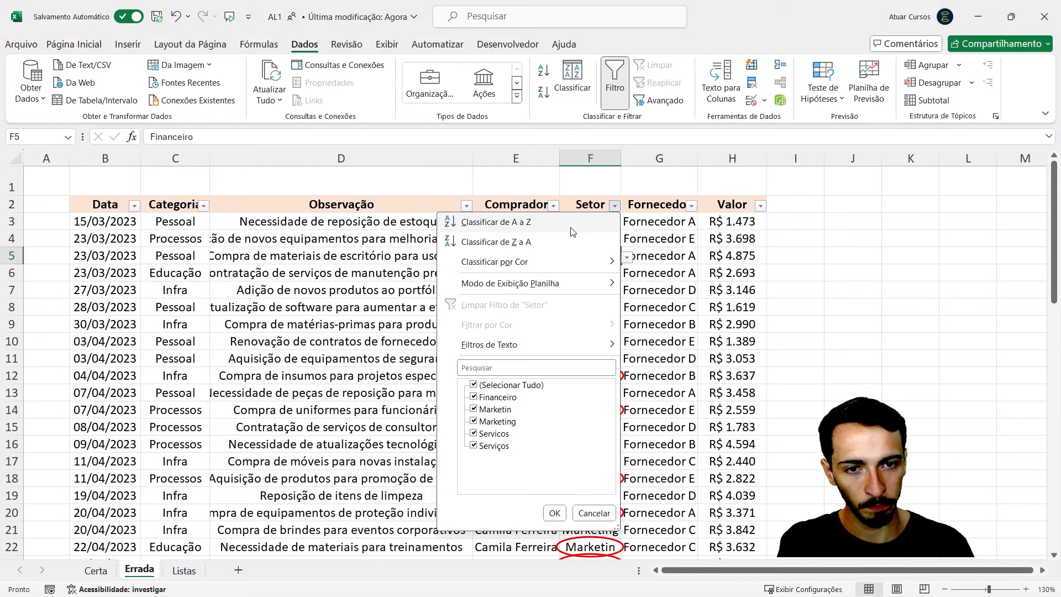
click(473, 385)
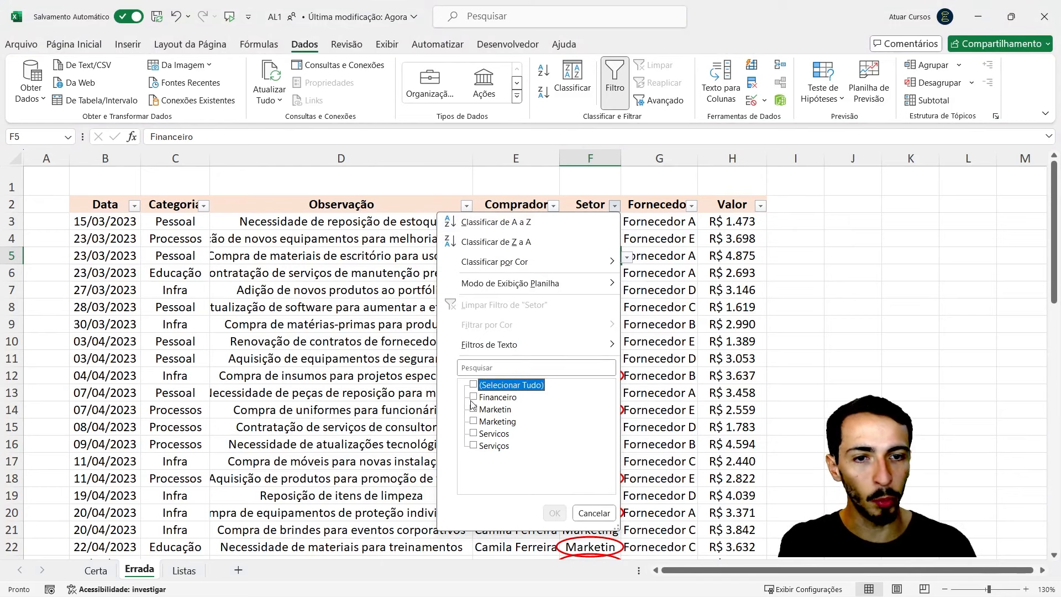
click(474, 434)
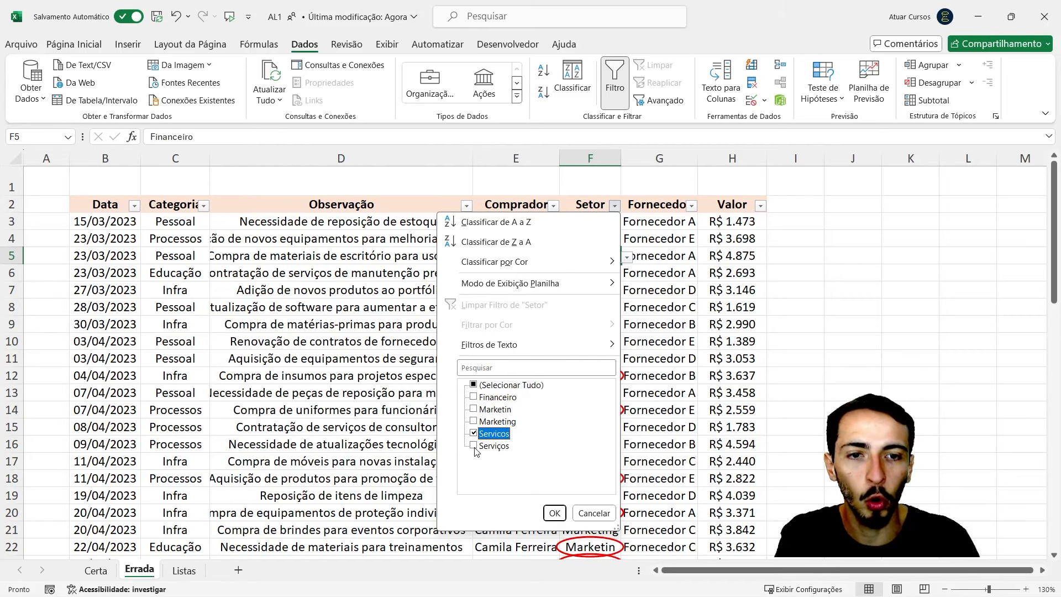
click(474, 445)
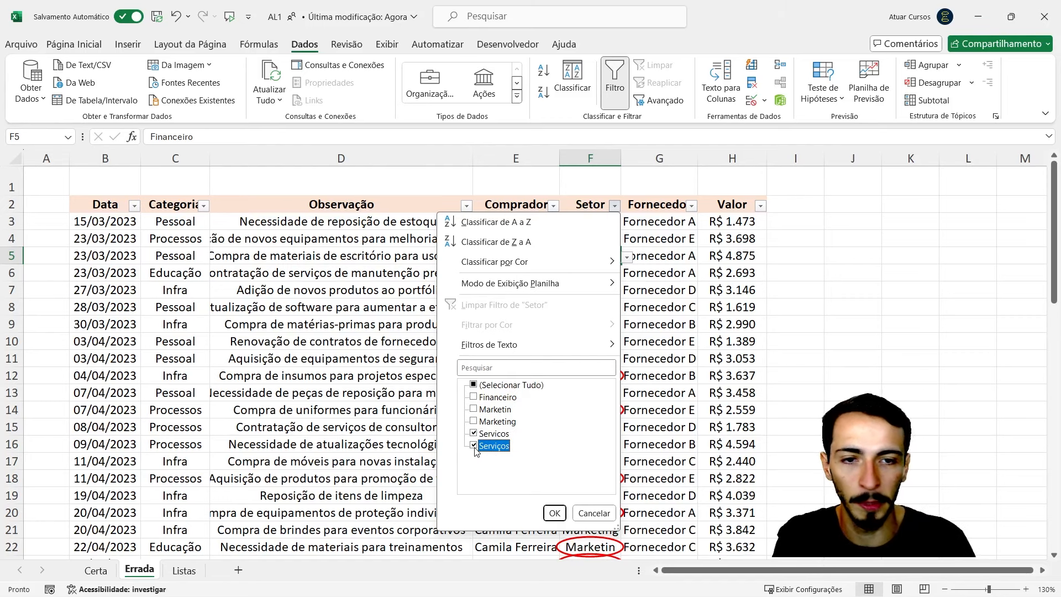
click(555, 513)
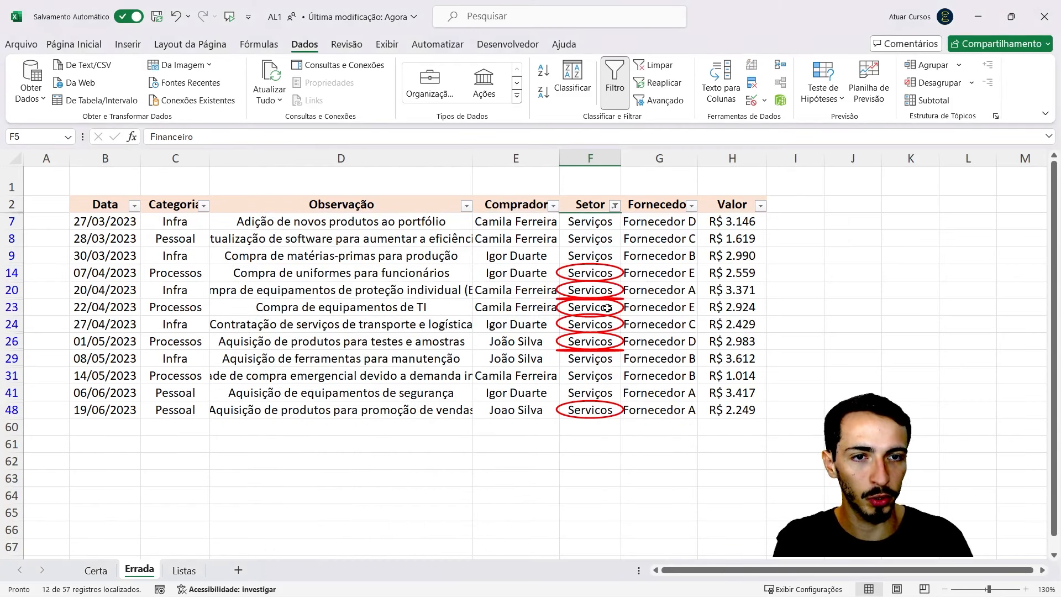
Step: Copy Serviços from F7 over the other filtered Setor cells, F8 to F48, and check the pasted entries
drag(605, 221, 586, 409)
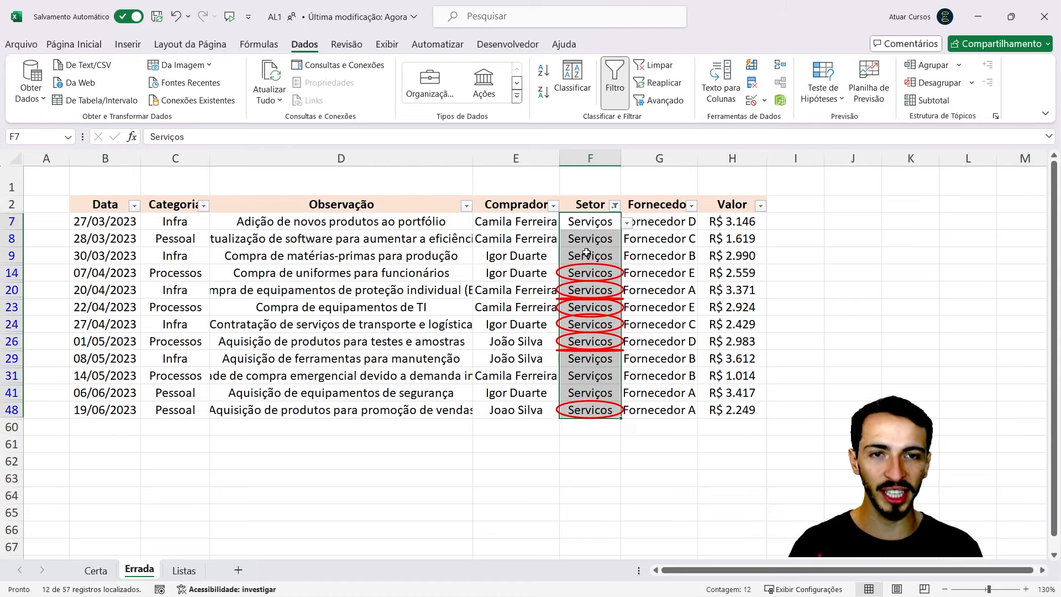
click(591, 218)
key(ctrl+c)
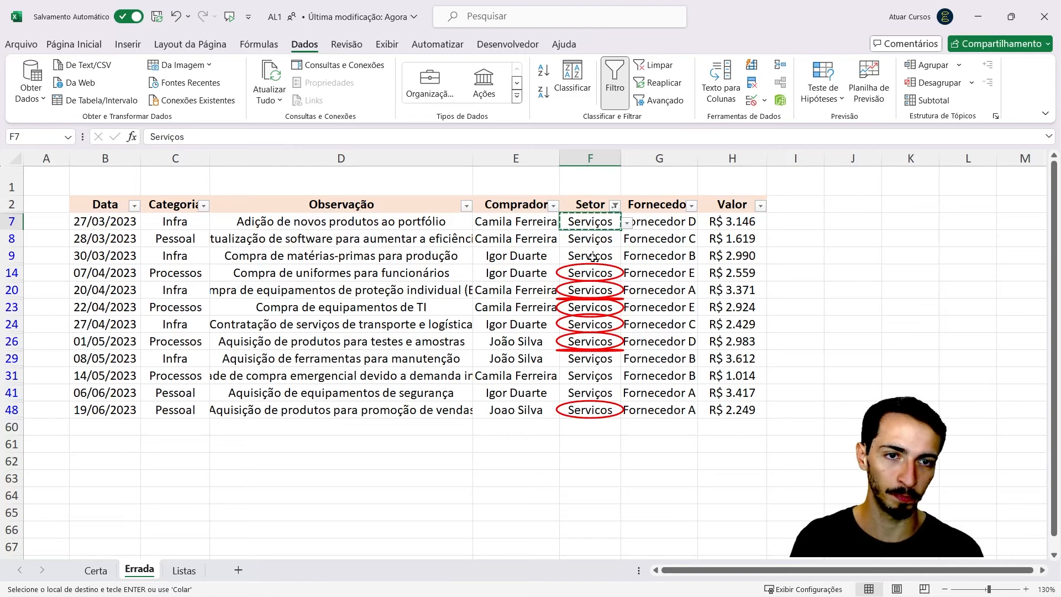
drag(596, 243, 607, 411)
key(ctrl+v)
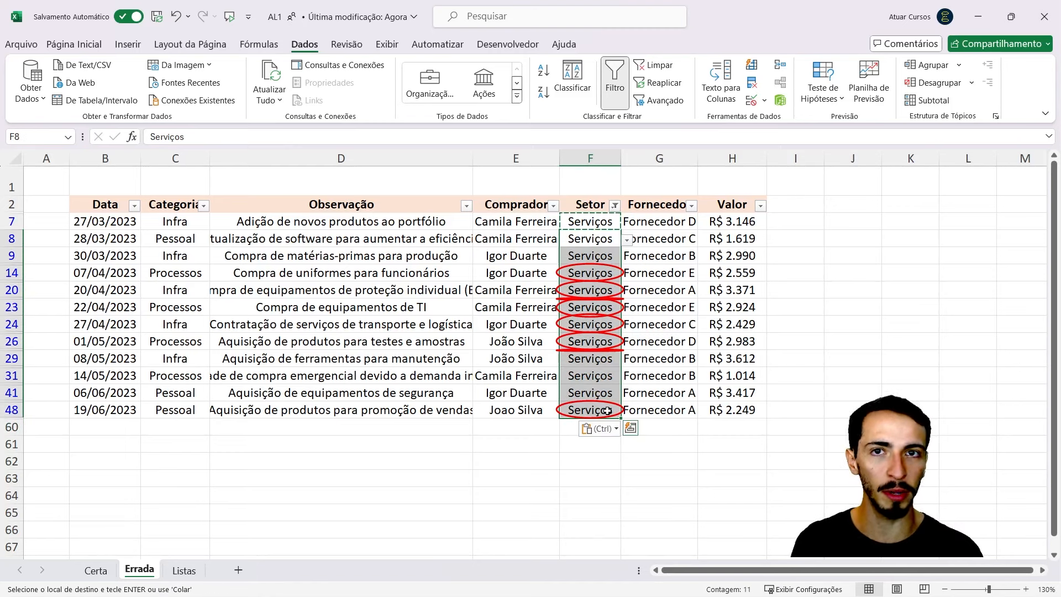
click(597, 278)
click(602, 291)
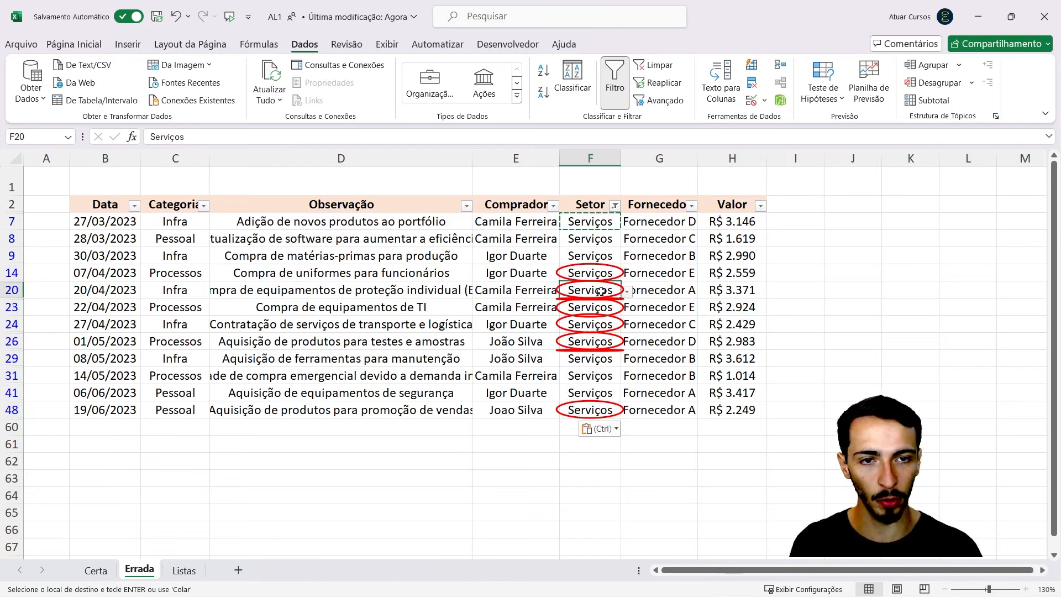
click(598, 365)
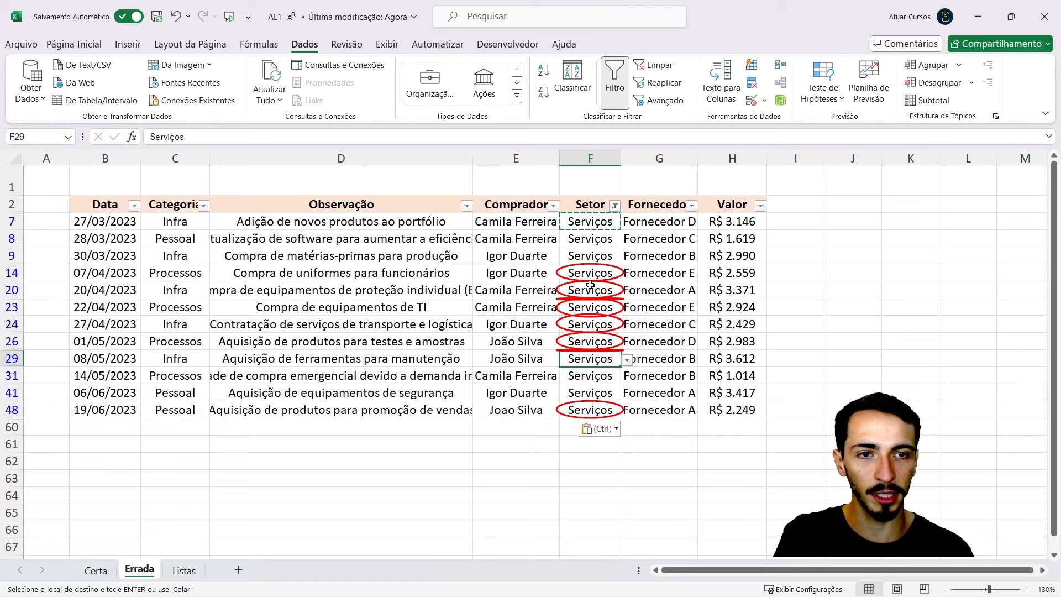
Step: Clear the validation circles and circle the invalid data again to recheck the filtered Serviços rows
click(607, 243)
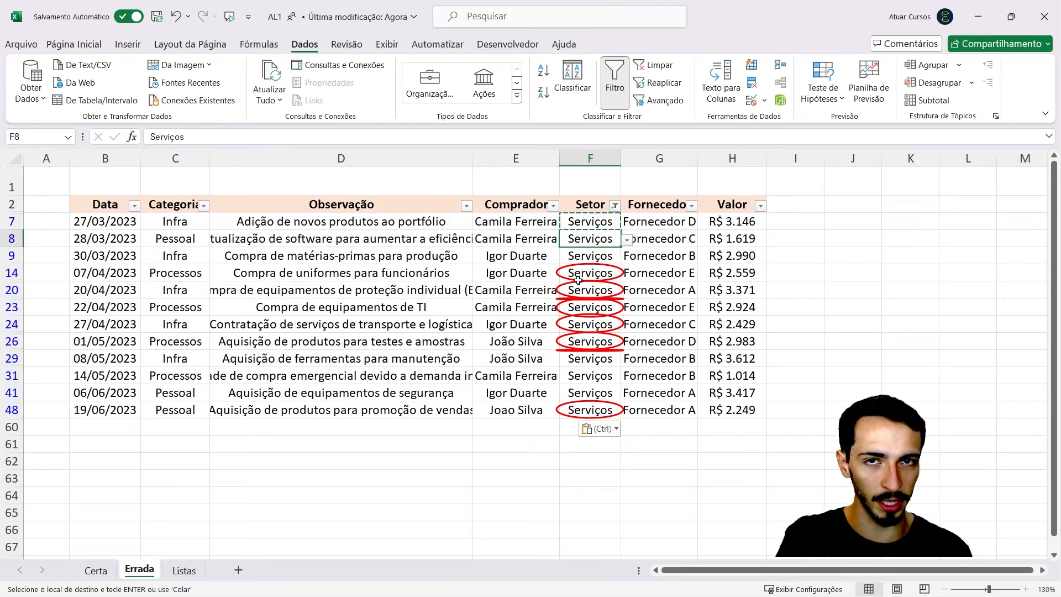
click(765, 100)
click(800, 157)
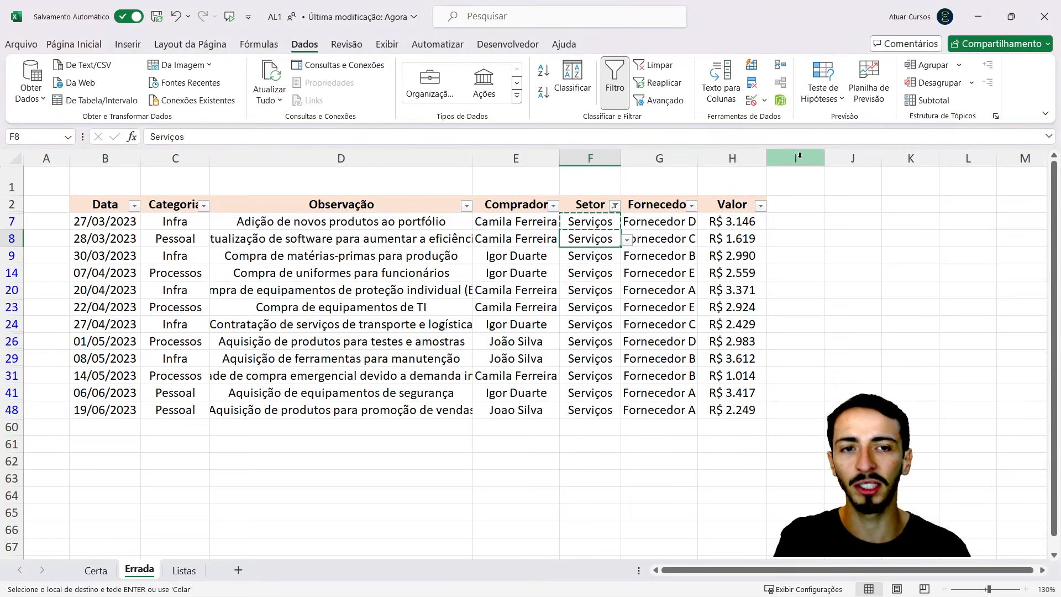
click(764, 100)
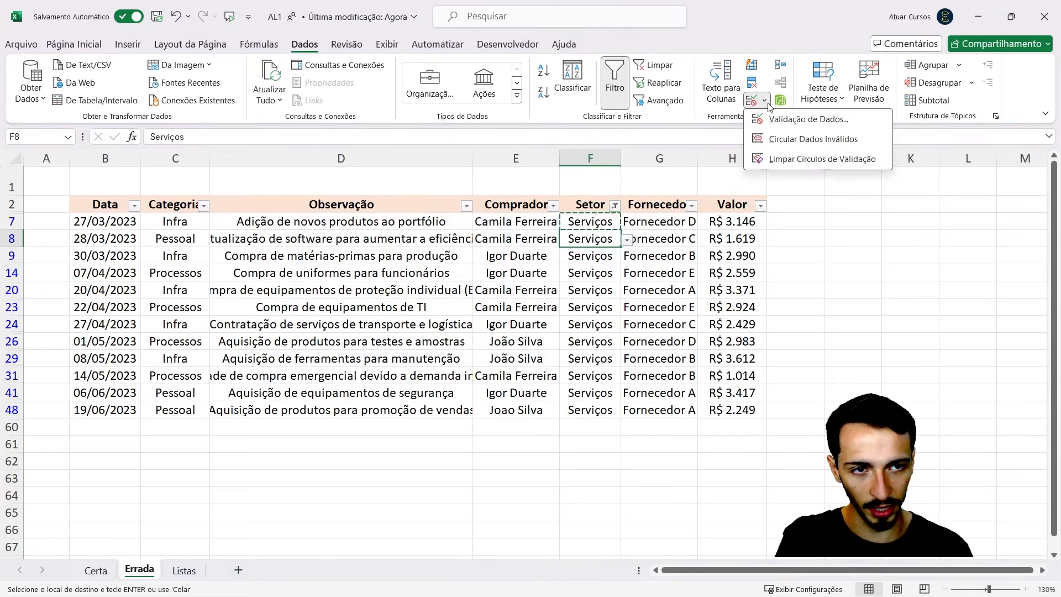
click(794, 142)
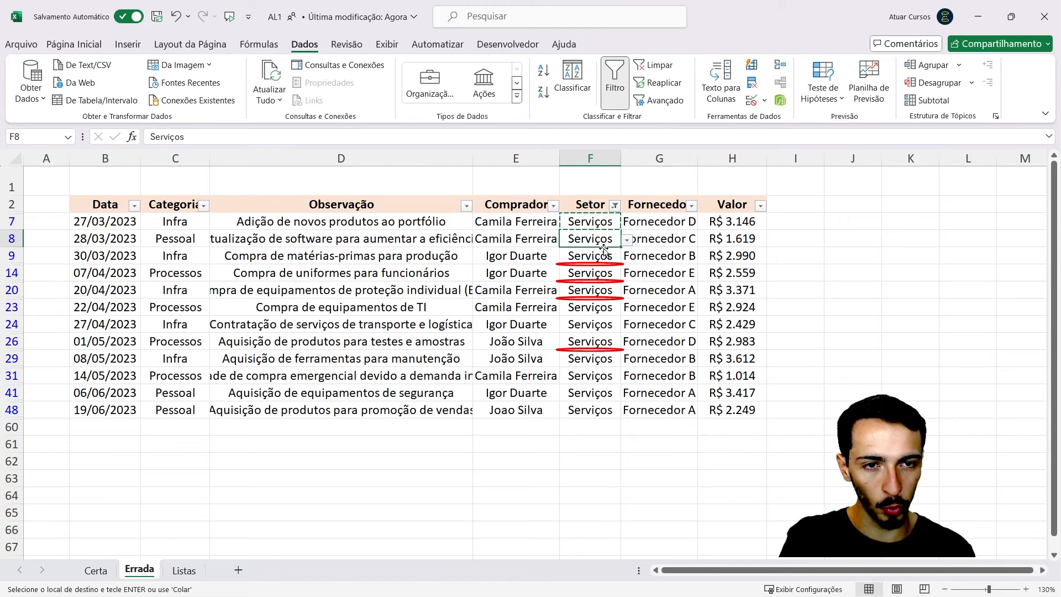
Step: Remove the filters from the table and review the circled Setor entries across all rows
click(539, 254)
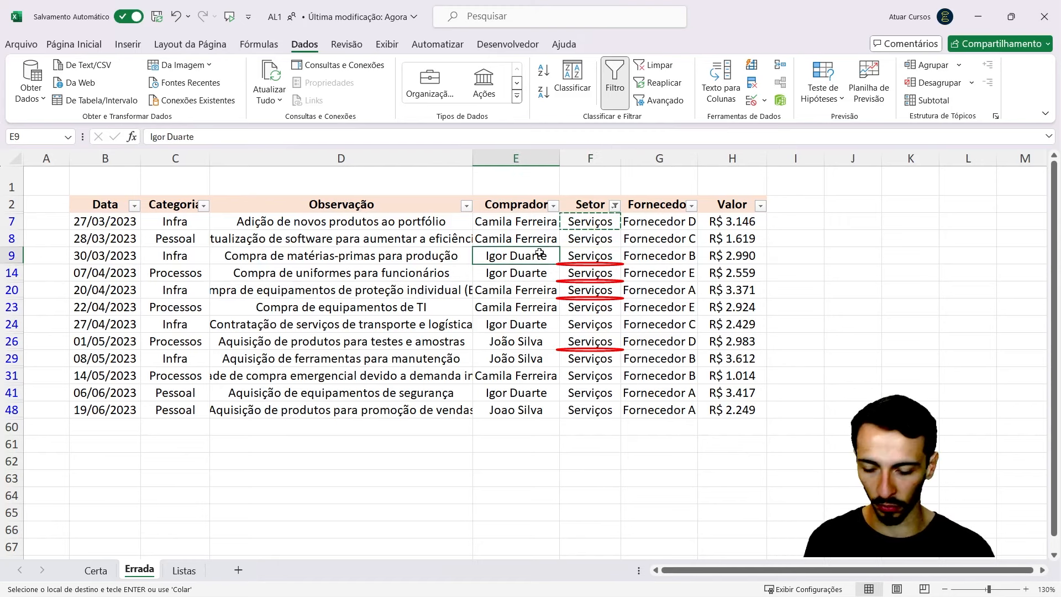
key(ctrl+shift+l)
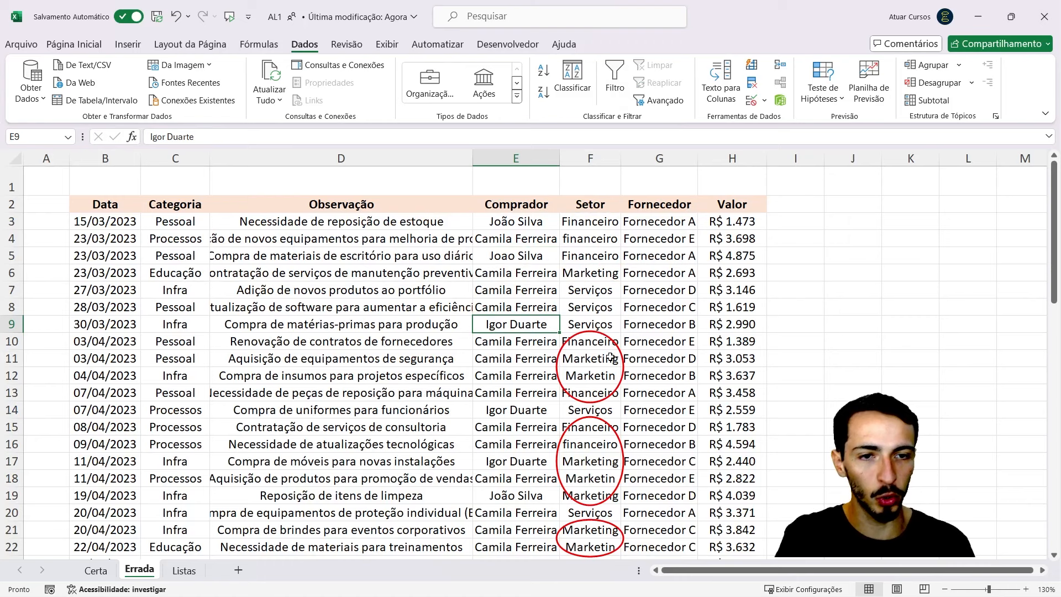
click(584, 377)
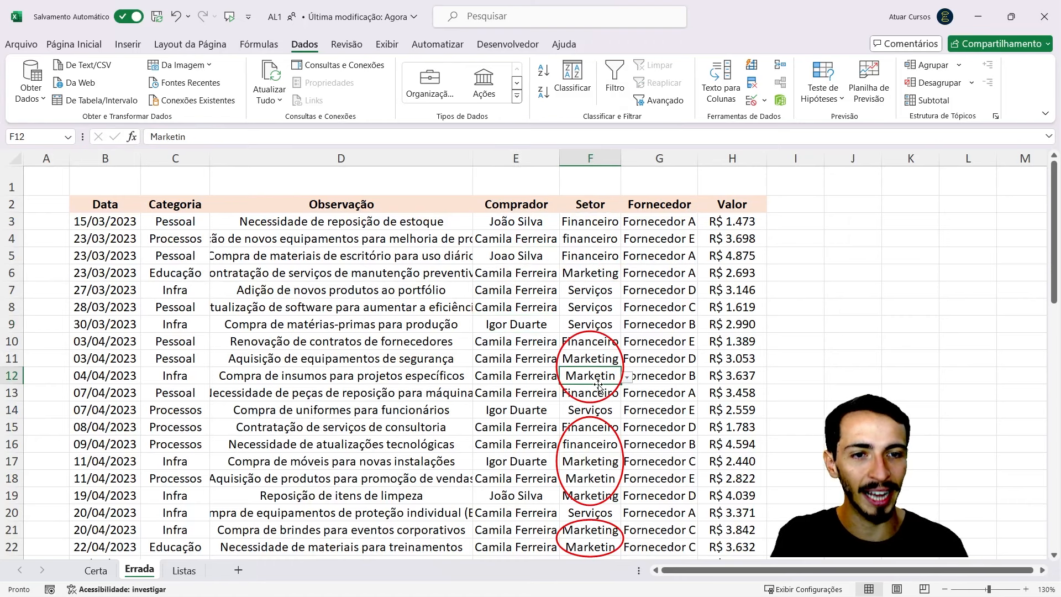
scroll(593, 394, down, 2)
scroll(593, 395, down, 1)
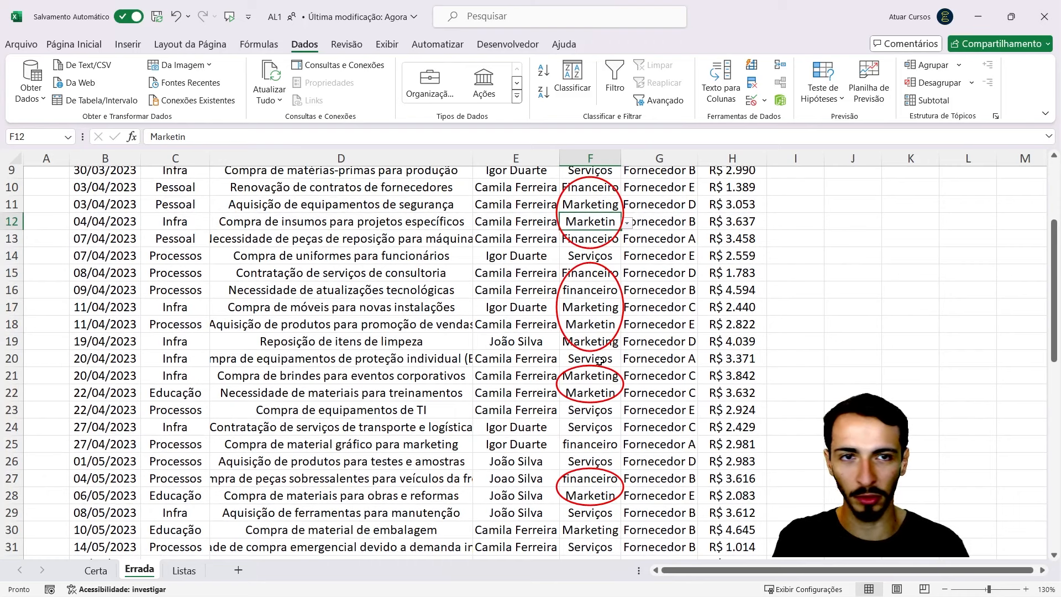
scroll(598, 362, up, 1)
Step: Refresh the invalid-data circles on the unfiltered table and check which Setor entries are marked
click(764, 102)
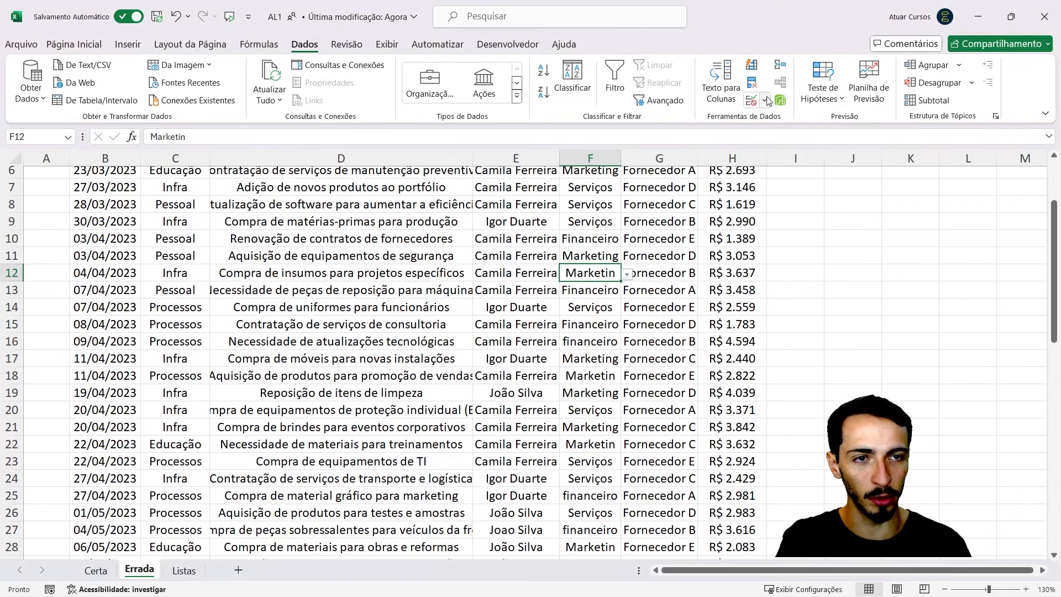
click(764, 100)
click(798, 138)
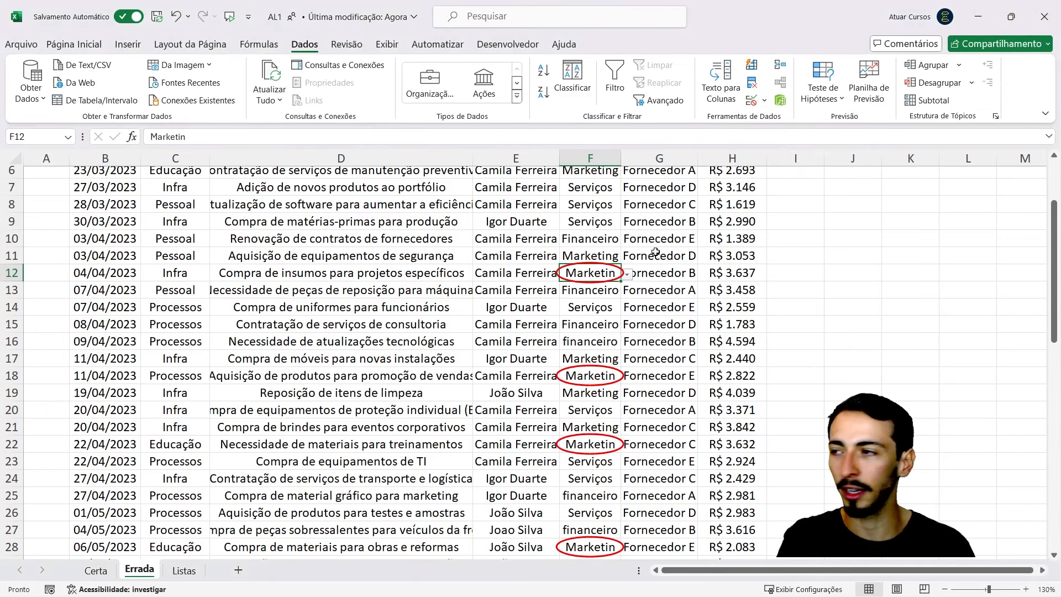
scroll(615, 314, down, 1)
scroll(611, 337, down, 2)
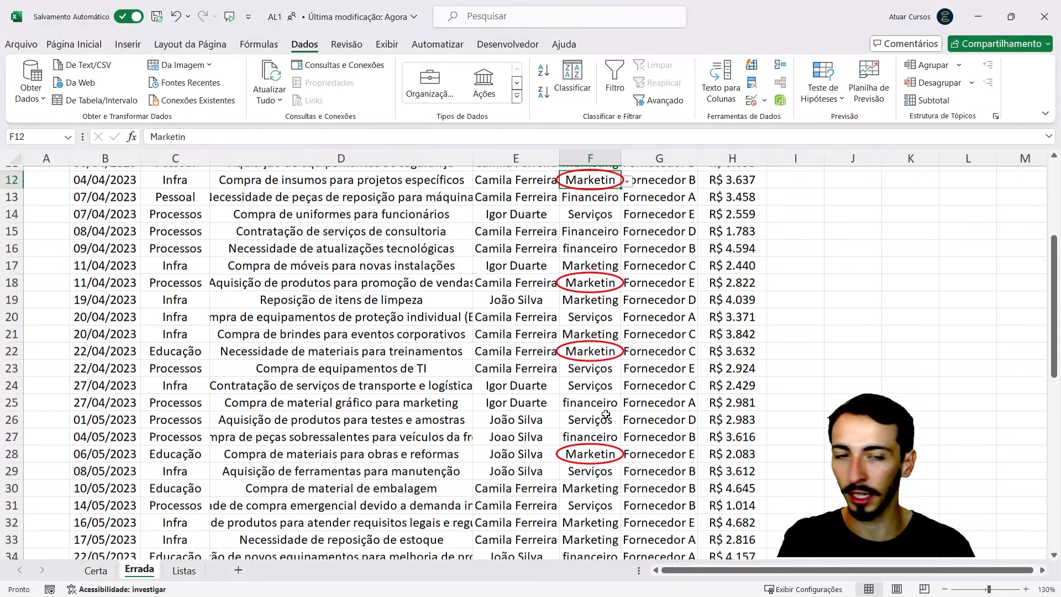
scroll(586, 430, up, 5)
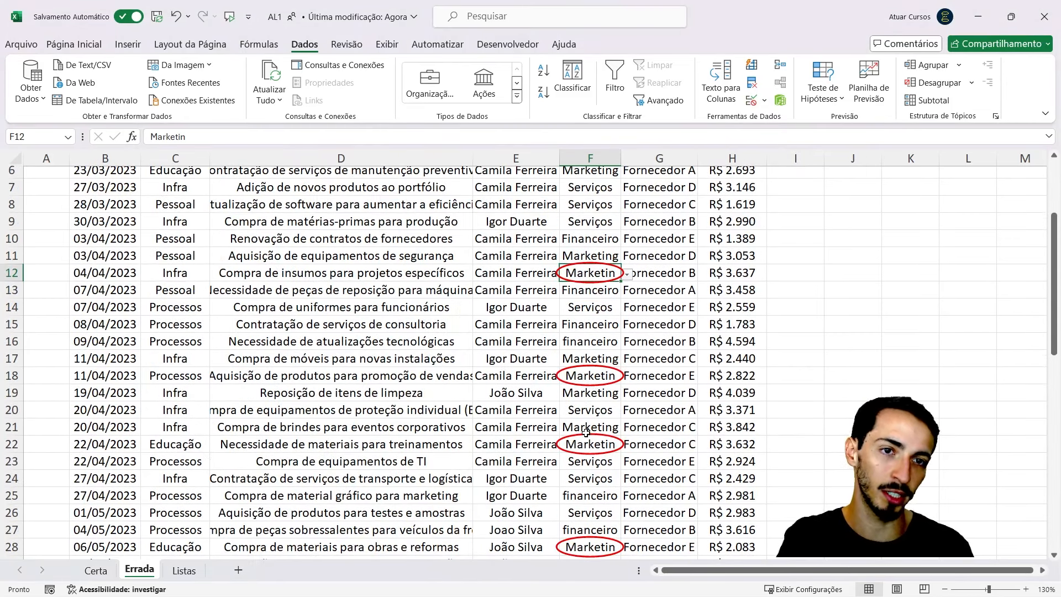
Step: Add filters to the table headers again and filter Setor to show only the Marketin and Marketing entries
click(578, 286)
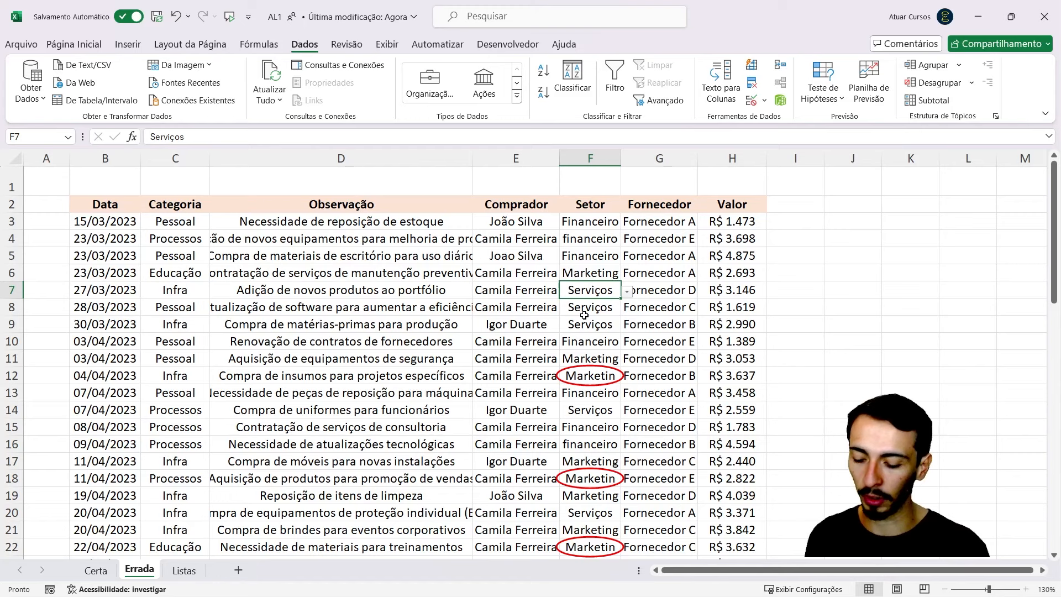
key(ctrl+shift+l)
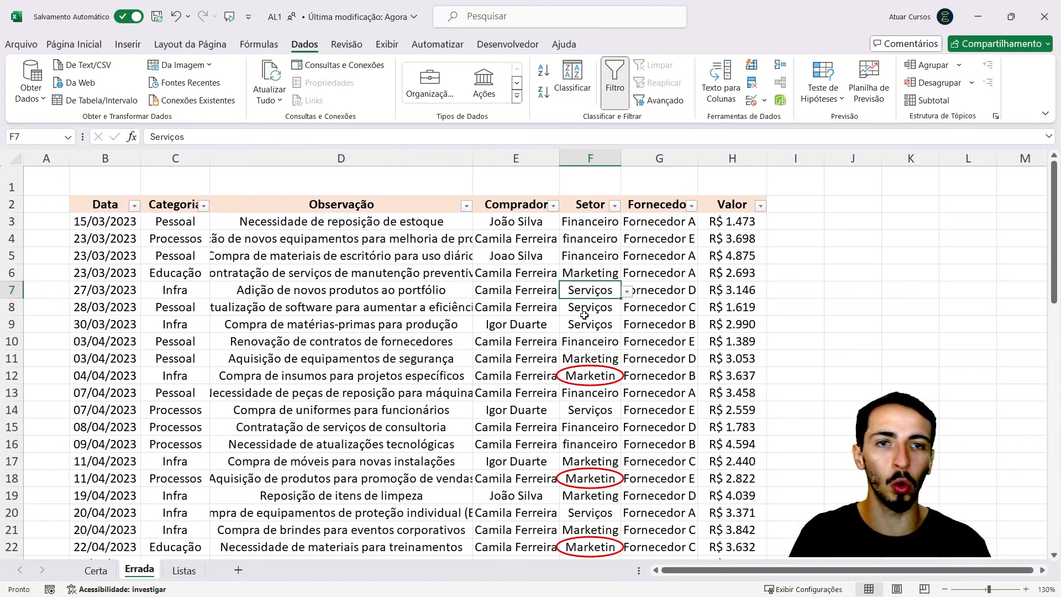
click(614, 205)
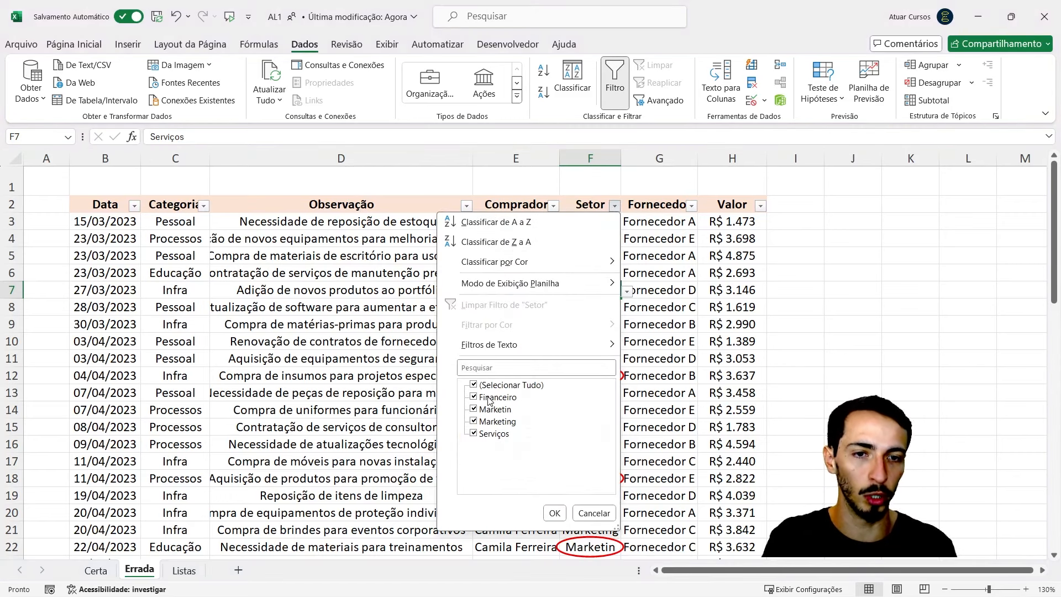
click(474, 385)
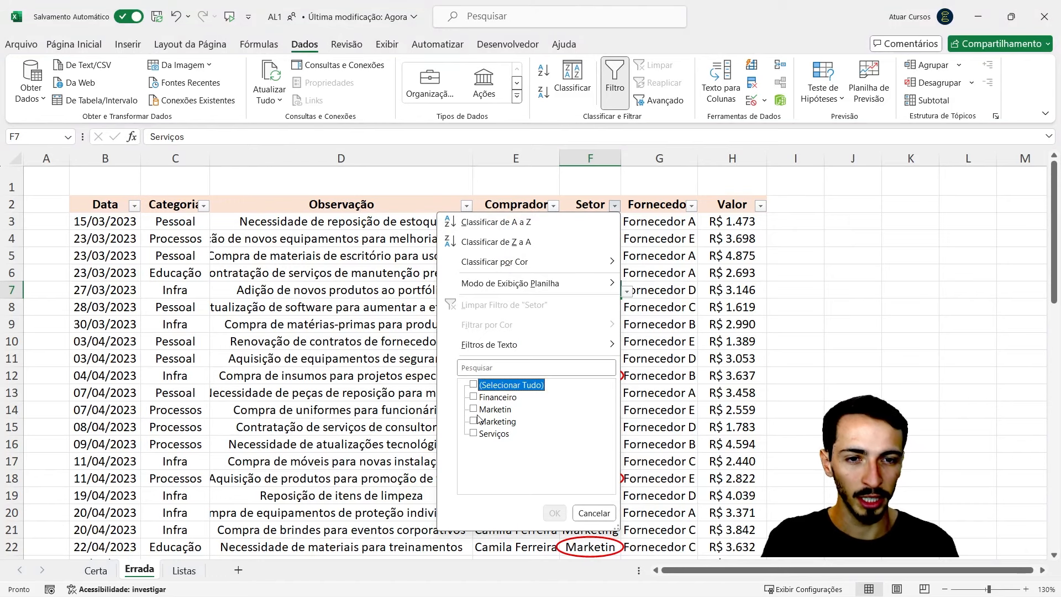
click(475, 409)
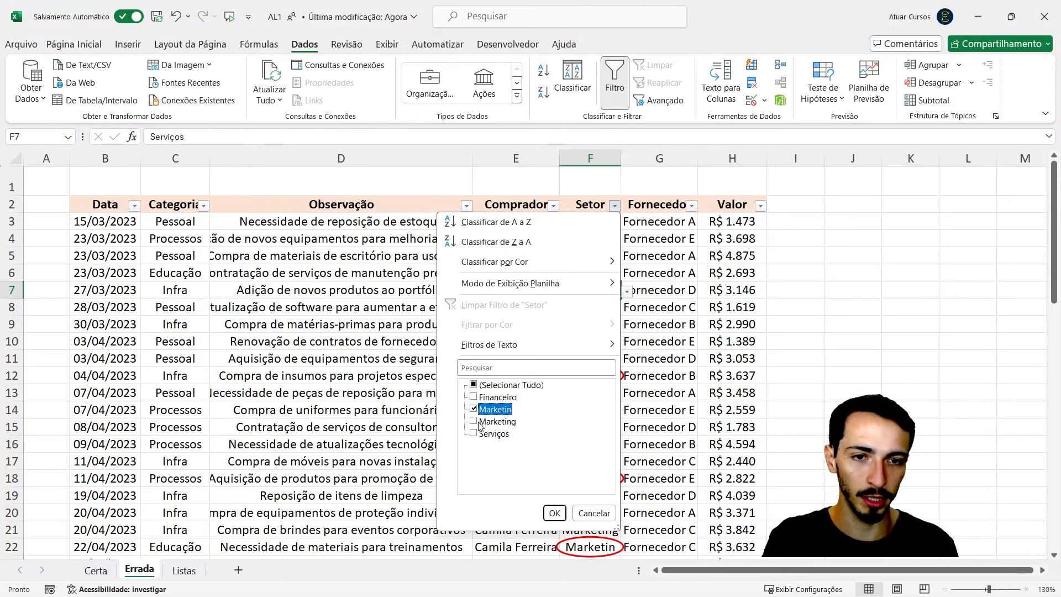
click(475, 421)
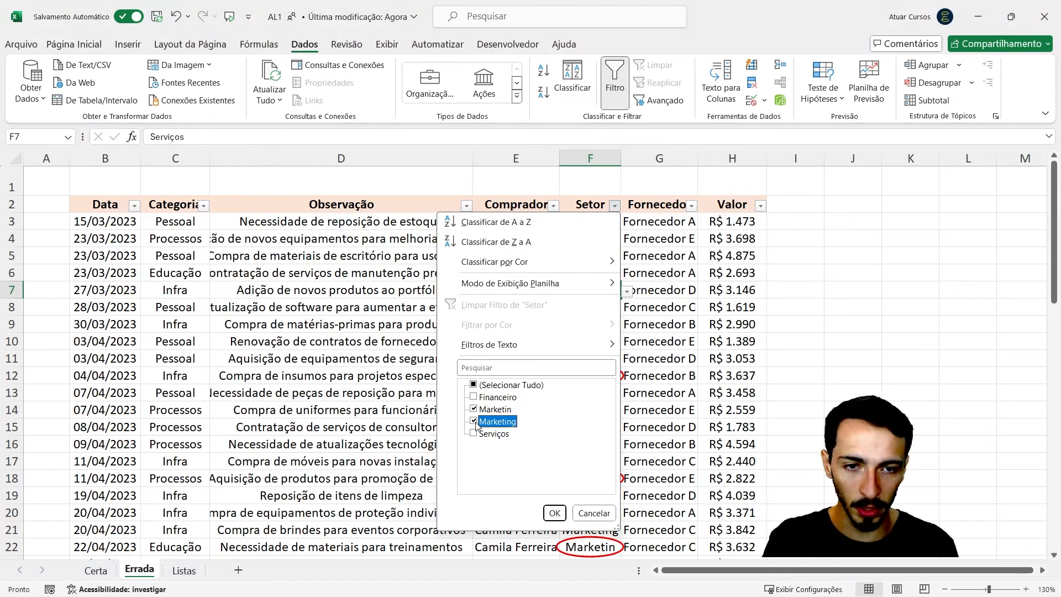
click(554, 513)
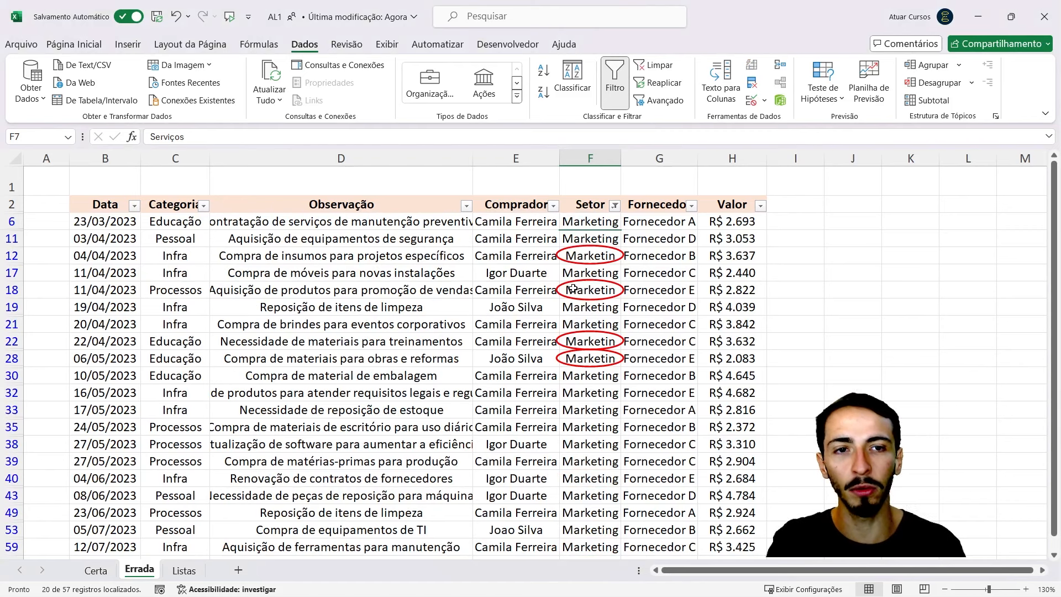
Step: Copy Marketing from F6 over the other filtered Setor cells, F11 to F59
click(581, 225)
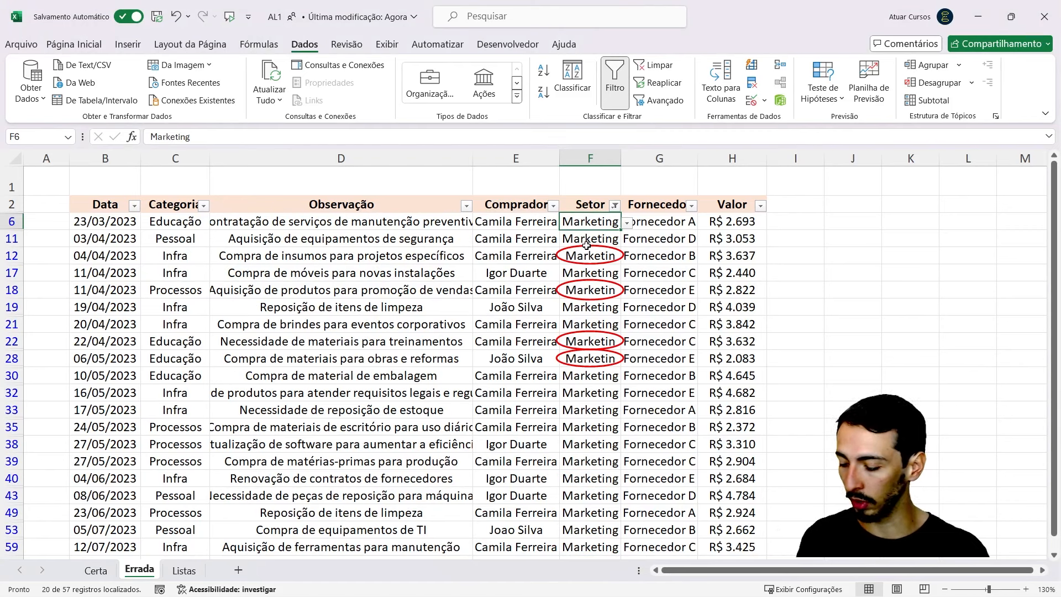
key(ctrl+c)
click(589, 243)
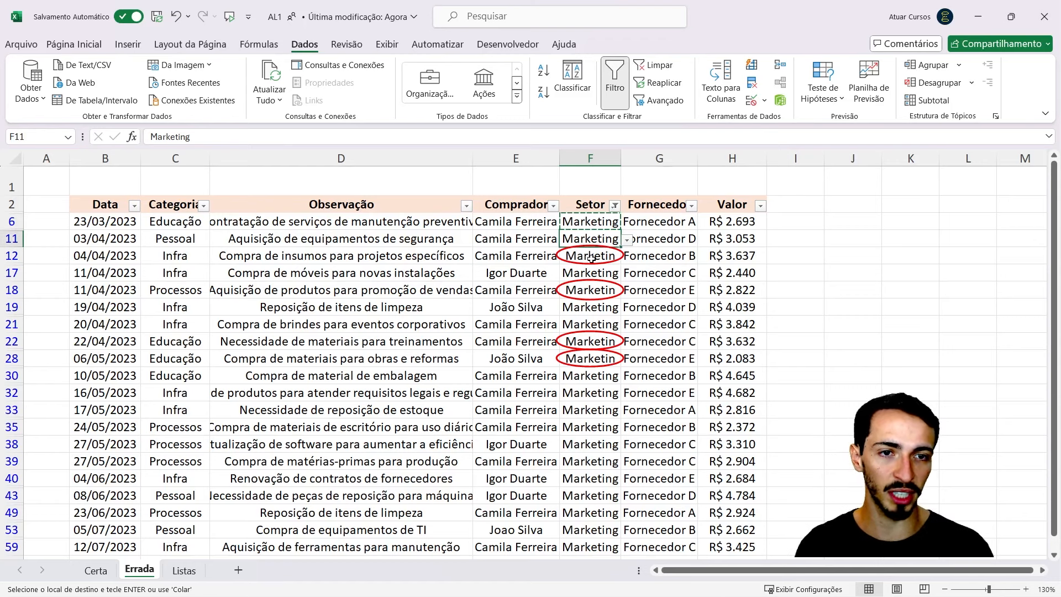
key(ctrl+shift+Down)
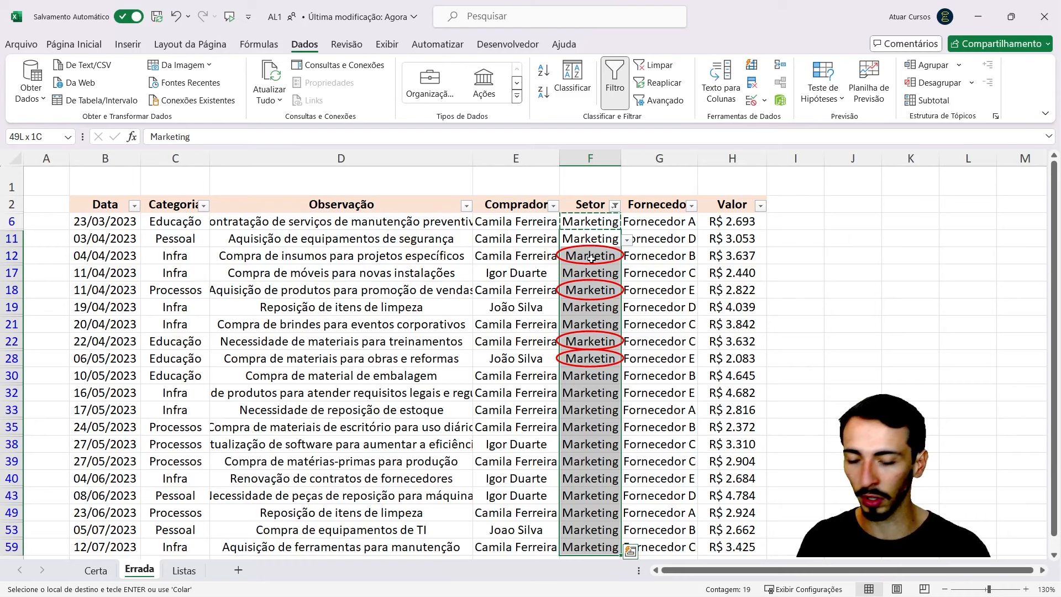
key(ctrl+v)
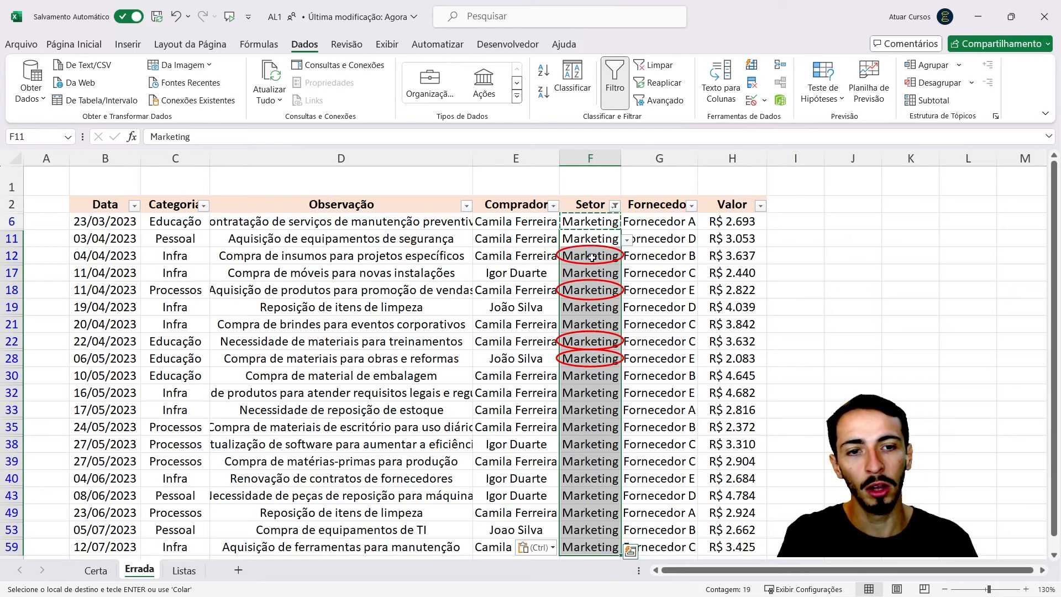
scroll(592, 257, down, 1)
scroll(593, 423, up, 1)
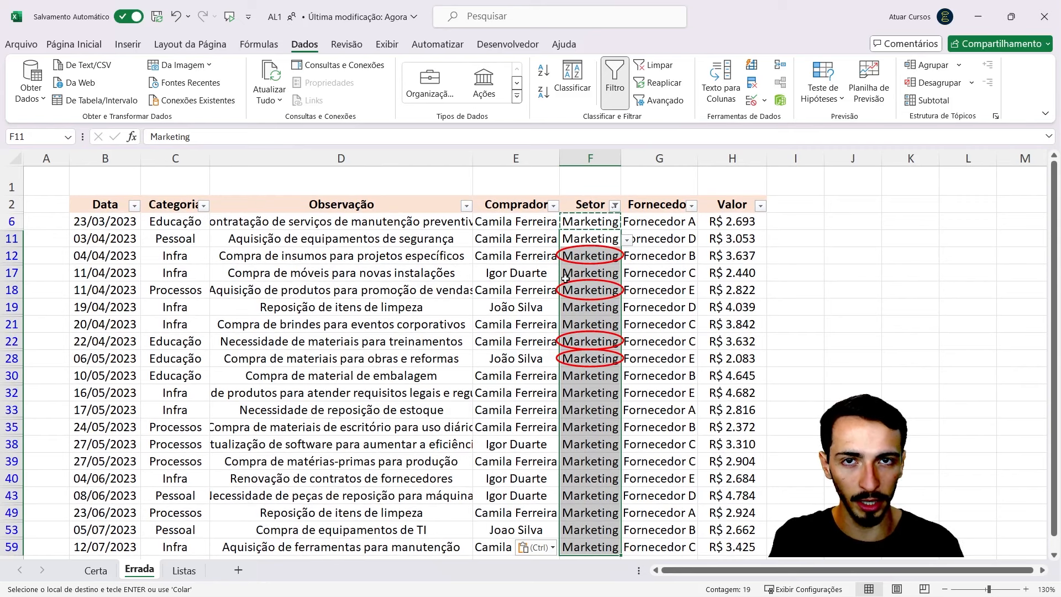
Step: Clear the validation circles and remove the filters so that all table rows are shown
click(765, 101)
click(778, 162)
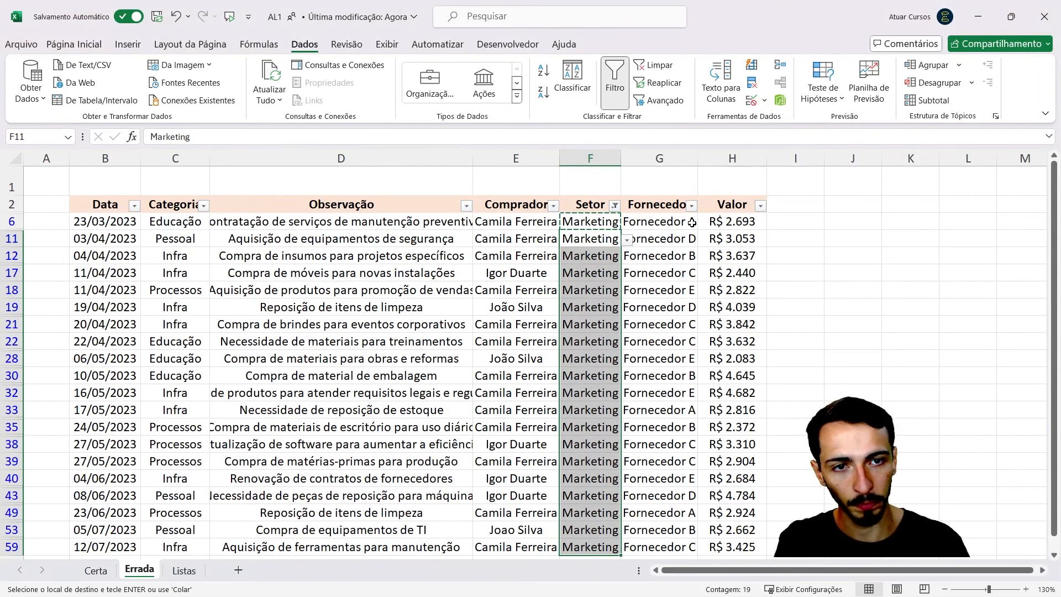
click(668, 288)
key(ctrl+shift+l)
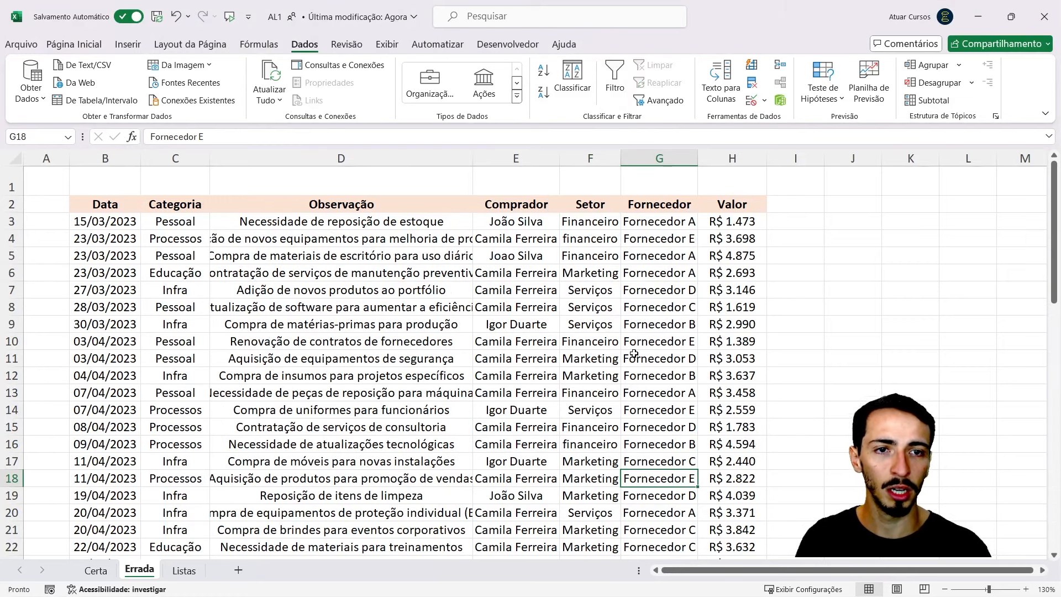
Step: Change the Setor entry in F25 through its validation list to Marketing, to Financeiro and finally to Serviços
scroll(619, 353, down, 7)
scroll(601, 378, down, 3)
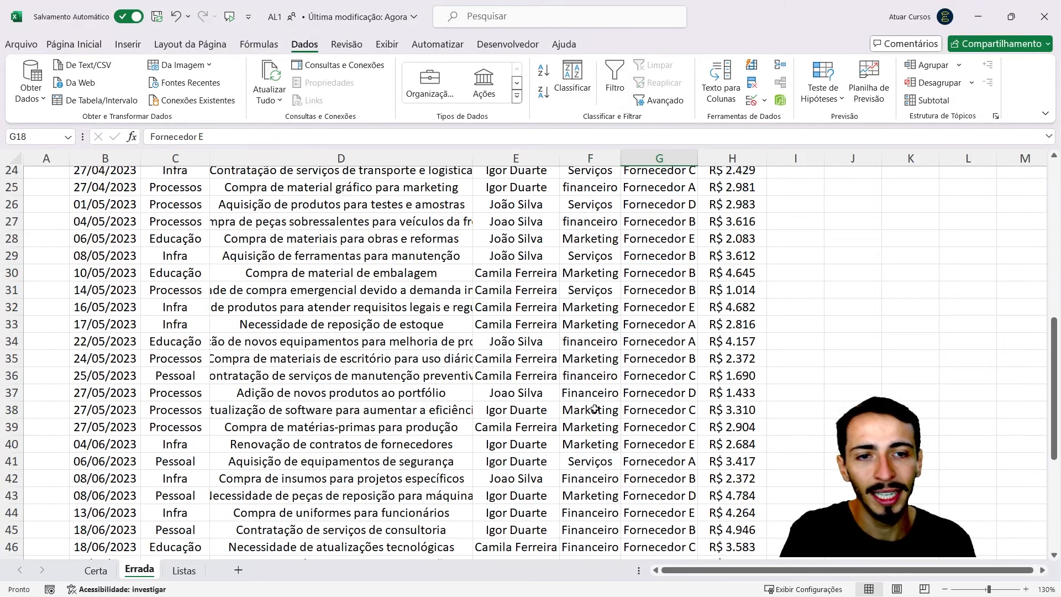
scroll(596, 415, down, 1)
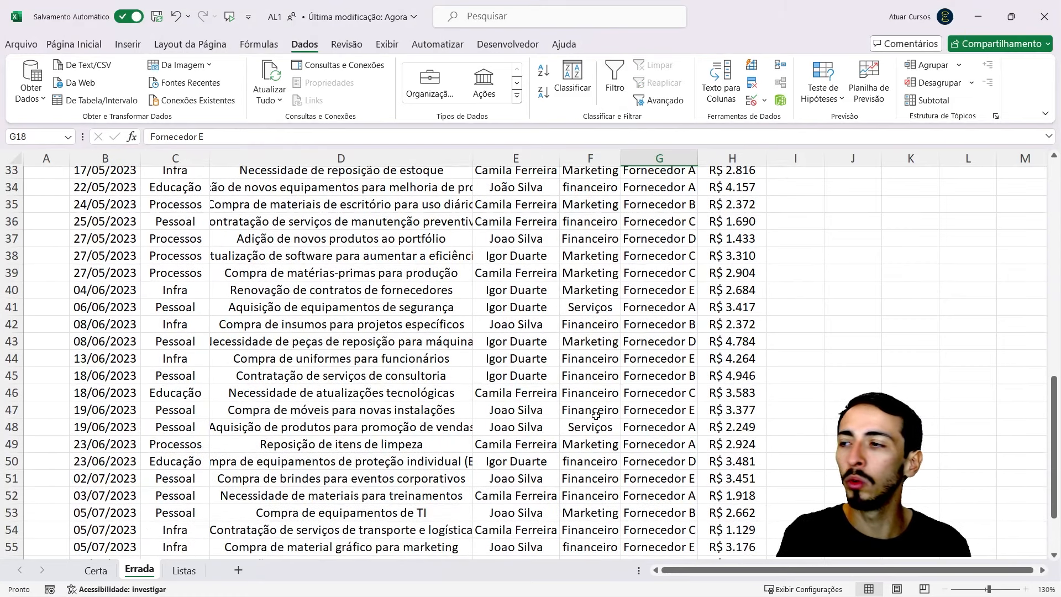
scroll(601, 417, up, 5)
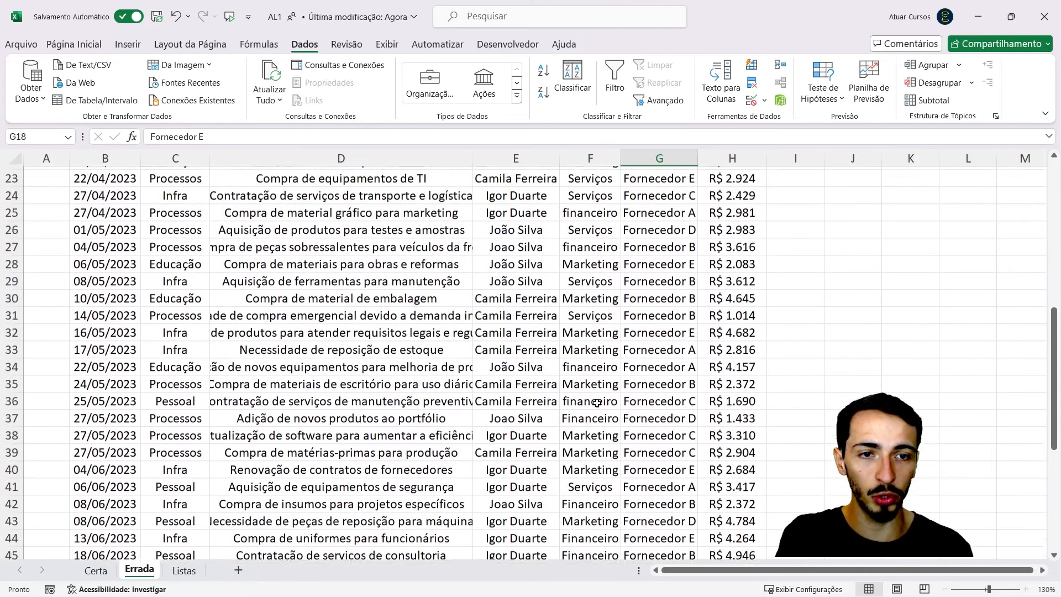
click(600, 377)
click(616, 299)
click(628, 292)
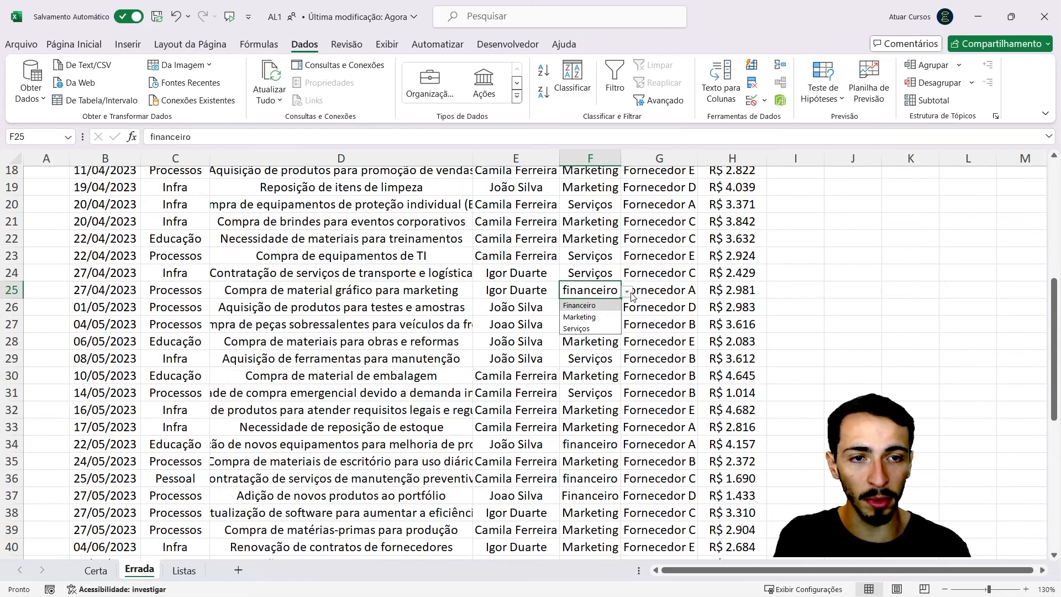
click(608, 313)
click(628, 291)
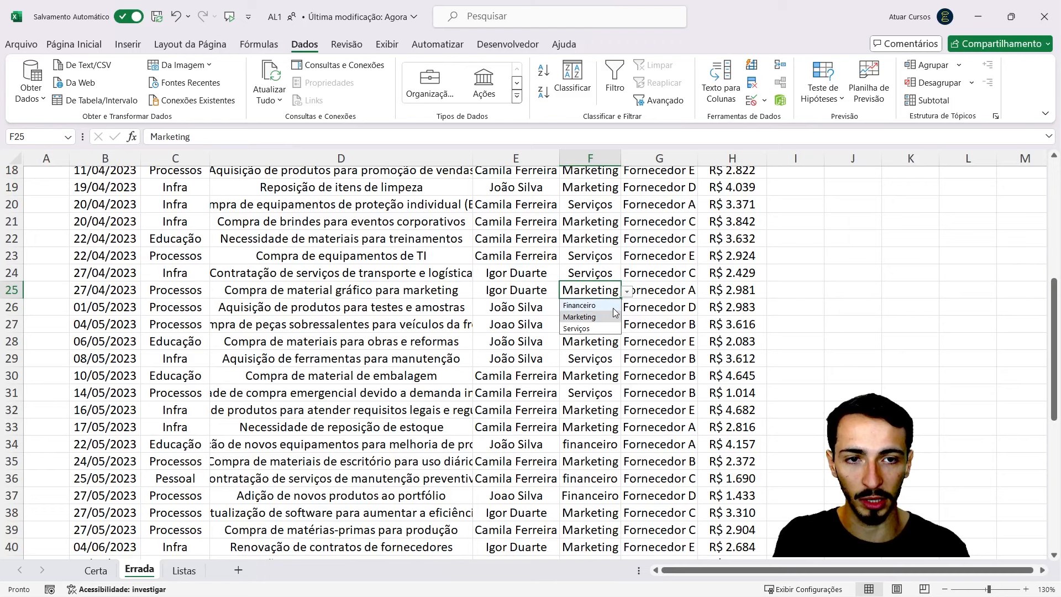
click(608, 304)
click(627, 292)
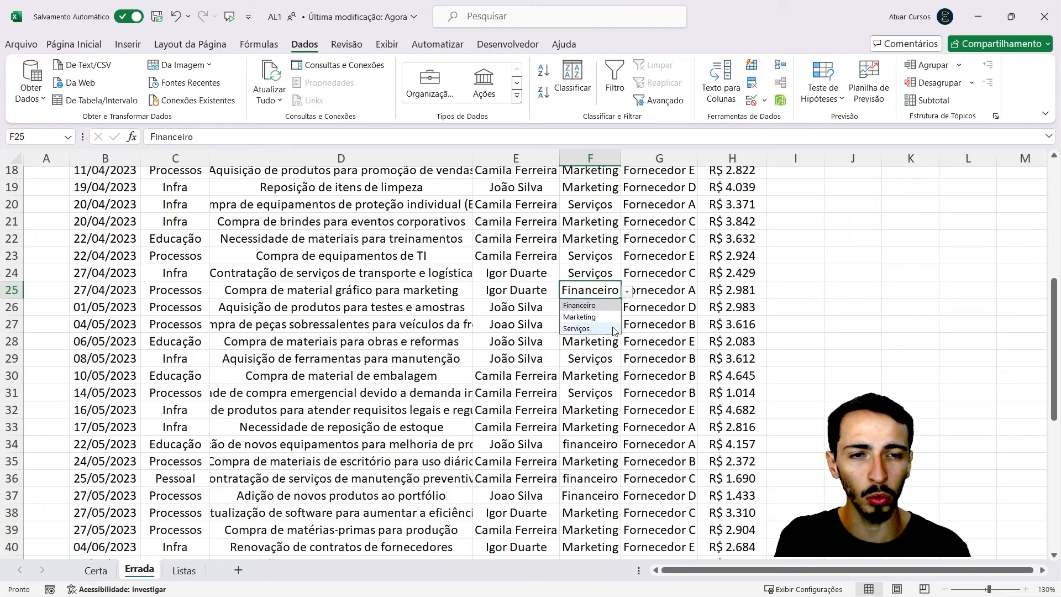
click(612, 327)
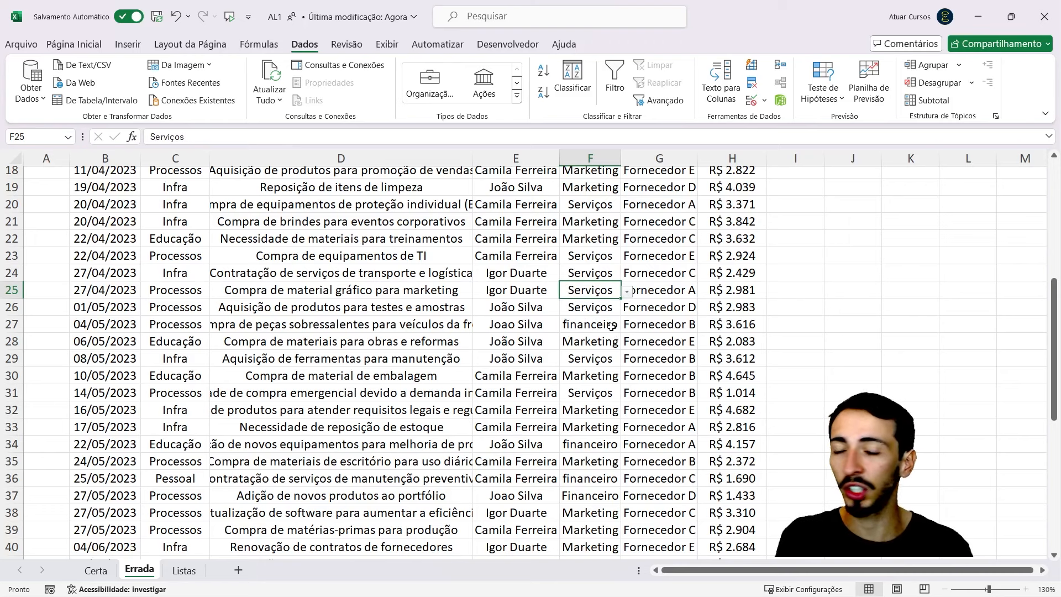
Step: Run the circling of invalid data on the sheet again and check the Setor entries around F31 to F34
scroll(610, 329, down, 3)
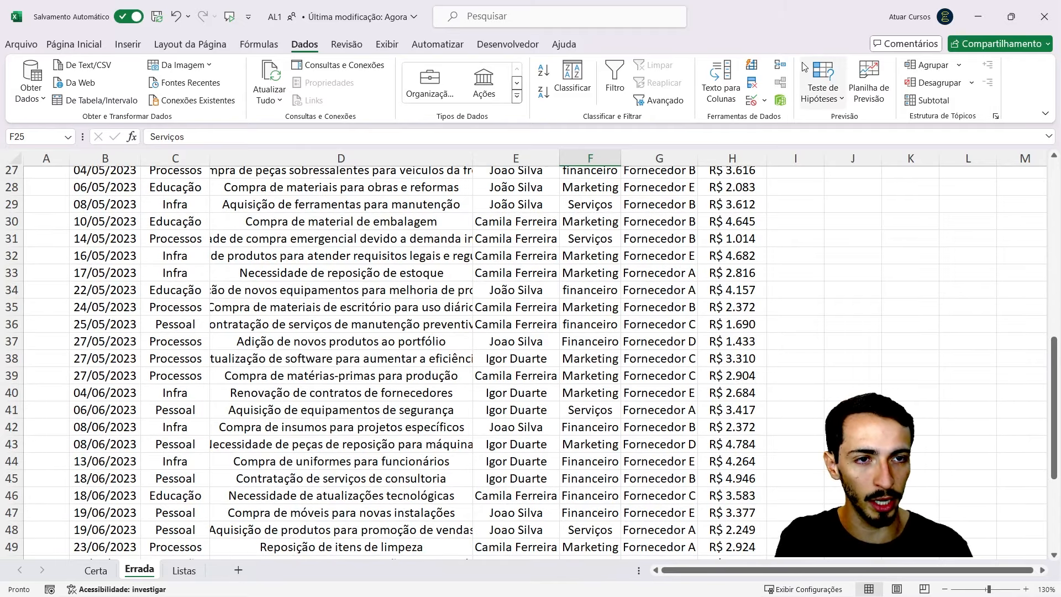
click(764, 100)
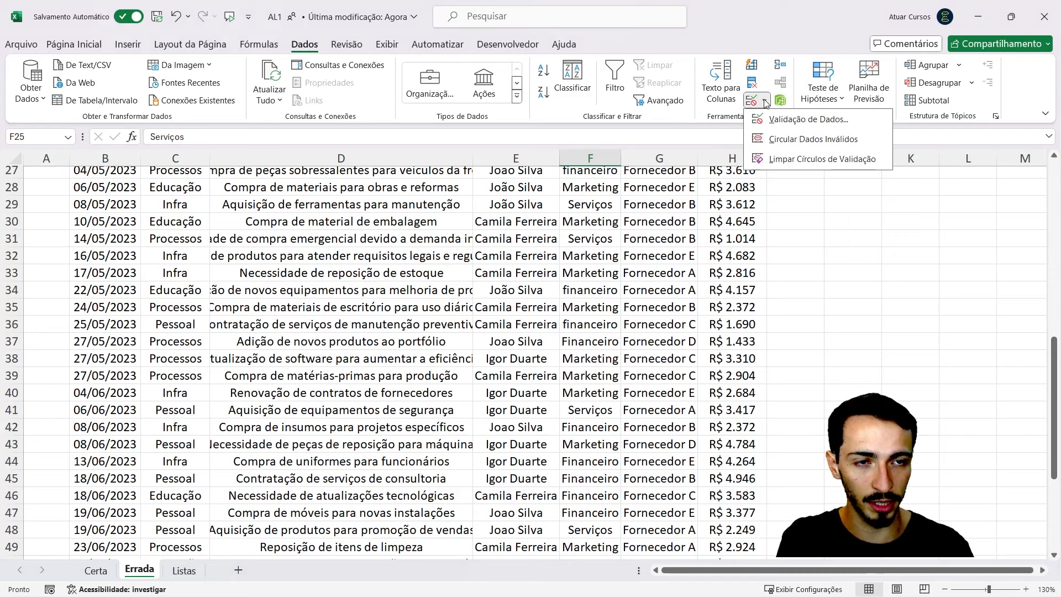
click(780, 140)
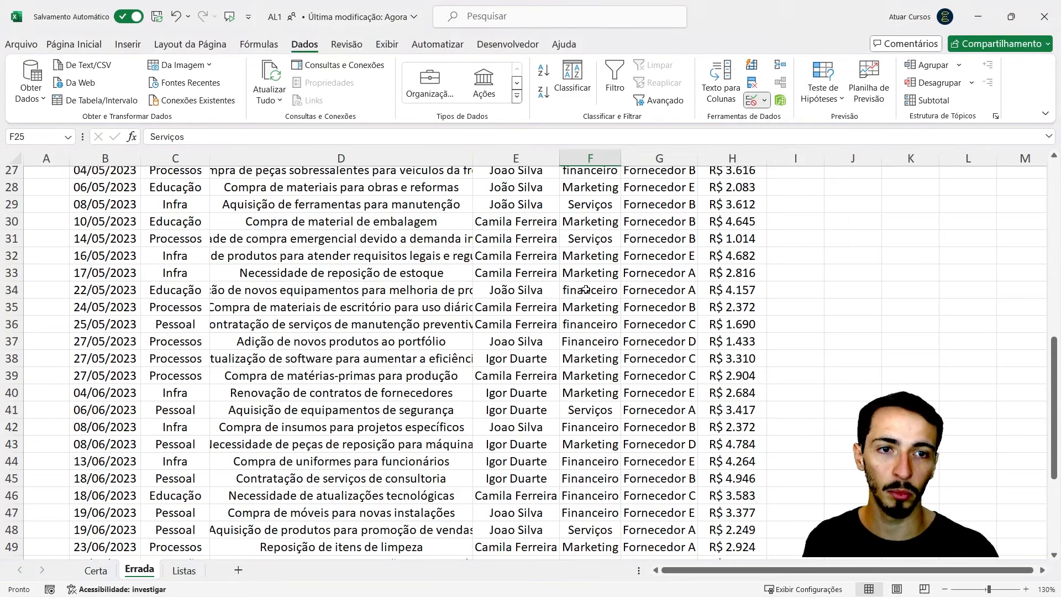
click(587, 290)
click(585, 242)
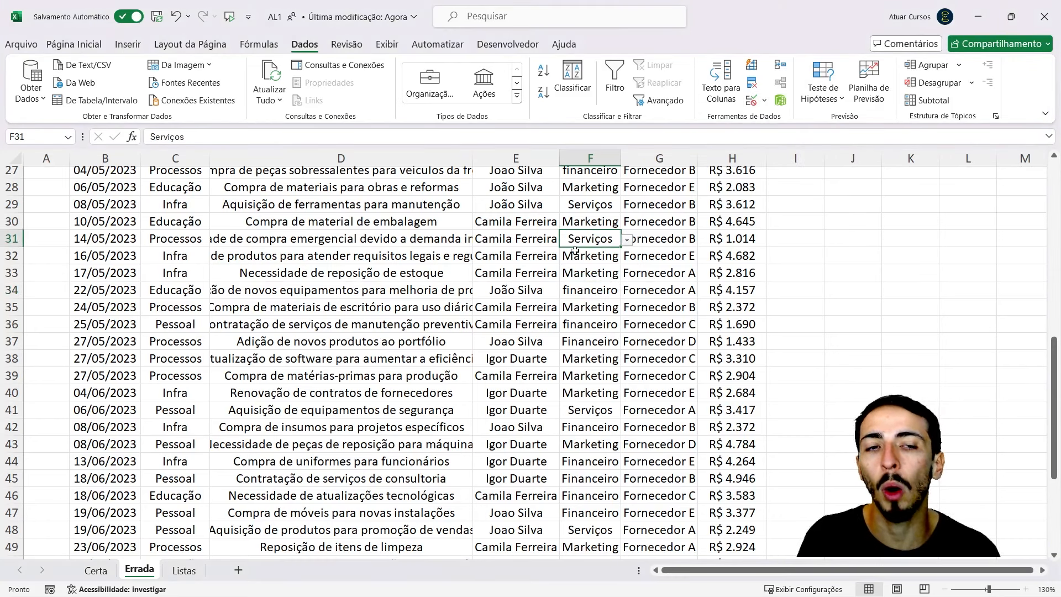
Step: Add filters to the table headers and filter Comprador to show only the accented and unaccented spellings of the same buyer's name
scroll(572, 250, up, 6)
scroll(585, 324, up, 3)
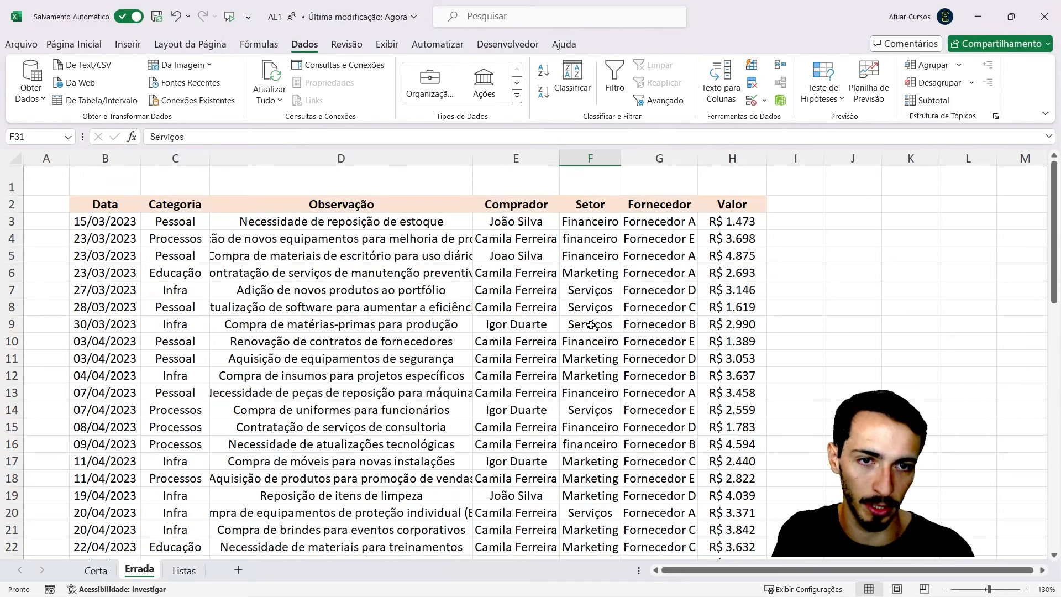
click(515, 221)
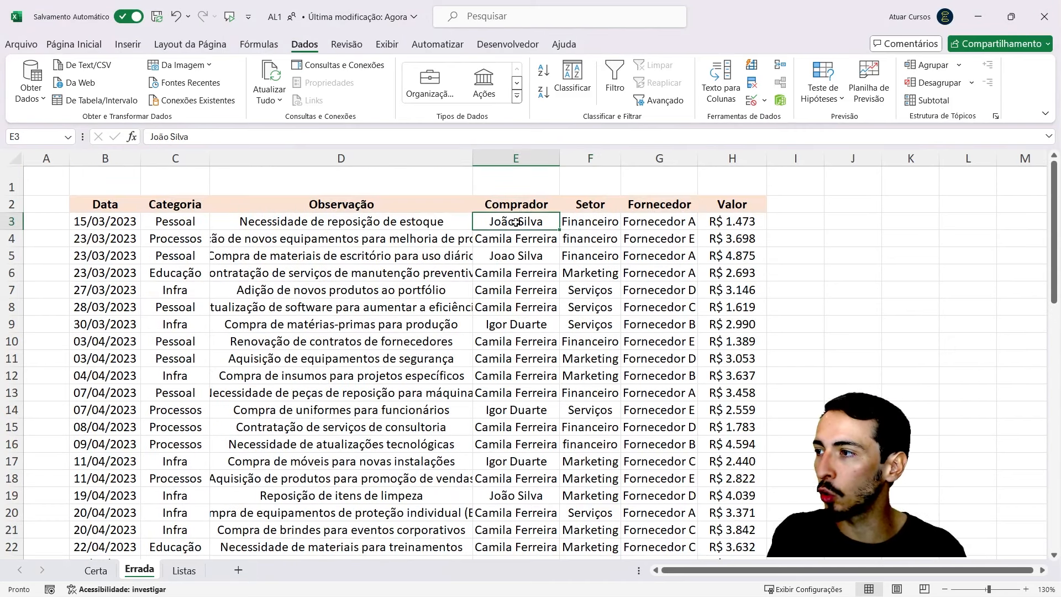
click(522, 258)
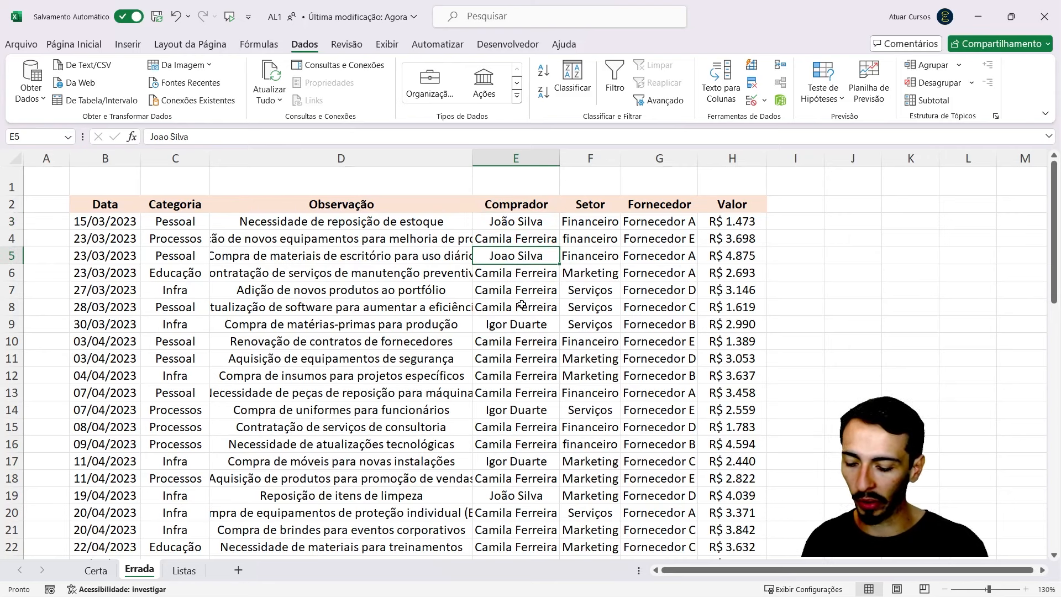
key(ctrl+shift+l)
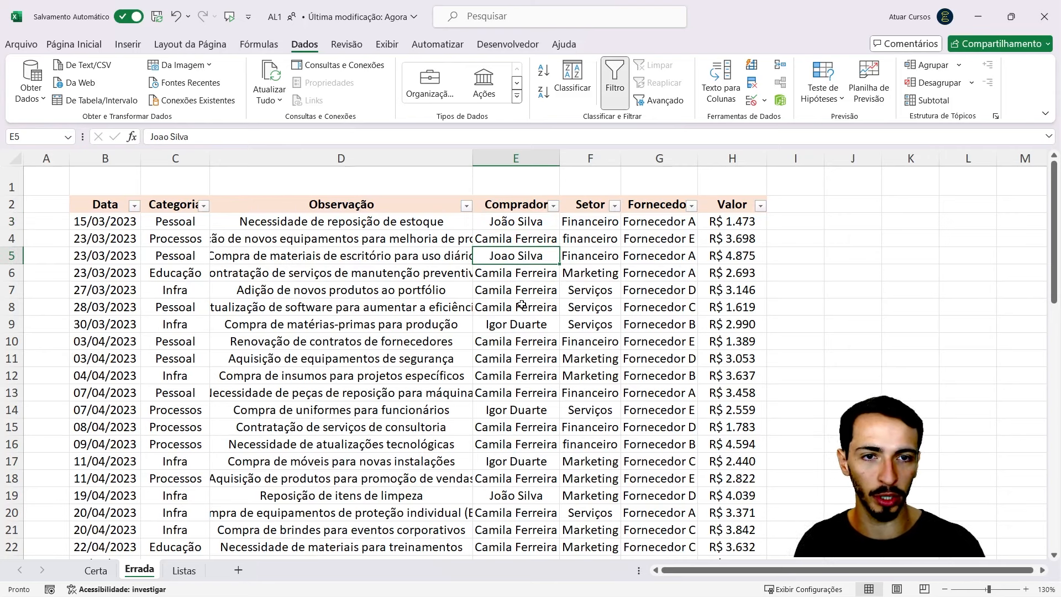
click(554, 205)
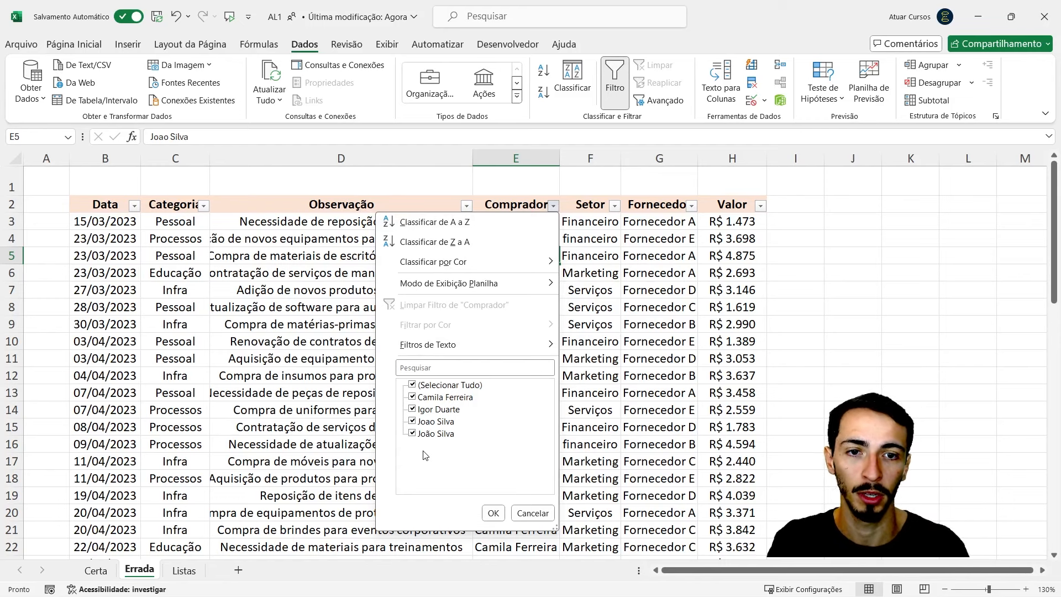
click(413, 385)
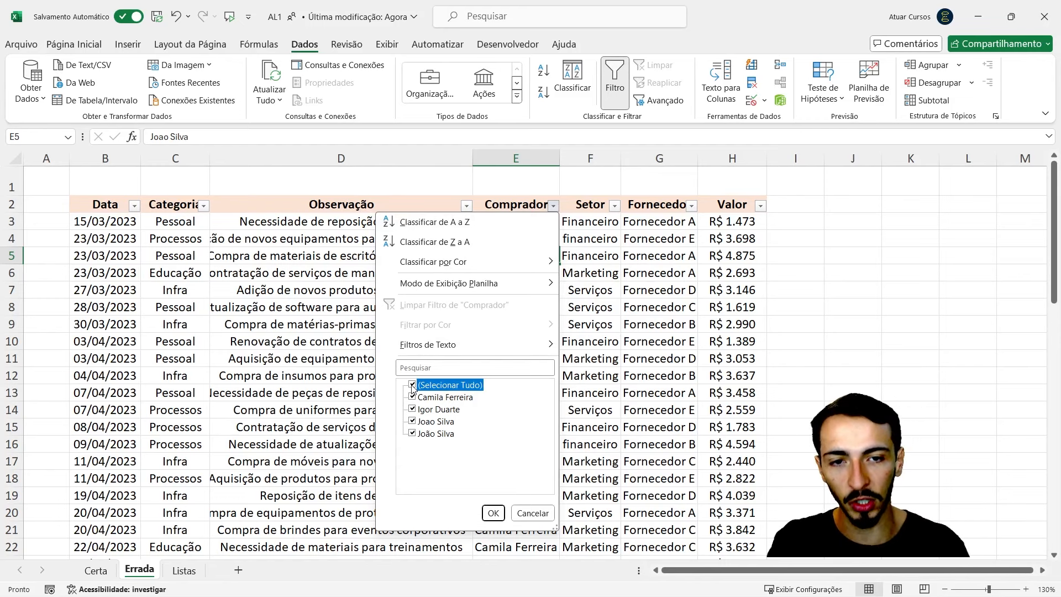
click(413, 421)
click(412, 434)
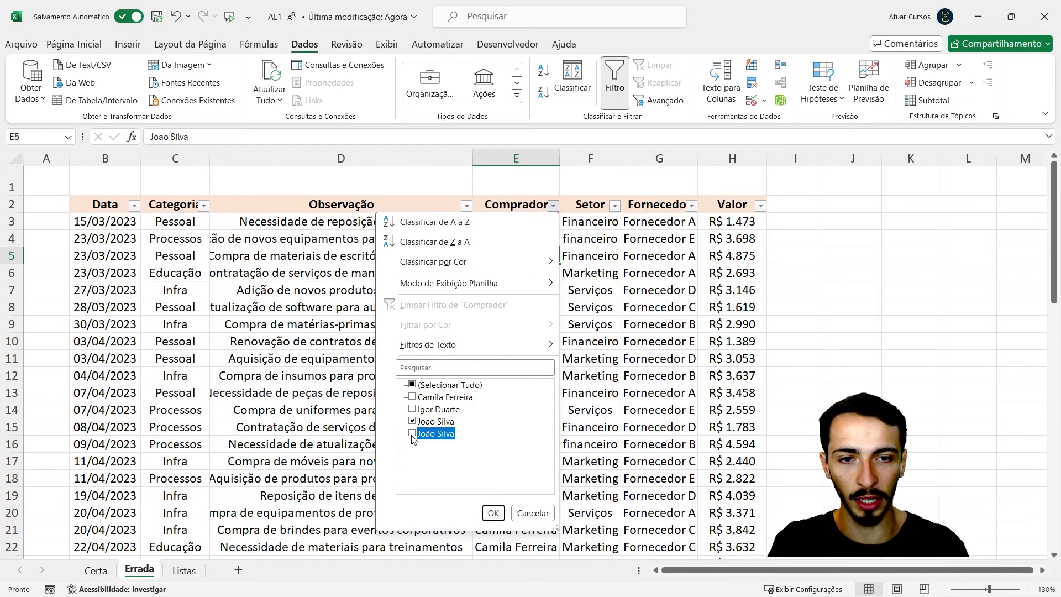
click(493, 513)
Step: Try to circle the invalid entries among the filtered Comprador cells, E3 to E57, and remove the filters from the table
click(509, 223)
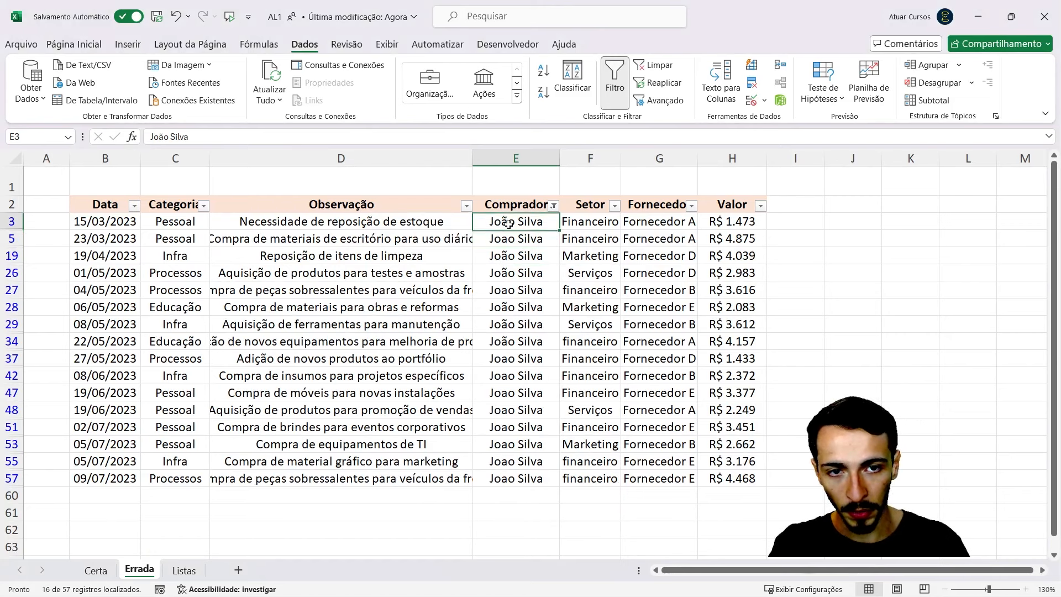
drag(509, 224, 545, 477)
click(540, 325)
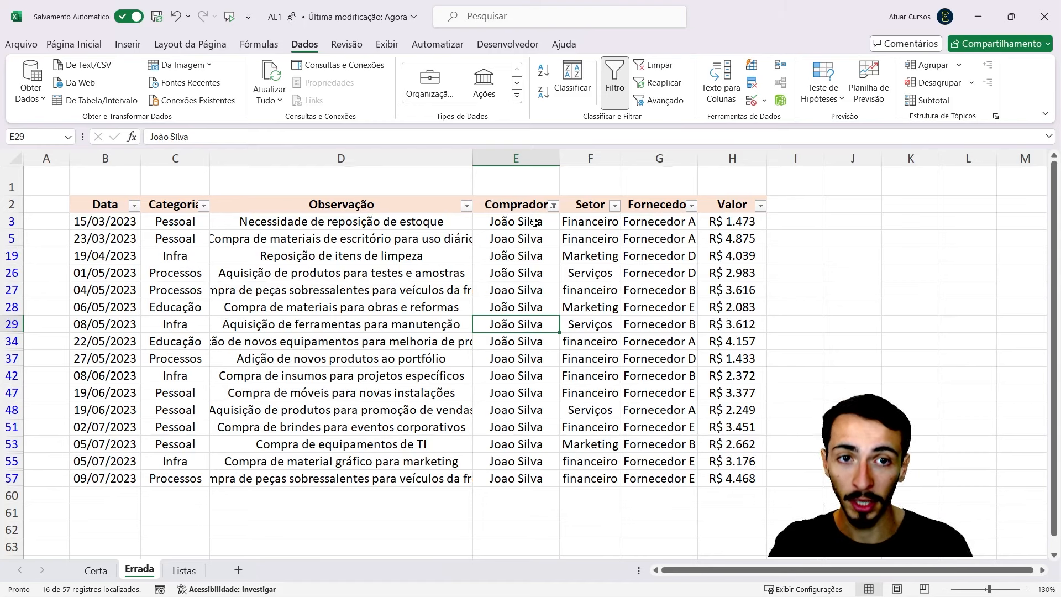
drag(533, 226, 544, 484)
drag(532, 228, 539, 480)
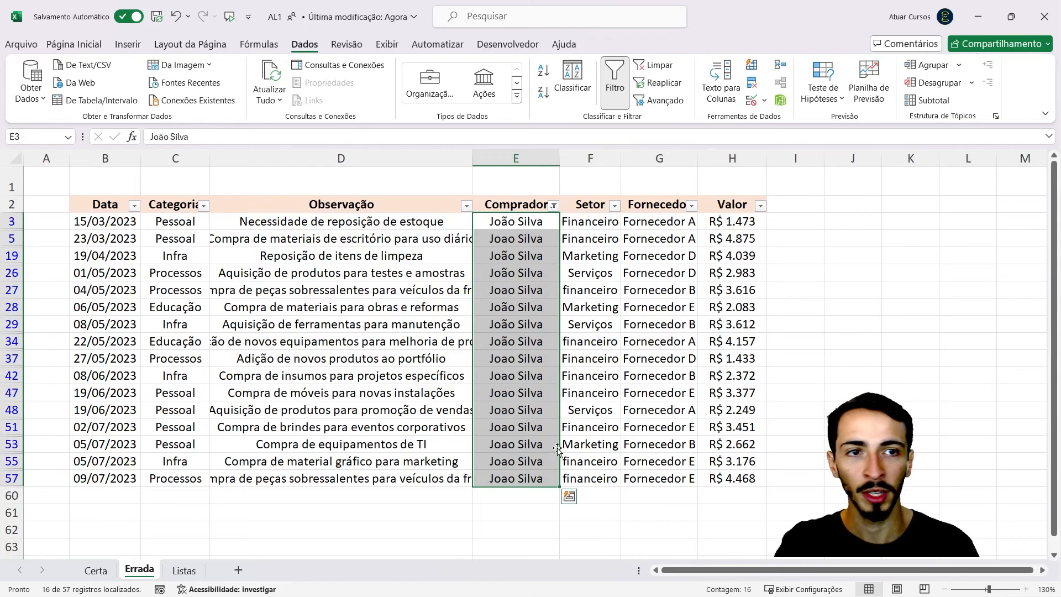
click(764, 101)
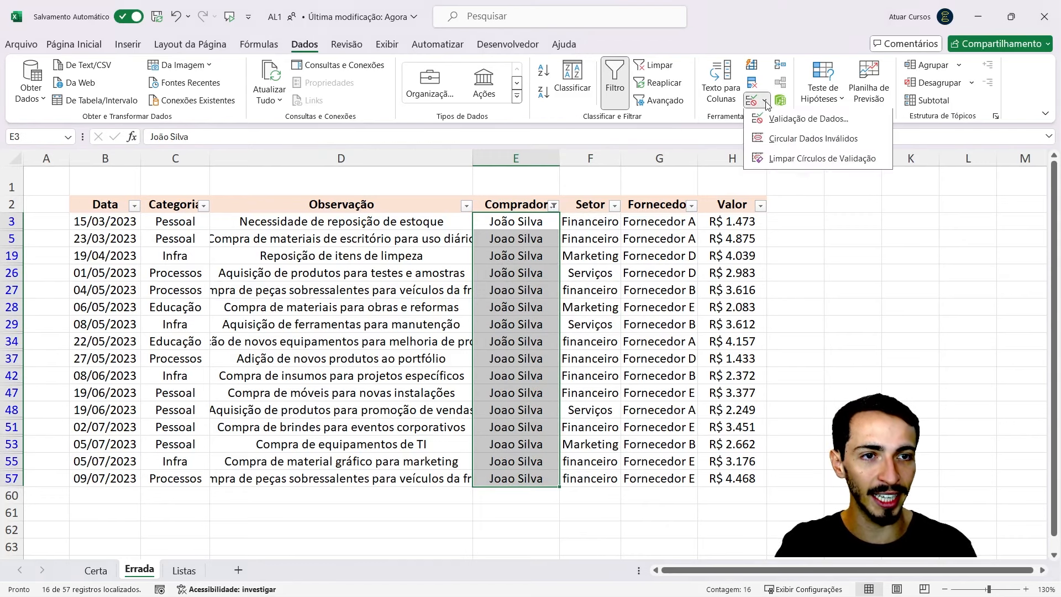
click(791, 138)
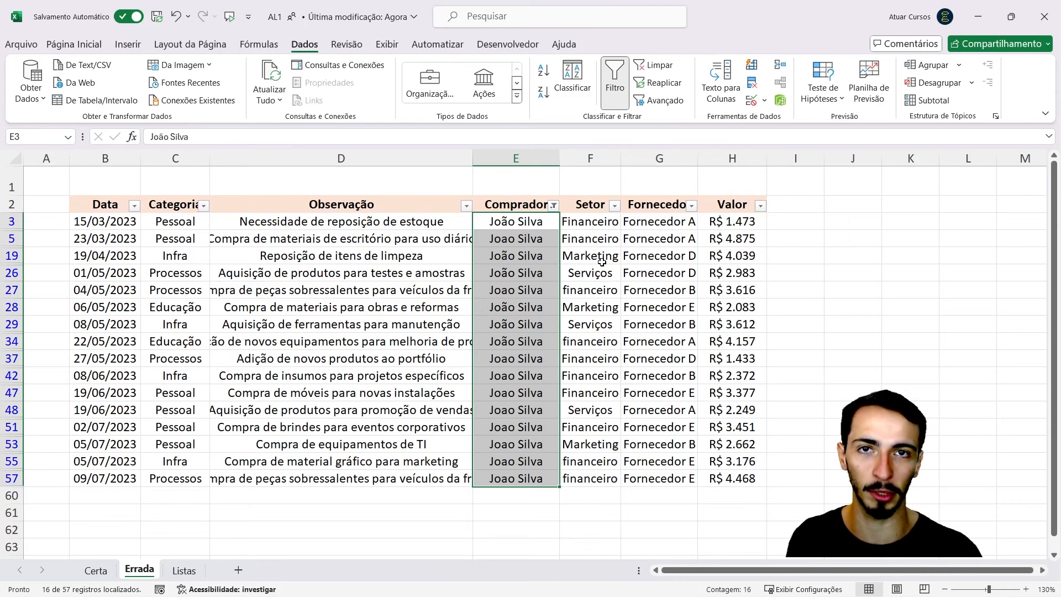
click(537, 256)
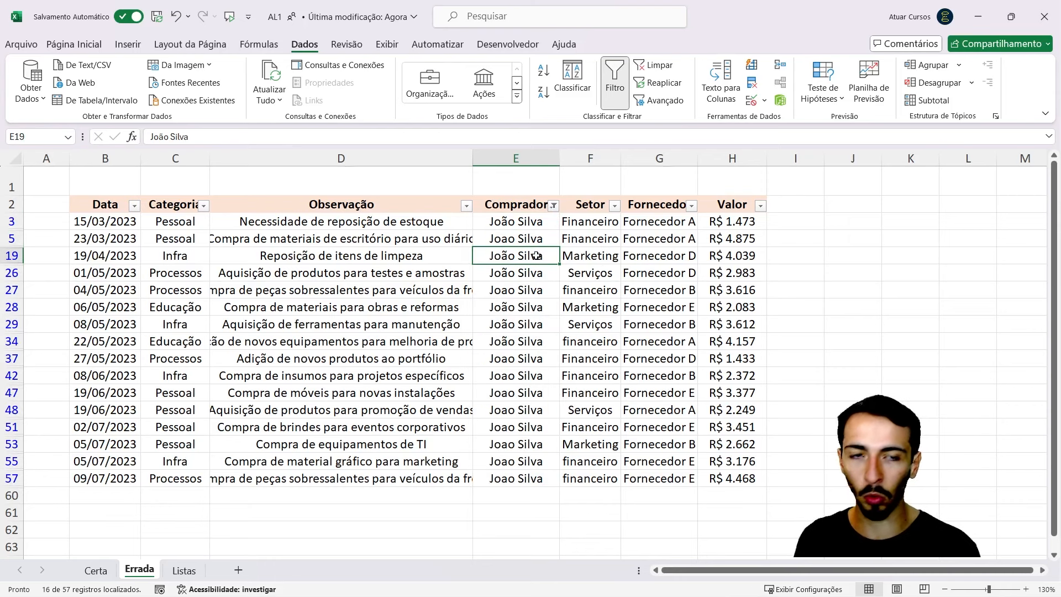
key(ctrl+shift+l)
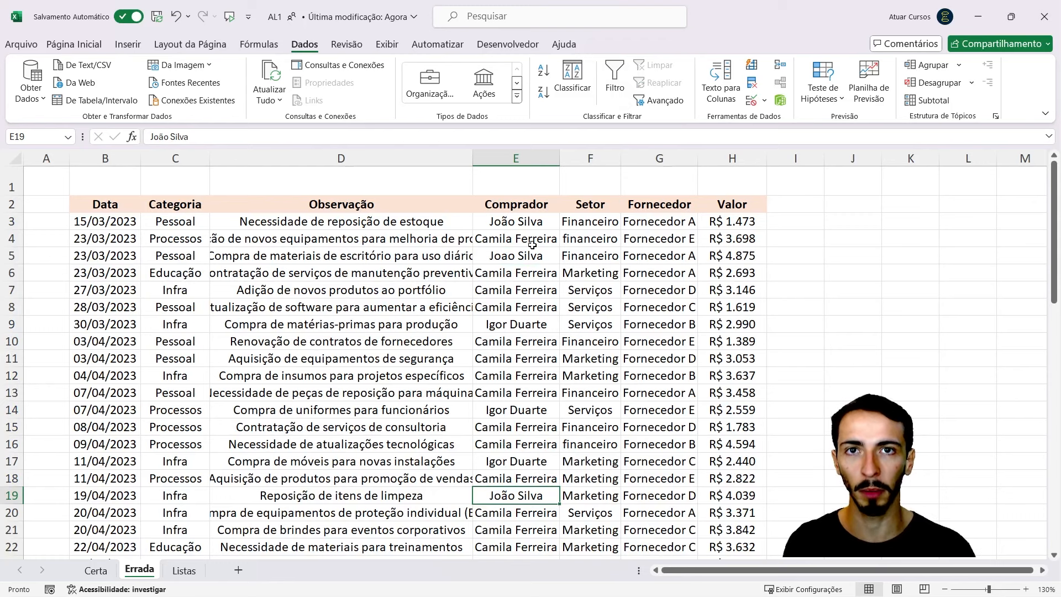
Step: Start a data validation rule for the whole Comprador column, E3 to E59, that allows only values from a list
click(520, 222)
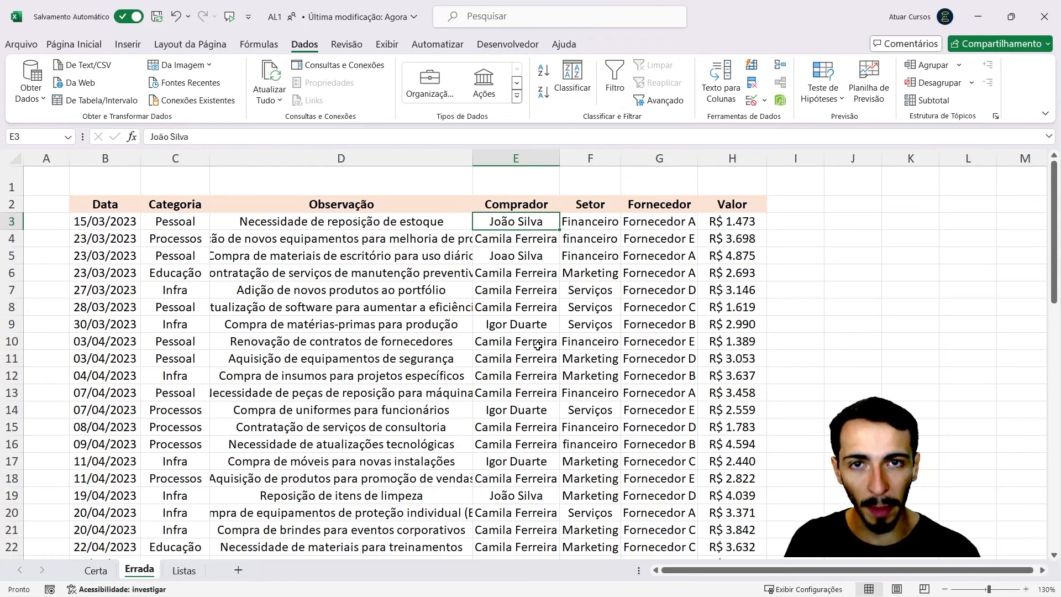
key(ctrl+shift+Down)
scroll(530, 367, up, 12)
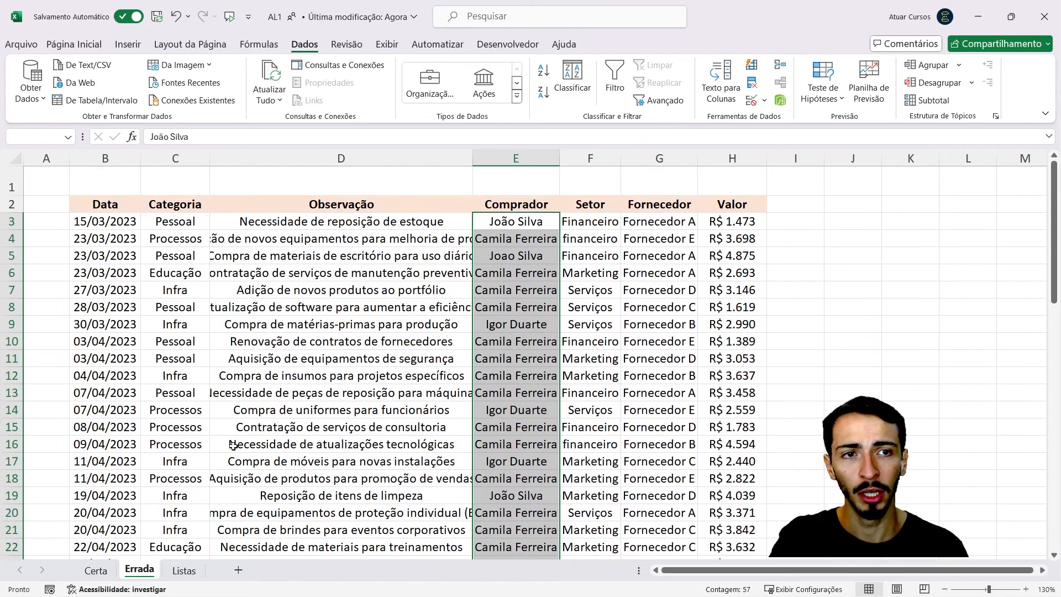
click(753, 103)
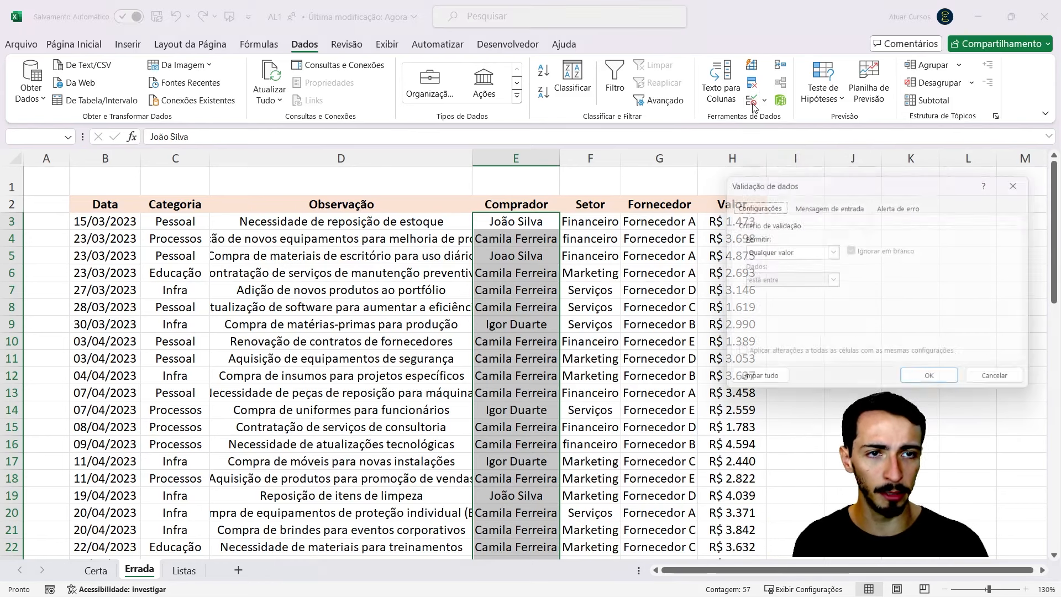
drag(876, 176, 234, 77)
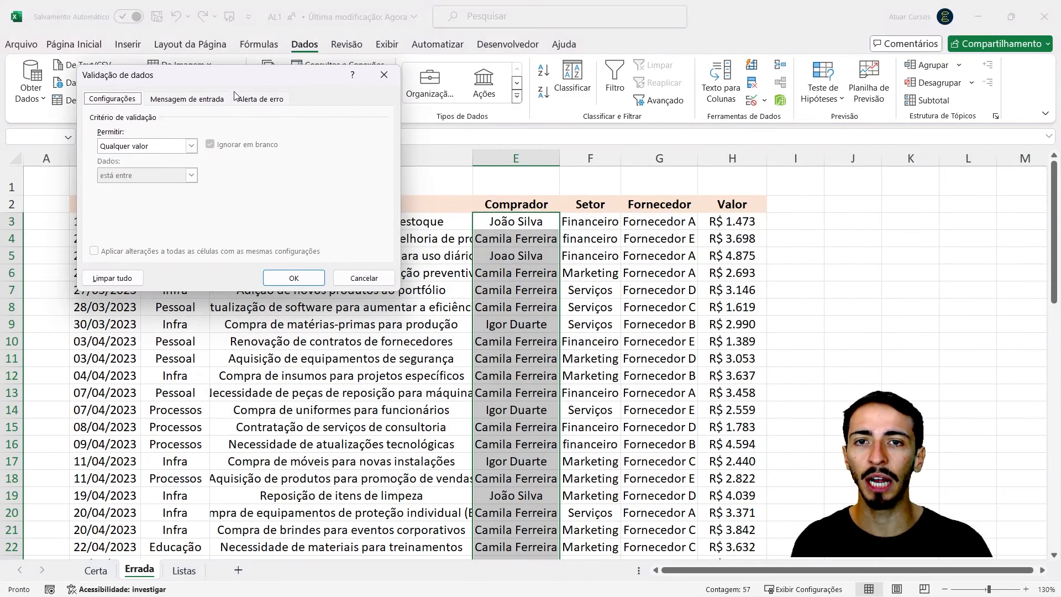
click(190, 146)
click(172, 194)
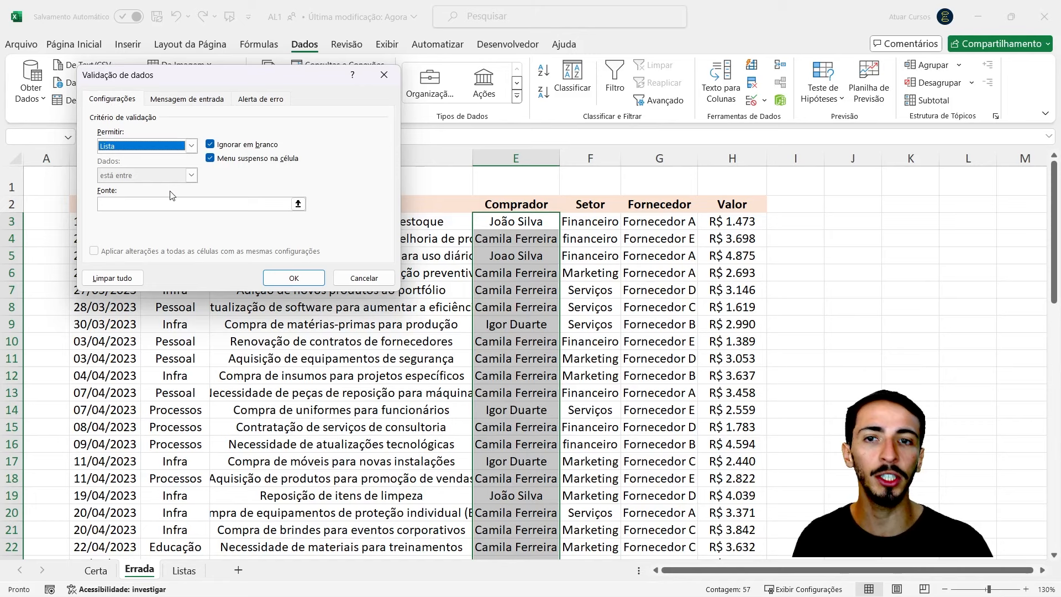
Step: Set the validation source to the buyer names in C2:C4 of the Listas sheet and apply the rule
click(138, 204)
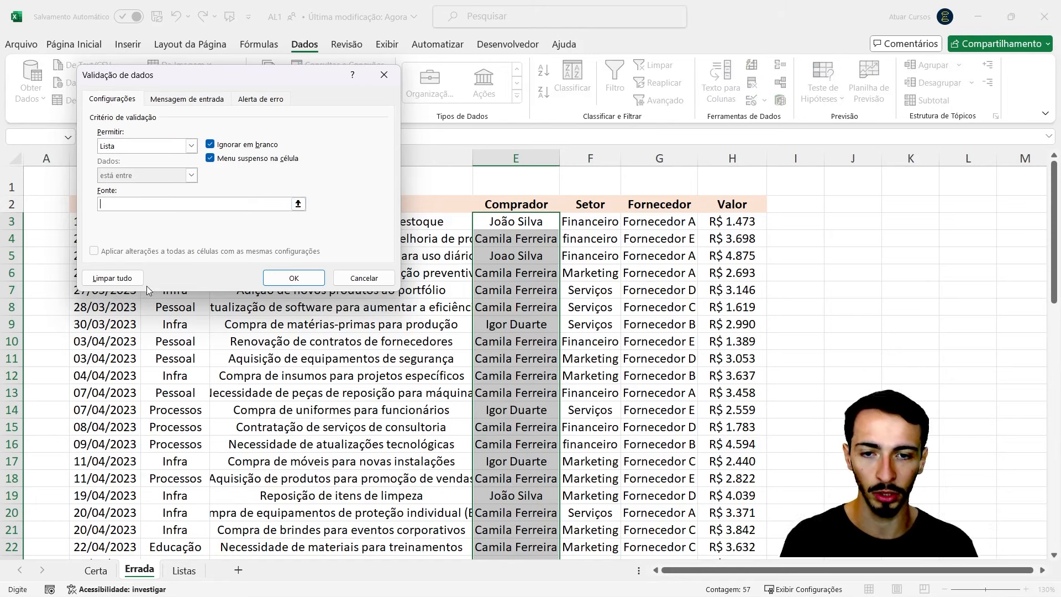
click(193, 571)
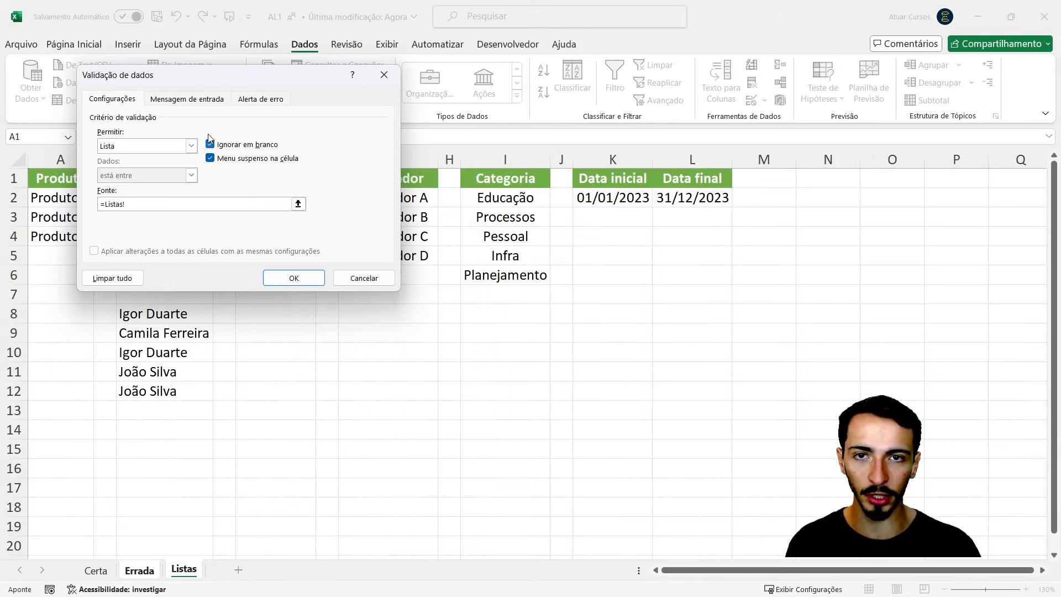
drag(211, 74, 574, 79)
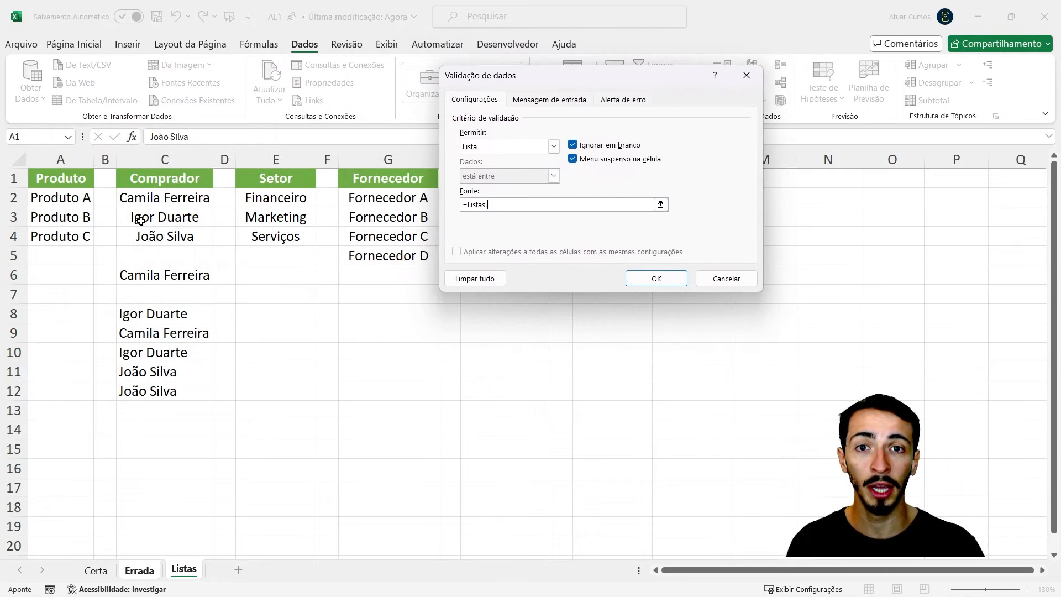
drag(166, 199, 169, 237)
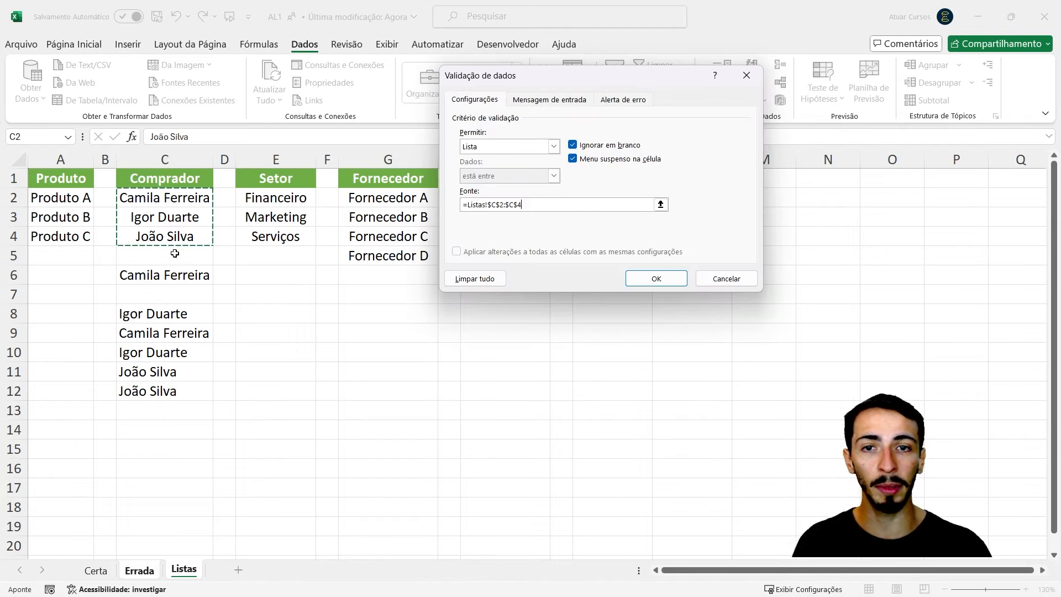
click(666, 283)
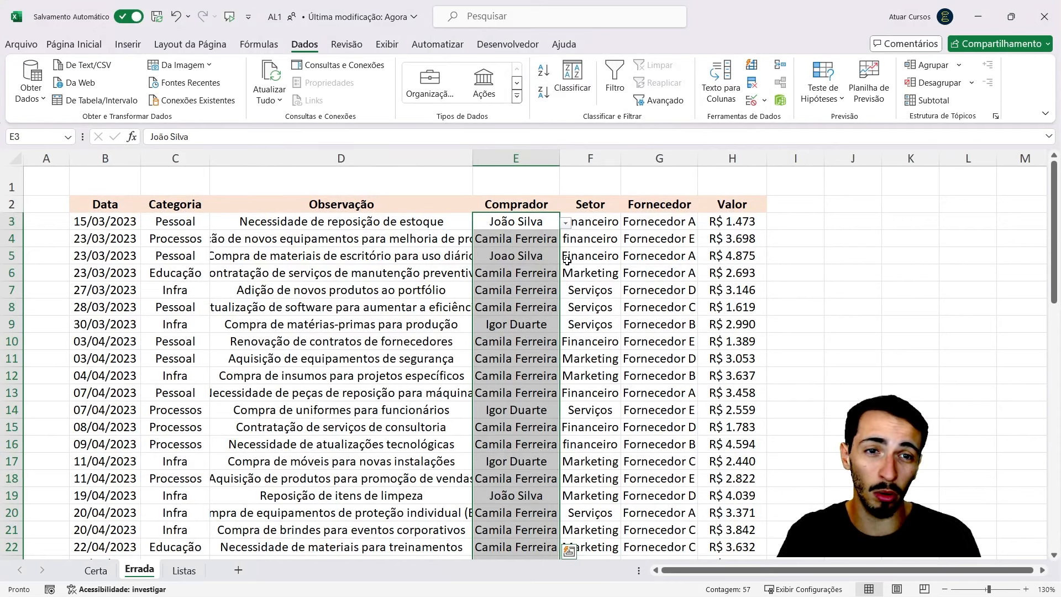
Step: Check the validation list in E3 and examine the Comprador entries down the table for spellings that differ from the list
click(514, 259)
click(552, 221)
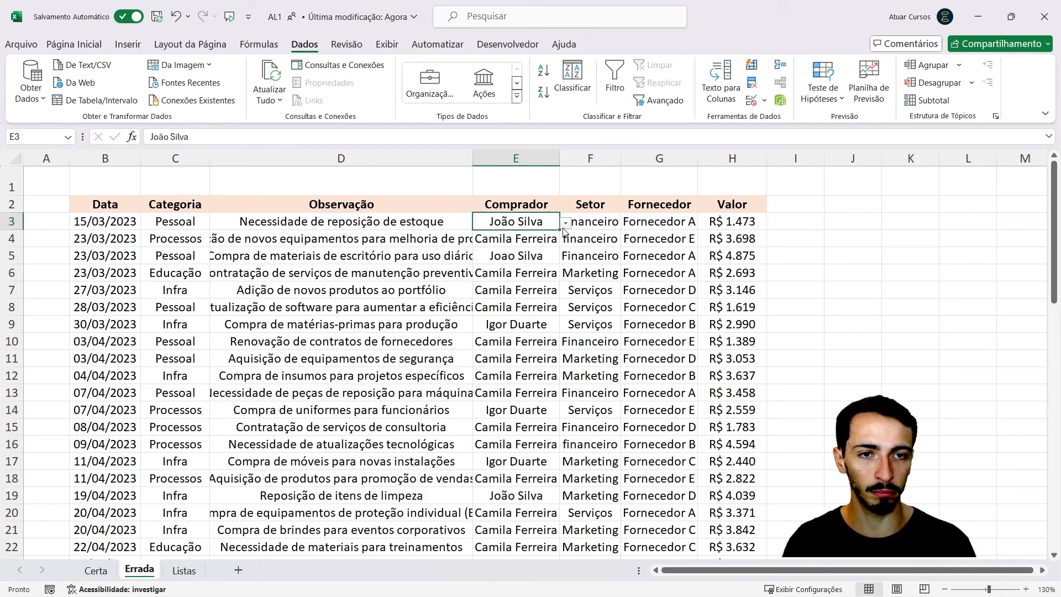
click(566, 224)
click(557, 224)
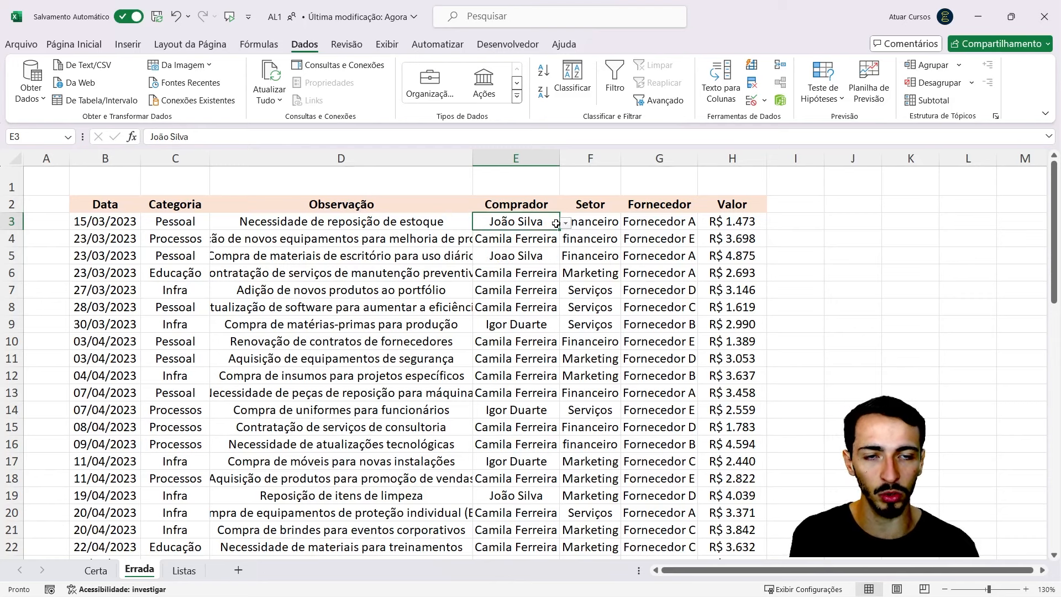
click(534, 253)
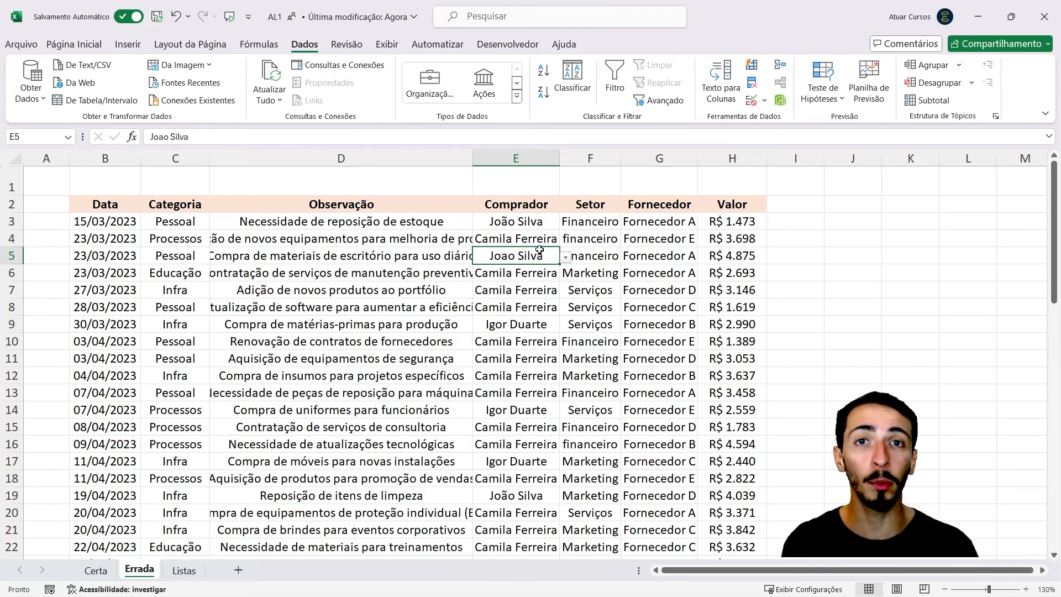
drag(541, 227, 540, 341)
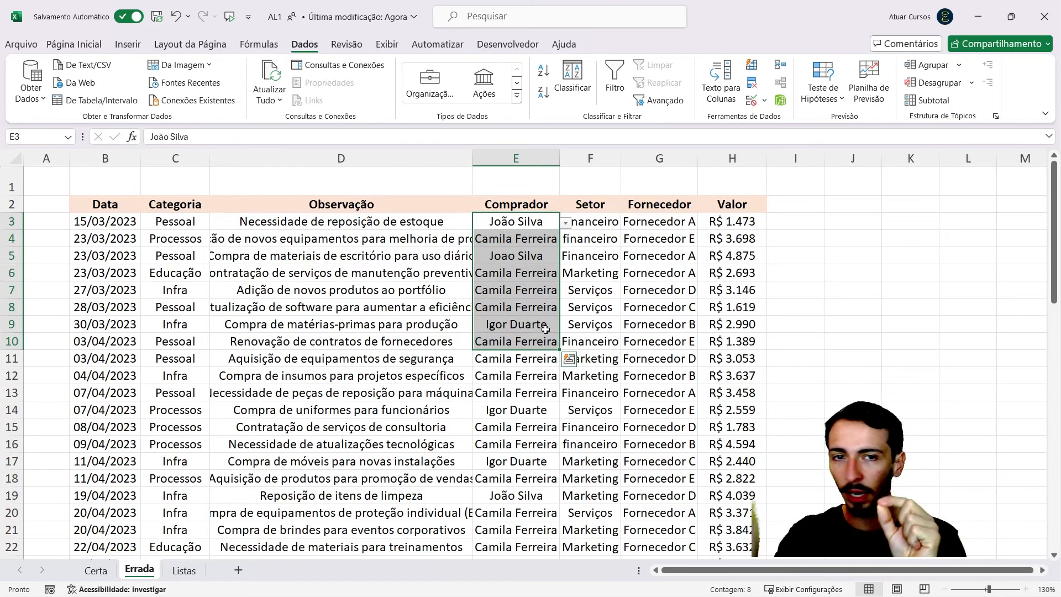
scroll(545, 329, down, 9)
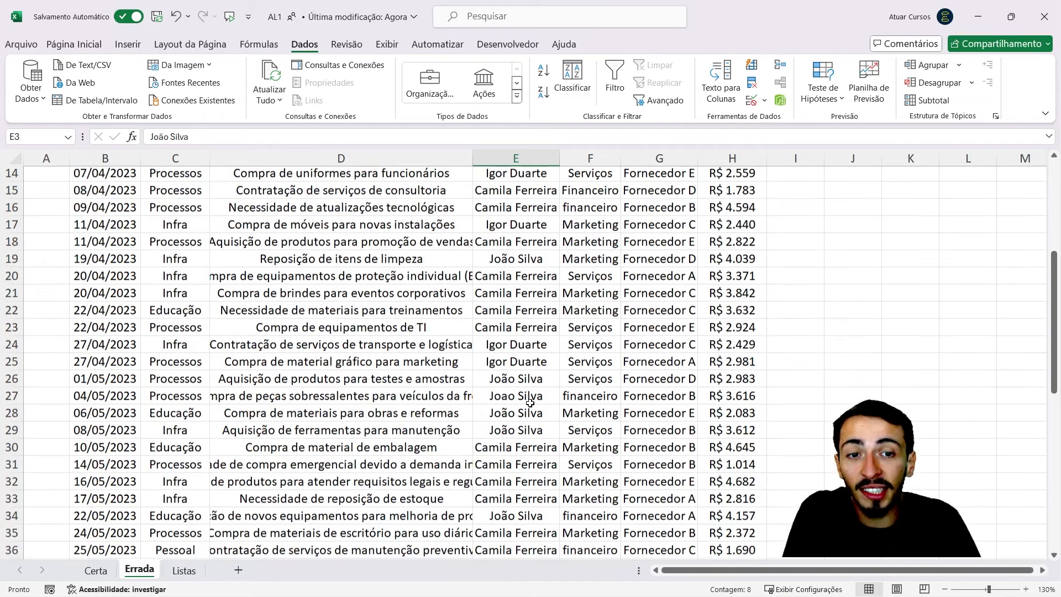
scroll(528, 407, down, 6)
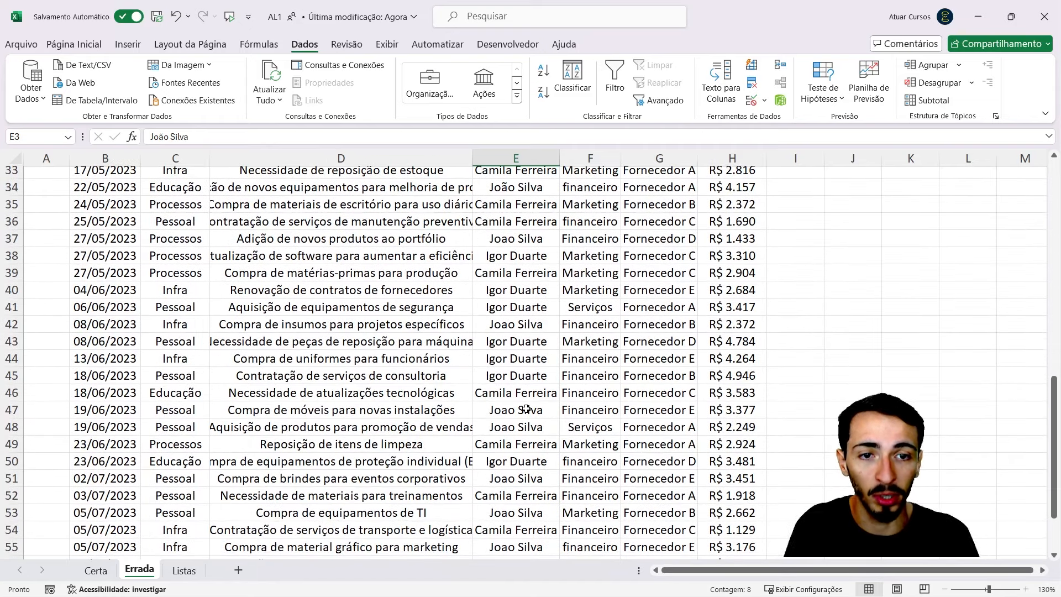
scroll(526, 412, up, 15)
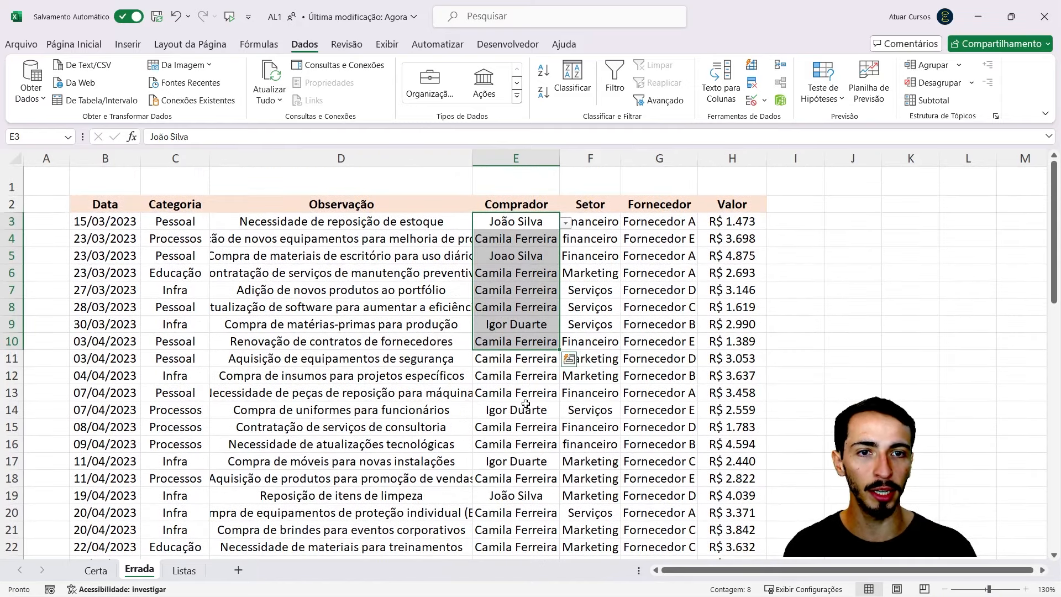
click(524, 408)
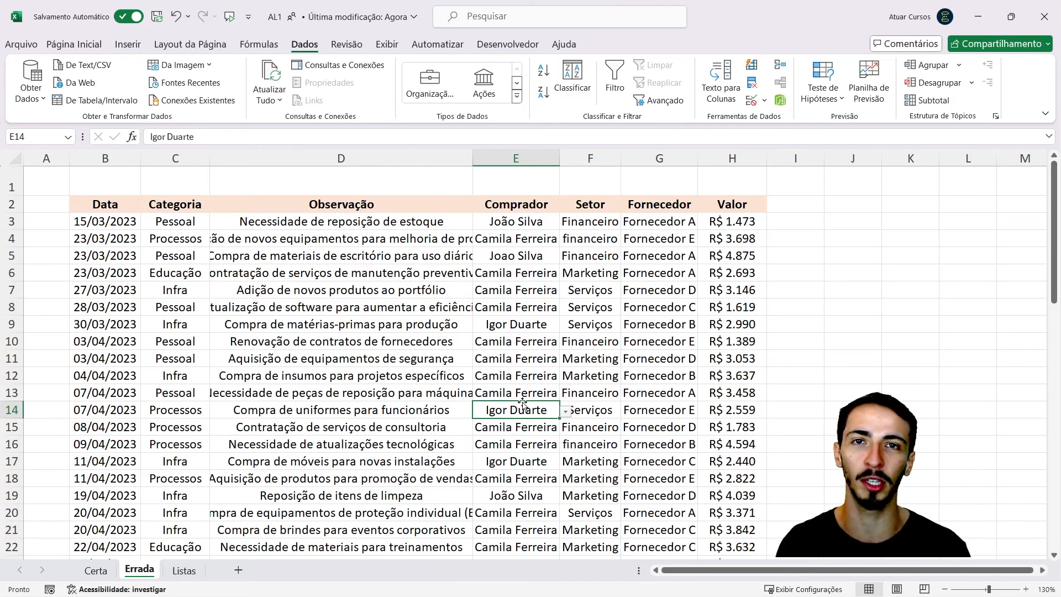
Step: Circle the invalid data on the Errada sheet according to its data validation rules
click(541, 308)
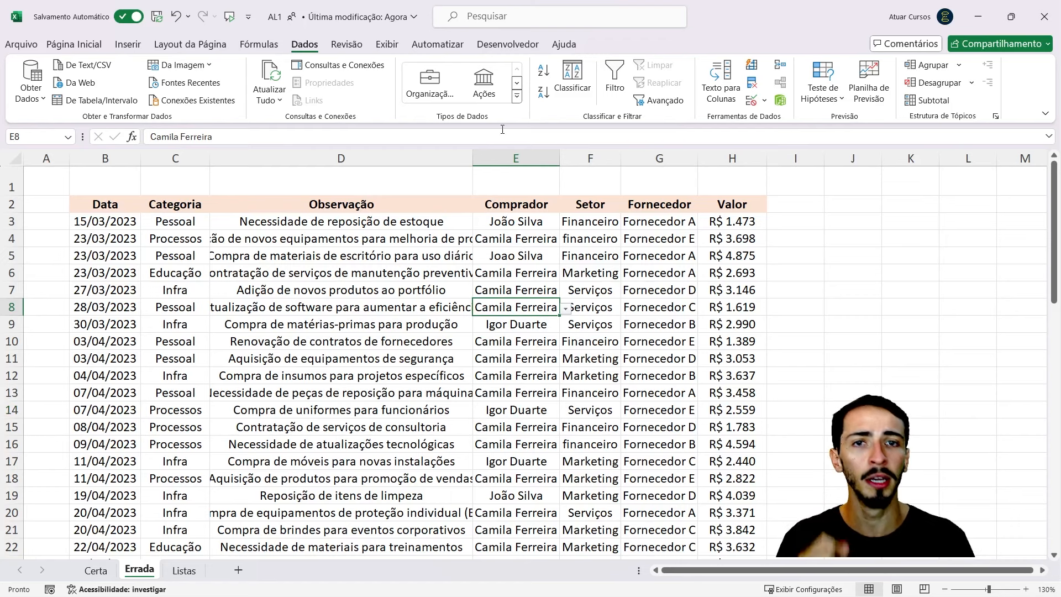
click(766, 103)
click(801, 146)
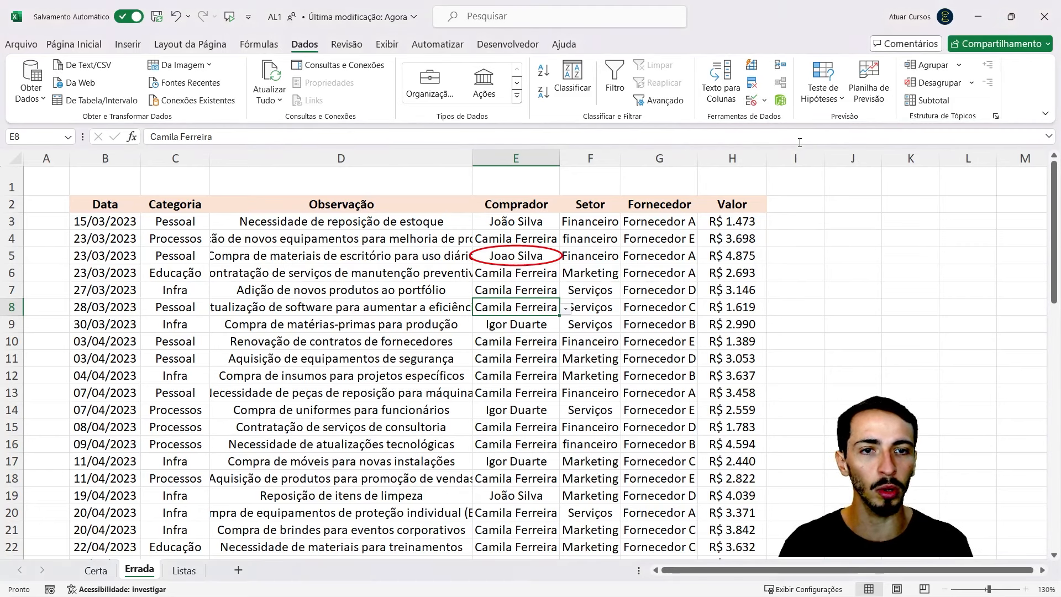
Step: Examine the circled invalid entries throughout the Comprador column
scroll(528, 331, down, 5)
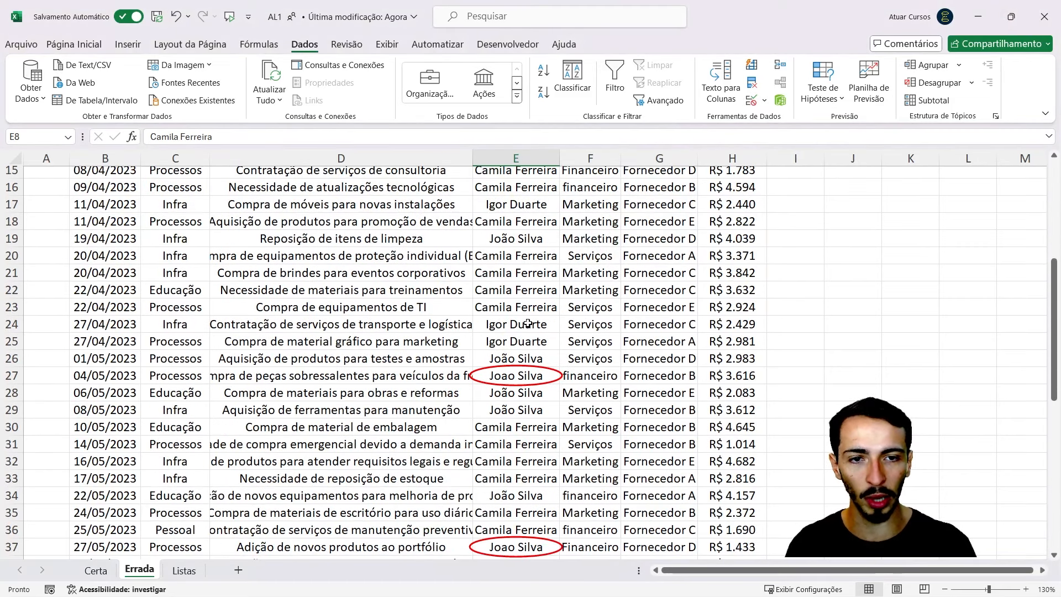
scroll(528, 324, up, 5)
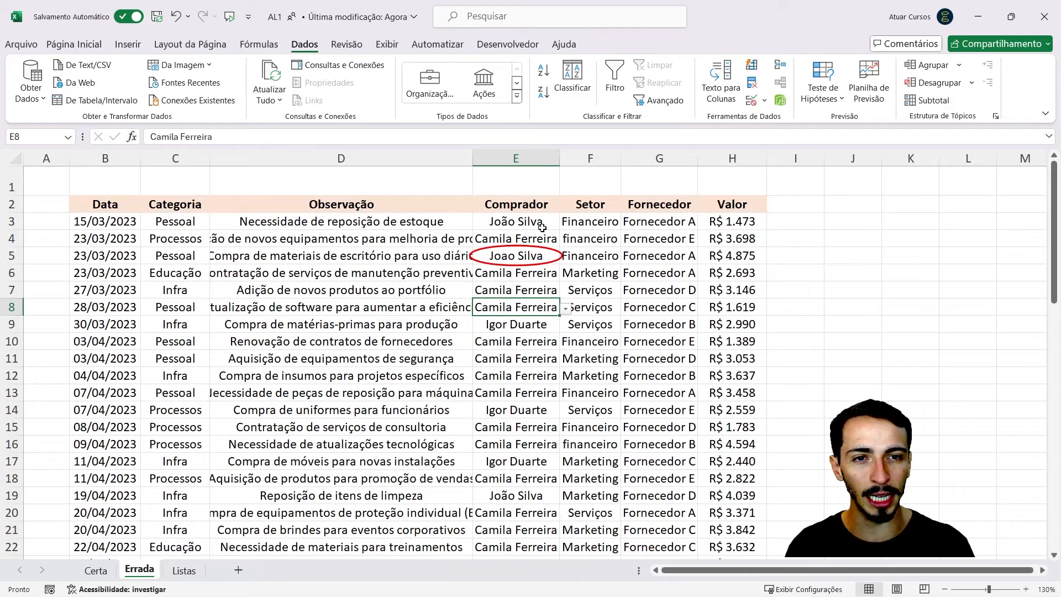
drag(540, 225, 536, 445)
scroll(537, 440, up, 4)
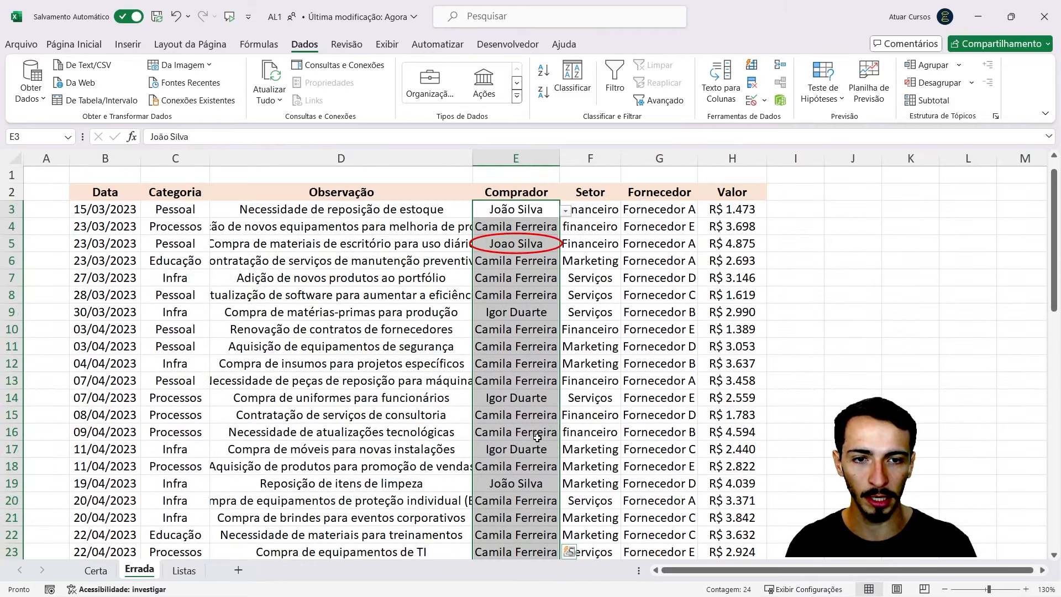
click(517, 397)
scroll(515, 321, down, 10)
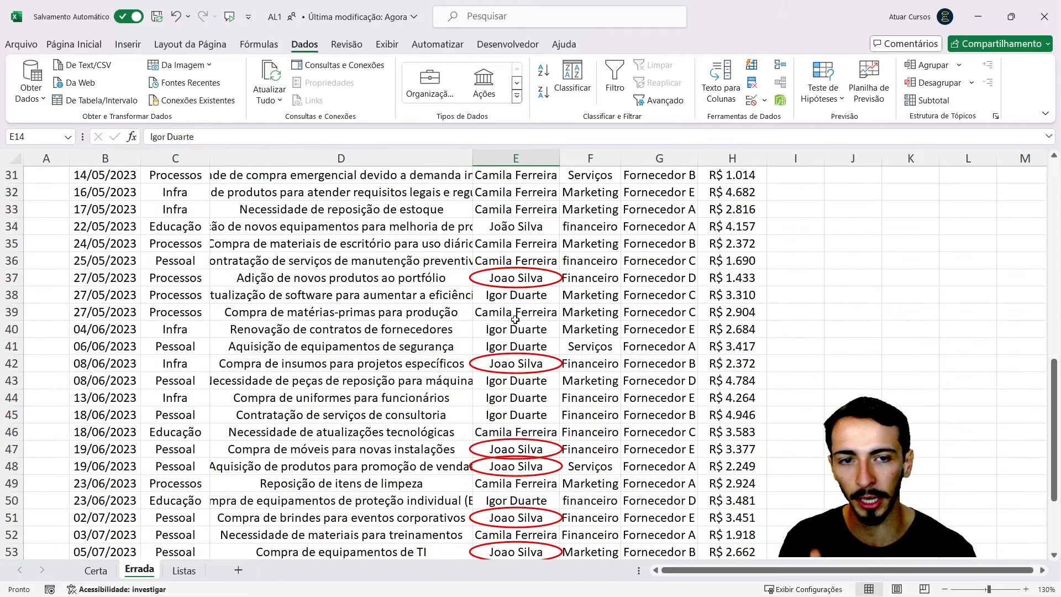
scroll(515, 319, down, 5)
scroll(522, 357, up, 4)
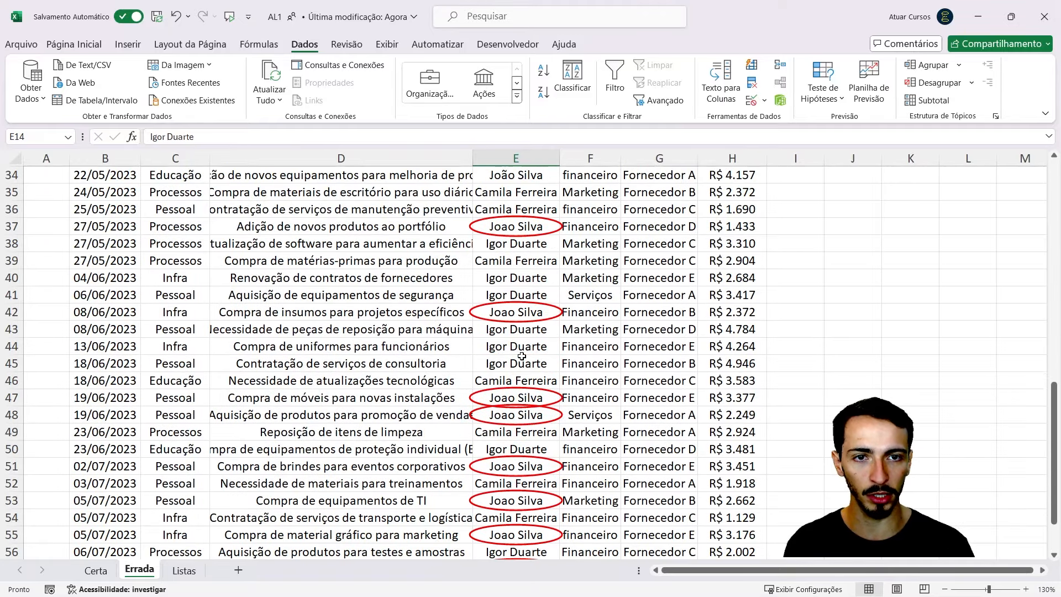
scroll(522, 357, up, 6)
Step: Check the Setor column for circled entries and review the table down to its last row, 59
drag(608, 224, 561, 508)
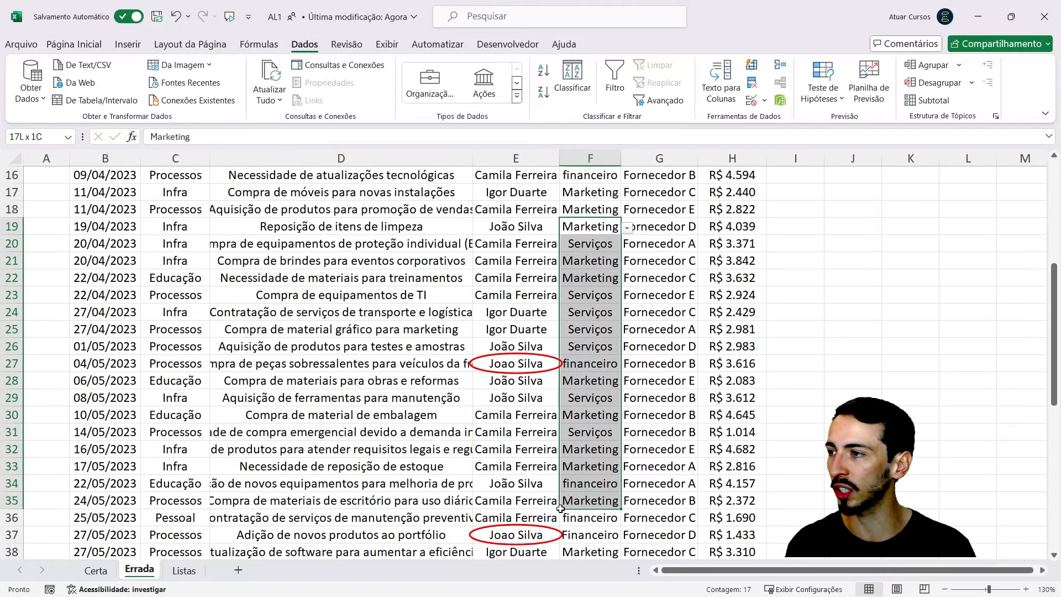
scroll(561, 509, up, 5)
click(607, 258)
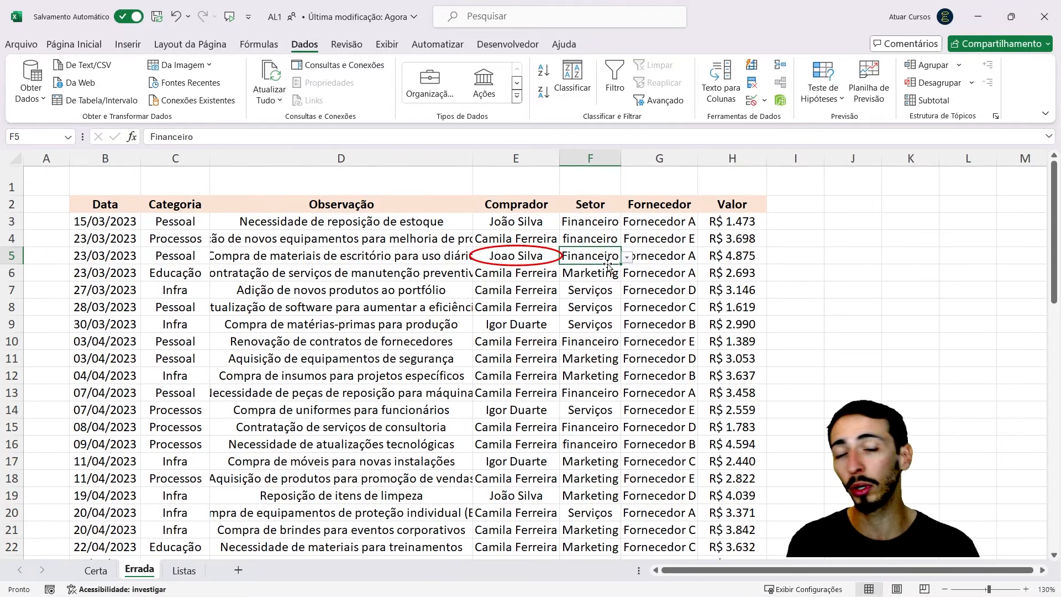
scroll(517, 359, down, 10)
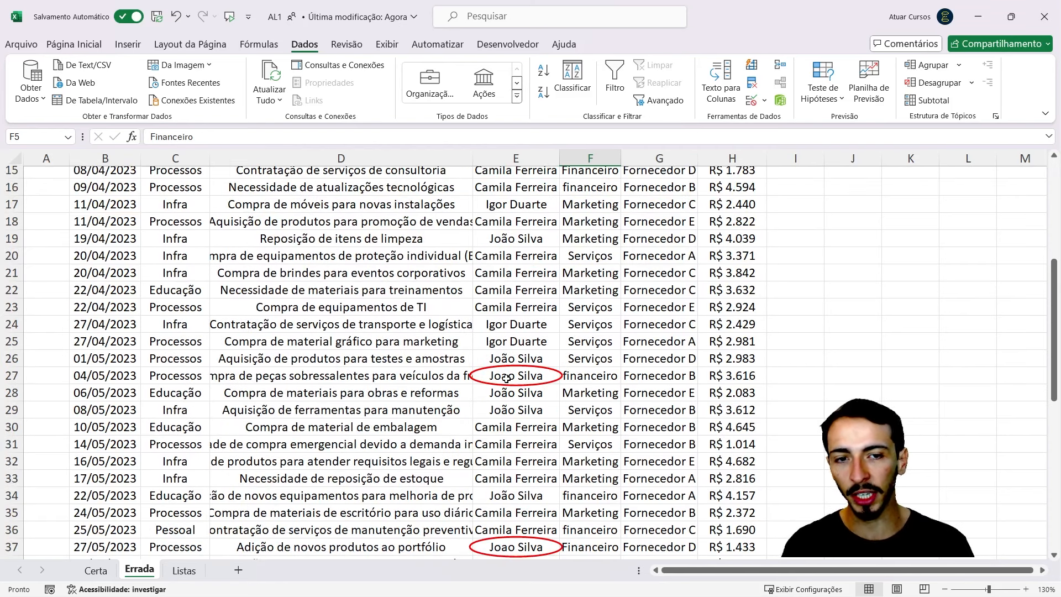
scroll(513, 383, down, 4)
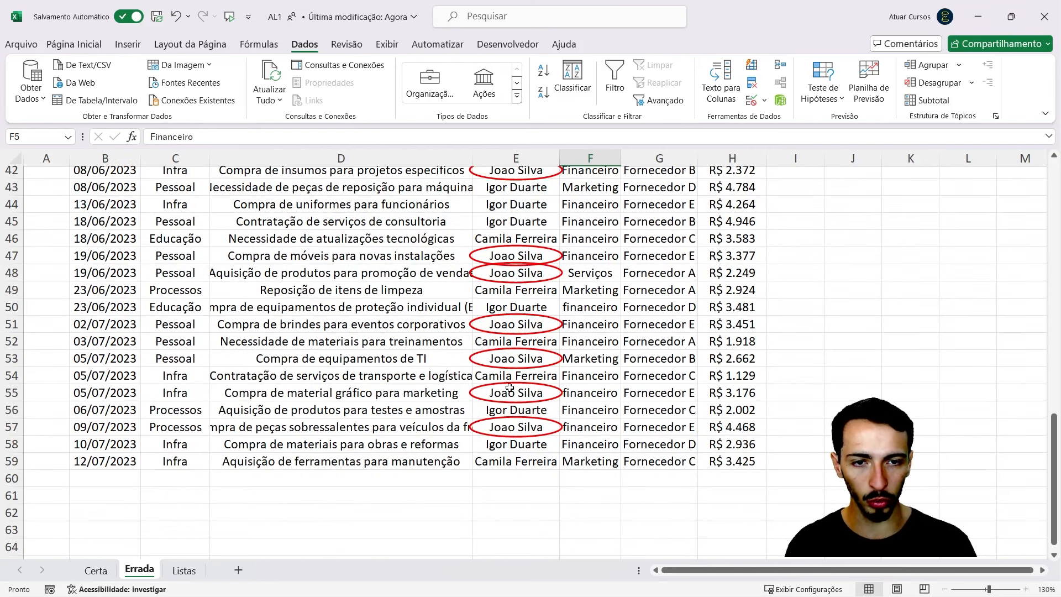
click(516, 463)
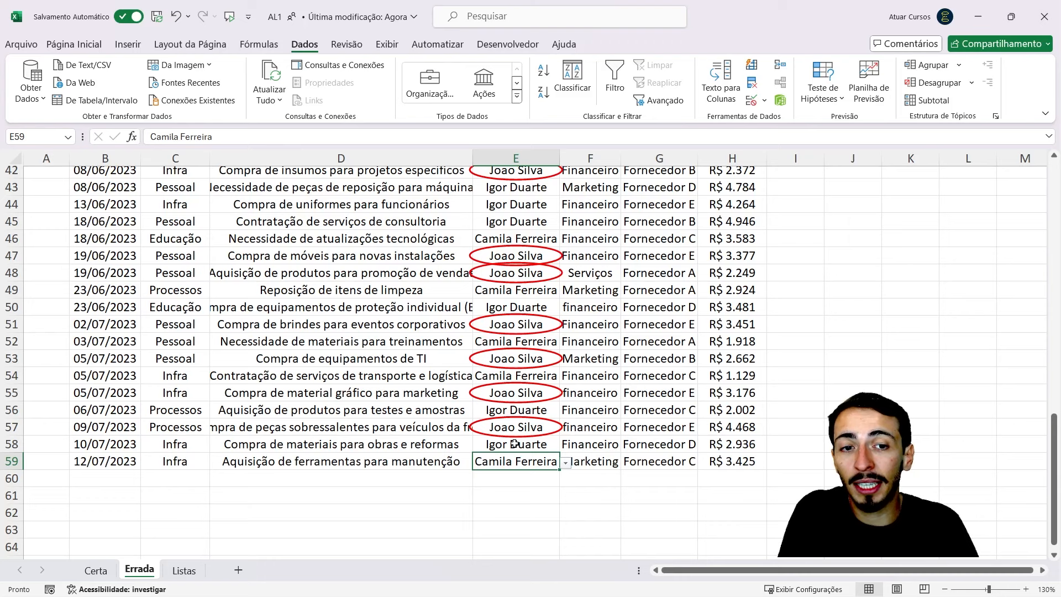
scroll(513, 444, up, 12)
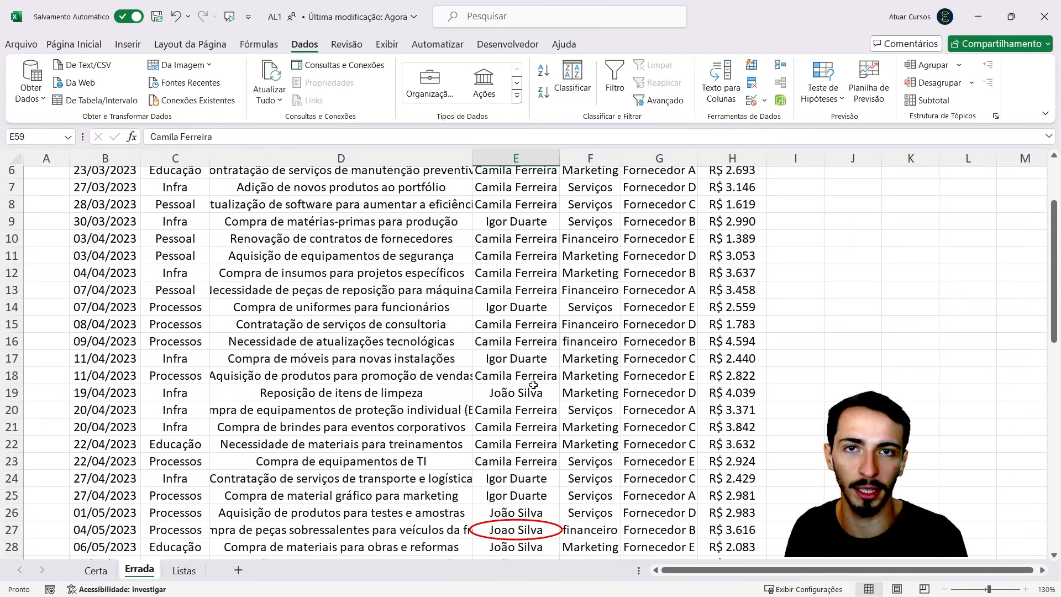
click(533, 386)
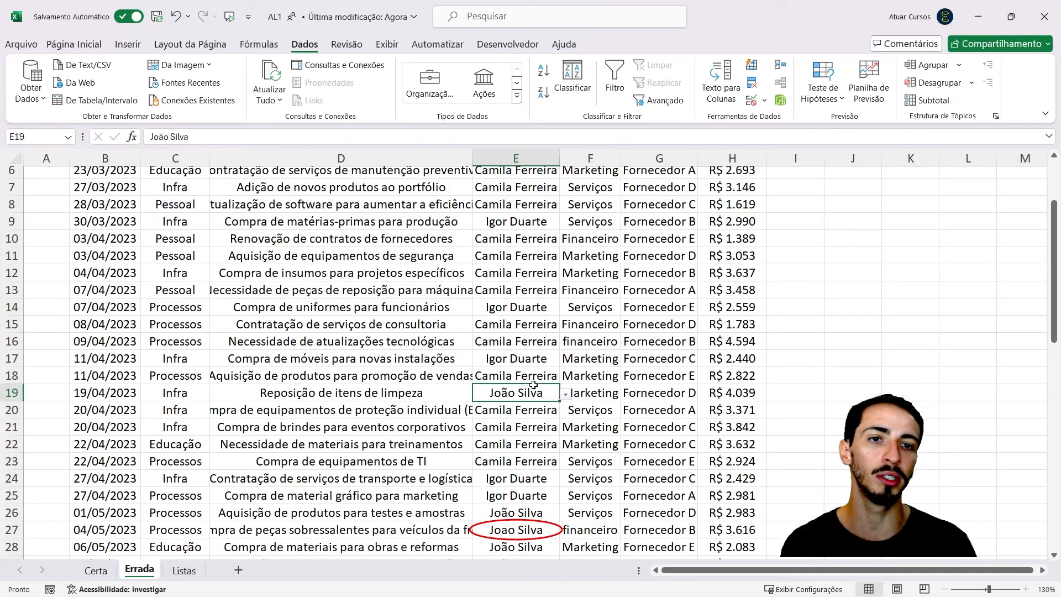
scroll(528, 384, up, 2)
Step: Add filters to the table and filter Comprador to the accented and unaccented spellings of the same buyer's name
click(552, 310)
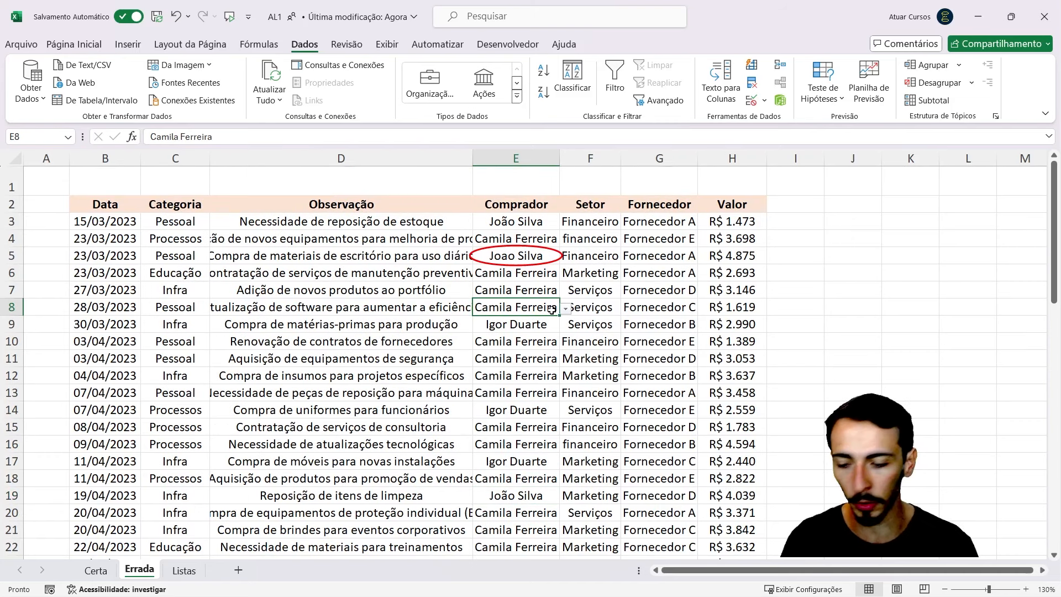
key(ctrl+shift+l)
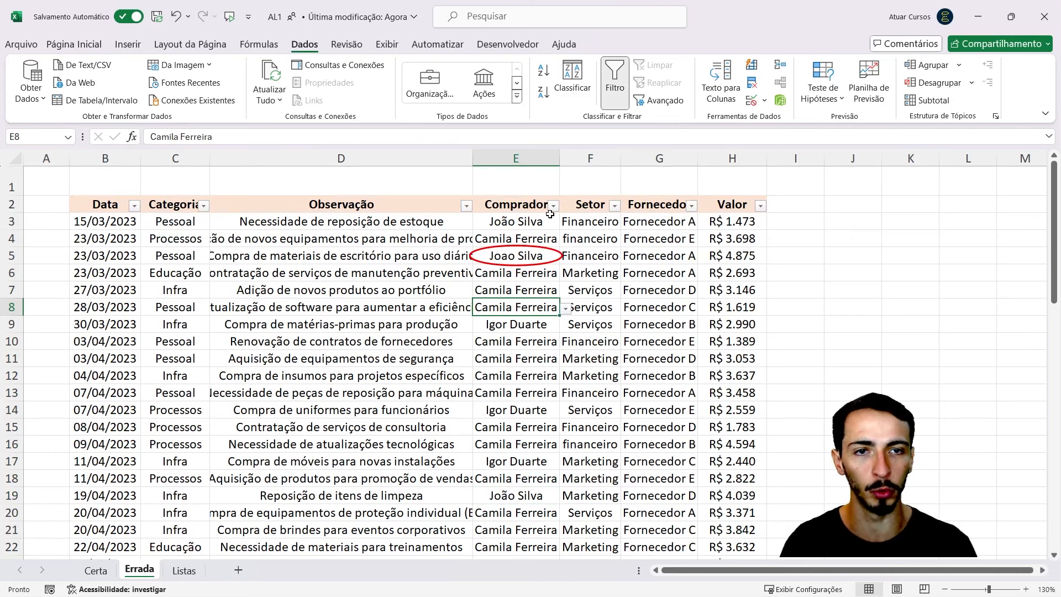
click(553, 206)
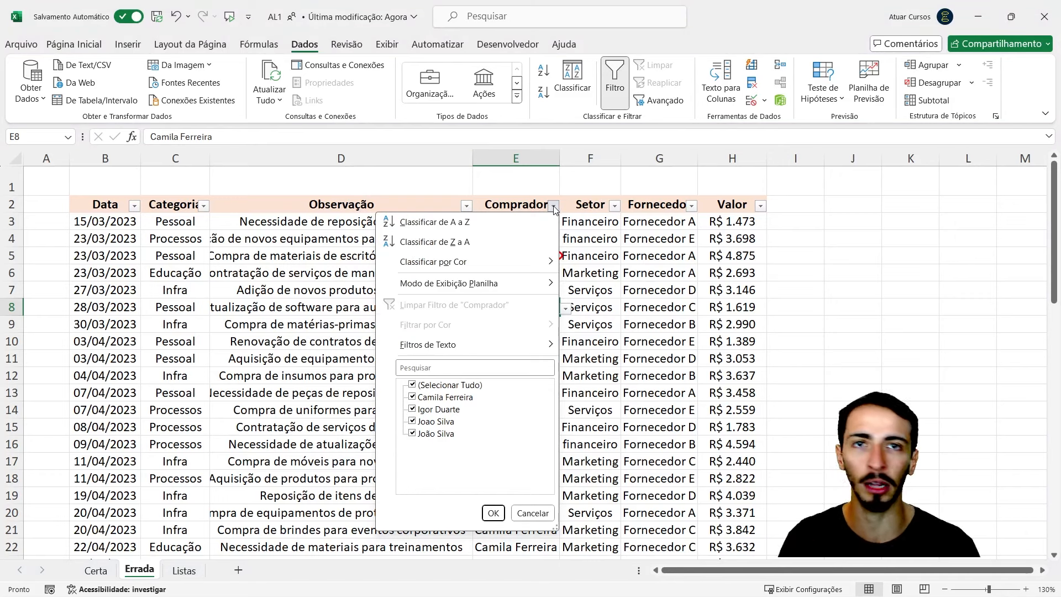
click(412, 386)
click(412, 422)
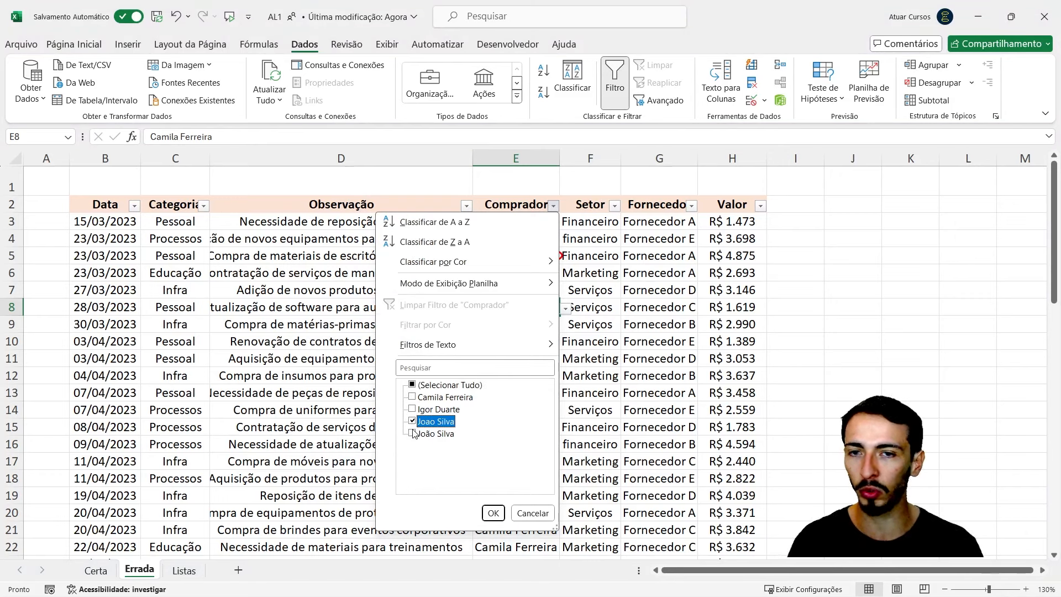
click(413, 434)
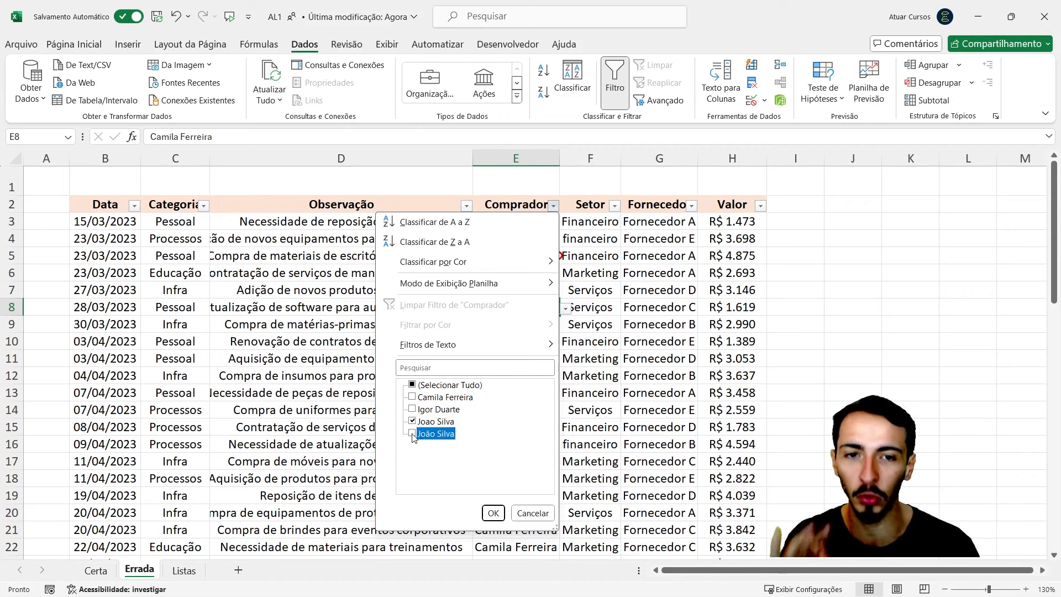
click(493, 513)
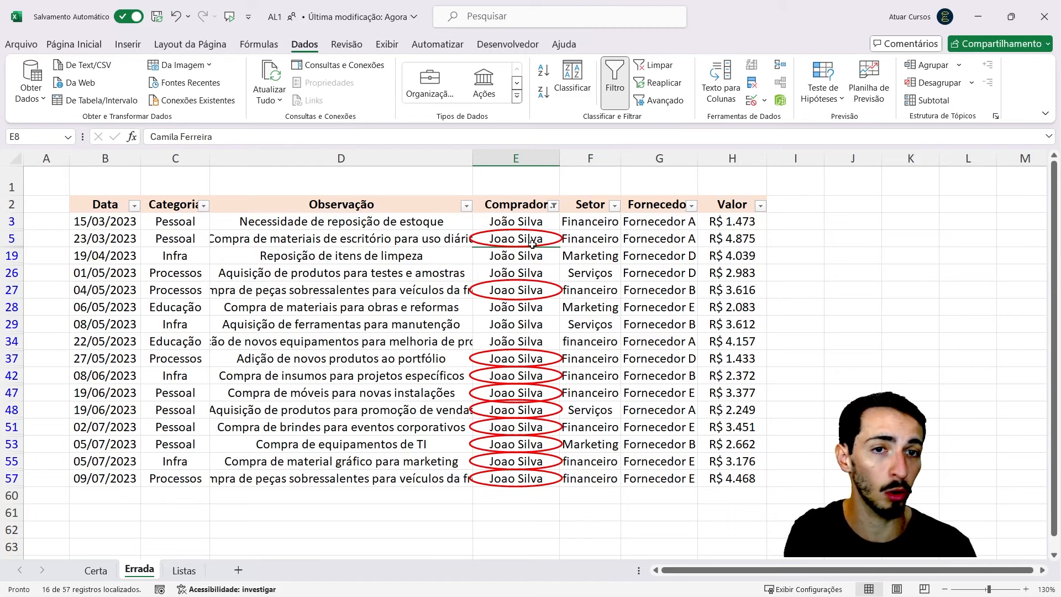
Step: Copy the correctly accented buyer name from E3 over the filtered Comprador cells from E5 to E57
click(545, 226)
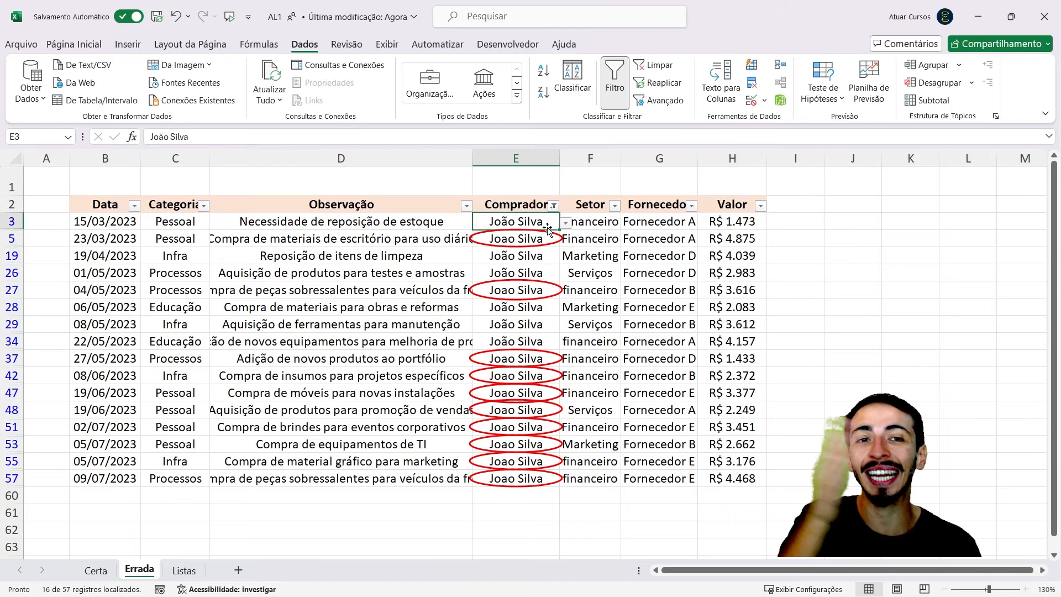
key(ctrl+c)
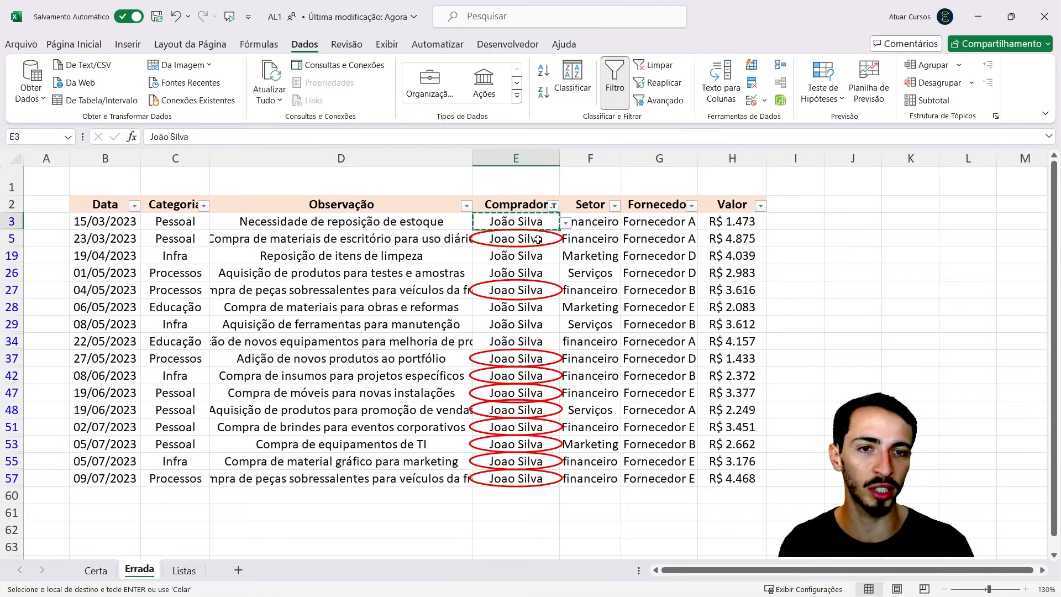
drag(538, 239, 538, 479)
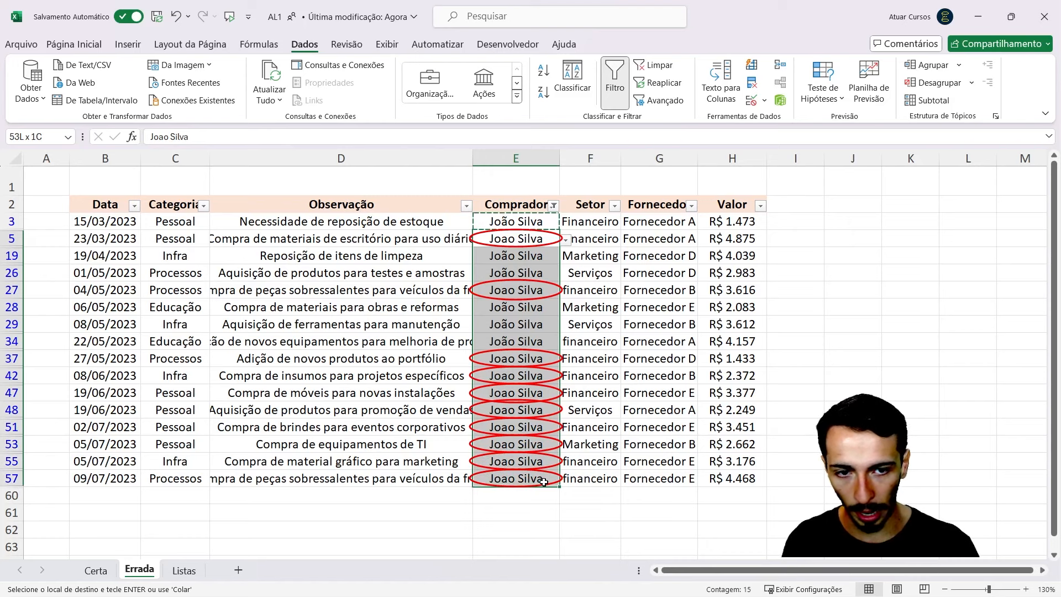
key(ctrl+v)
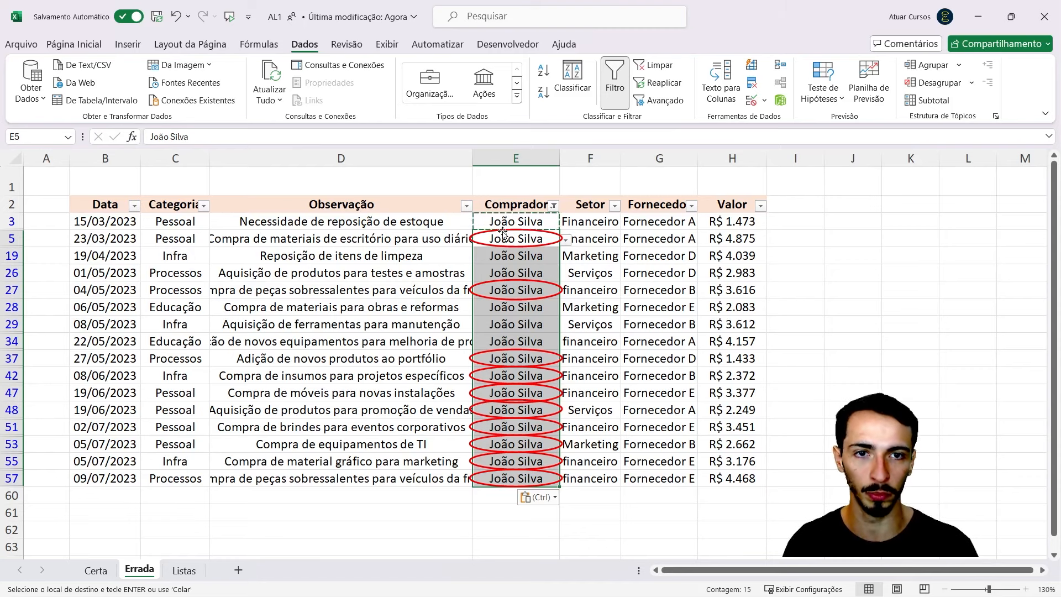
Step: Clear the validation circles and remove the filter from the table
click(765, 100)
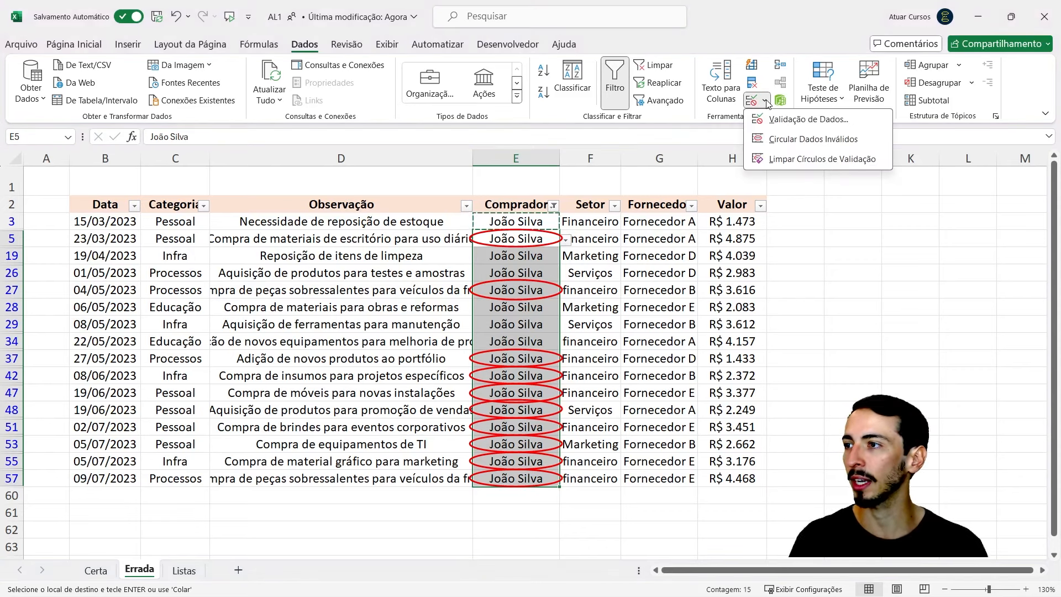
click(813, 164)
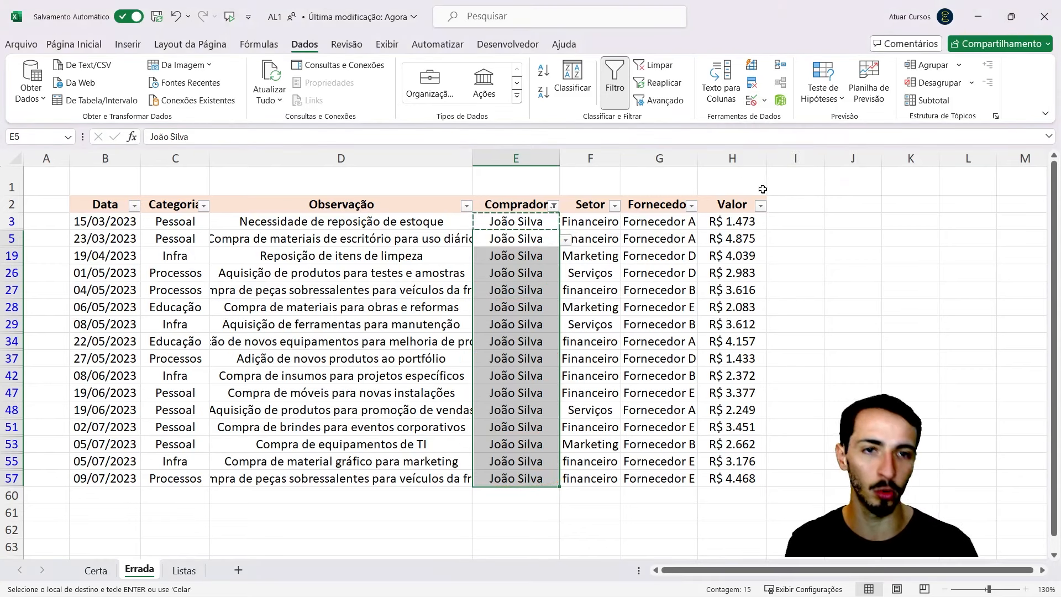
click(511, 278)
key(ctrl+shift+l)
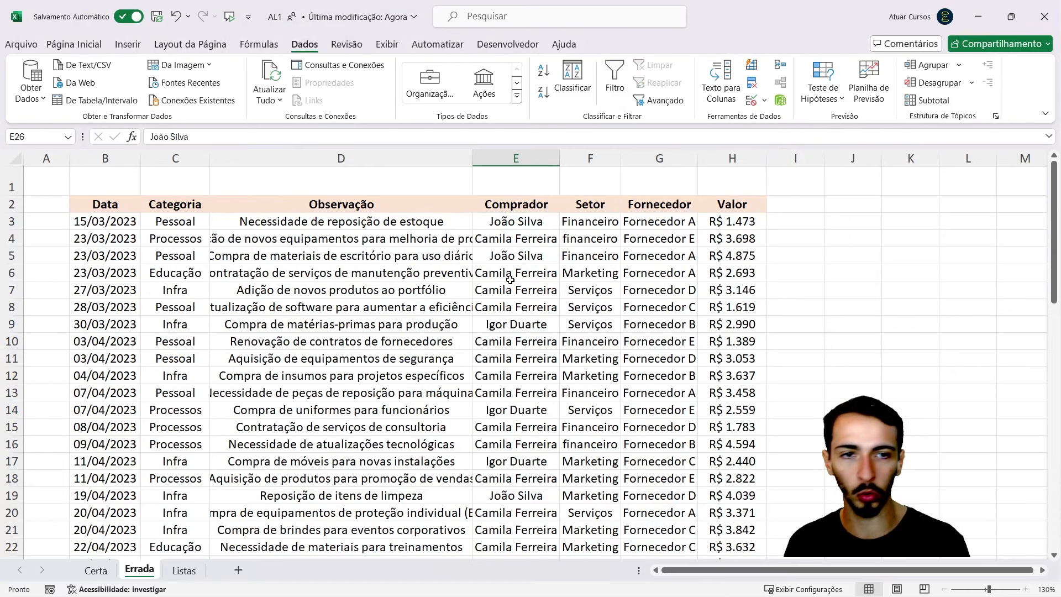
Step: Set the buyer in cell E49 to the second name in its validation list
click(539, 274)
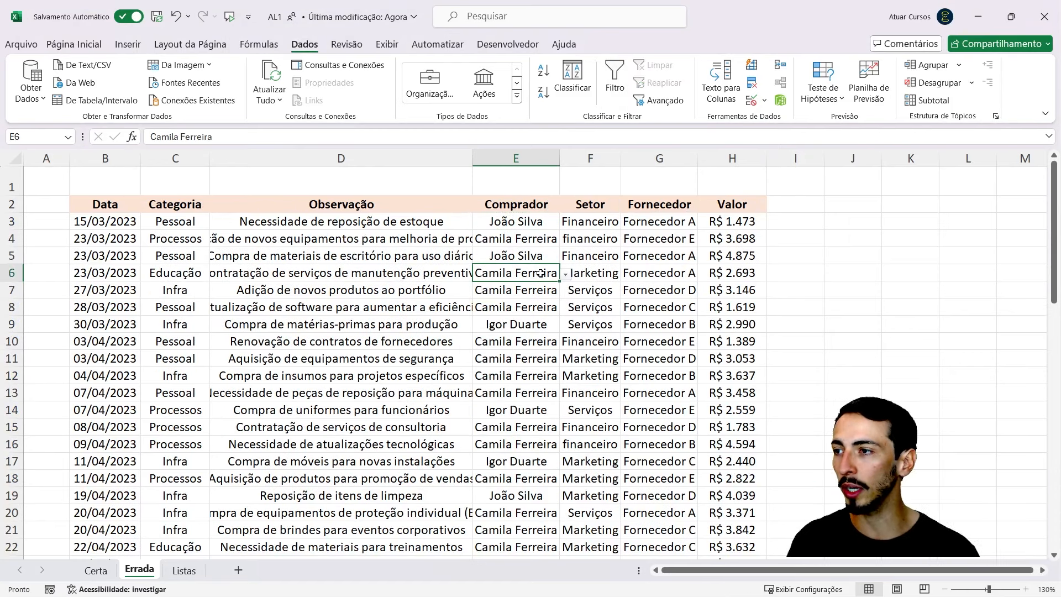
scroll(534, 290, down, 10)
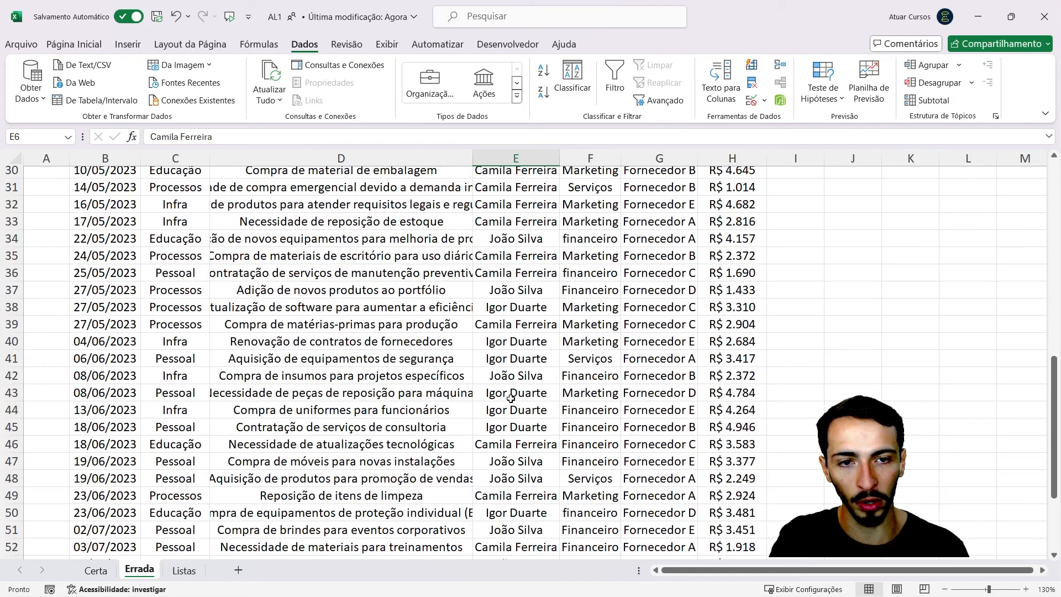
click(510, 393)
scroll(511, 400, down, 4)
click(529, 339)
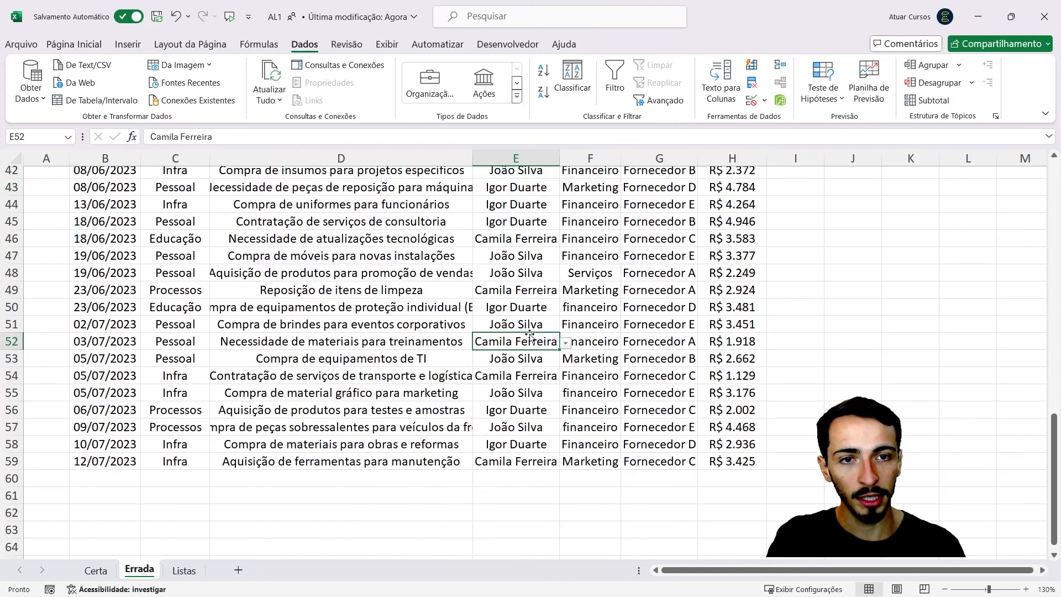
click(531, 293)
click(565, 291)
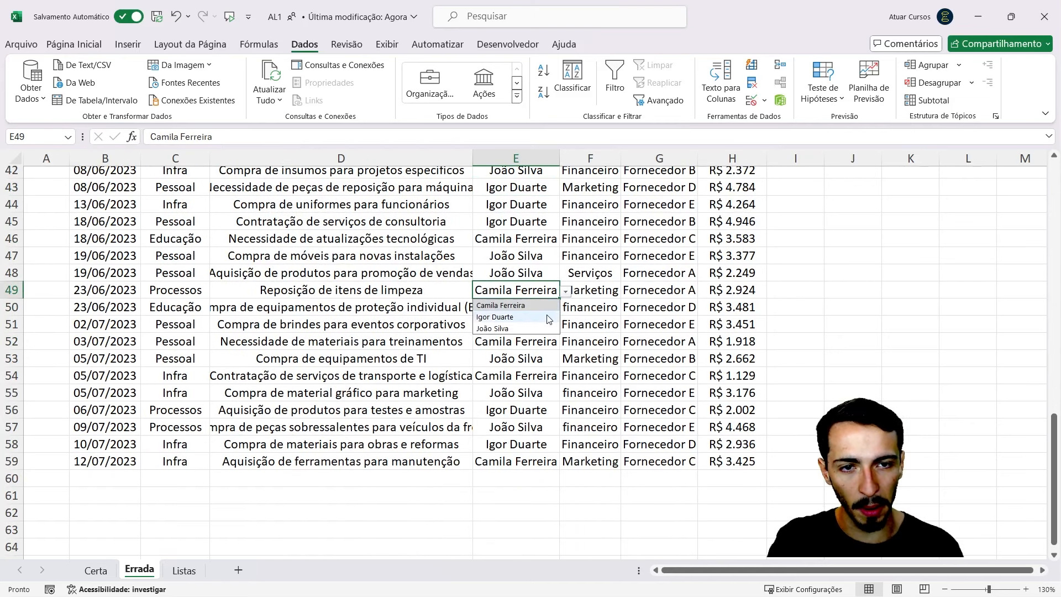
click(549, 318)
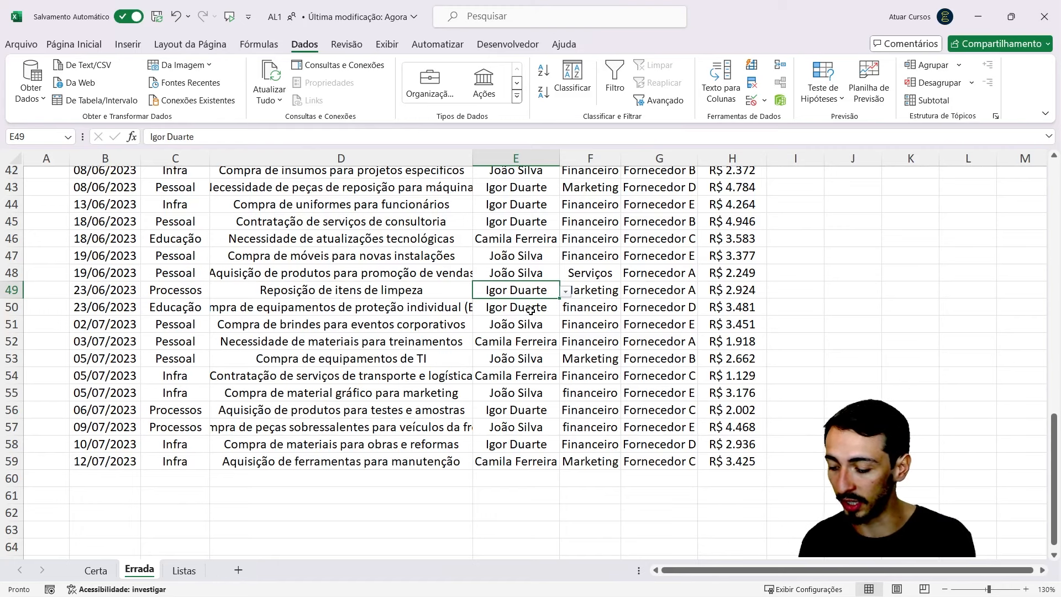
Step: Try to enter a first name missing from the validation list as the buyer in E49, and cancel the entry
text(Caoi)
key(BackSpace)
key(BackSpace)
text(io)
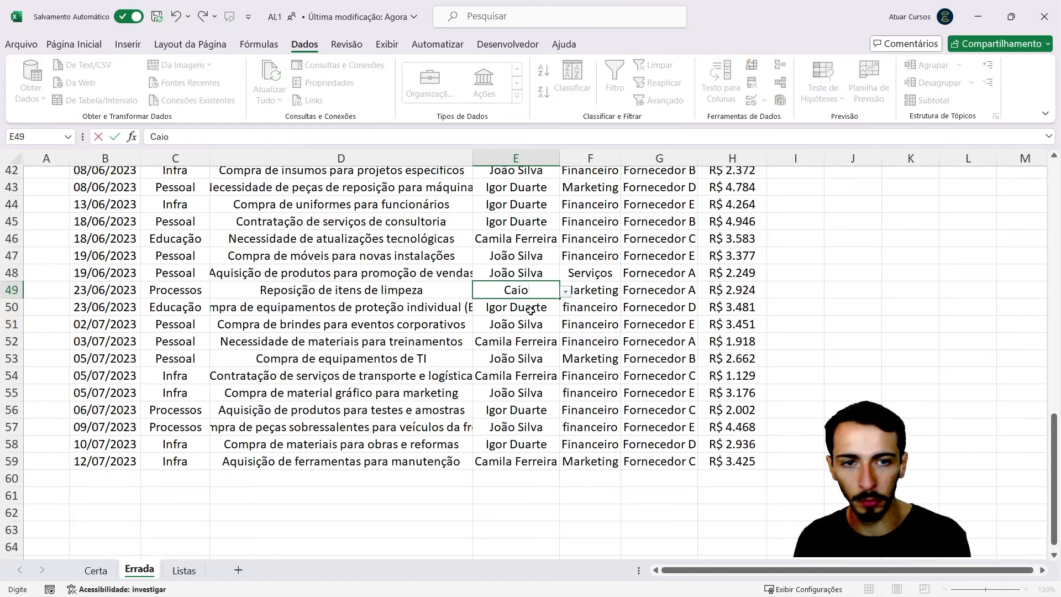
key(Return)
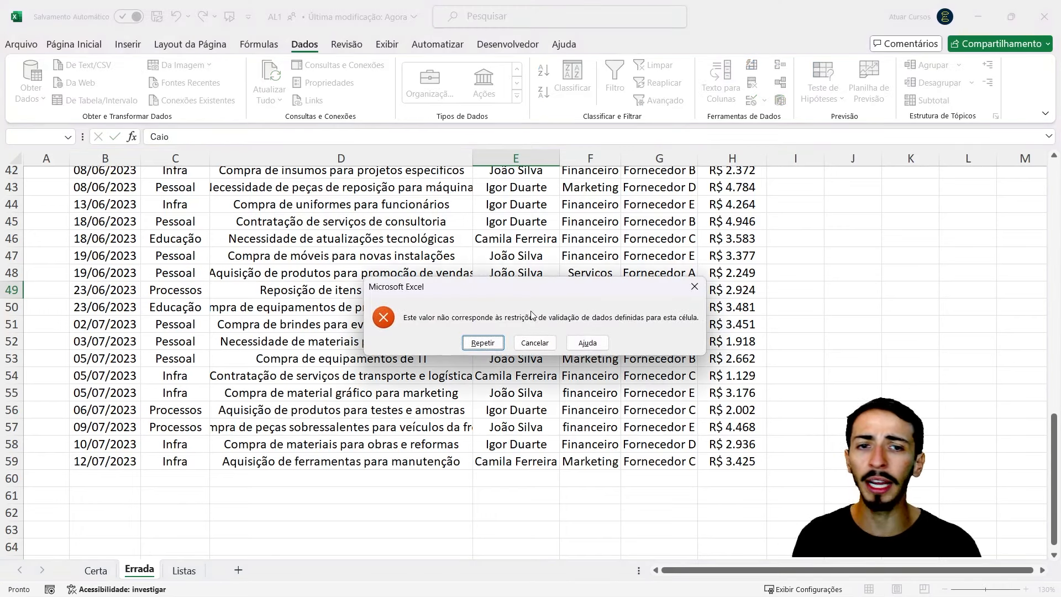
click(542, 344)
scroll(536, 334, down, 1)
scroll(539, 337, up, 11)
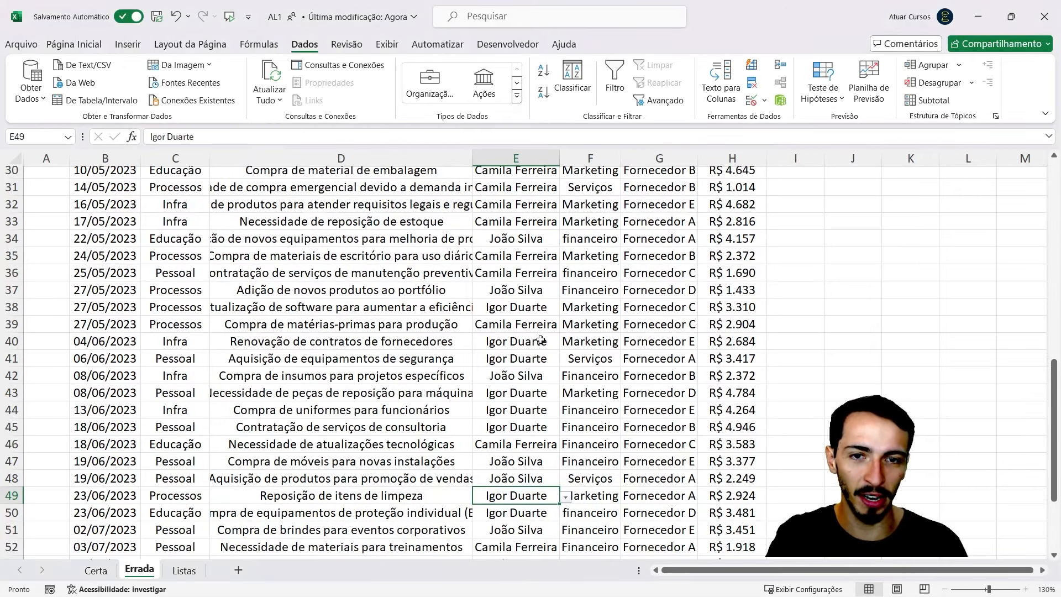
Step: Compare the suppliers in the Fornecedor column of the Errada sheet with the Fornecedor list on the Listas sheet
scroll(541, 341, up, 4)
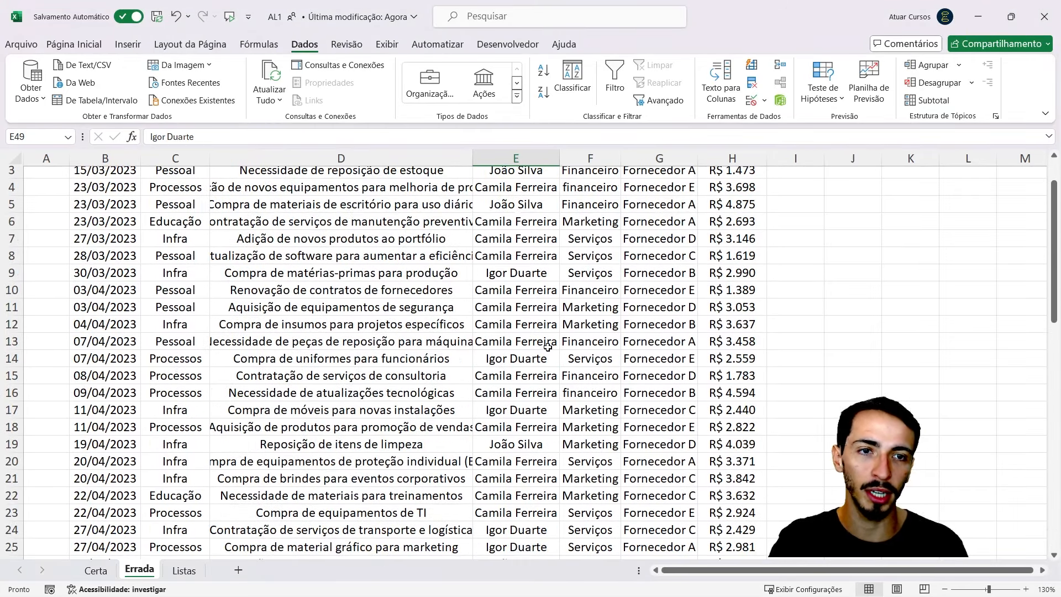
click(671, 276)
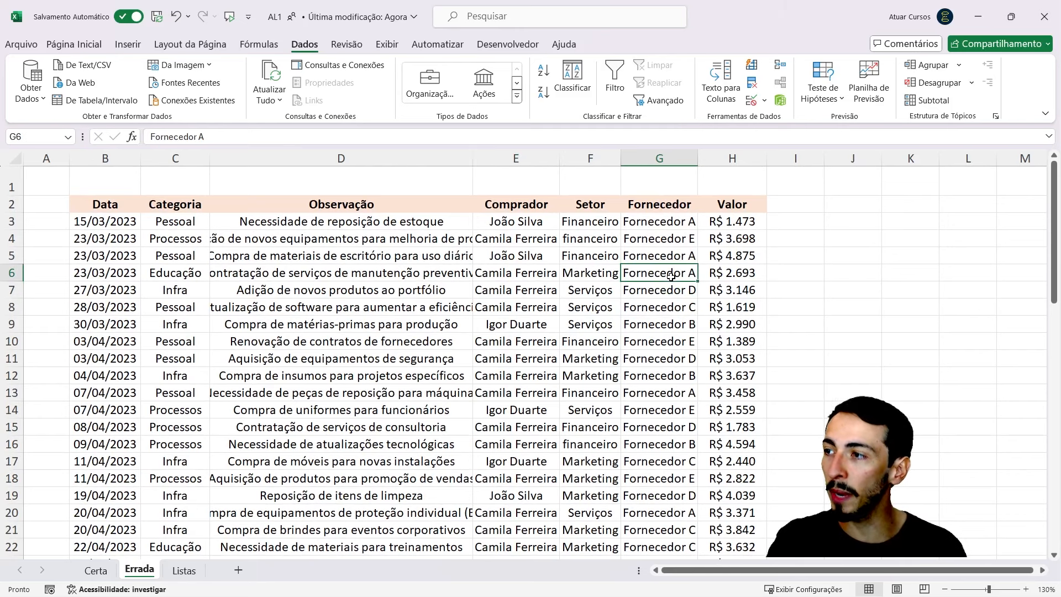
drag(663, 223, 661, 427)
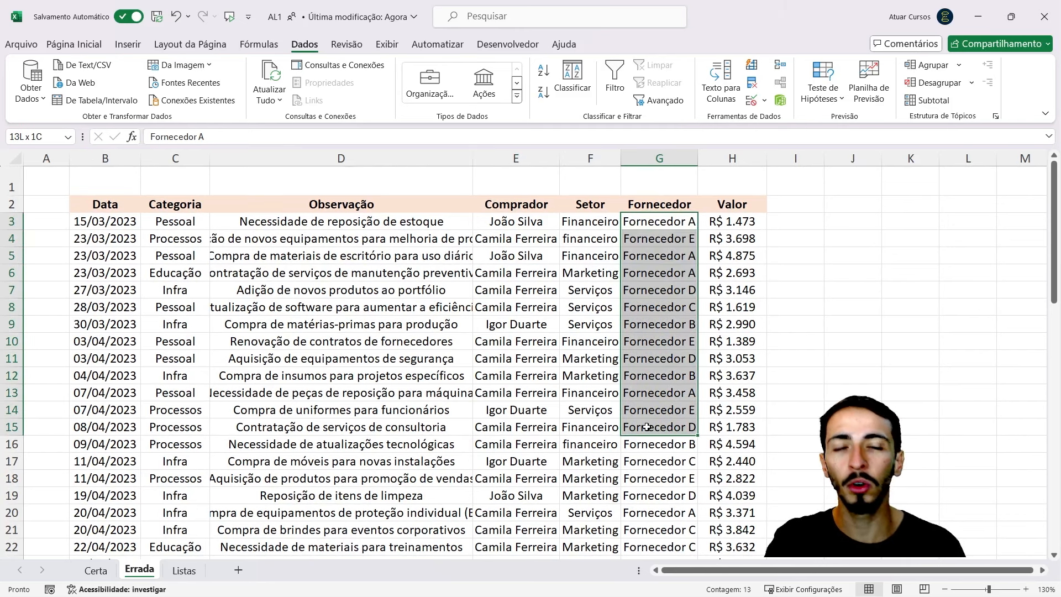
click(679, 234)
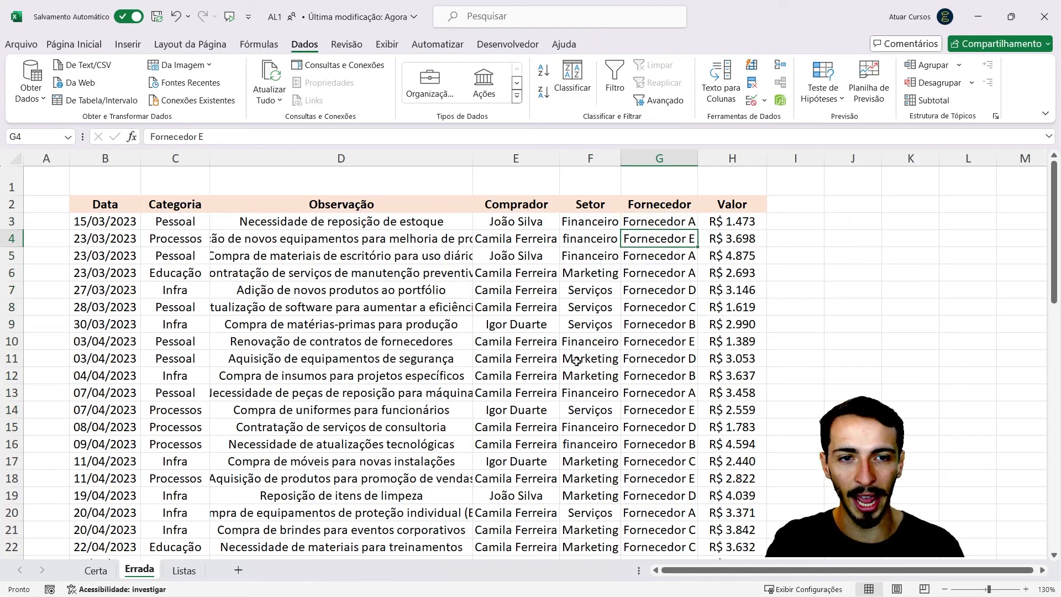
click(184, 570)
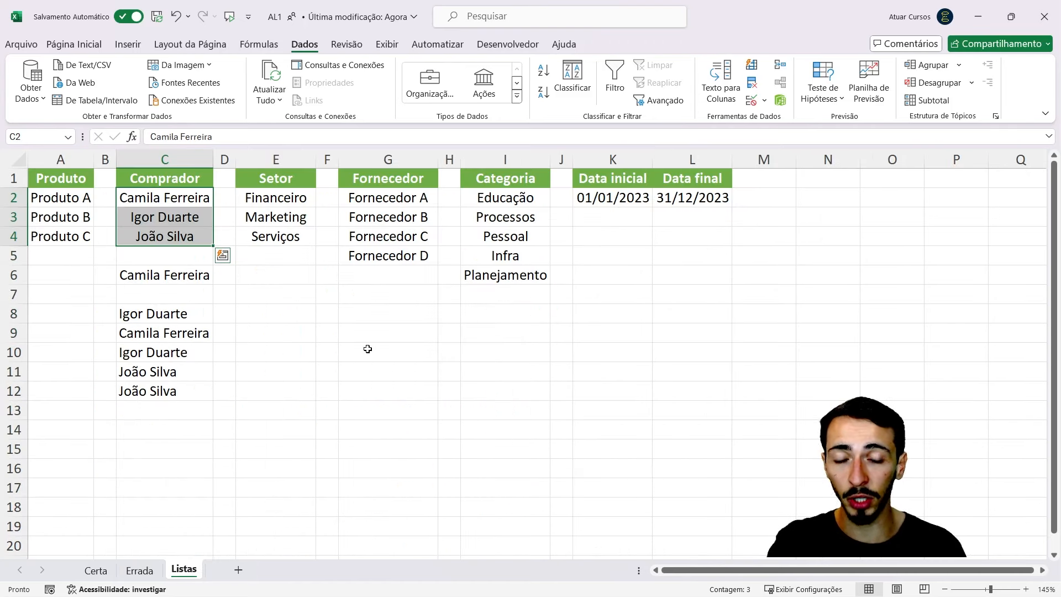
click(405, 203)
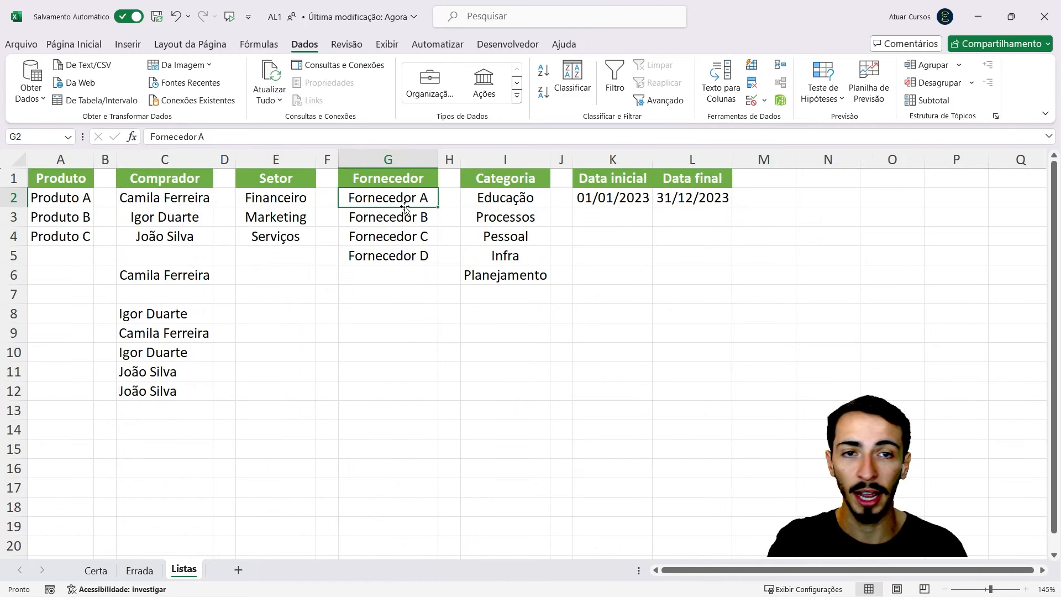
click(405, 222)
click(407, 249)
click(403, 235)
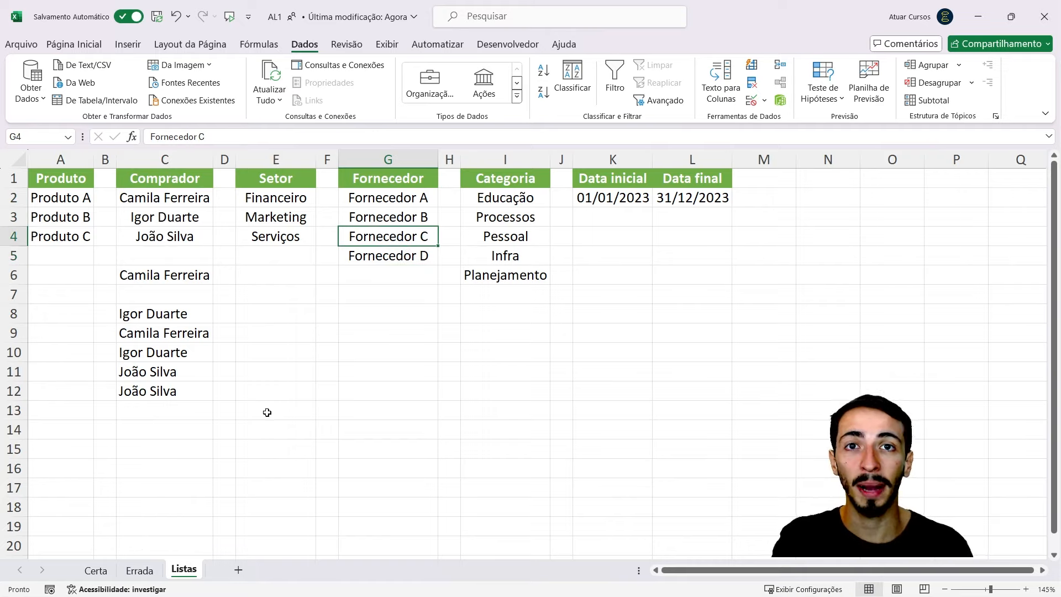
click(140, 571)
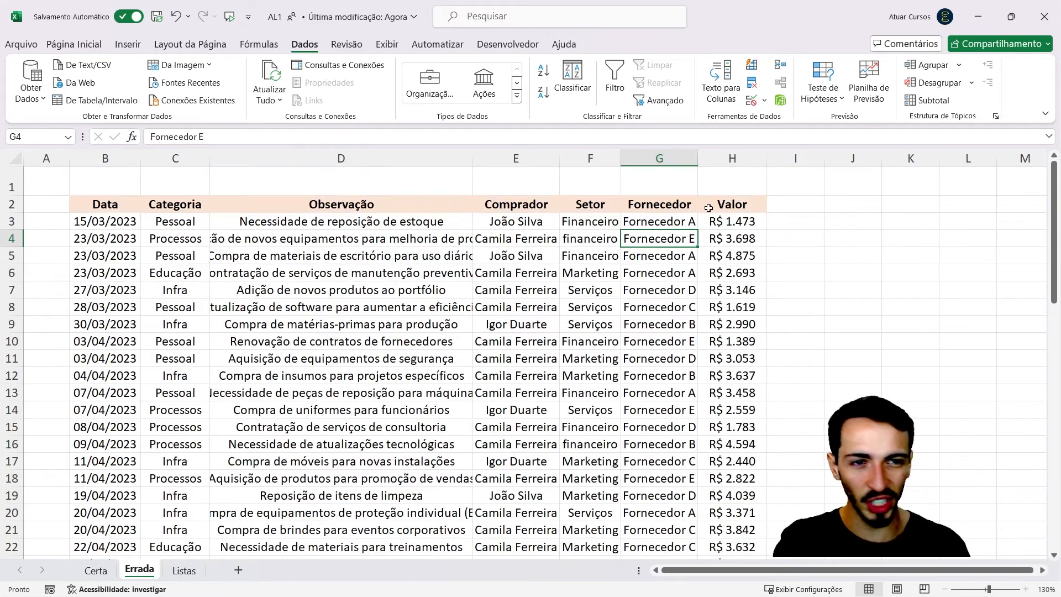
drag(652, 219, 663, 464)
click(671, 362)
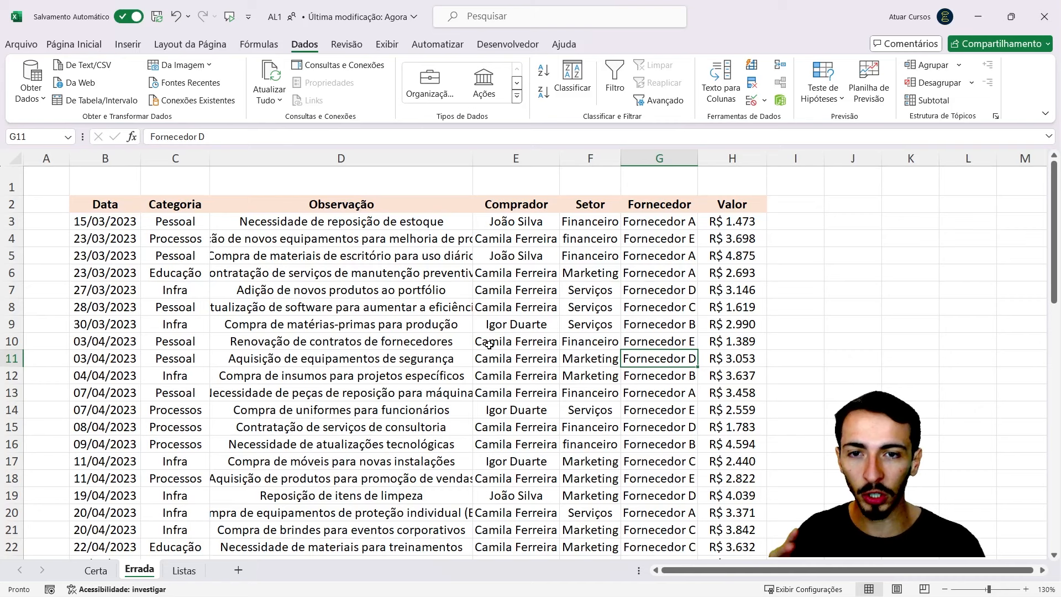
drag(655, 232, 626, 411)
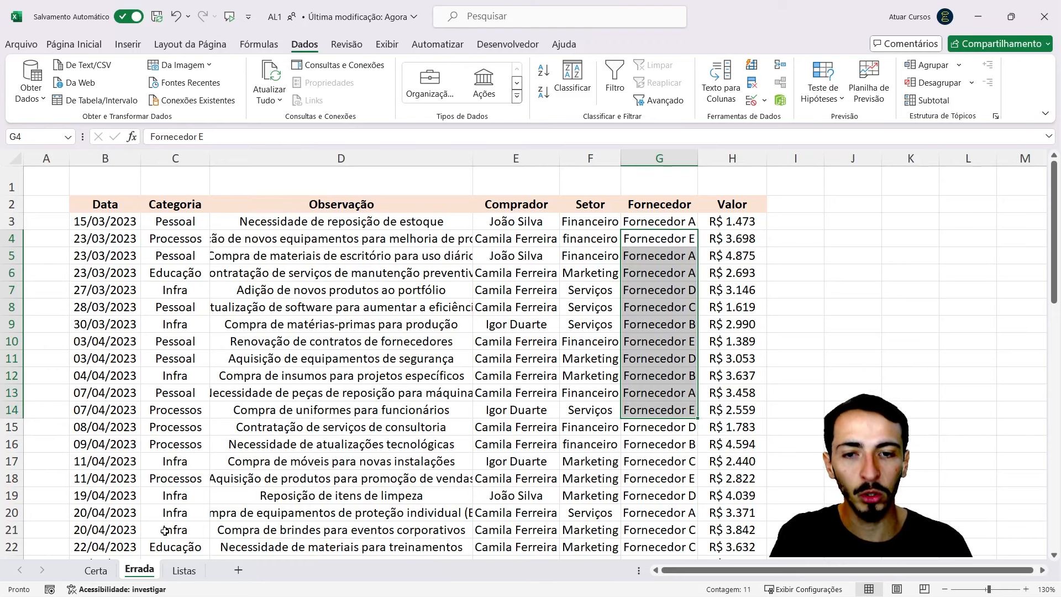
Step: Compare the purchase dates on the Errada sheet with the Data inicial and Data final limits on the Listas sheet
click(189, 570)
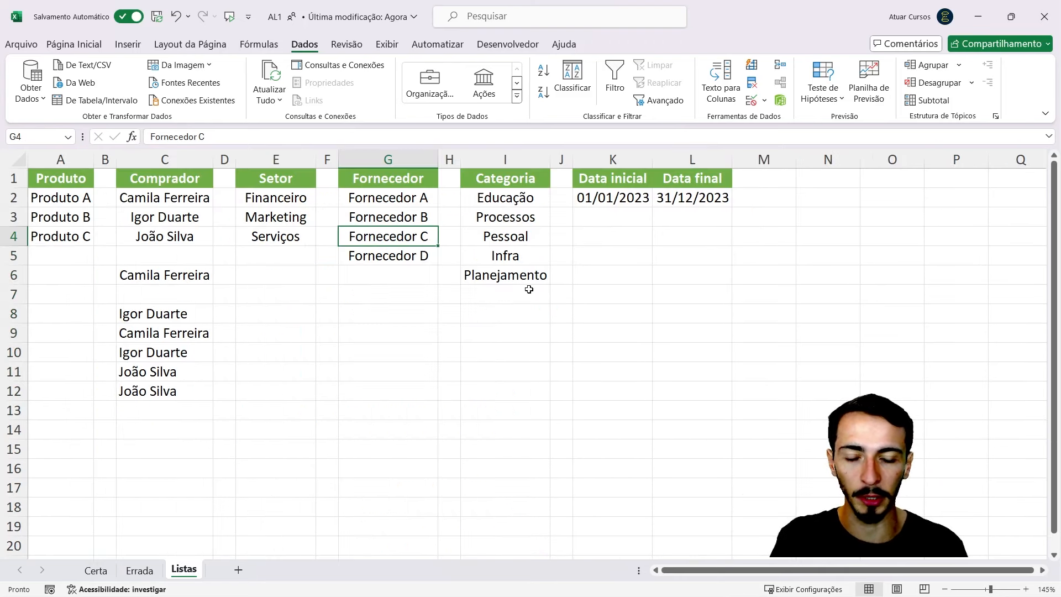
click(612, 195)
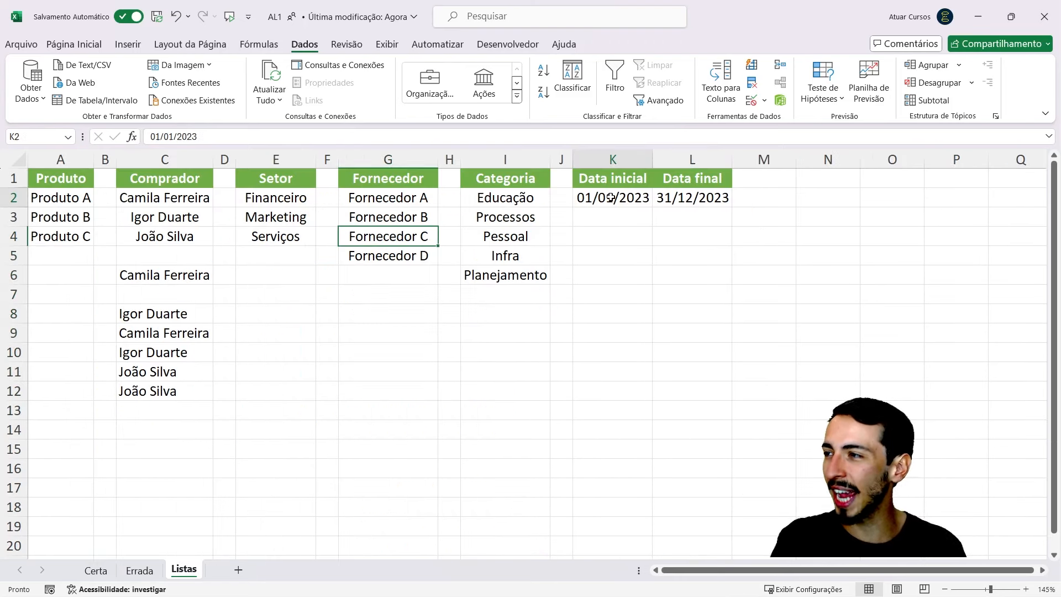
click(719, 197)
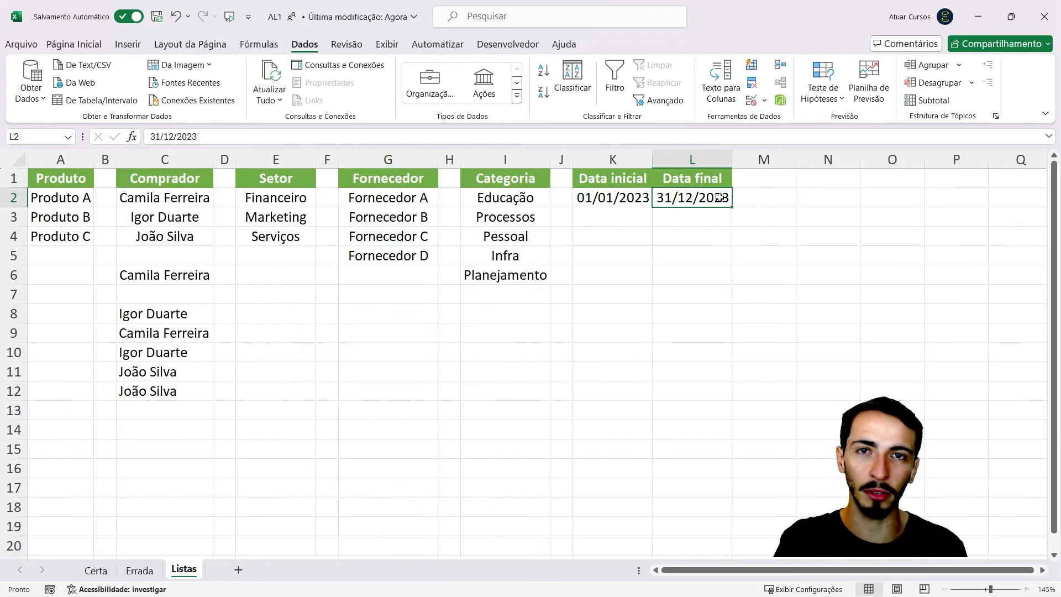
click(143, 569)
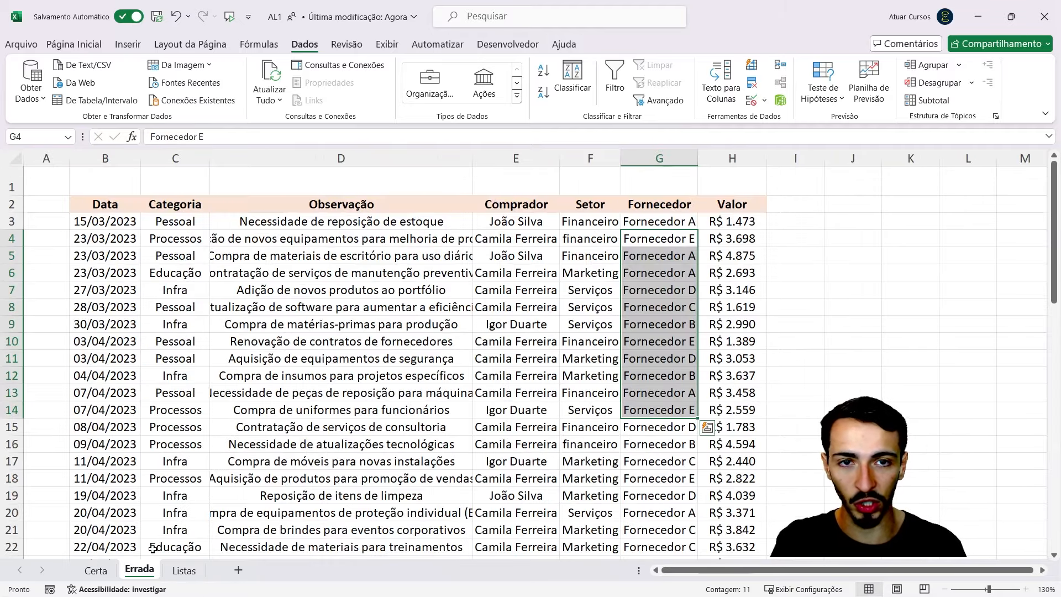
click(300, 367)
scroll(300, 367, down, 2)
scroll(300, 366, down, 5)
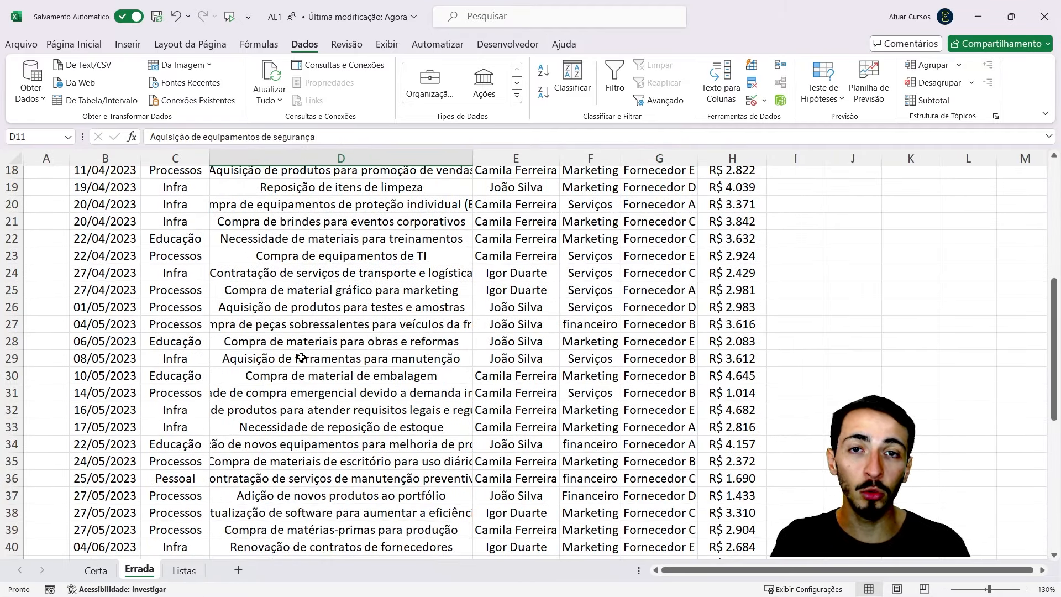
scroll(122, 343, down, 3)
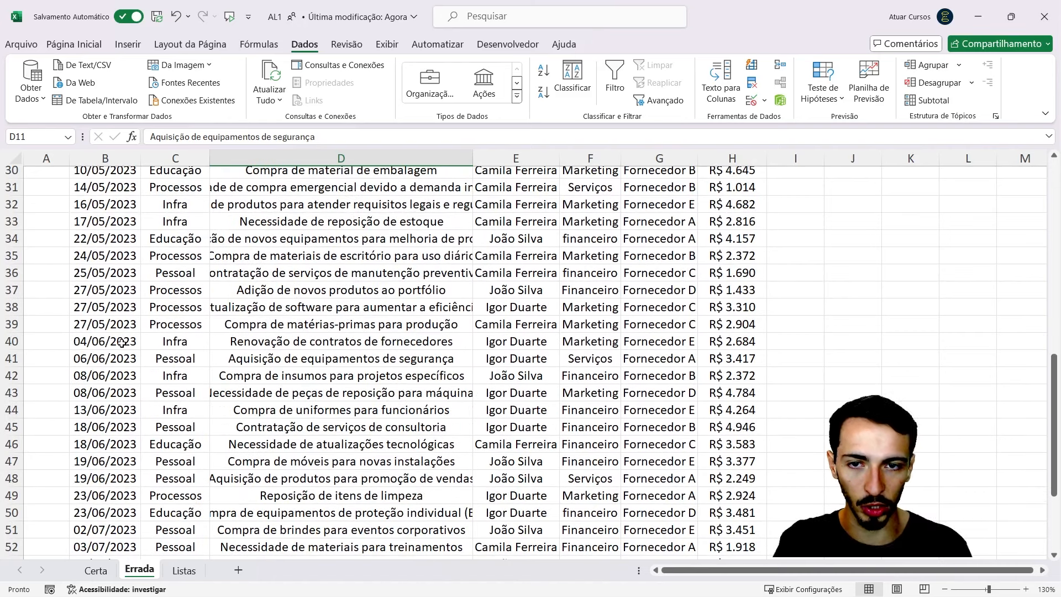
click(188, 569)
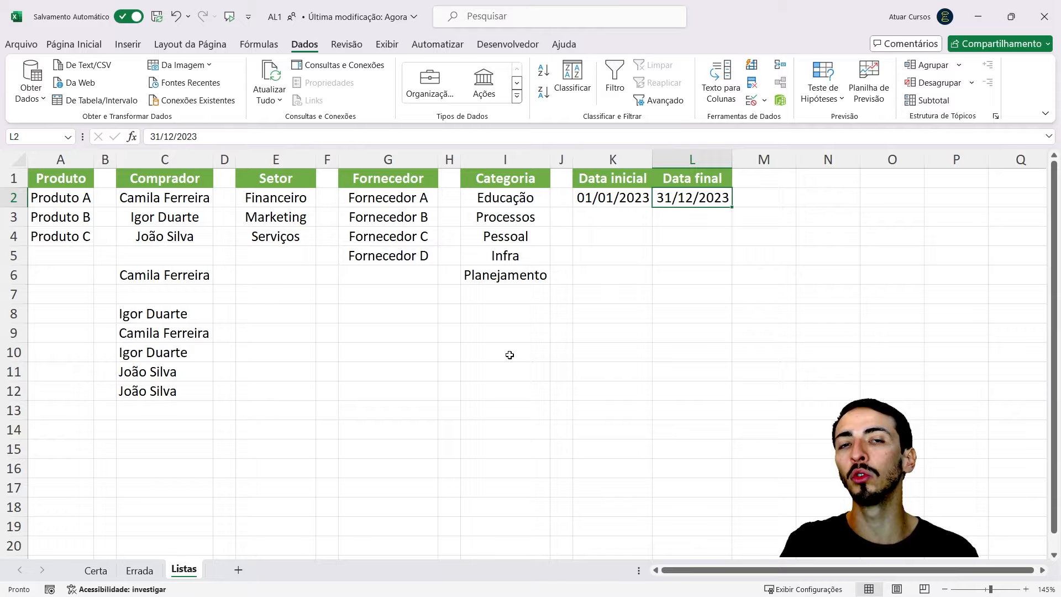
click(139, 571)
scroll(159, 476, up, 10)
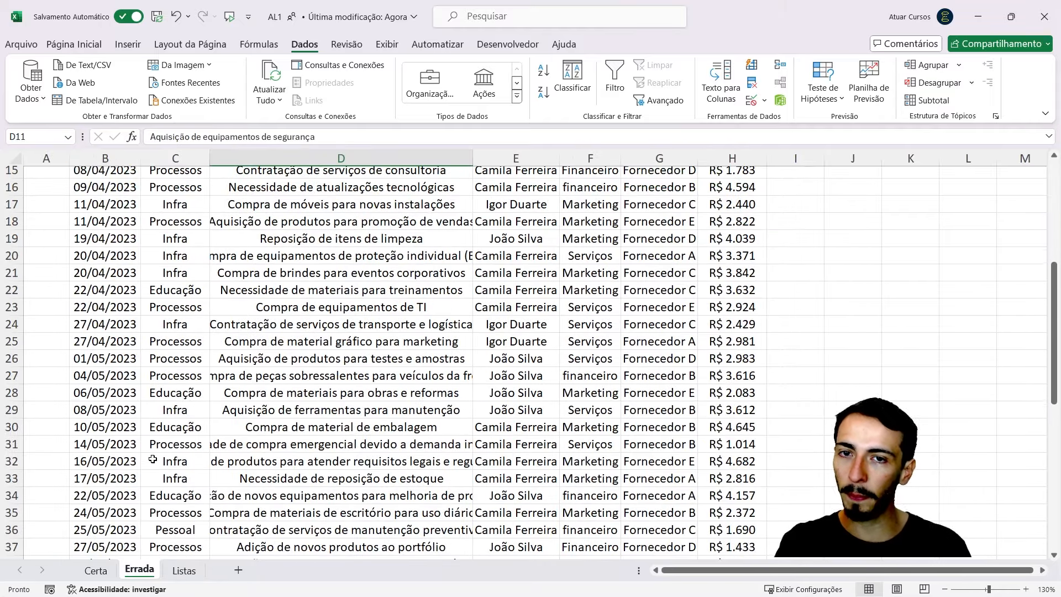
drag(116, 224, 113, 517)
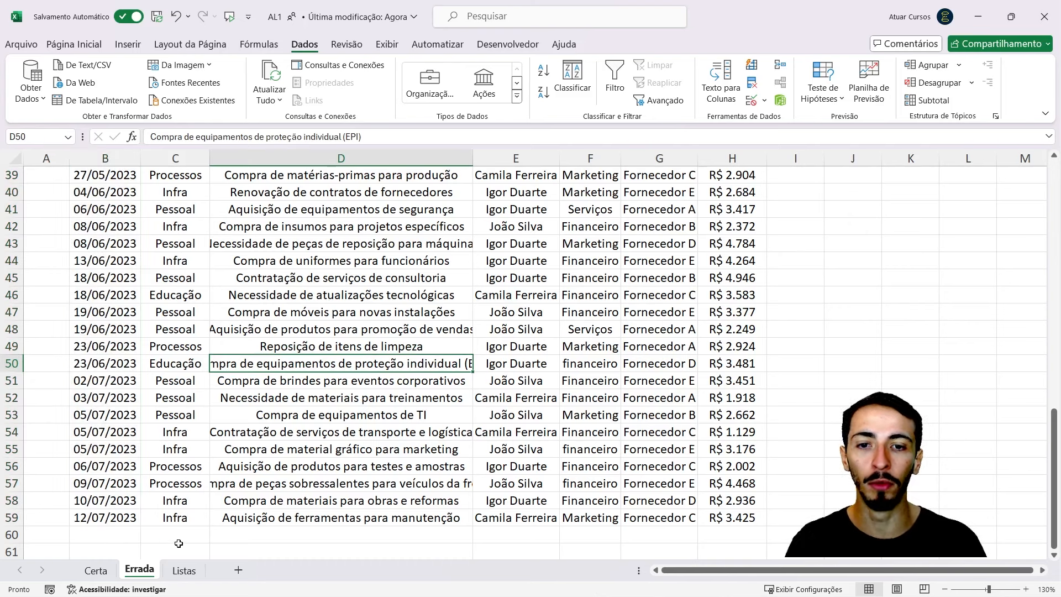
Step: Open data validation for the empty cells M8:M13 on the Listas sheet and set the allowed type to Data
click(184, 570)
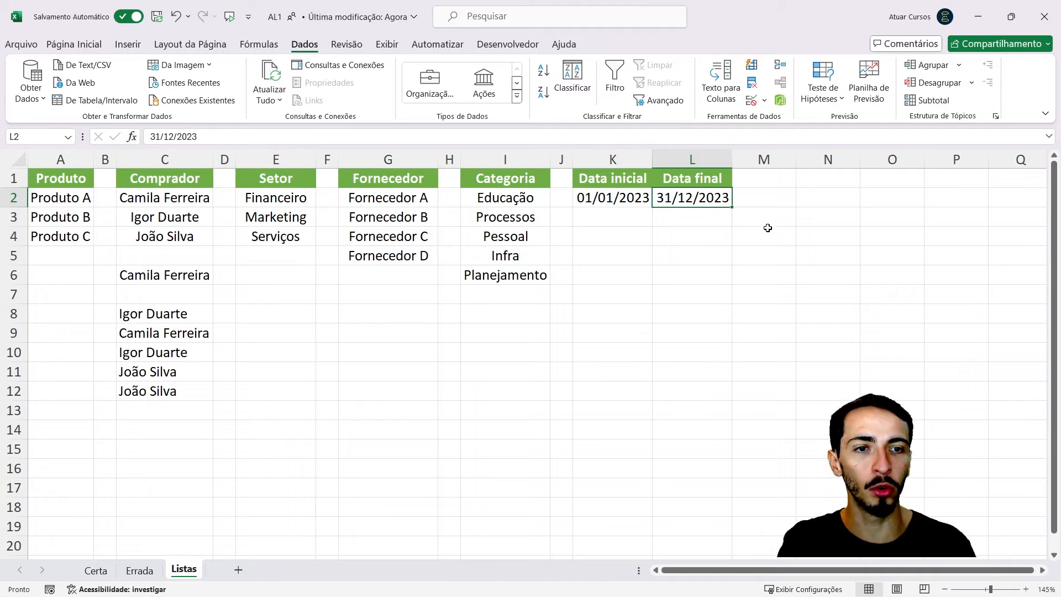
click(763, 314)
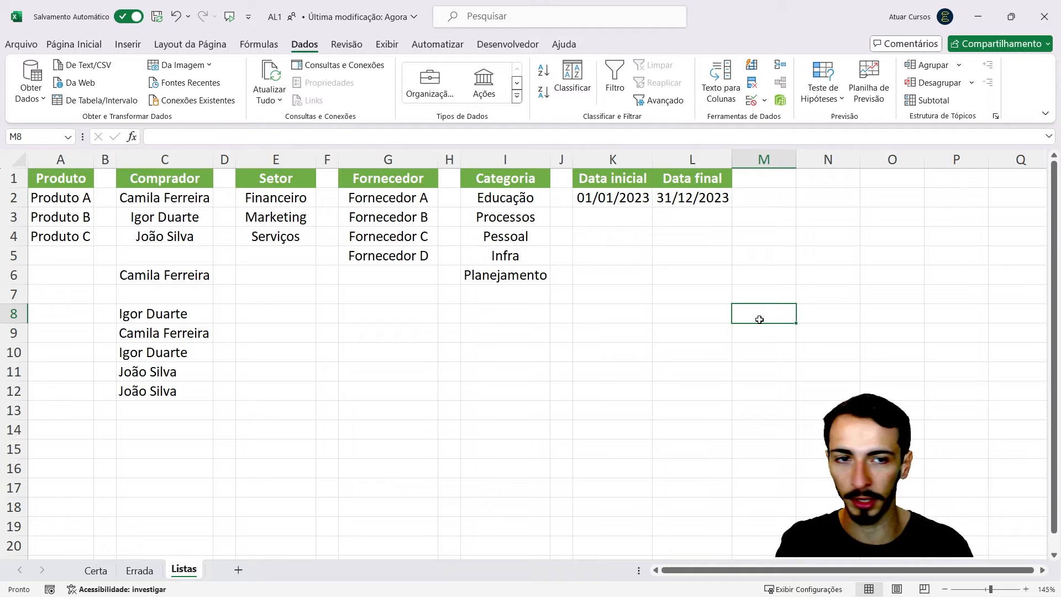
drag(762, 314, 761, 404)
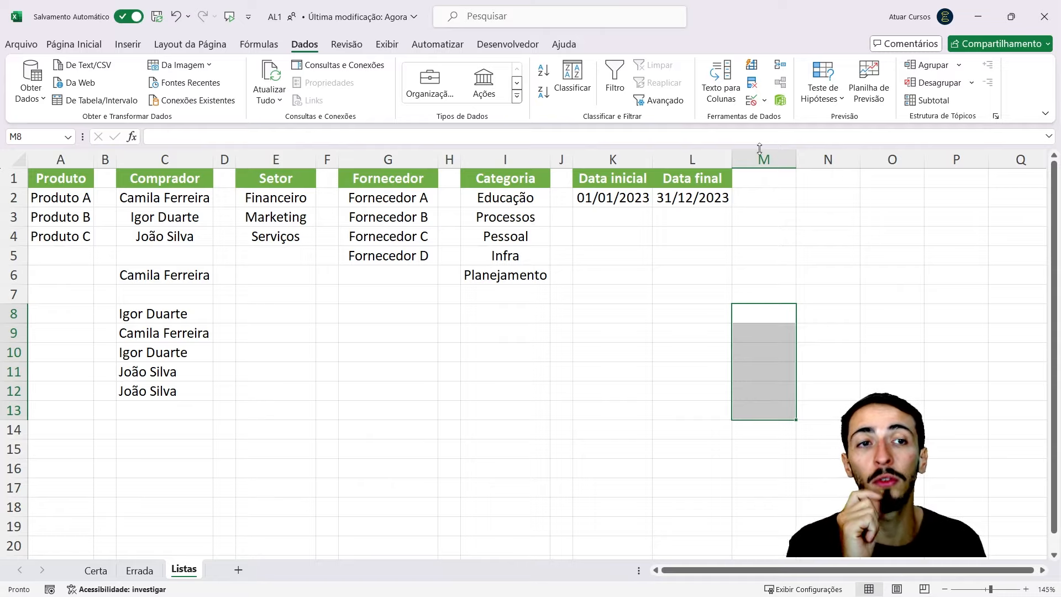
click(752, 102)
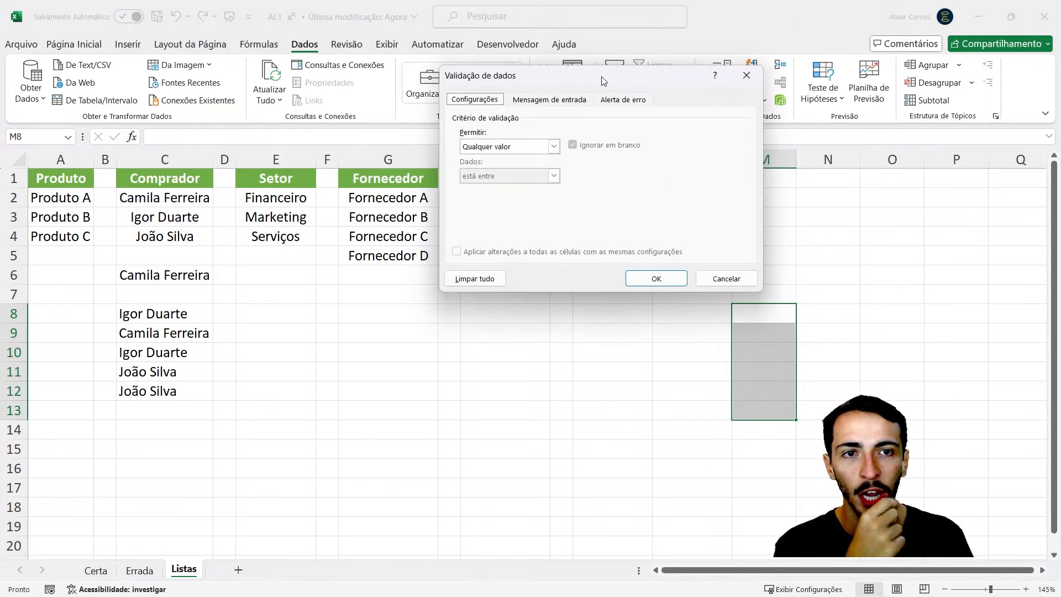
drag(602, 76, 385, 58)
click(305, 128)
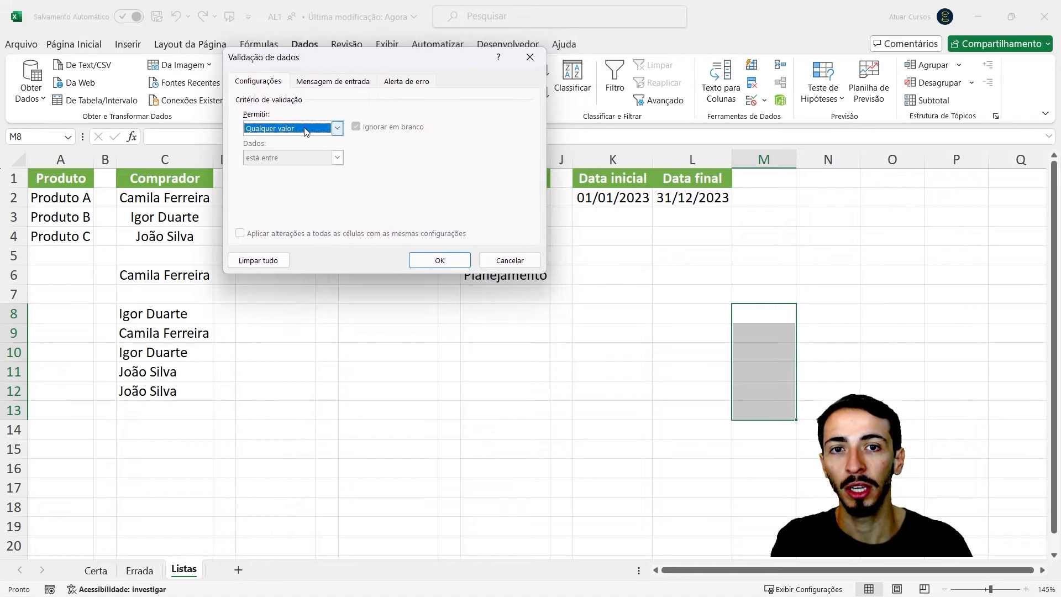
click(289, 179)
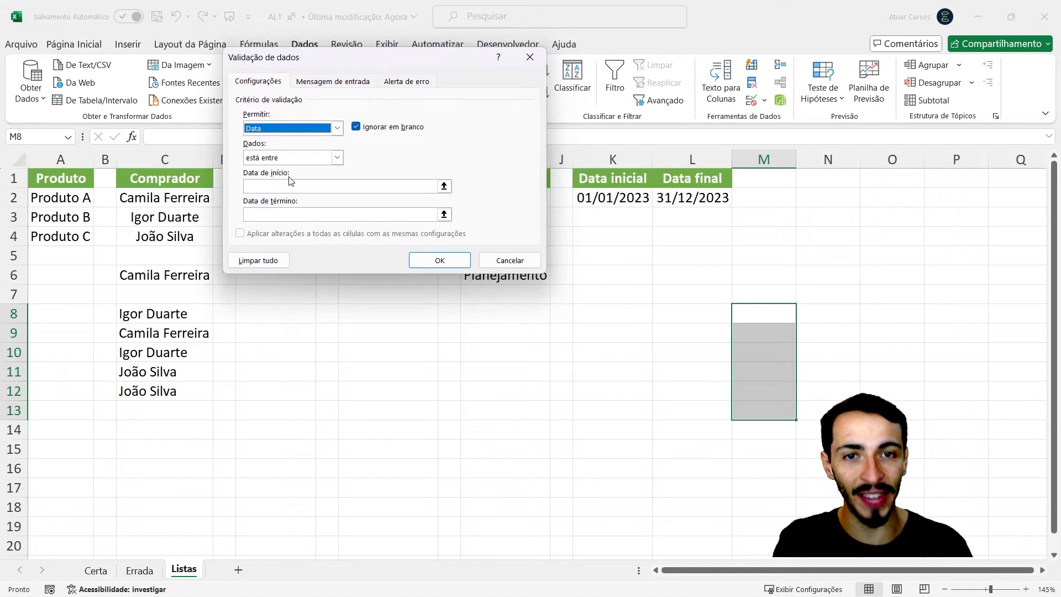
click(305, 133)
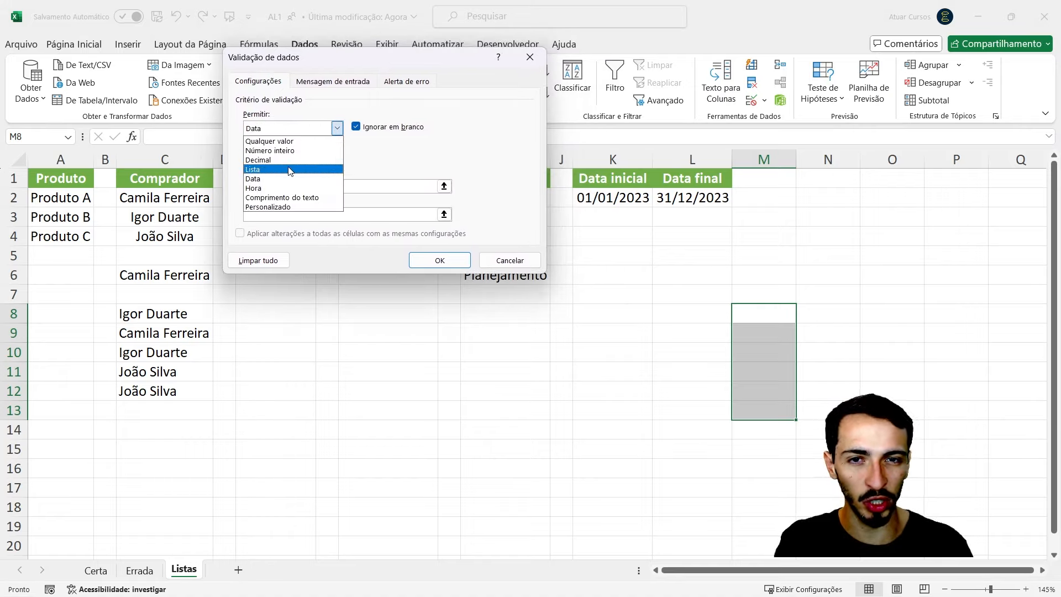
click(289, 170)
click(288, 131)
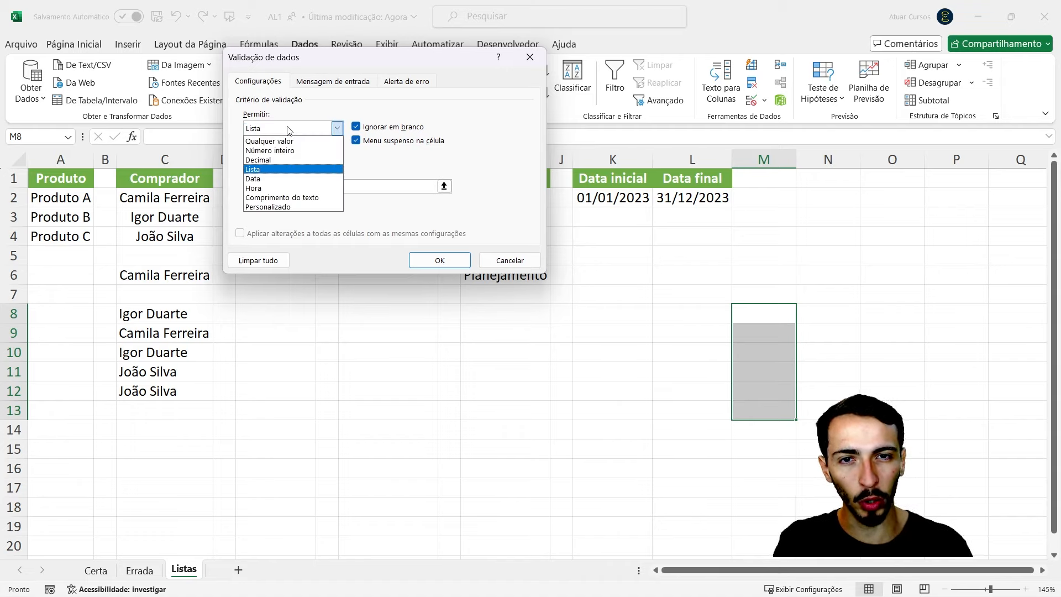
click(280, 177)
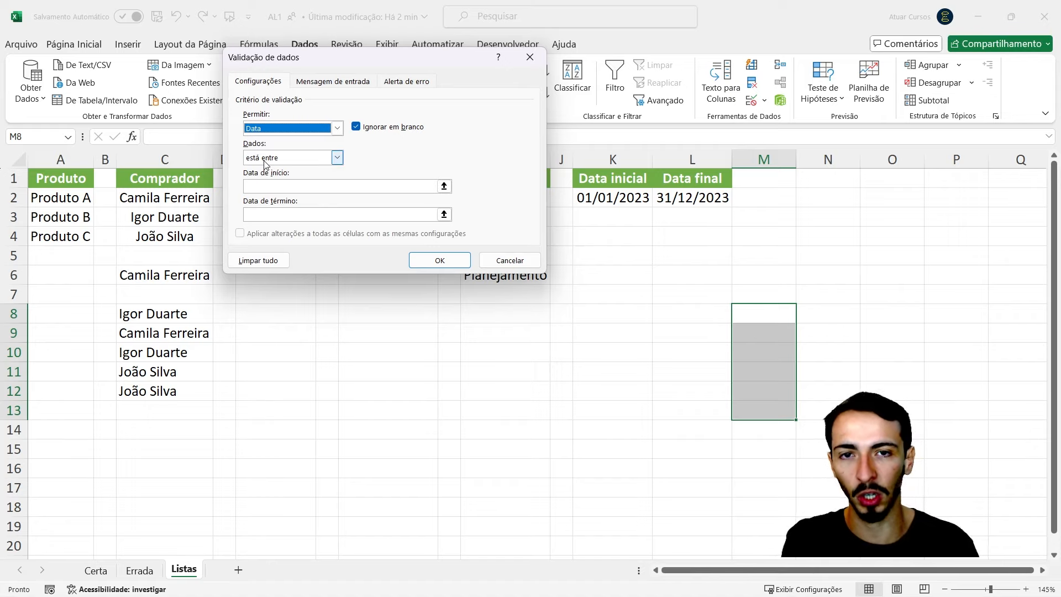
Step: Set the validation's start date to the Data inicial cell with the reference =K2
click(277, 184)
click(266, 216)
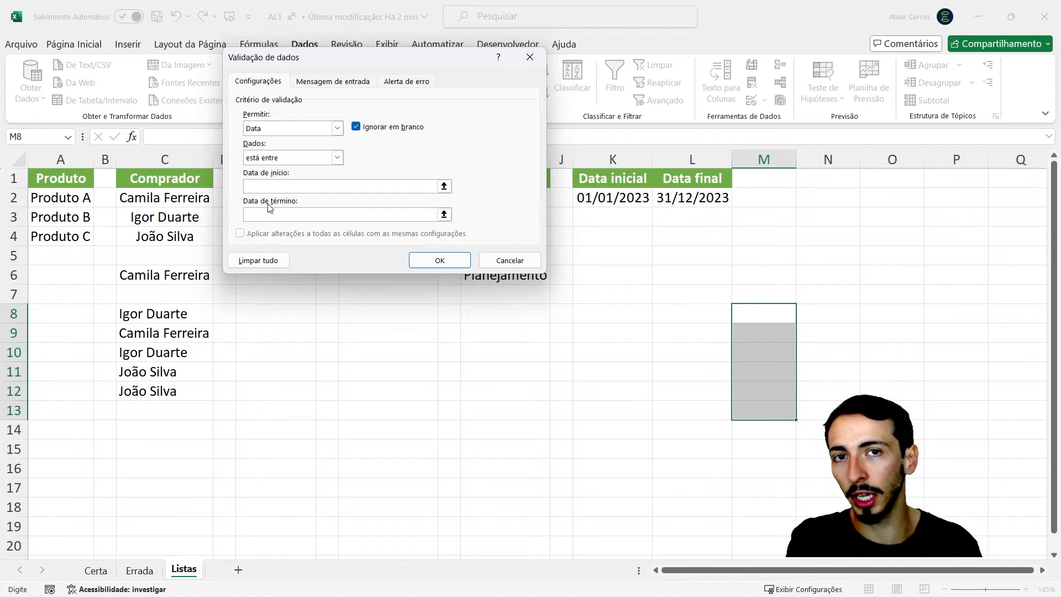
click(268, 213)
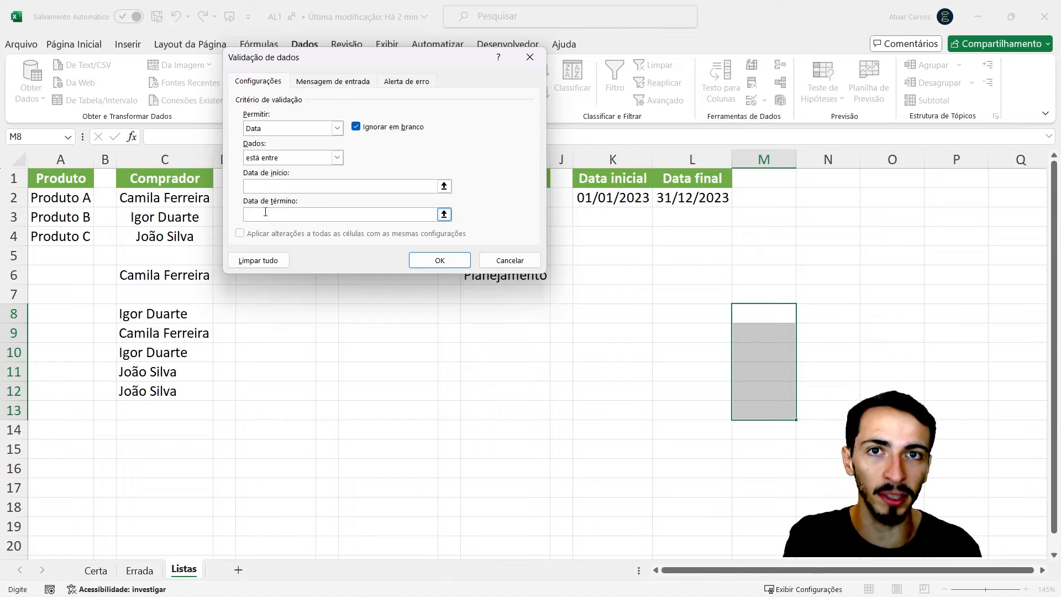
click(281, 187)
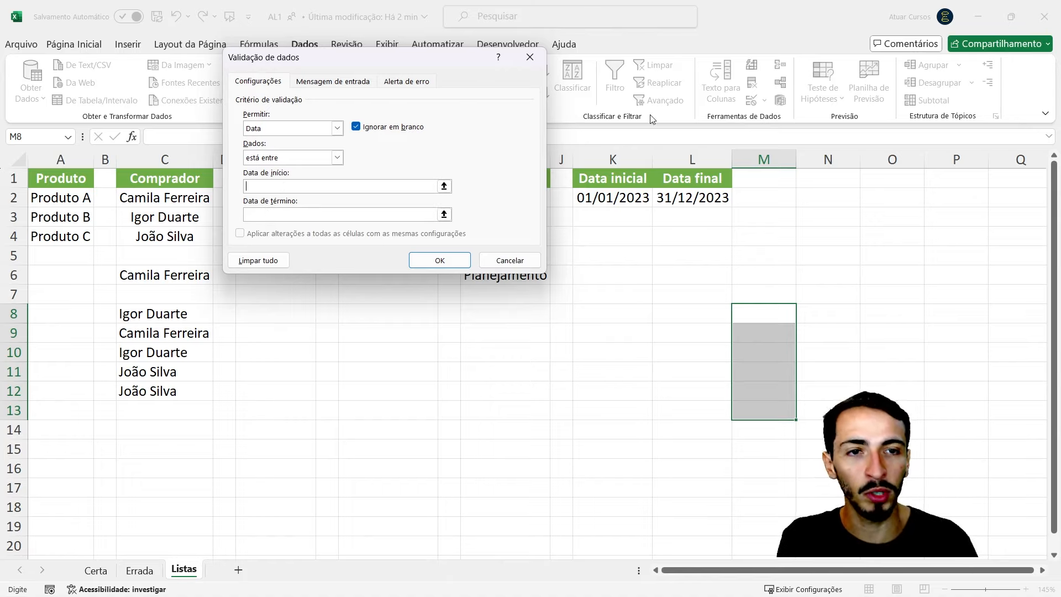
click(615, 198)
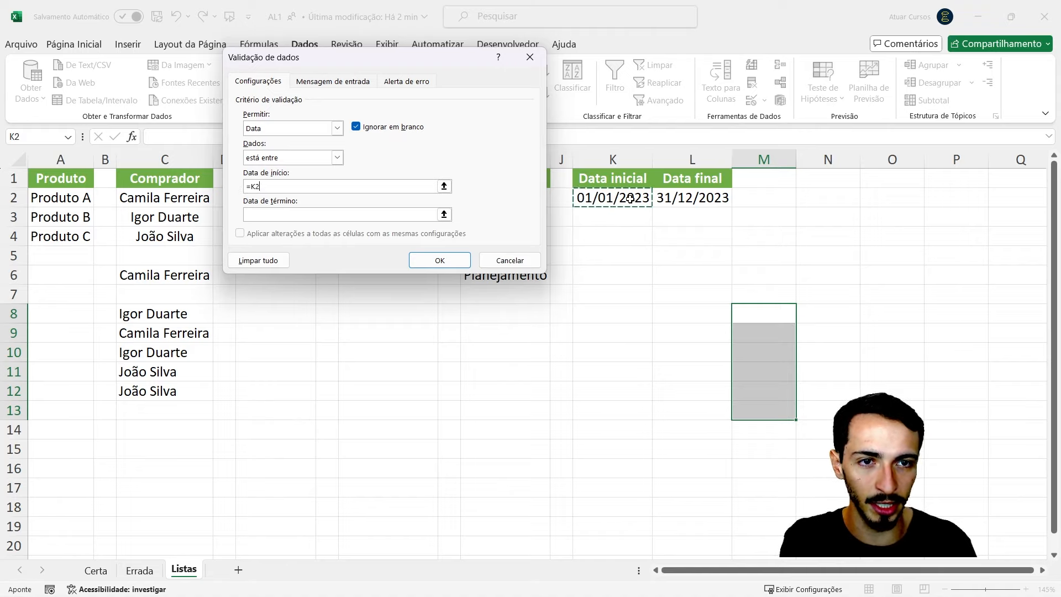
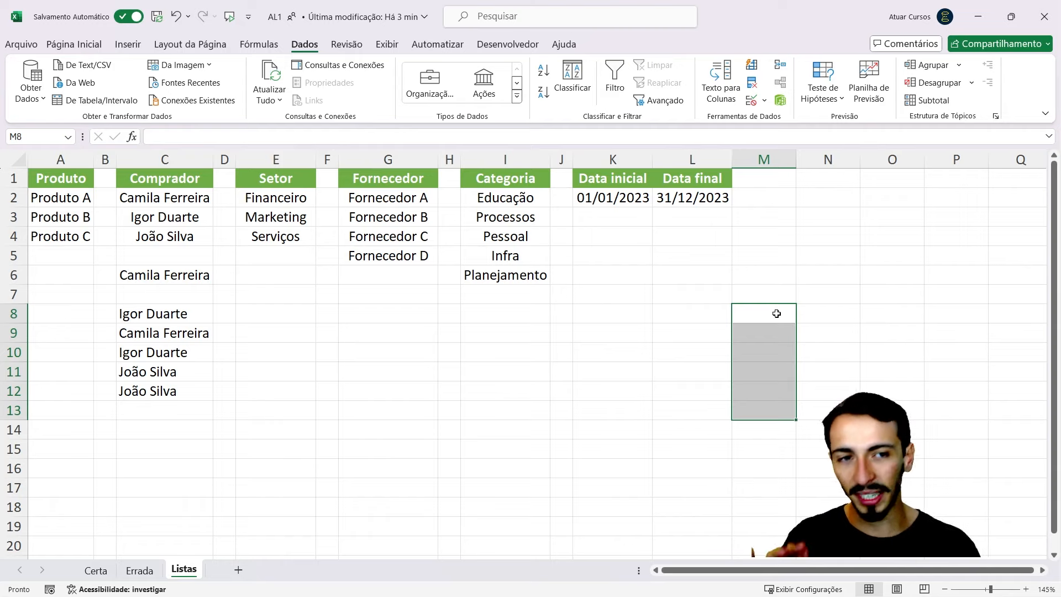
Step: Test the date validation on the Listas sheet by entering 01/02/2023 in cell M8
click(777, 313)
text(01)
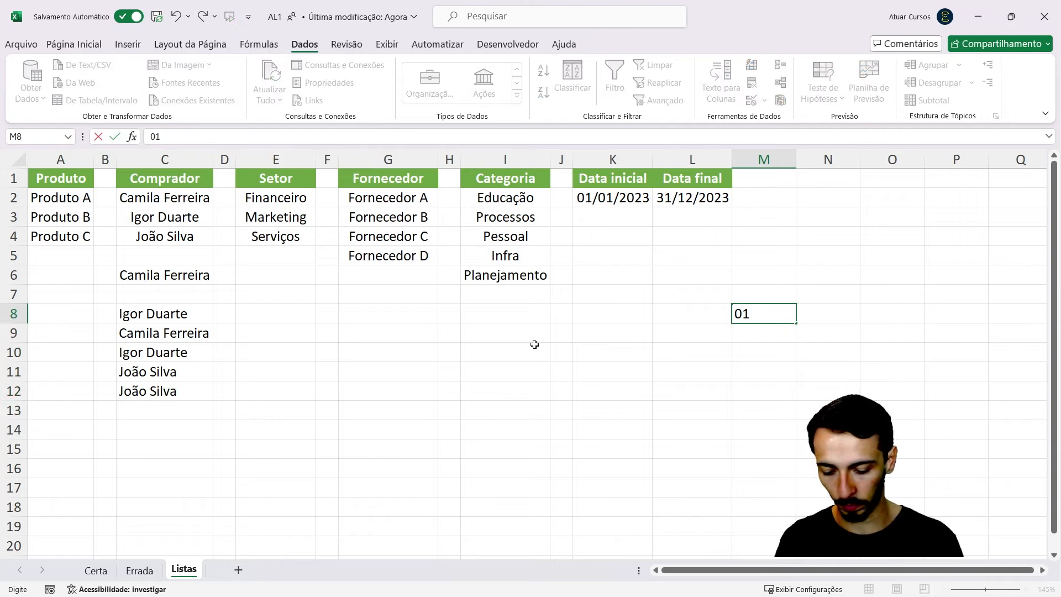
text(/02/2023)
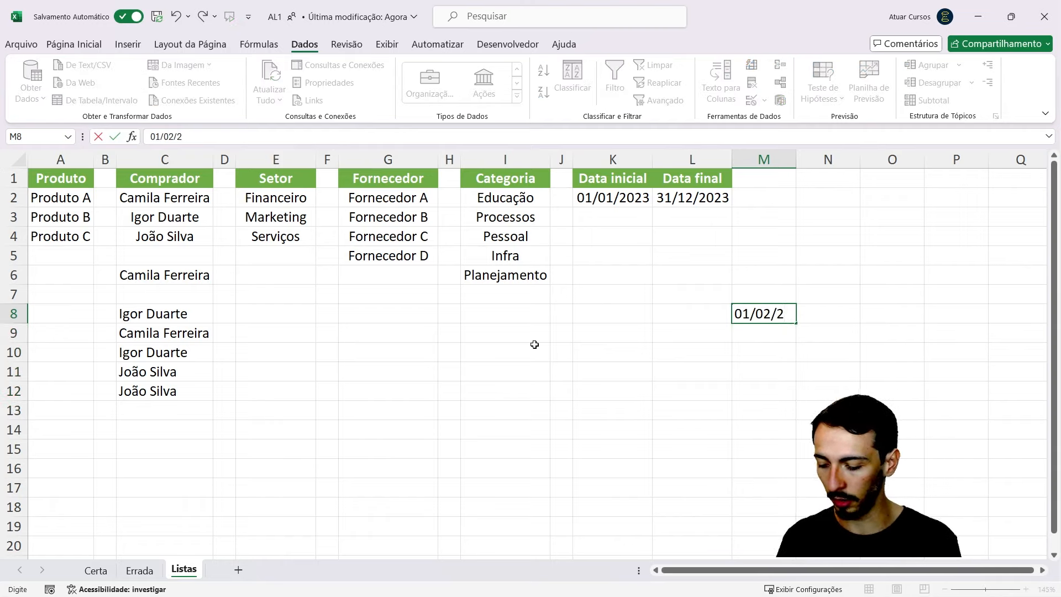
key(Return)
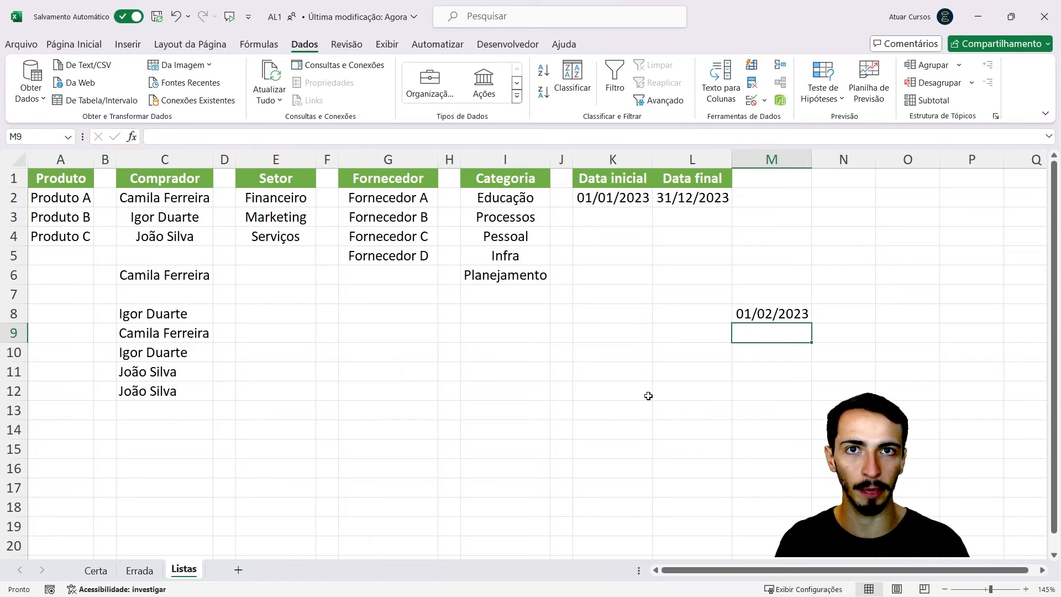
Step: Try to enter the out-of-range date 01/01/2025 in cell M9, and cancel the entry
text(01)
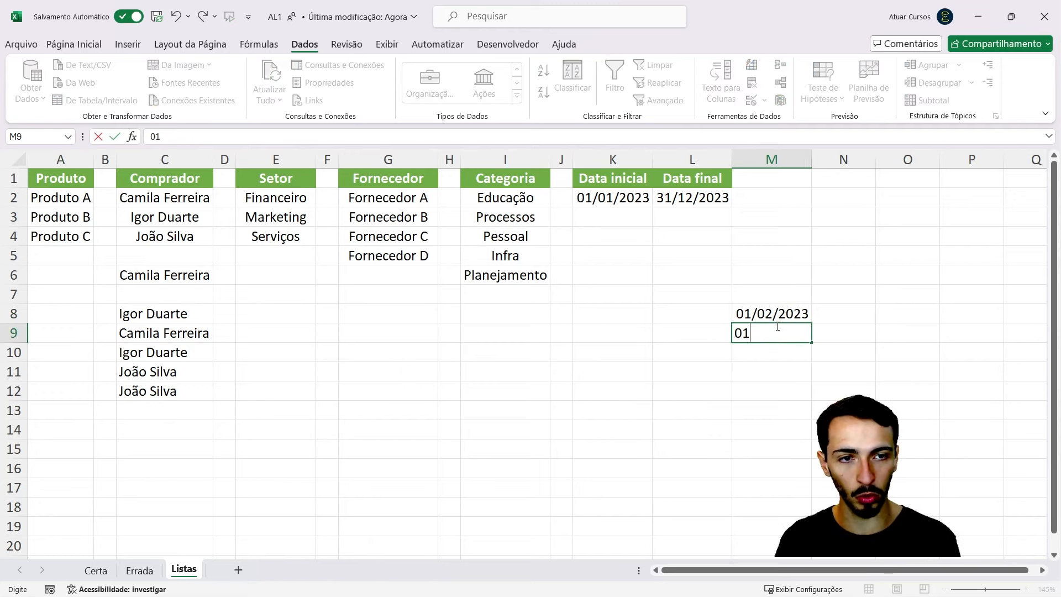
text(/01/)
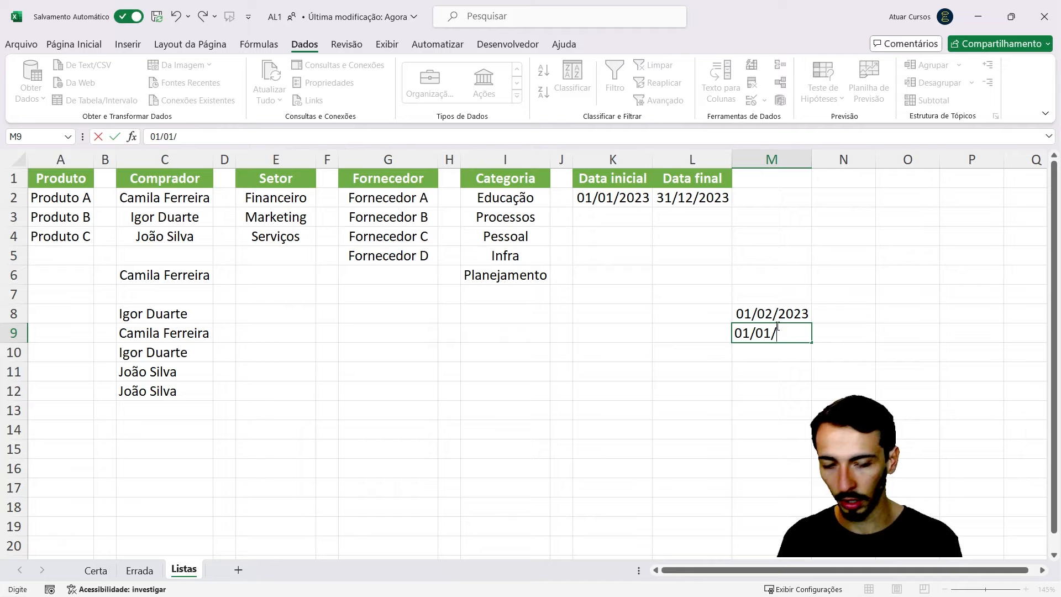
text(2025)
key(Return)
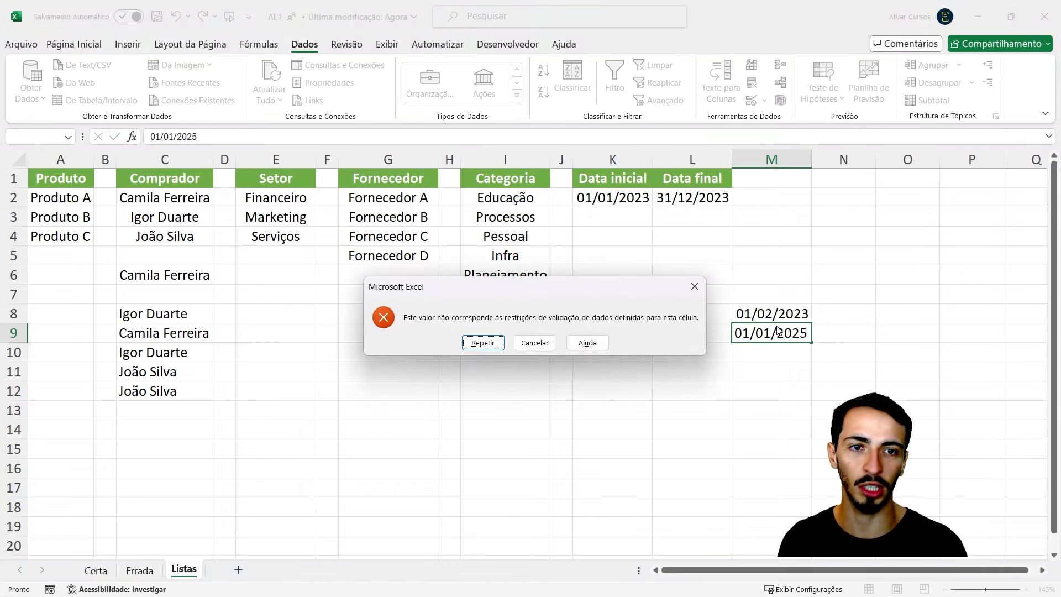
click(540, 349)
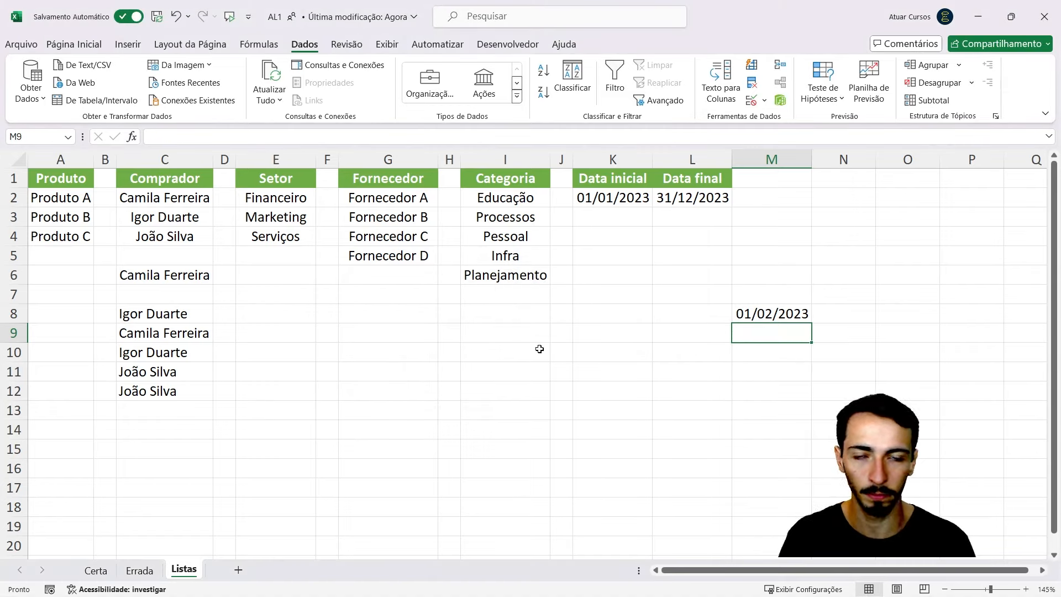
click(770, 352)
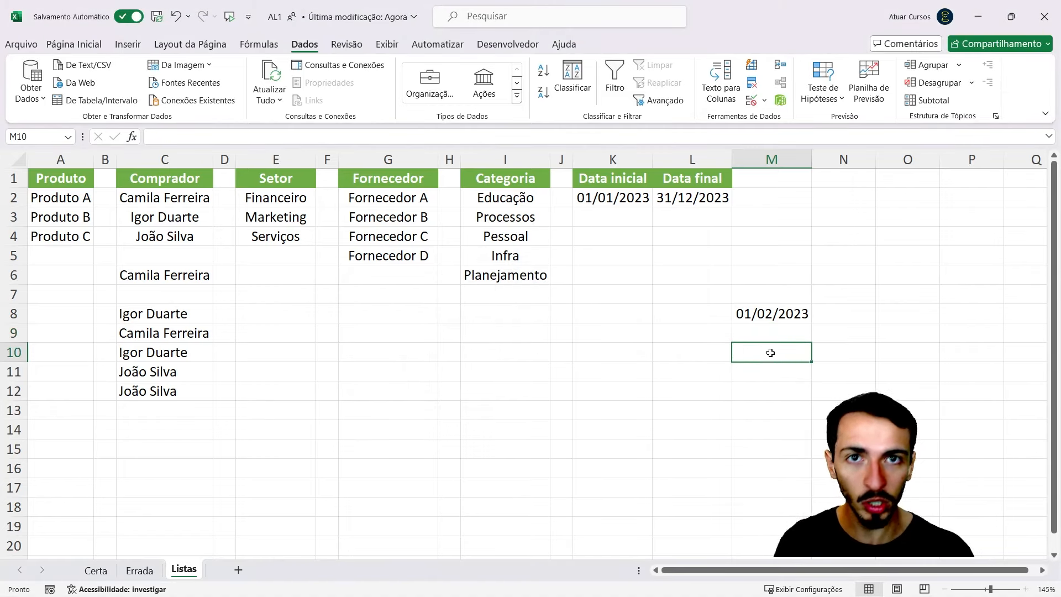
Step: Try to enter the earlier out-of-range date 10/05/2019 in cell M11, and cancel the entry
drag(768, 316, 784, 418)
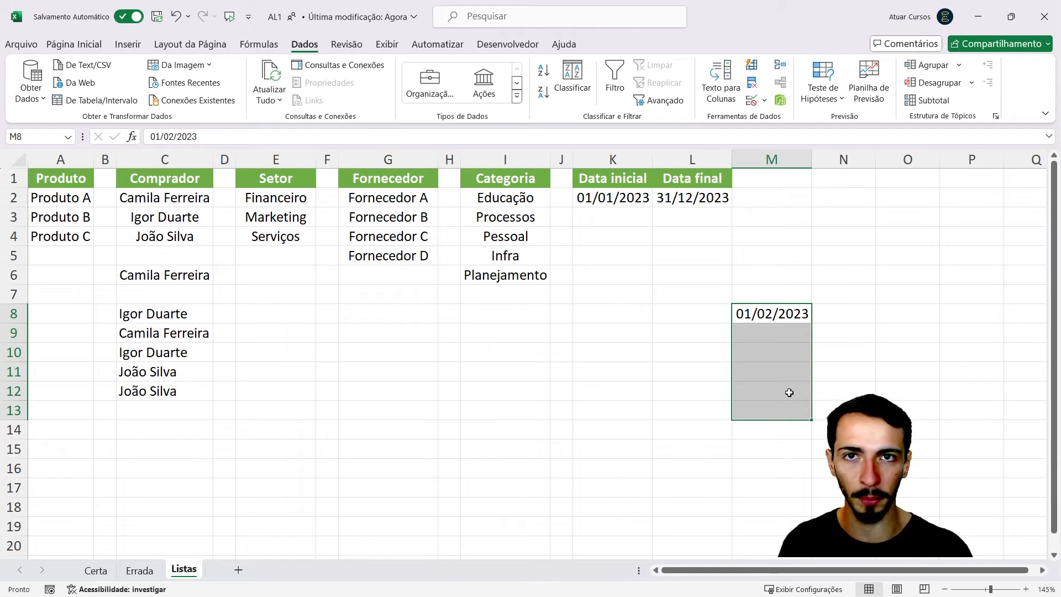
click(786, 376)
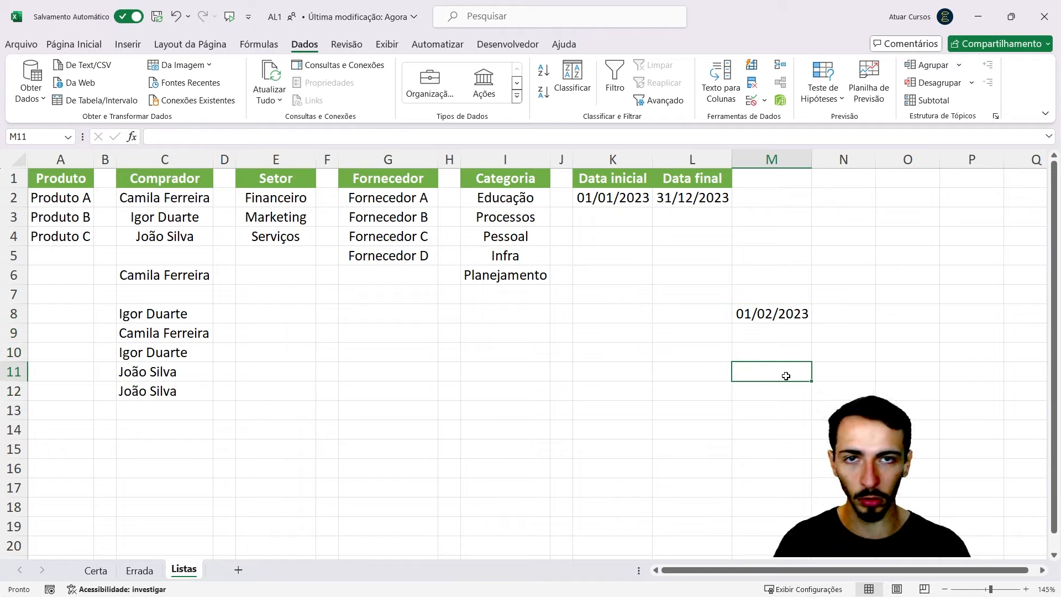
text(01)
key(BackSpace)
key(BackSpace)
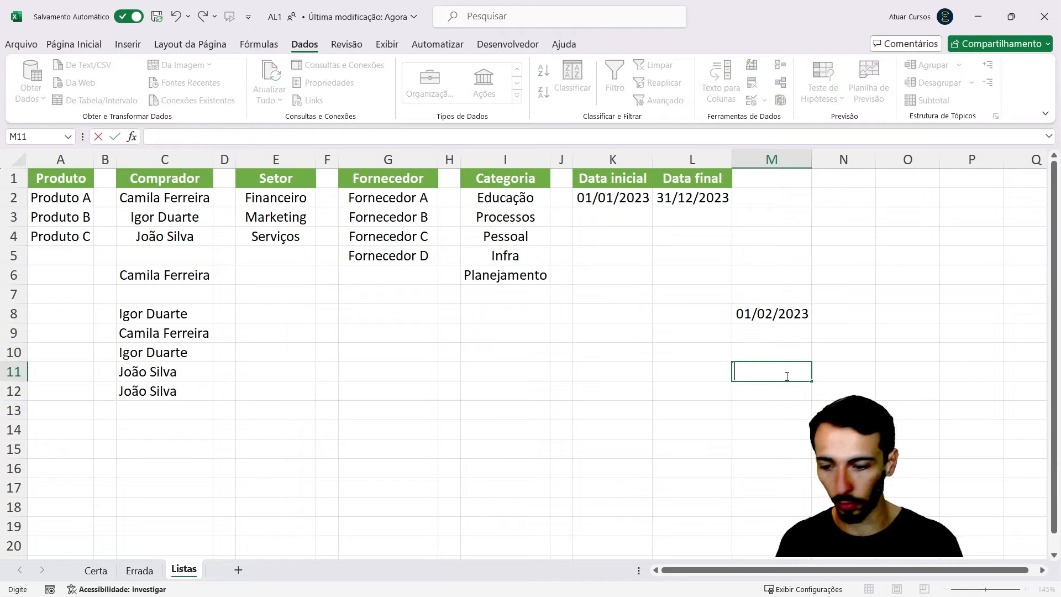
text(10/)
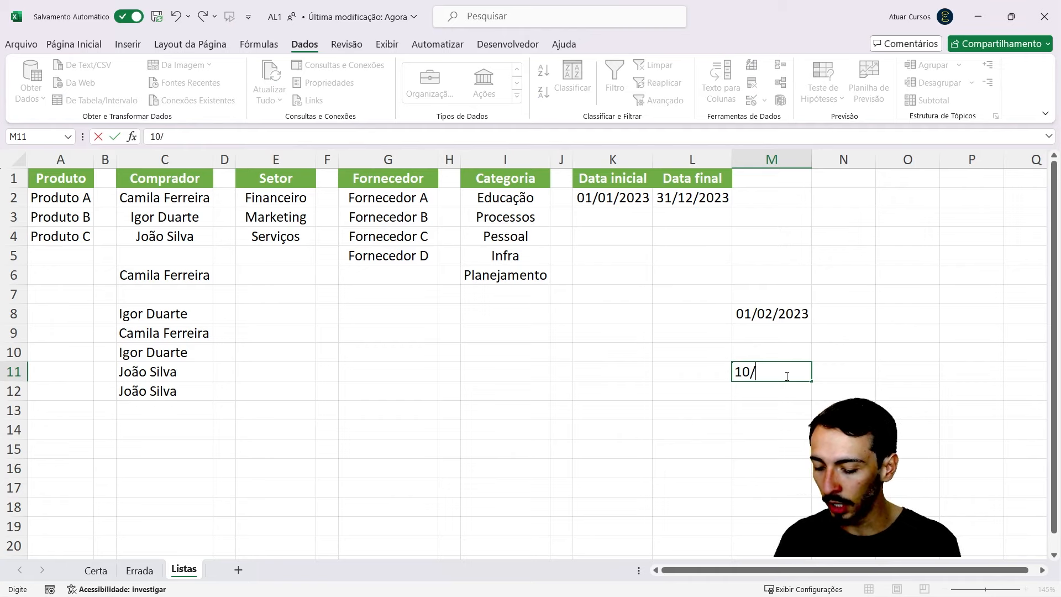
text(0)
text(5/2019)
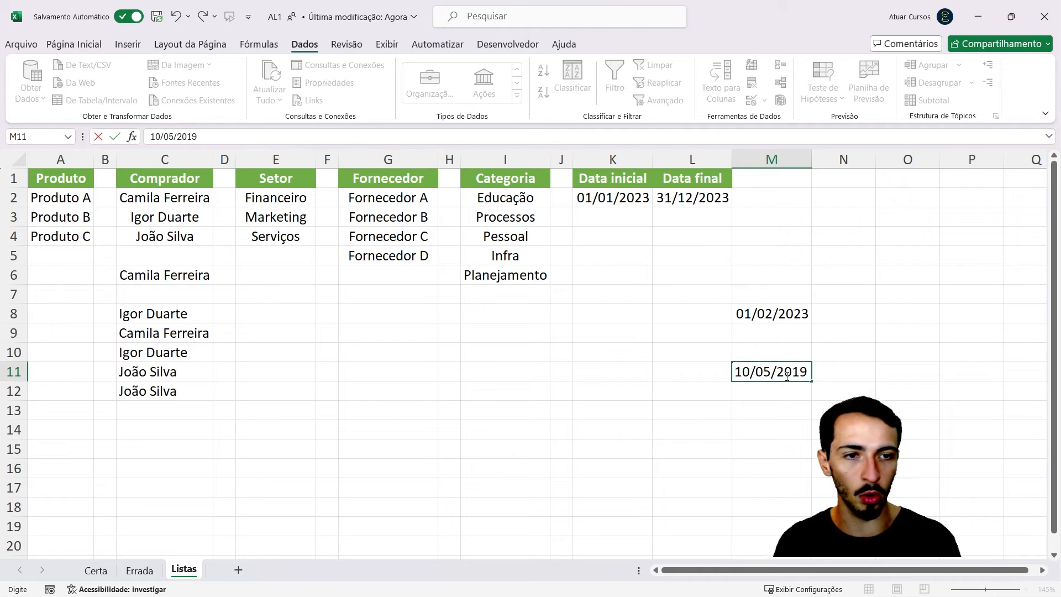
key(Return)
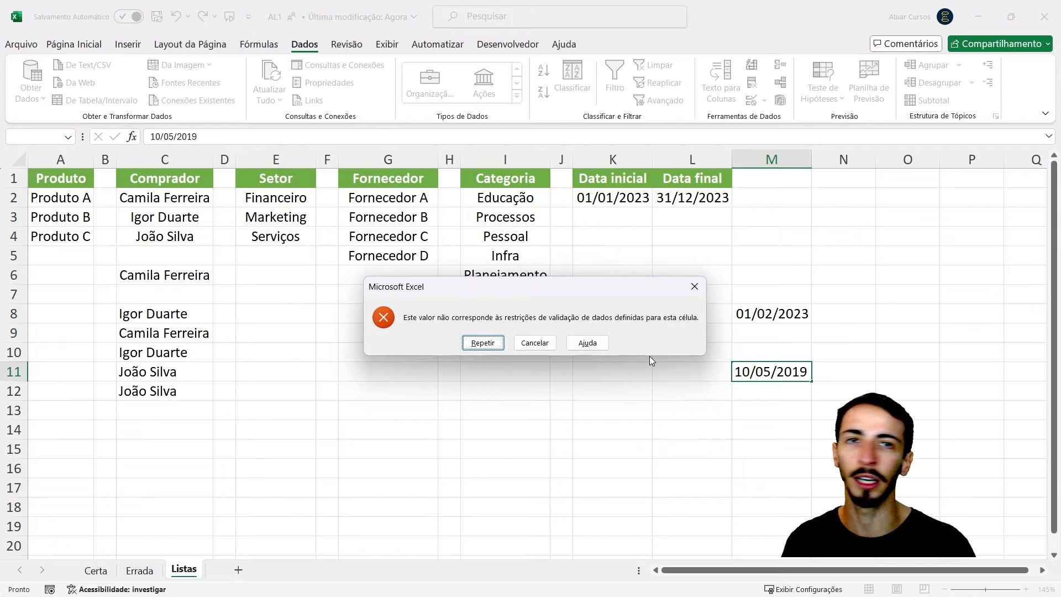
click(545, 344)
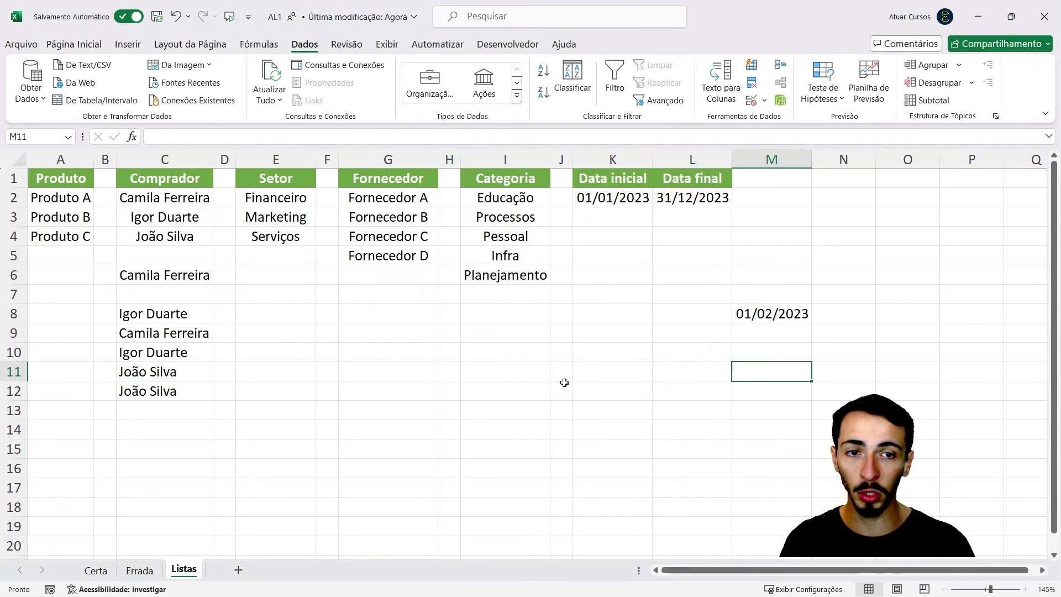
Step: Enter the date 01/09/2021 in cell O2, outside the validated range M8:M13
click(931, 203)
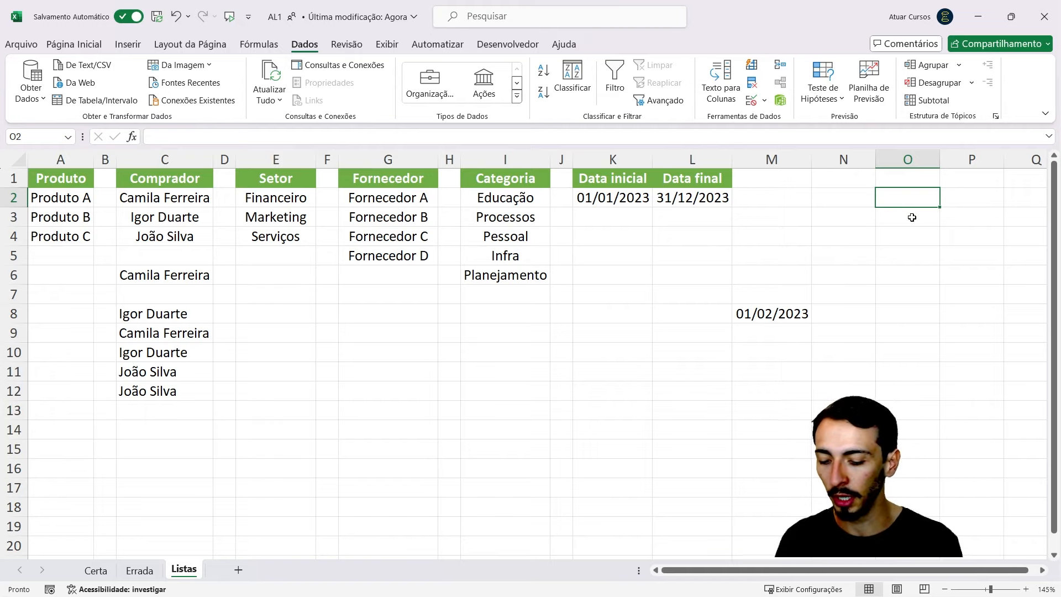
text(01/0)
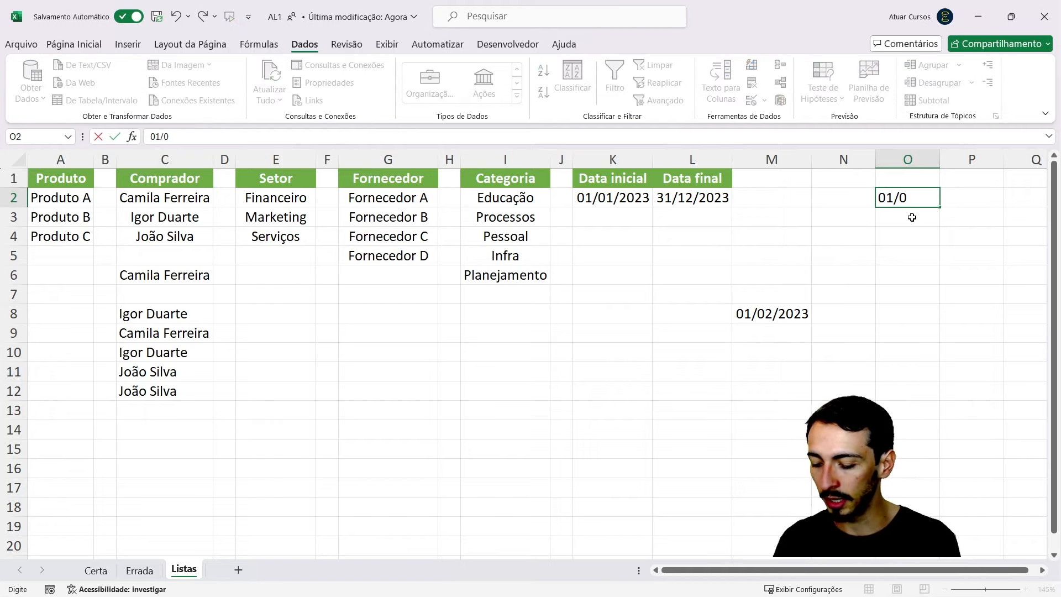
text(9/)
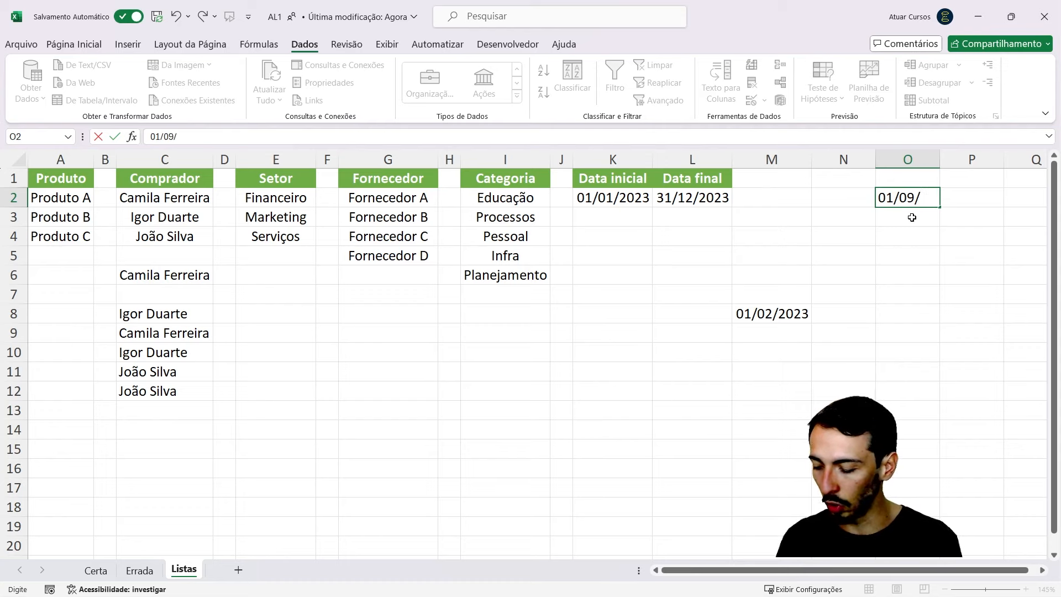
text(2021)
key(Return)
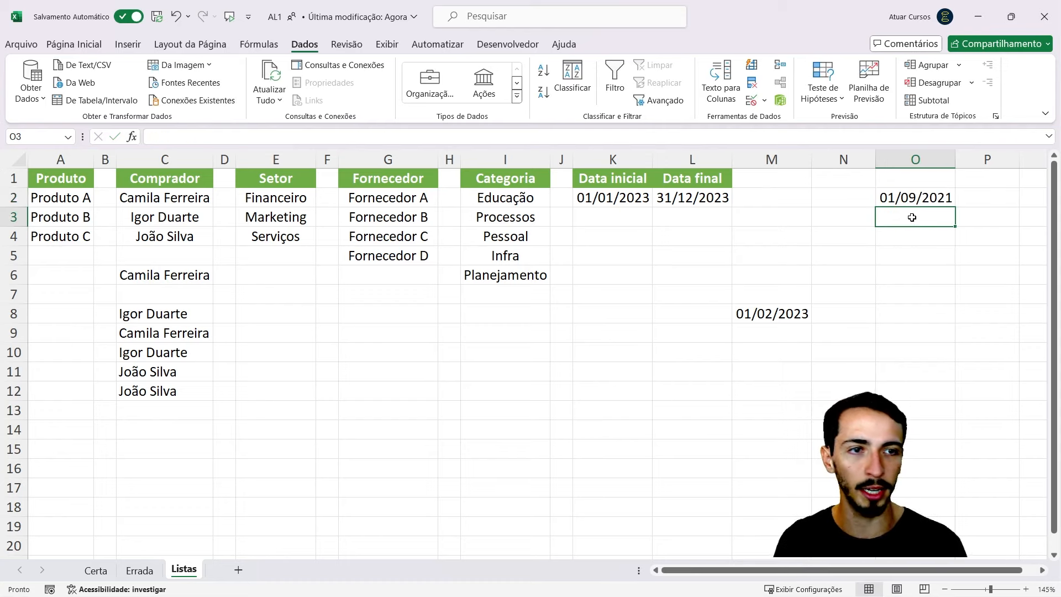
drag(769, 320, 768, 410)
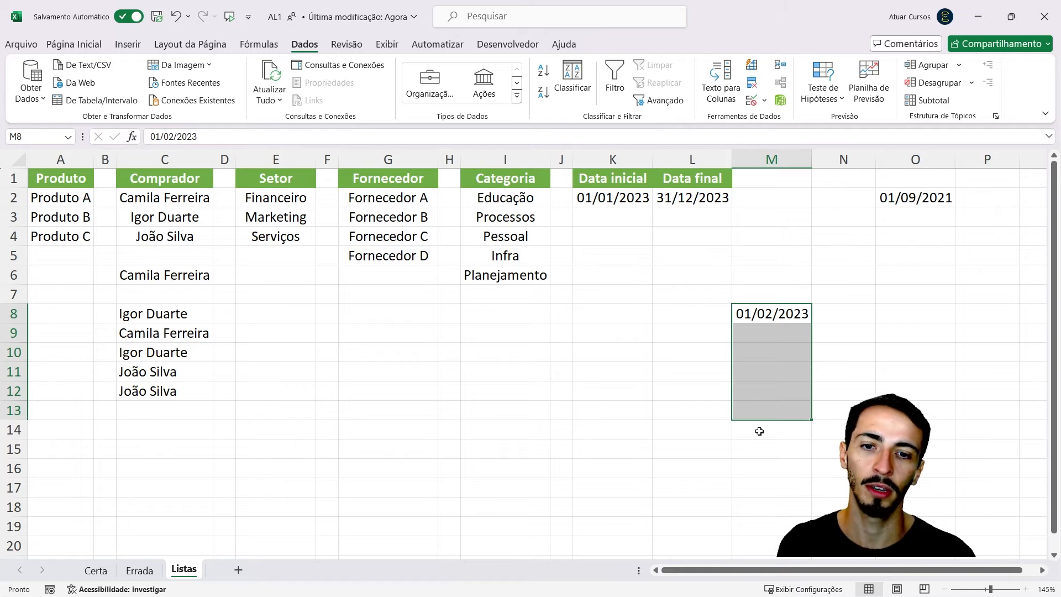
Step: Open data validation for all purchase dates in B3:B59 on the Errada sheet and set the allowed type to Data
click(139, 570)
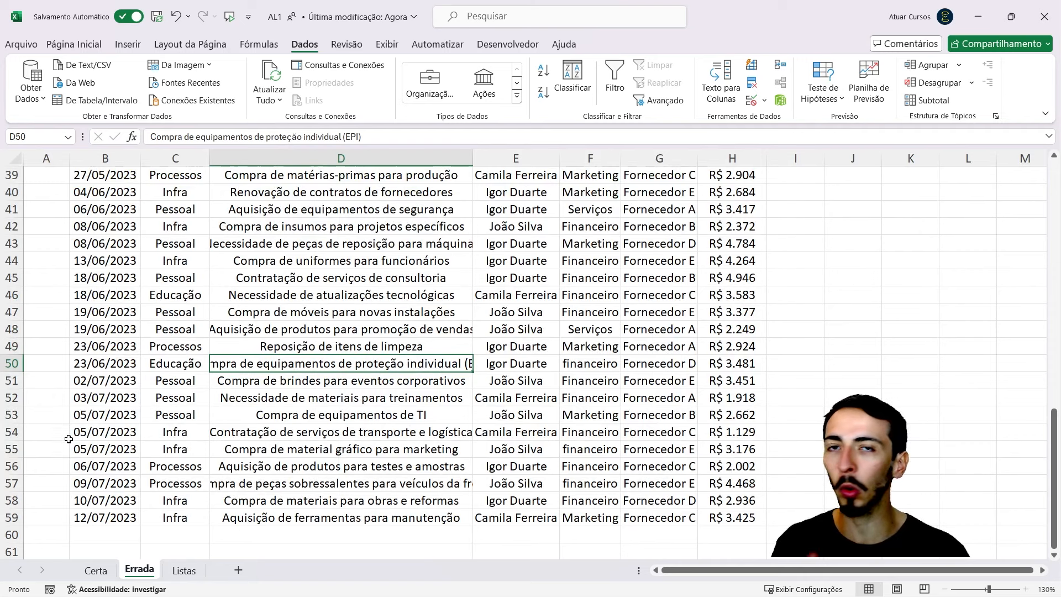
click(96, 445)
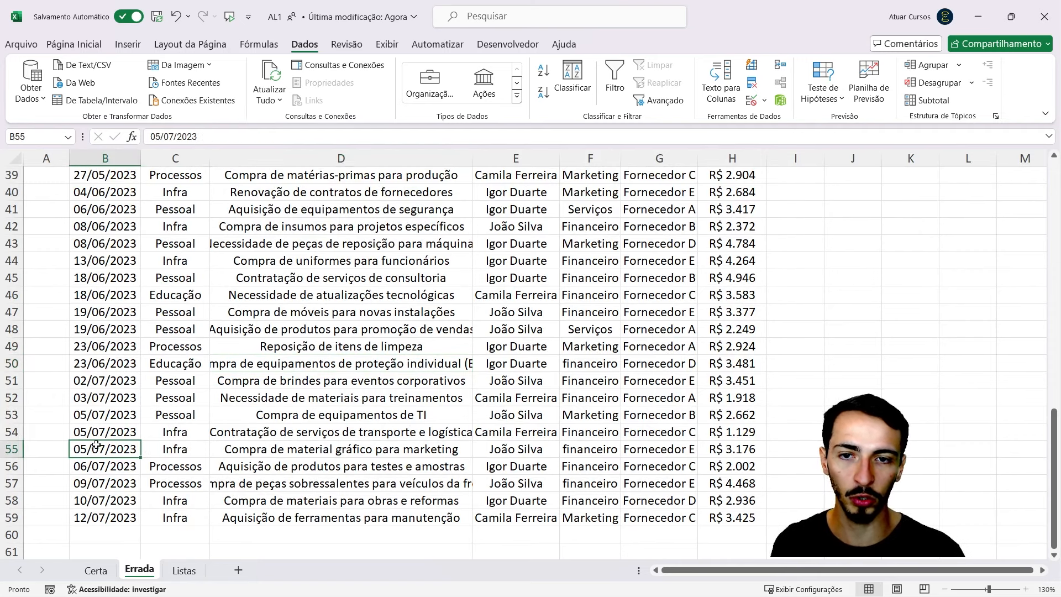
scroll(96, 446, up, 13)
click(111, 220)
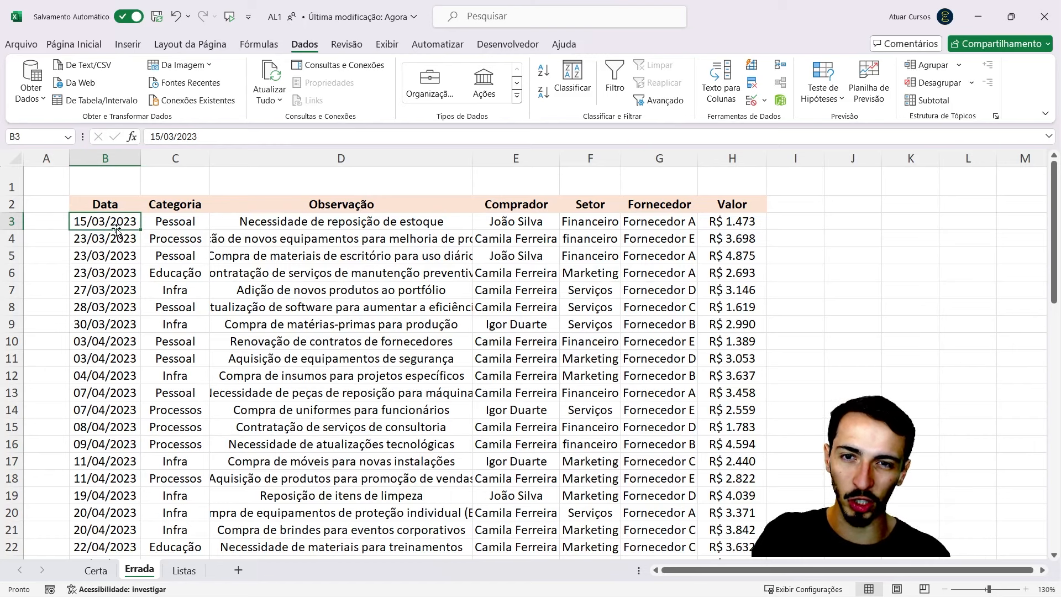
key(ctrl+shift+Down)
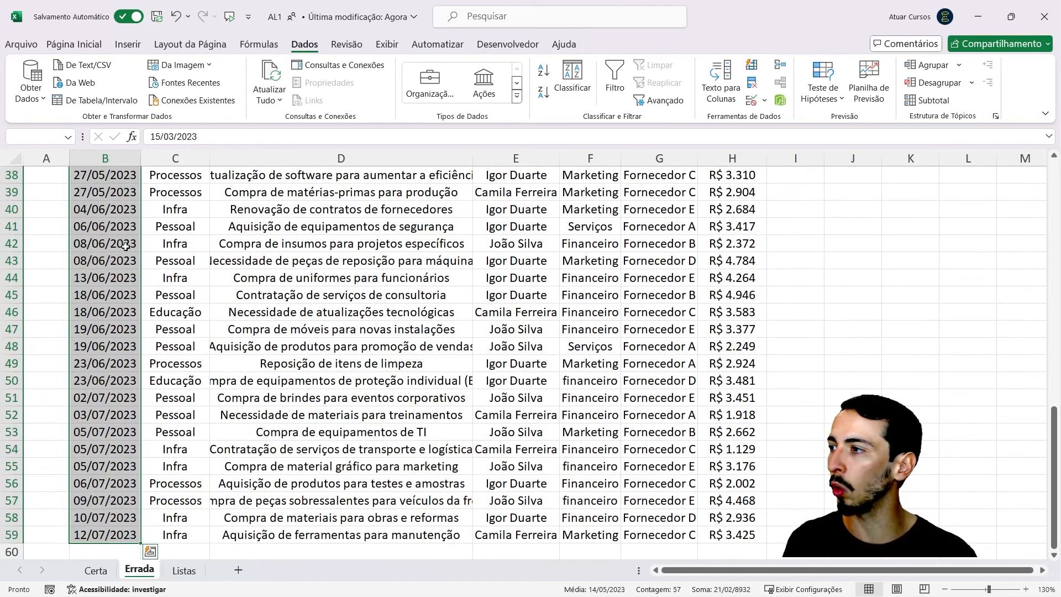
scroll(117, 267, up, 12)
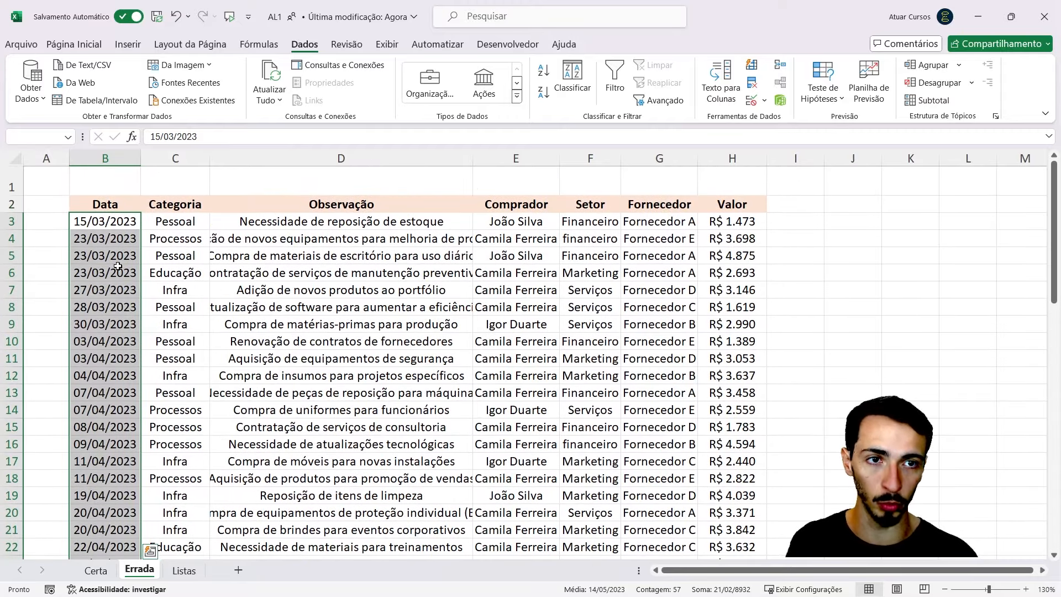
scroll(117, 266, down, 9)
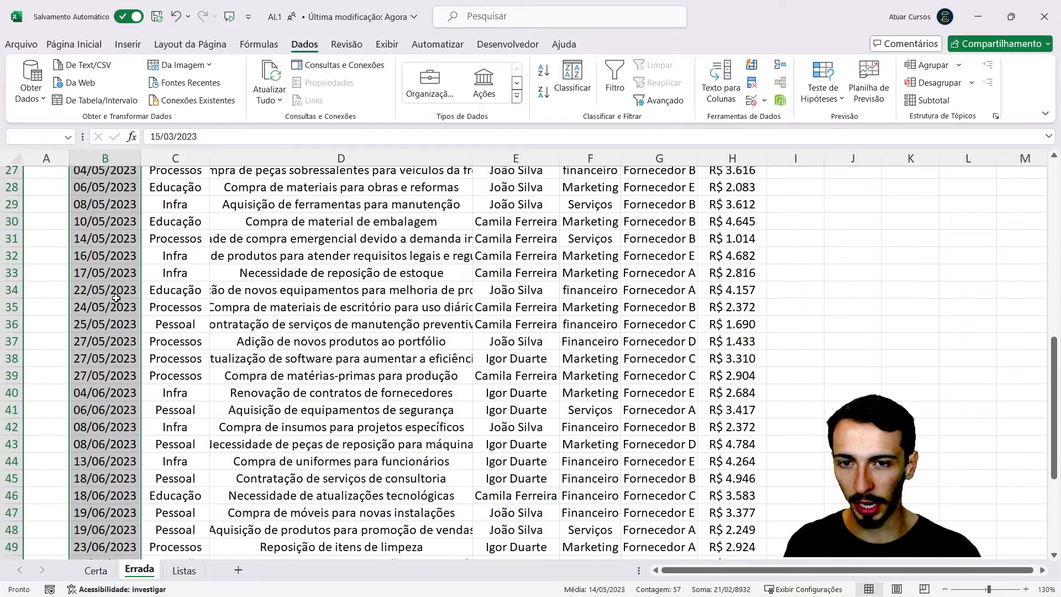
scroll(116, 298, down, 4)
scroll(116, 381, up, 9)
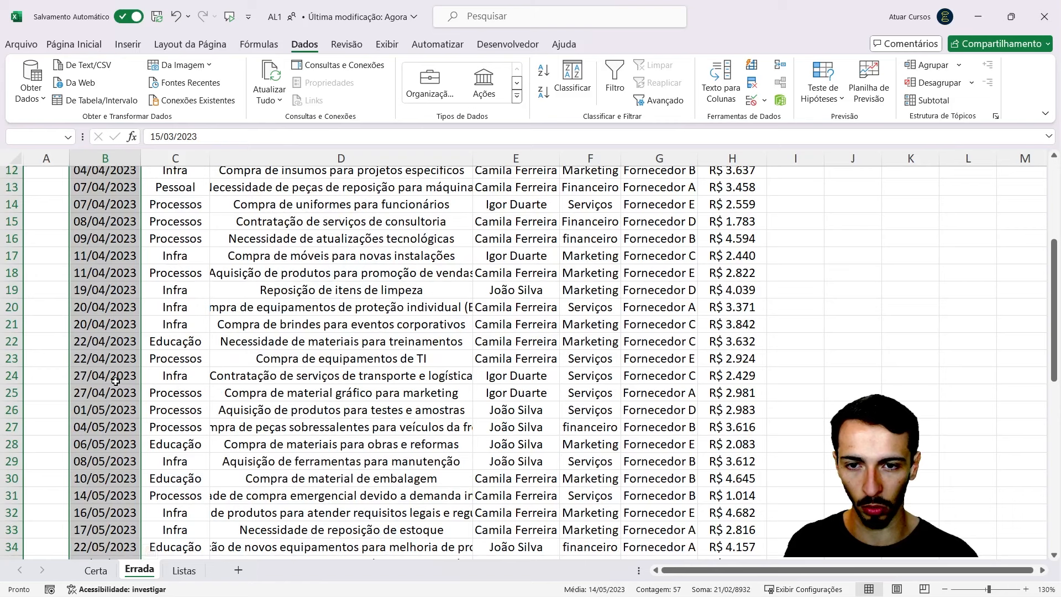
scroll(115, 381, up, 4)
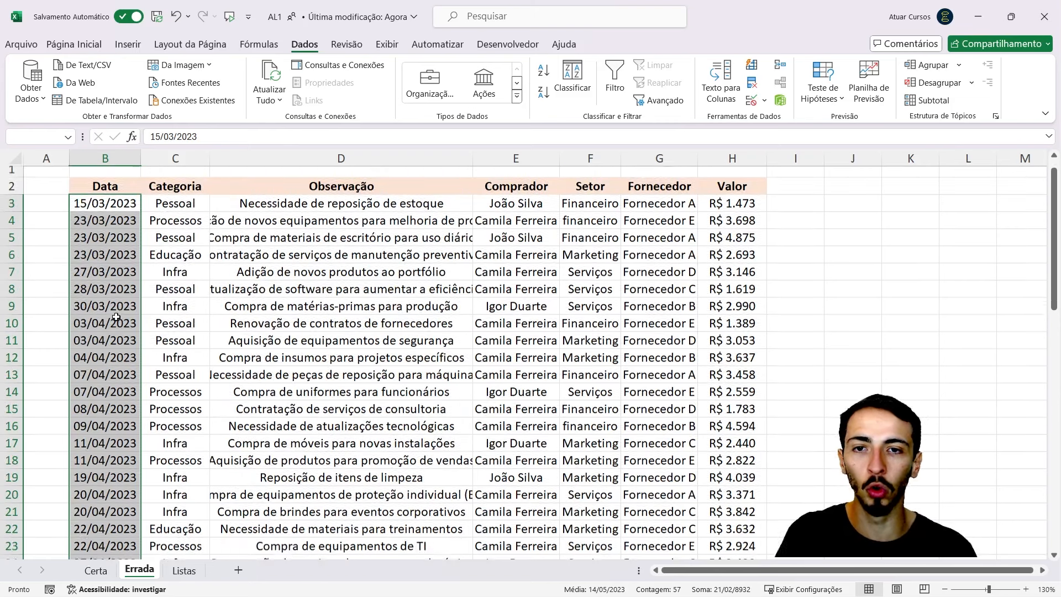
scroll(116, 317, down, 3)
scroll(117, 340, up, 3)
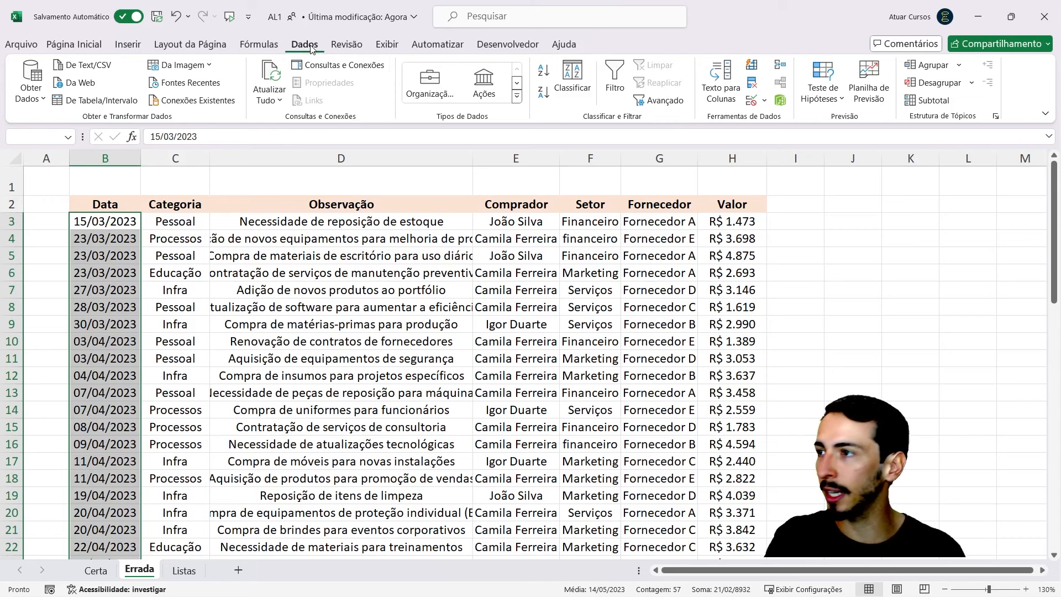
click(752, 101)
click(293, 131)
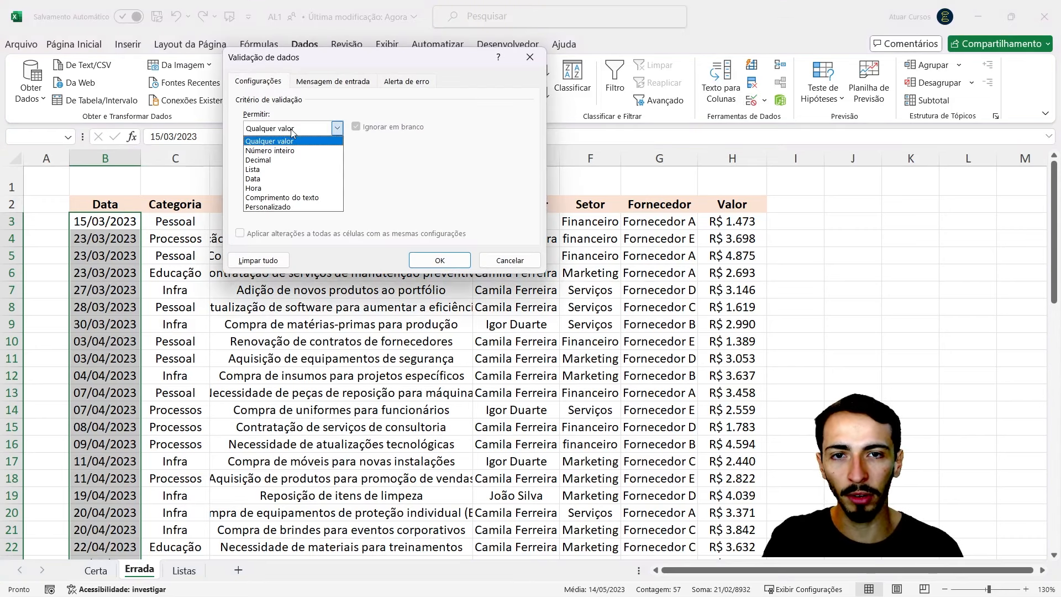
click(277, 180)
Step: Set the validation's start date to 01/01/2023 and its end date to 31/12/2023, and apply the rule
click(276, 187)
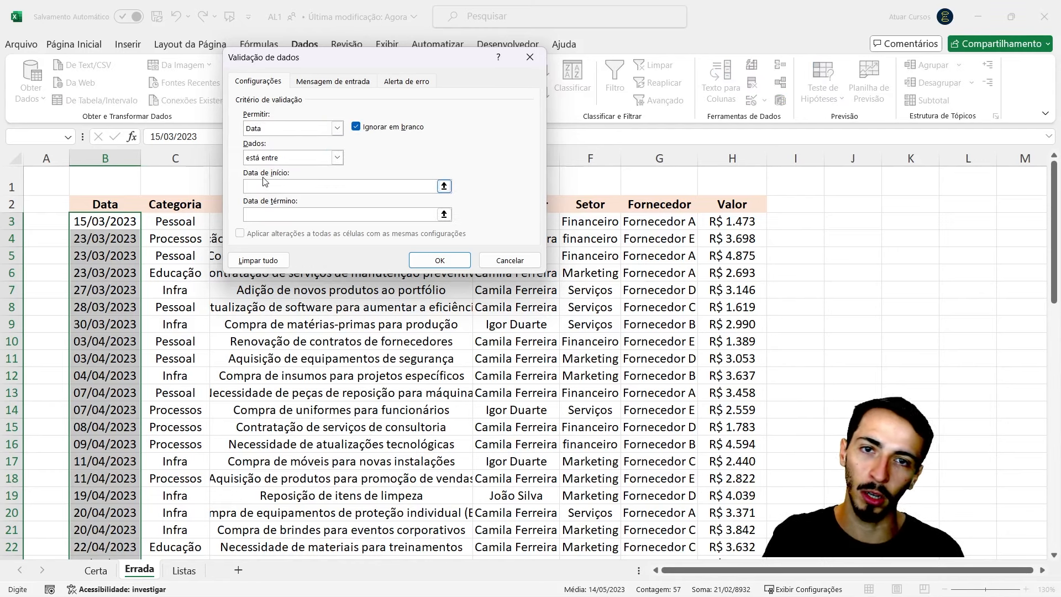
click(275, 215)
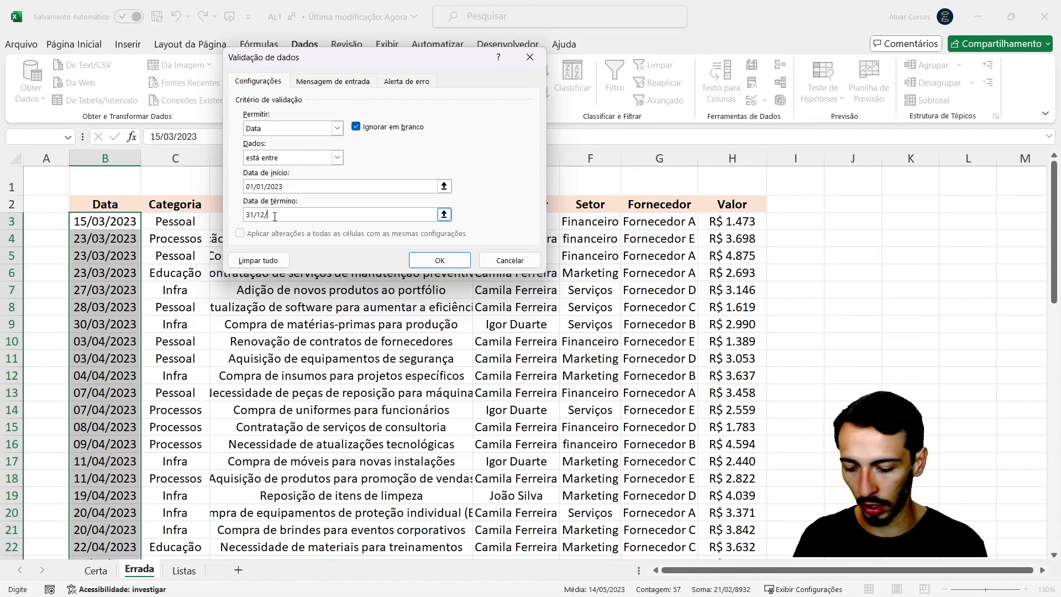
key(Return)
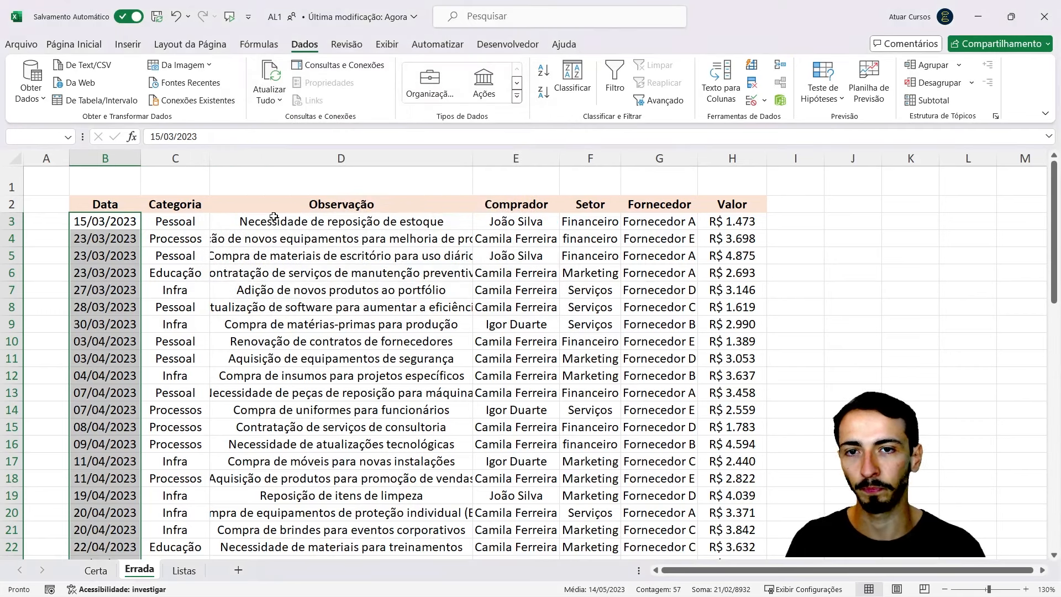
Step: Try to enter the out-of-range date 21/03/2022 in cell B19 of the Errada sheet, and cancel the entry
click(132, 312)
scroll(98, 337, down, 9)
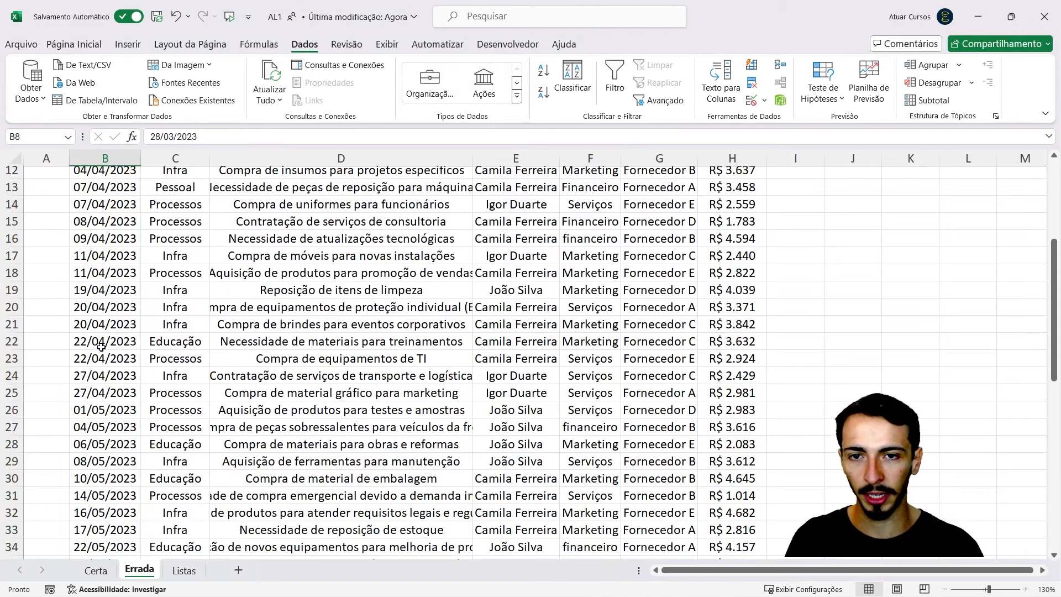
click(98, 343)
scroll(95, 326, up, 5)
click(89, 295)
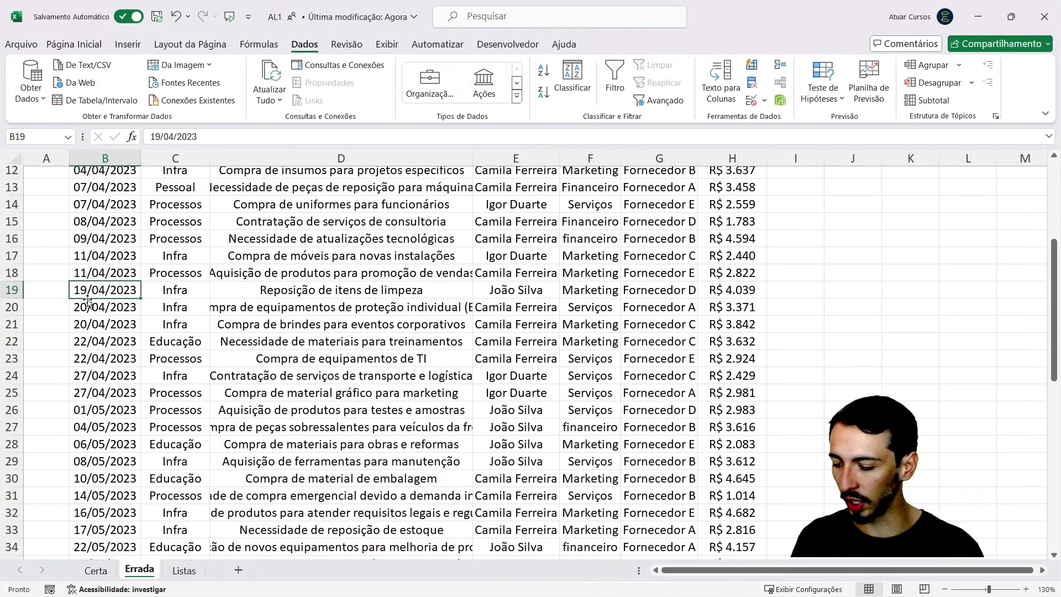
text(21/)
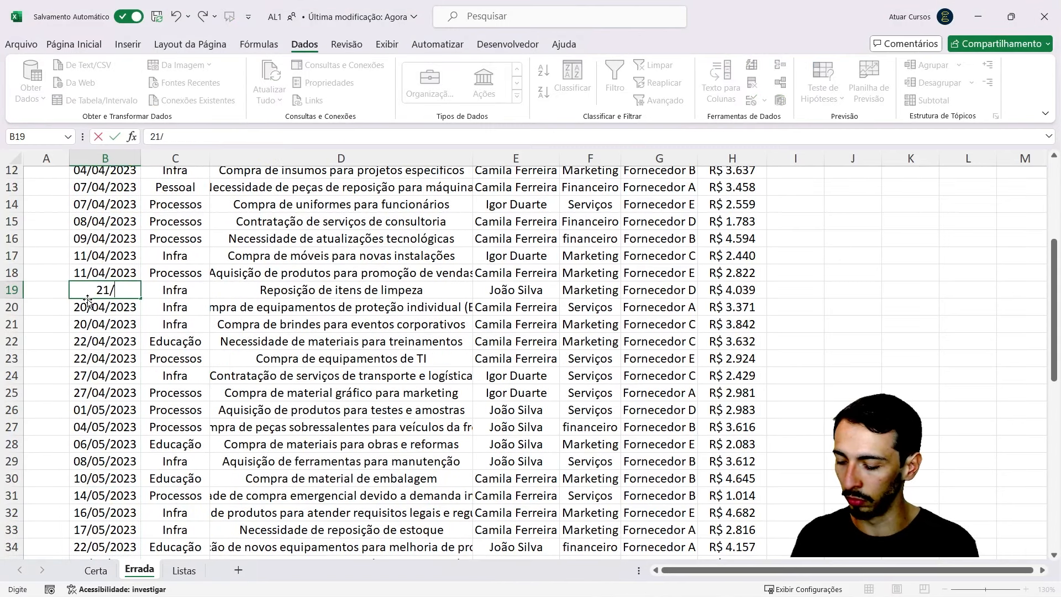
text(03/2022)
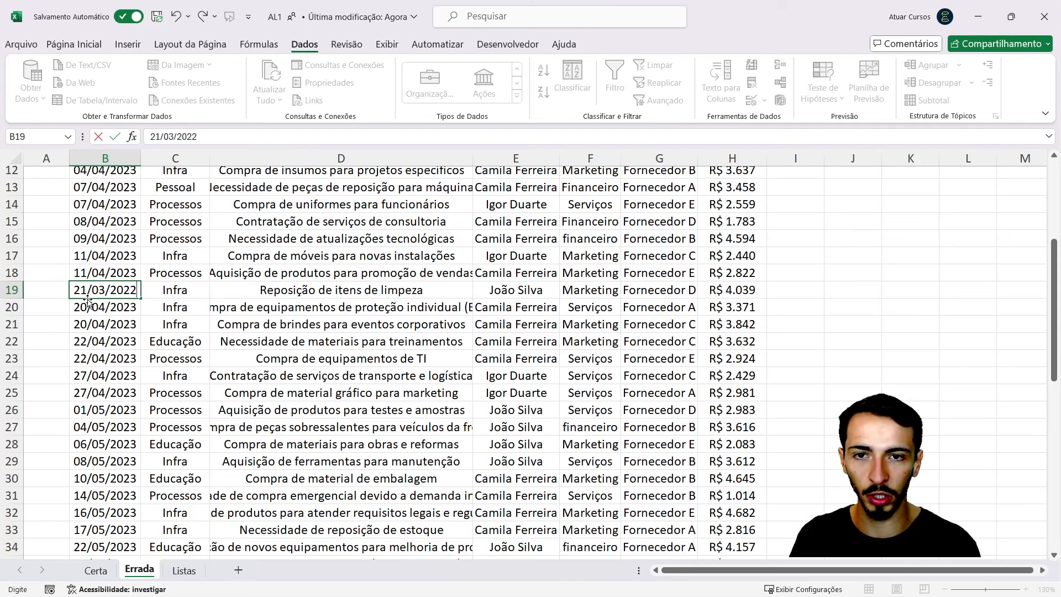
key(Return)
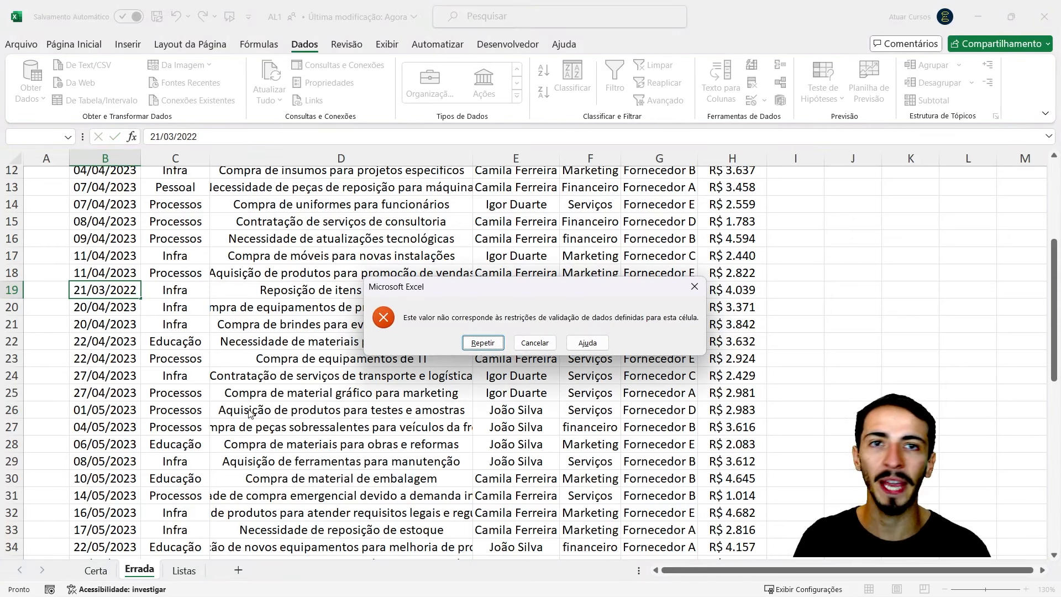
click(539, 346)
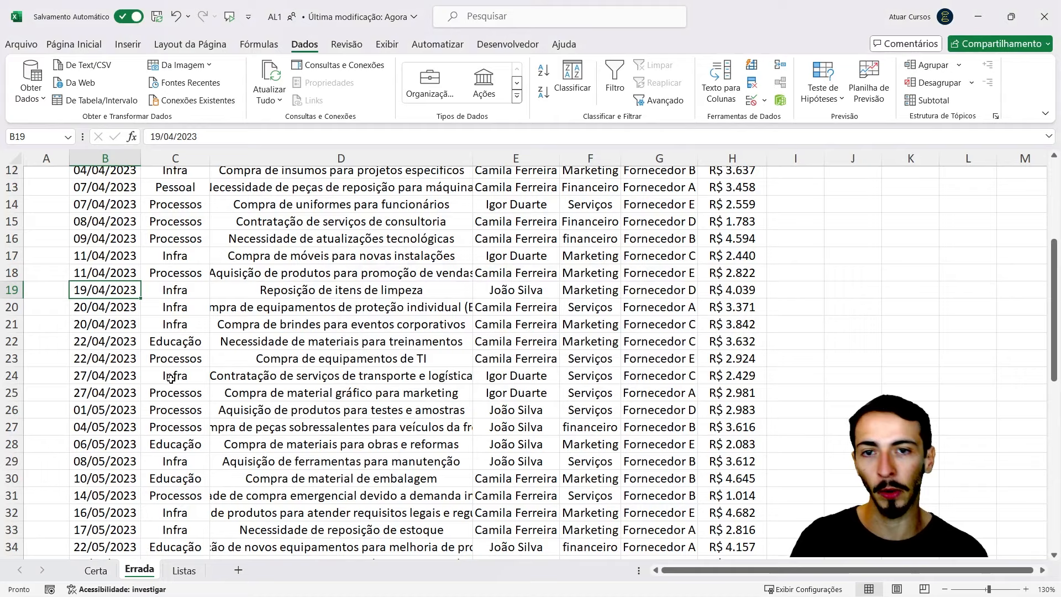
scroll(119, 380, down, 5)
scroll(109, 381, up, 9)
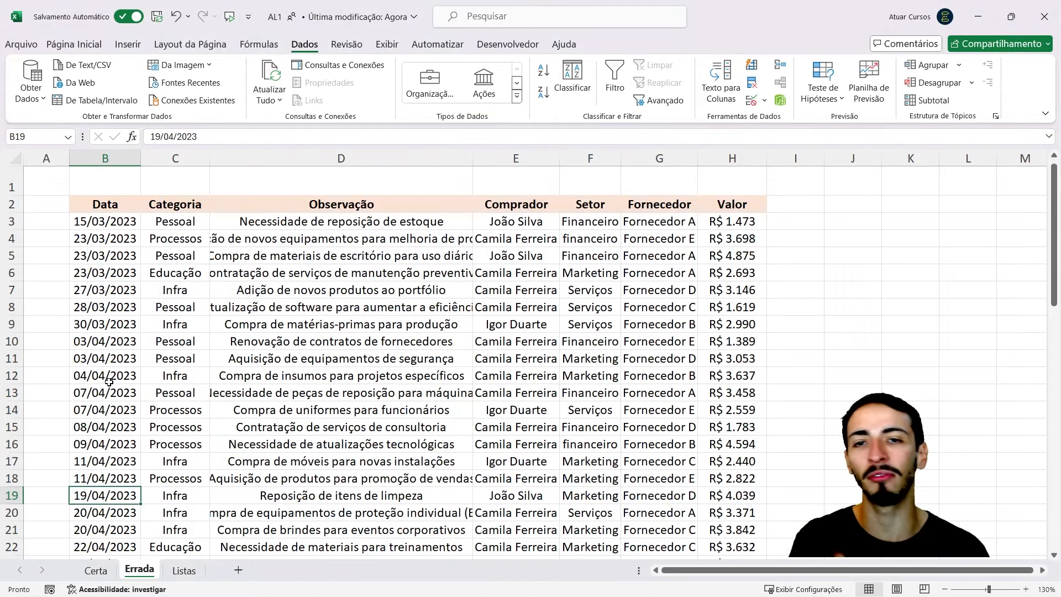
Step: Review the validated dates B3:B59 on Errada, then the start and end date cells K2 and L2 and range M8:M13 on Listas
drag(122, 221, 123, 514)
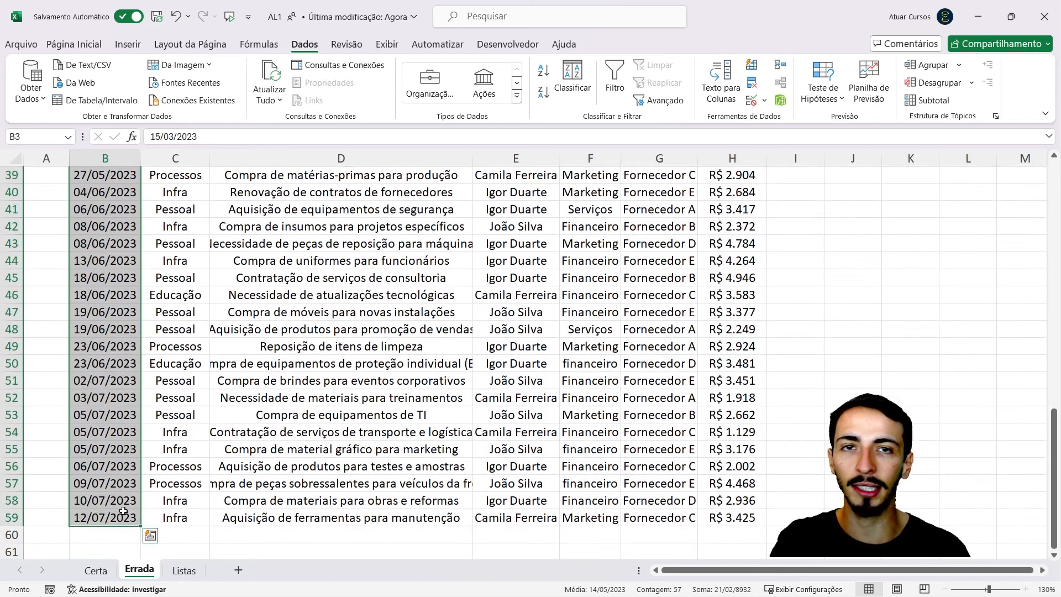
click(182, 570)
click(603, 204)
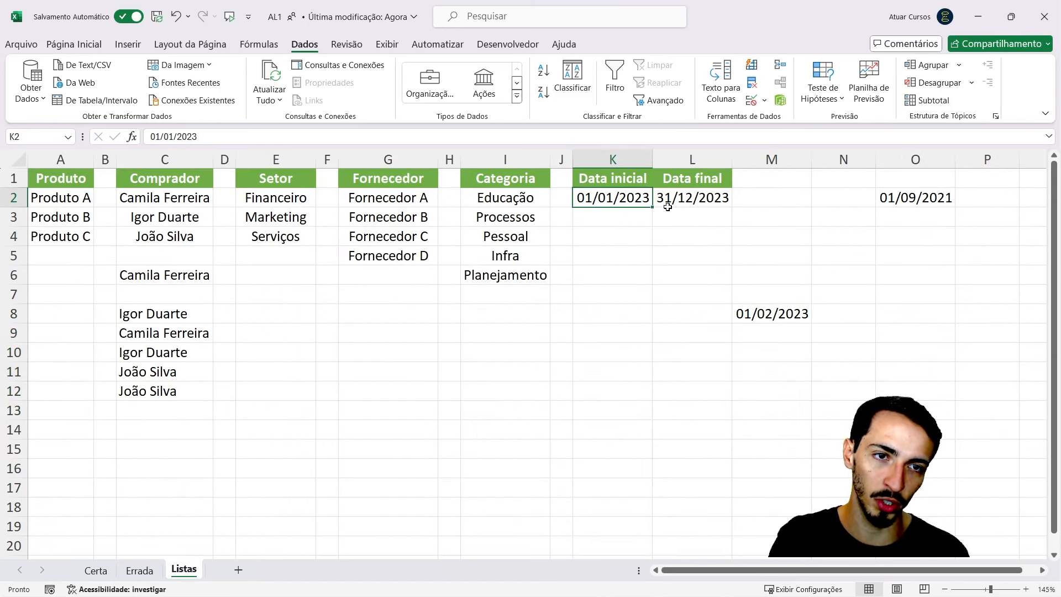
click(686, 202)
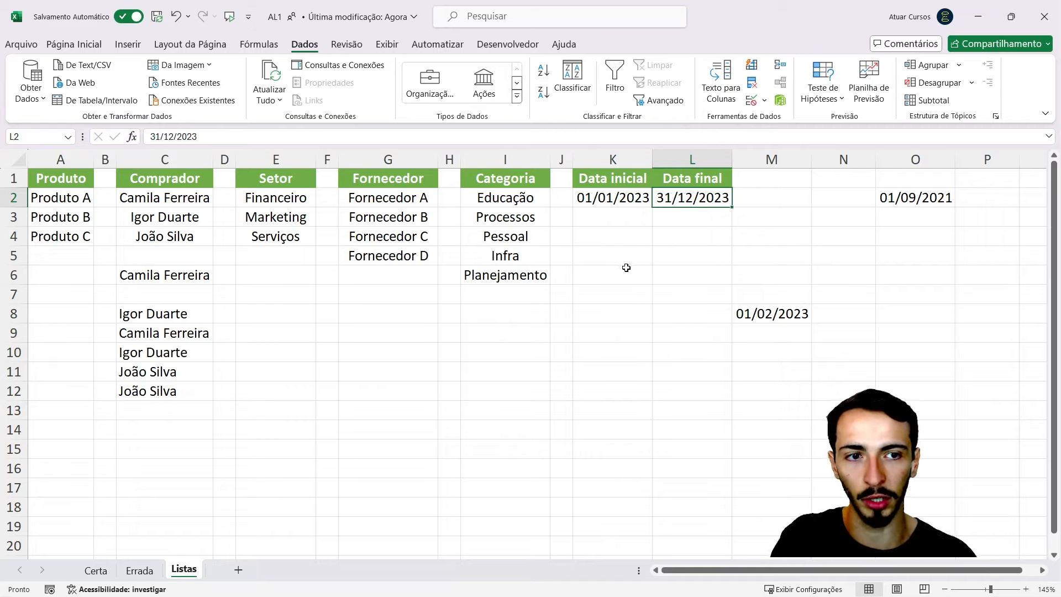
click(630, 194)
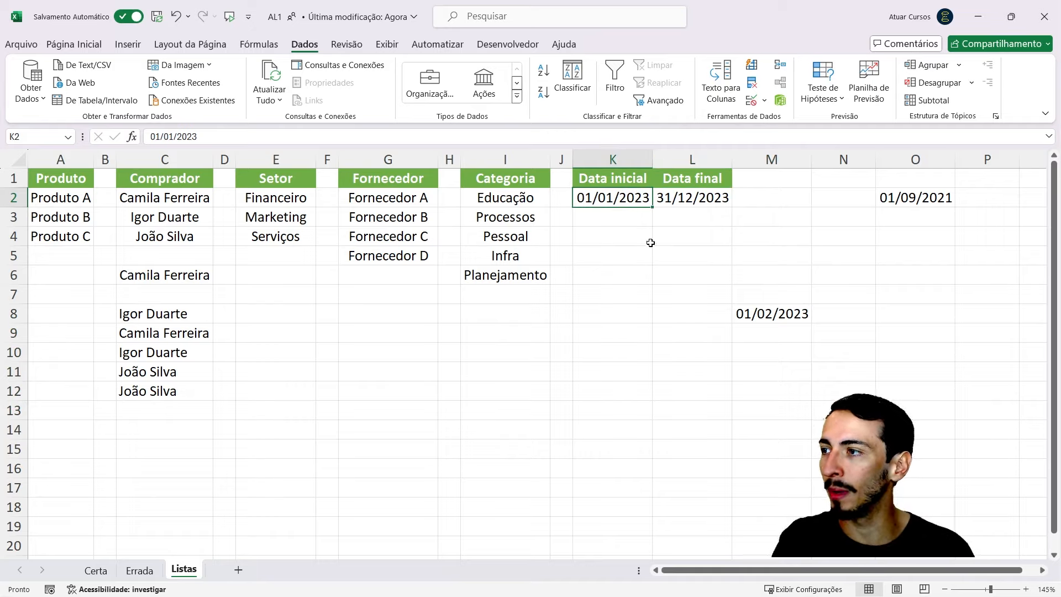
click(694, 204)
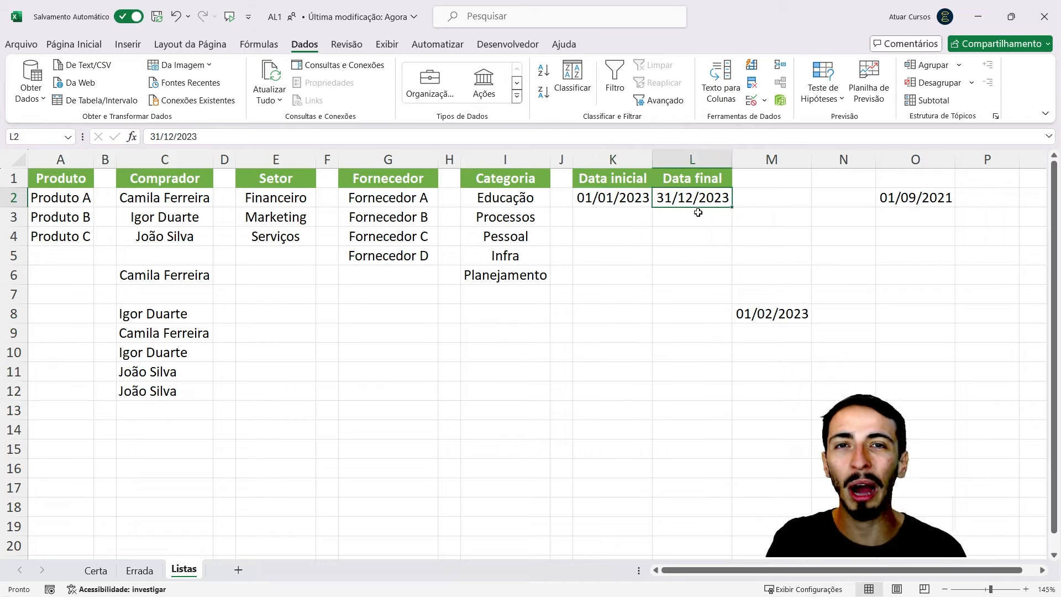
drag(779, 314, 776, 410)
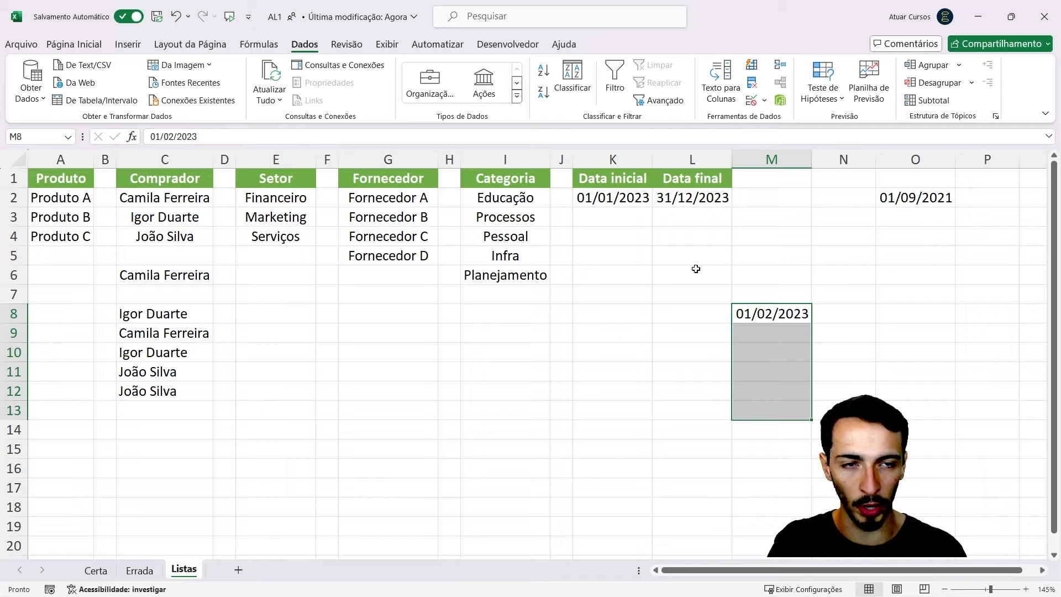
click(614, 192)
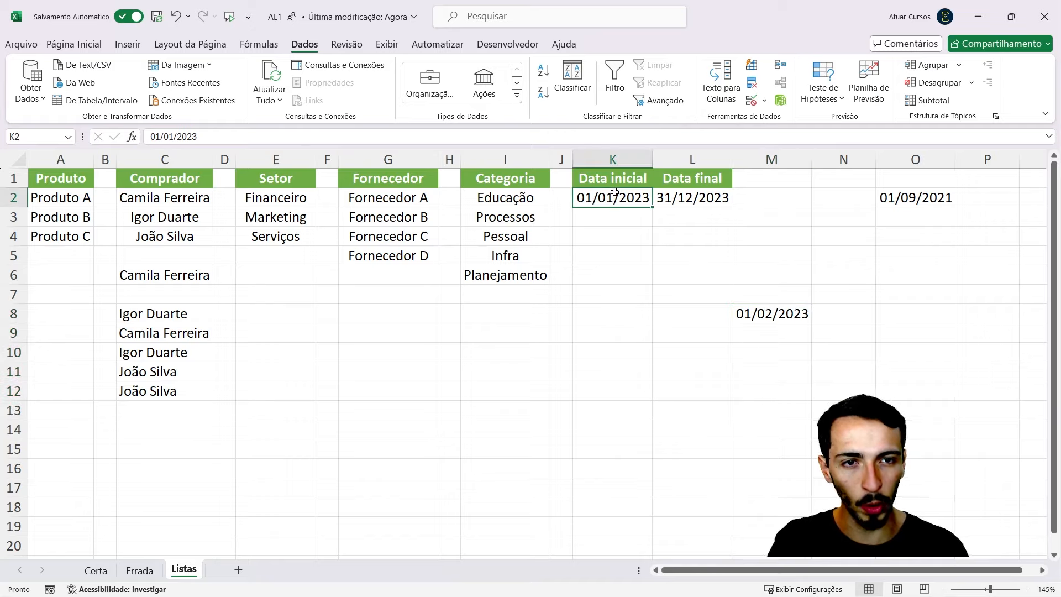
Step: Set the Data final value in cell L2 of the Listas sheet to 31/12/2024
click(707, 193)
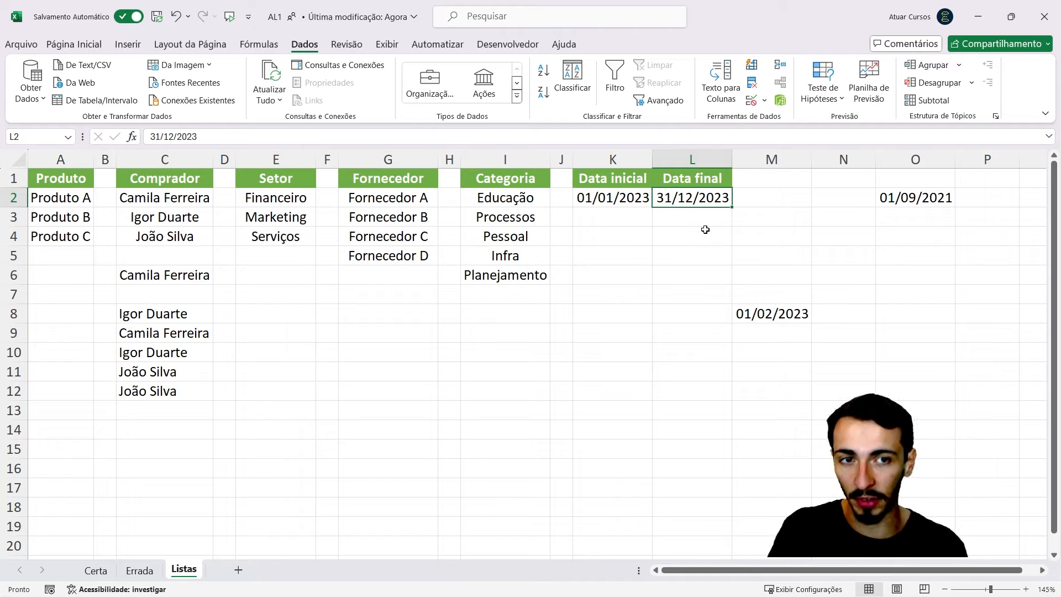
text(31/)
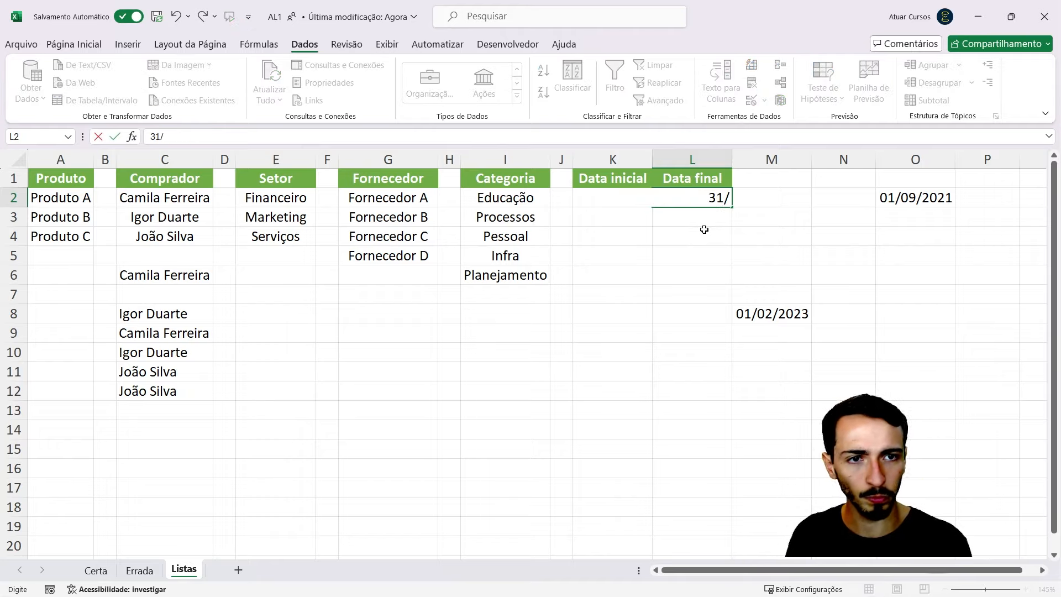
text(12/2024)
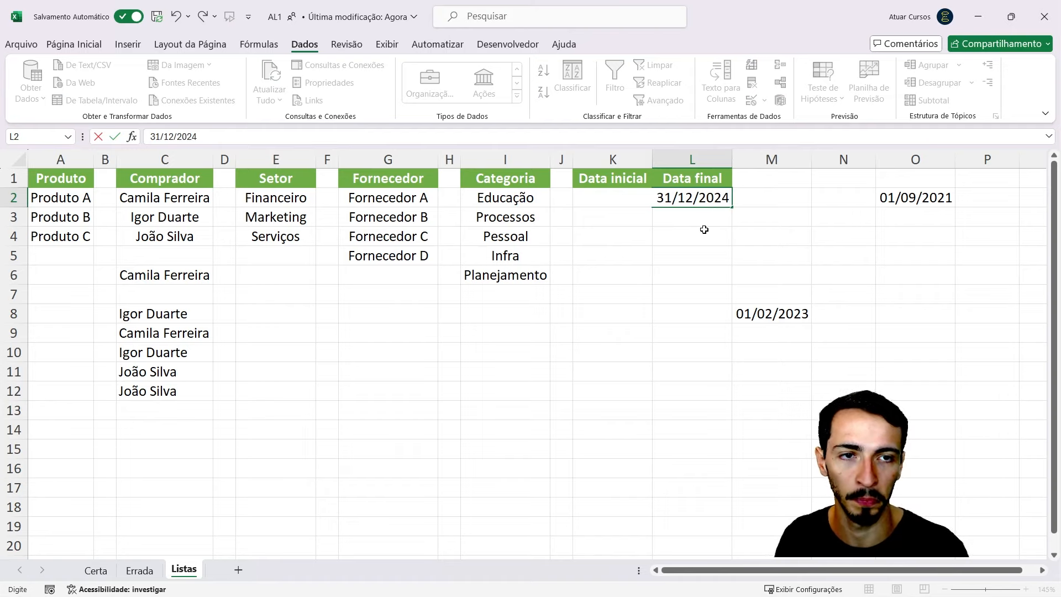
key(Return)
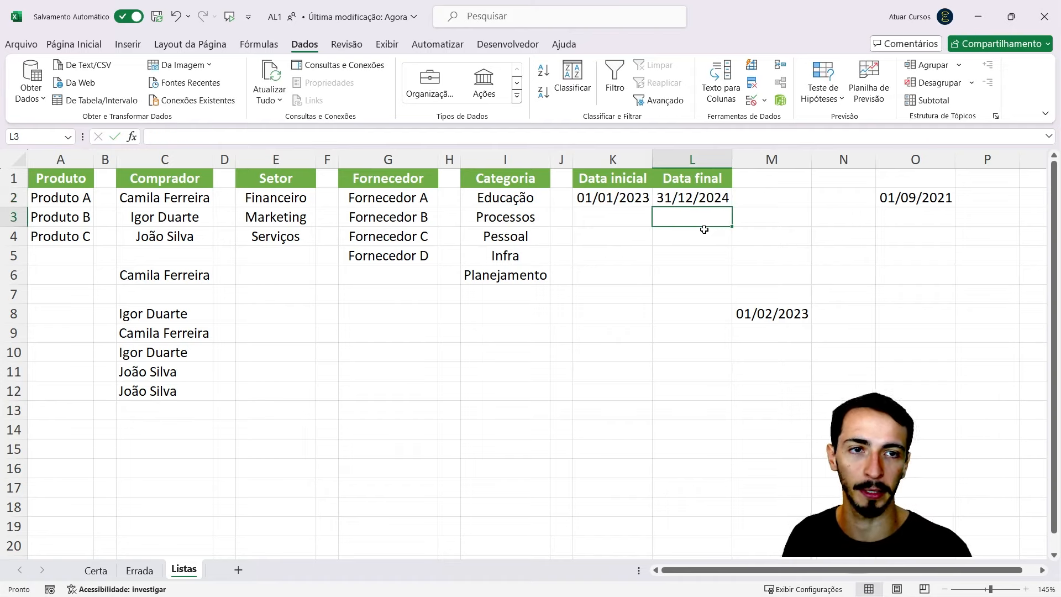
Step: Enter the date 31/03/2024 in validated cell M9, and compare it with the date limits in K2:L2
click(776, 316)
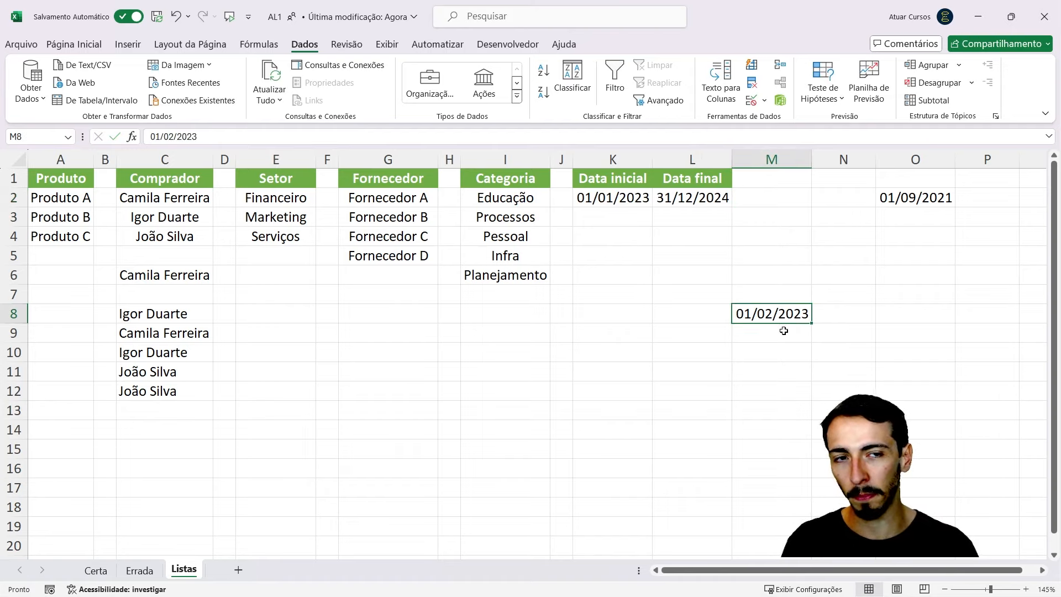
click(779, 335)
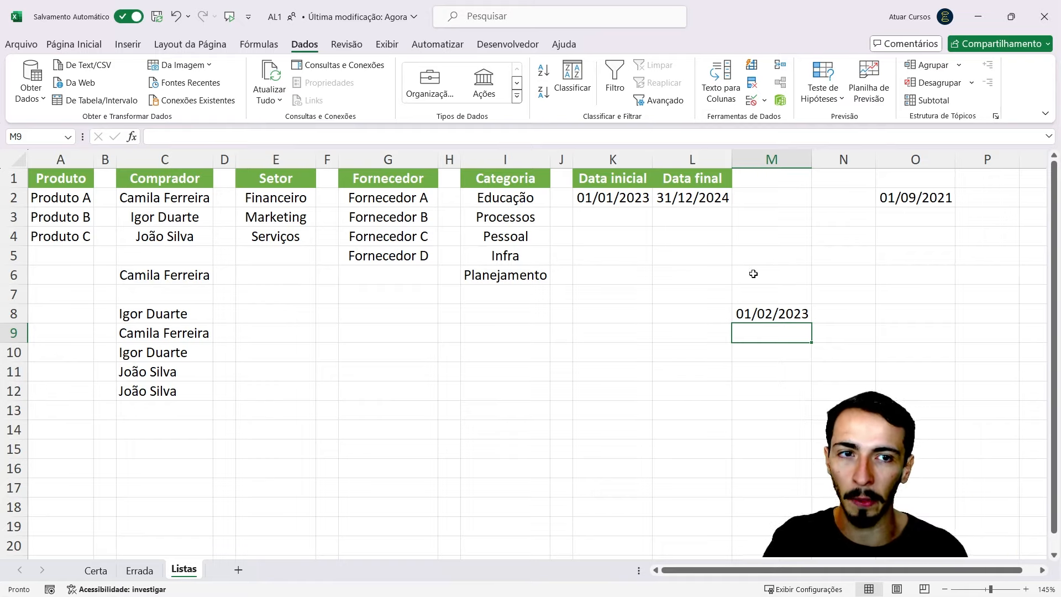
text(31)
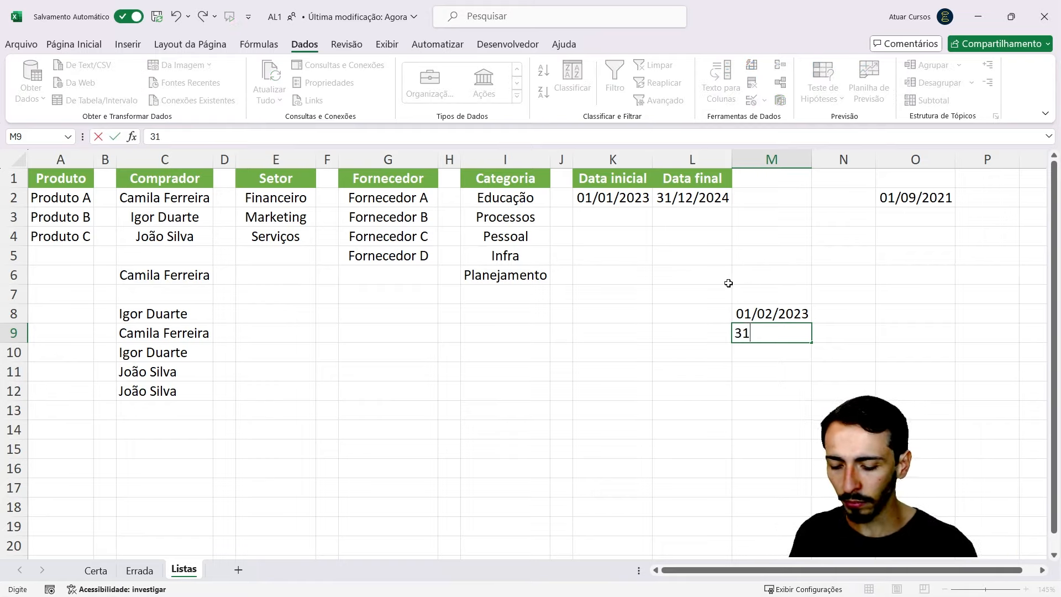
text(/03/2024)
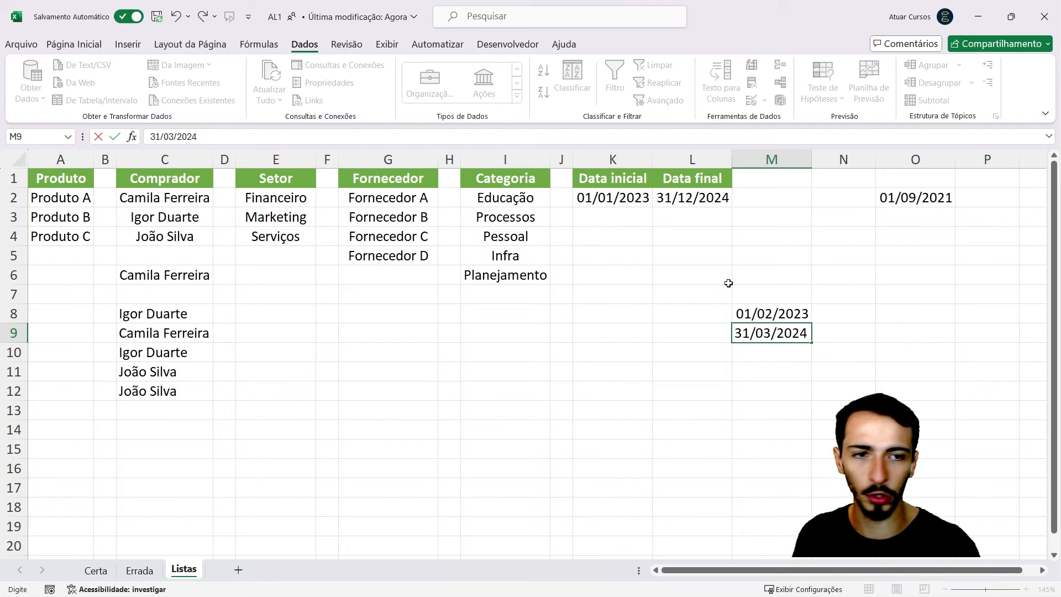
key(Return)
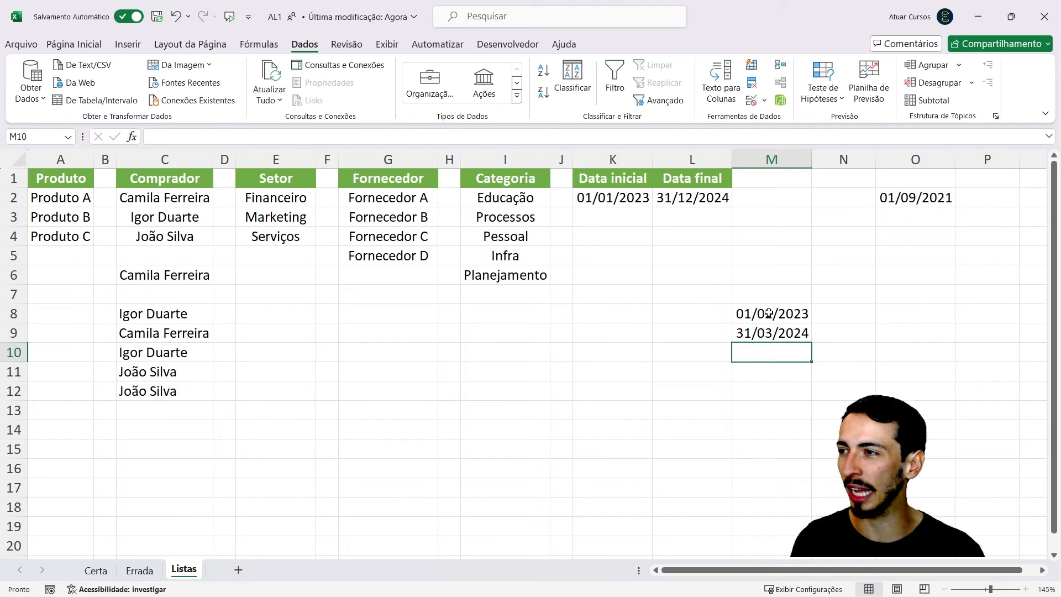
drag(596, 202, 693, 199)
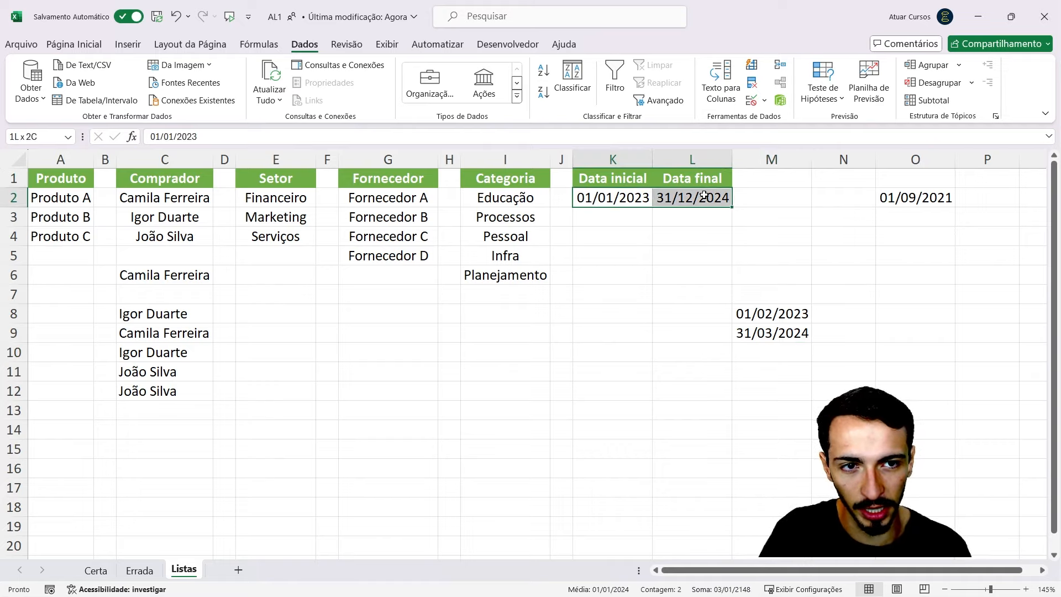
Step: Replace the first Setor list item in cell E2 with Projetos
click(273, 201)
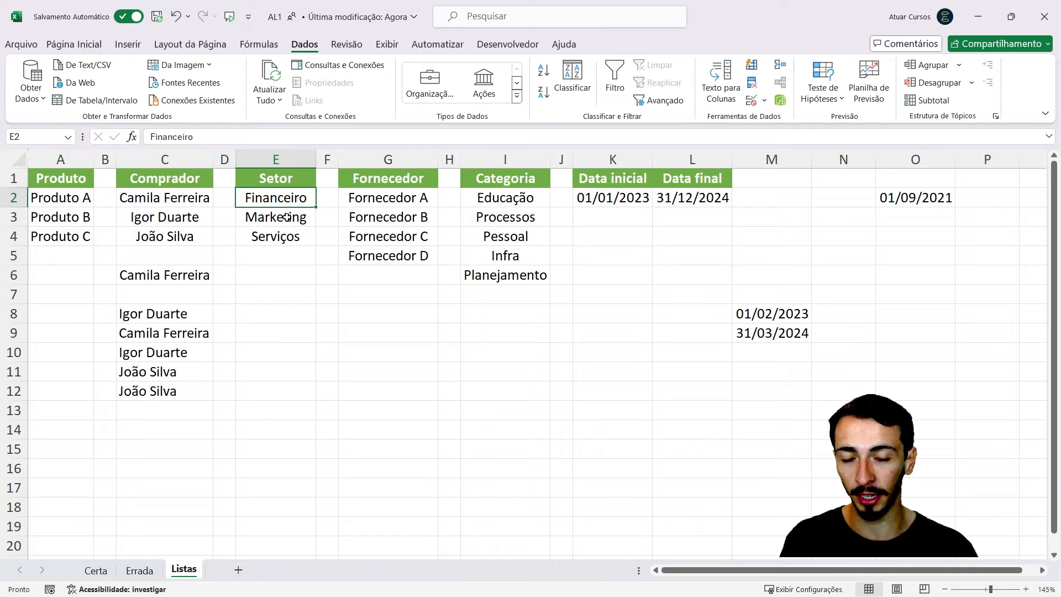
text(Projetos)
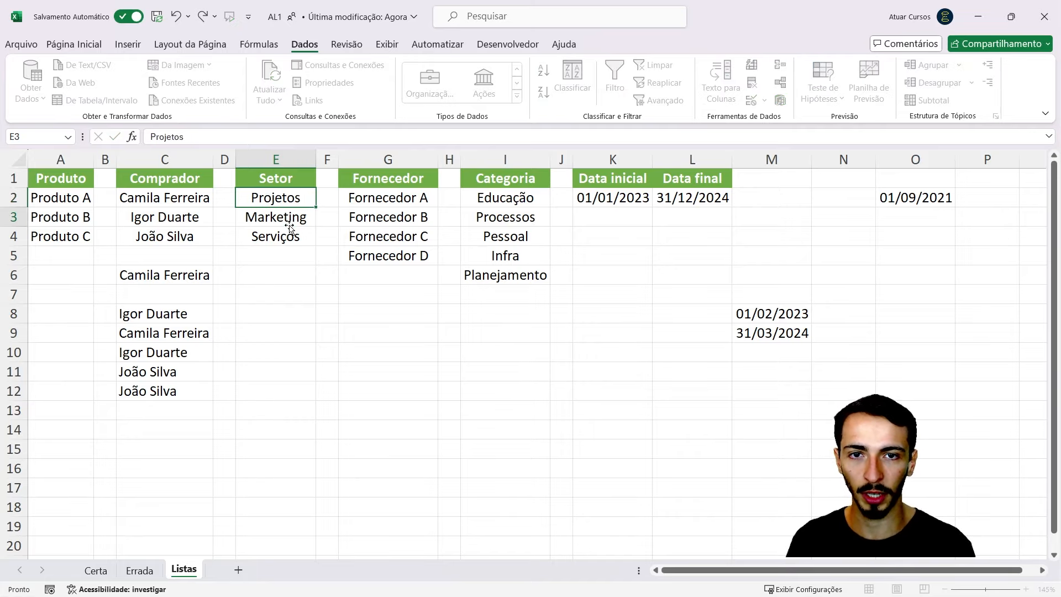
key(Return)
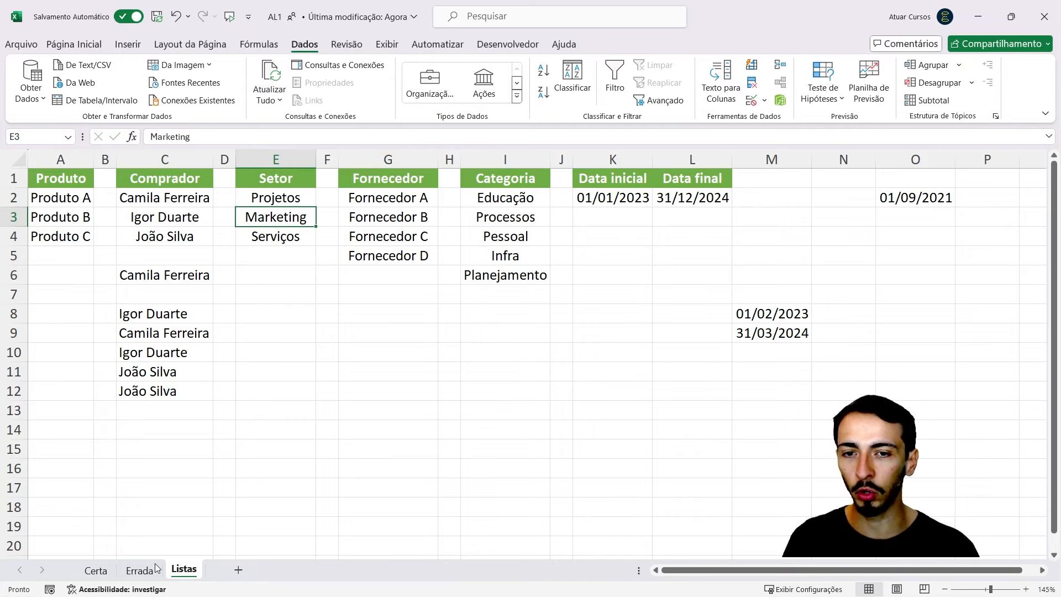
Step: Choose Projetos from the validation list for the Setor cell F3 on the Errada sheet
click(139, 570)
click(539, 322)
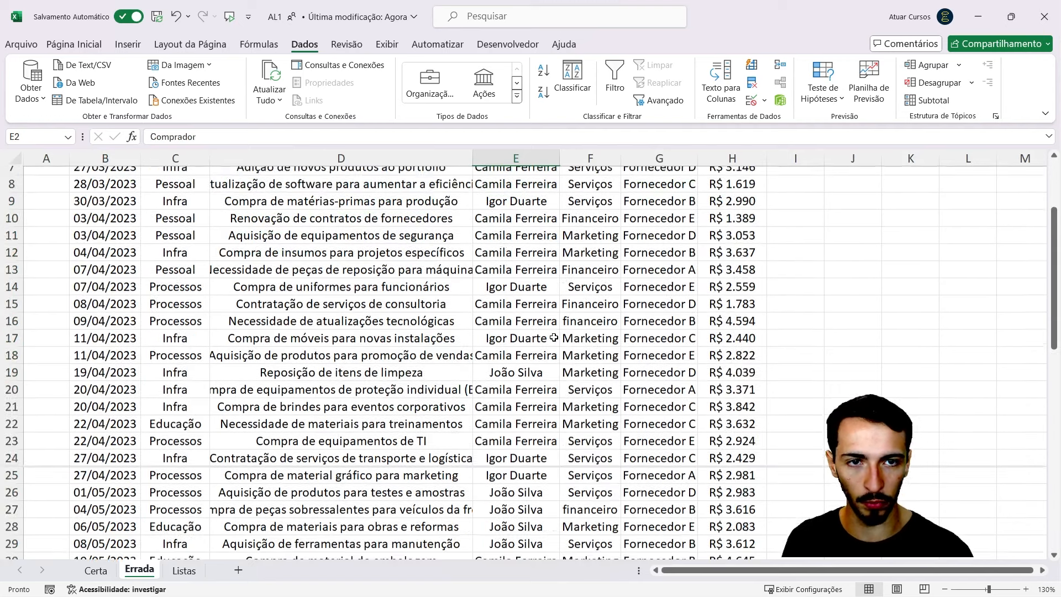
scroll(554, 337, up, 2)
click(601, 219)
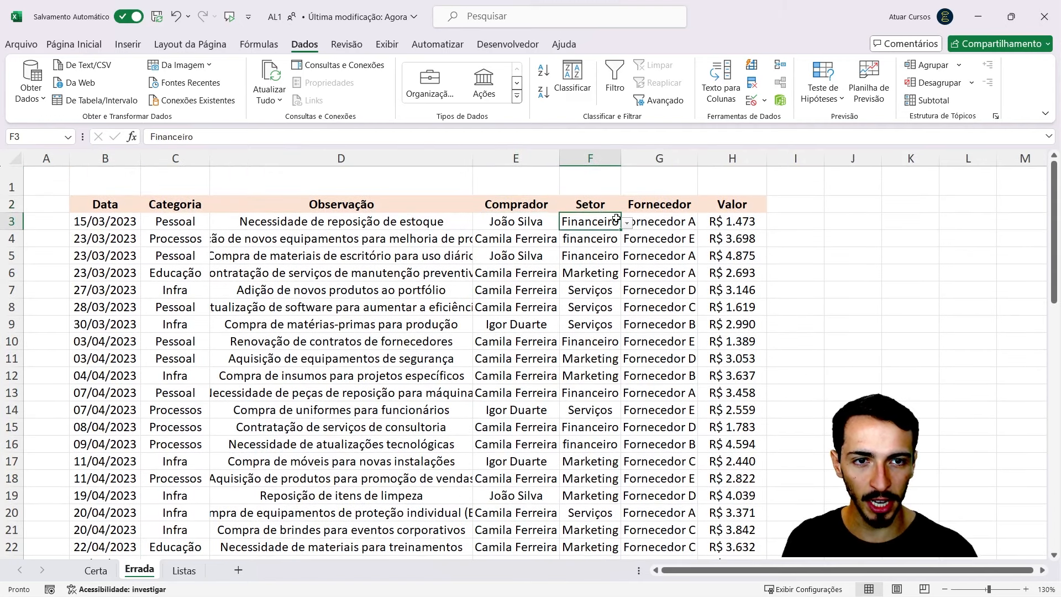
click(628, 223)
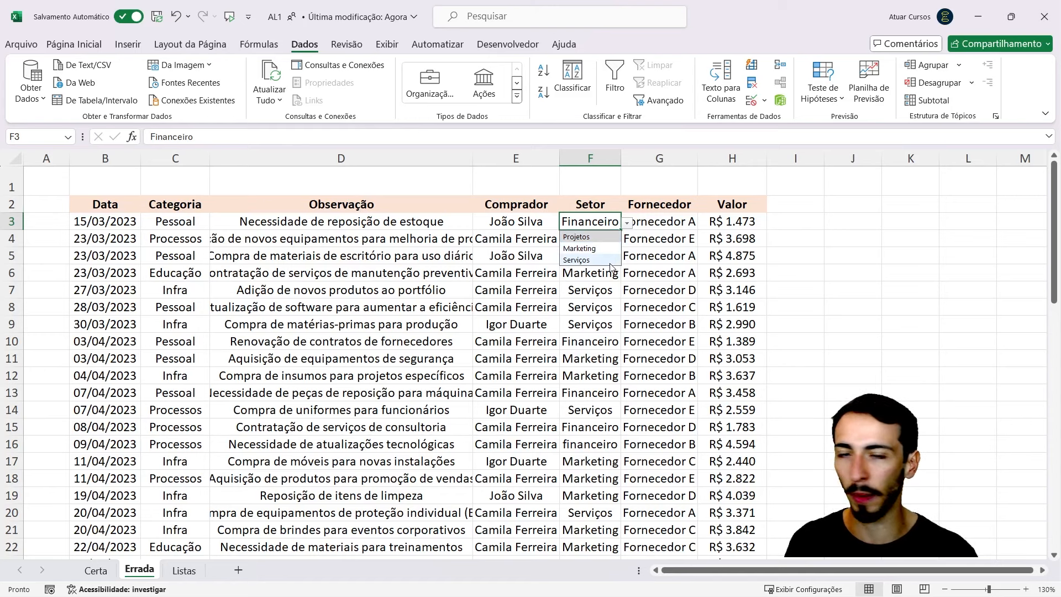
click(579, 236)
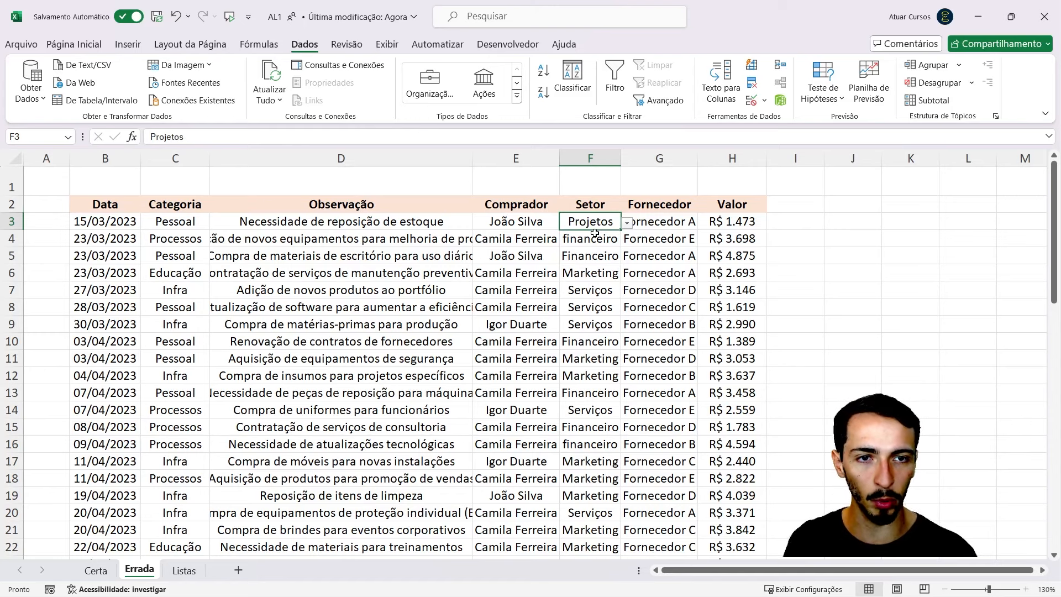
Step: Try to enter Financeiro, which is no longer in the Setor list, in cell F3, and cancel the entry
text(Financeiro)
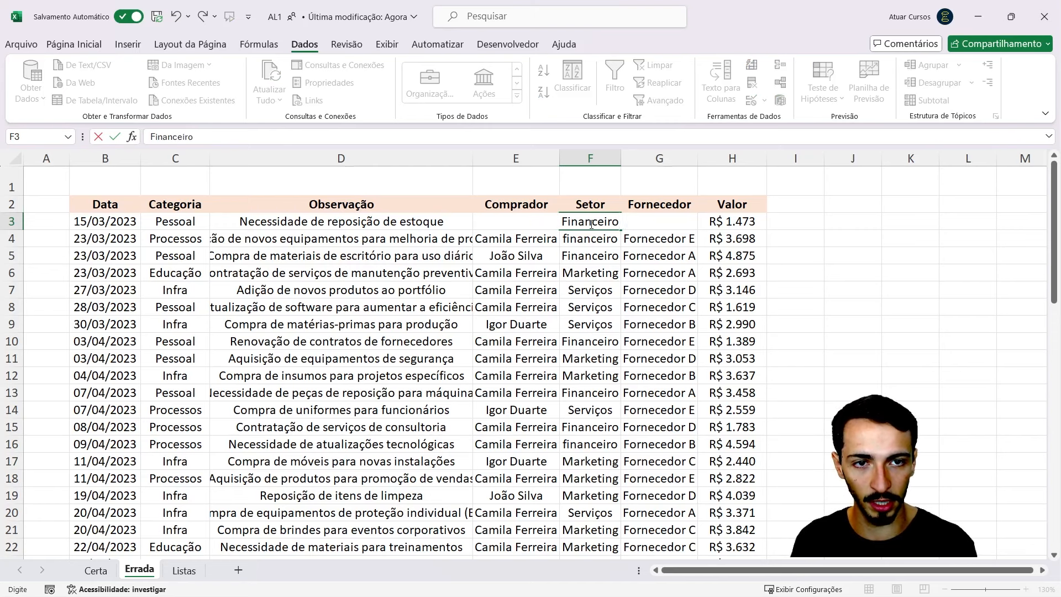
key(Return)
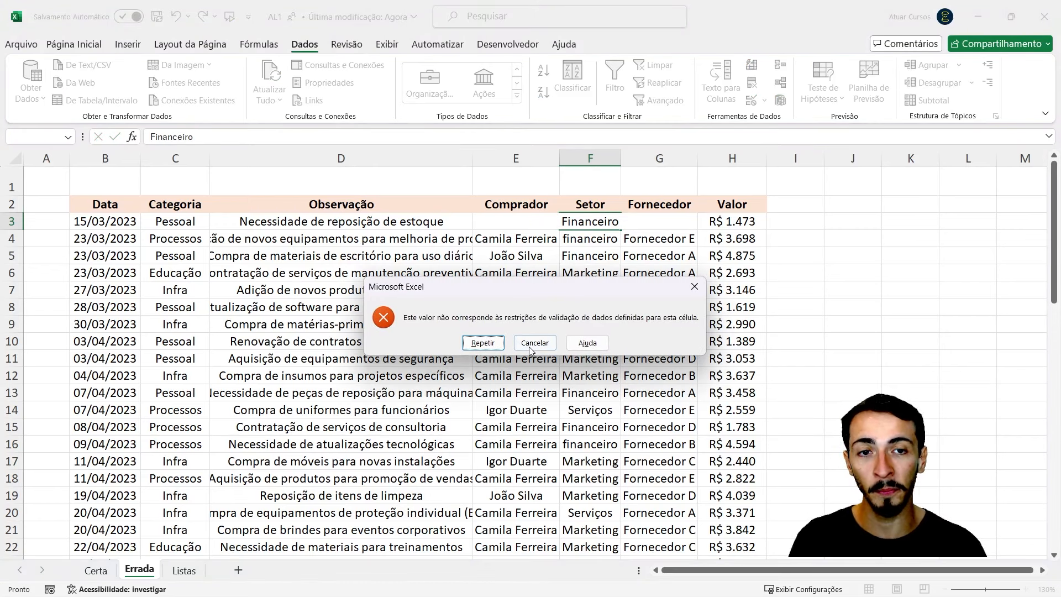
click(530, 350)
Step: Compare the Setor entries F3:F59 on the Errada sheet with the source list E2:E4 on the Listas sheet
drag(599, 222, 588, 595)
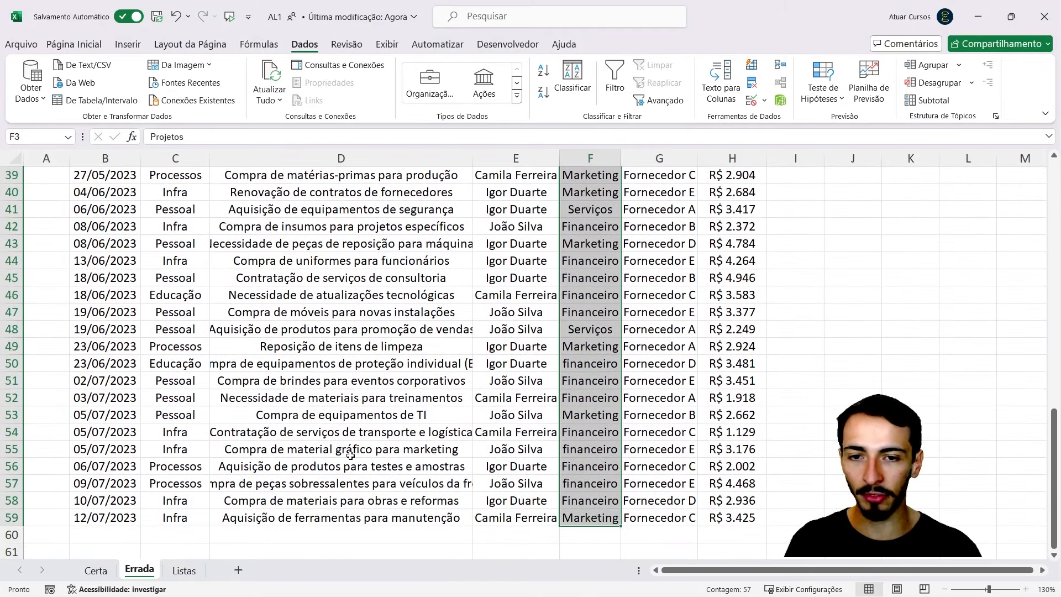
click(194, 573)
drag(308, 191, 293, 237)
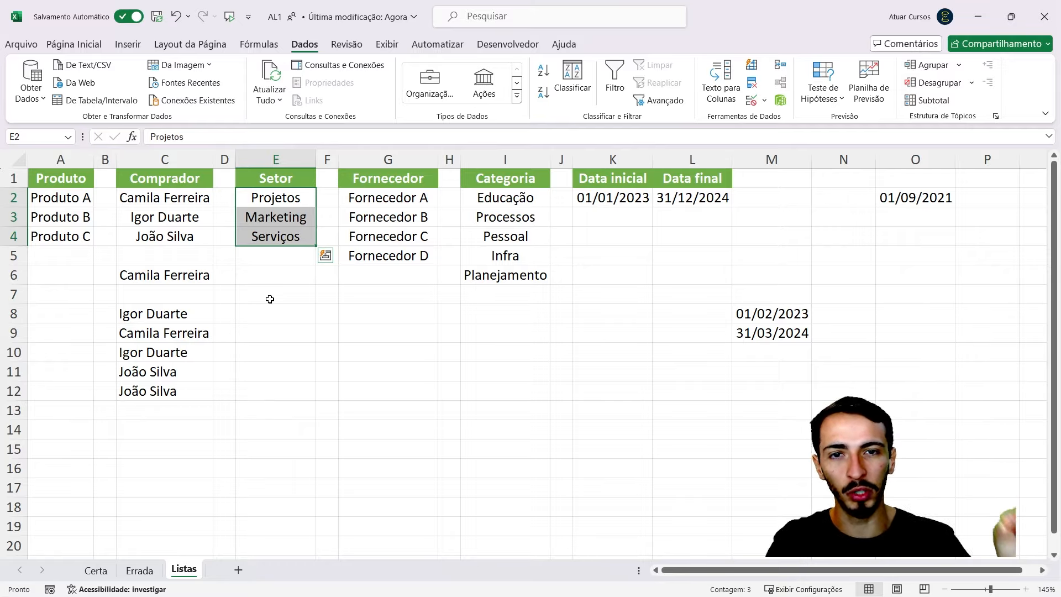
Step: Review the validation list options for Setor cell F3 and the column's existing entries on the Errada sheet
click(140, 570)
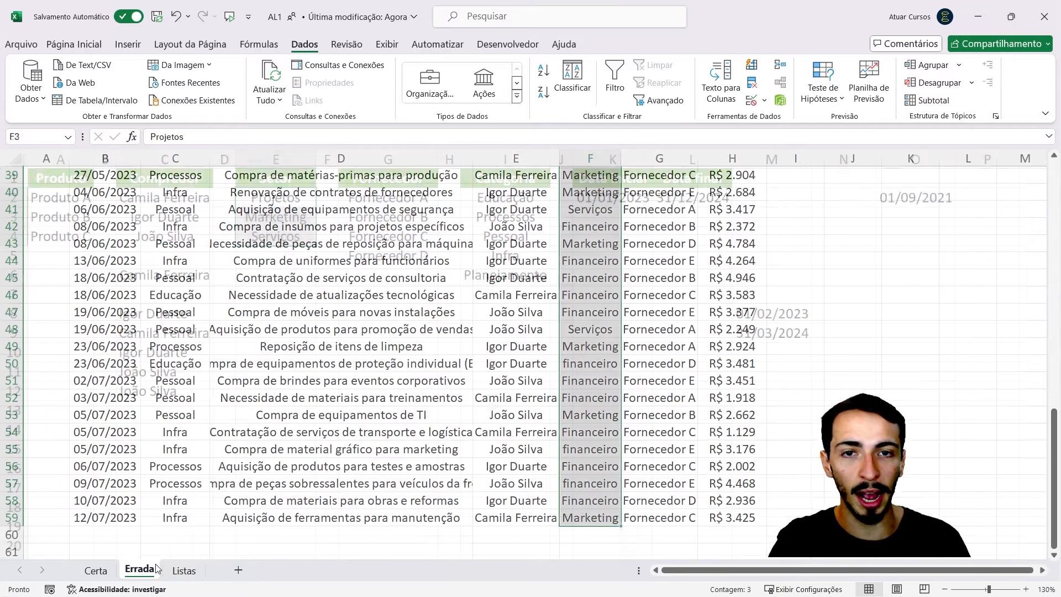
scroll(576, 349, up, 12)
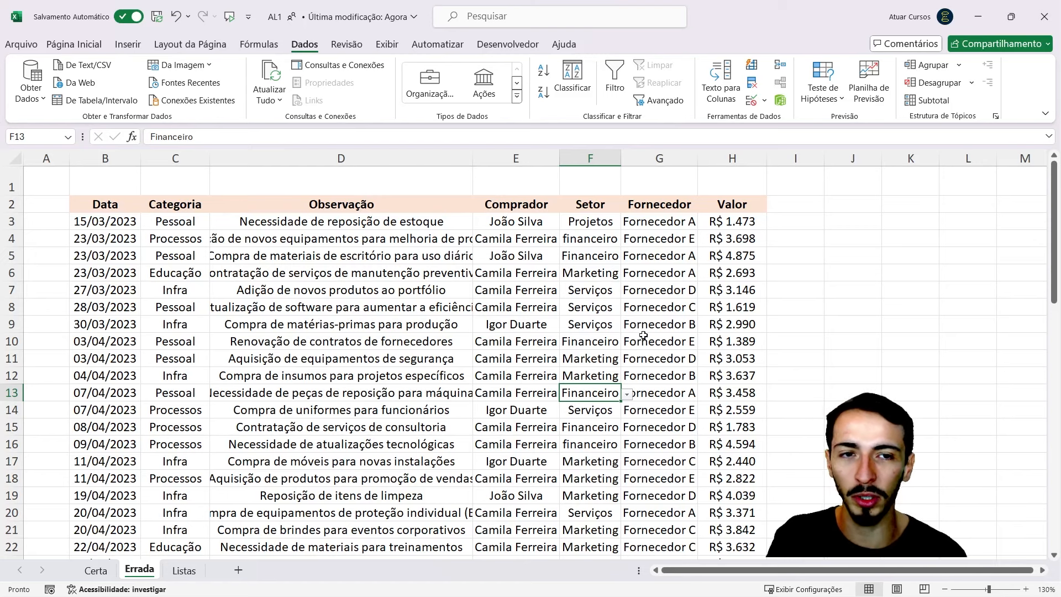
click(599, 224)
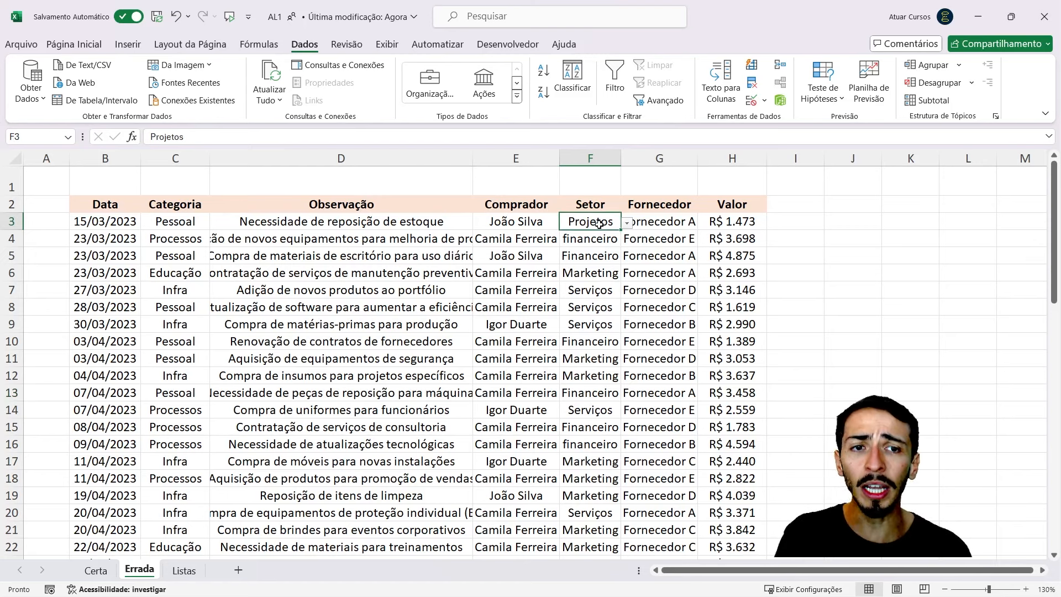
click(628, 223)
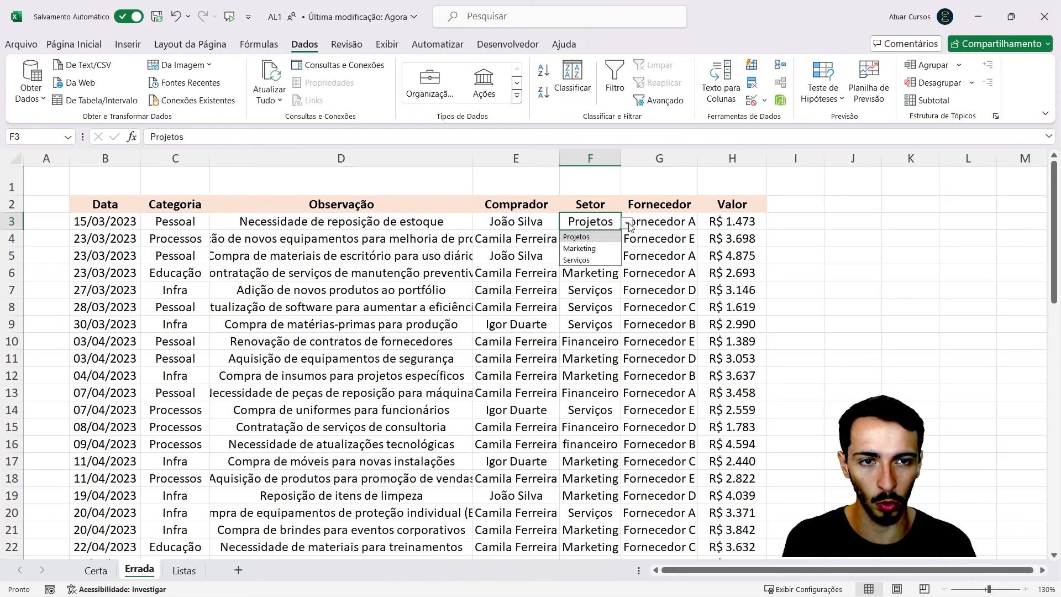
click(592, 288)
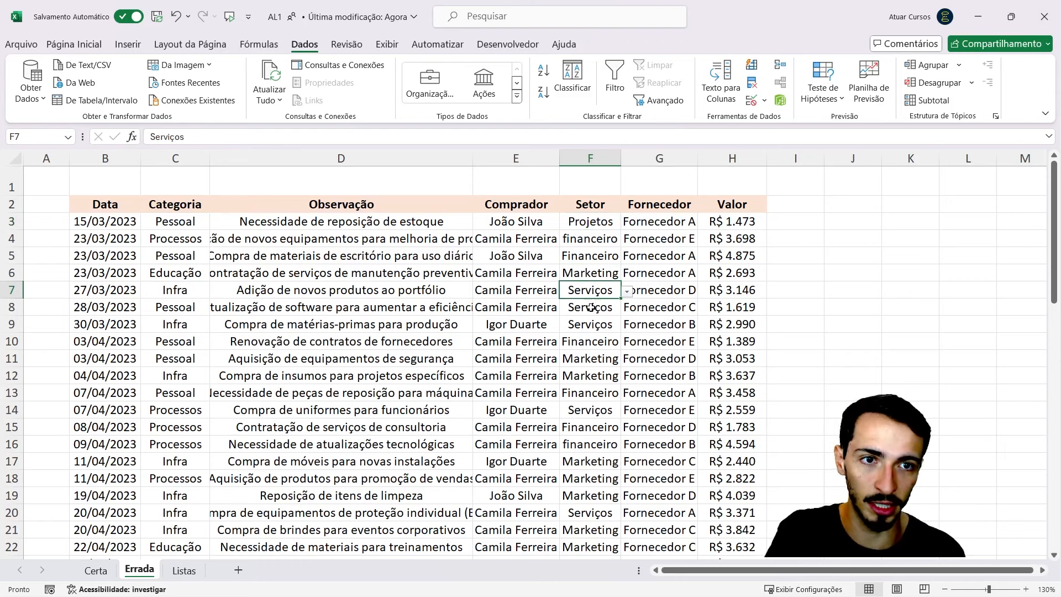
scroll(597, 325, down, 1)
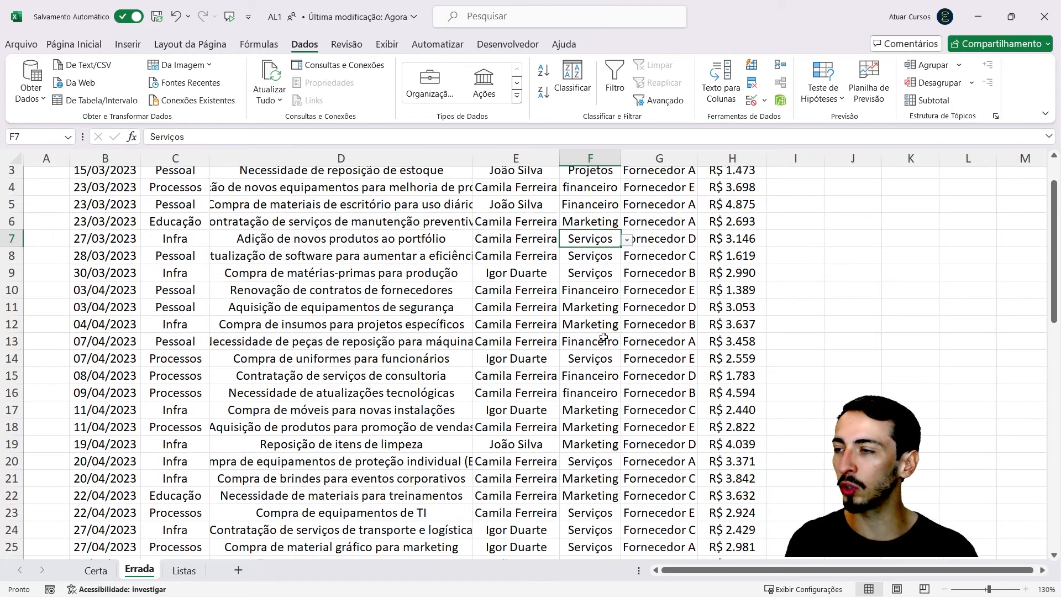
scroll(604, 337, up, 1)
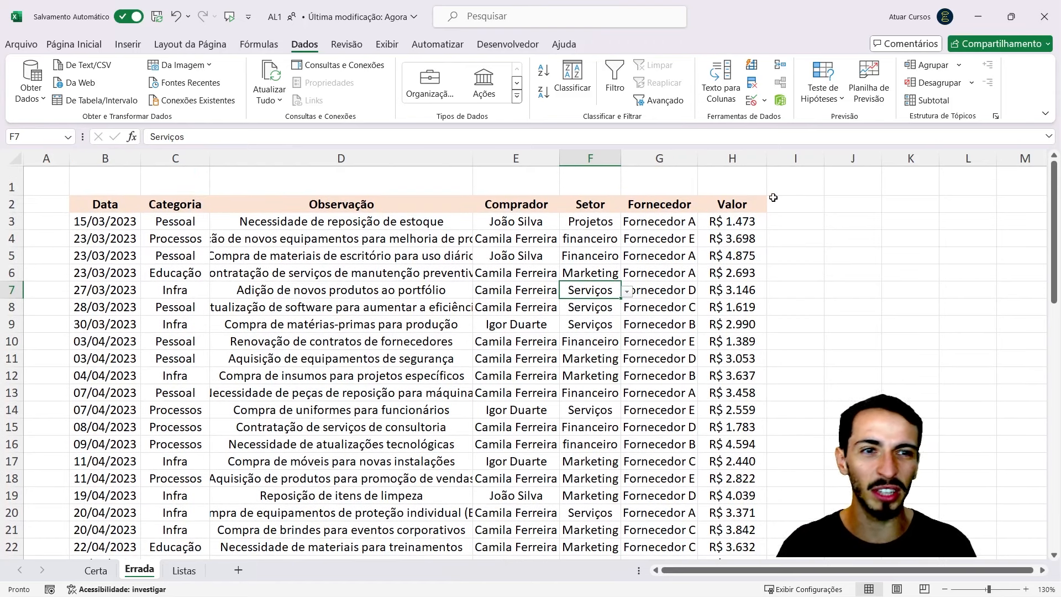
Step: Examine the amounts in the Valor column of the purchases table, including cells H5 and H12
drag(748, 221, 730, 426)
click(730, 374)
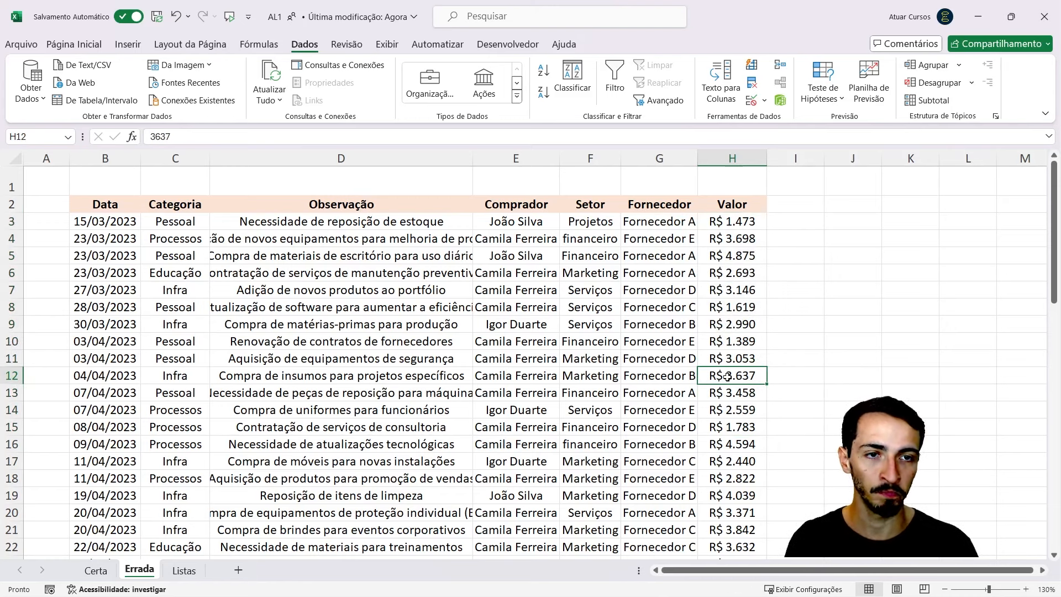
scroll(728, 376, down, 6)
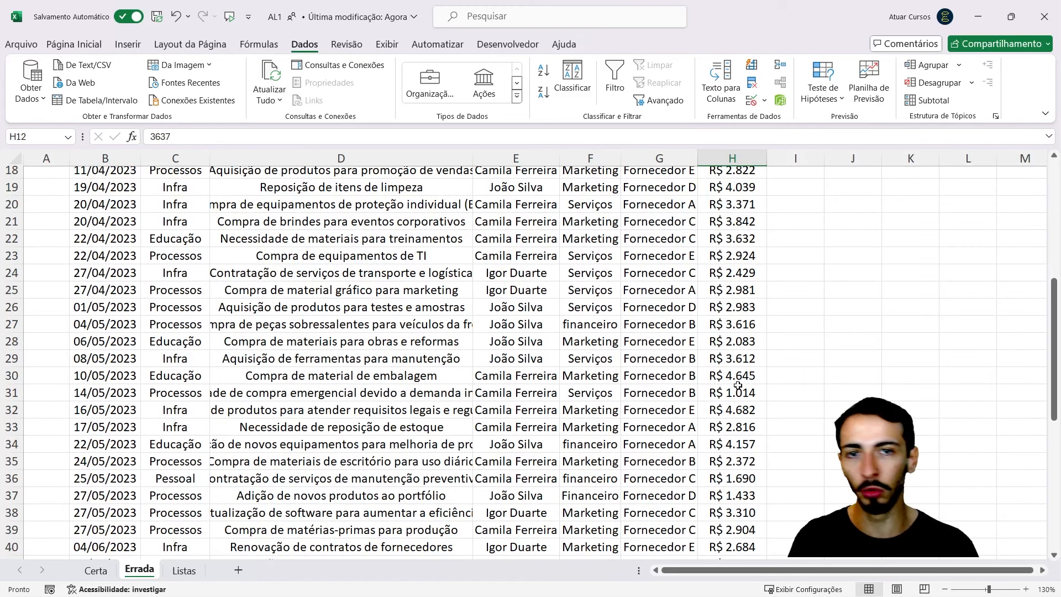
scroll(734, 389, down, 1)
scroll(732, 392, up, 7)
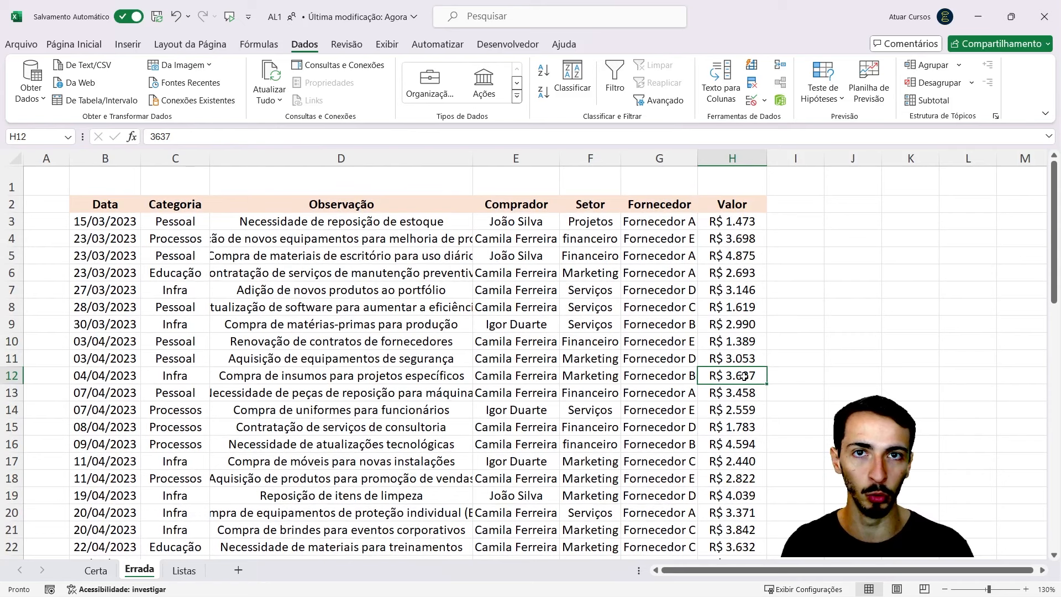
click(751, 255)
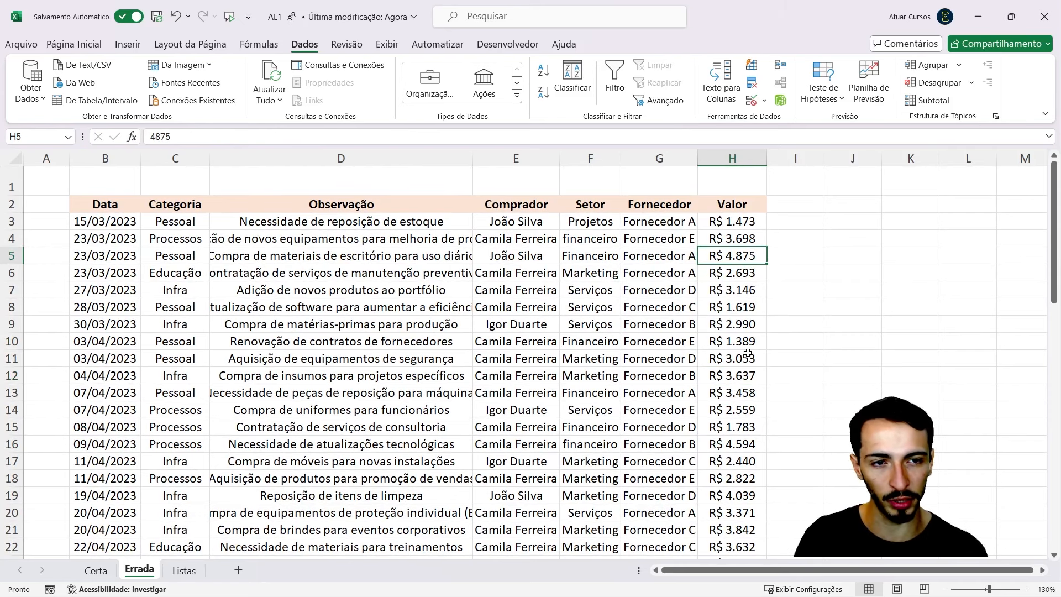
click(754, 381)
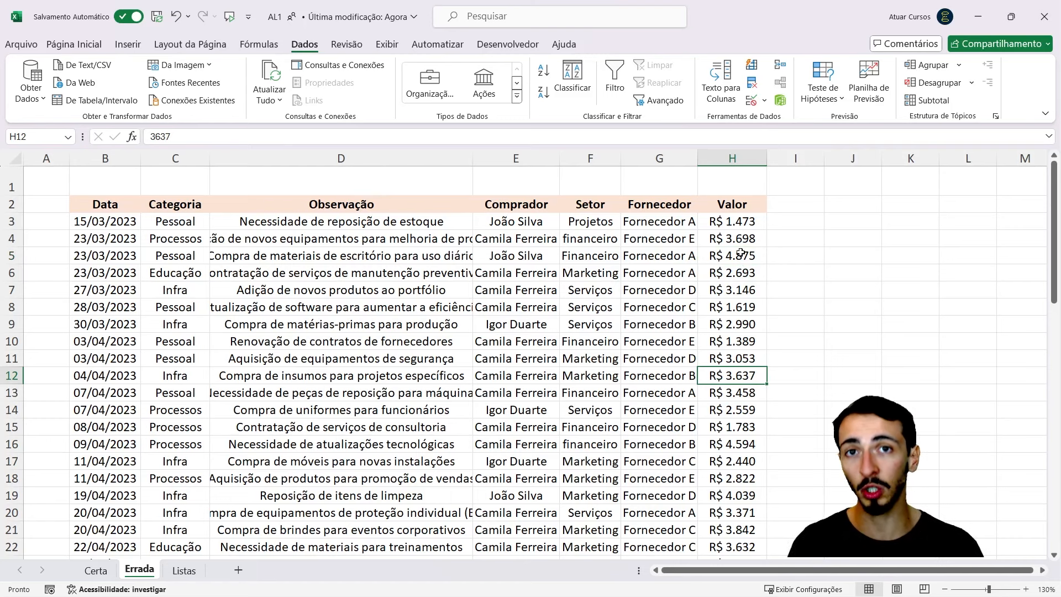
Step: Restrict the Valor entries H3:H59 to whole numbers (Número inteiro) between 1000 and 3500 with data validation
click(735, 221)
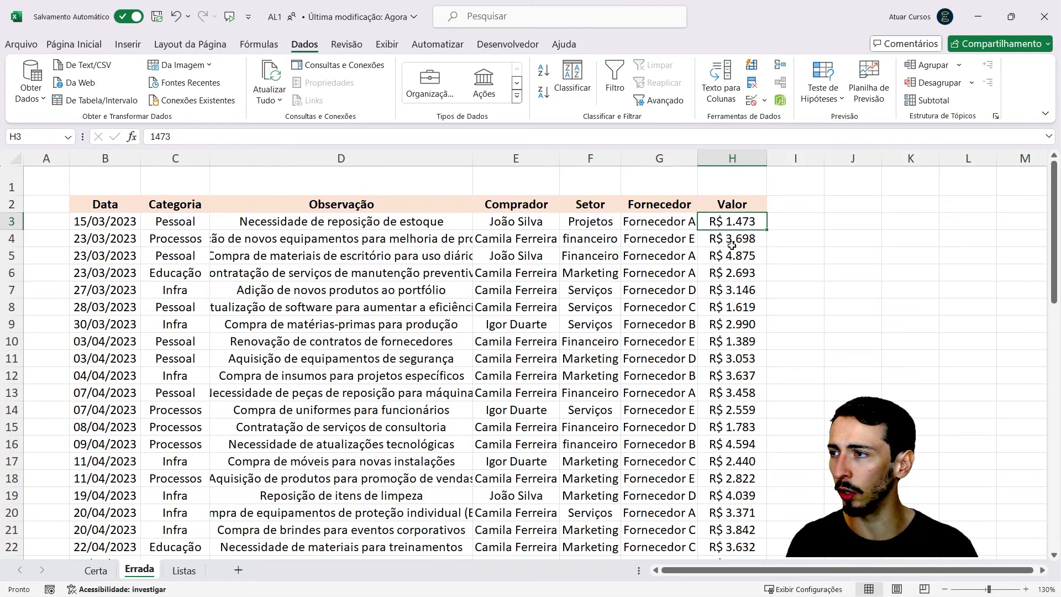
key(ctrl+shift+Down)
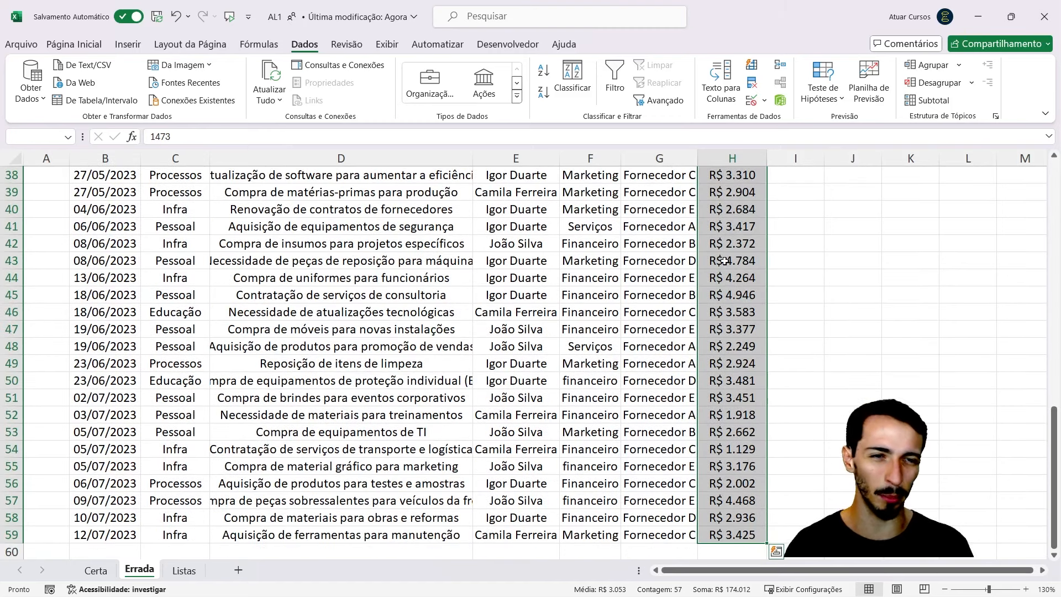
scroll(736, 225, up, 12)
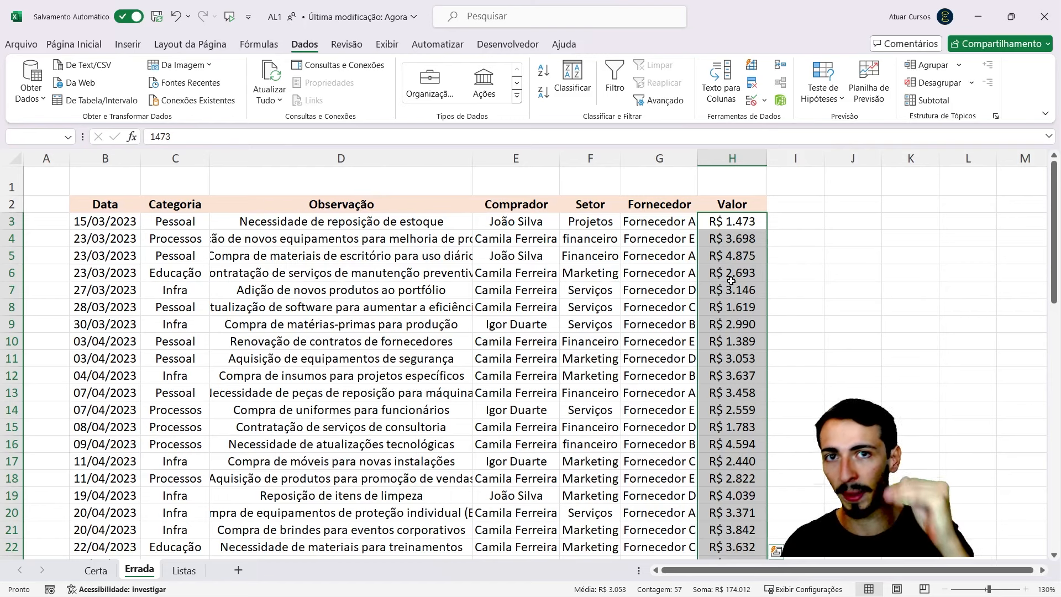
click(751, 100)
click(301, 129)
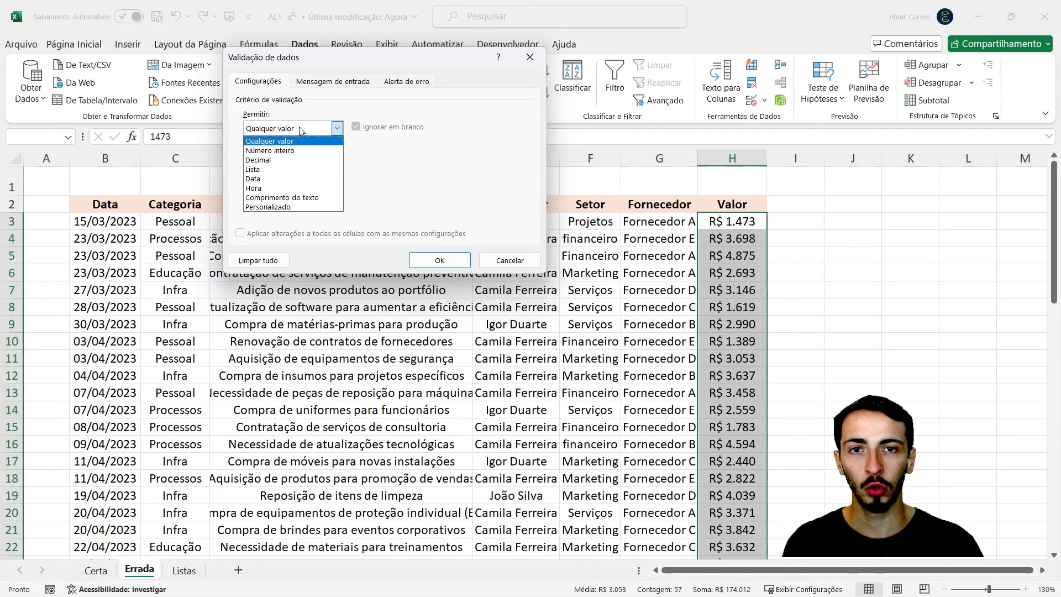
click(301, 151)
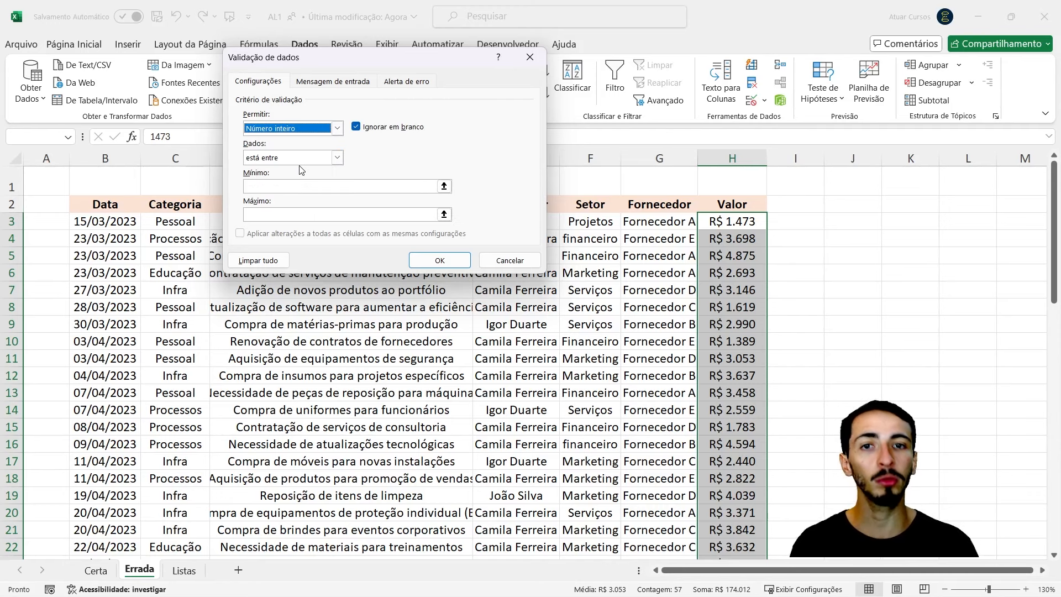
click(301, 187)
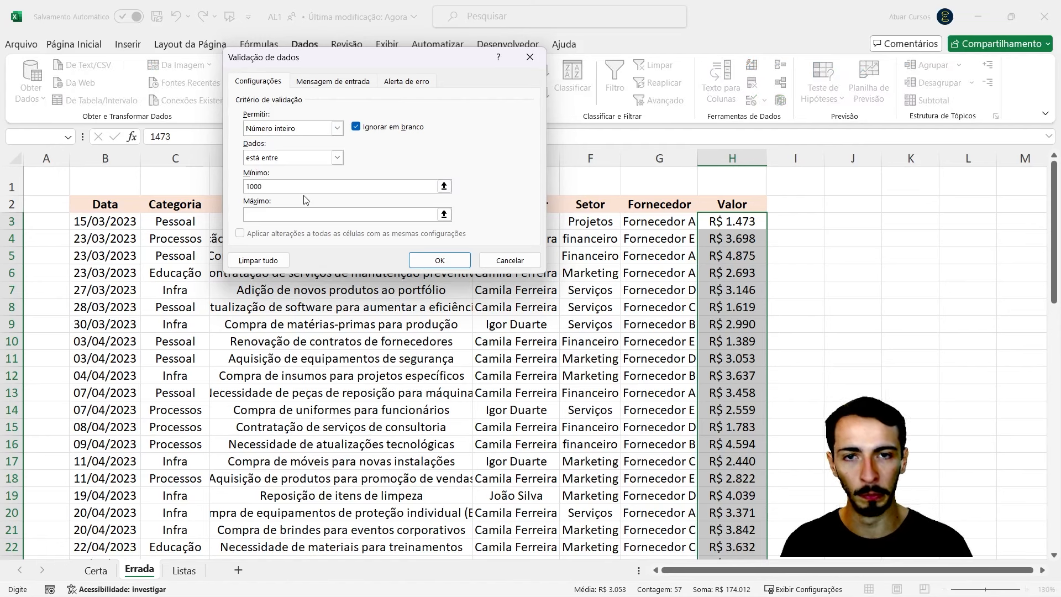
click(318, 219)
text(3500)
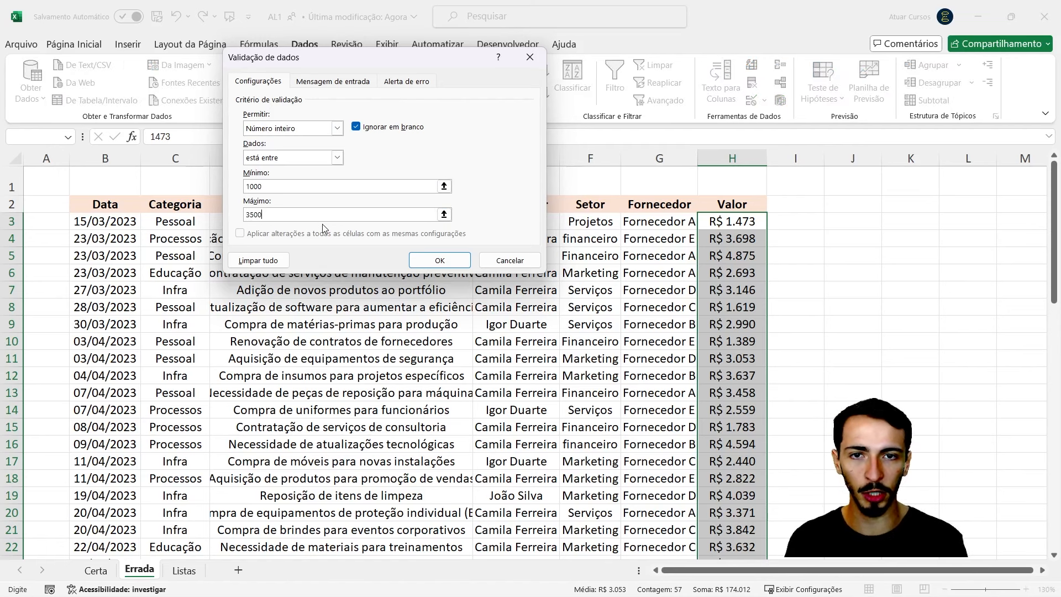
click(440, 260)
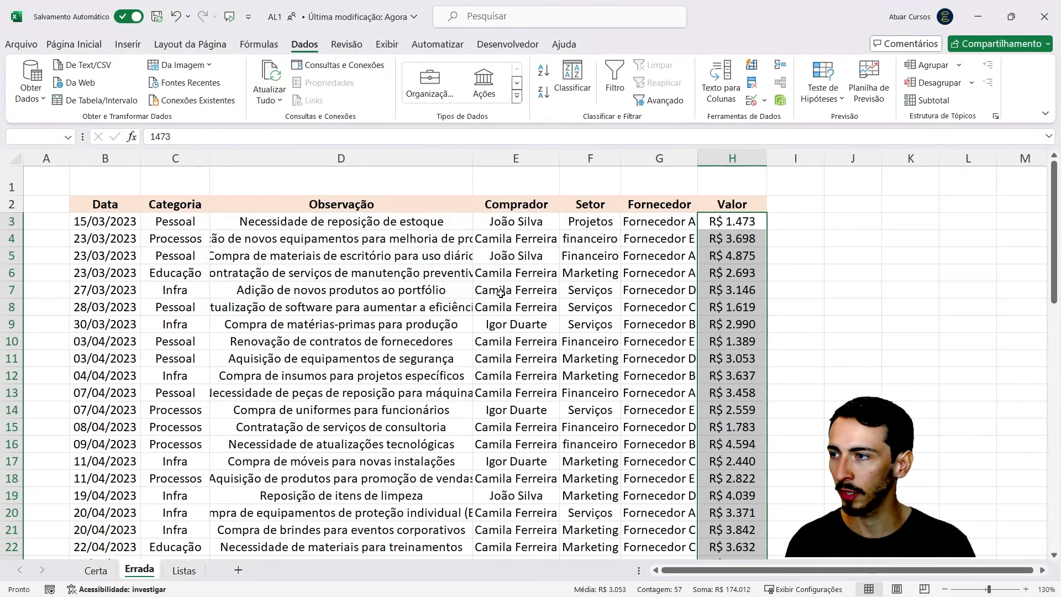
Step: Try to enter 5000, which is above the allowed maximum, in Valor cell H5, and cancel the entry
click(747, 259)
text(5000)
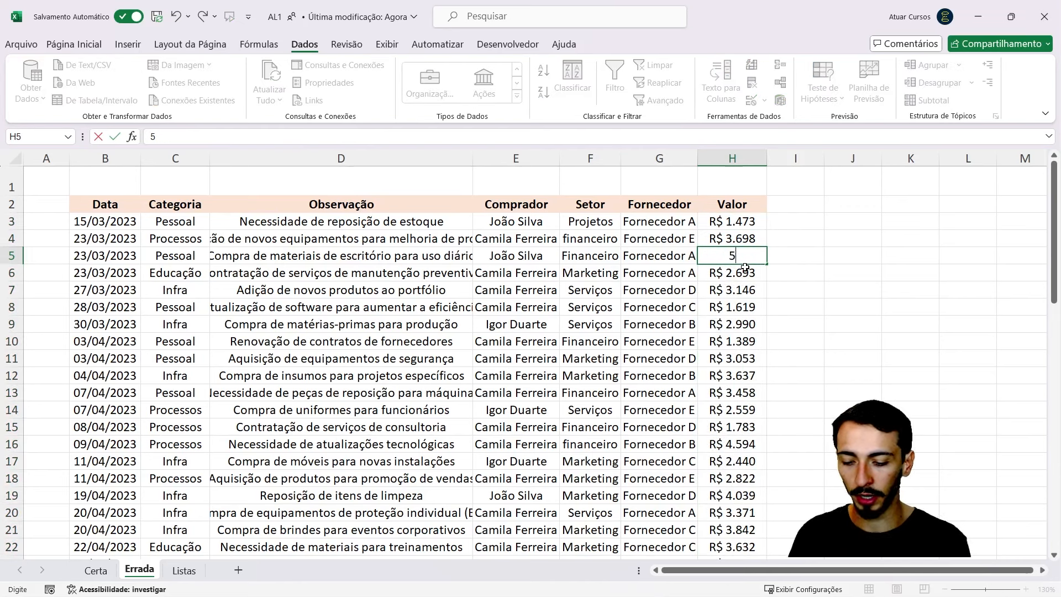
key(Return)
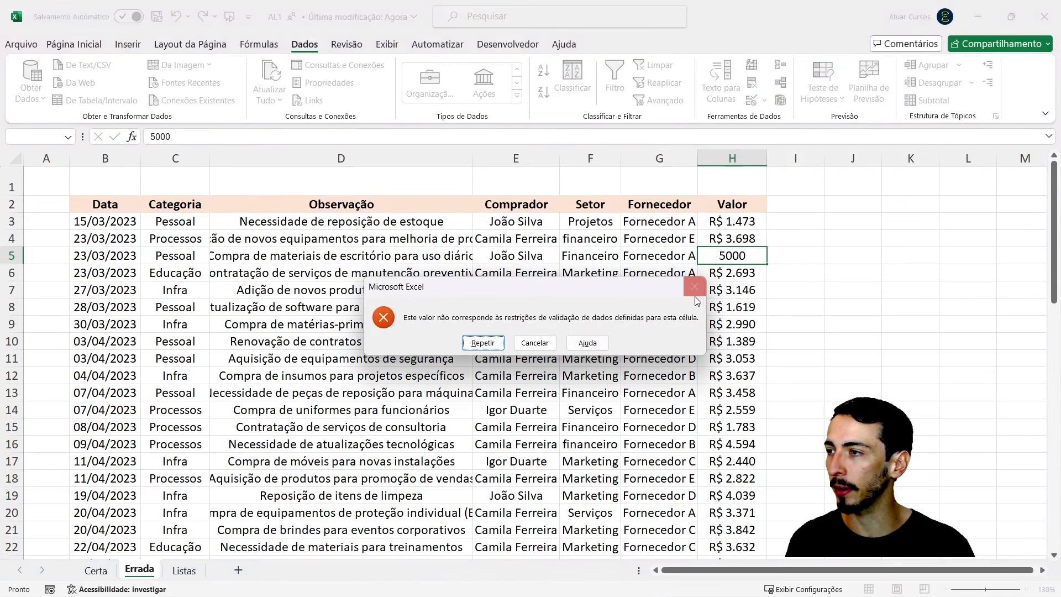
click(536, 346)
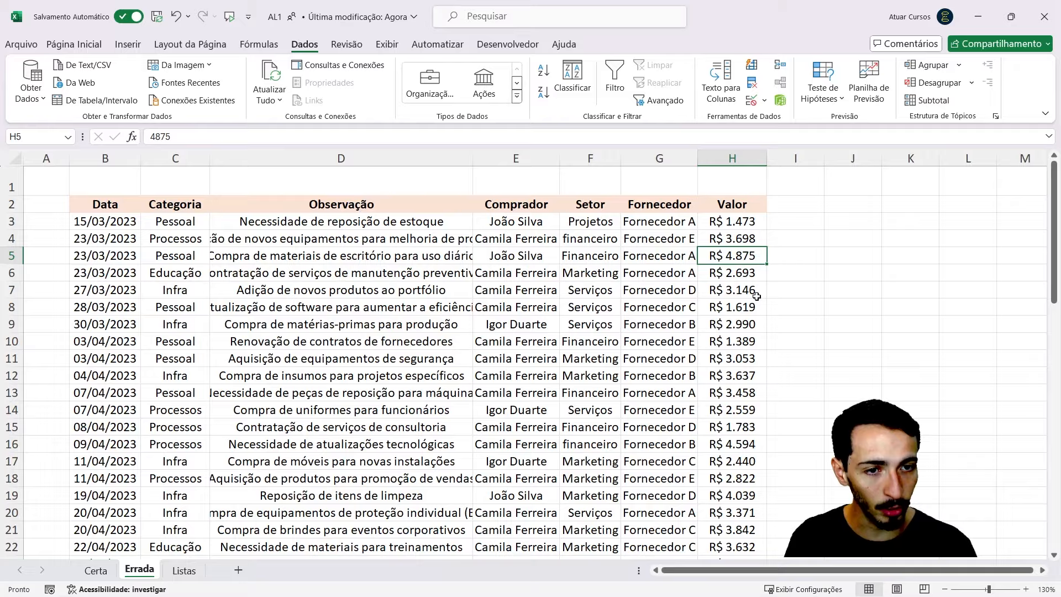
scroll(756, 296, down, 7)
scroll(757, 296, up, 7)
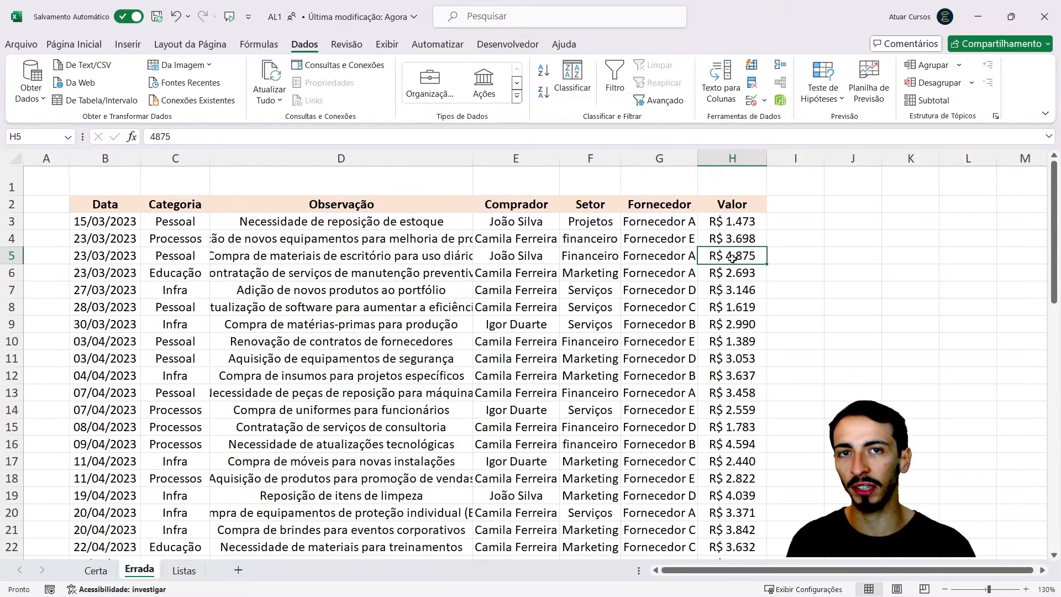
Step: Circle the invalid data on the Errada sheet with the Valor range H3:H59 selected
click(729, 221)
key(ctrl+shift+Down)
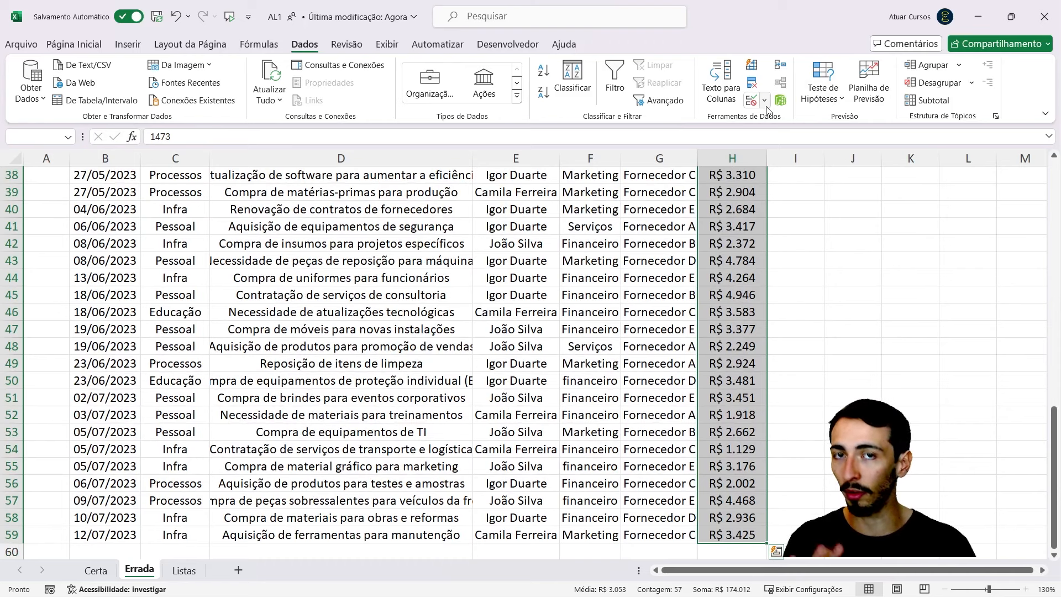
click(766, 103)
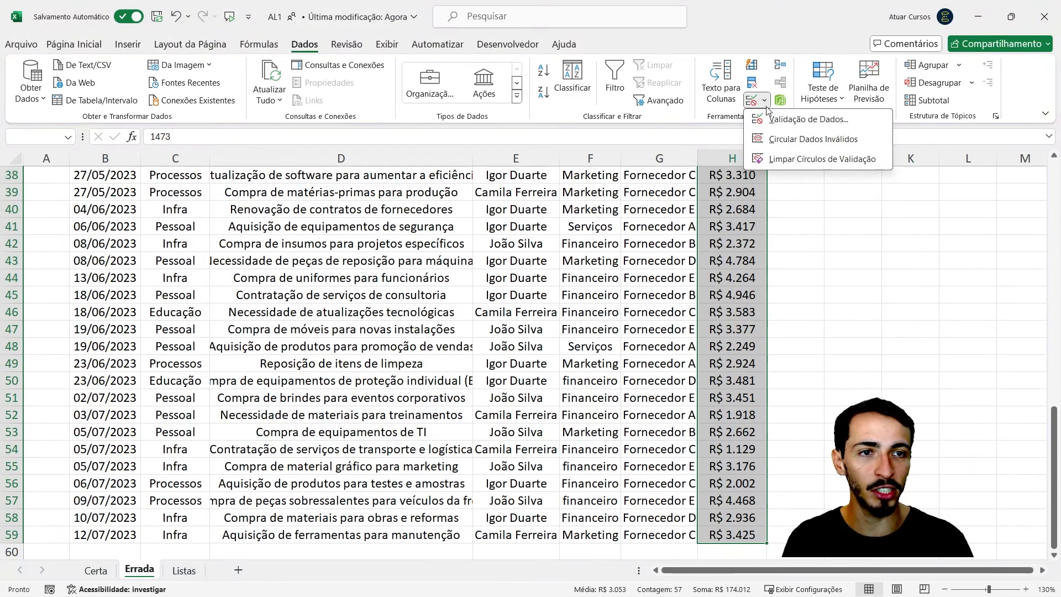
click(798, 140)
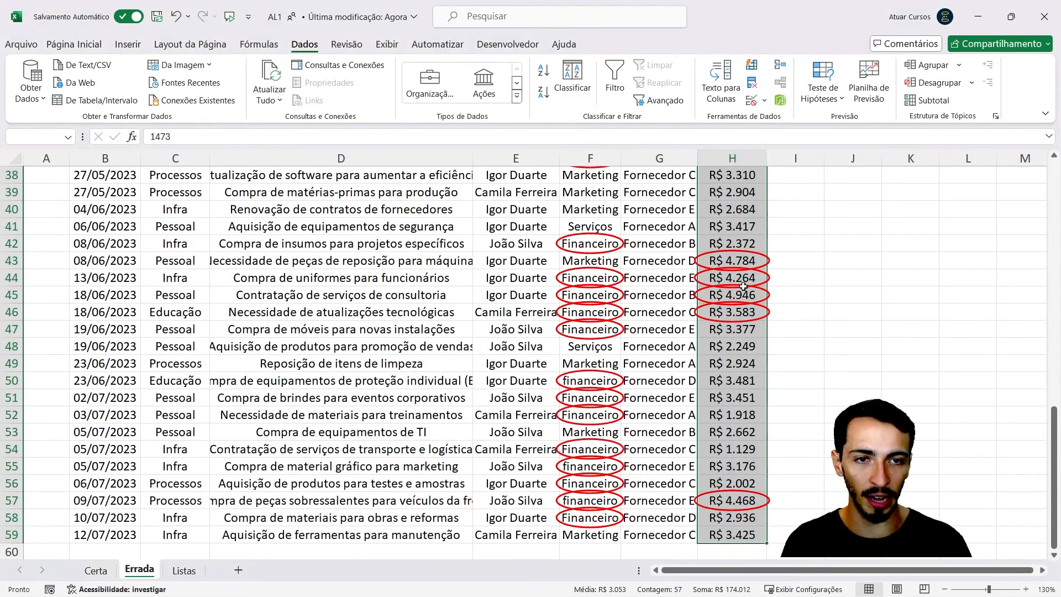
scroll(740, 291, up, 12)
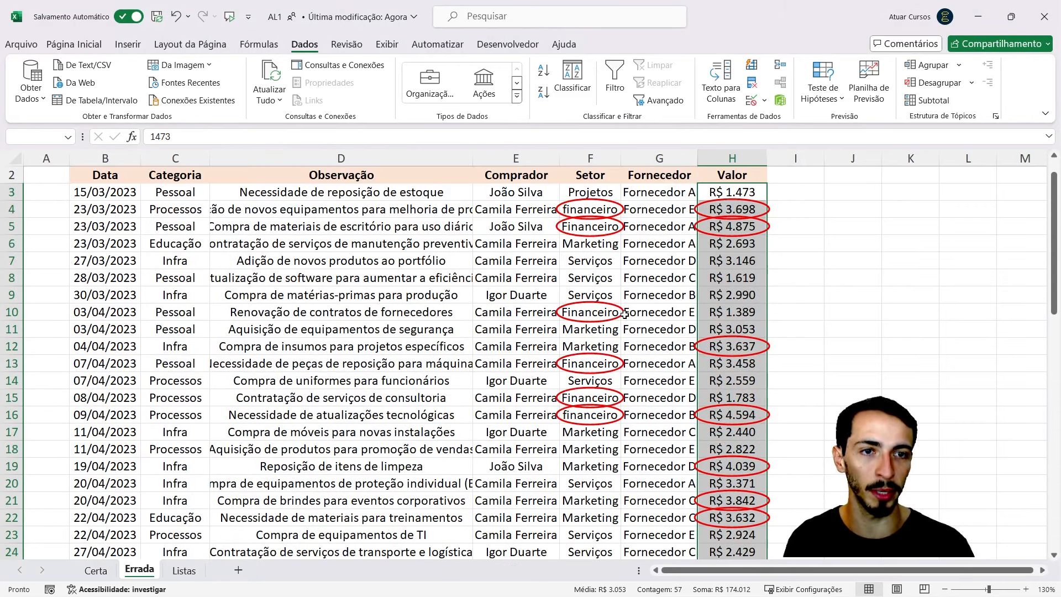
Step: Examine the circled entries in the Setor and Valor columns throughout the purchases table
drag(594, 212, 594, 430)
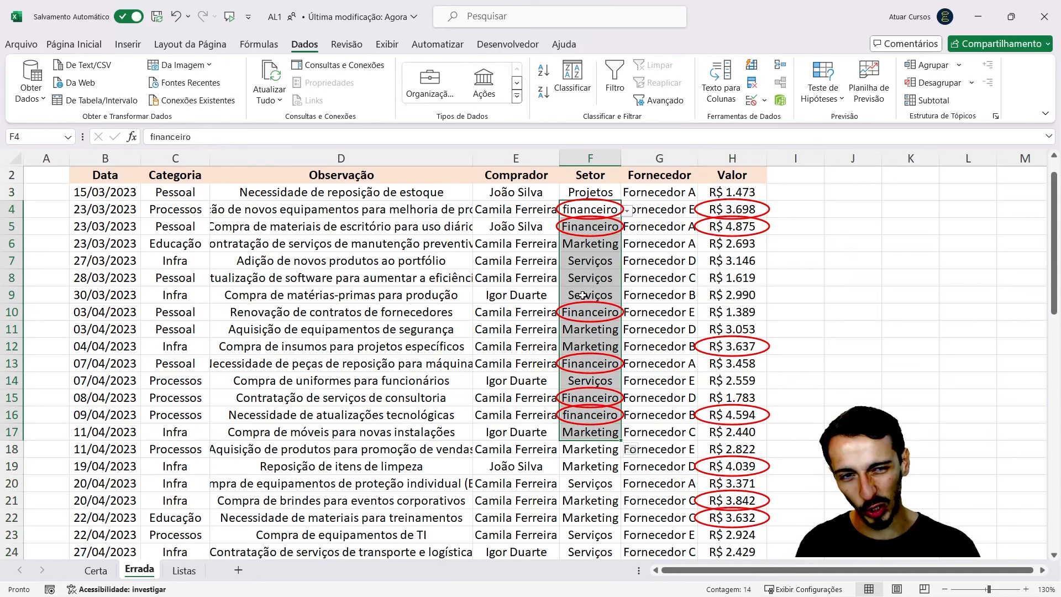
click(600, 315)
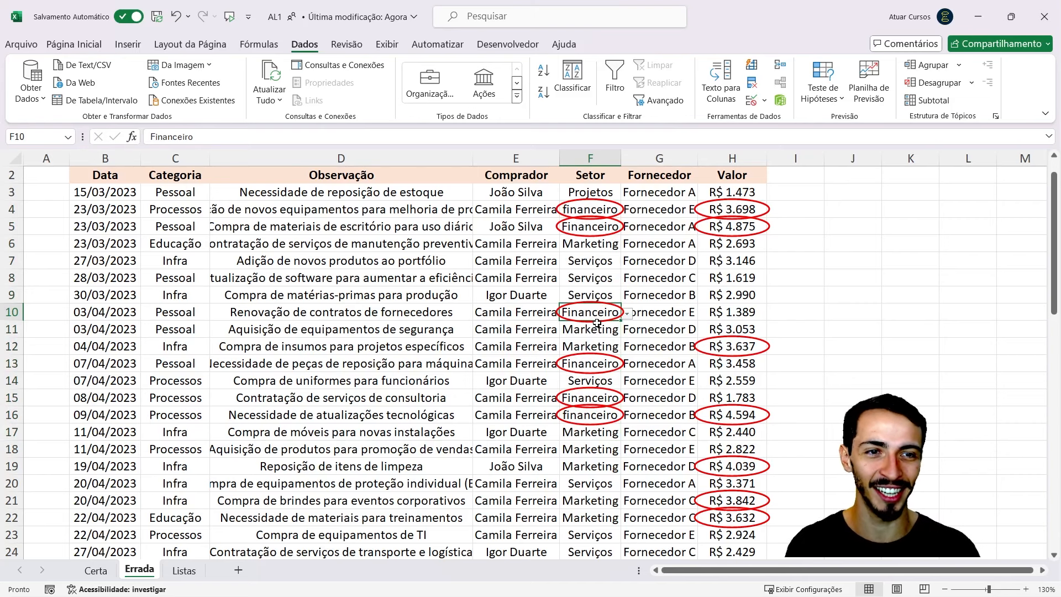
click(733, 203)
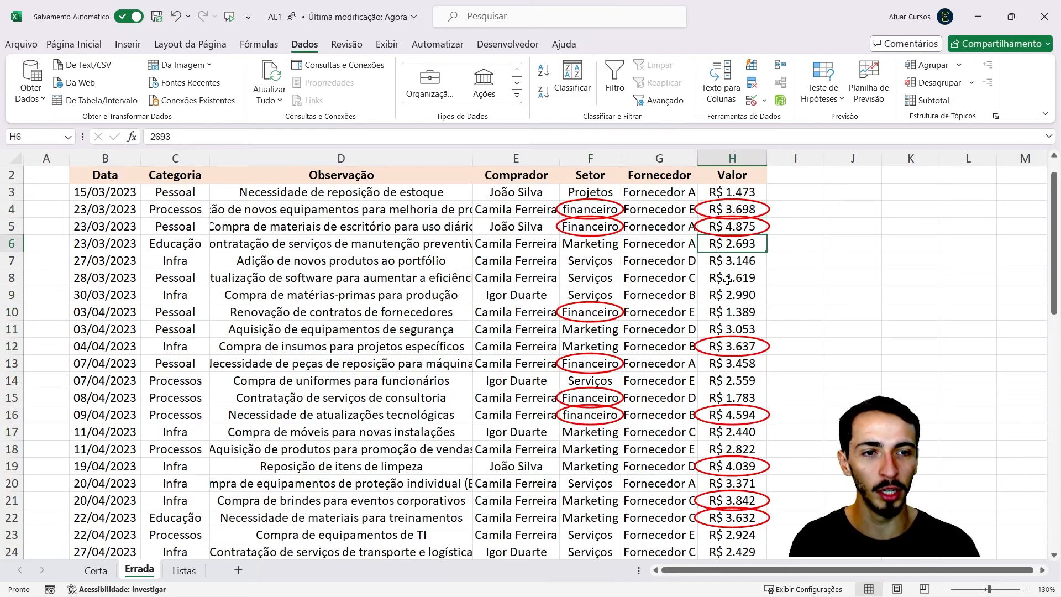
click(737, 341)
scroll(737, 353, down, 4)
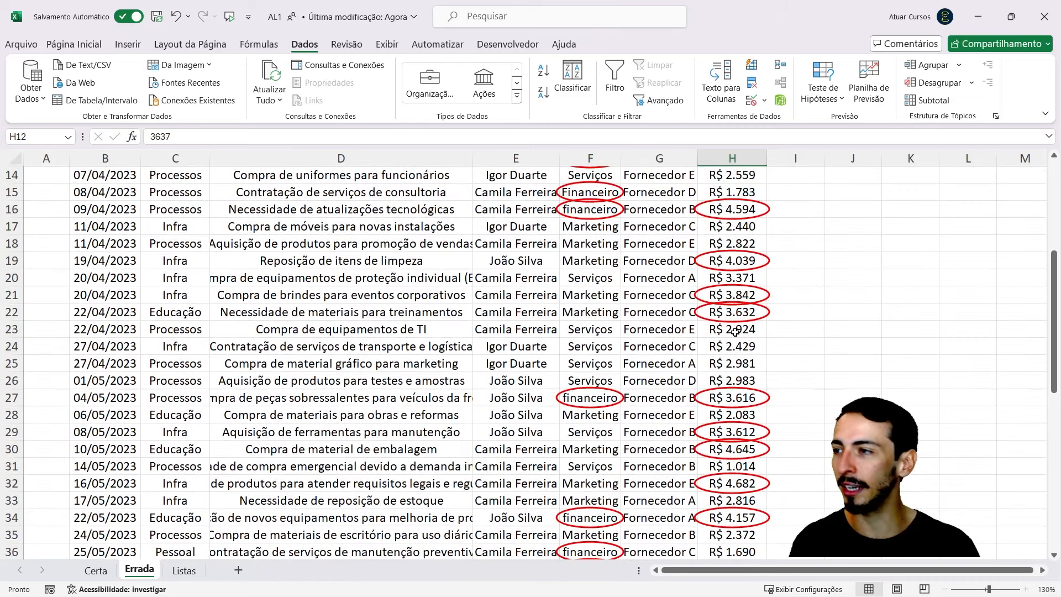
scroll(735, 332, down, 2)
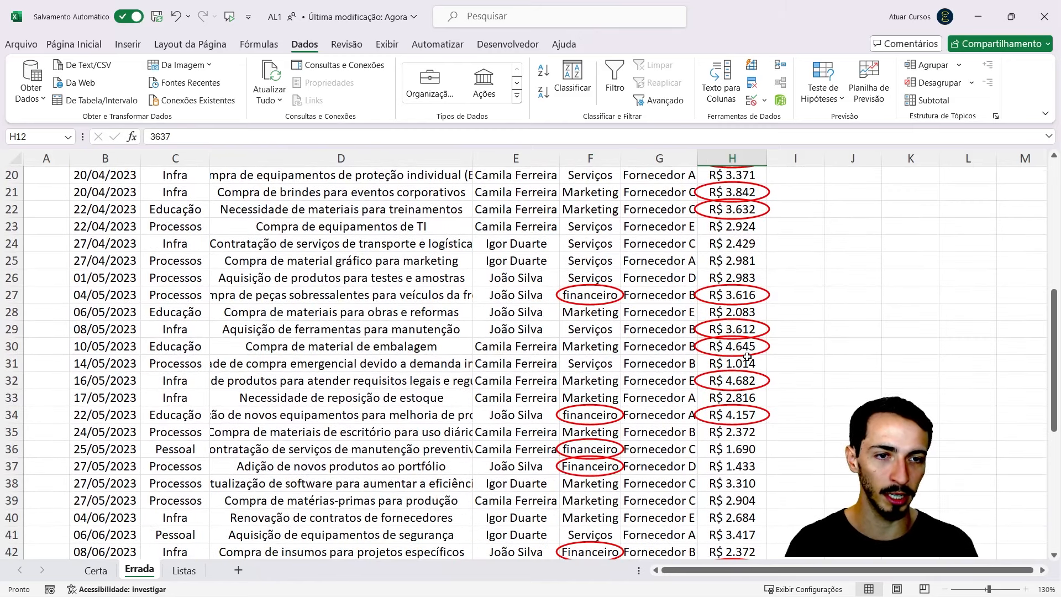
scroll(741, 367, down, 2)
scroll(740, 366, down, 1)
scroll(739, 367, up, 7)
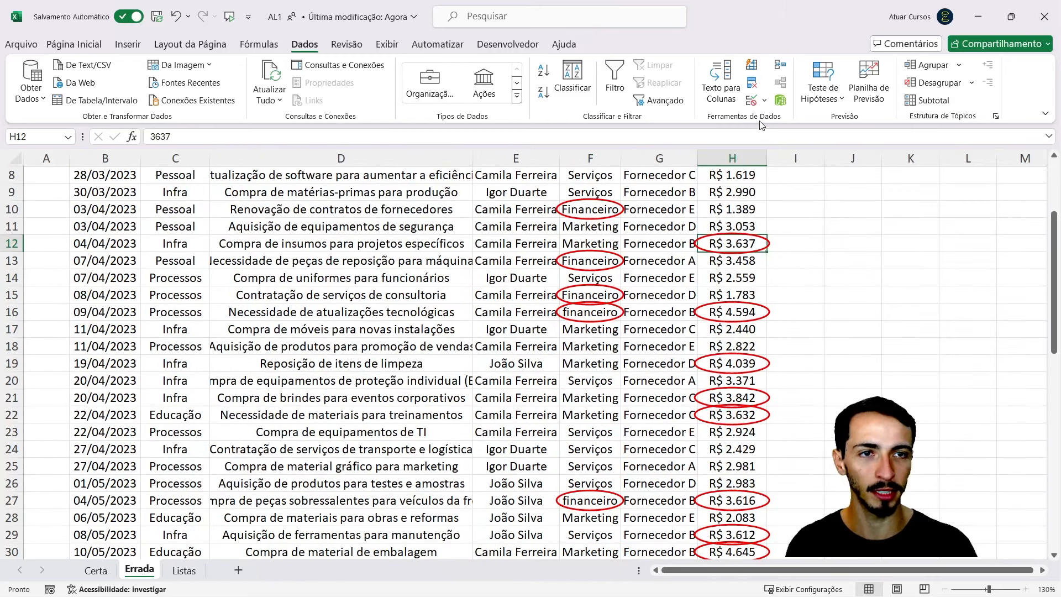
Step: Clear the validation circles from the Errada sheet
click(764, 100)
click(801, 161)
scroll(692, 255, up, 3)
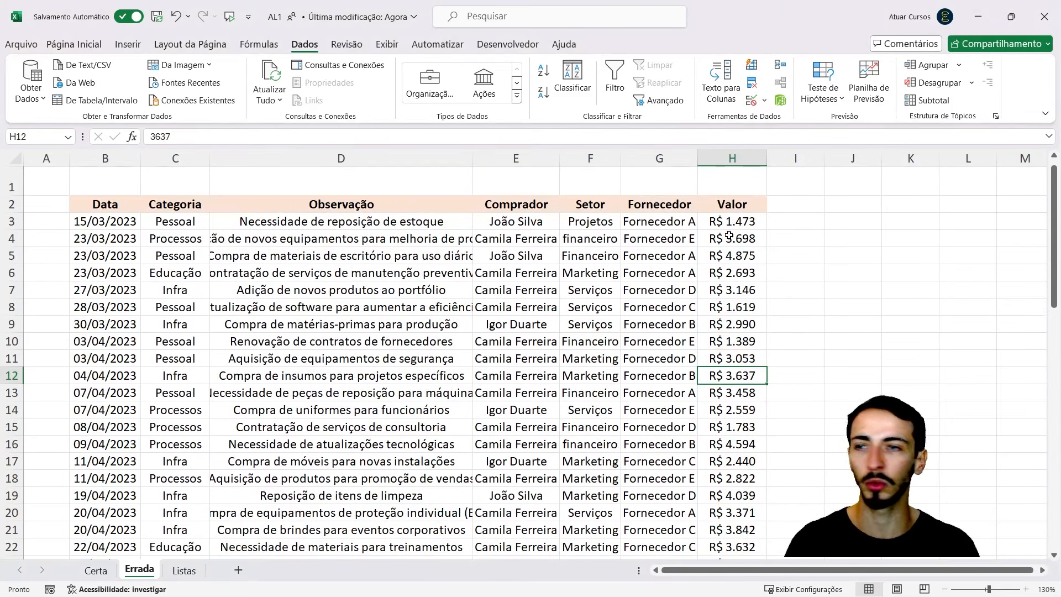
Step: Enter a buyer's first name that is not in the validation list in Comprador cell E60 of the Errada sheet
scroll(614, 265, down, 14)
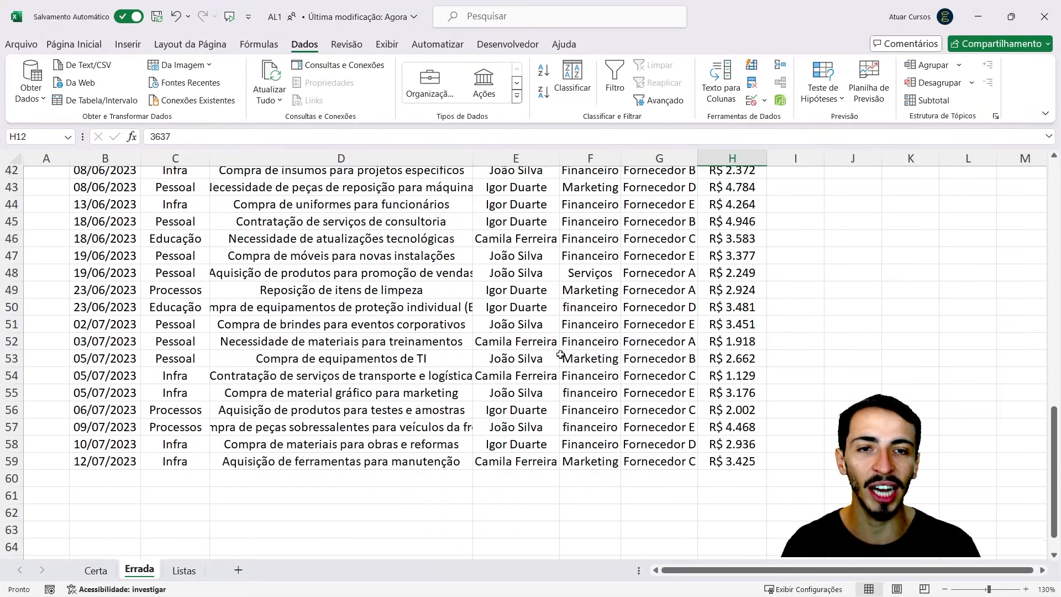
scroll(561, 354, down, 3)
click(504, 335)
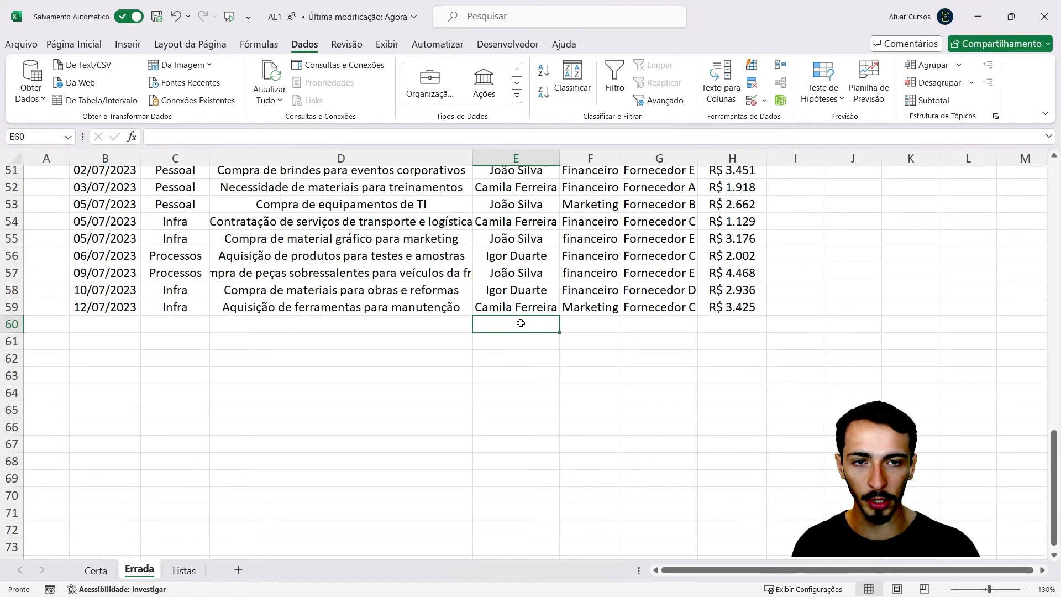
text(Caio)
key(Return)
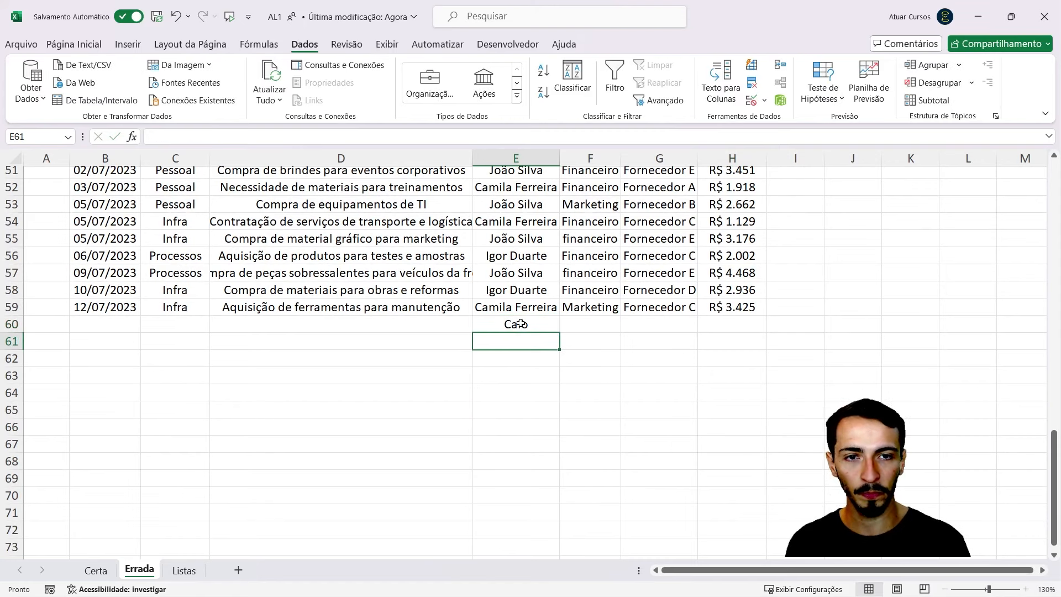
Step: Fill in row 60 with the date 13/07/2023, the category Infra and the Observação text copied from the row above
click(78, 327)
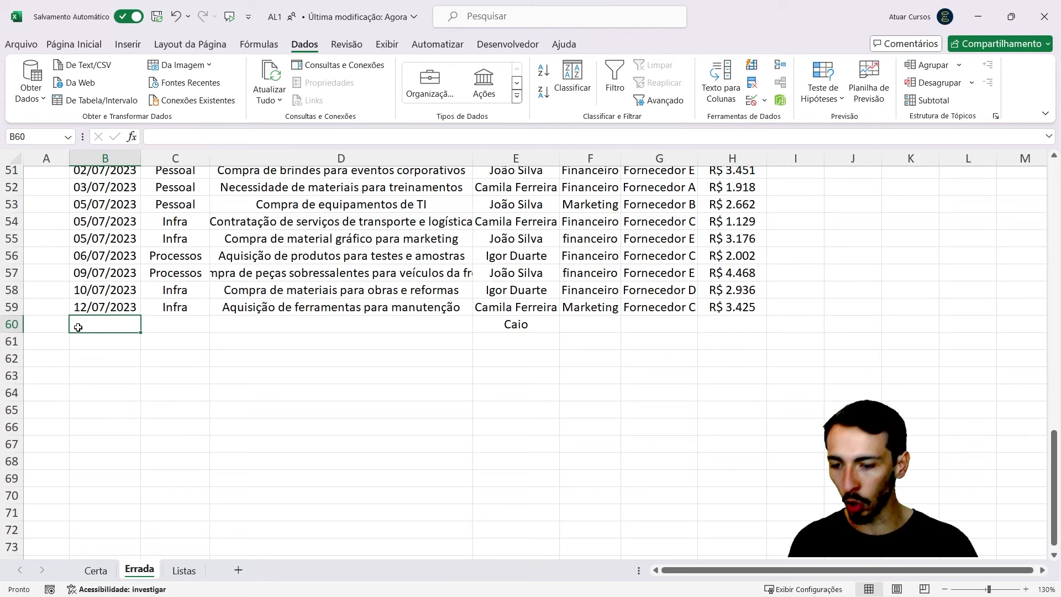
text(13/)
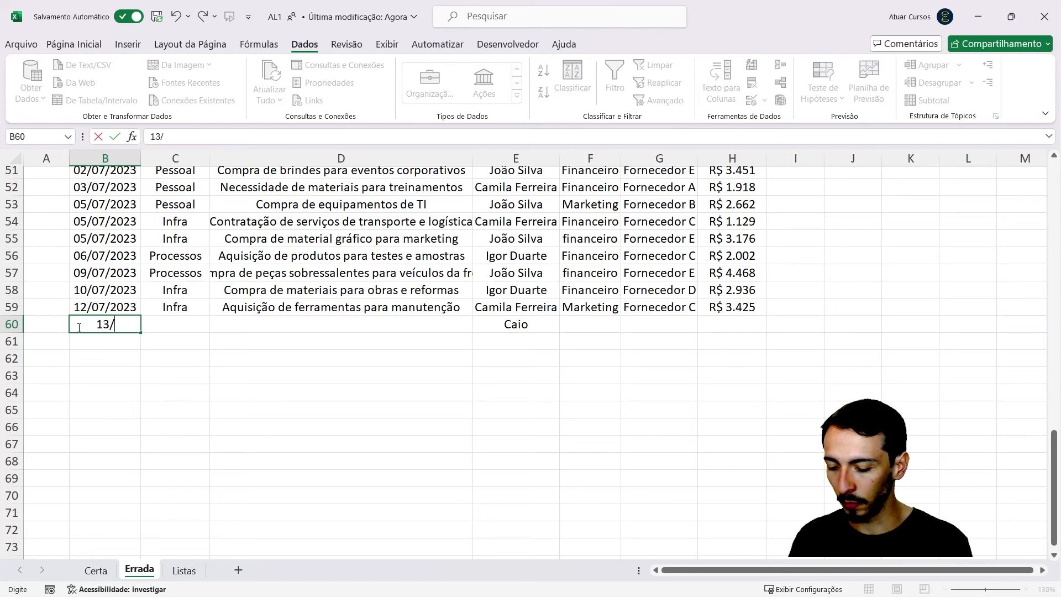
text(07/2023)
key(Tab)
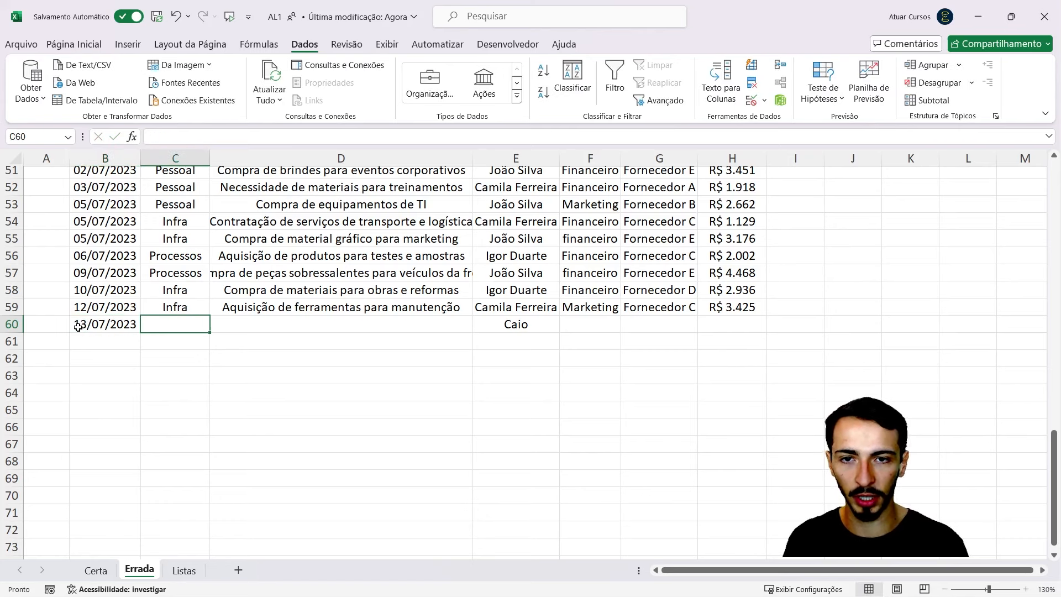
text(Infra)
key(Tab)
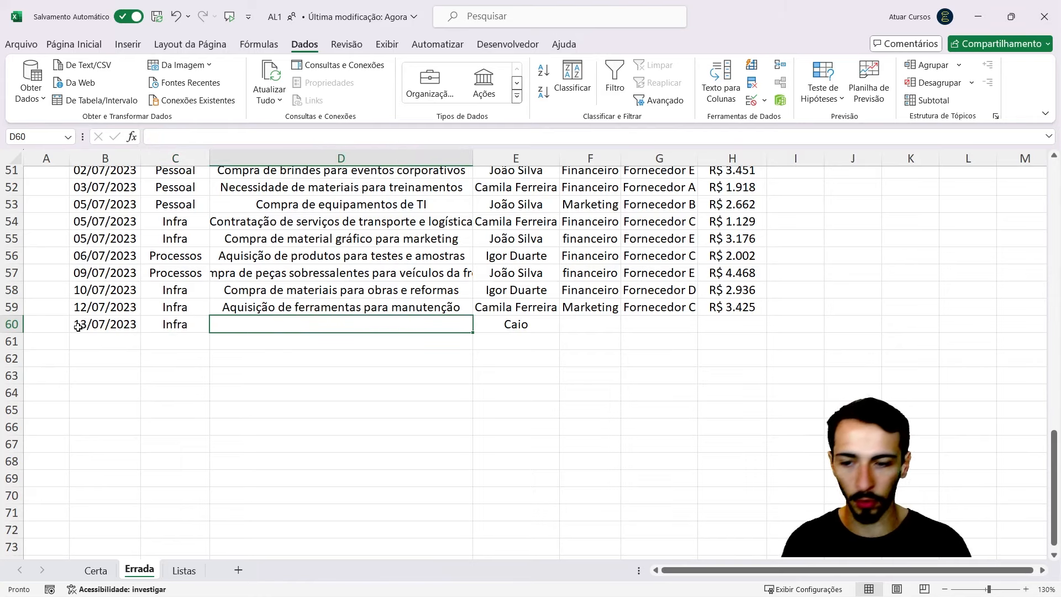
key(ctrl+d)
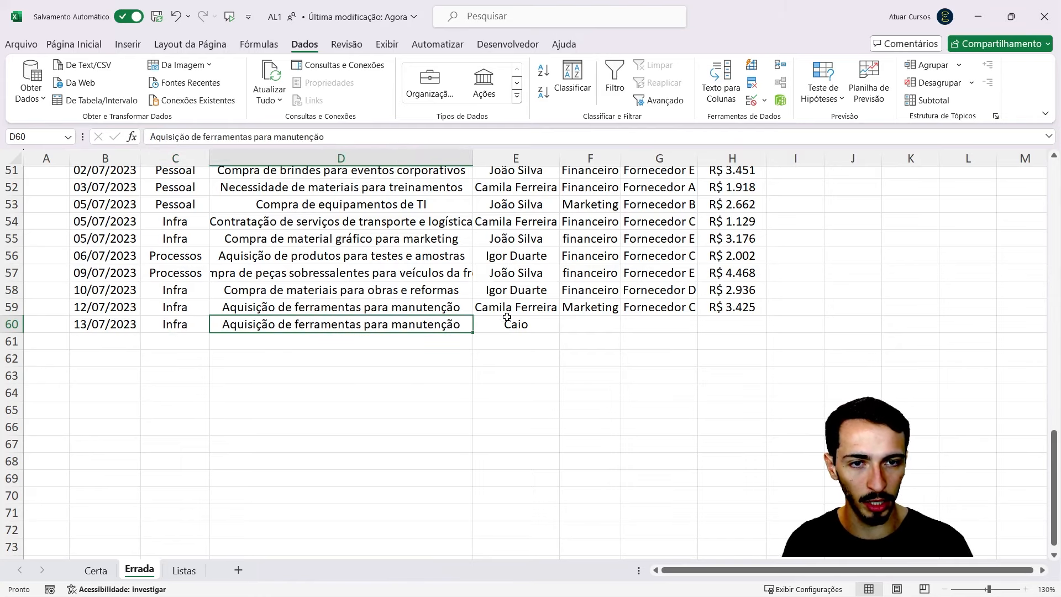
key(Tab)
Step: Fill the Setor, Fornecedor and Valor cells F60:H60 with the values from row 59
scroll(511, 316, up, 17)
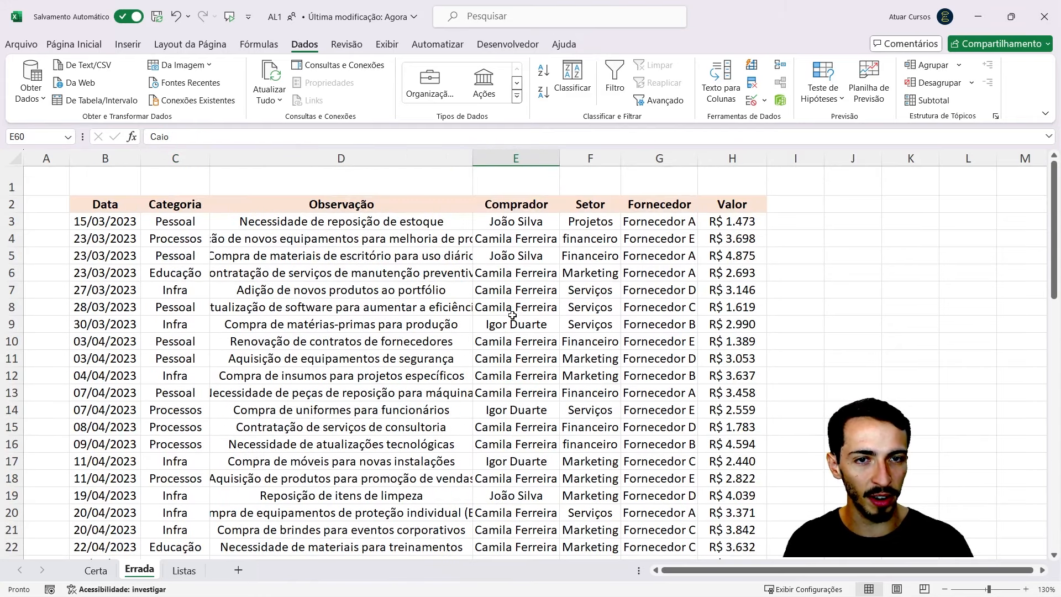
scroll(512, 315, down, 16)
drag(593, 371, 725, 377)
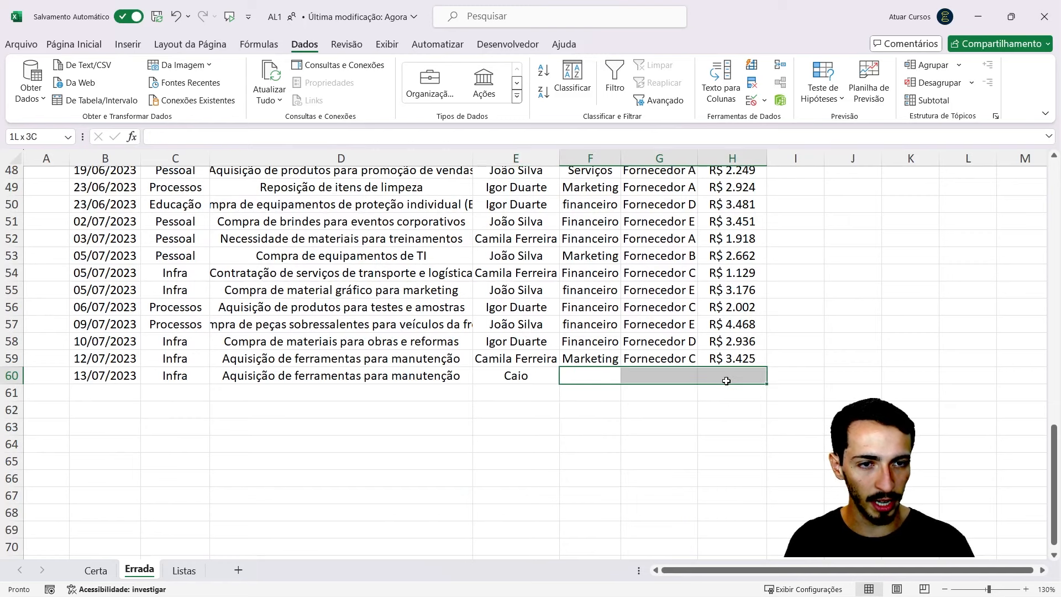
key(ctrl+d)
Step: Test the Setor dropdown list in cell F60 by choosing Projetos and switching back to Marketing
click(570, 378)
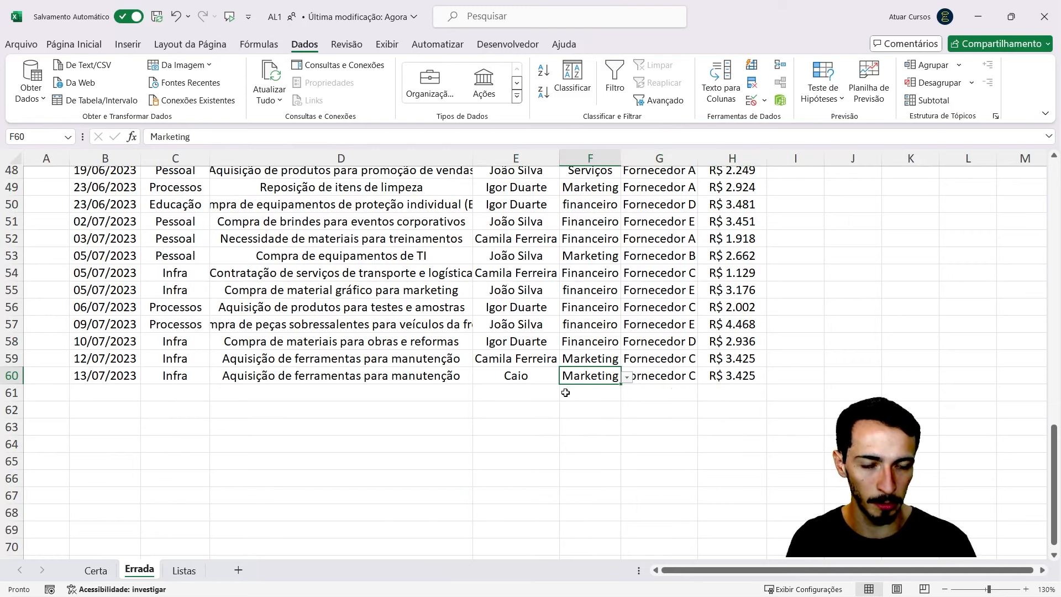
click(546, 376)
click(603, 377)
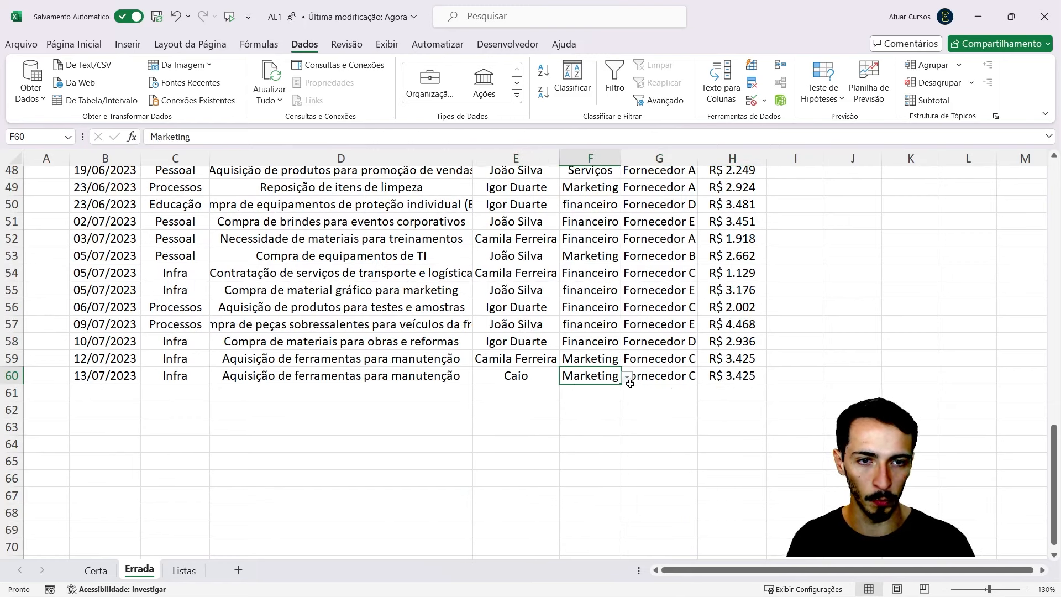
click(628, 379)
click(608, 389)
click(627, 377)
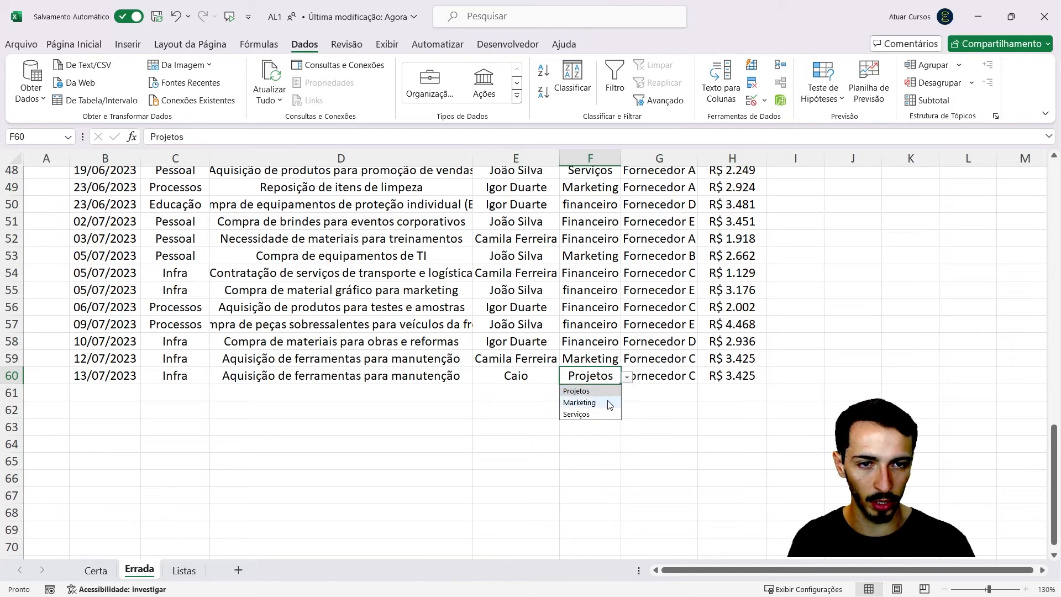
click(608, 405)
drag(602, 360, 603, 372)
click(638, 378)
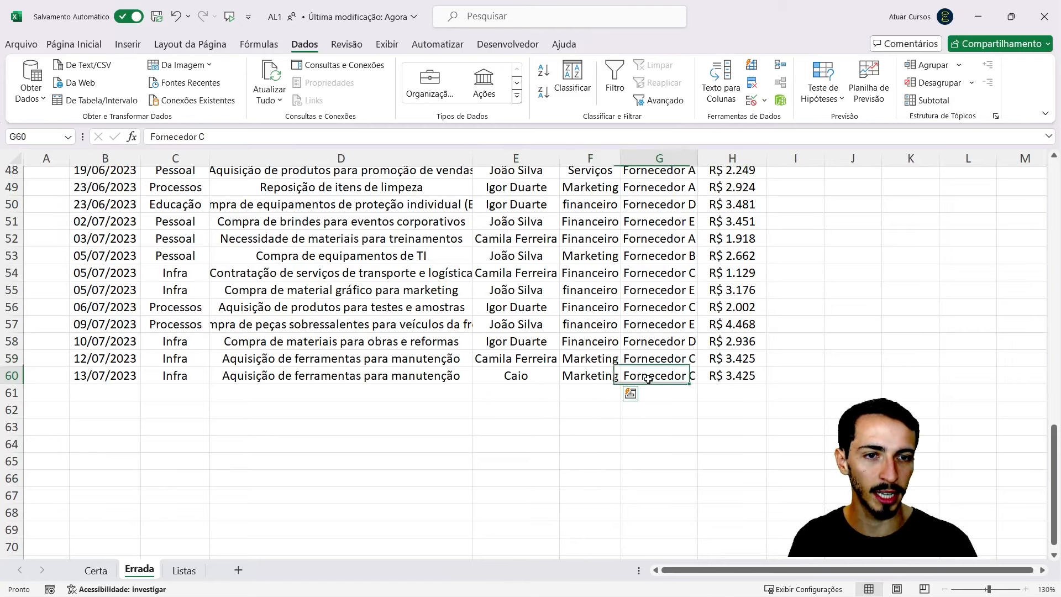
Step: Compare the original Comprador range E3:E59 with the cells E60:E70 below it for validation coverage
click(536, 373)
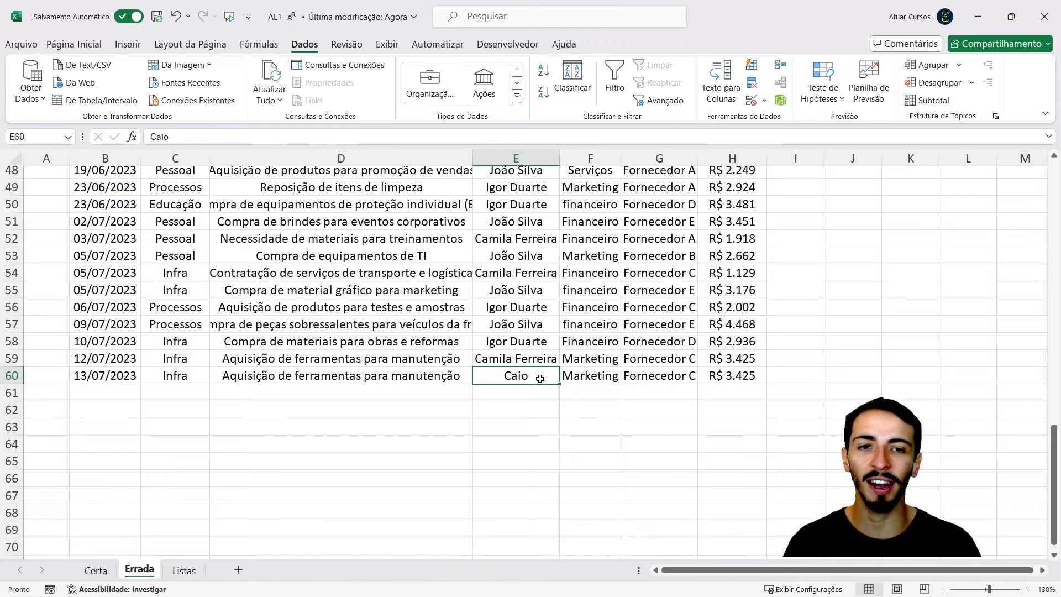
scroll(540, 379, up, 3)
scroll(536, 379, down, 3)
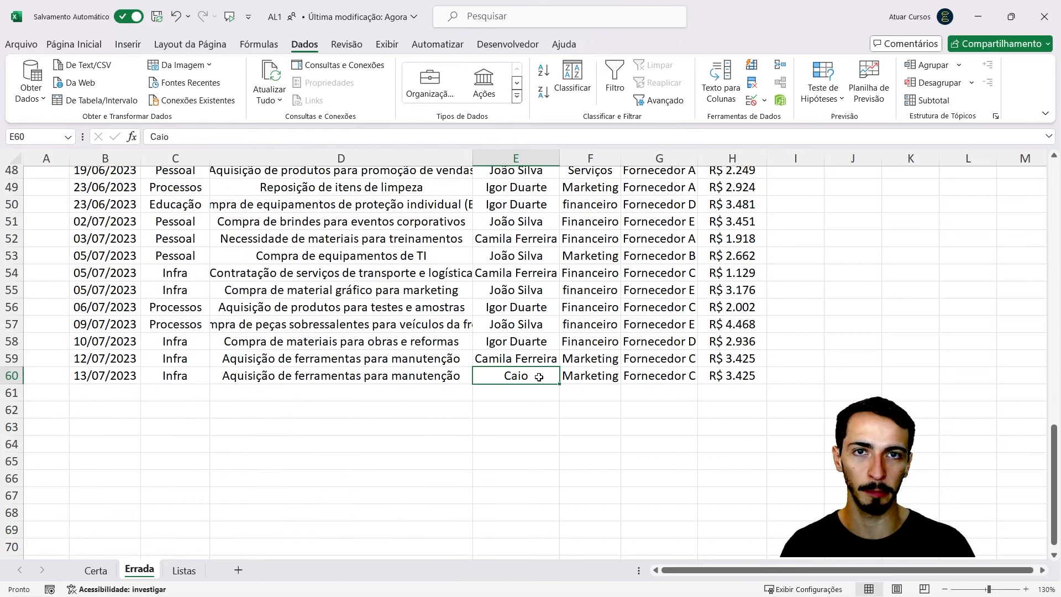
click(539, 358)
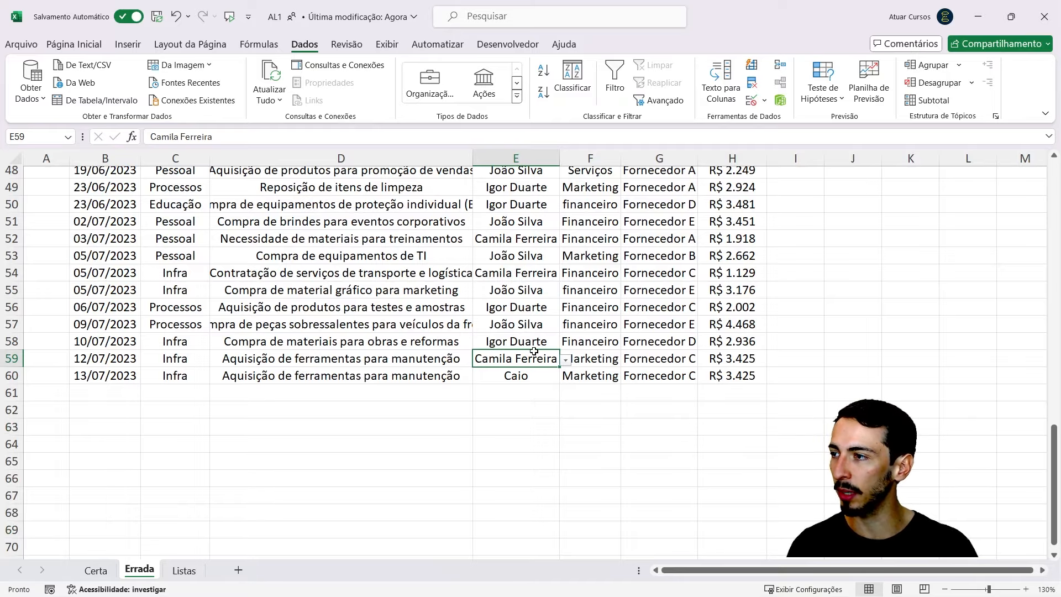
drag(534, 352, 514, 125)
drag(518, 184, 517, 220)
scroll(527, 277, down, 1)
scroll(526, 277, down, 16)
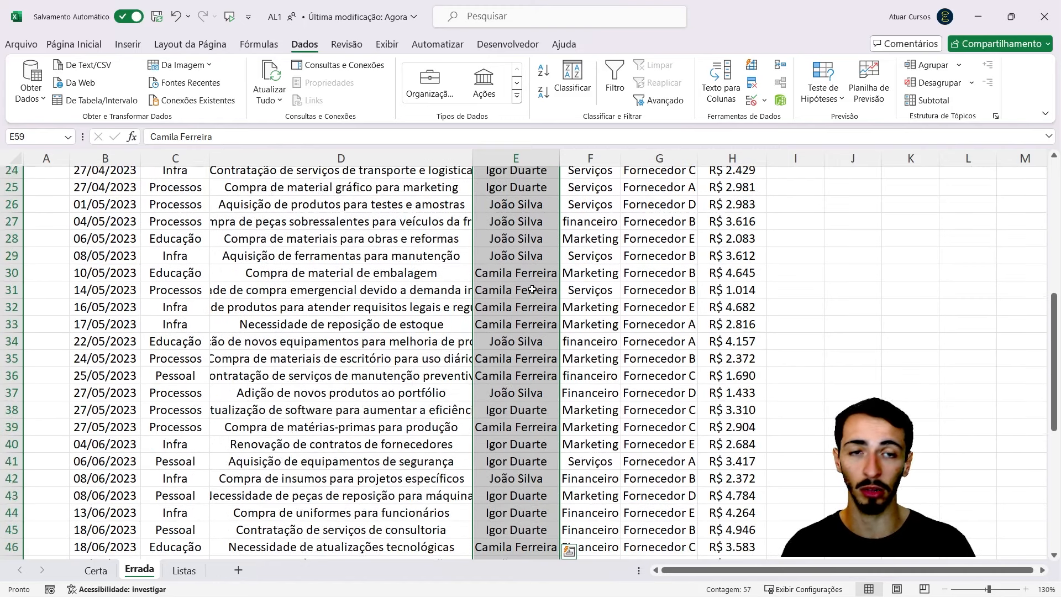
drag(535, 326, 545, 488)
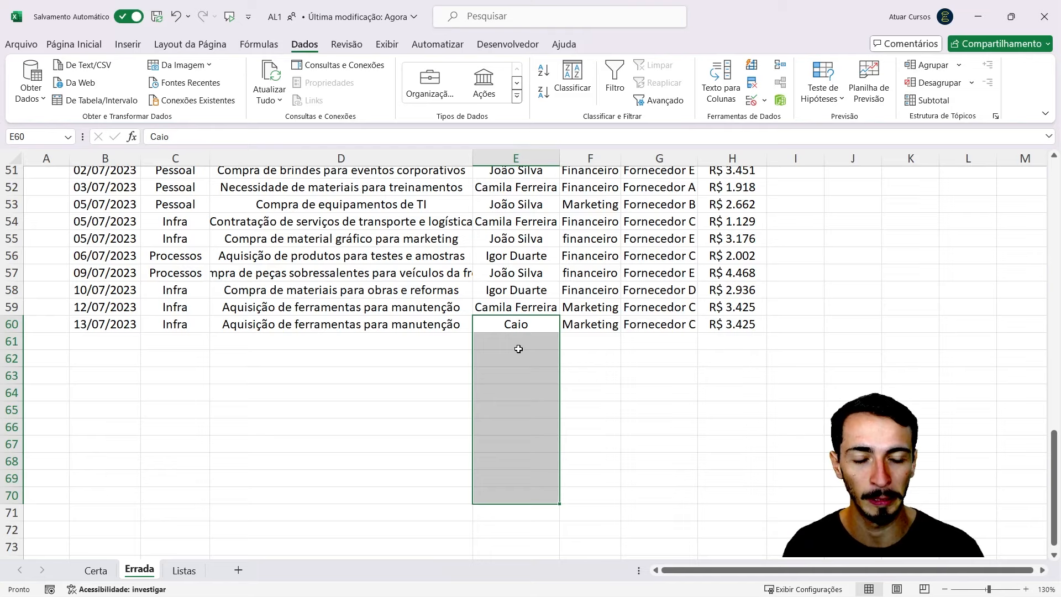
Step: Check individual Comprador cells from E59 down to E70 for a validation dropdown
click(510, 309)
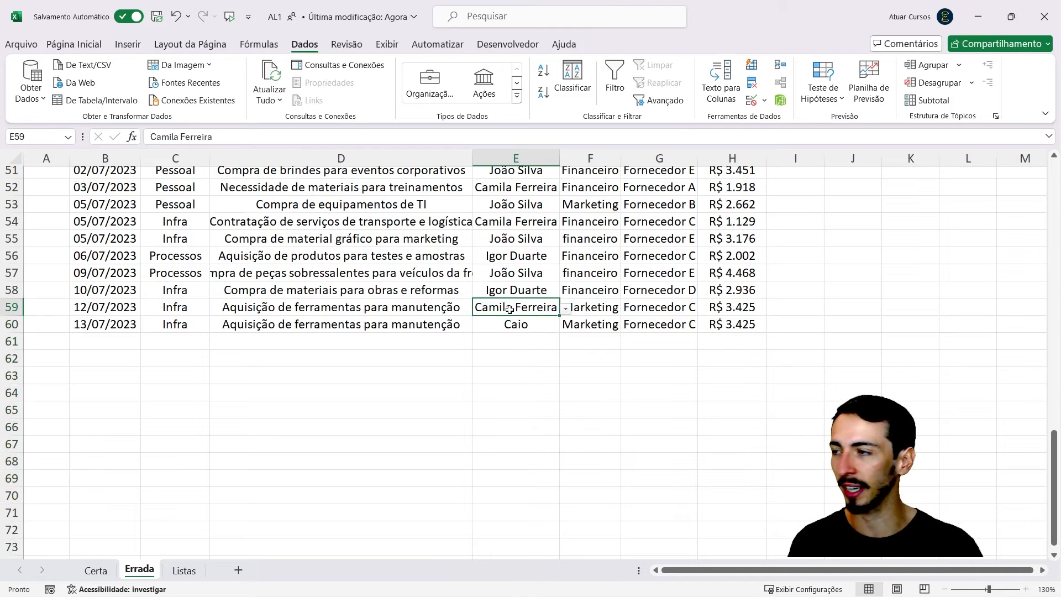
click(517, 341)
click(515, 360)
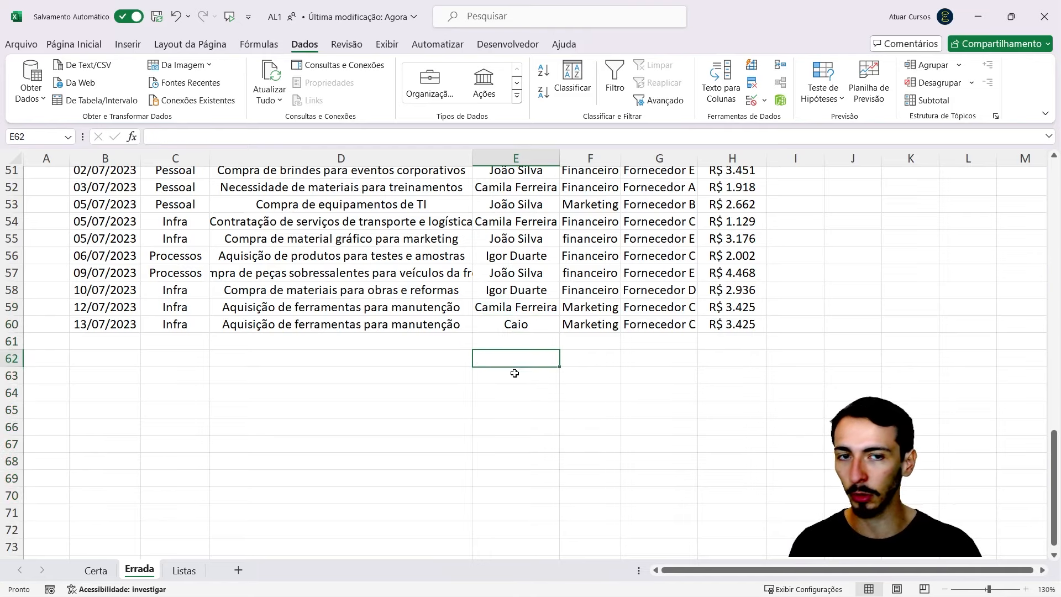
click(515, 392)
click(516, 426)
click(518, 444)
click(520, 495)
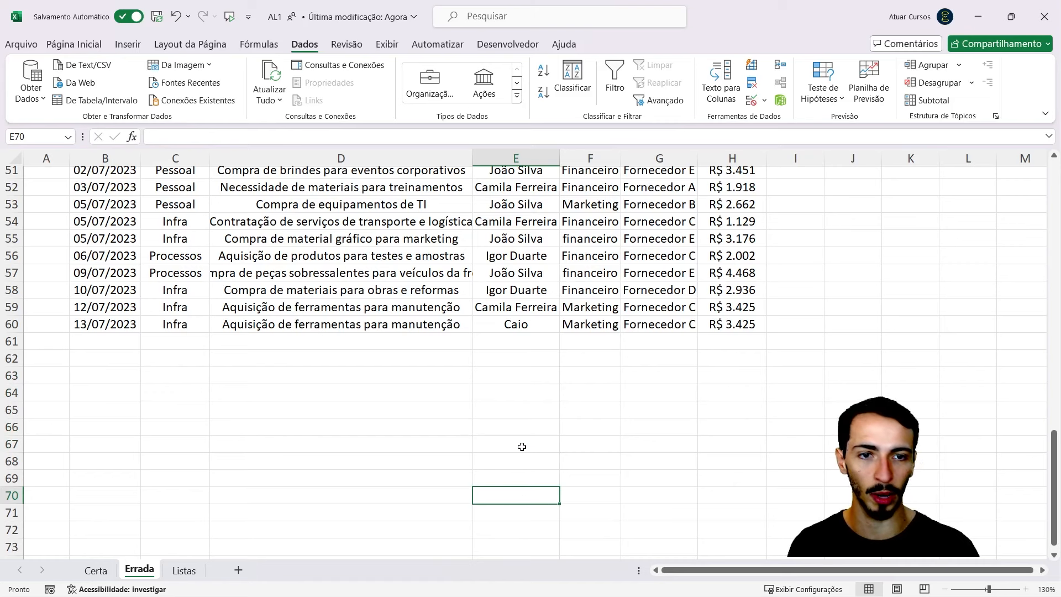
click(514, 395)
Step: Examine the Errada sheet's plain data range, from its lower Comprador entries back up to the header row
scroll(522, 387, up, 4)
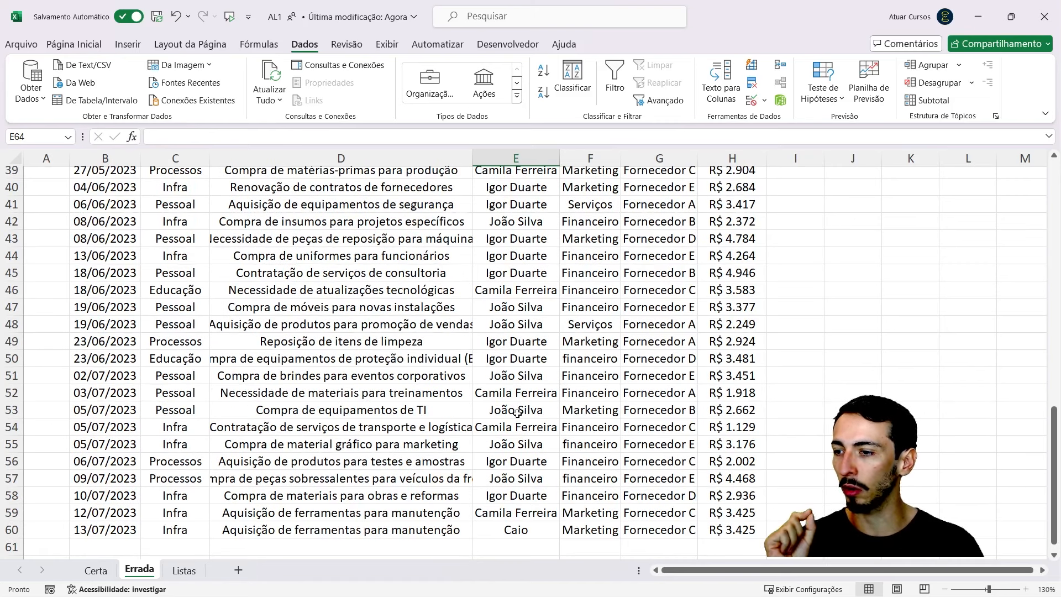
click(516, 422)
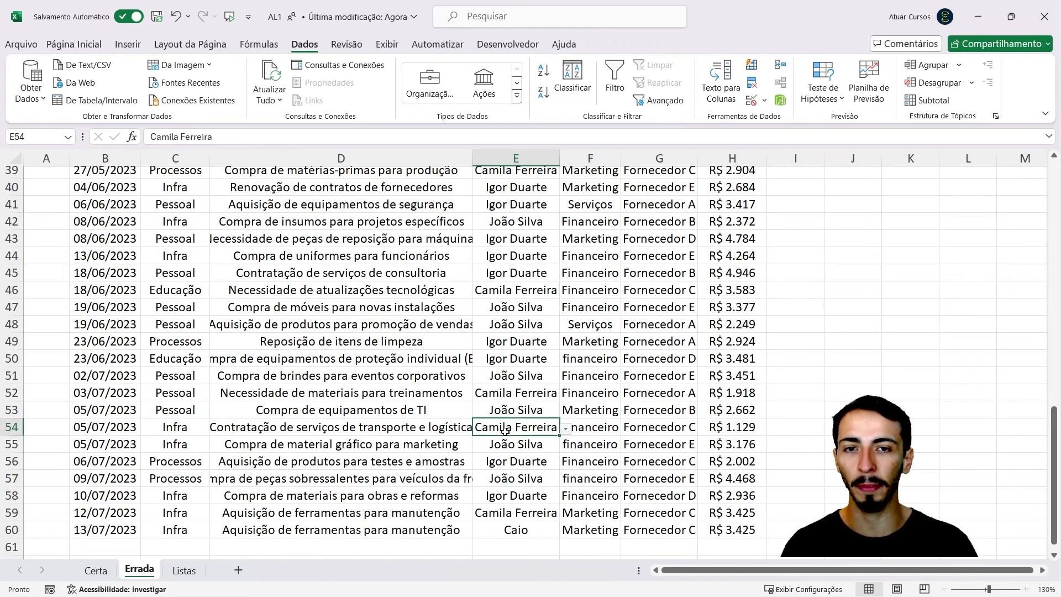
scroll(497, 427, up, 2)
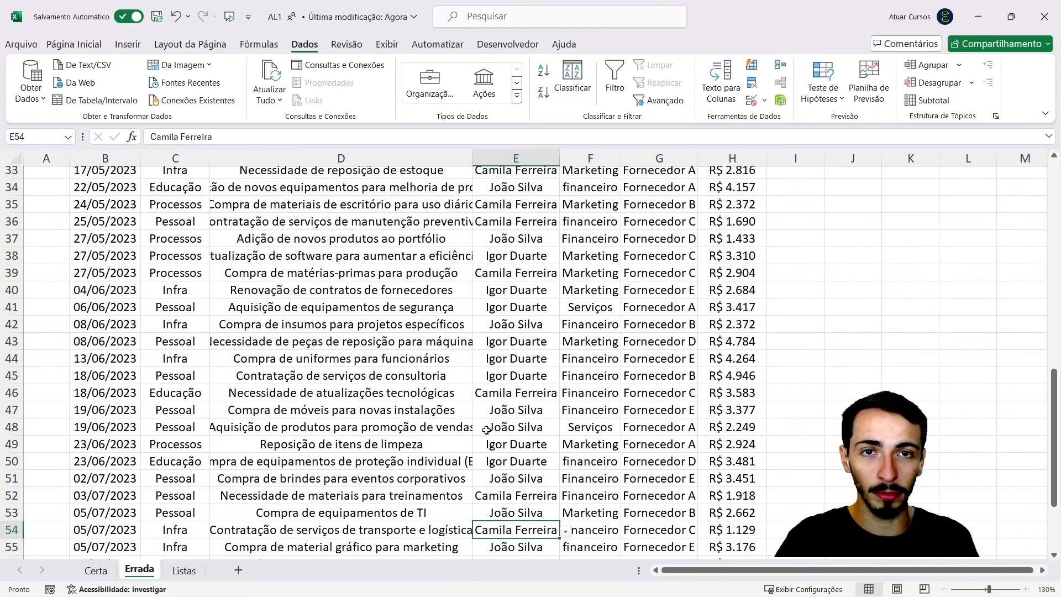
drag(490, 419, 475, 403)
scroll(475, 403, up, 11)
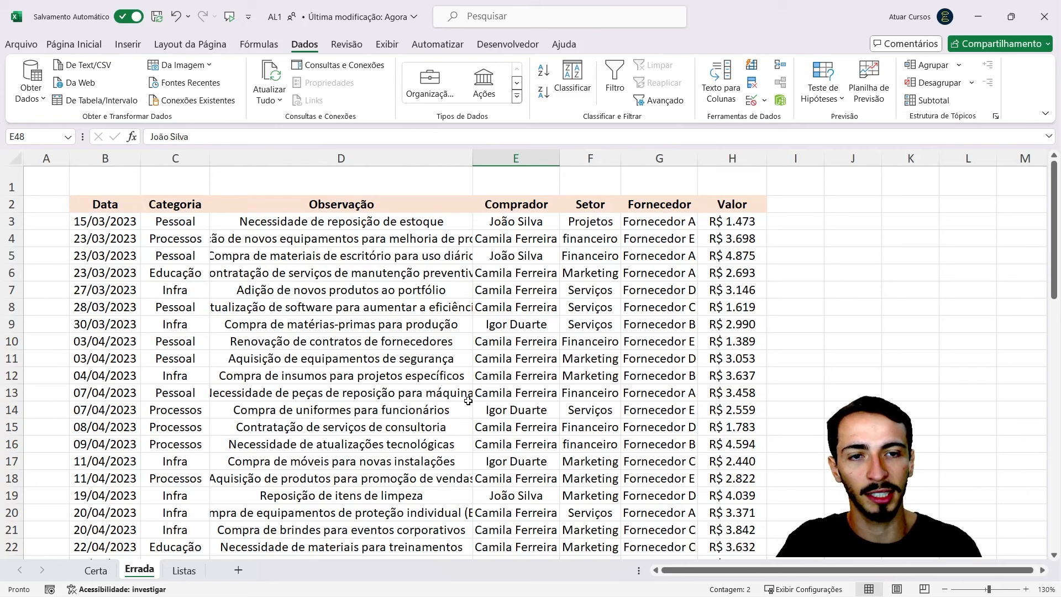
click(439, 376)
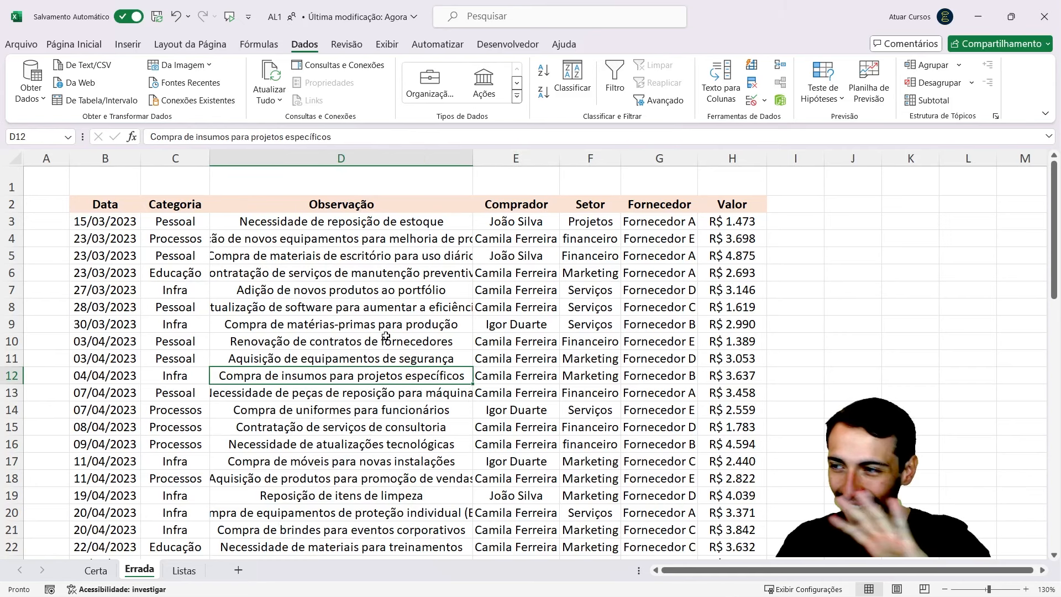
drag(131, 201, 742, 531)
click(470, 374)
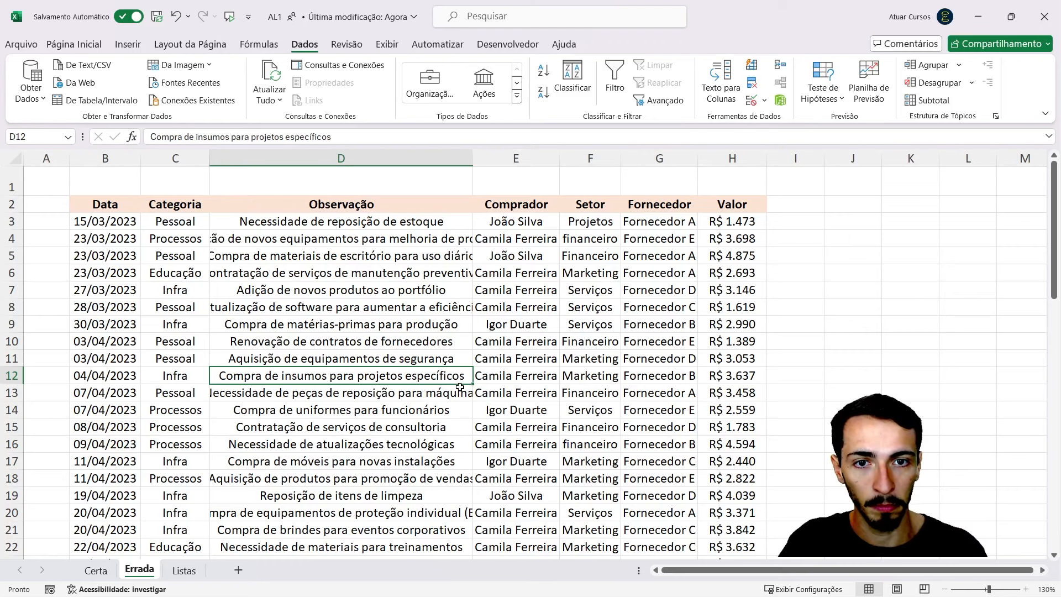
Step: Examine row 59 at the end of the original data, checking its Setor, Comprador, Data and Valor cells
scroll(441, 391, down, 18)
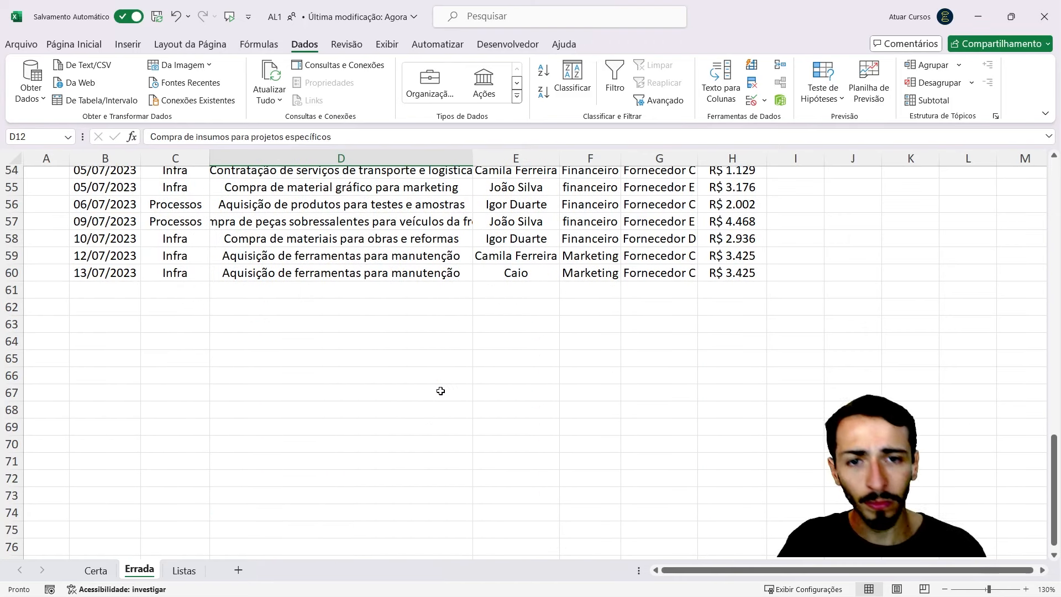
drag(105, 256, 724, 254)
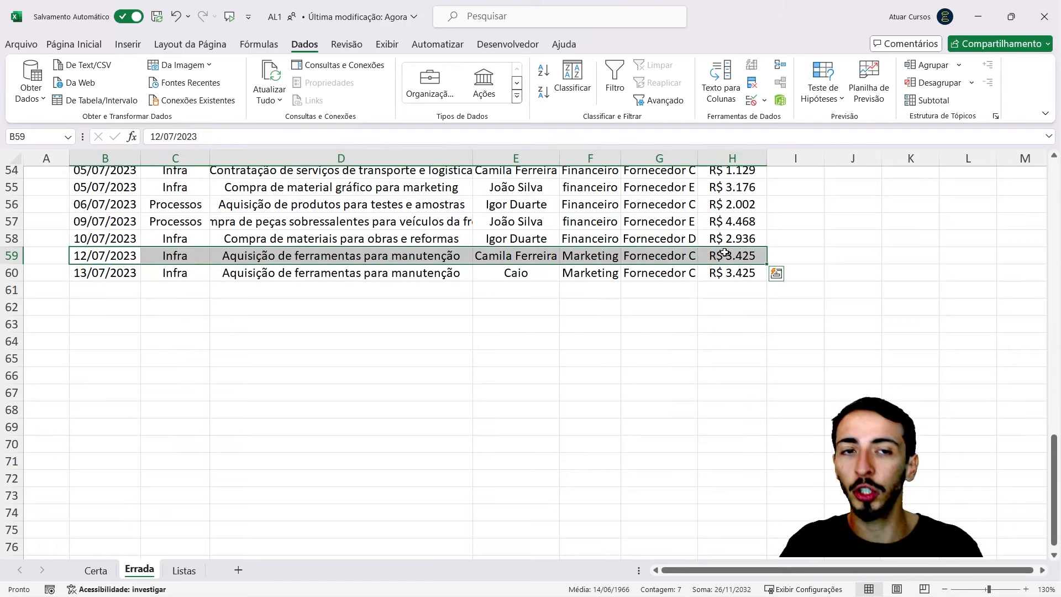
click(599, 256)
click(529, 259)
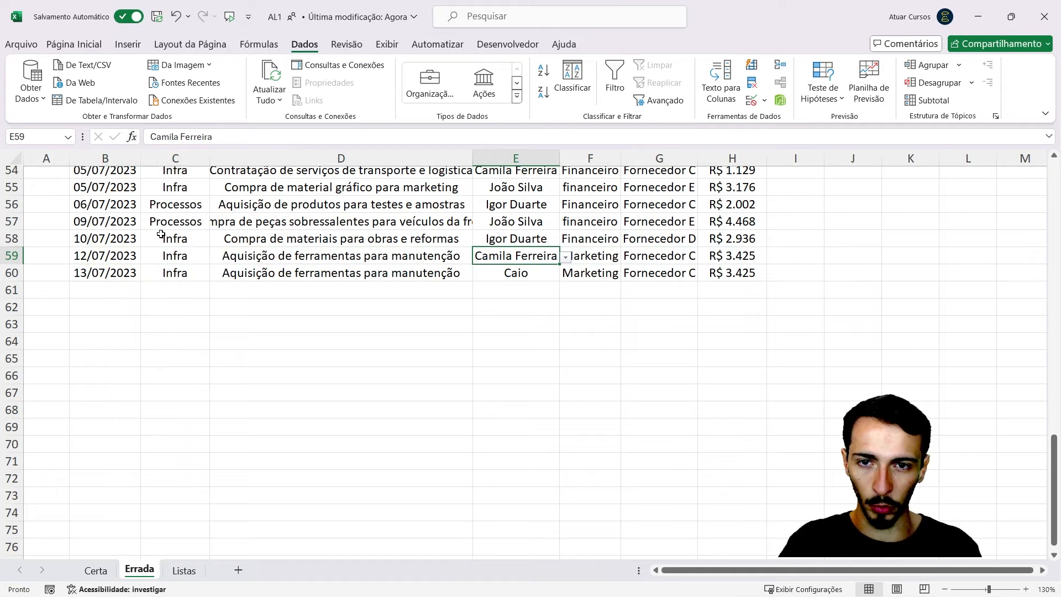
click(120, 254)
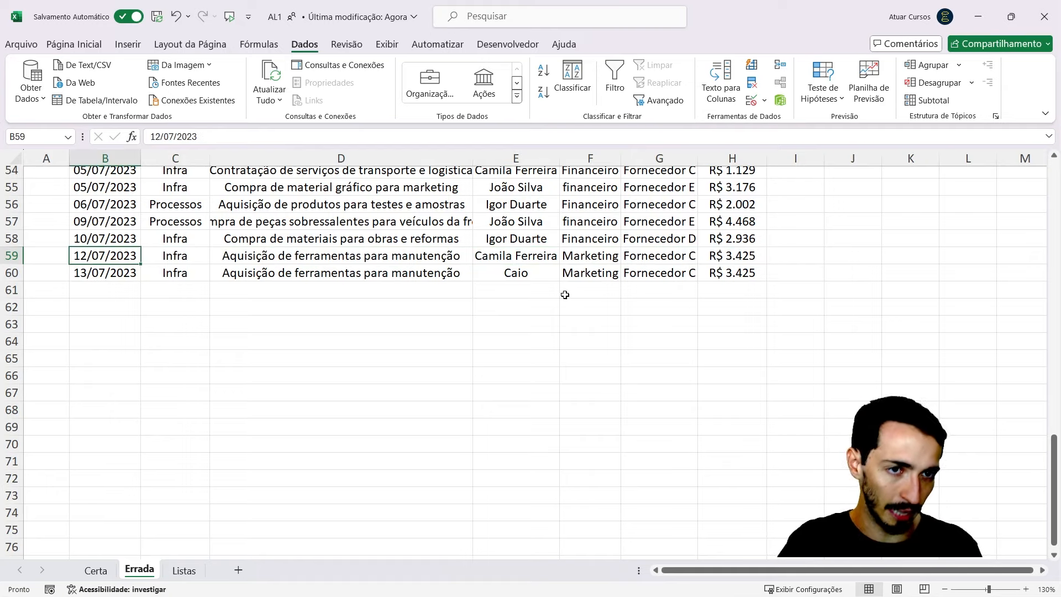
click(750, 255)
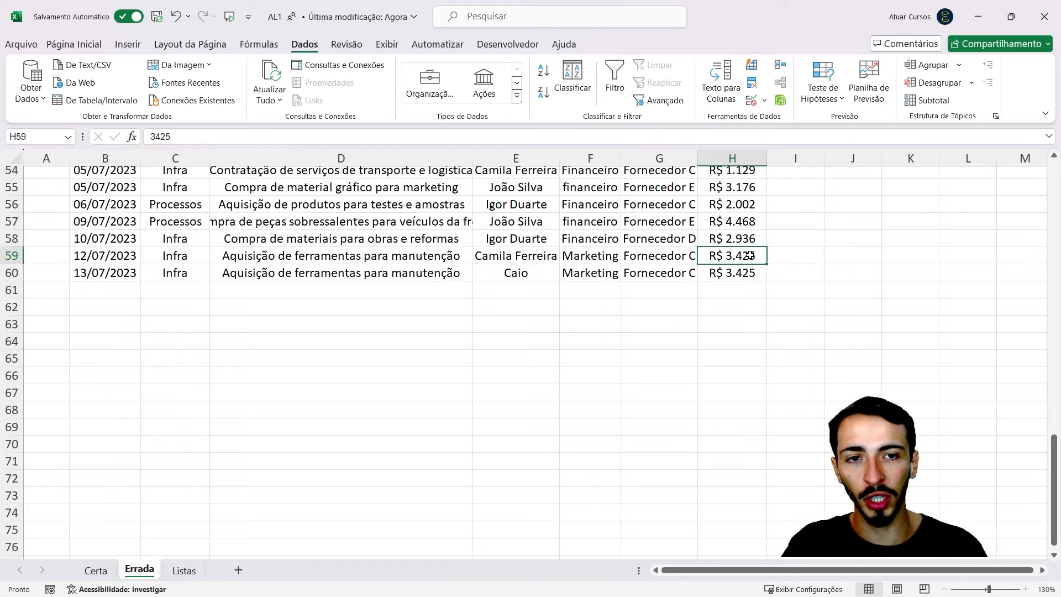
Step: Try to enter an unlisted buyer's name in Comprador cell E61, directly below the table on the Certa sheet
click(102, 571)
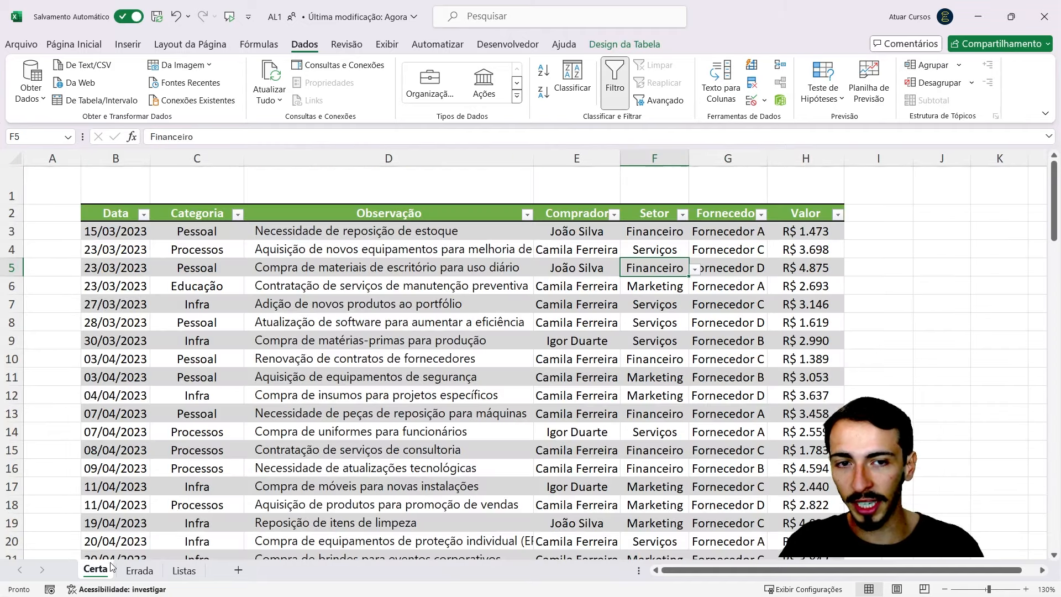
scroll(405, 425, down, 20)
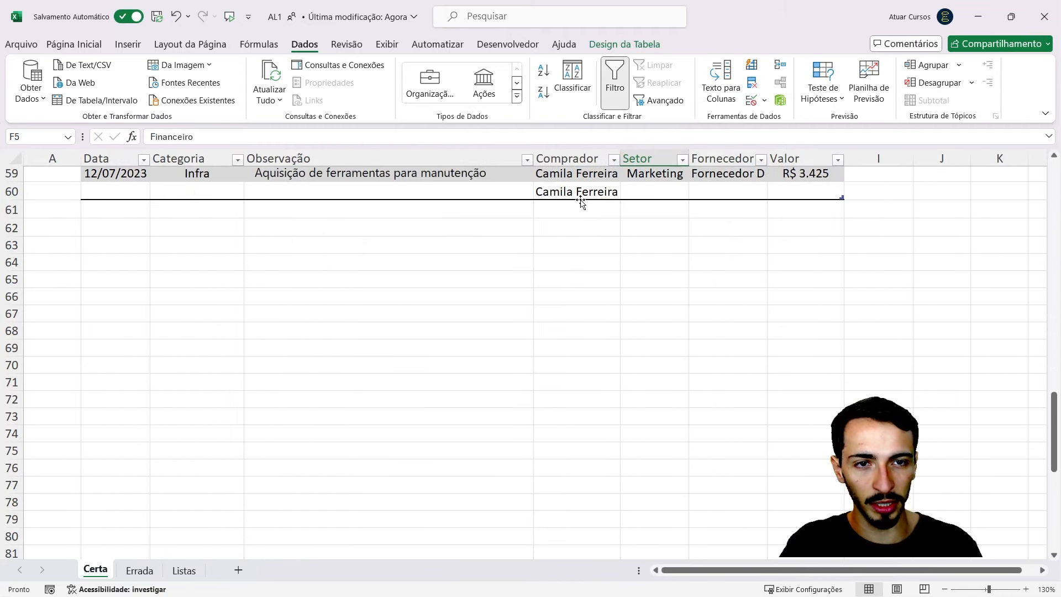
click(583, 210)
scroll(583, 210, up, 1)
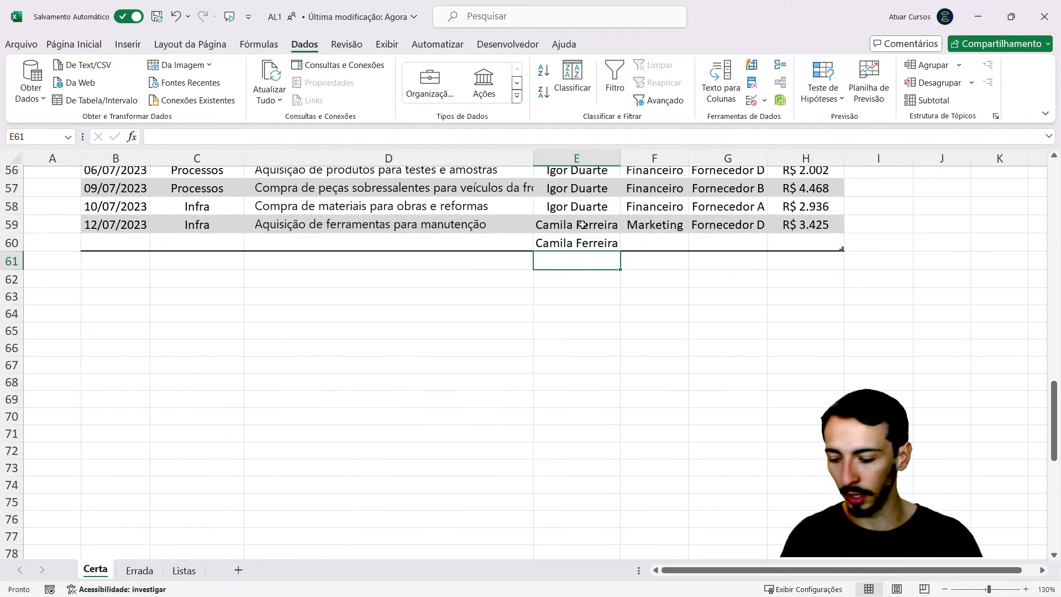
text(Caio)
key(Return)
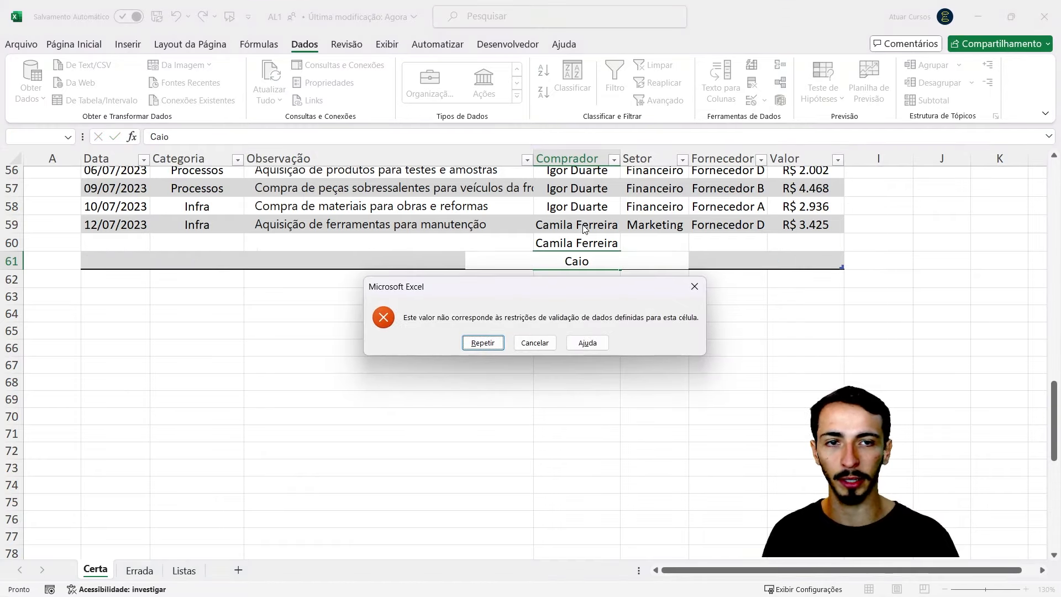
click(521, 345)
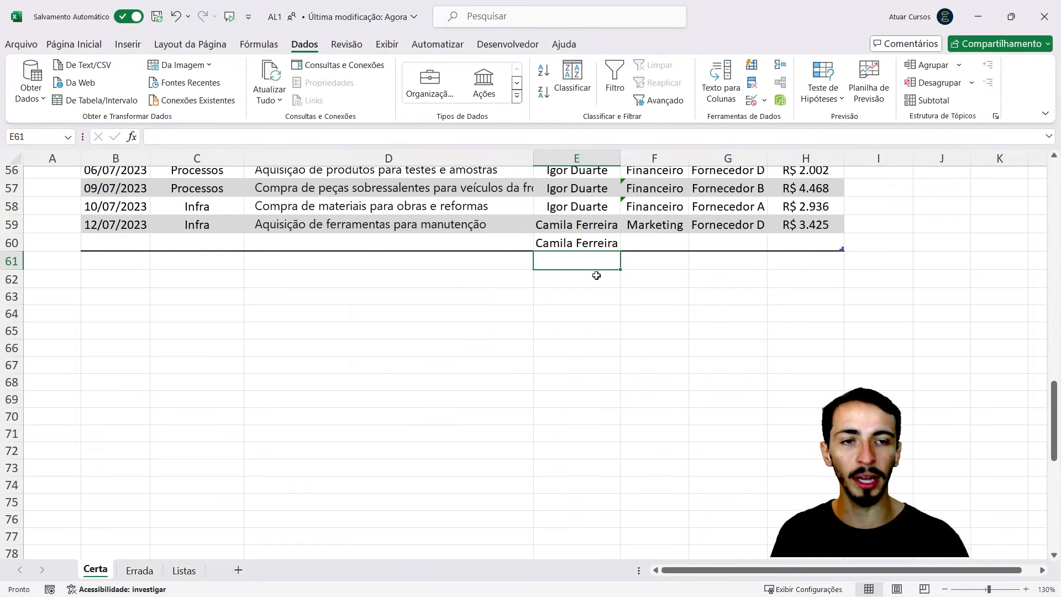
Step: Try to enter "Vendas" in Setor cell F61, directly below the Certa table
drag(657, 247, 662, 262)
click(658, 262)
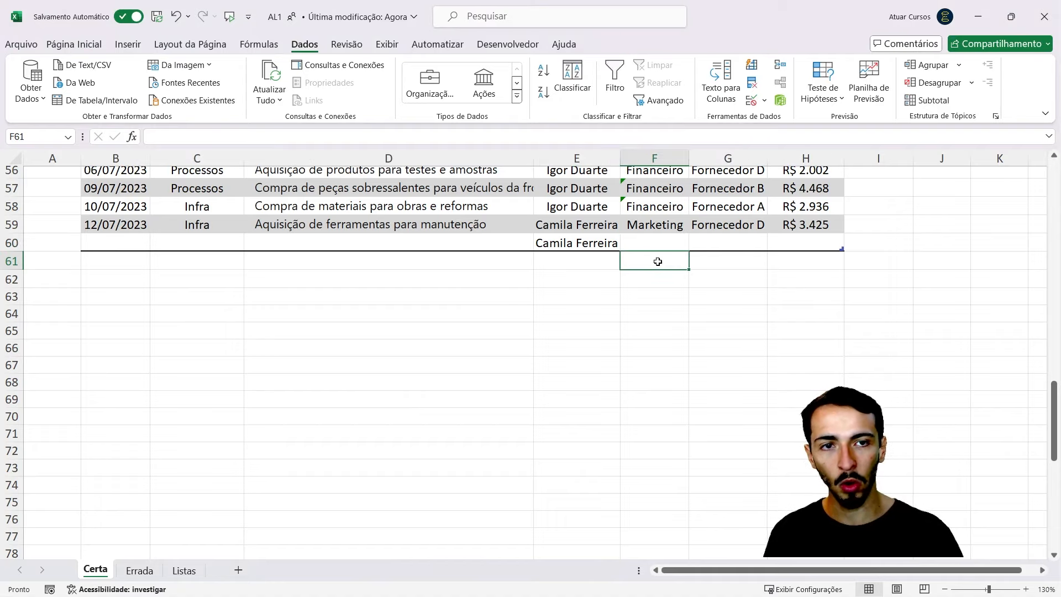
text(Vendas)
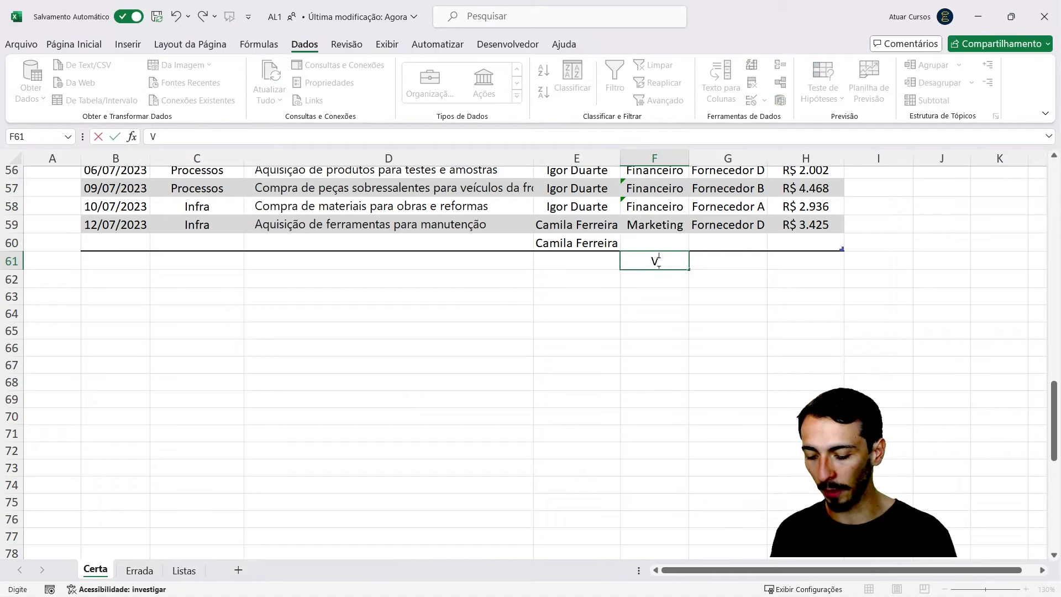
key(Return)
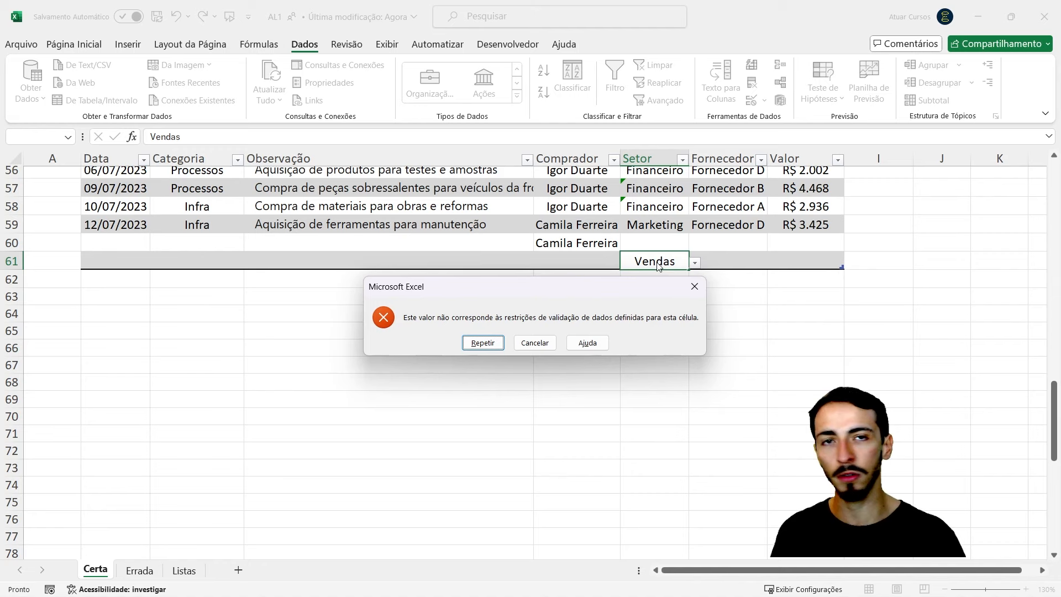
click(535, 343)
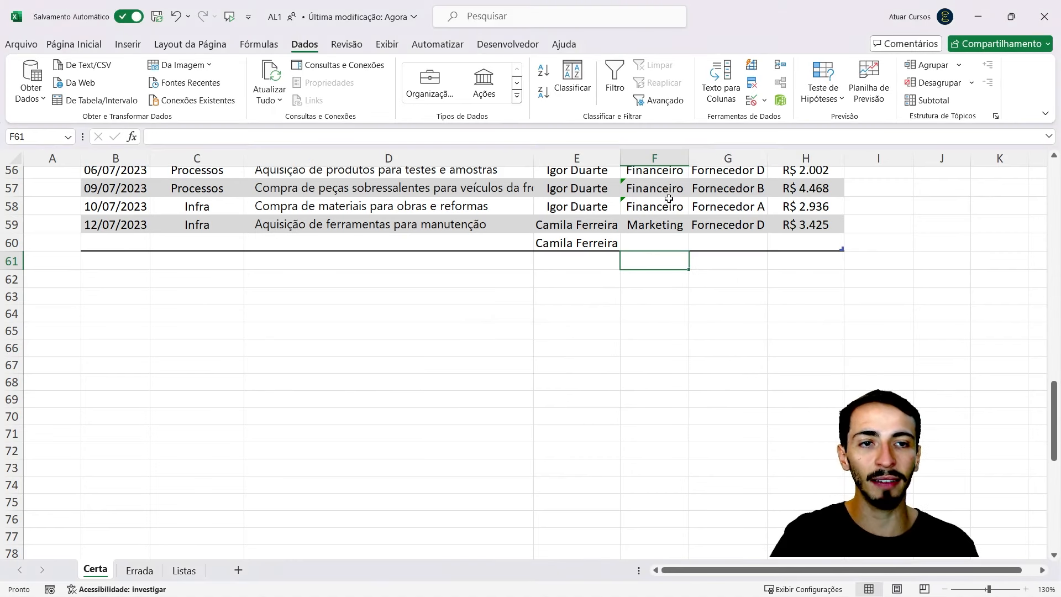
Step: Examine the lower rows of the Certa table, including the Setor entries in F58:F59
drag(666, 205, 667, 217)
scroll(457, 306, up, 4)
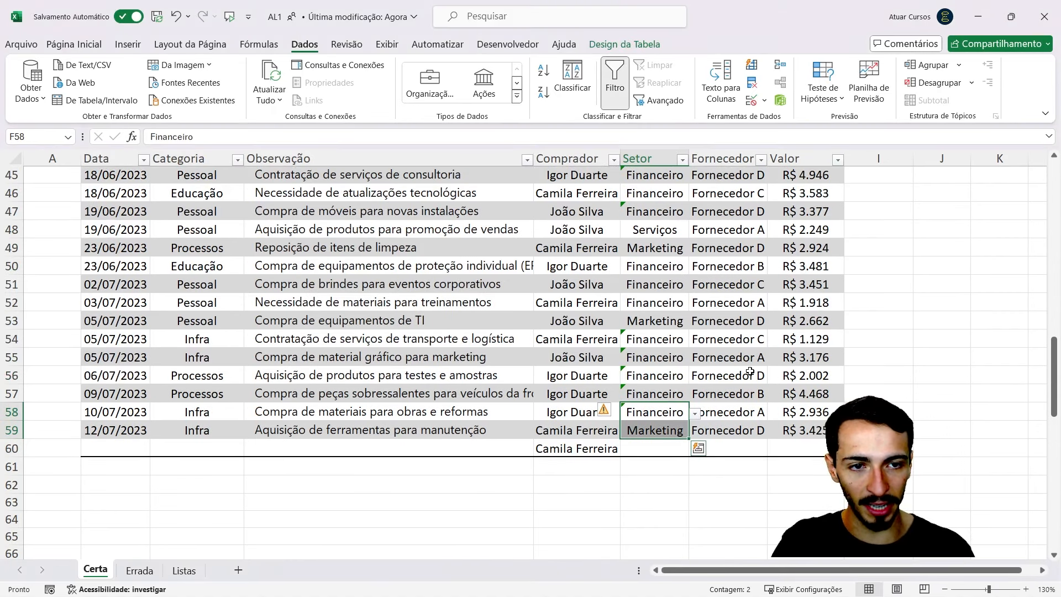
drag(822, 442, 206, 219)
click(250, 267)
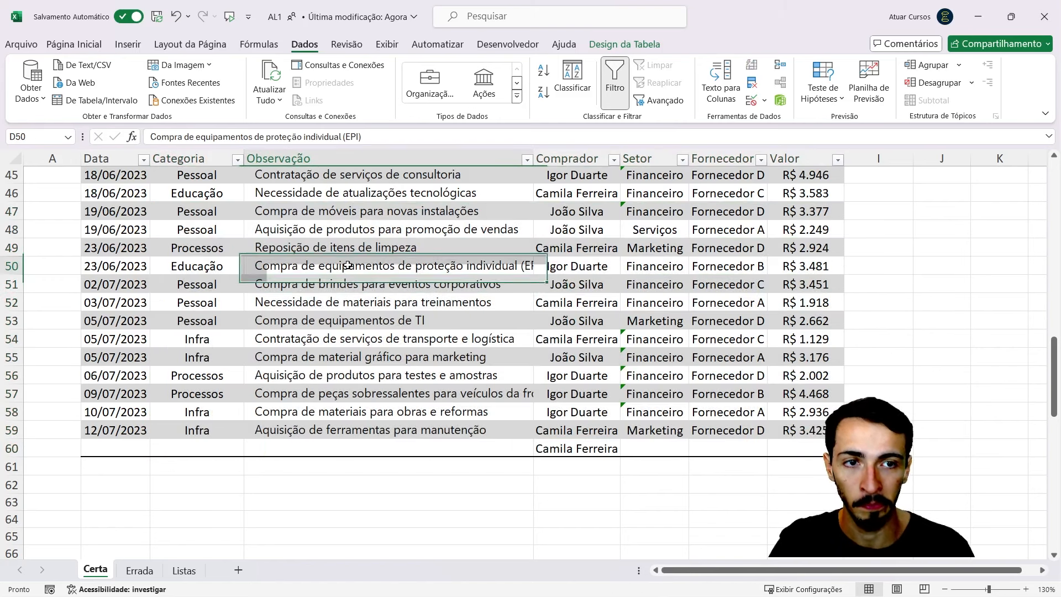
Step: Examine the Errada sheet's plain data range from its last rows up to the header row
click(137, 570)
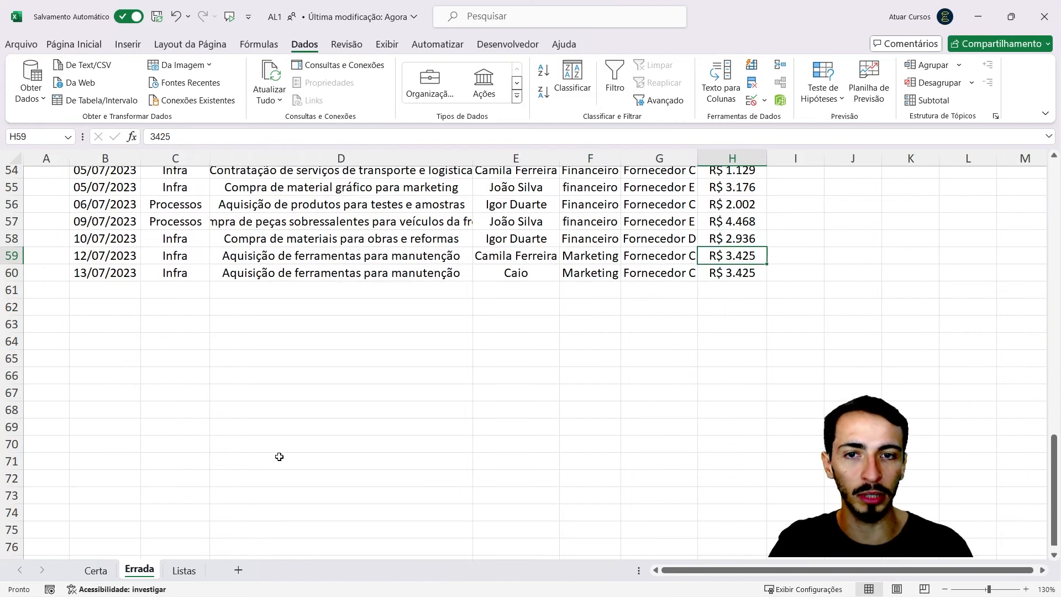
scroll(279, 455, up, 6)
scroll(338, 458, up, 8)
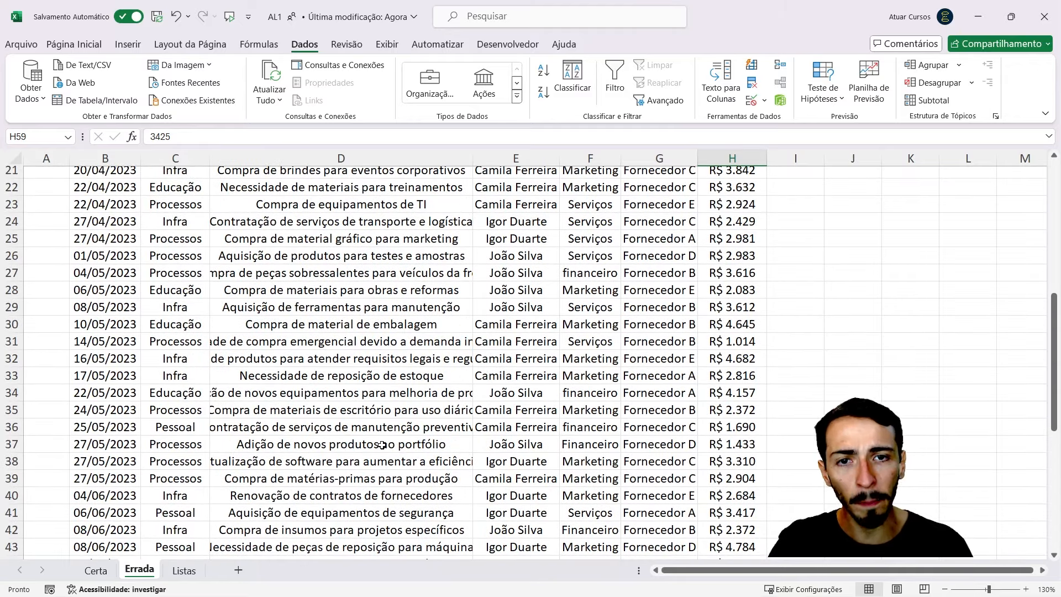
scroll(451, 332, up, 3)
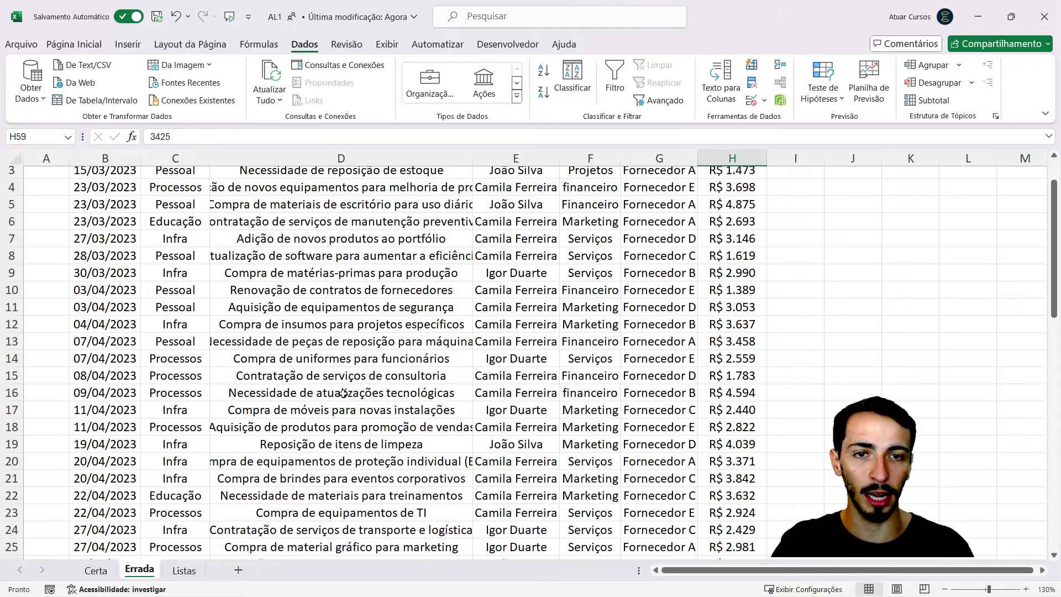
scroll(343, 393, up, 1)
scroll(354, 376, down, 1)
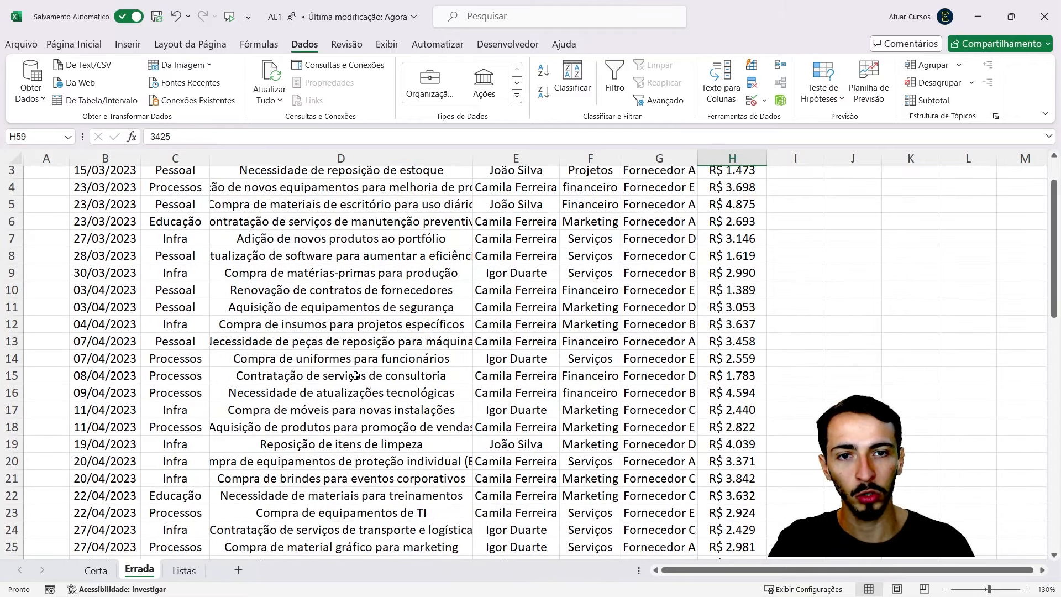
scroll(348, 376, up, 1)
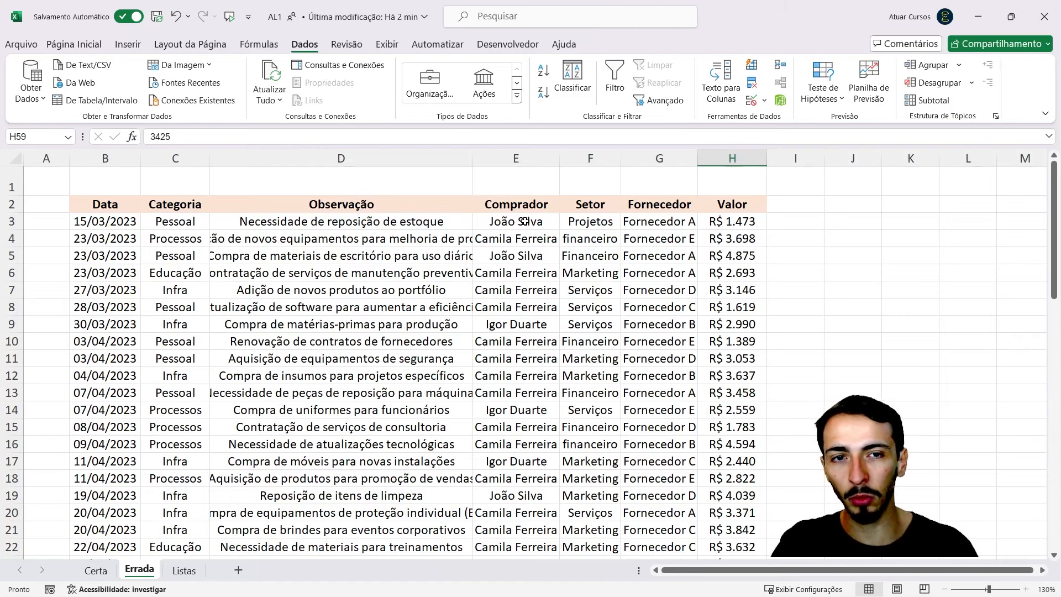
Step: Review the Produto, Comprador, Setor and Fornecedor source lists on the Listas sheet
click(184, 571)
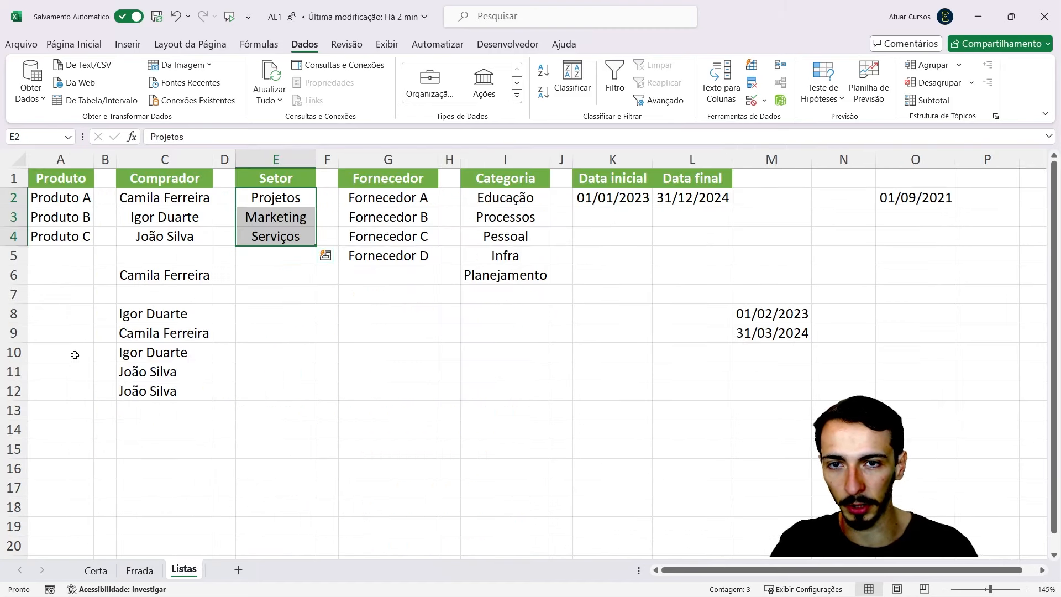
drag(66, 199, 77, 235)
drag(135, 203, 138, 241)
drag(272, 191, 276, 239)
click(360, 204)
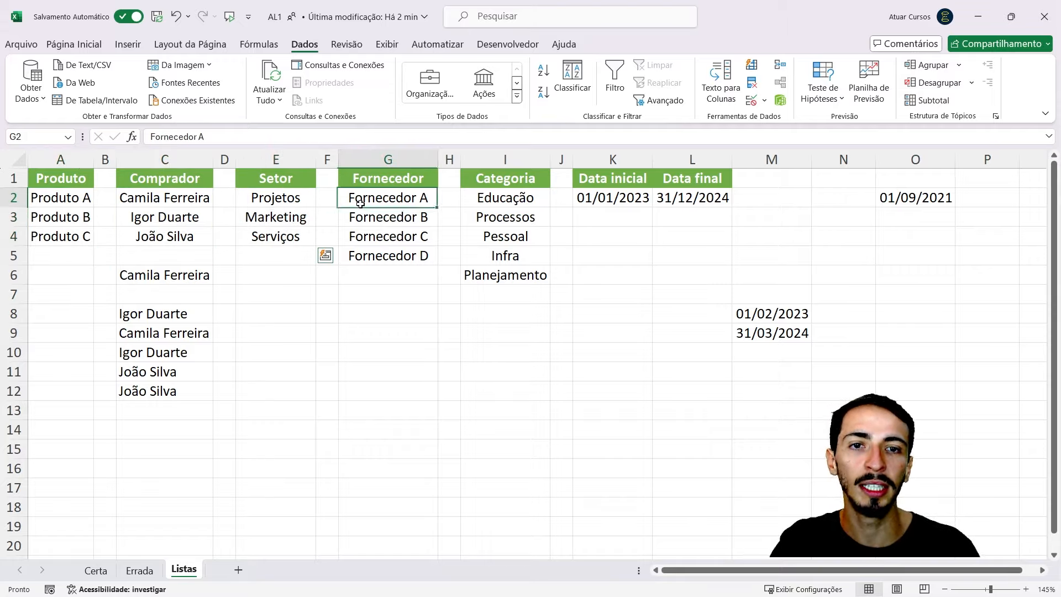
drag(361, 203, 372, 251)
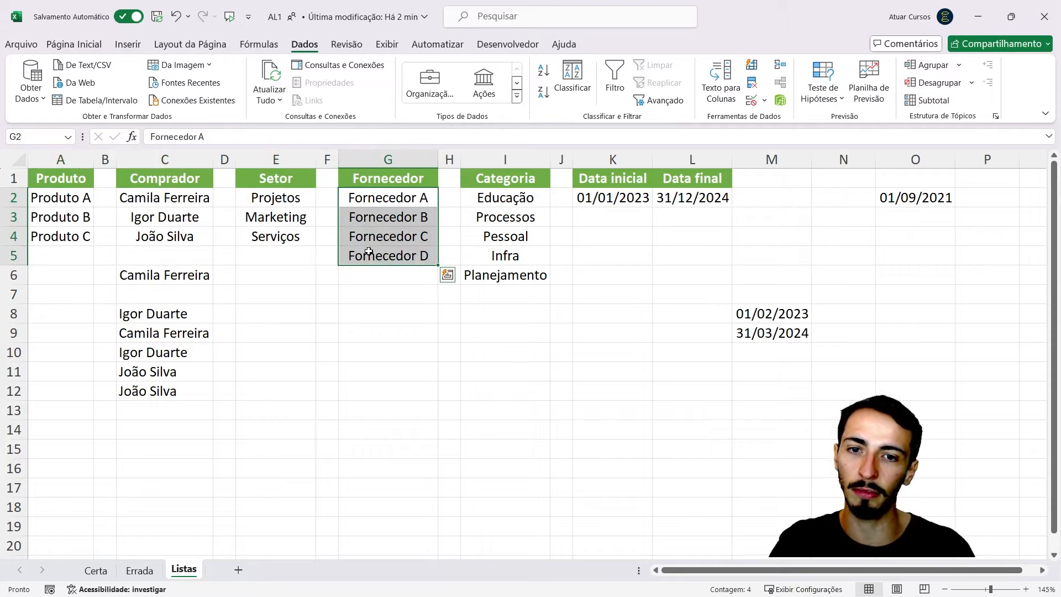
Step: Examine the free-text Observação entries in D3:D17 on the Errada sheet
click(140, 570)
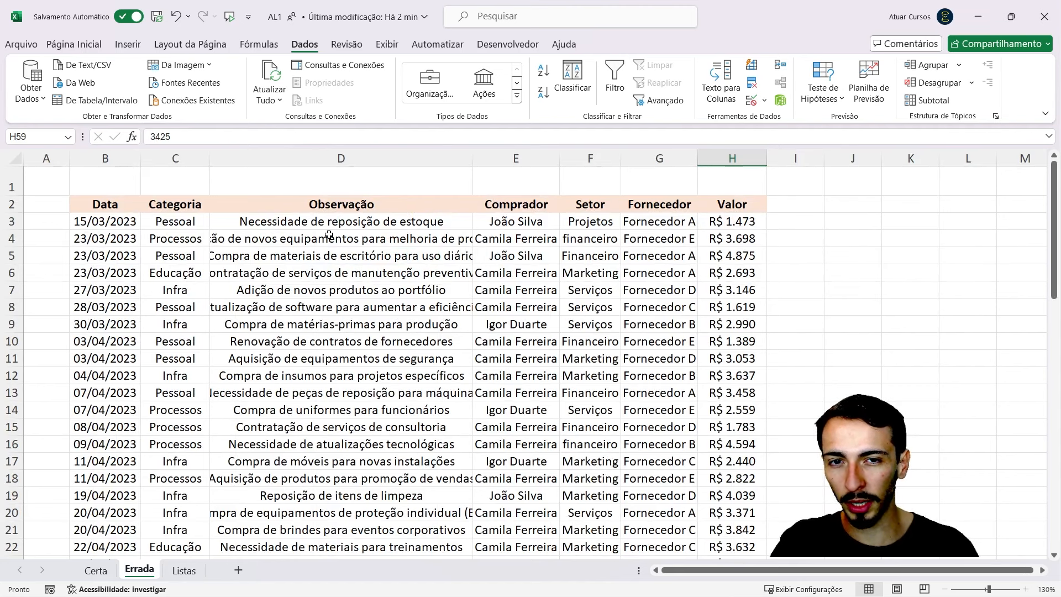
drag(328, 222, 327, 307)
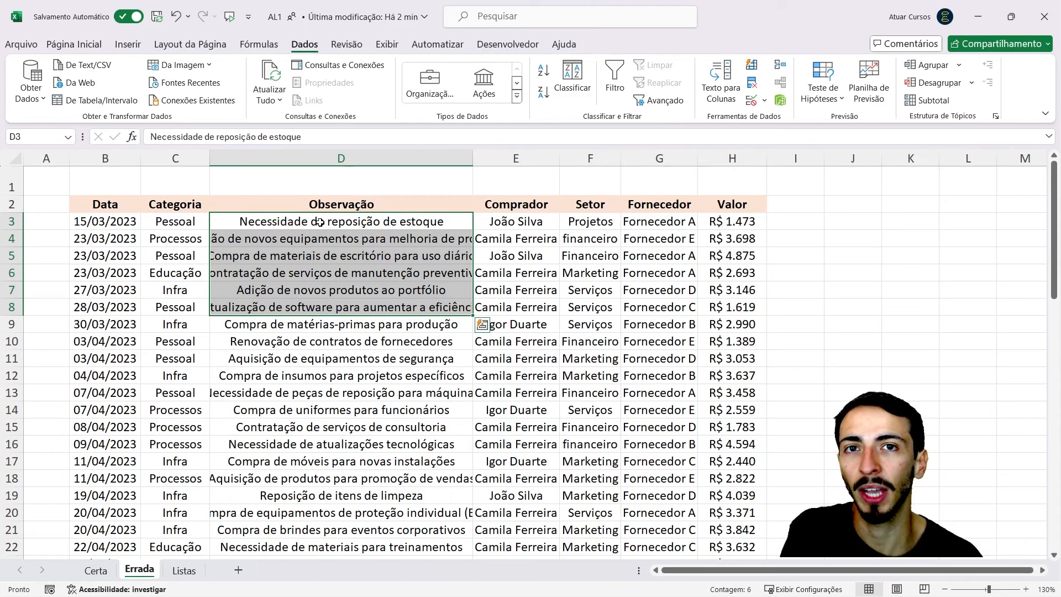
click(320, 222)
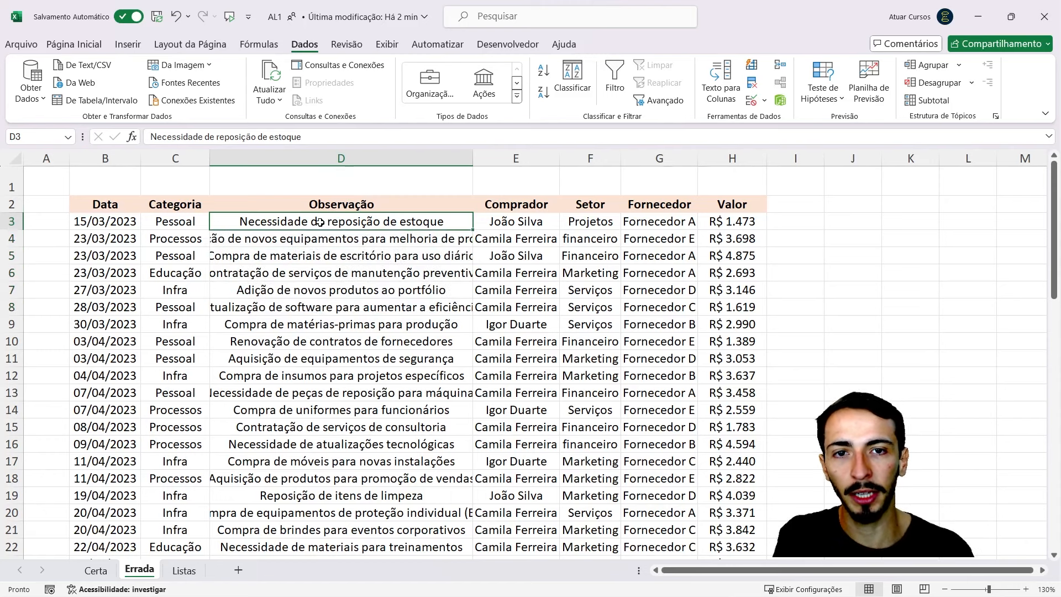
click(344, 240)
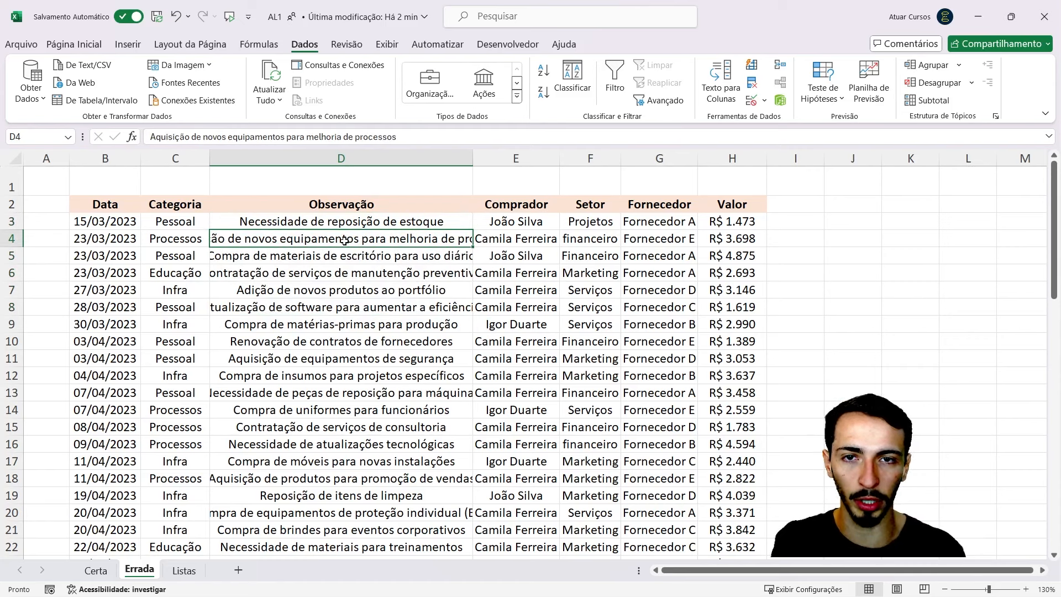
click(278, 274)
click(300, 312)
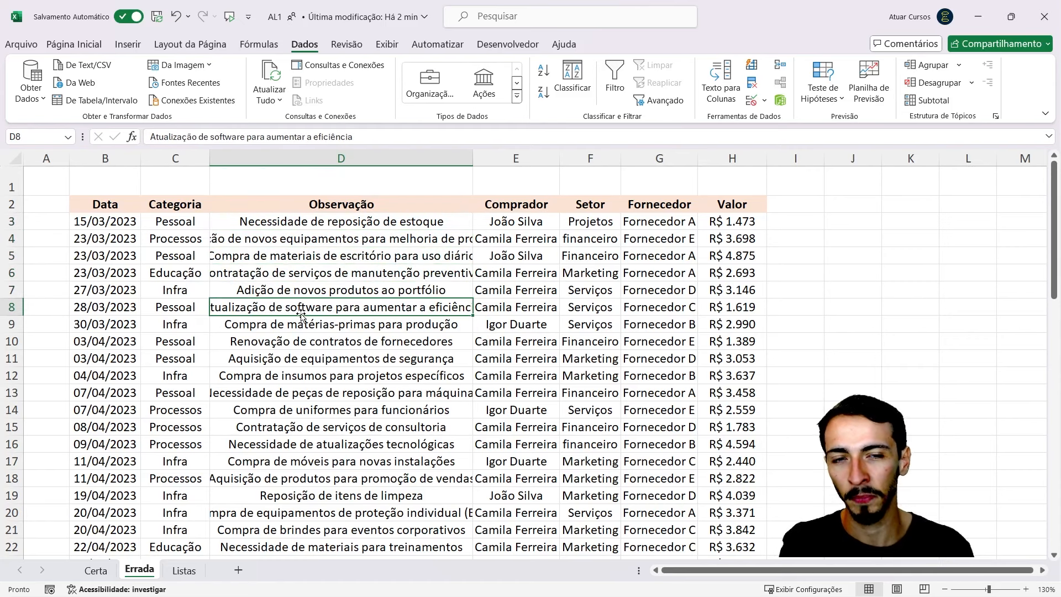
drag(334, 239, 321, 462)
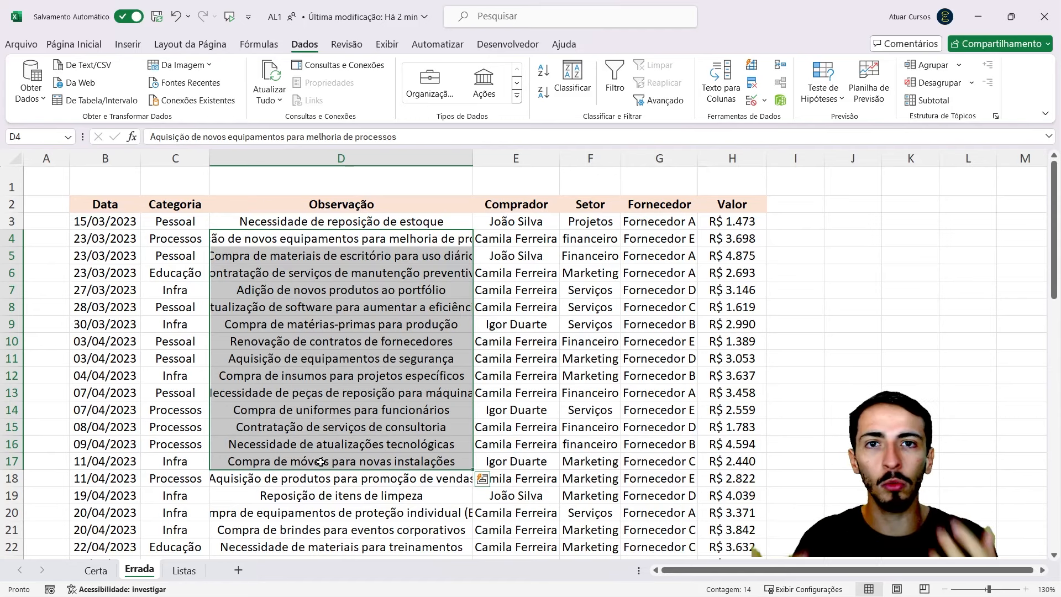
Step: Examine more Observação descriptions further down the Errada sheet, including D19, D11 and the block D22:D34
scroll(351, 310, down, 3)
click(340, 345)
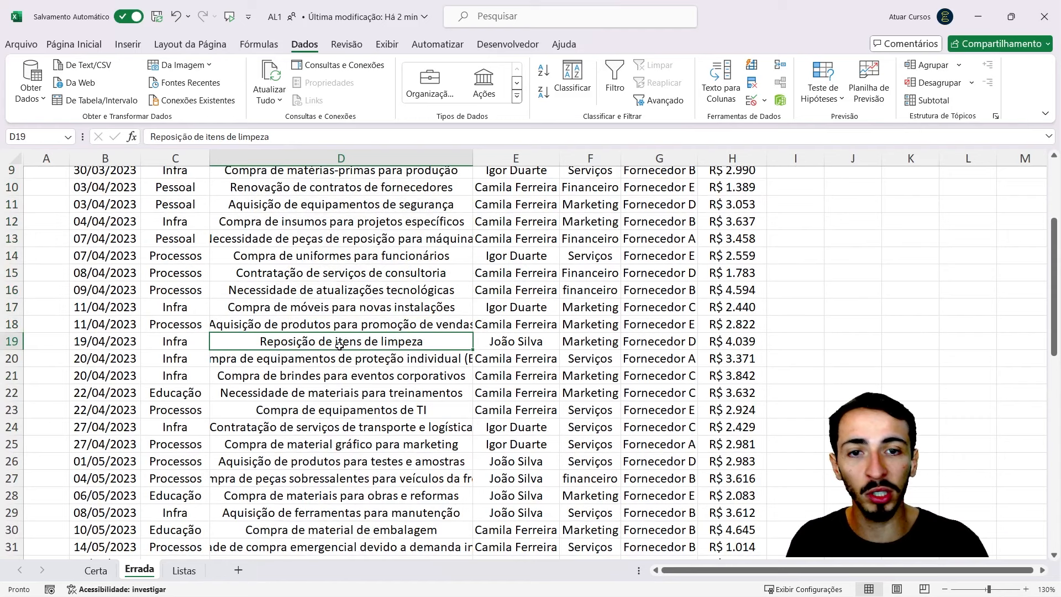
scroll(345, 358, up, 3)
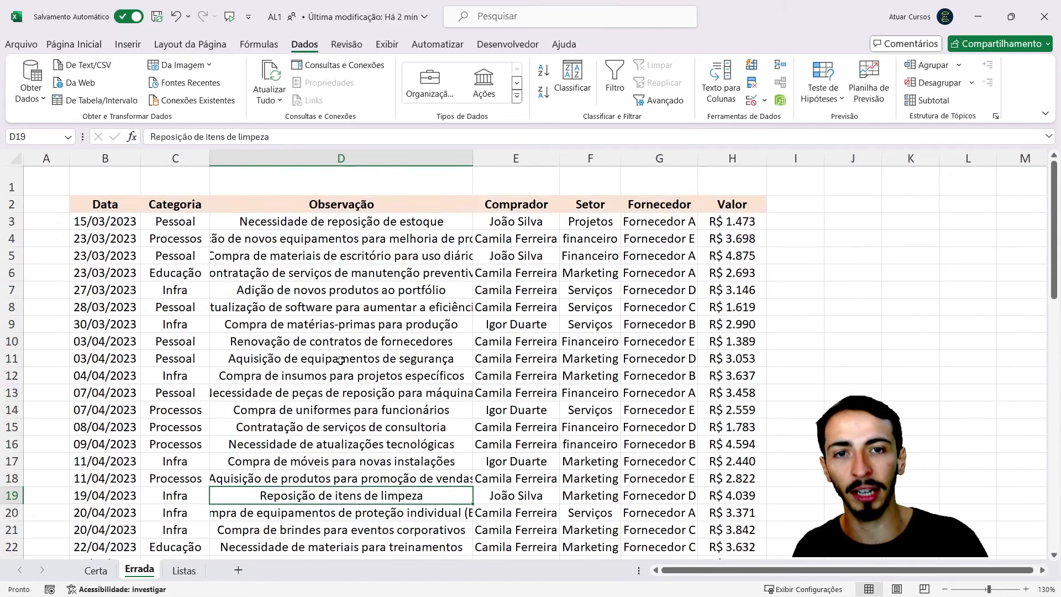
click(331, 358)
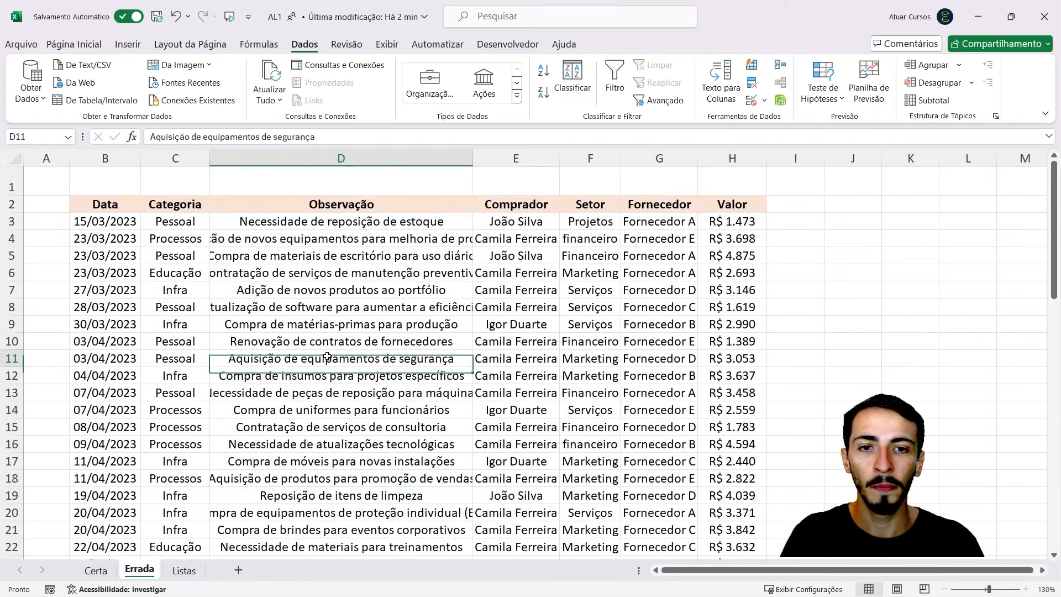
scroll(330, 360, down, 4)
scroll(330, 360, down, 1)
drag(332, 289, 318, 499)
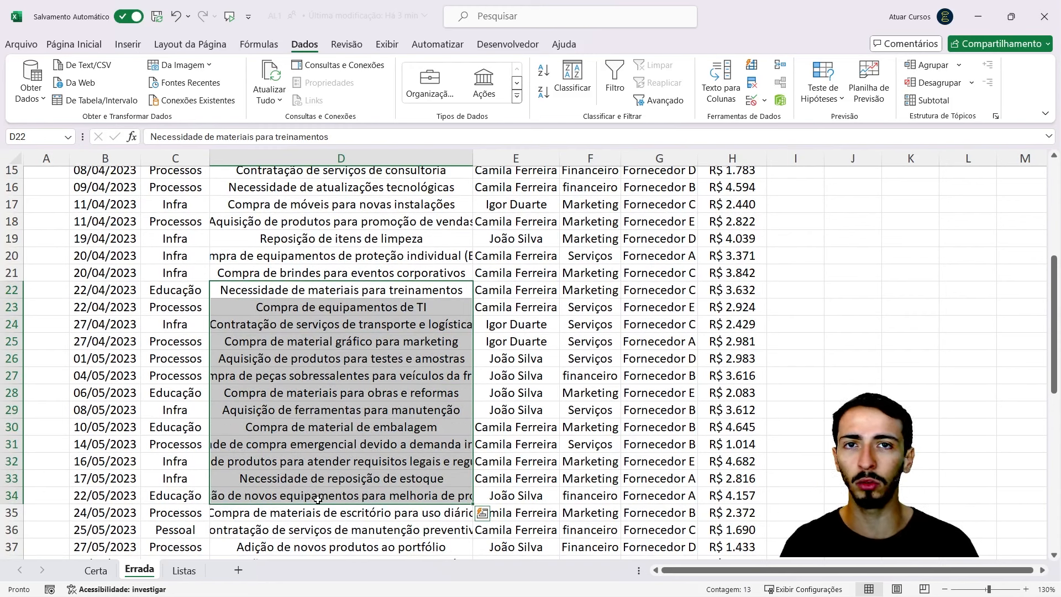
click(312, 318)
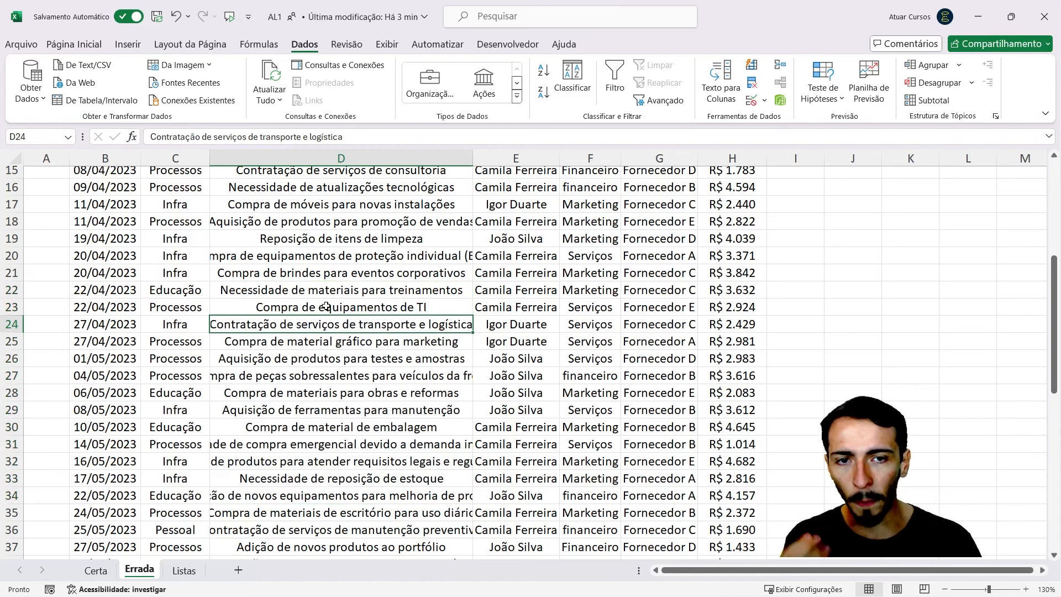
click(334, 304)
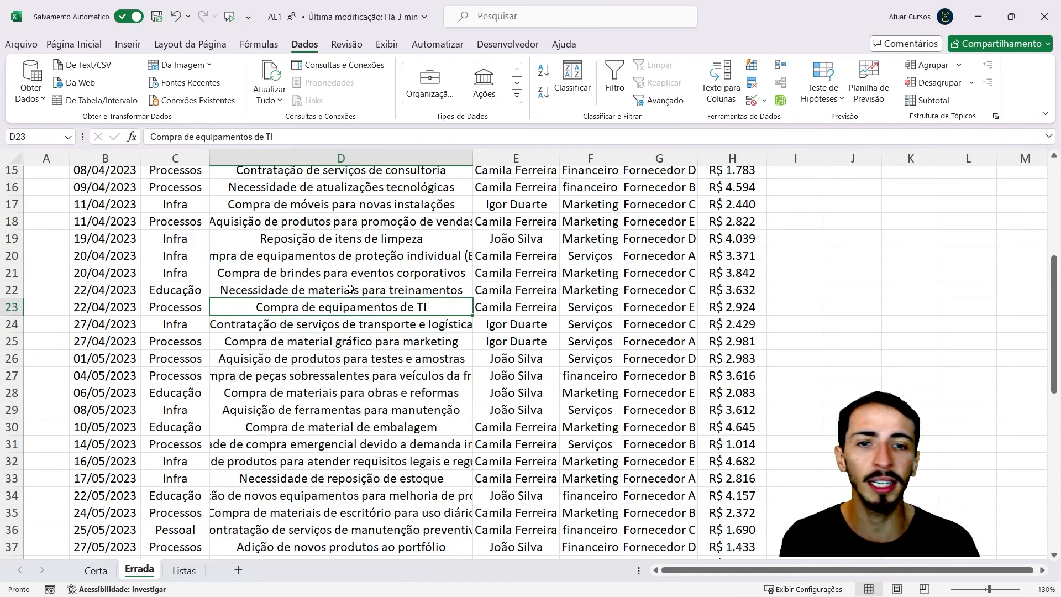
click(349, 288)
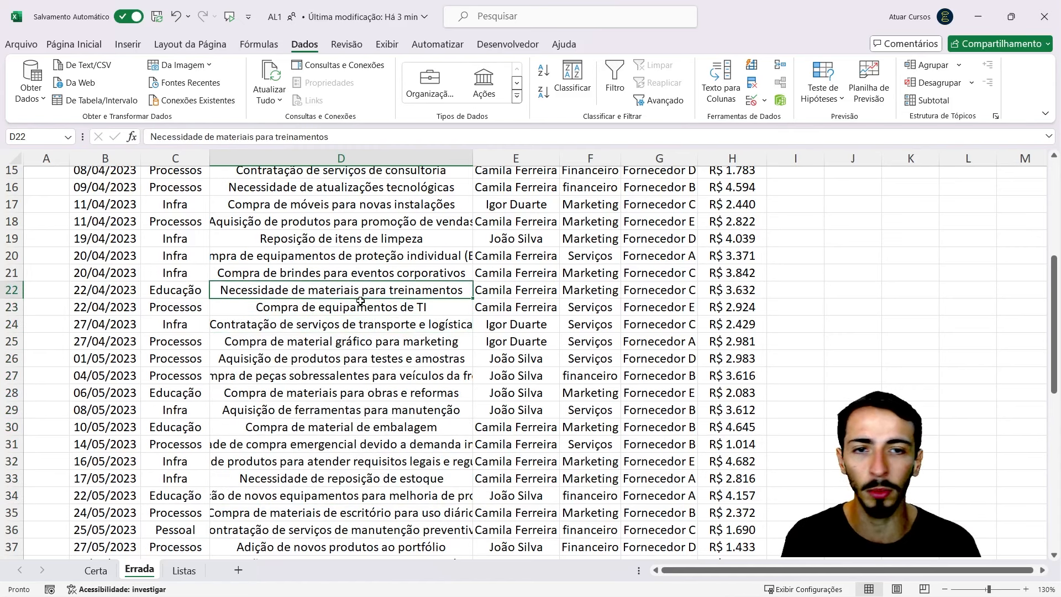
click(366, 356)
Step: Compare the Observação entries in D3:D12 with the Comprador, Setor, Categoria and Data columns from the top of the Errada data
scroll(368, 354, up, 5)
drag(403, 221, 407, 378)
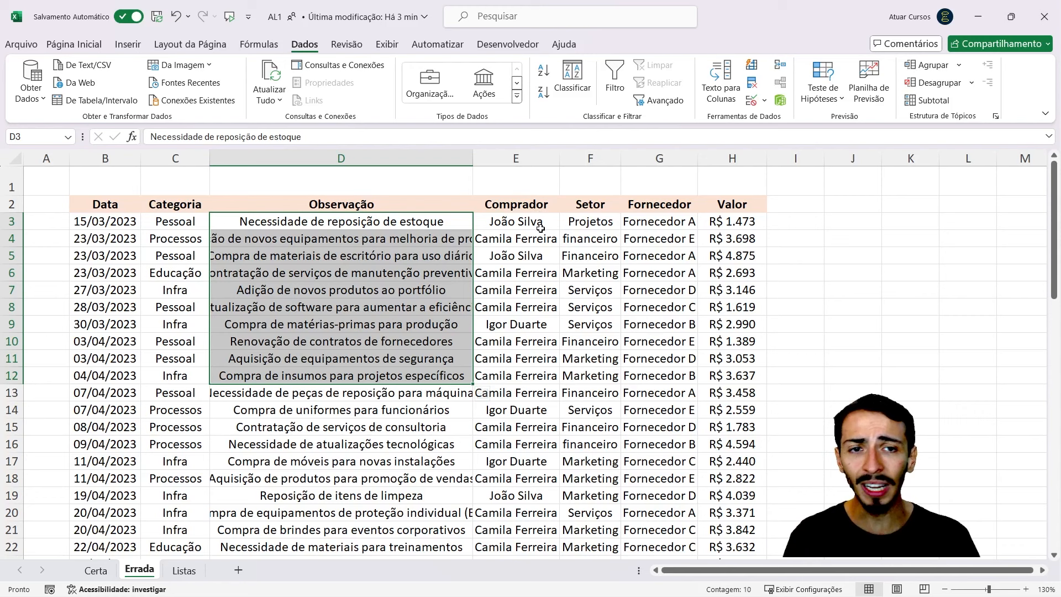
drag(536, 221, 531, 488)
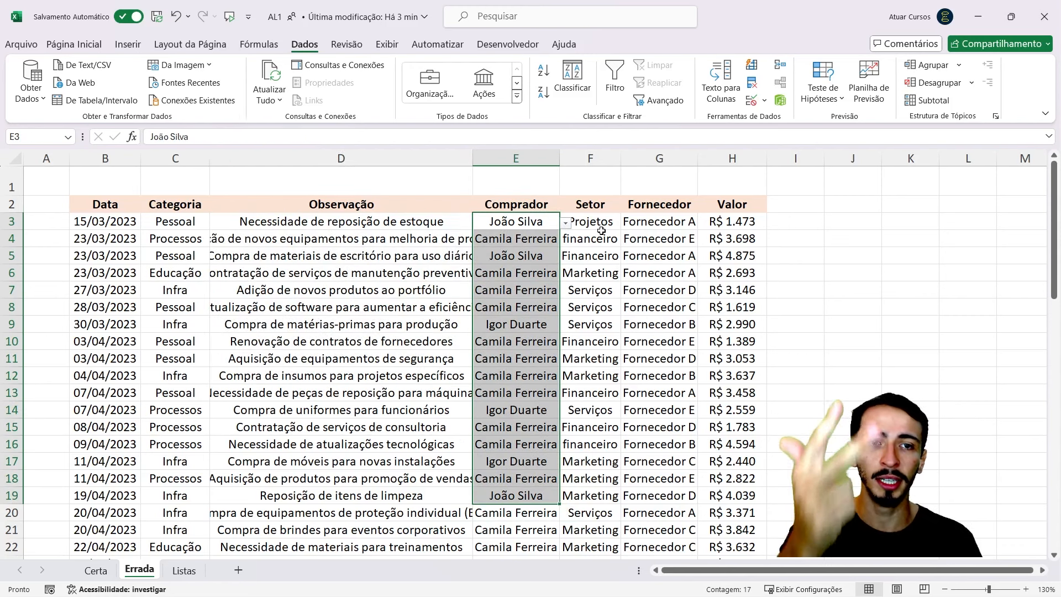
drag(604, 239, 591, 358)
drag(166, 222, 148, 409)
drag(90, 226, 105, 495)
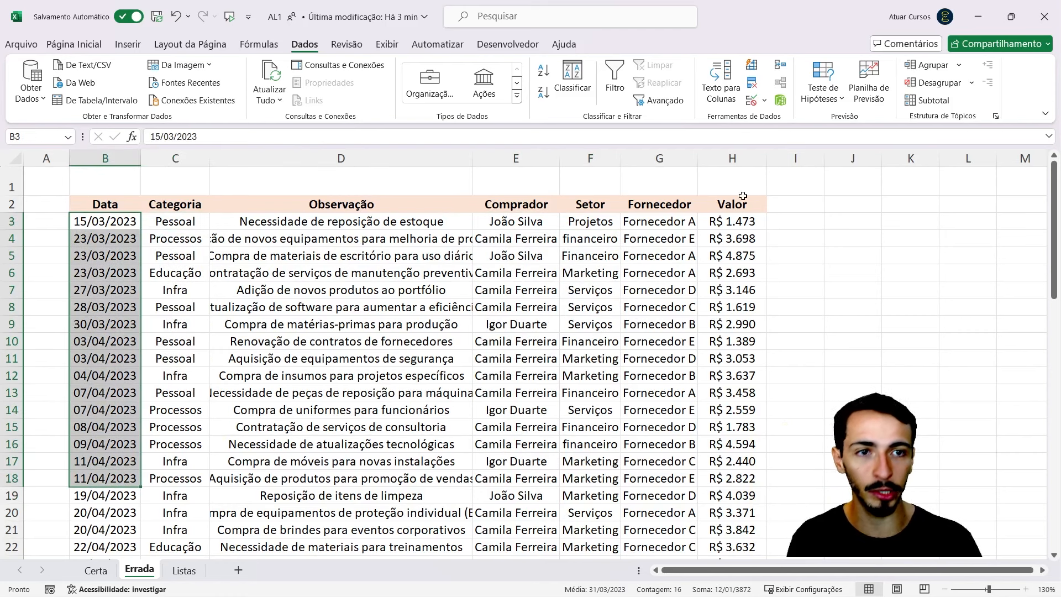
Step: Compare the Valor entries in H3:H15 with the Observação descriptions in the first data rows of the Errada sheet
drag(741, 220, 744, 434)
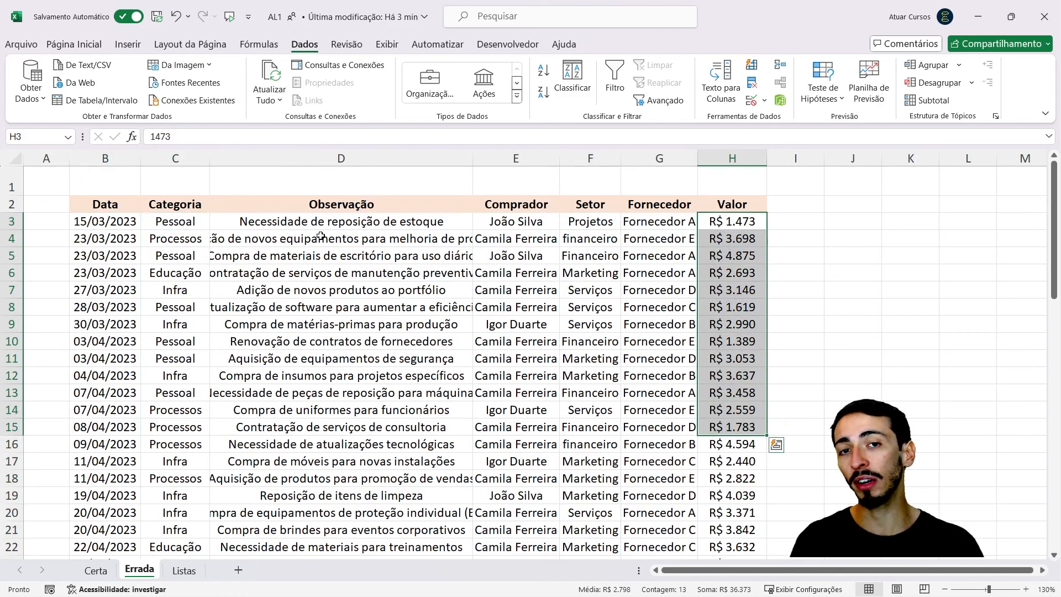
drag(320, 224, 320, 376)
click(334, 287)
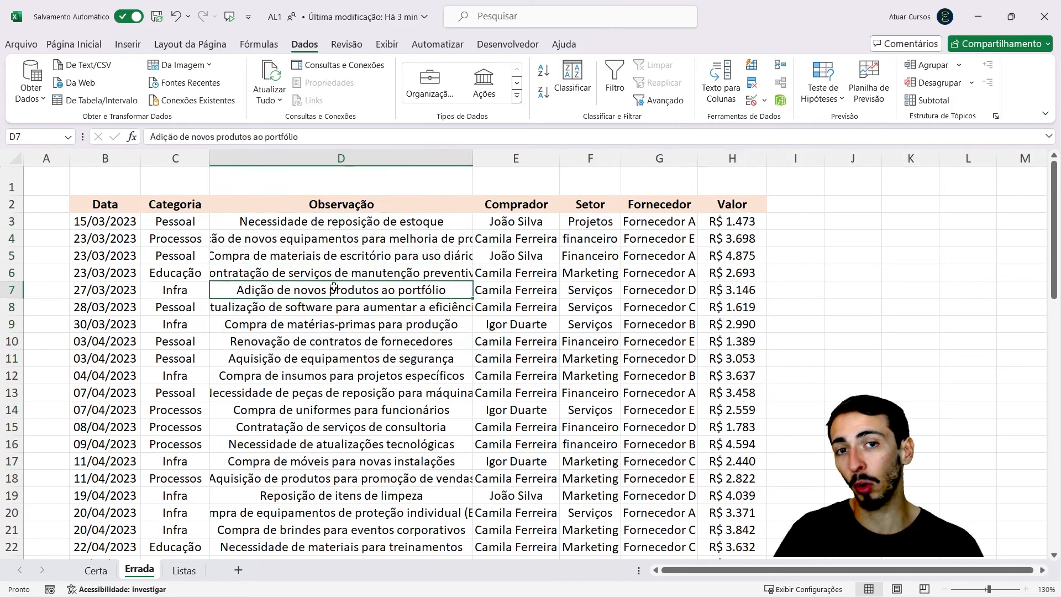
Step: Clear the contents of the last purchase record, B60:H60, on the Errada sheet
scroll(334, 287, down, 15)
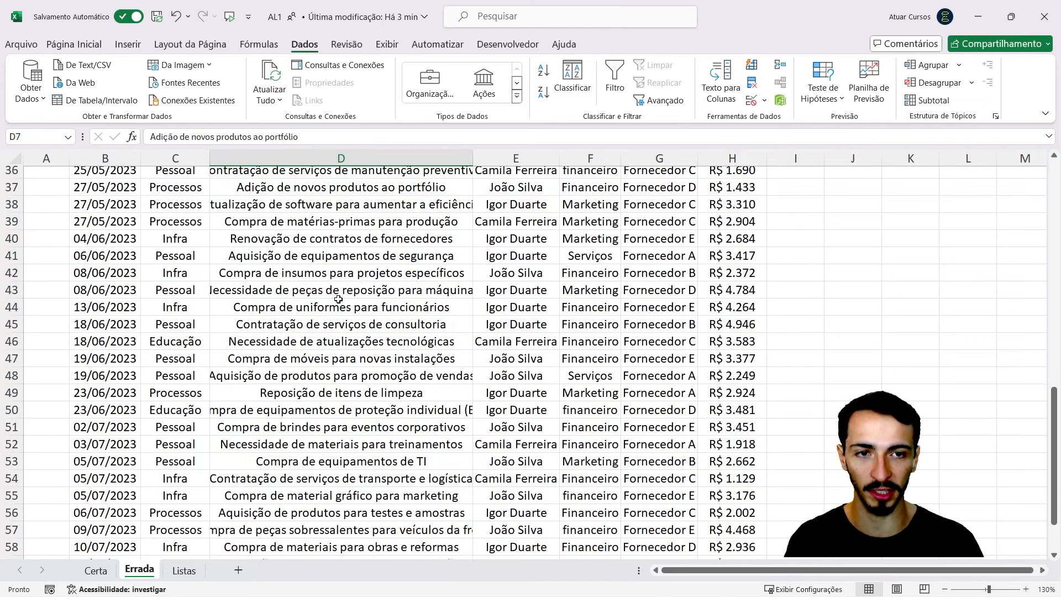
click(345, 327)
scroll(349, 334, up, 3)
scroll(353, 337, down, 5)
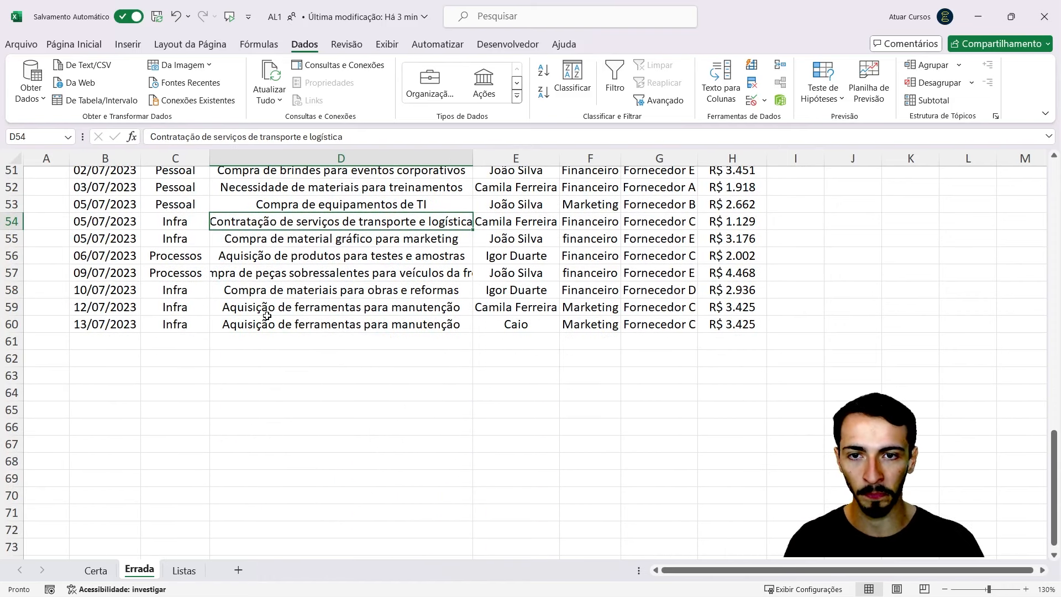
scroll(299, 282, up, 3)
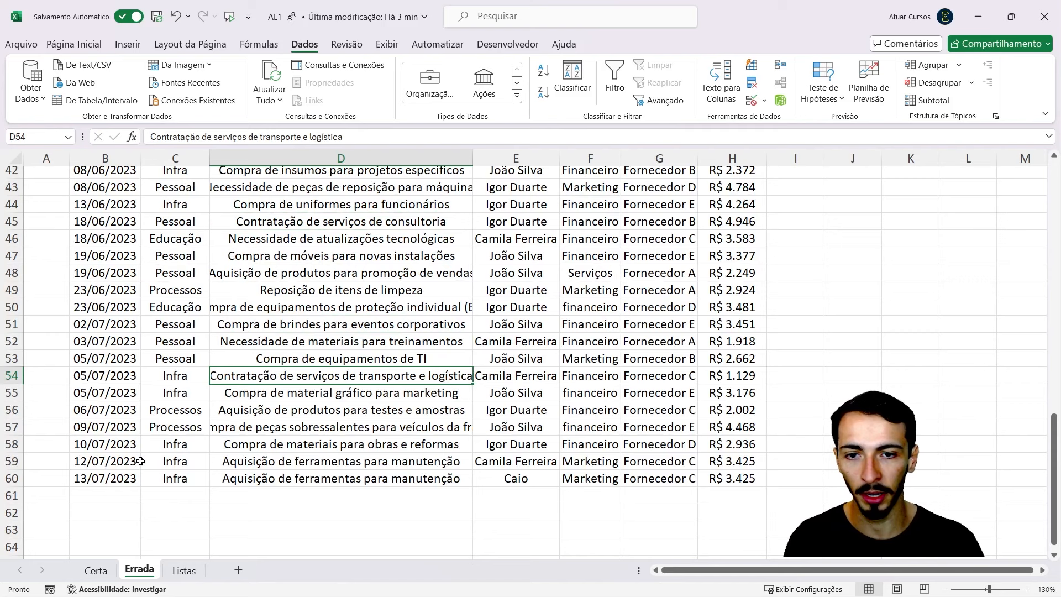
drag(123, 479, 717, 482)
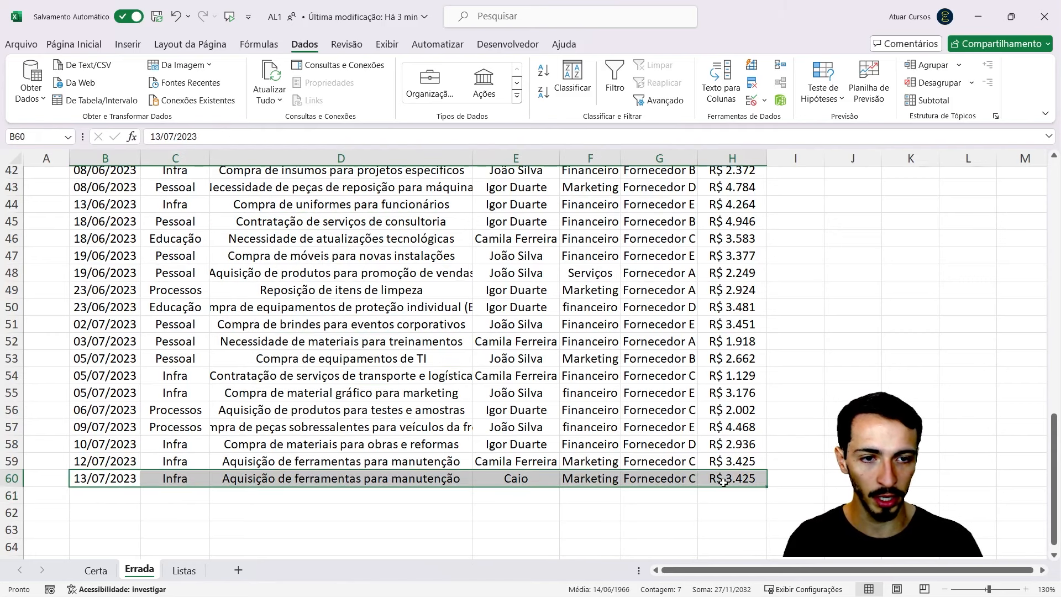
key(Delete)
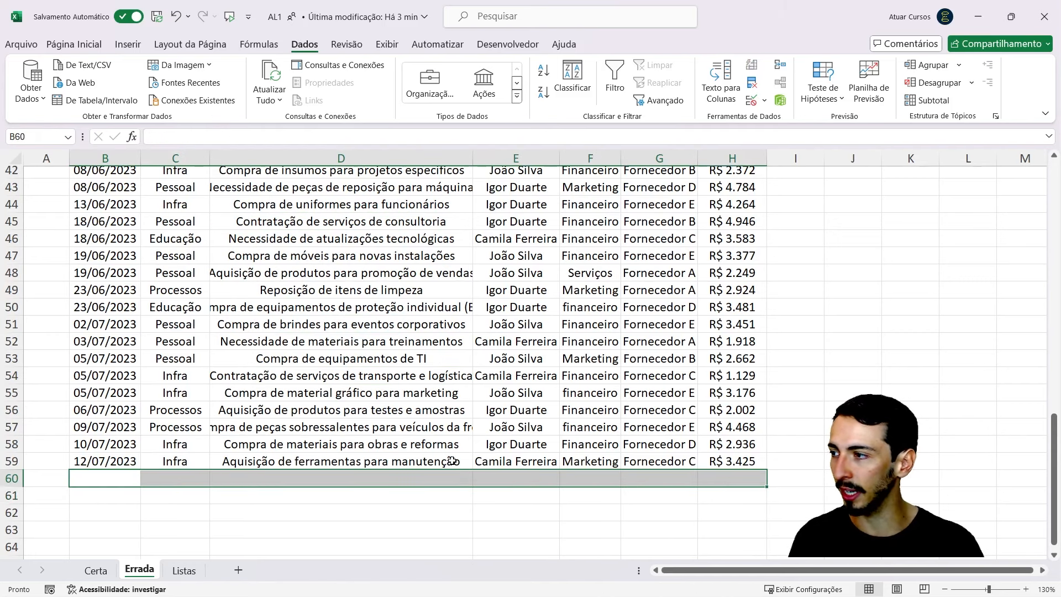
scroll(559, 474, up, 13)
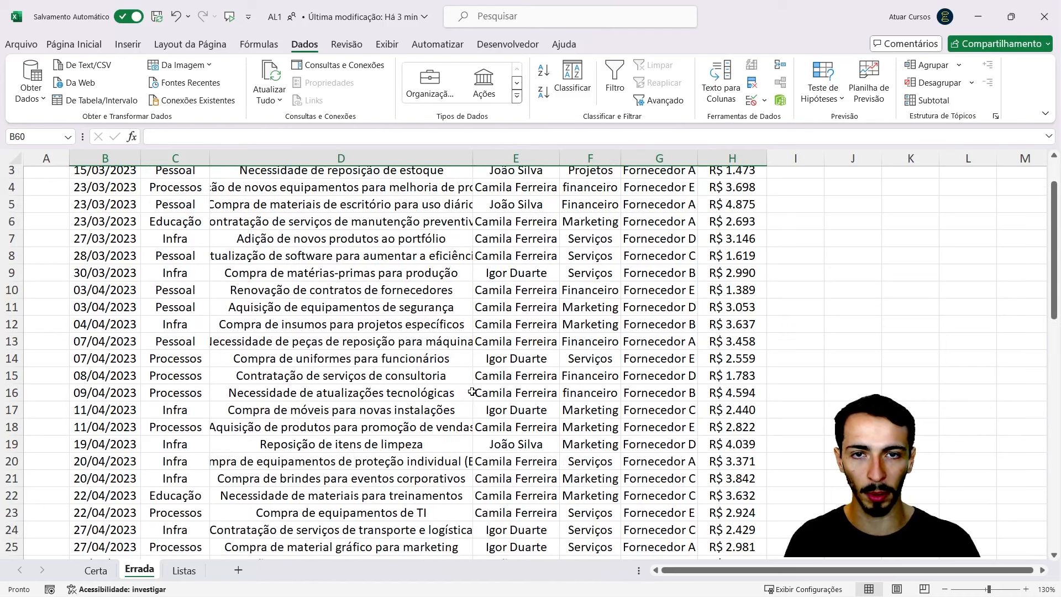
click(420, 358)
scroll(420, 358, up, 1)
click(303, 310)
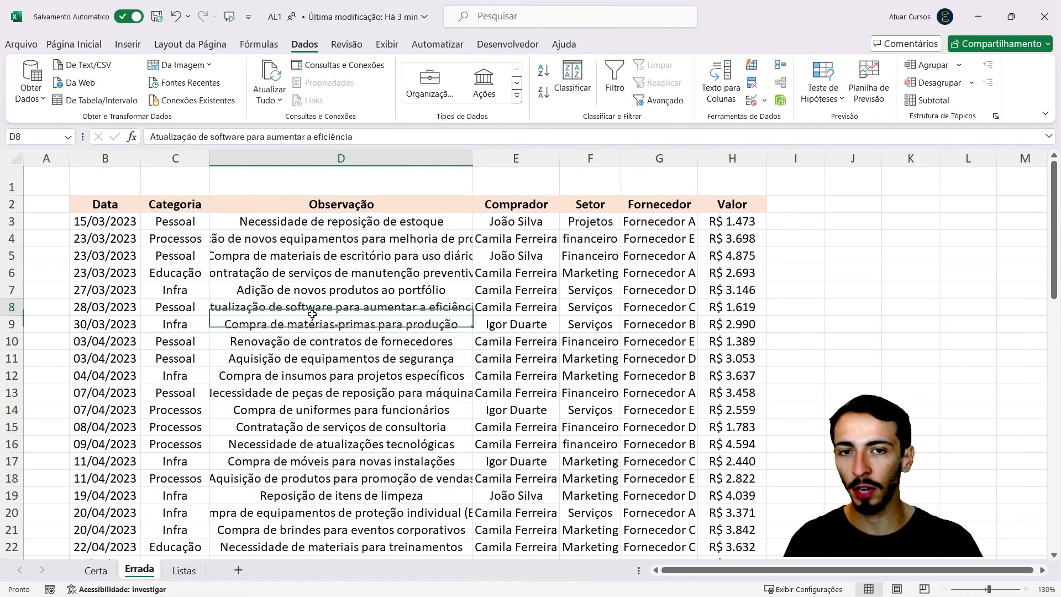
click(470, 330)
click(478, 405)
Step: Format the purchases range B2:H59 as a table with headers, using an orange table style
click(254, 346)
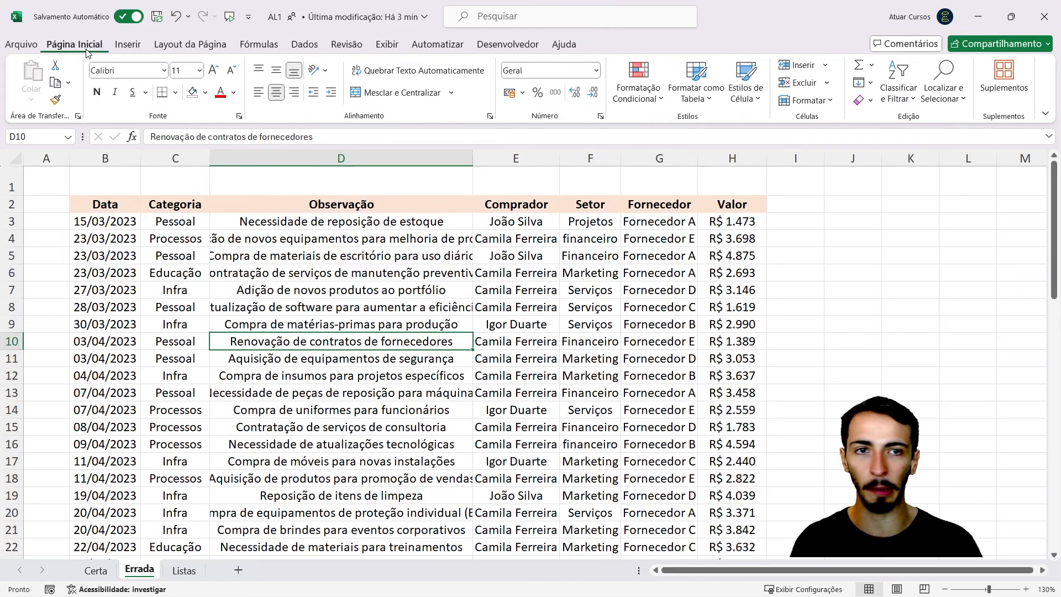
click(695, 94)
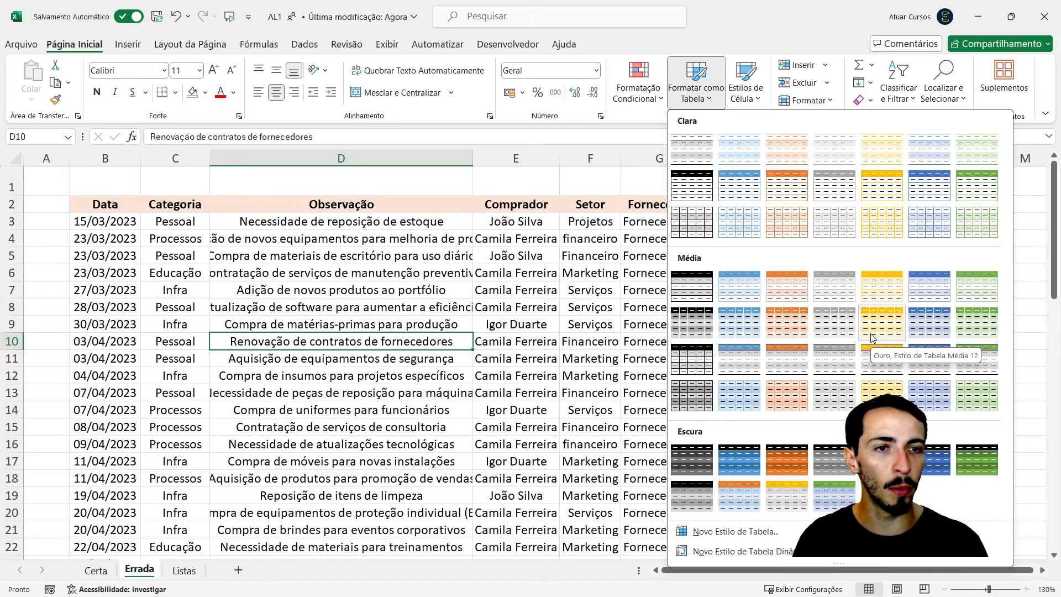
click(871, 333)
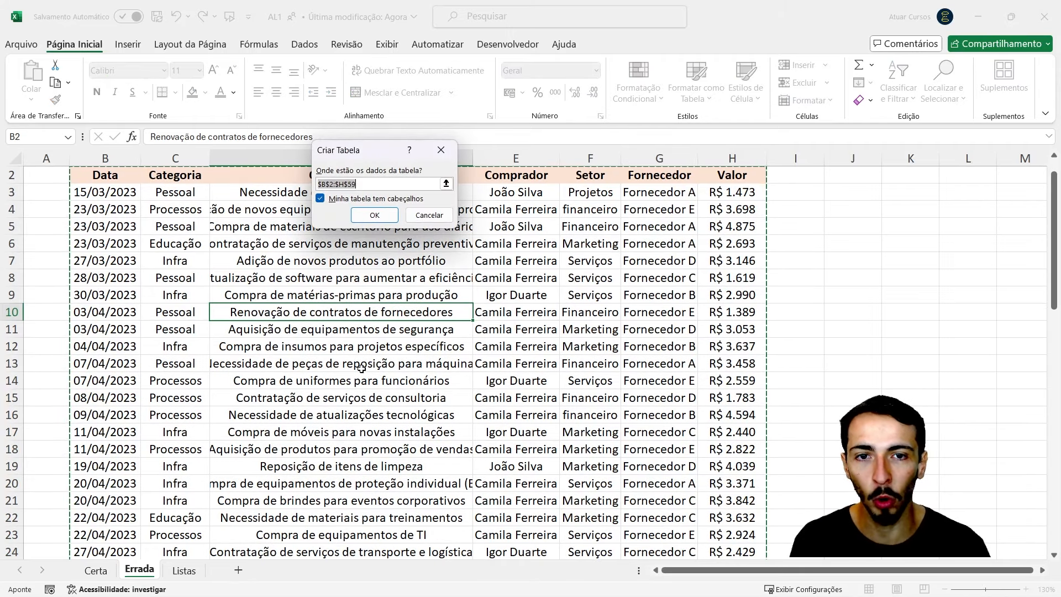
scroll(359, 380, down, 13)
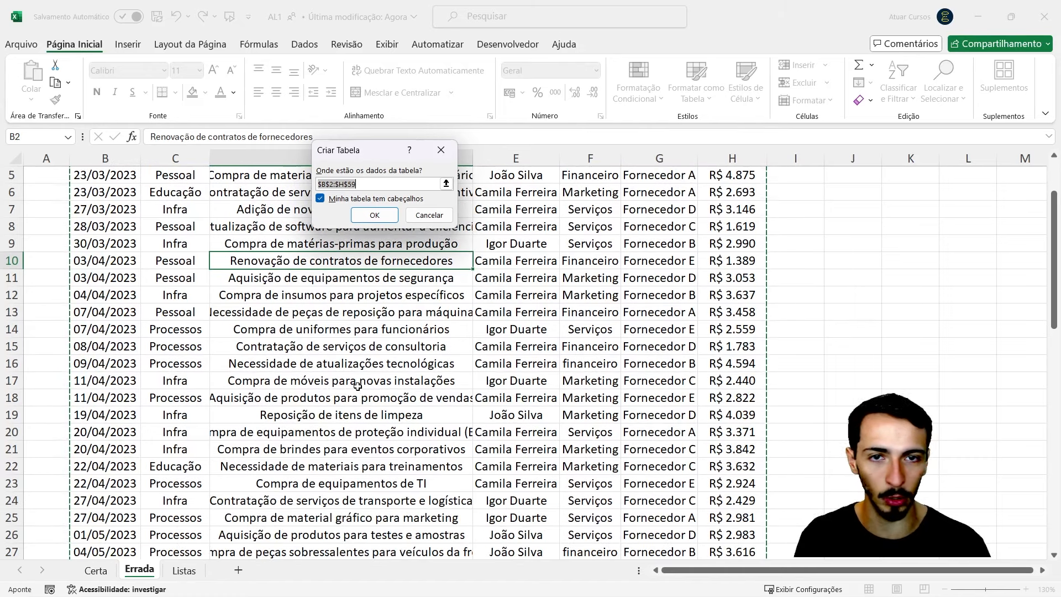
scroll(344, 429, up, 13)
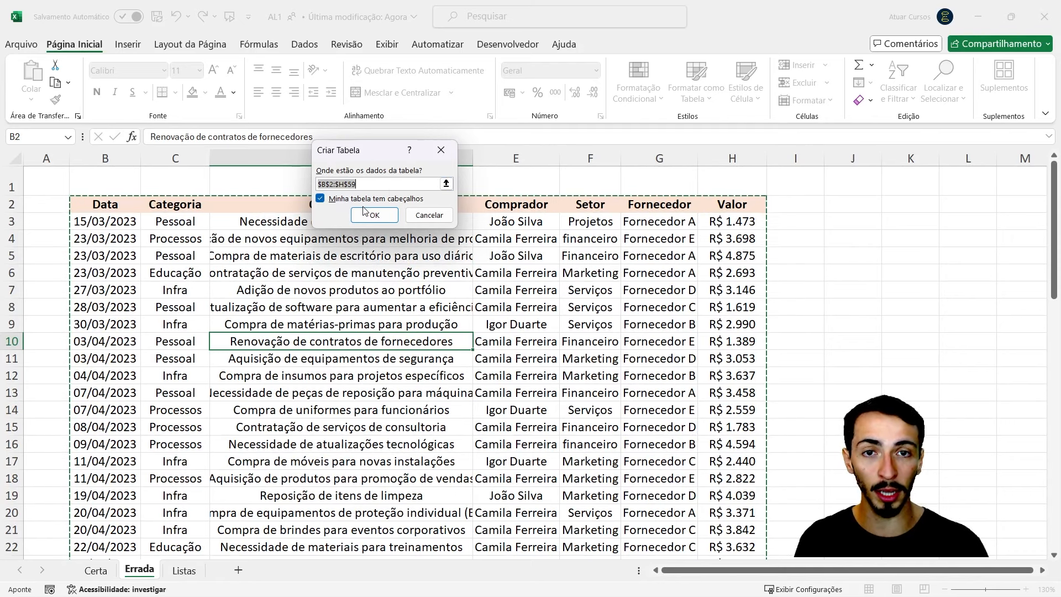
scroll(501, 317, down, 6)
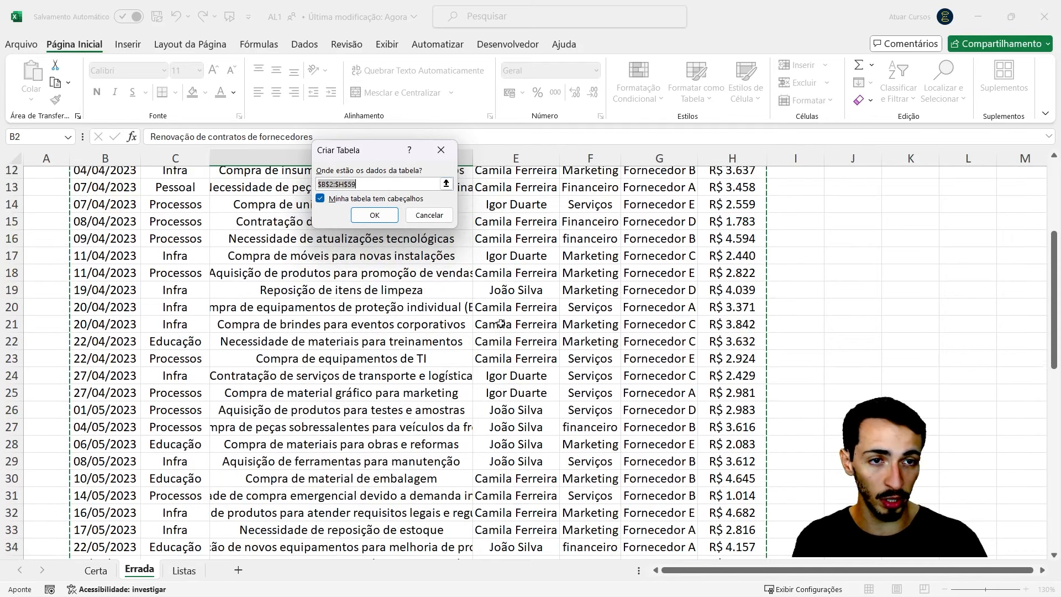
scroll(501, 326, up, 6)
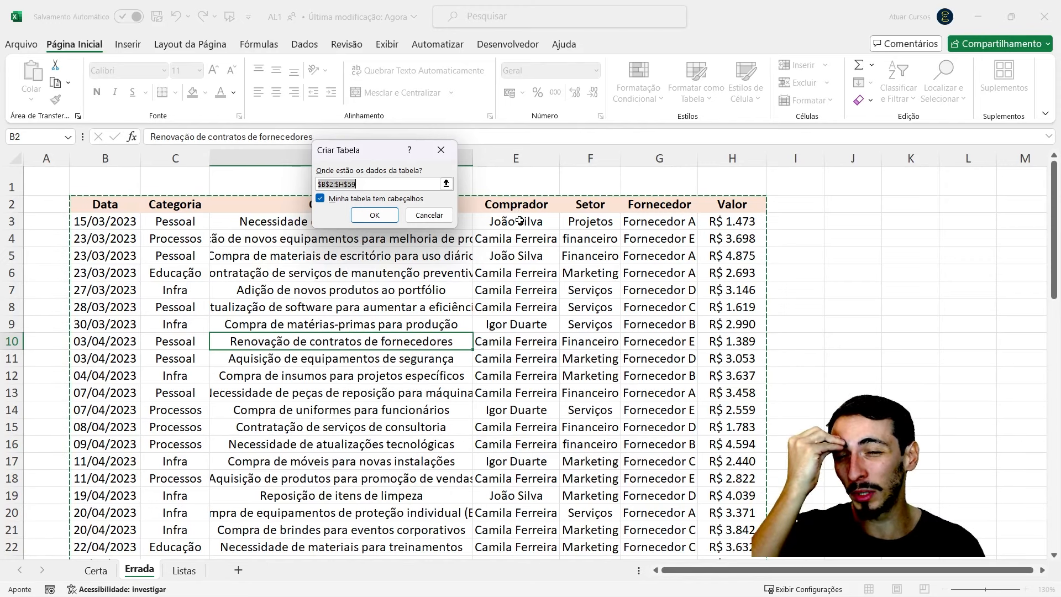
click(360, 215)
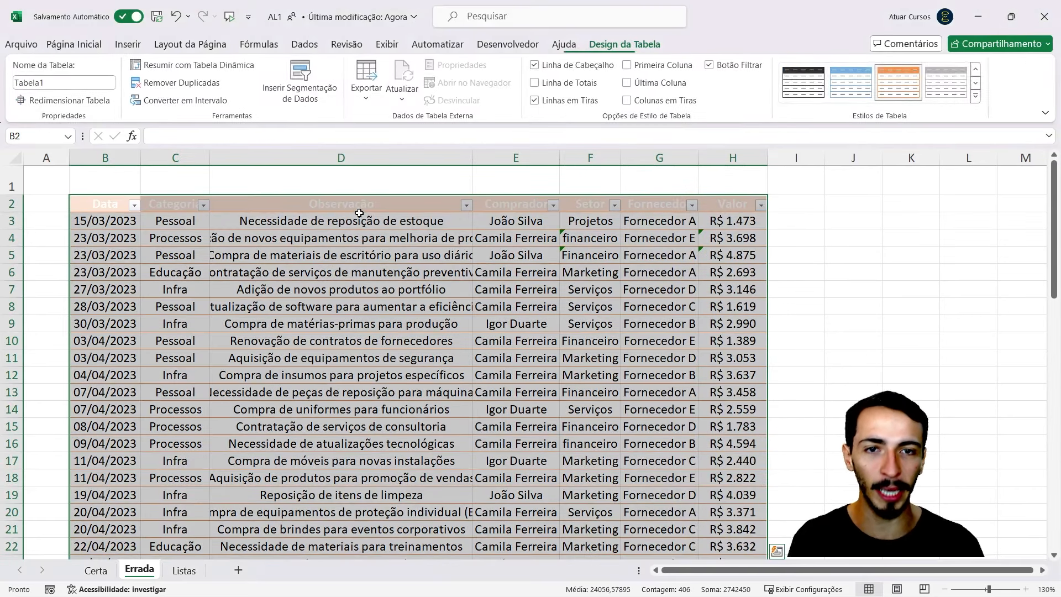
click(370, 271)
Step: Copy the Data, Categoria and Observação values from B59:D59 into B60:D60, directly below the table's last row
scroll(369, 269, down, 2)
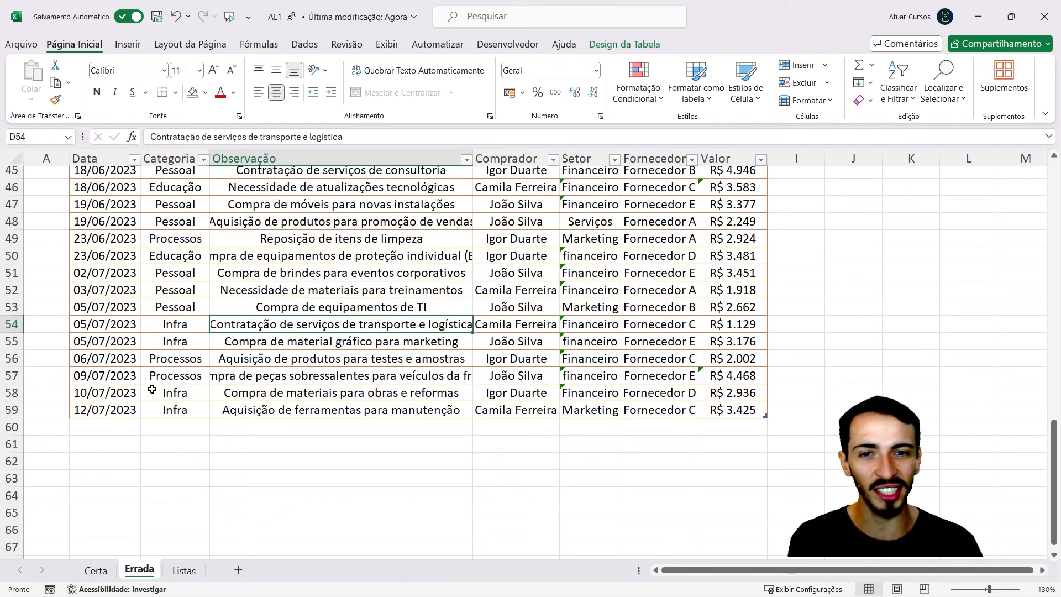
drag(98, 407, 397, 411)
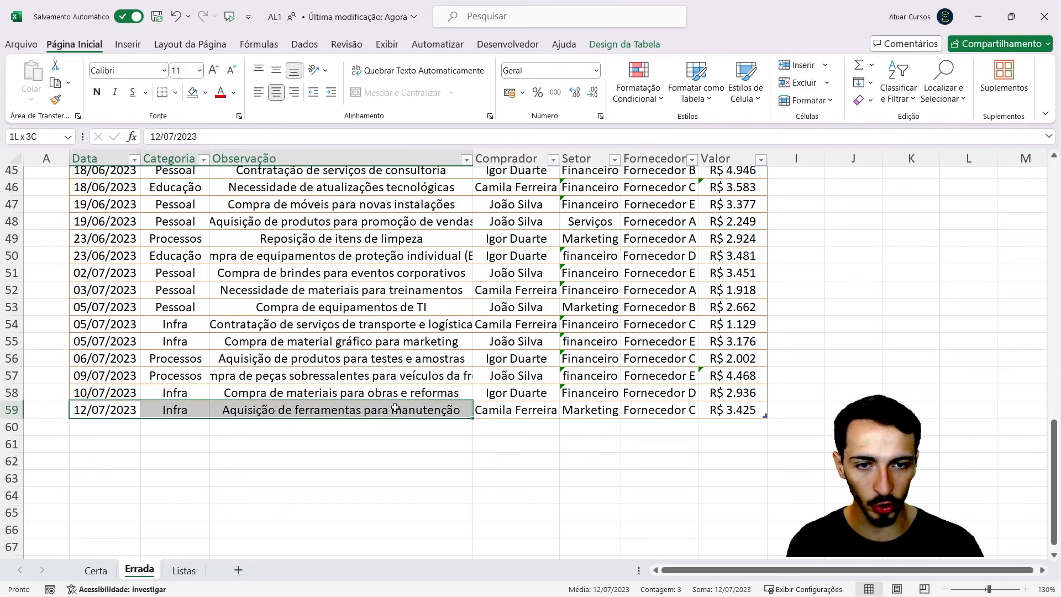
key(ctrl+c)
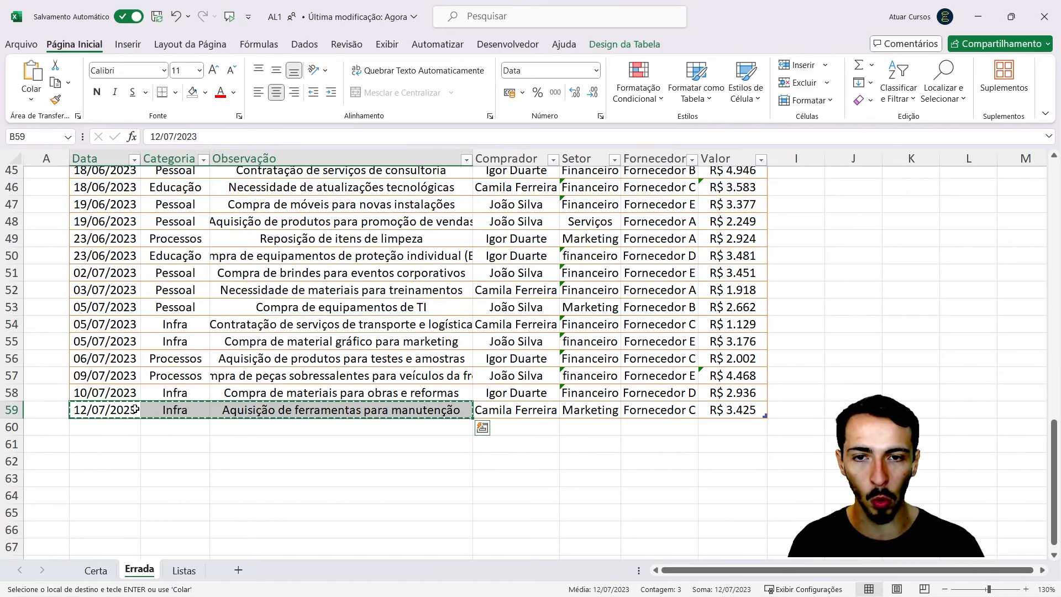
click(122, 427)
key(ctrl+v)
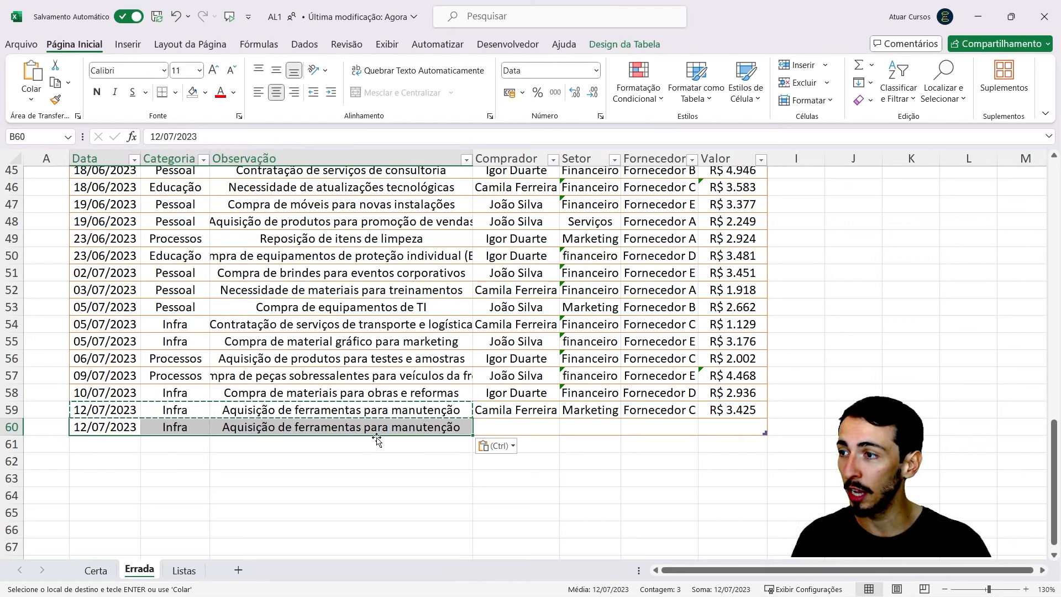
key(Escape)
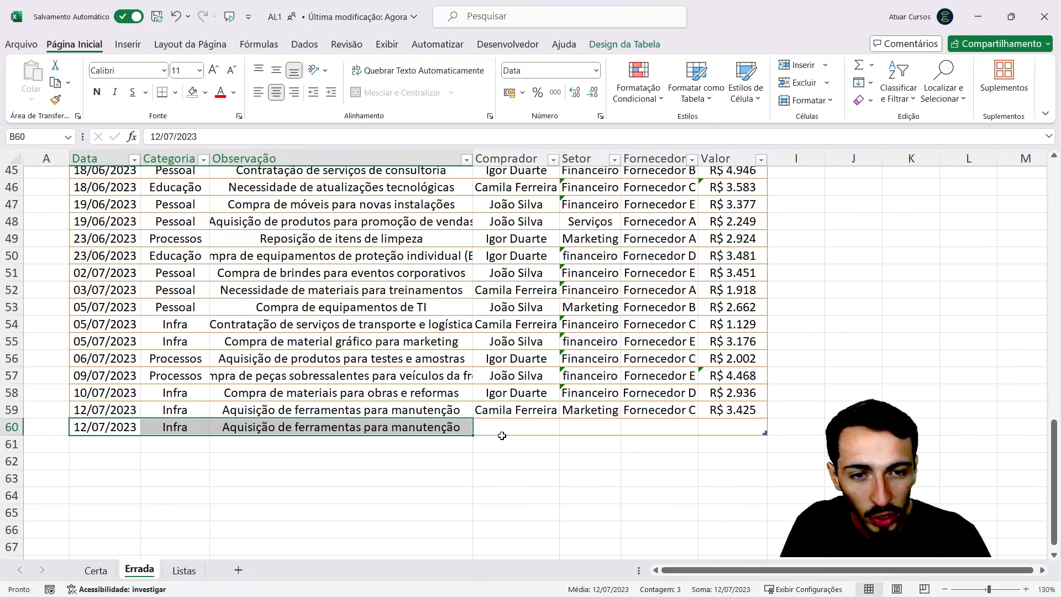
Step: Fill the Comprador cell E60 with the first buyer offered by its validation list
click(530, 435)
key(ctrl+a)
click(581, 436)
key(Right)
key(Right)
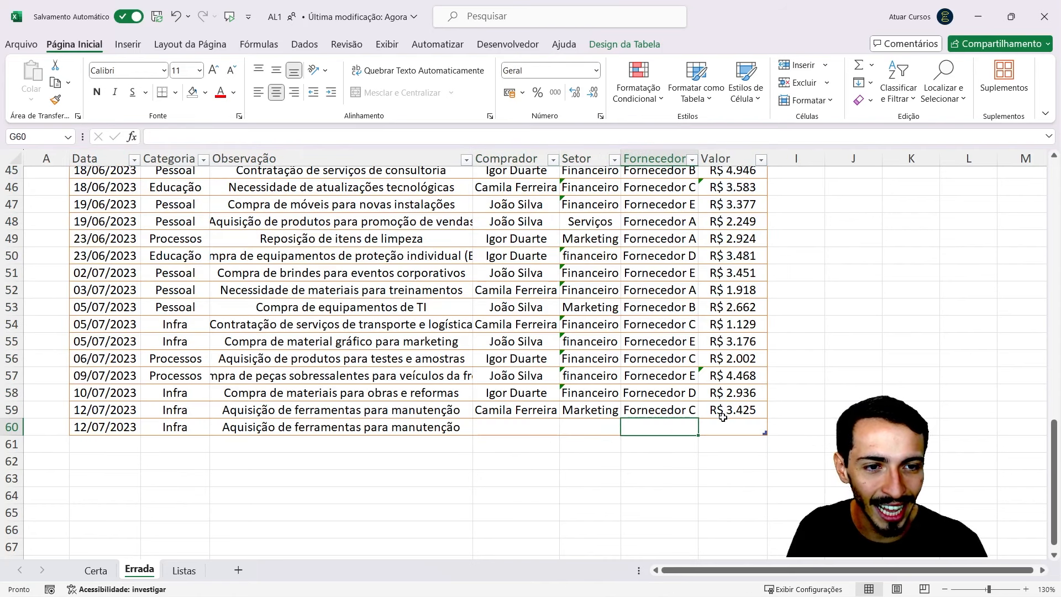
click(526, 429)
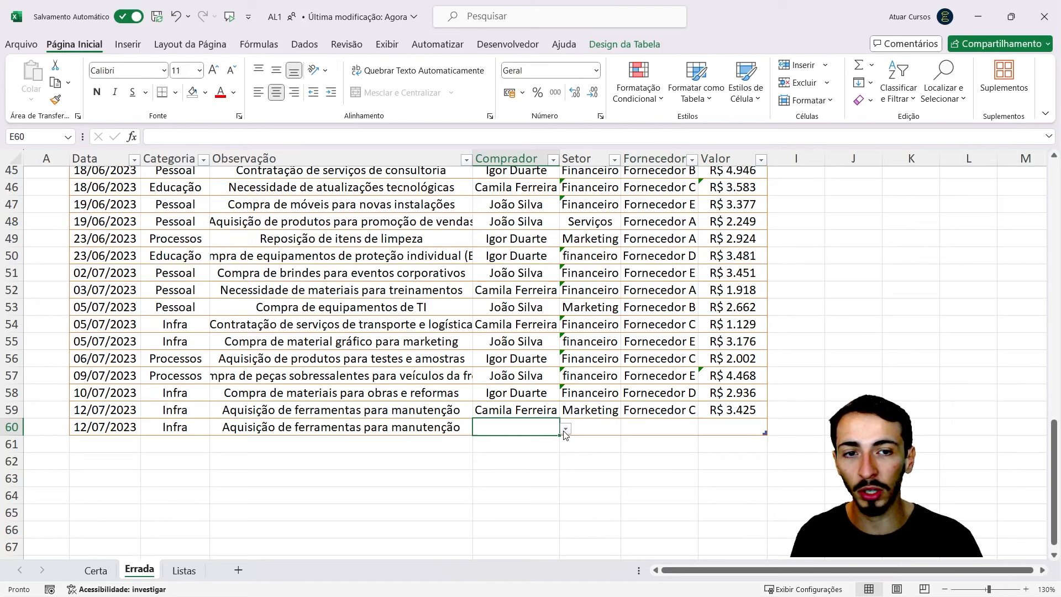
scroll(565, 435, down, 2)
click(565, 367)
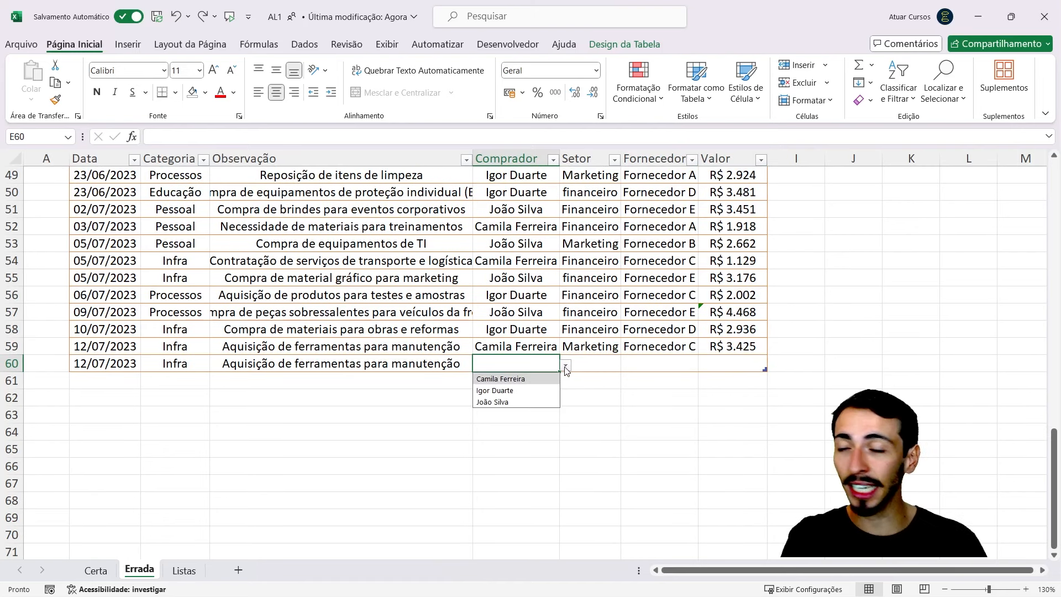
click(529, 378)
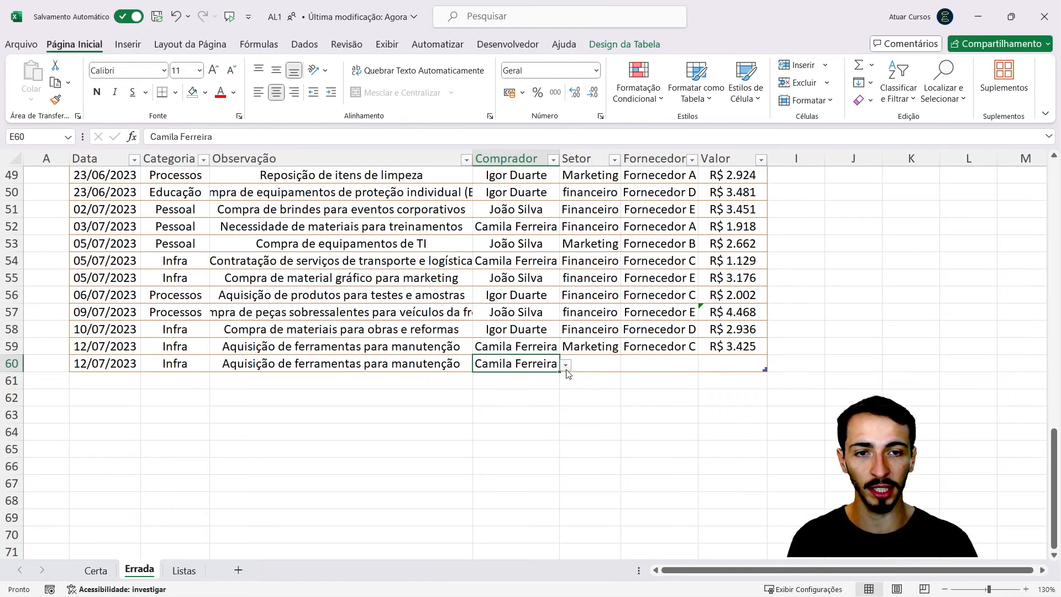
Step: Try to replace the buyer in E60 with a name missing from the validation list, and cancel the entry
key(BackSpace)
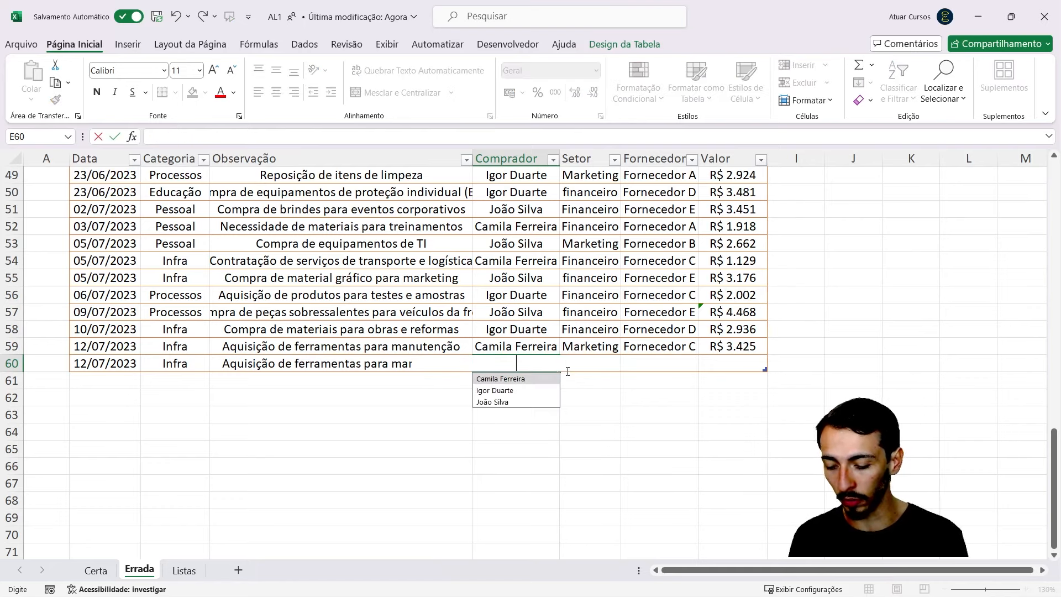
text(Lucas)
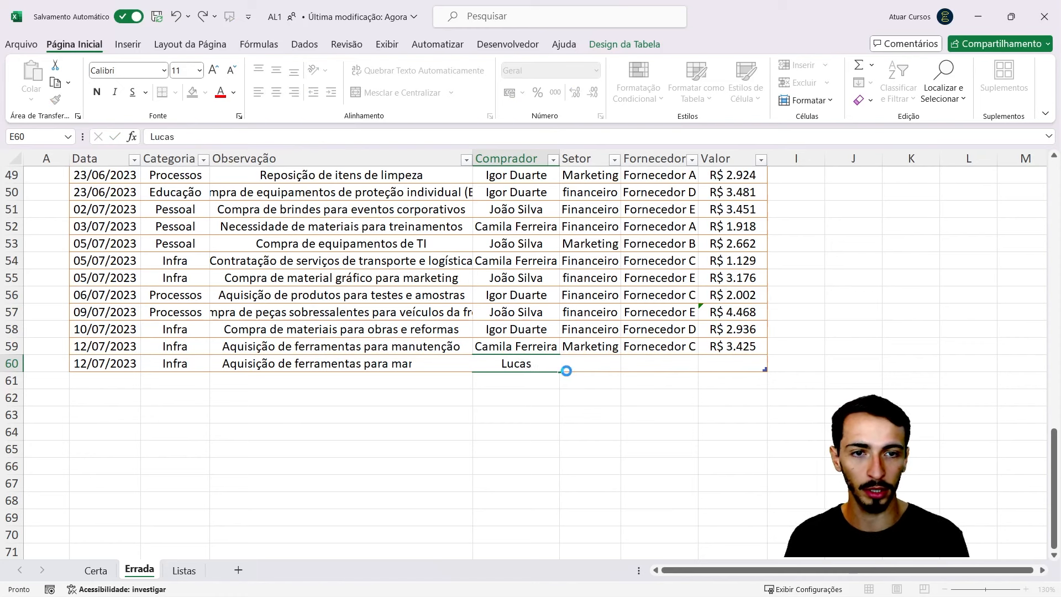
key(Return)
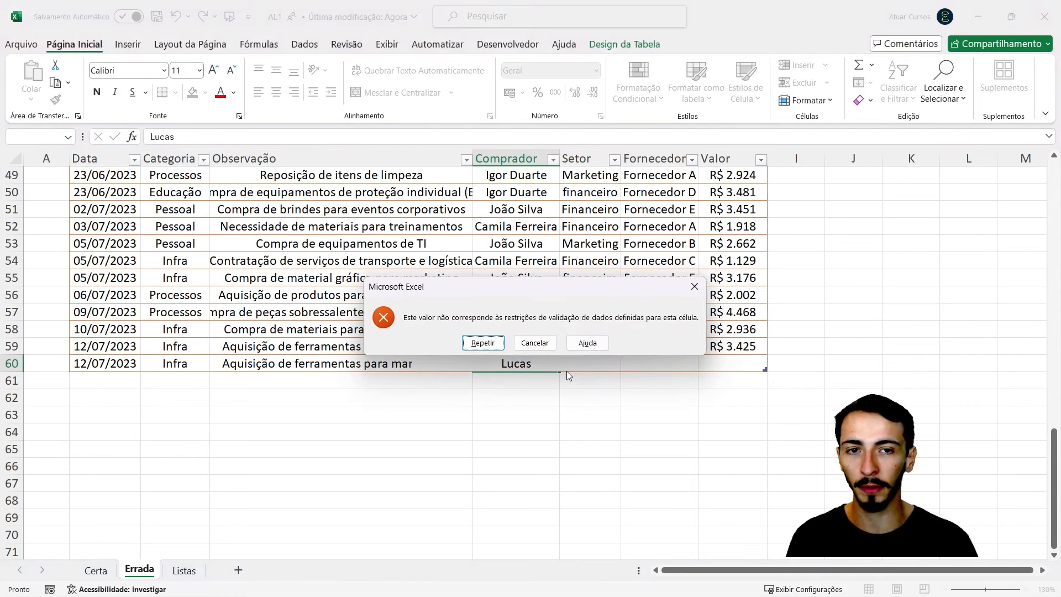
click(535, 342)
Step: Choose Marketing from the validation list for the Setor cell F60
click(613, 363)
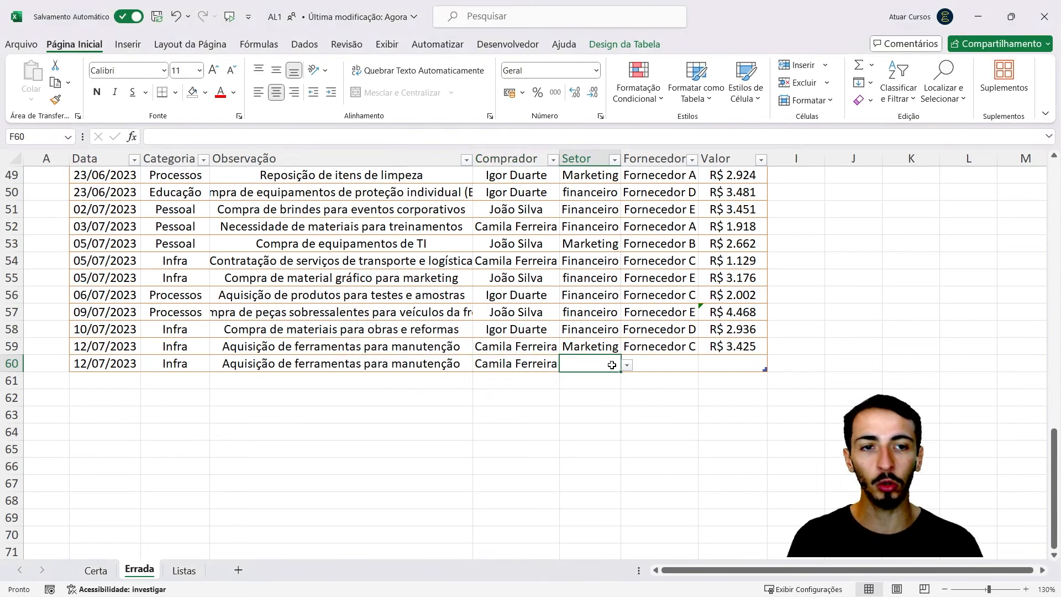
click(629, 367)
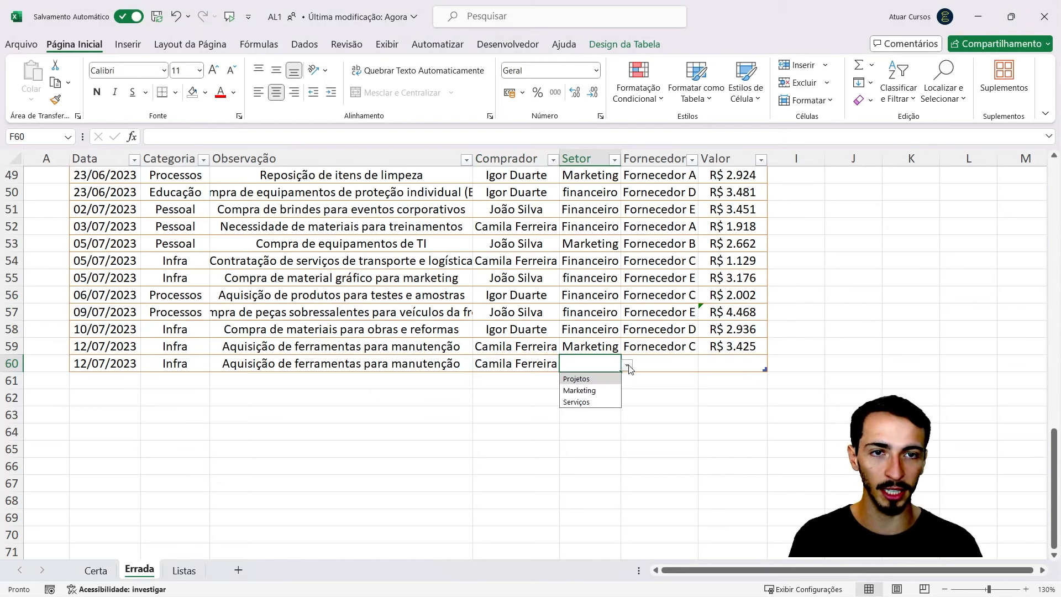
click(608, 391)
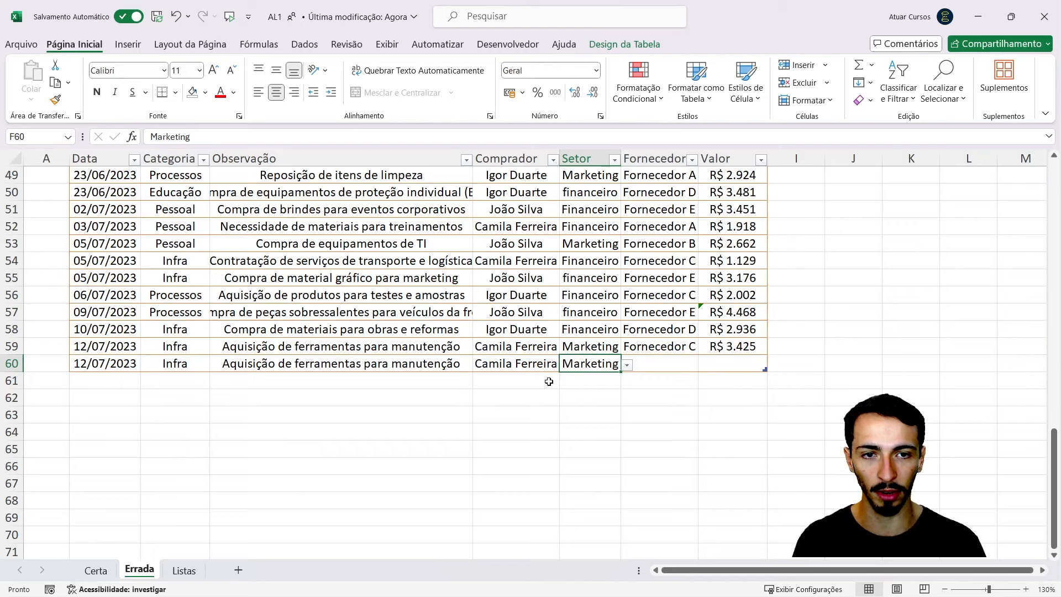
Step: Try to enter an unlisted buyer name in E61, just below the table, and cancel the entry
click(531, 386)
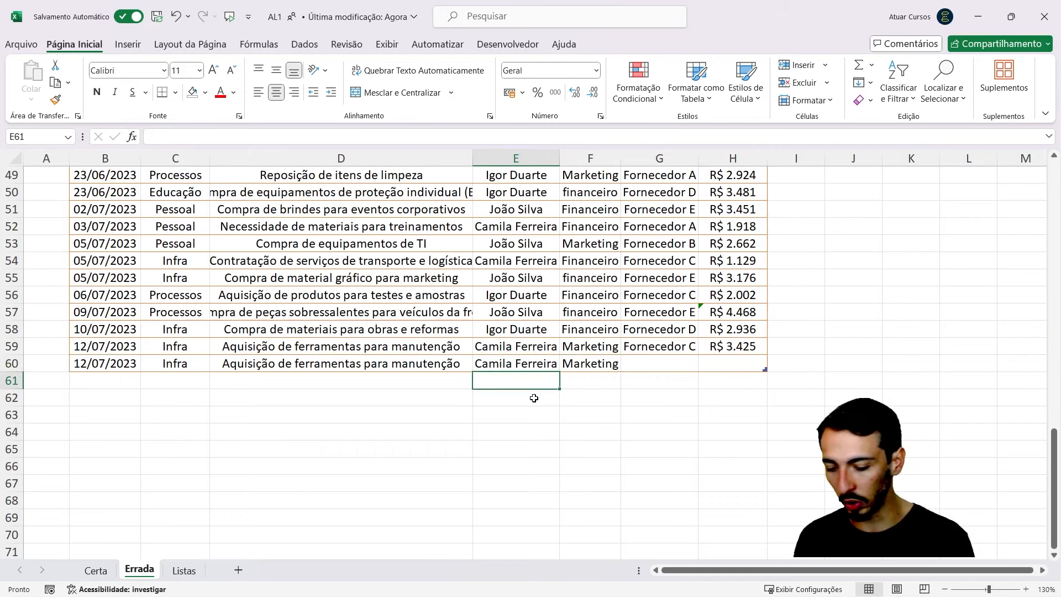
text(Lucas)
key(Return)
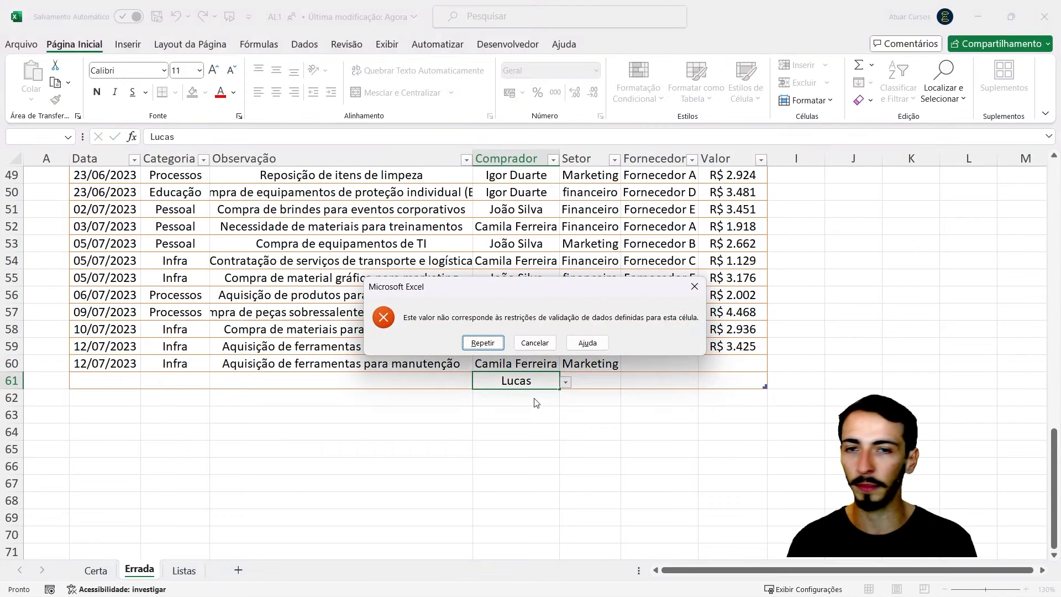
click(535, 343)
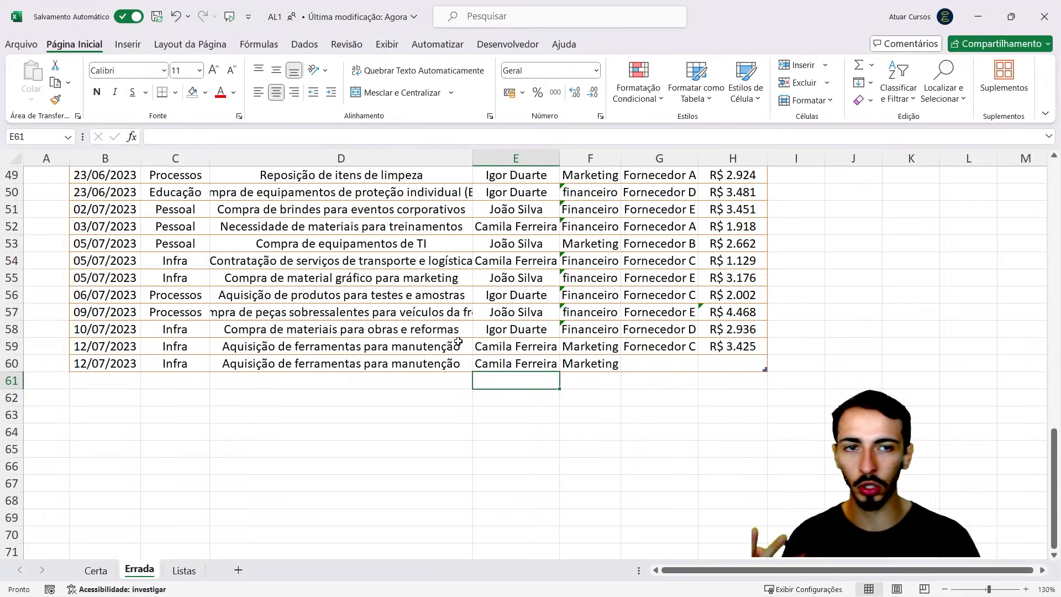
Step: Look over the whole purchases table on the Errada sheet, from the header to the newly added last row
scroll(449, 339, up, 10)
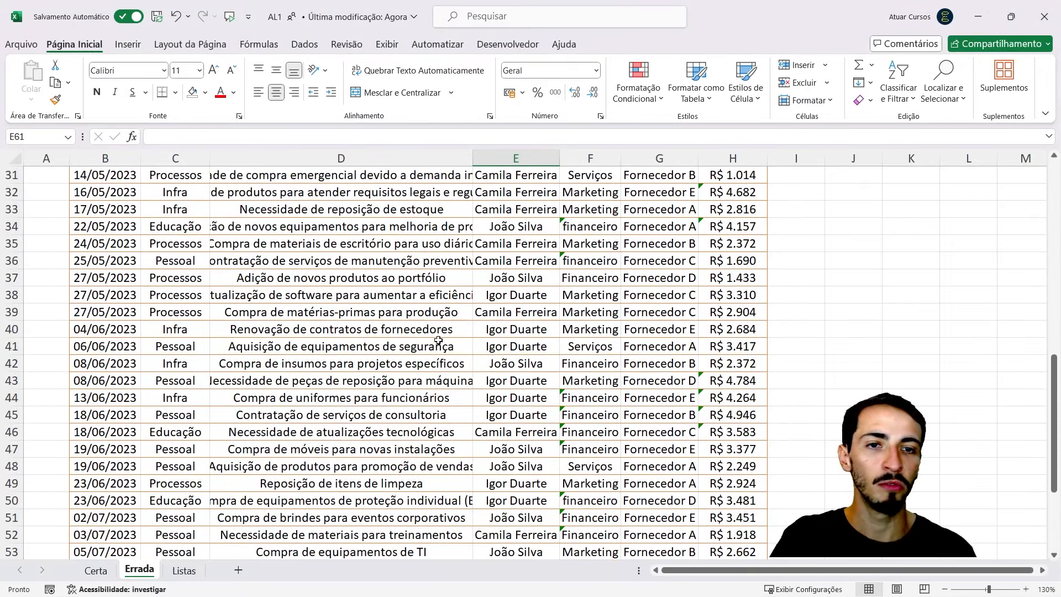
scroll(442, 343, up, 6)
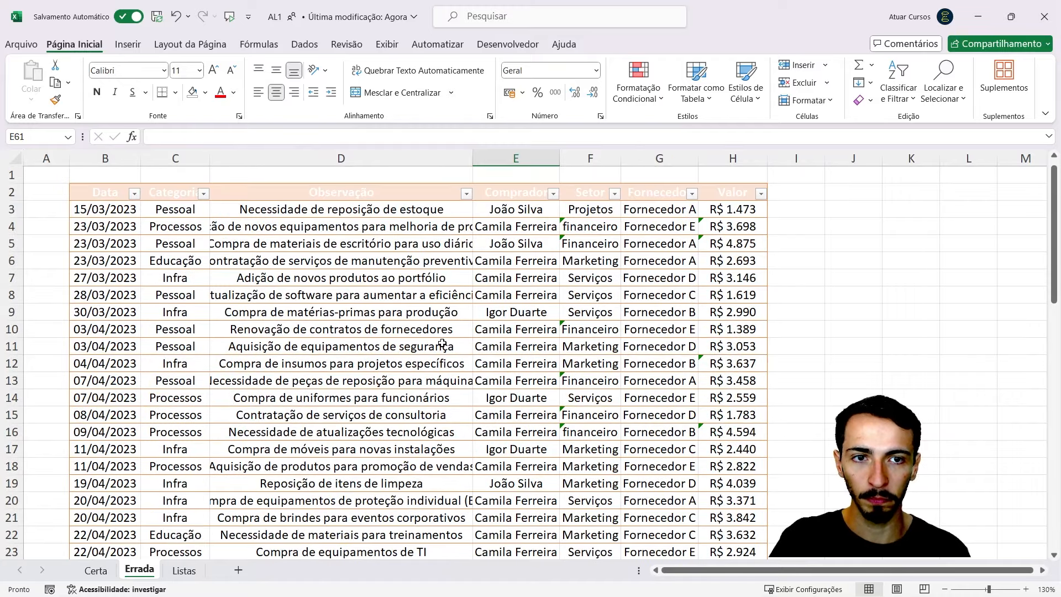
scroll(442, 344, down, 13)
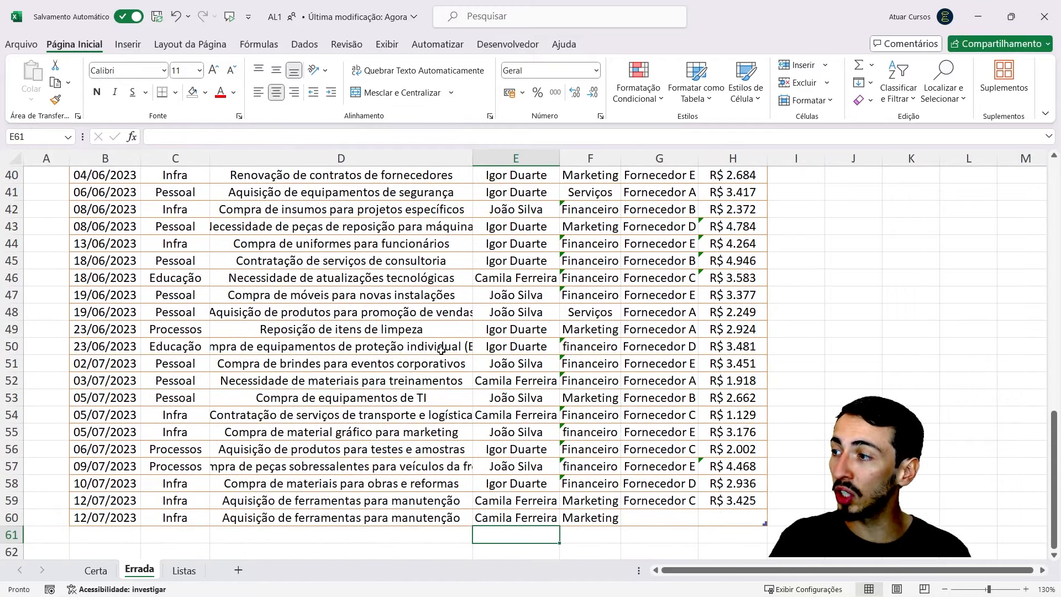
scroll(441, 350, down, 2)
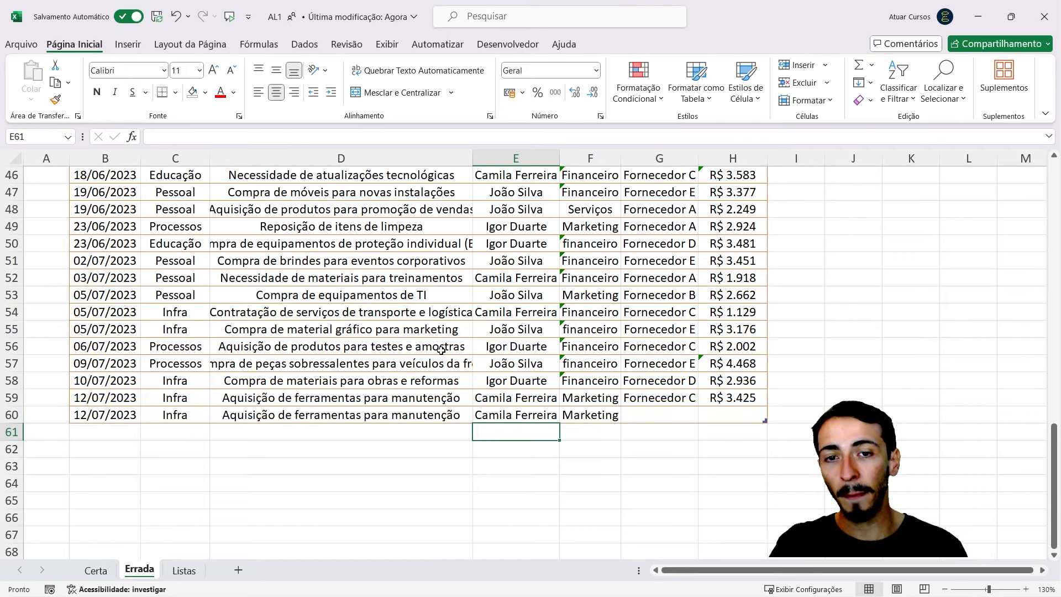
scroll(391, 383, down, 3)
drag(107, 276, 707, 524)
scroll(442, 426, up, 8)
click(425, 404)
scroll(425, 410, up, 7)
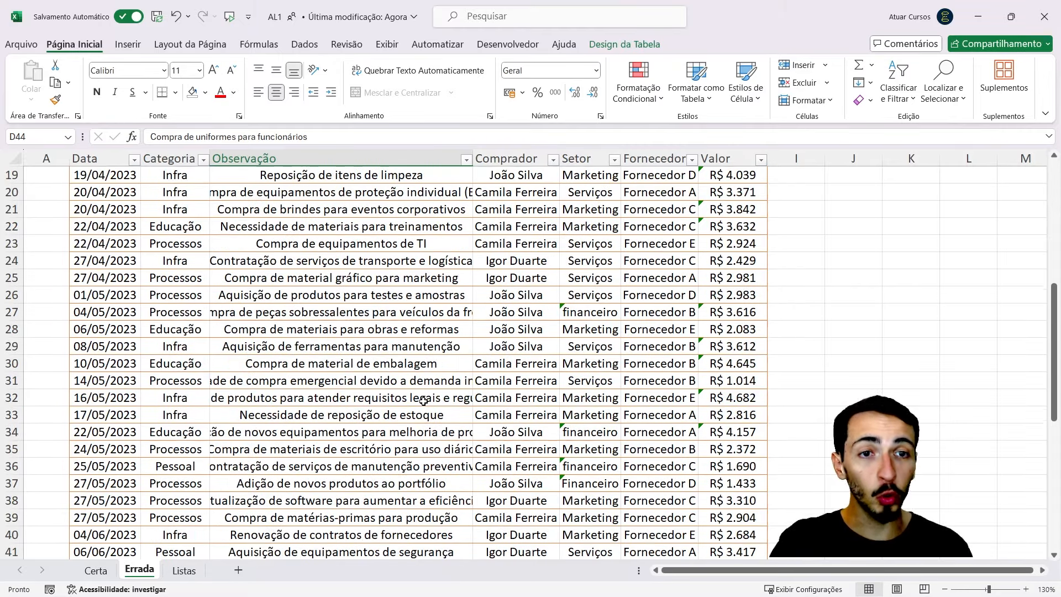
scroll(428, 414, up, 3)
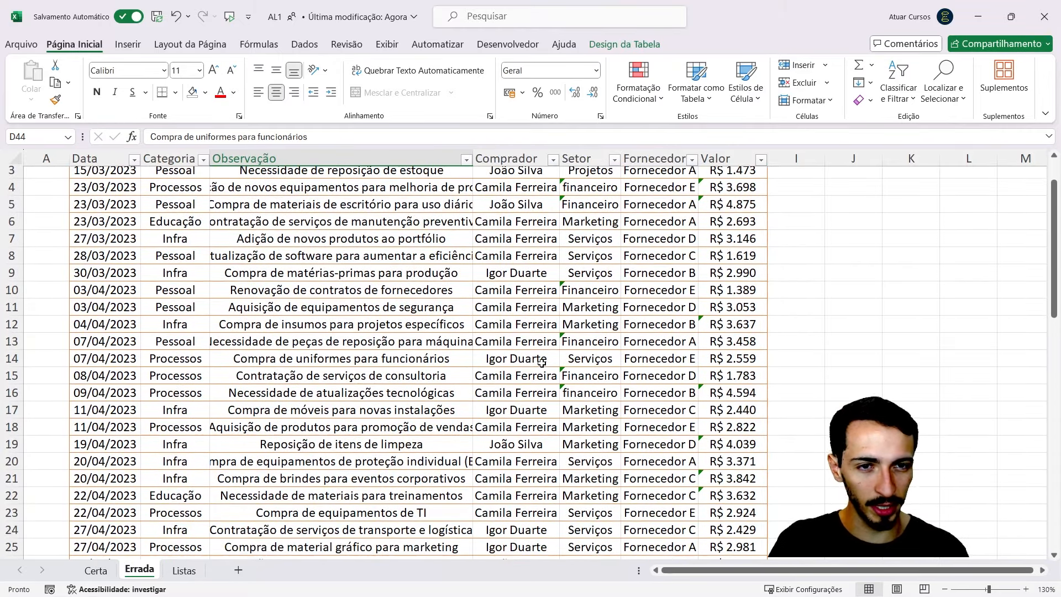
scroll(542, 362, up, 1)
Step: Inspect the cells carrying error markers in the Setor and Valor columns, including F4, F5, F13 and H12
click(579, 254)
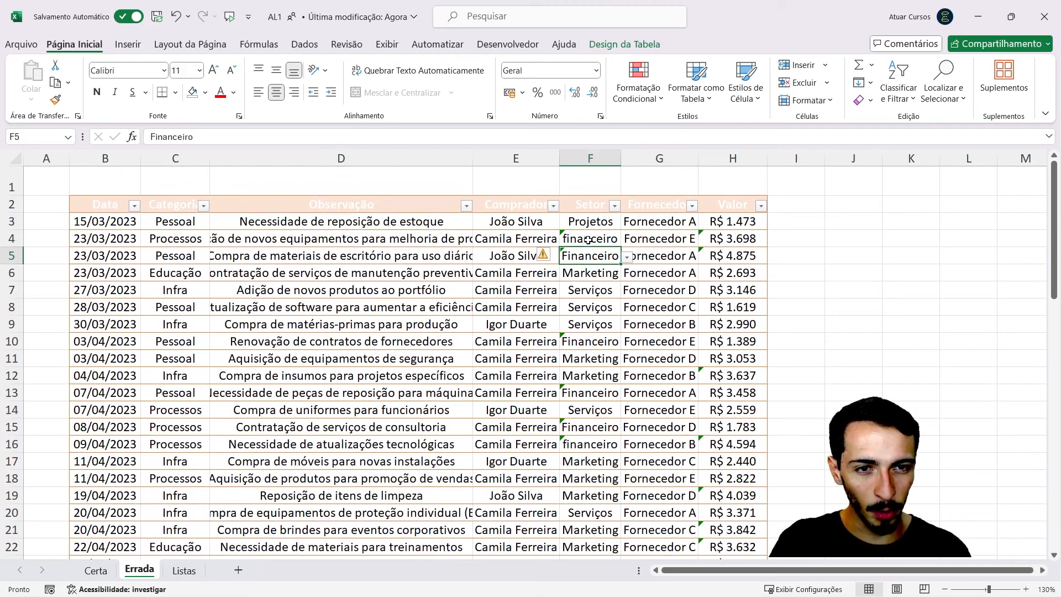
click(588, 239)
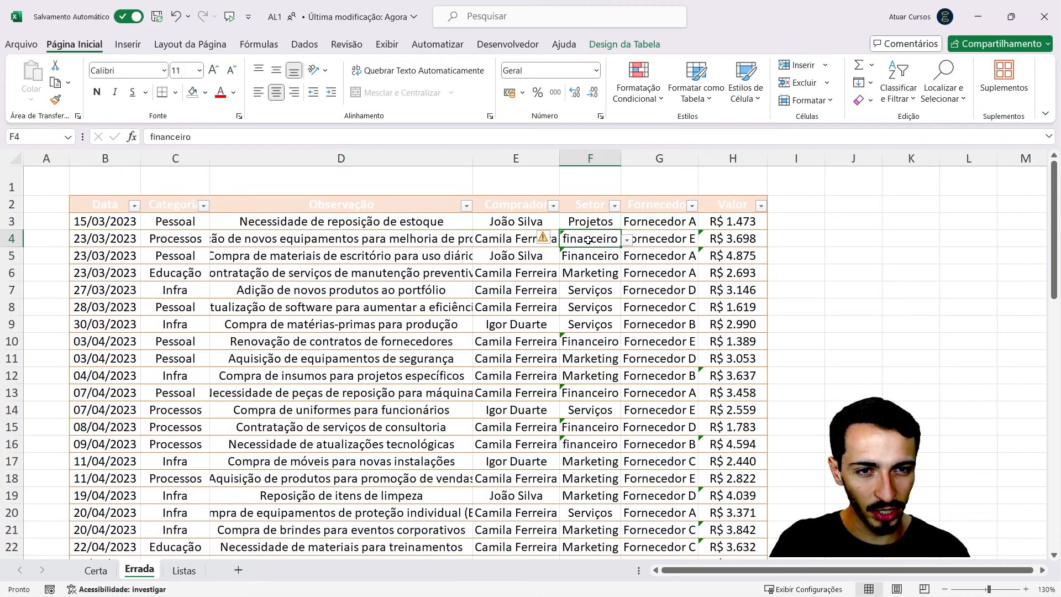
click(568, 339)
click(569, 396)
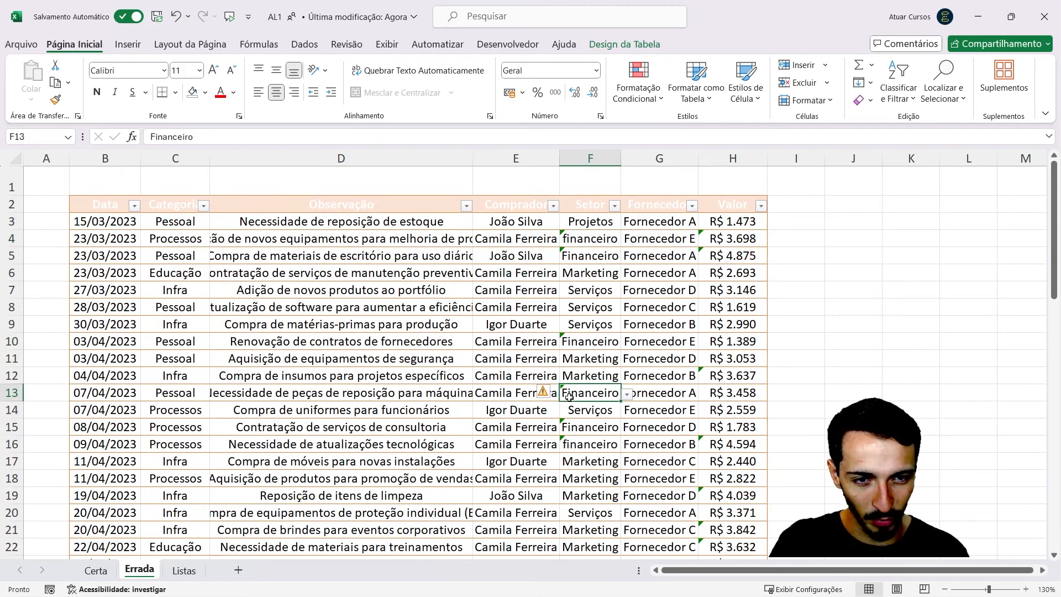
click(720, 381)
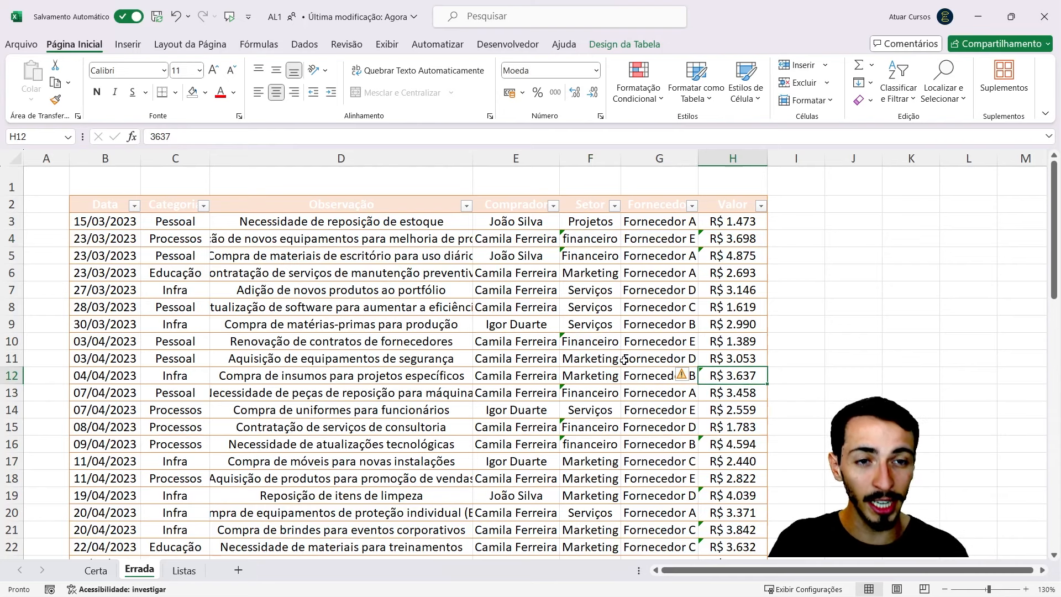
click(593, 242)
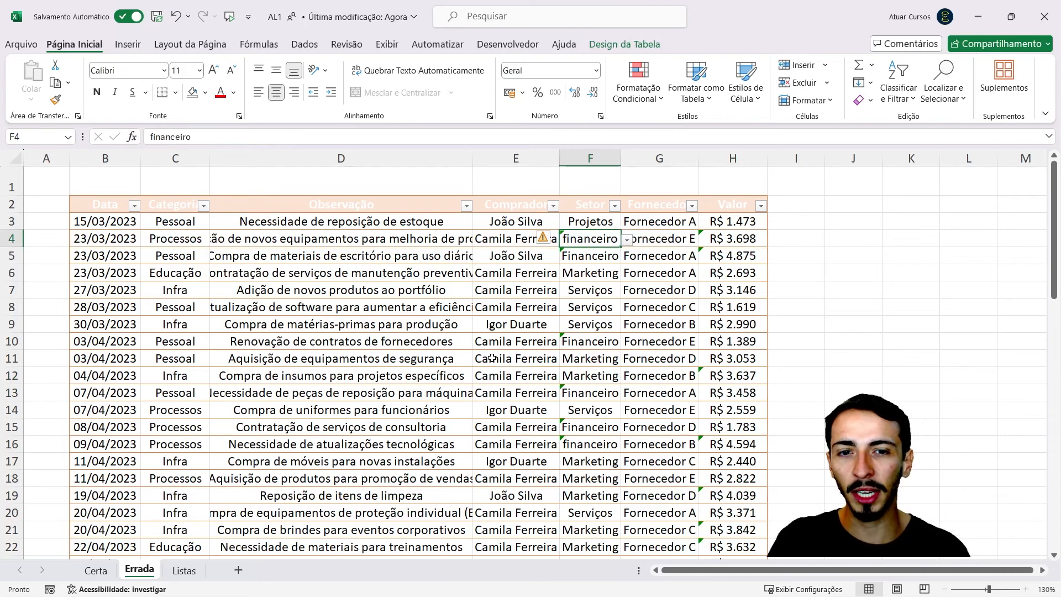
Step: Replace the first Setor entry in E2 of the Listas sheet with Financeiro and select the sector list E2:E4
click(184, 570)
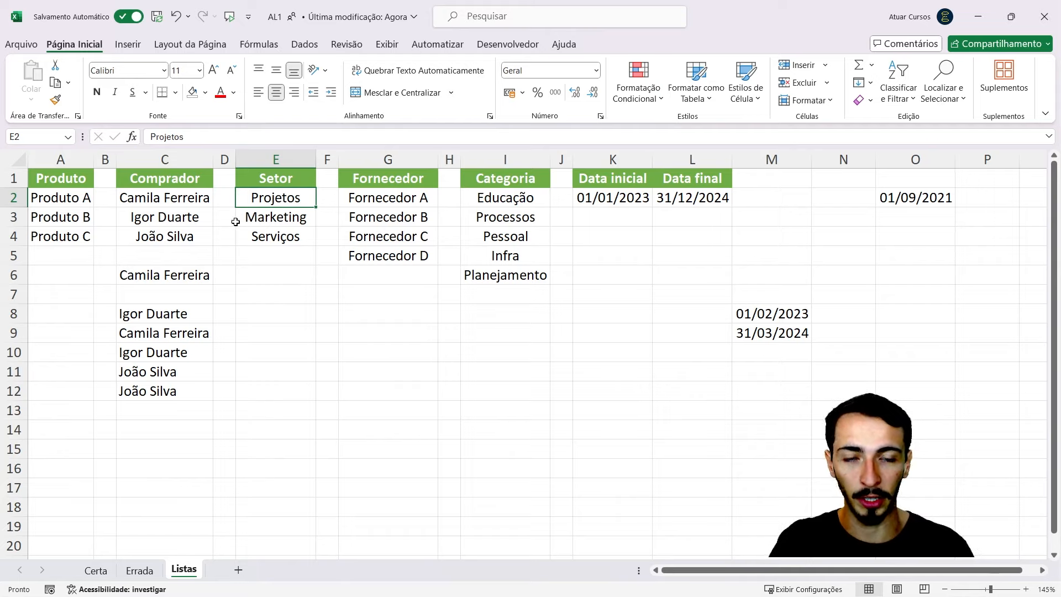
text(Financeiro)
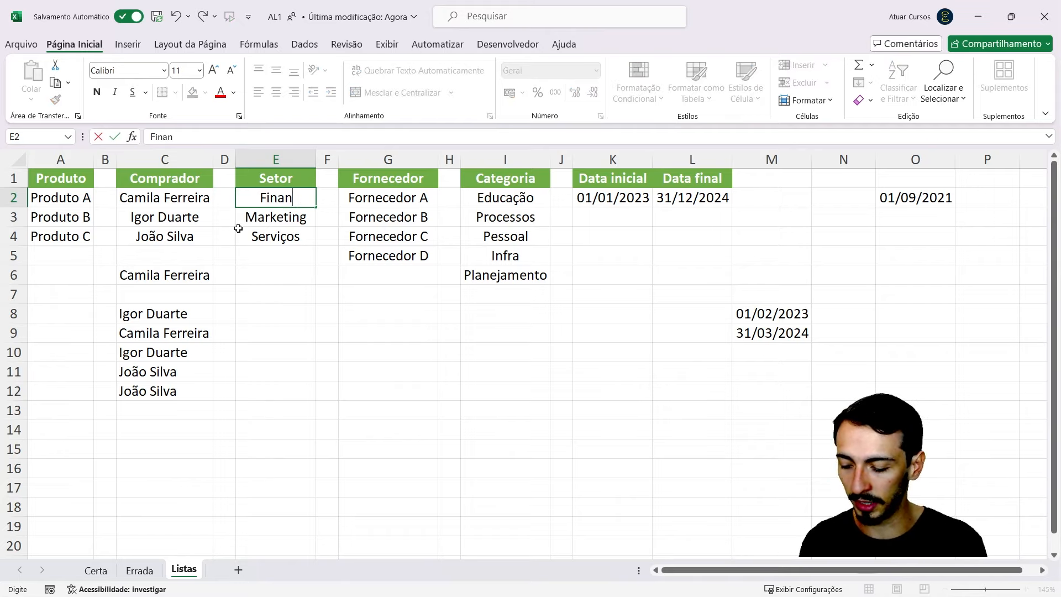
key(Return)
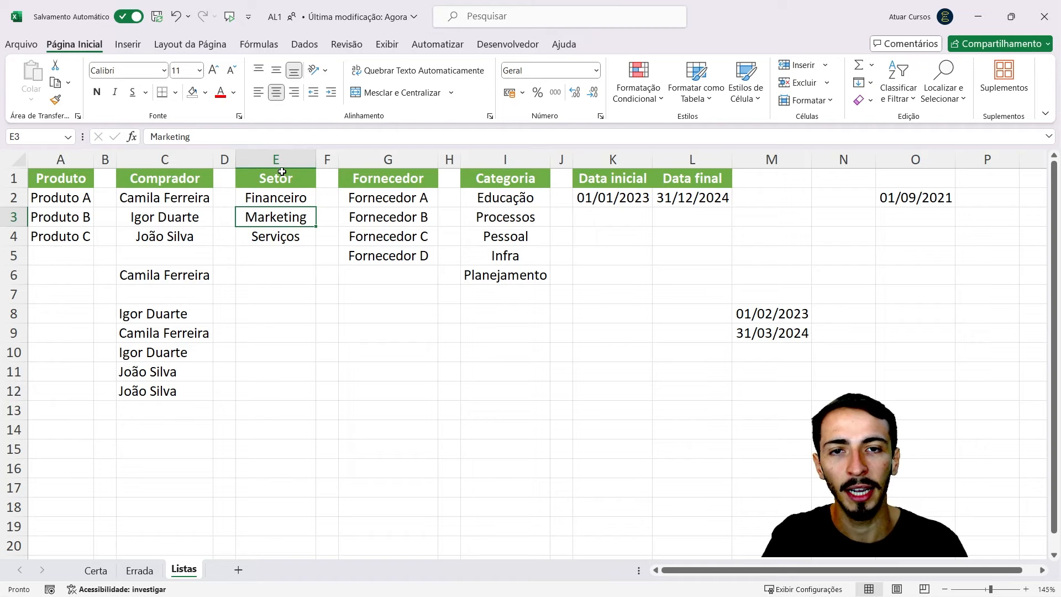
drag(276, 202, 269, 238)
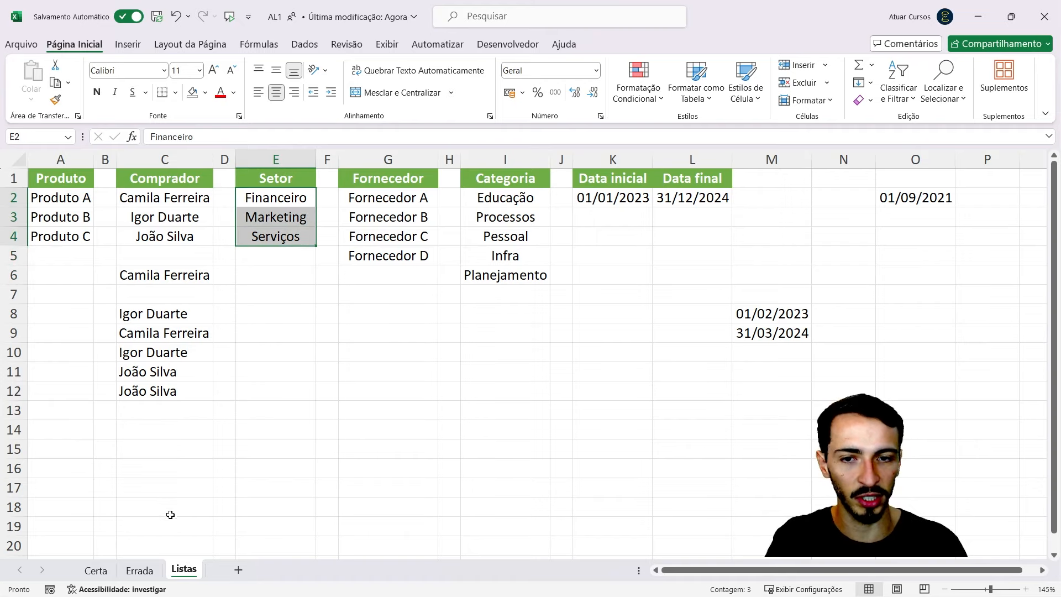
Step: On the Errada sheet, choose Financeiro from the validation list for the Setor cell F3
click(139, 570)
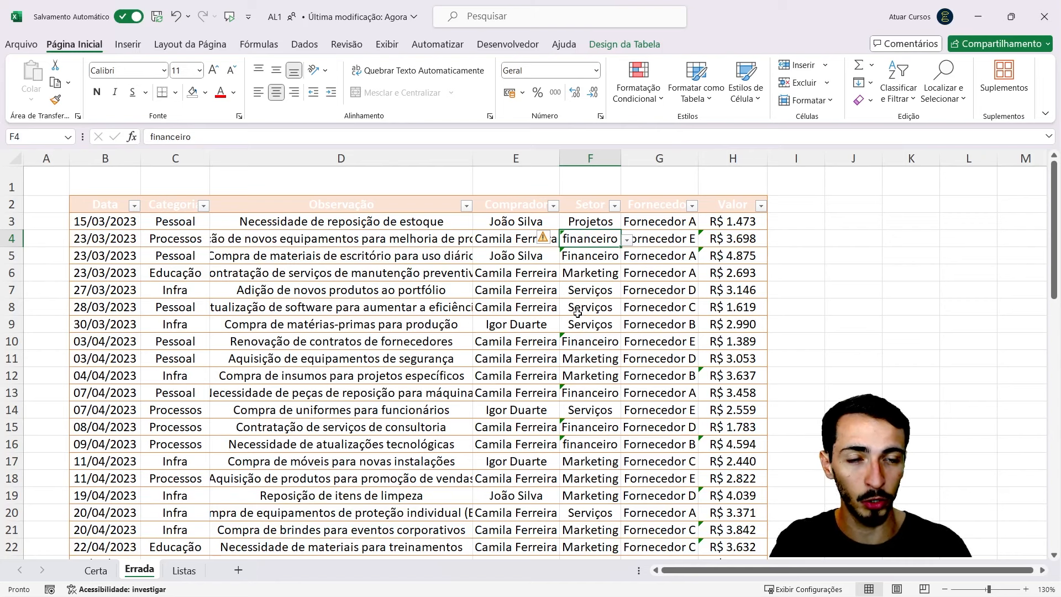
click(599, 224)
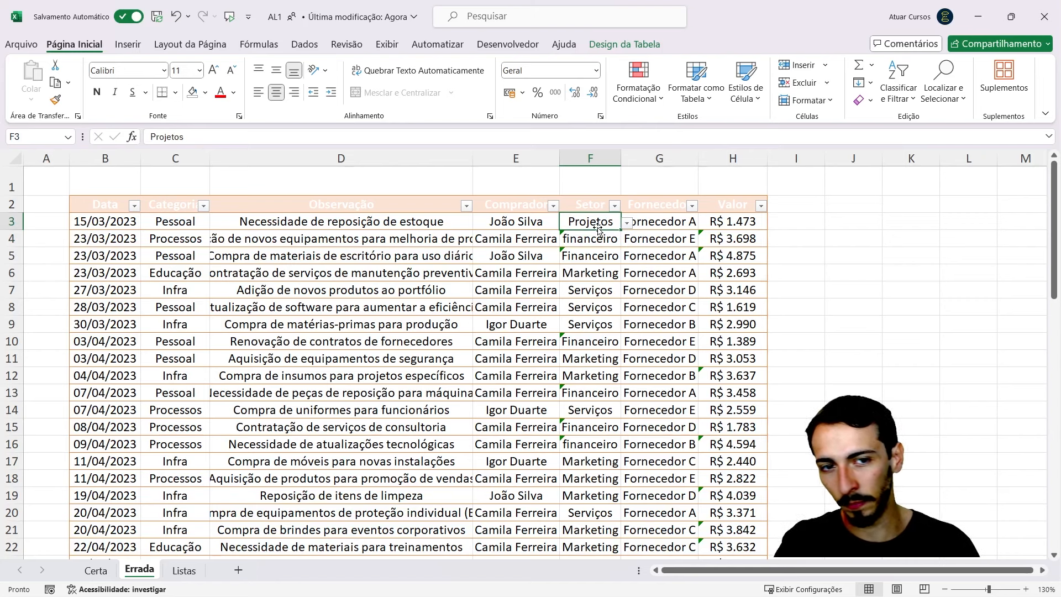
click(628, 223)
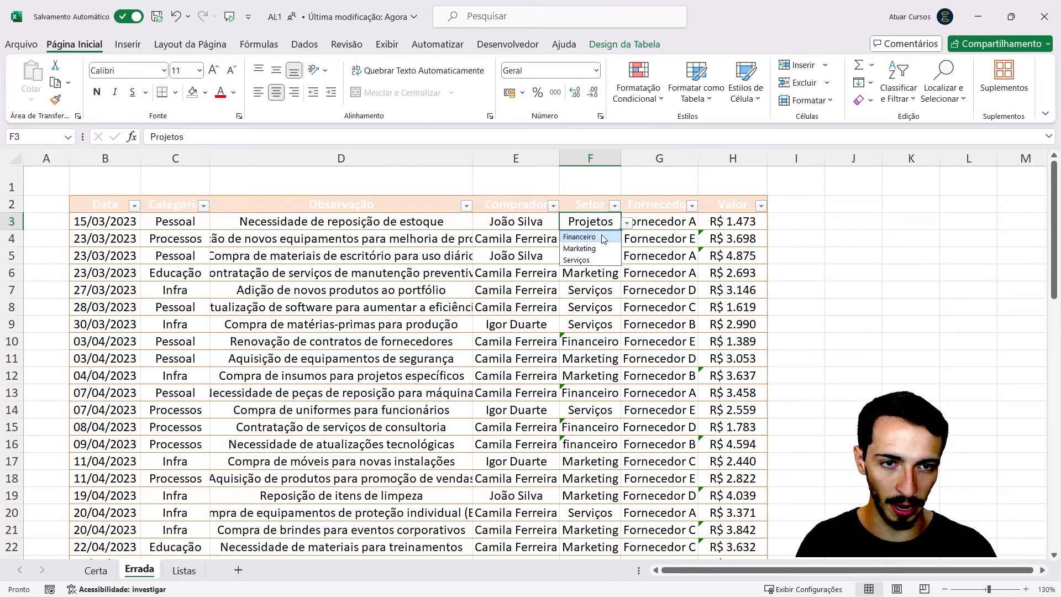
click(600, 234)
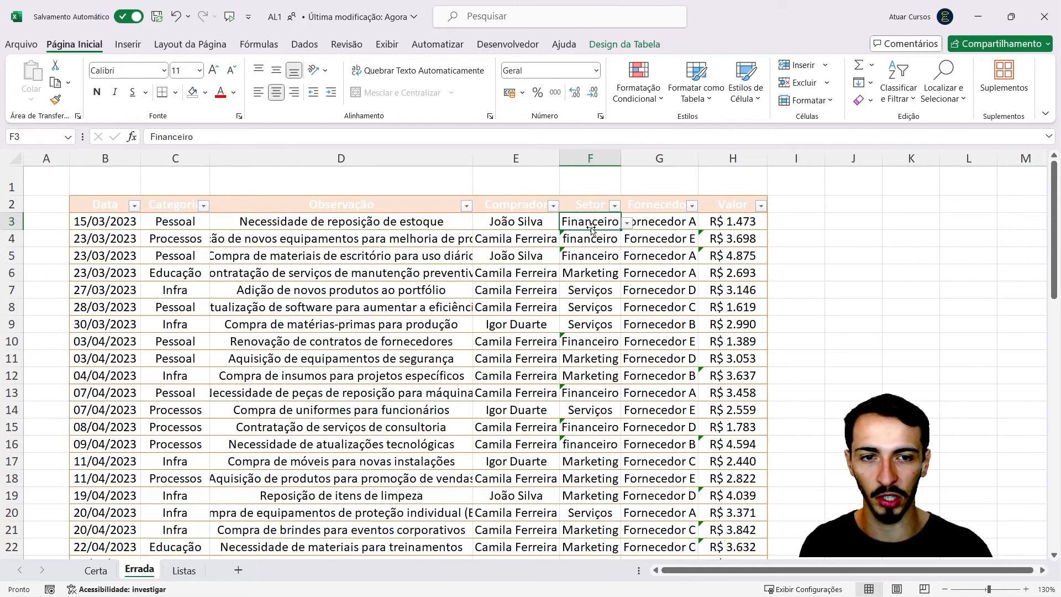
Step: Review the Setor column of the purchases table from F3 down, and compare it with the sector list on the Listas sheet
key(ctrl+shift+Down)
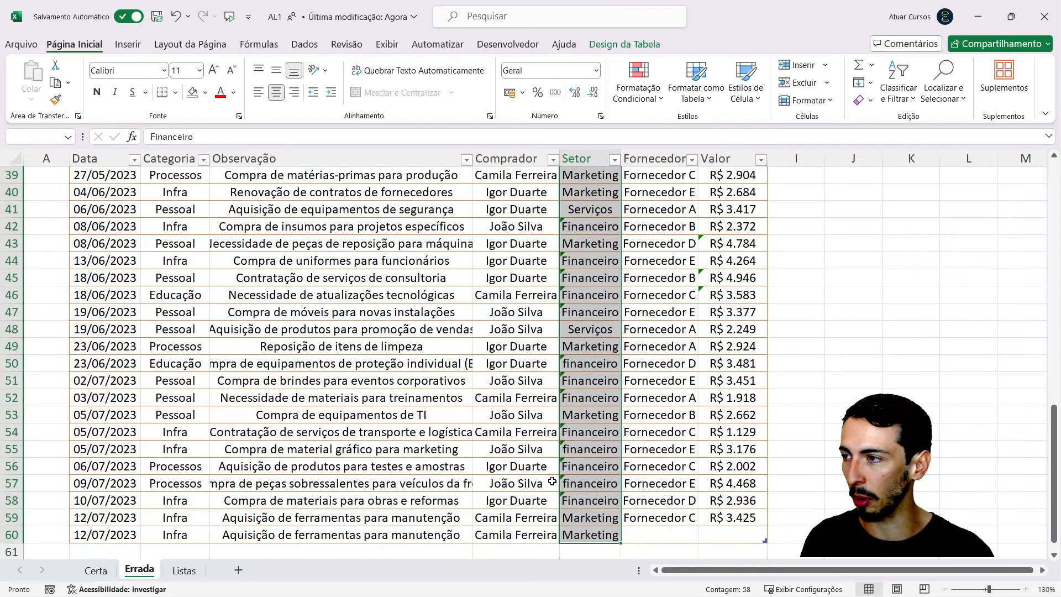
scroll(583, 350, up, 19)
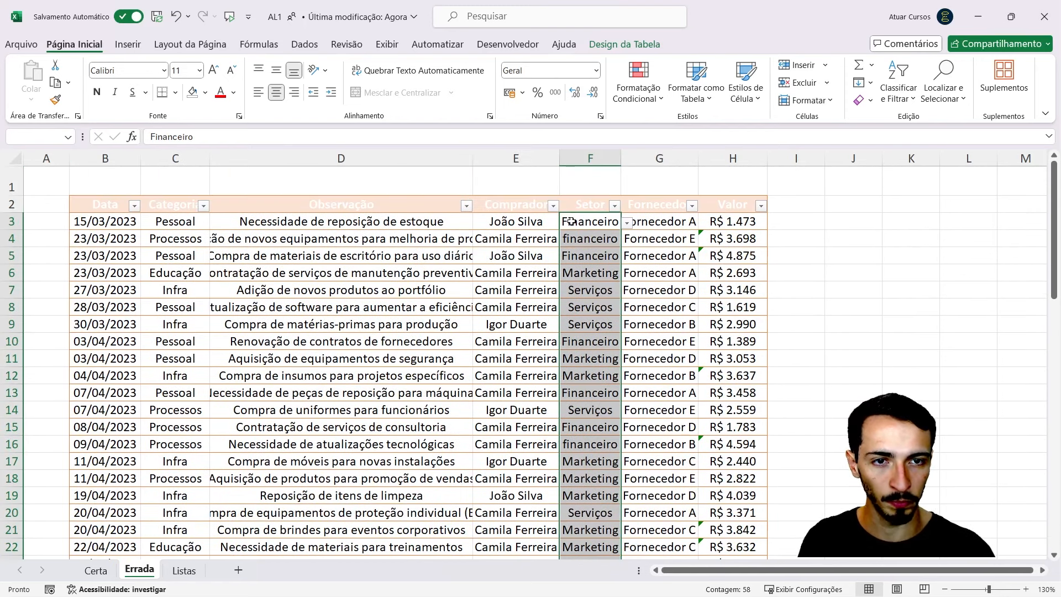
scroll(583, 356, down, 16)
scroll(592, 385, up, 10)
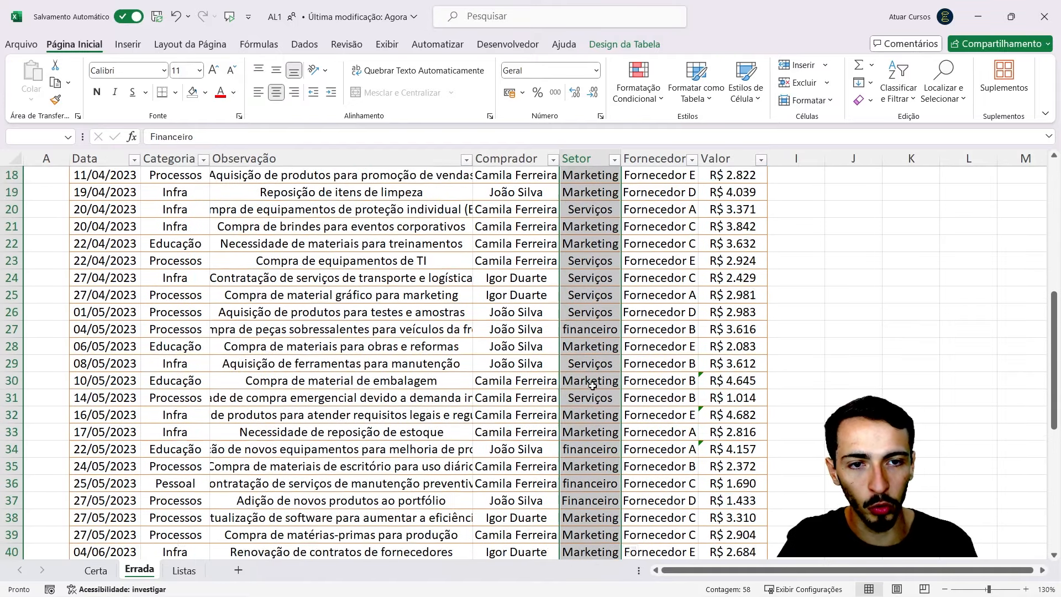
scroll(592, 386, up, 6)
click(589, 224)
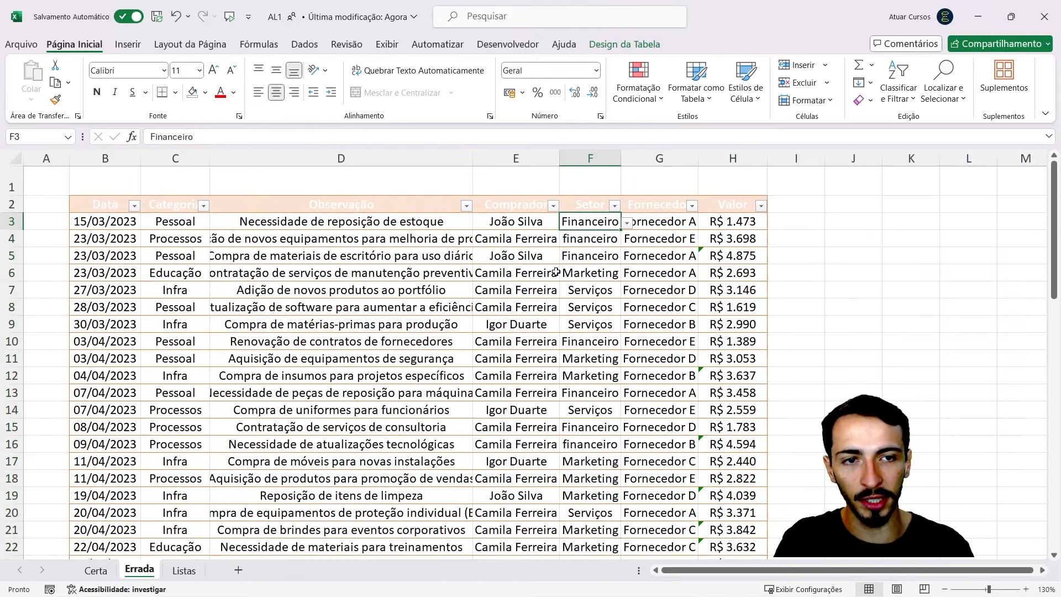
click(195, 569)
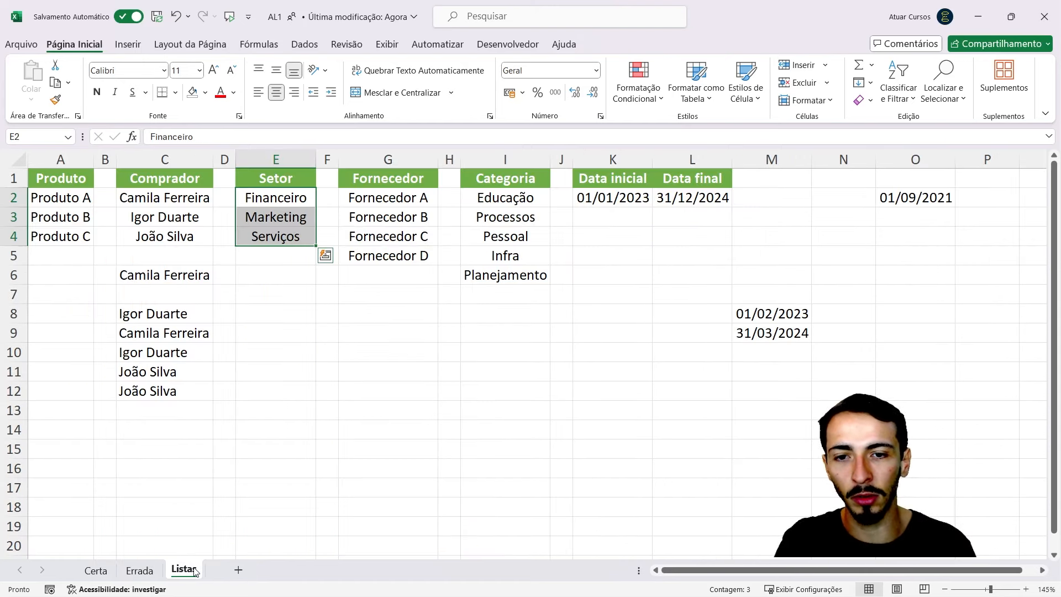
click(146, 570)
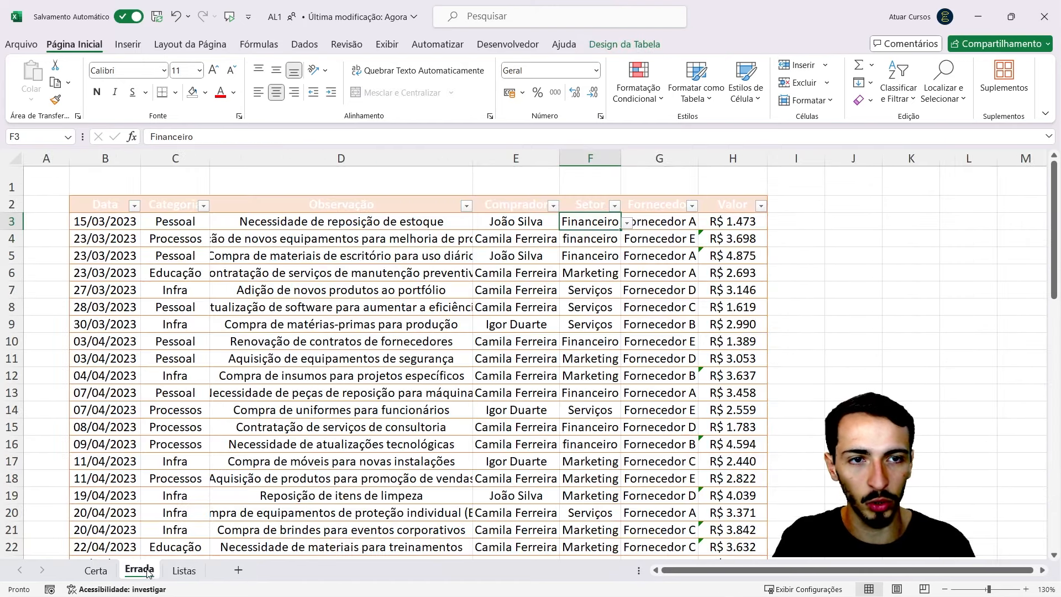
Step: Inspect the Valor cells that still carry error markers, such as H4, H5 and H12, and look through the remaining rows
scroll(733, 243, down, 1)
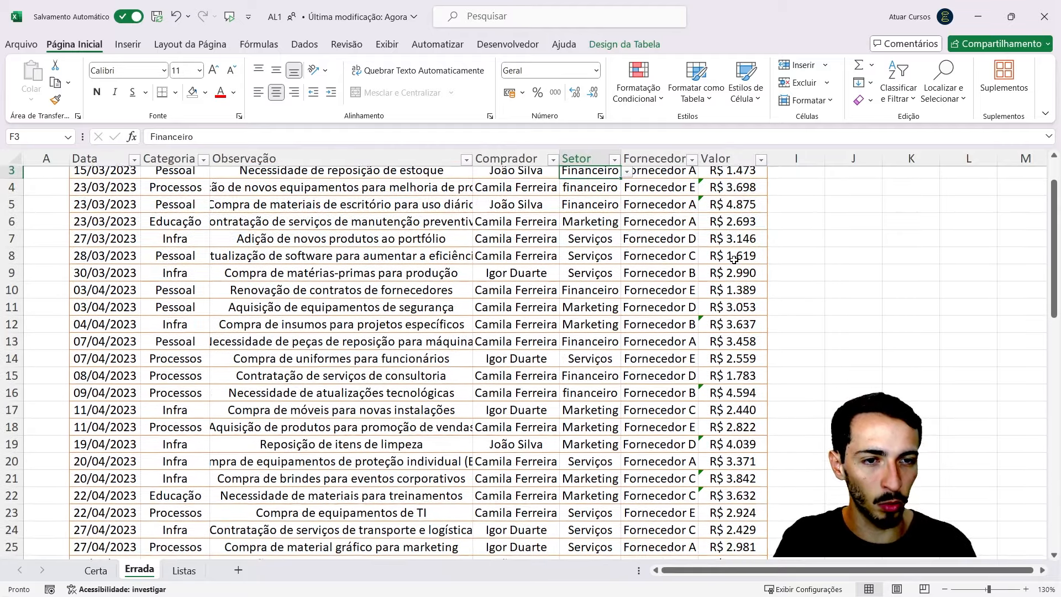
scroll(732, 243, up, 1)
click(721, 241)
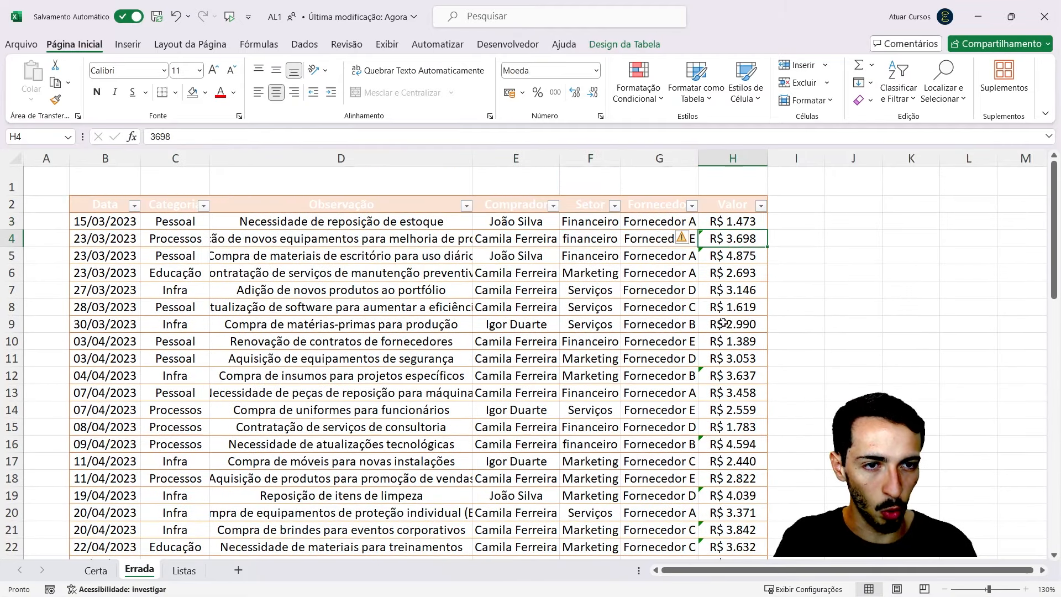
click(729, 257)
click(735, 378)
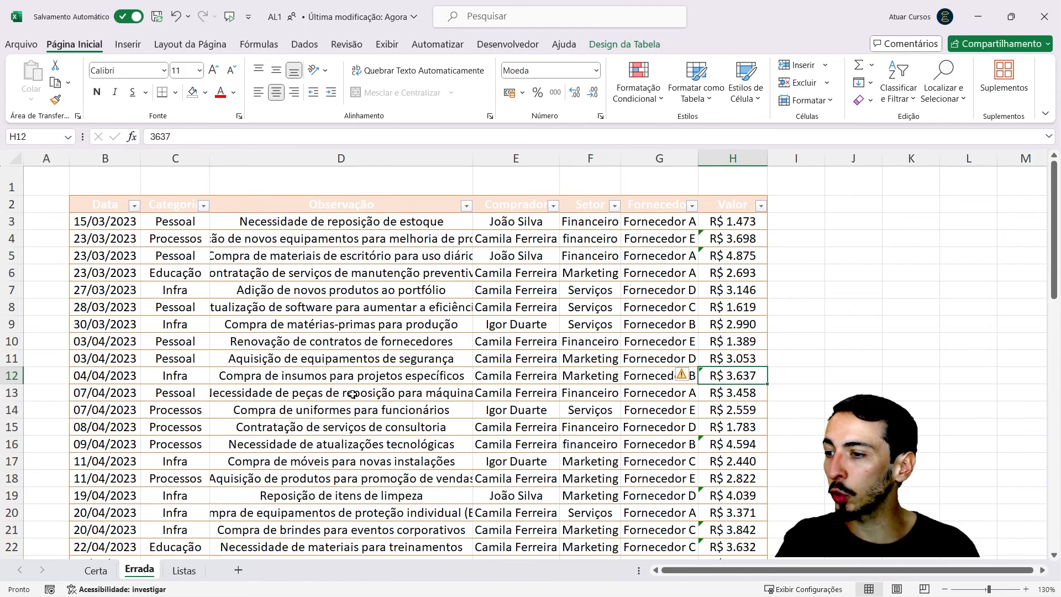
scroll(357, 391, down, 7)
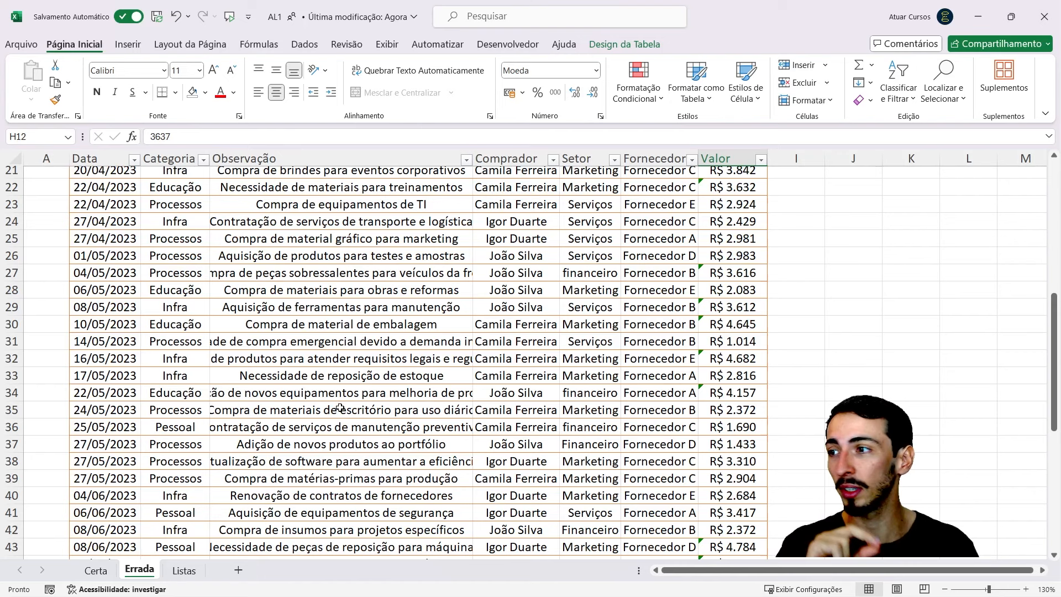
click(337, 344)
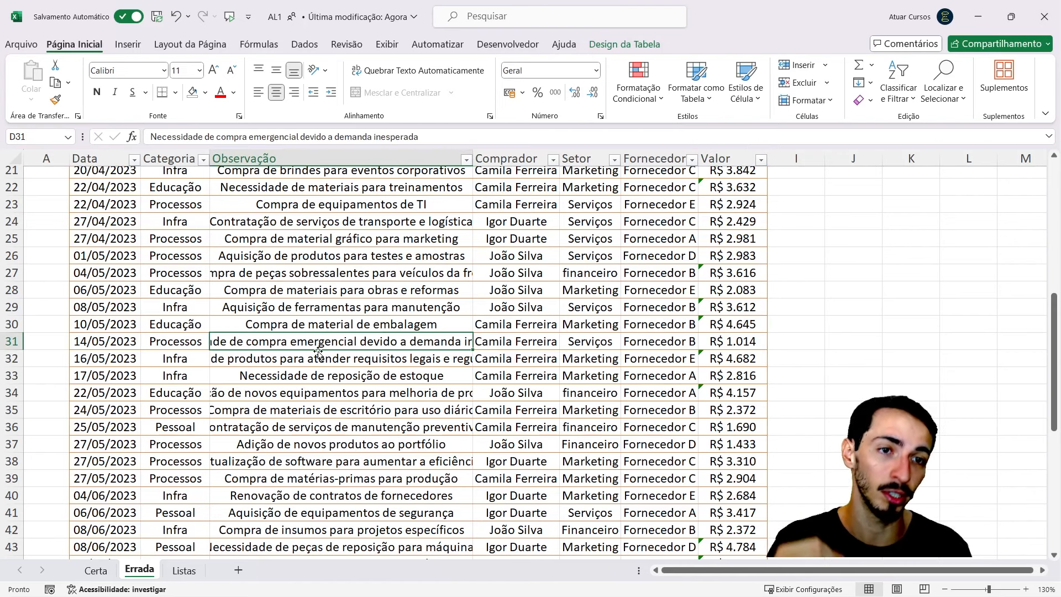
scroll(326, 343, up, 7)
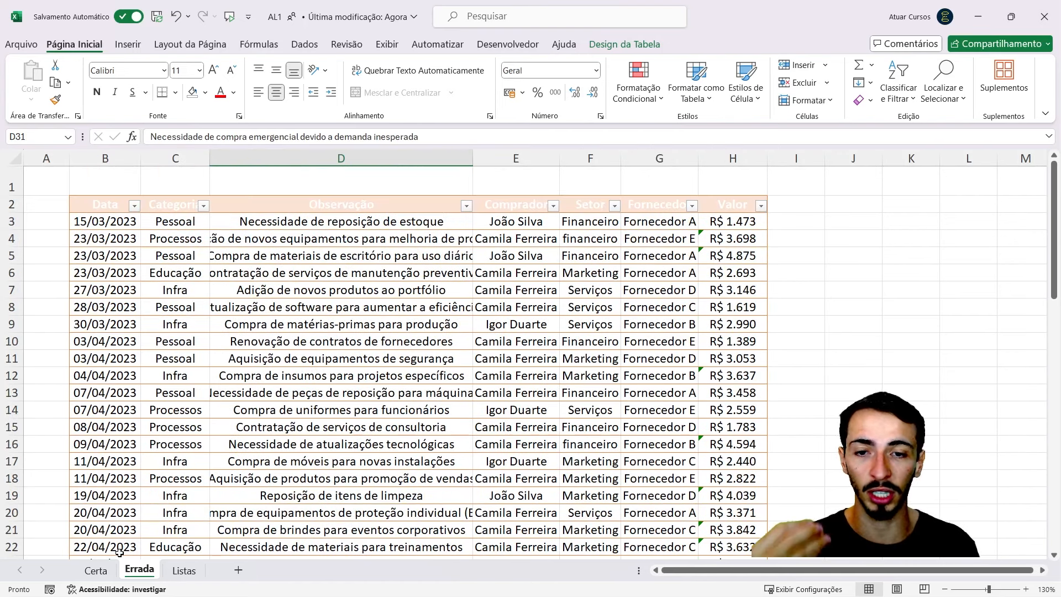